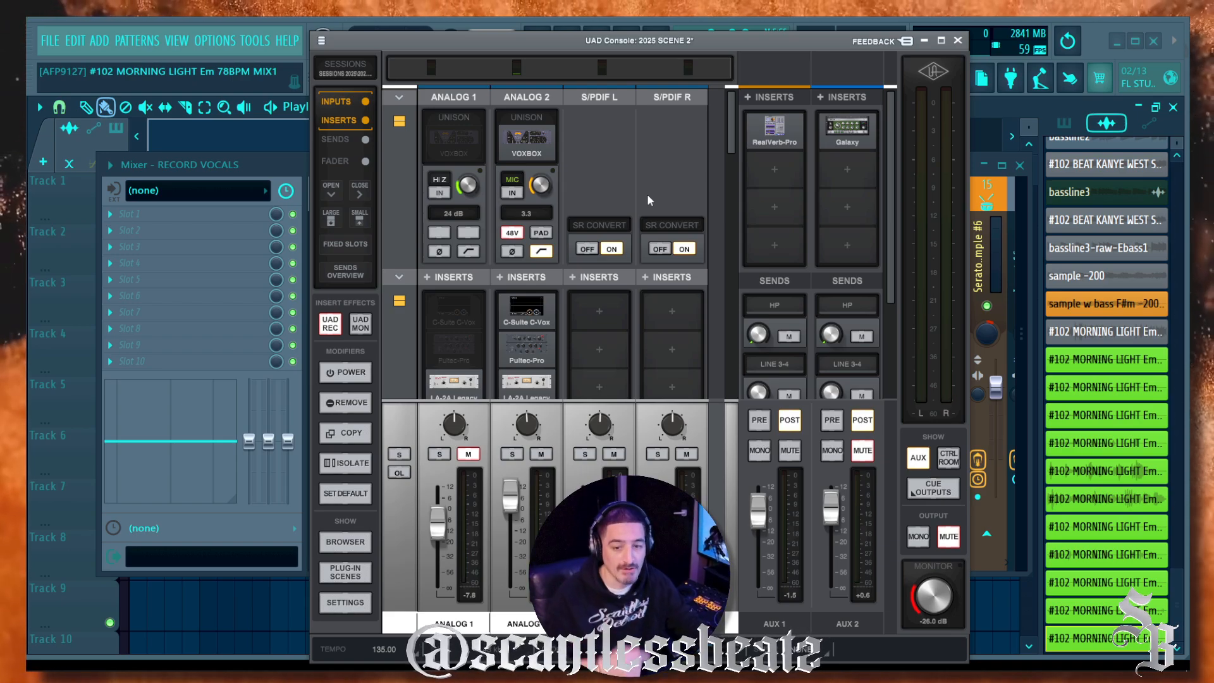
Step: Reposition the UAD Console window and scroll through its channel strips
{"action": "mouse_move", "coordinate": [698, 46]}
{"action": "left_mouse_down"}
{"action": "mouse_move", "coordinate": [725, 18]}
{"action": "mouse_move", "coordinate": [719, 35]}
{"action": "left_mouse_up"}
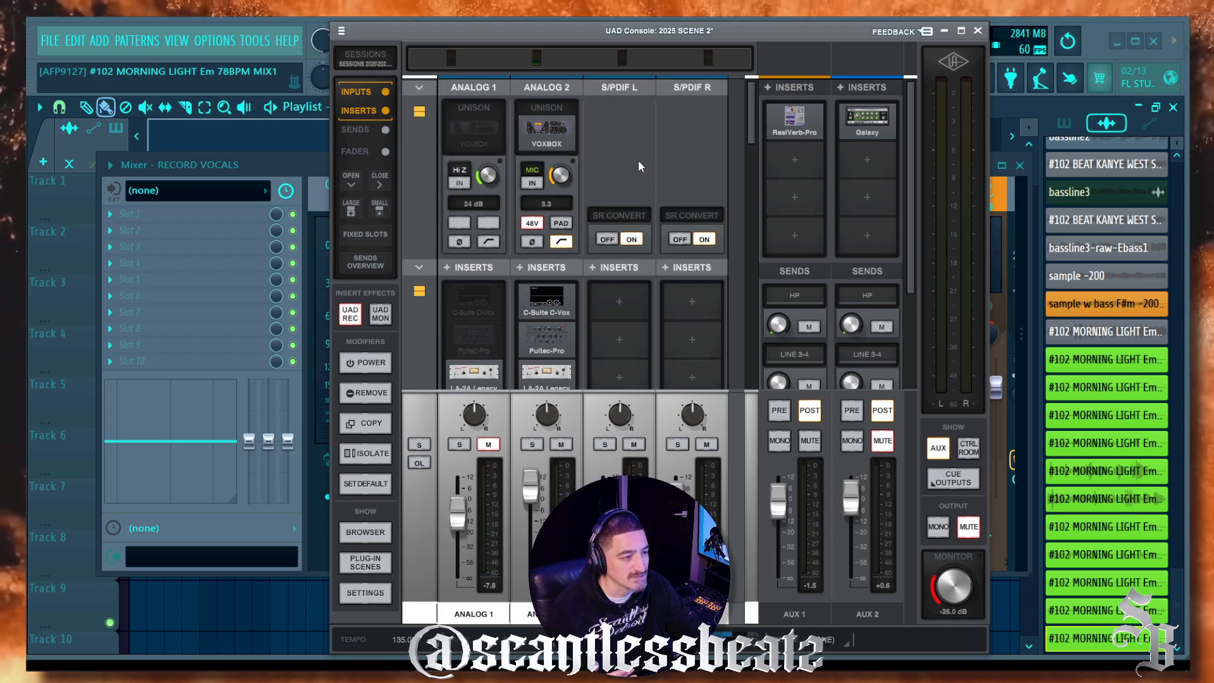
{"action": "mouse_move", "coordinate": [538, 131]}
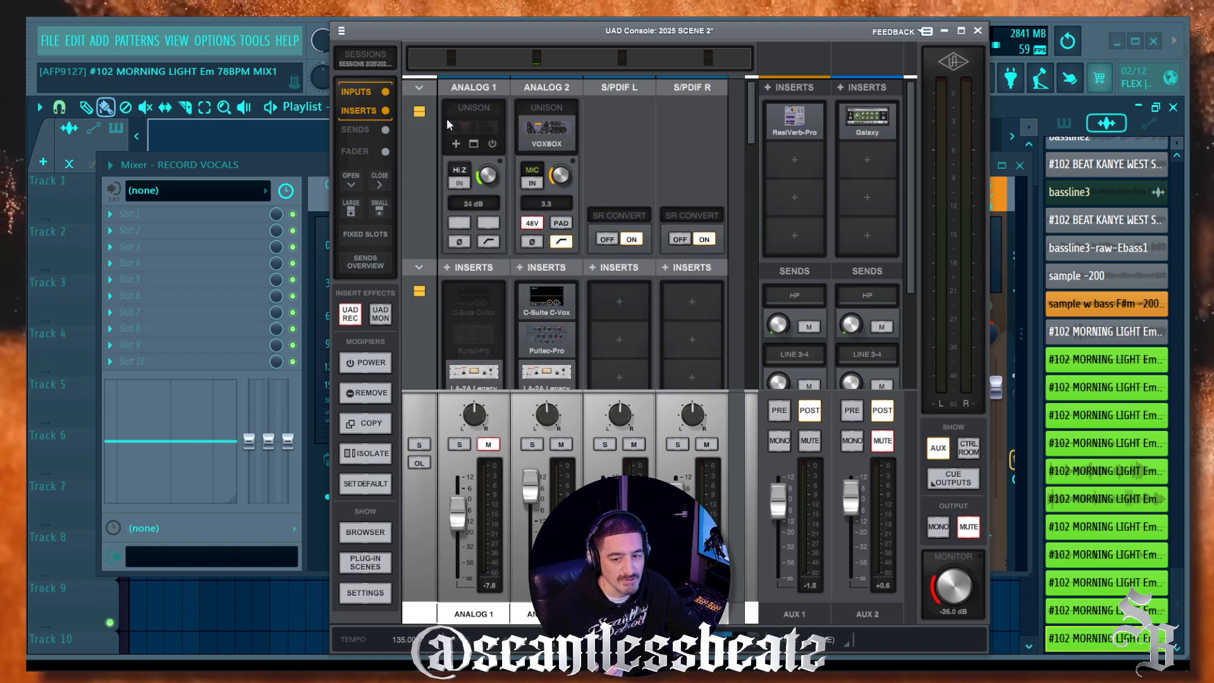
{"action": "scroll", "coordinate": [468, 190], "scroll_direction": "down", "scroll_amount": 2}
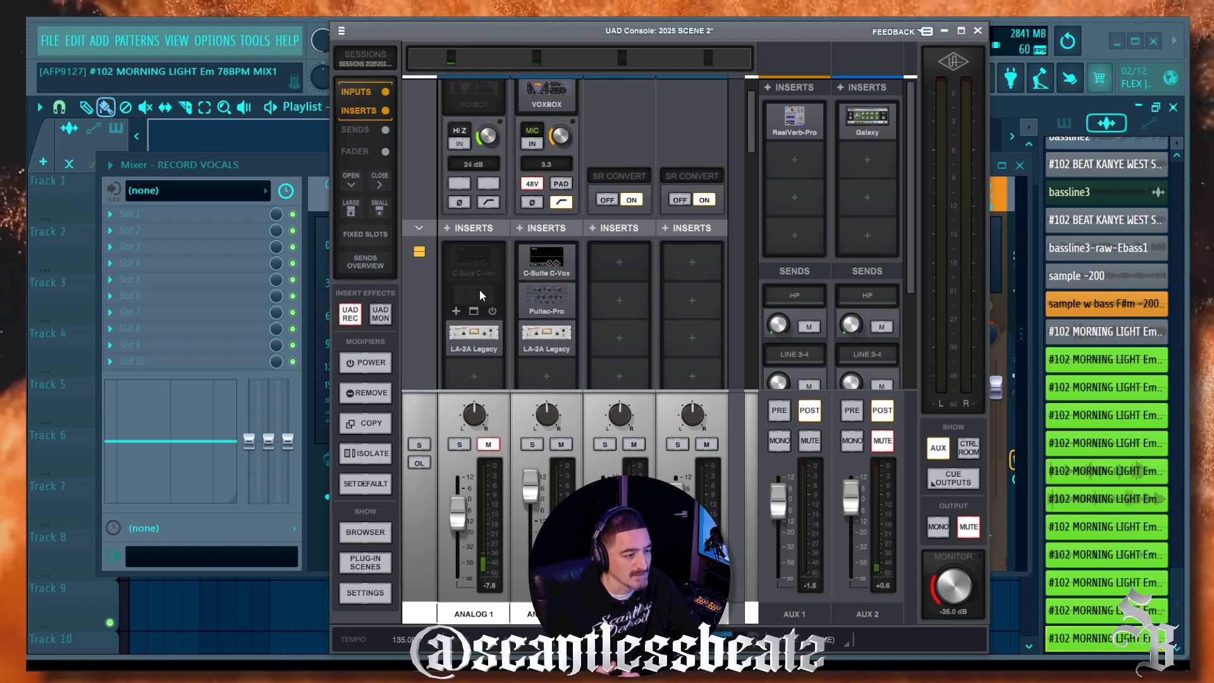
{"action": "scroll", "coordinate": [555, 279], "scroll_direction": "down", "scroll_amount": 2}
{"action": "scroll", "coordinate": [556, 283], "scroll_direction": "up", "scroll_amount": 4}
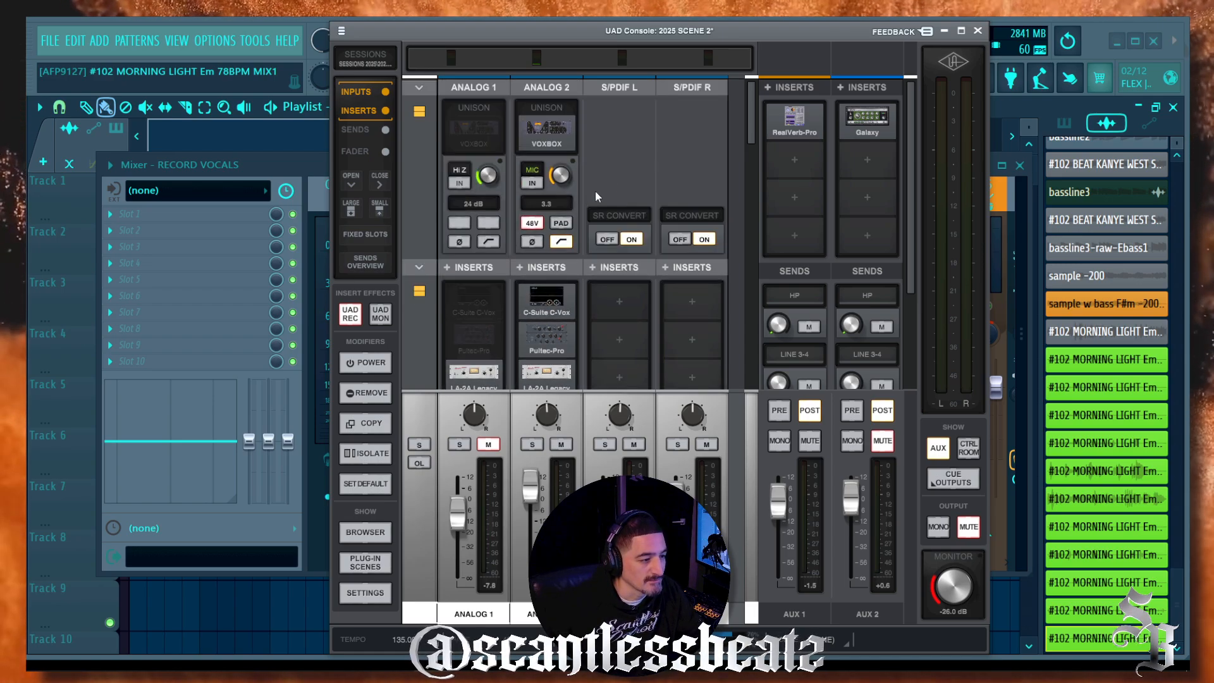
{"action": "scroll", "coordinate": [456, 114], "scroll_direction": "down", "scroll_amount": 4}
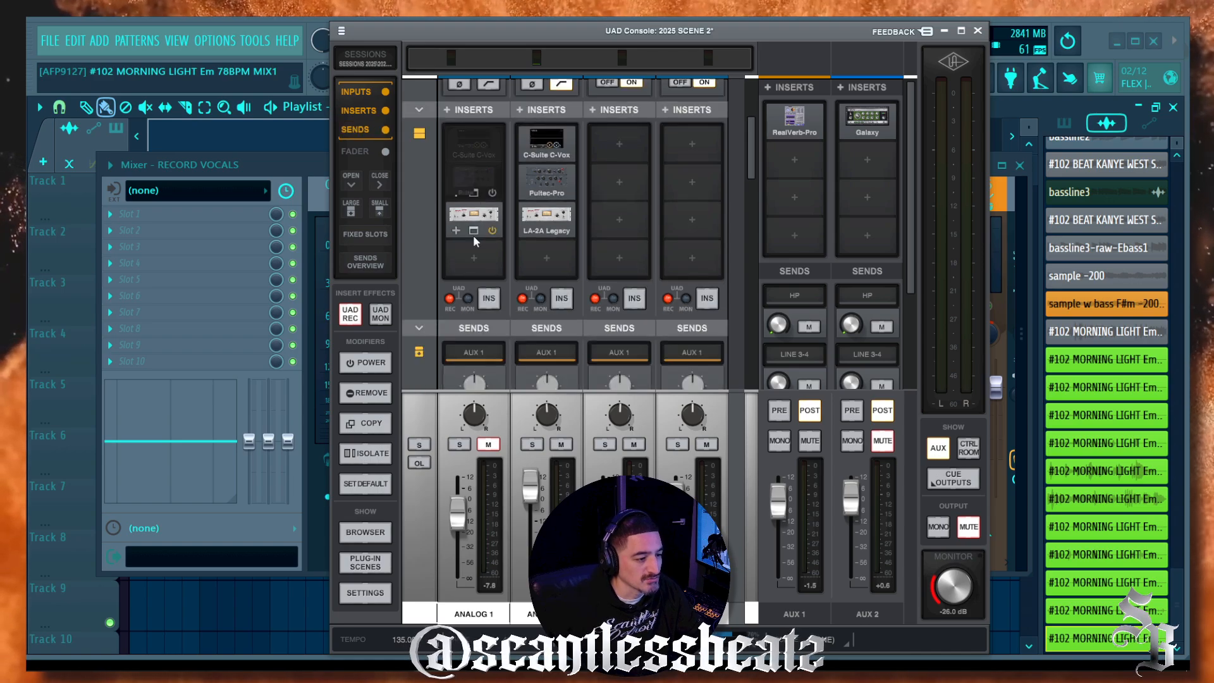
{"action": "scroll", "coordinate": [473, 253], "scroll_direction": "up", "scroll_amount": 4}
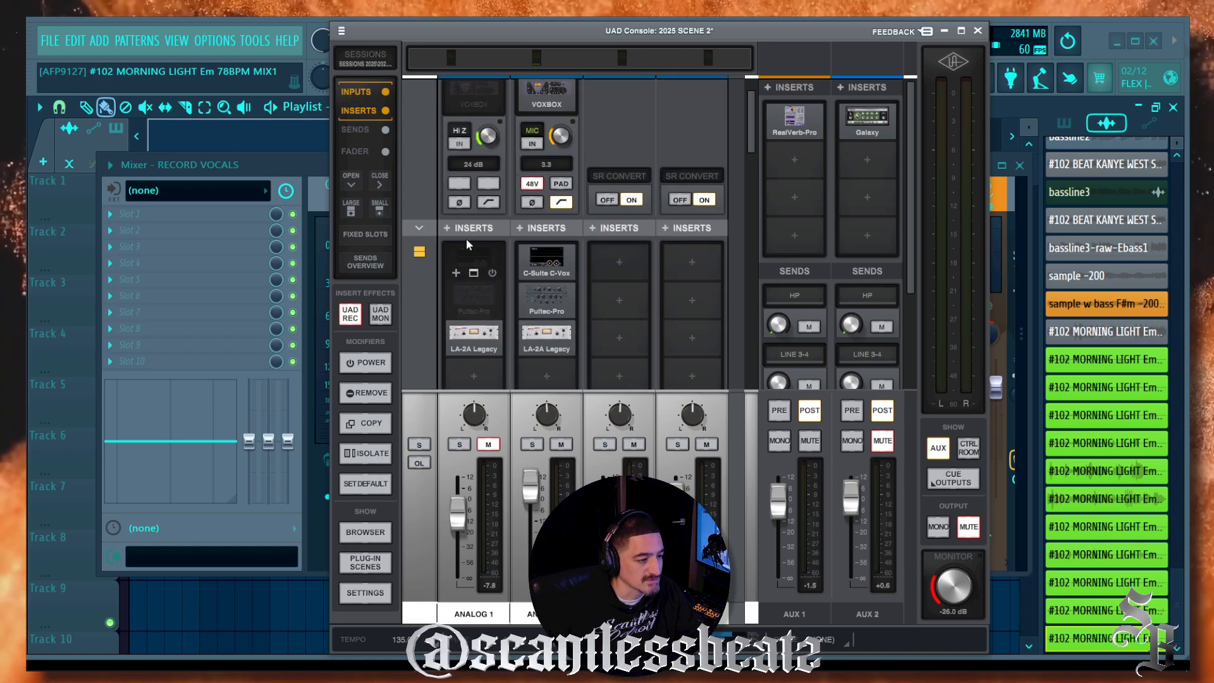
{"action": "mouse_move", "coordinate": [483, 142]}
{"action": "scroll", "coordinate": [468, 148], "scroll_direction": "down", "scroll_amount": 1}
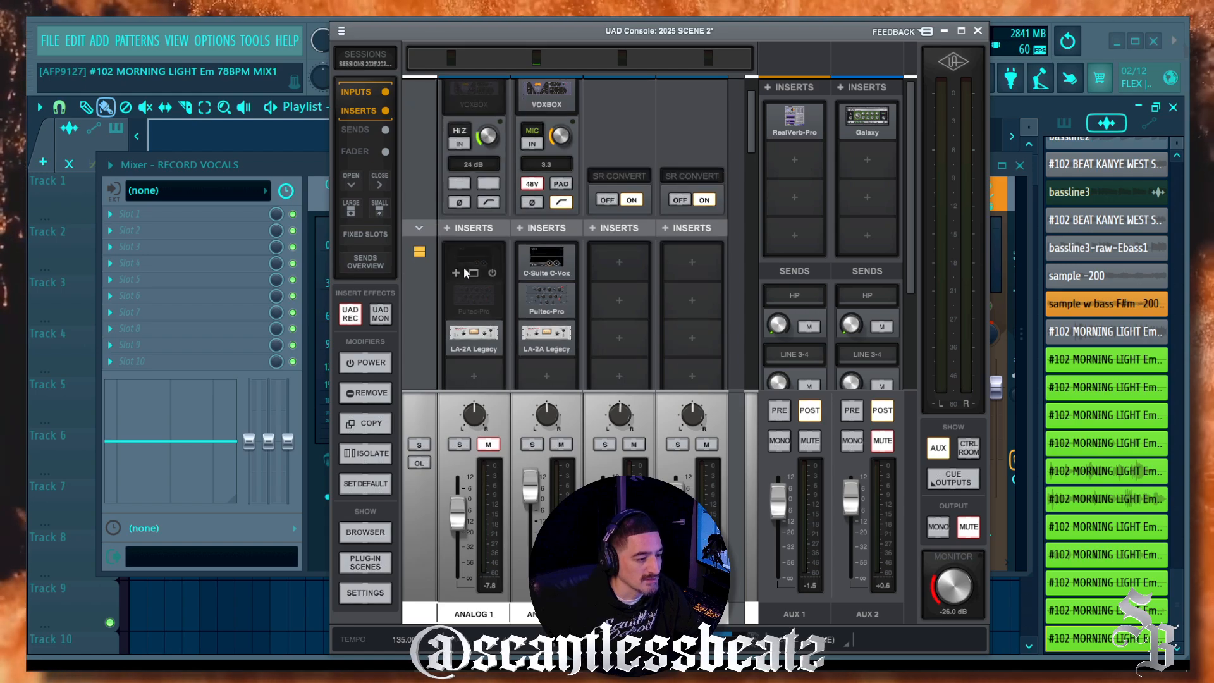
{"action": "mouse_move", "coordinate": [462, 309]}
{"action": "scroll", "coordinate": [462, 309], "scroll_direction": "up", "scroll_amount": 1}
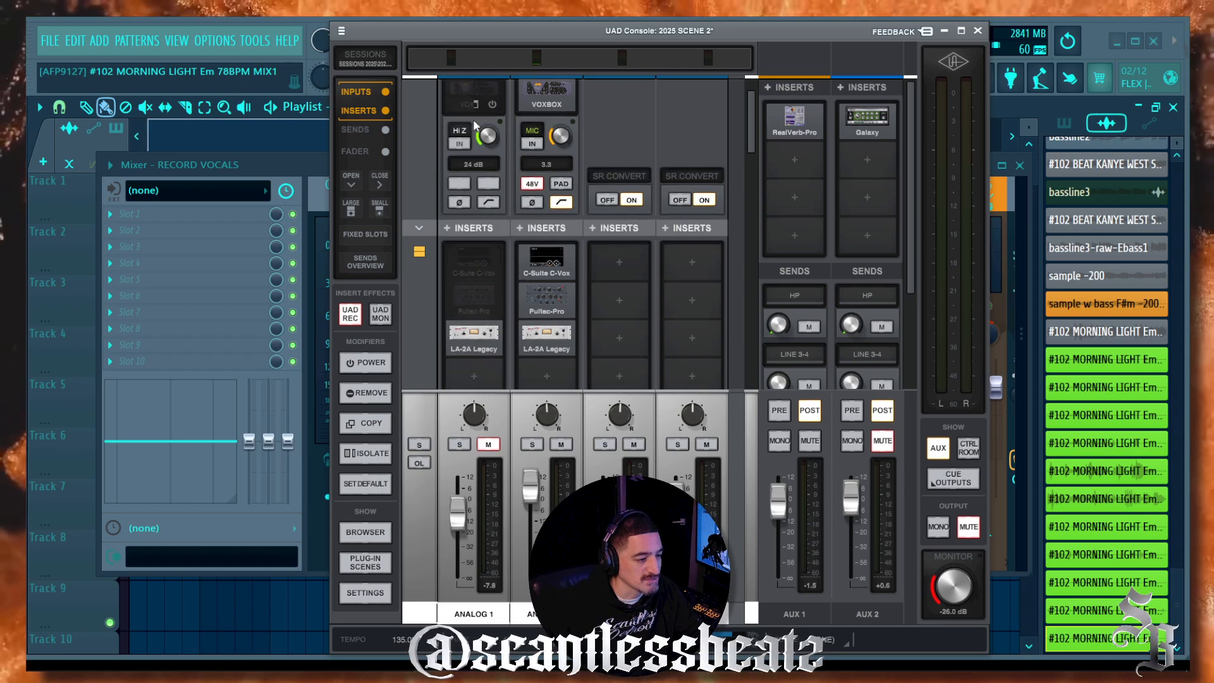
{"action": "scroll", "coordinate": [476, 121], "scroll_direction": "down", "scroll_amount": 2}
{"action": "mouse_move", "coordinate": [467, 209]}
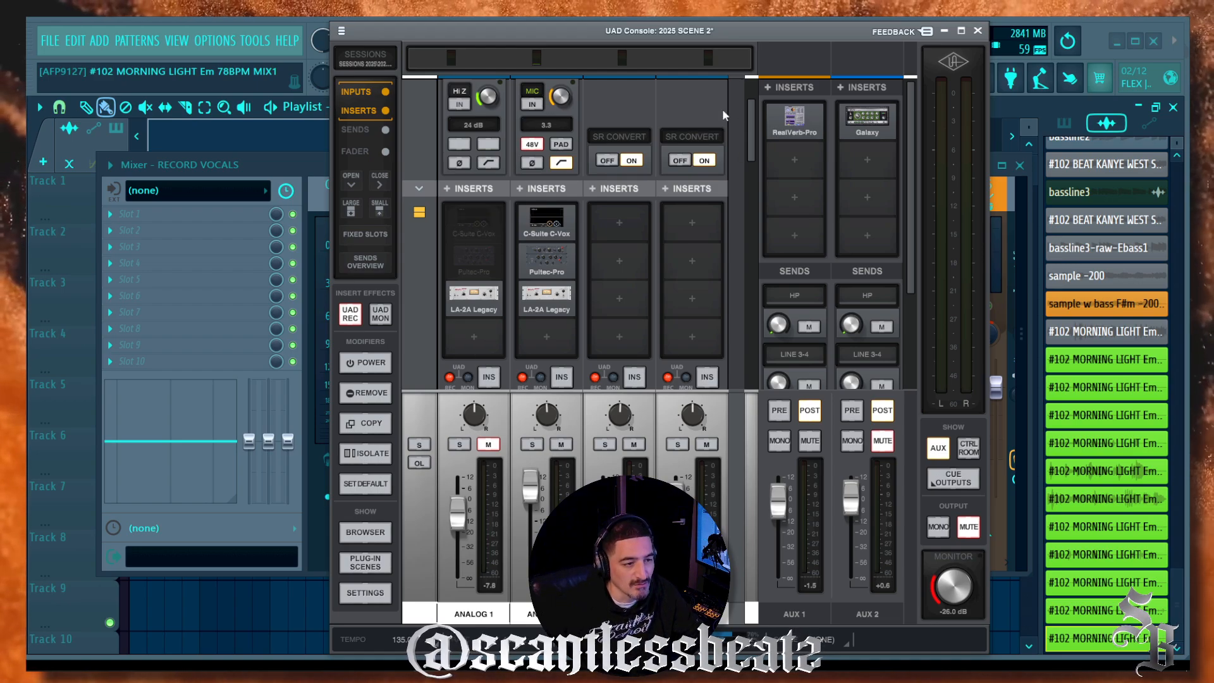
{"action": "mouse_move", "coordinate": [761, 122]}
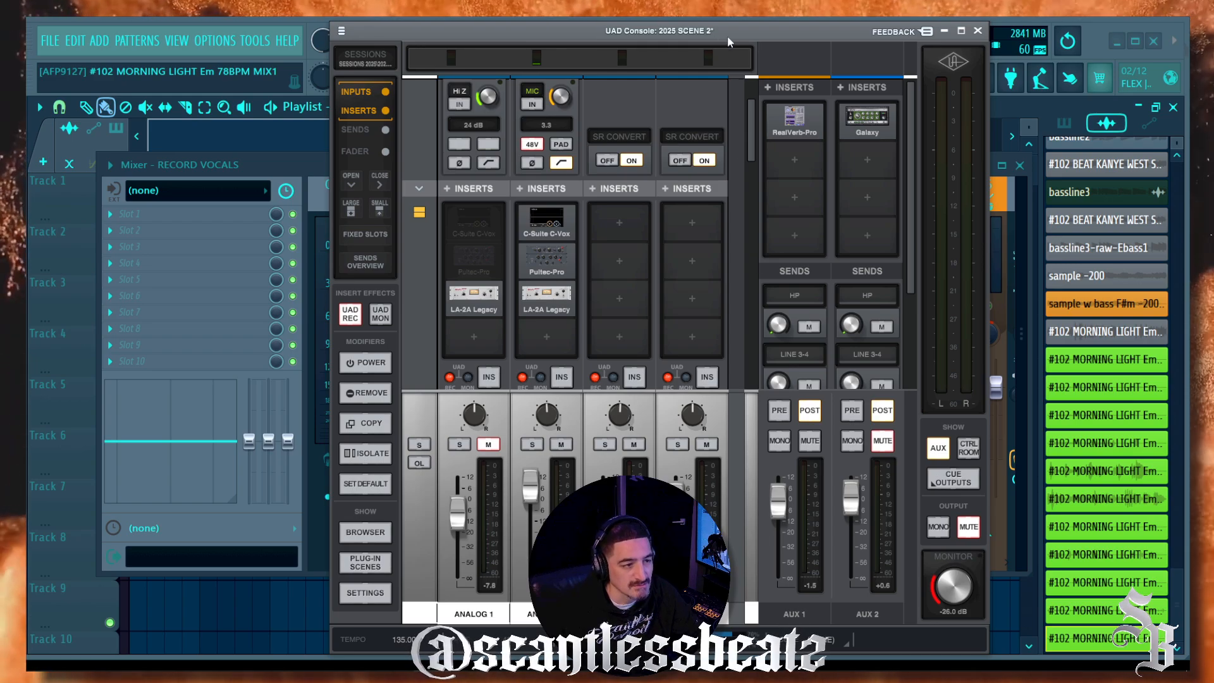
Step: Inspect the Galaxy delay on AUX 2, then close it
{"action": "left_click_drag", "start_coordinate": [745, 33], "coordinate": [750, 31]}
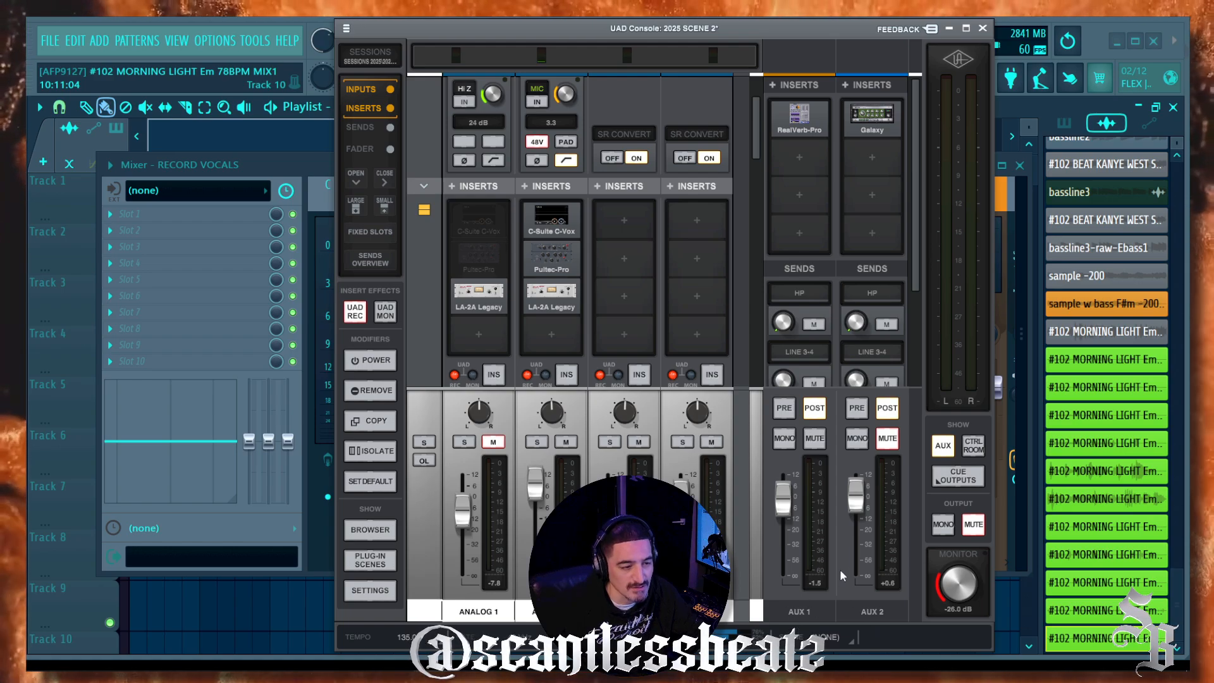
{"action": "mouse_move", "coordinate": [811, 112]}
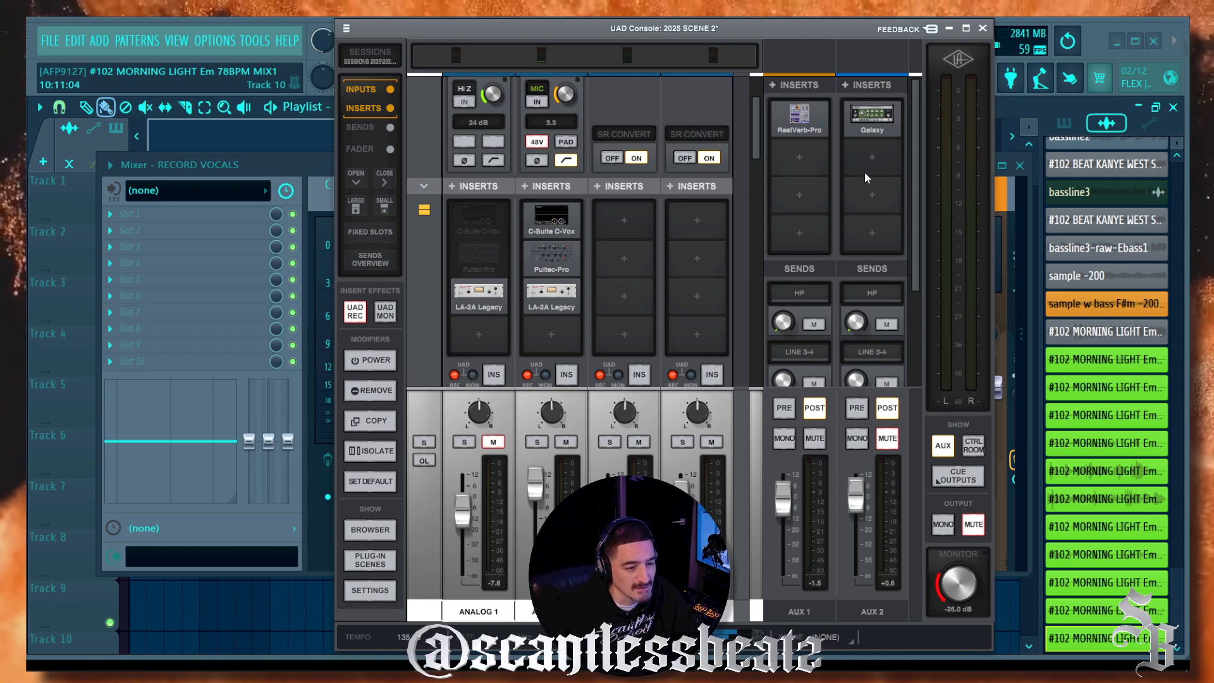
{"action": "mouse_move", "coordinate": [875, 125]}
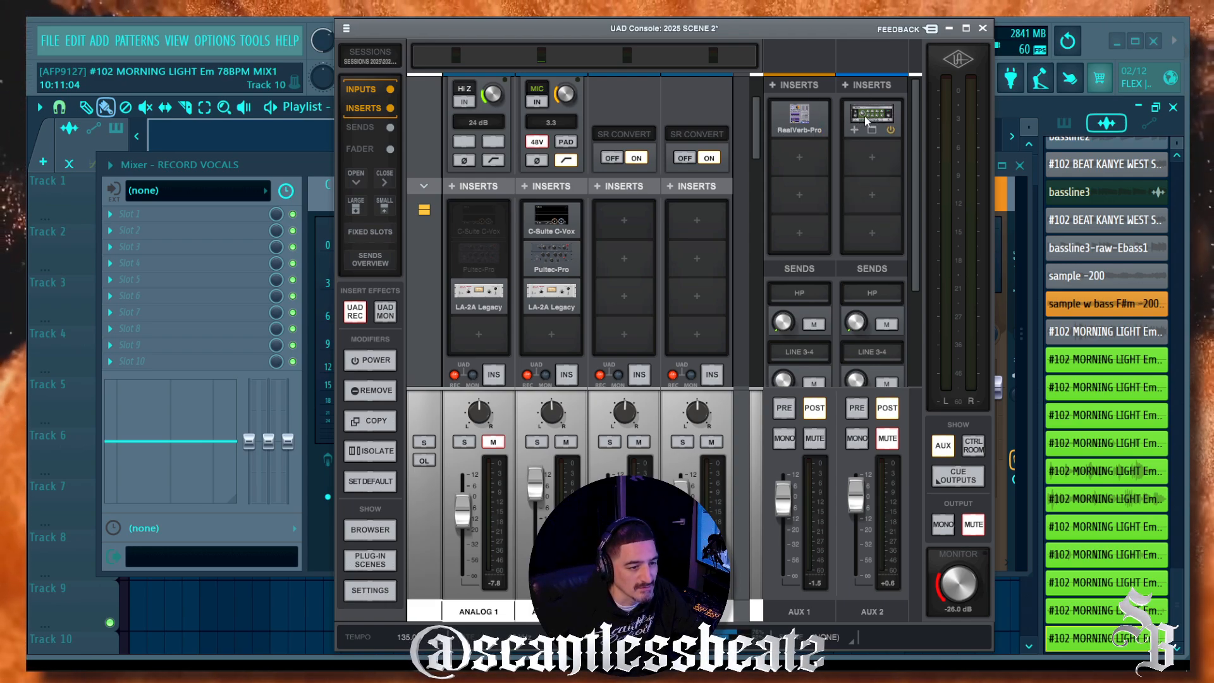
{"action": "left_click", "coordinate": [866, 120]}
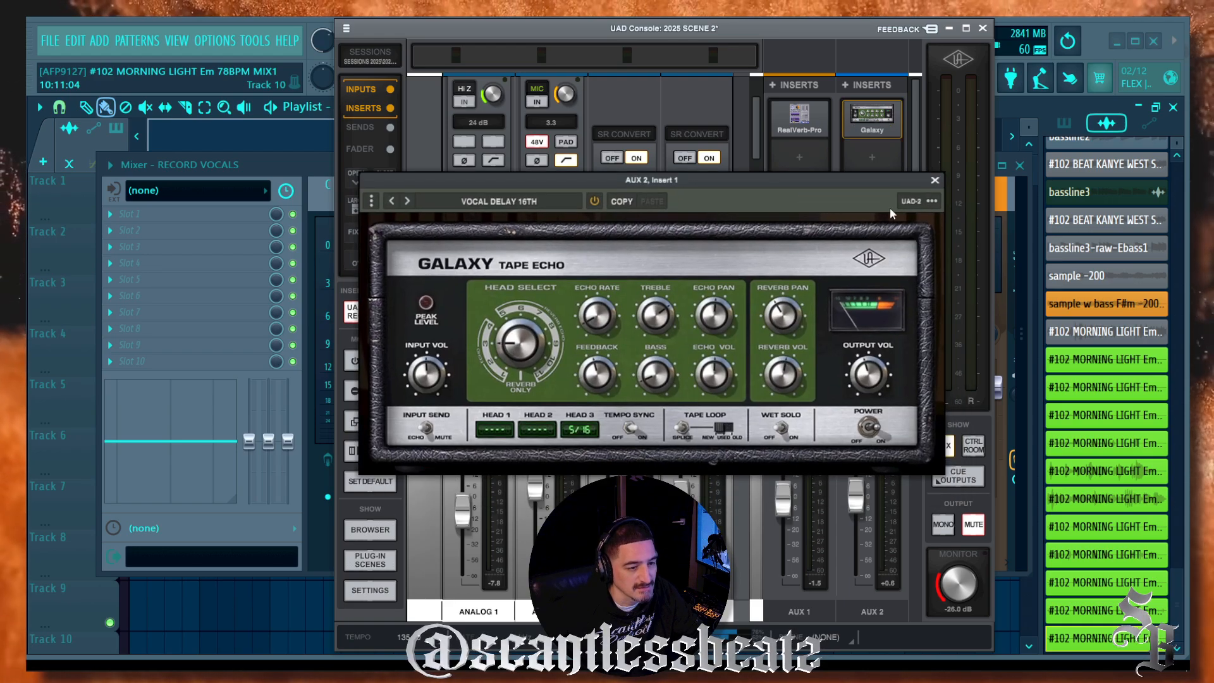
{"action": "left_click", "coordinate": [935, 182]}
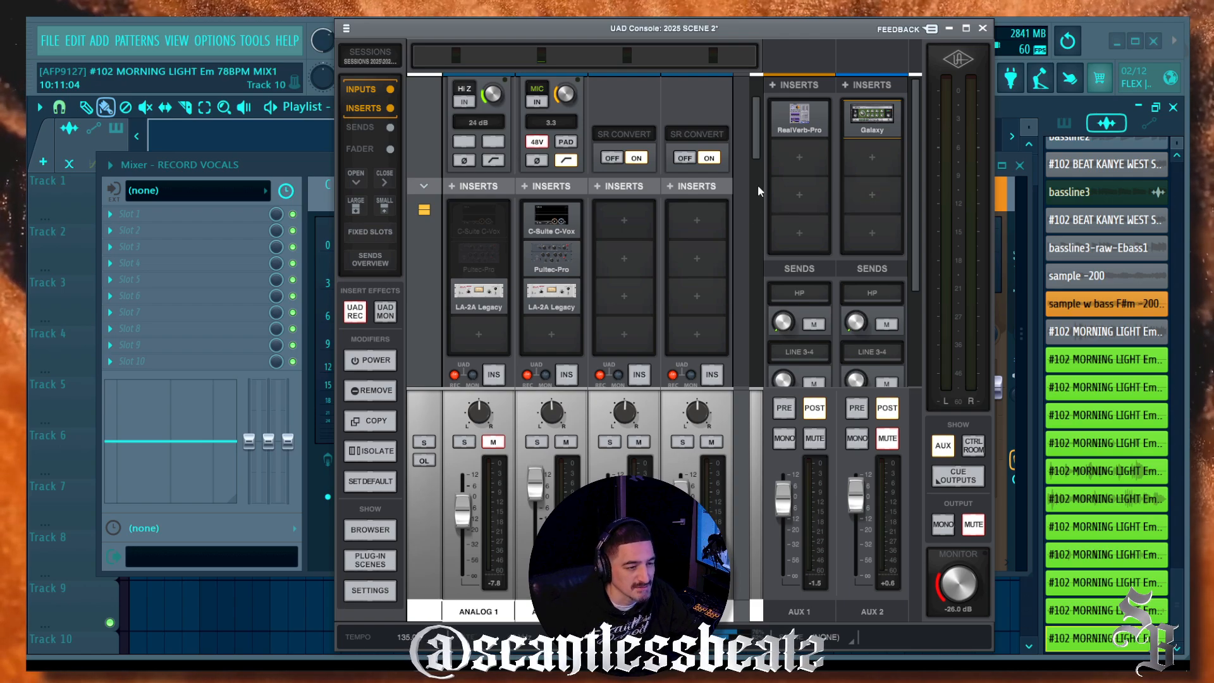
Step: Move RealVerb-Pro from AUX 1 Insert 1 onto Analog 1 Insert 4 and open it
{"action": "mouse_move", "coordinate": [786, 127]}
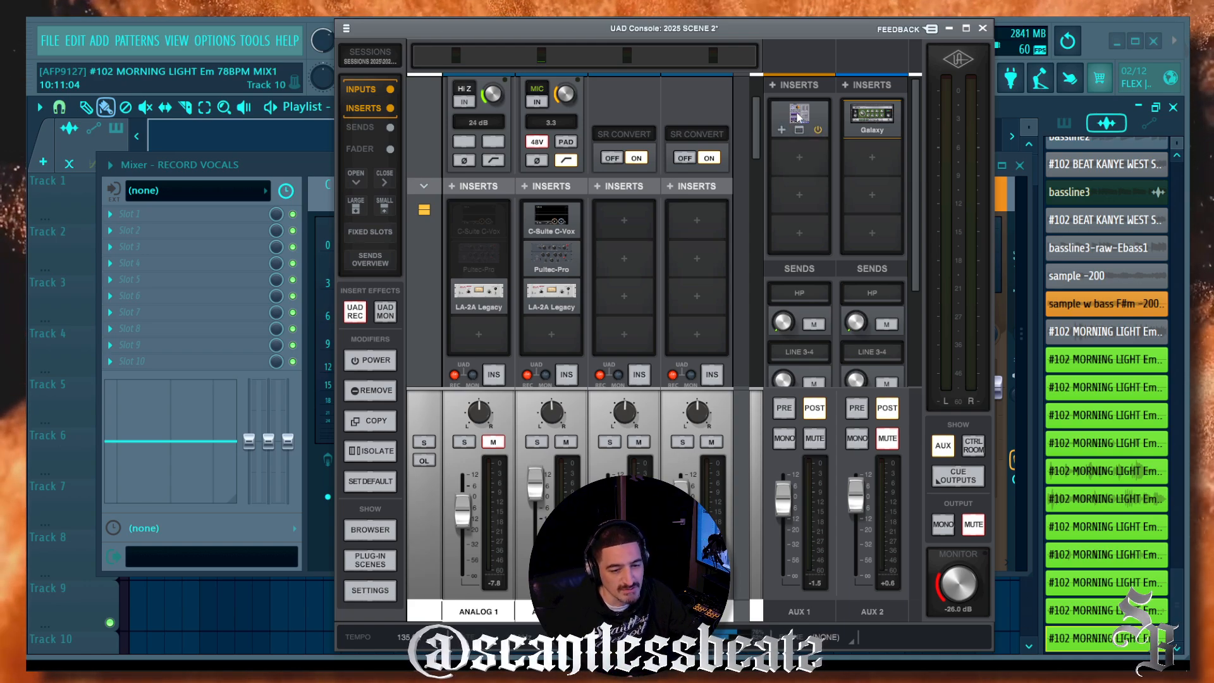
{"action": "left_click_drag", "start_coordinate": [798, 116], "coordinate": [476, 345]}
{"action": "mouse_move", "coordinate": [479, 345]}
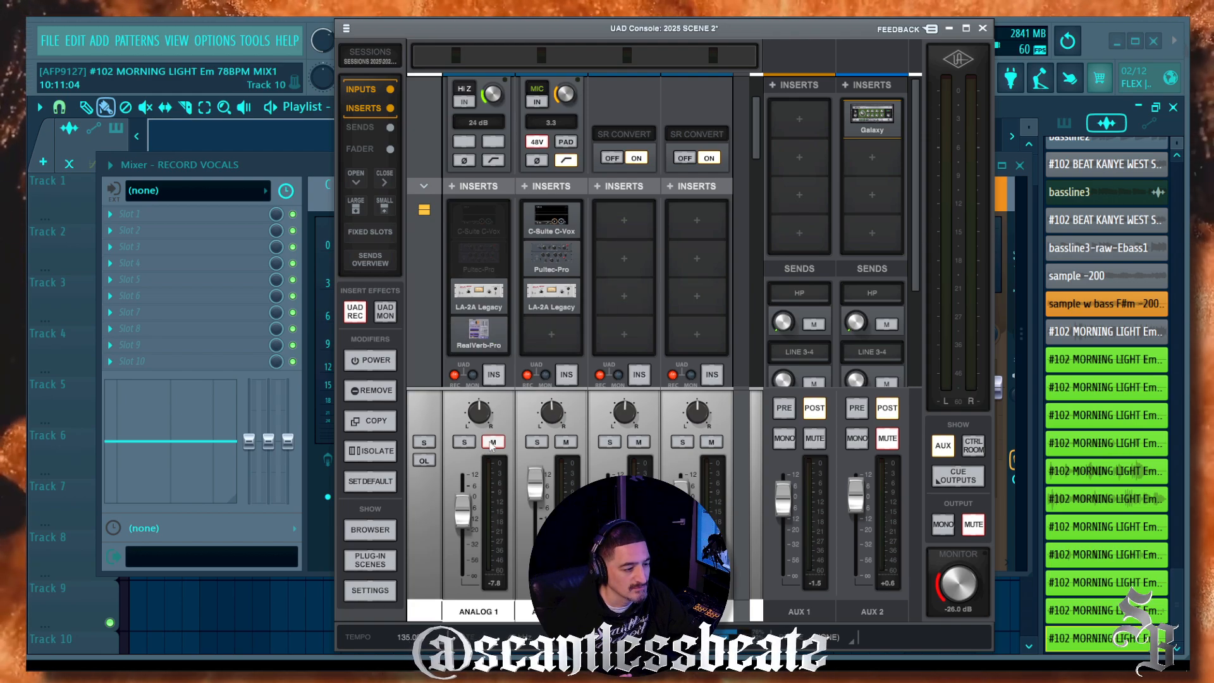
{"action": "left_click", "coordinate": [473, 340]}
{"action": "left_click_drag", "start_coordinate": [525, 227], "coordinate": [539, 150]}
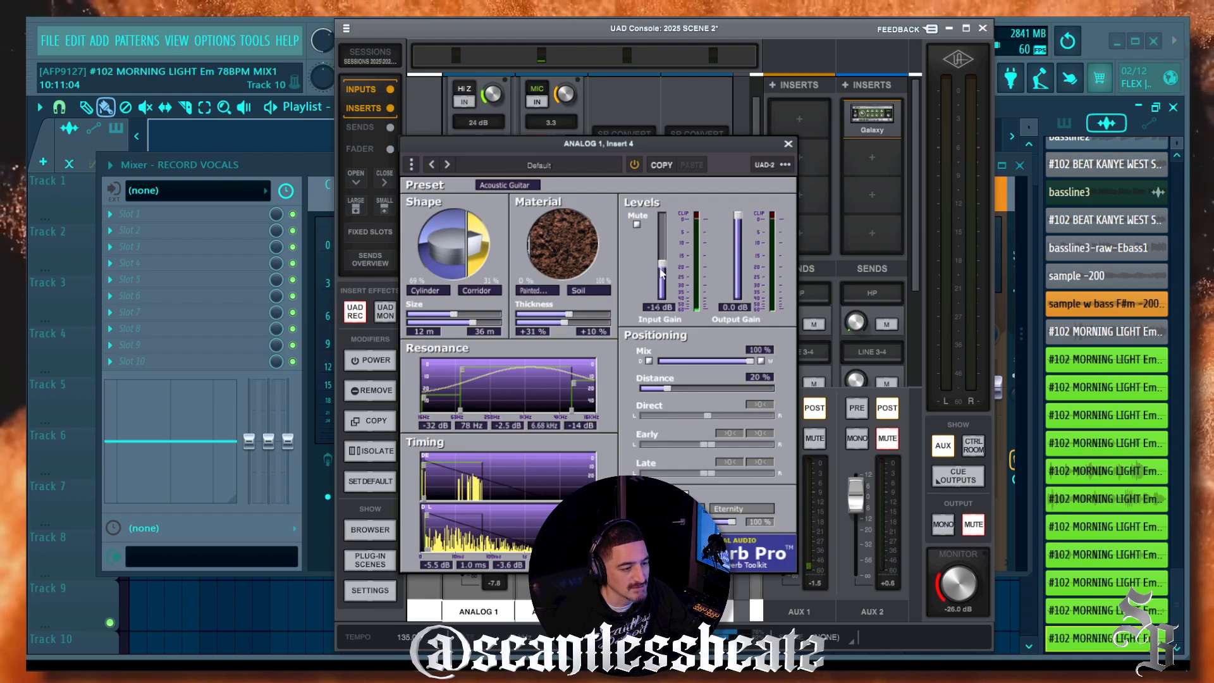
Step: Set RealVerb-Pro's Input Gain to -2.2 dB and Mix to 14%, then close it
{"action": "left_click_drag", "start_coordinate": [664, 260], "coordinate": [664, 233]}
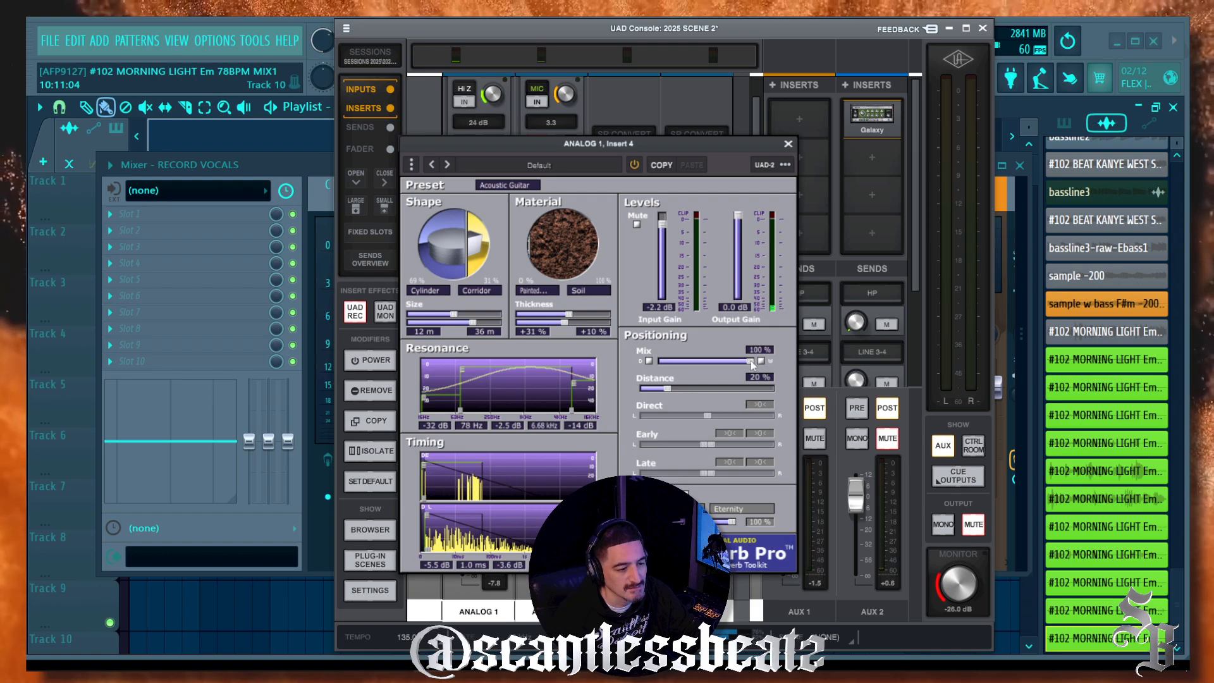
{"action": "left_click_drag", "start_coordinate": [750, 361], "coordinate": [685, 365]}
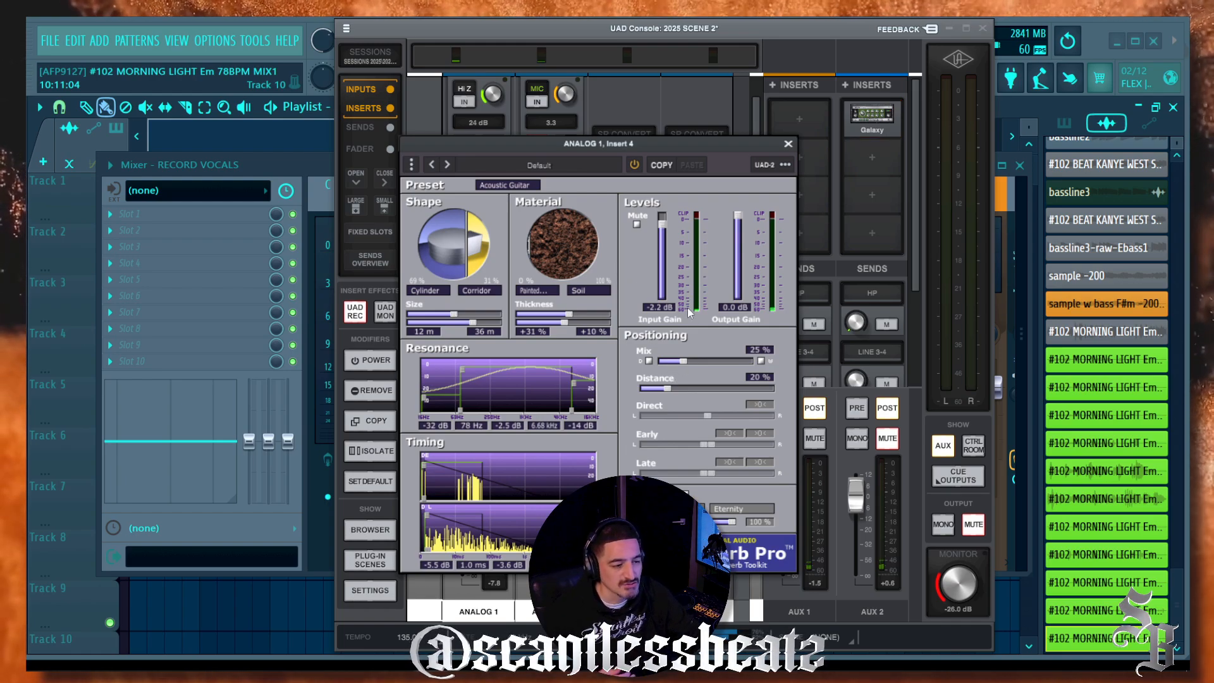
{"action": "left_click_drag", "start_coordinate": [680, 363], "coordinate": [674, 362]}
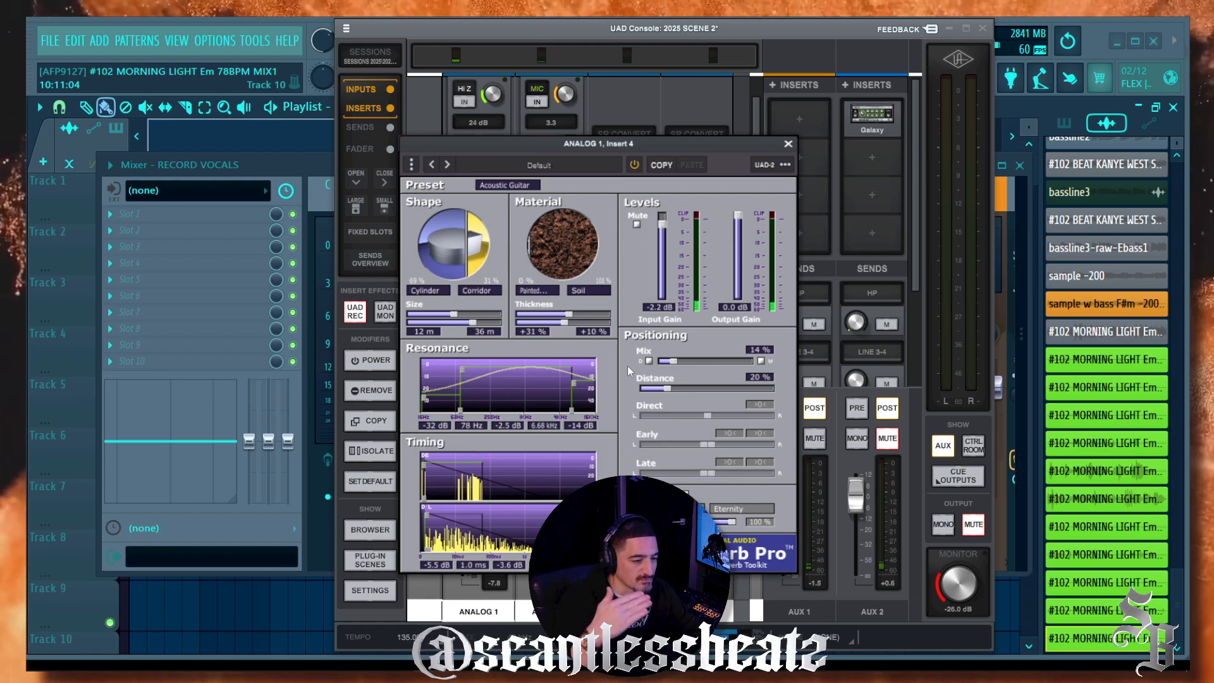
{"action": "left_click_drag", "start_coordinate": [640, 149], "coordinate": [642, 95]}
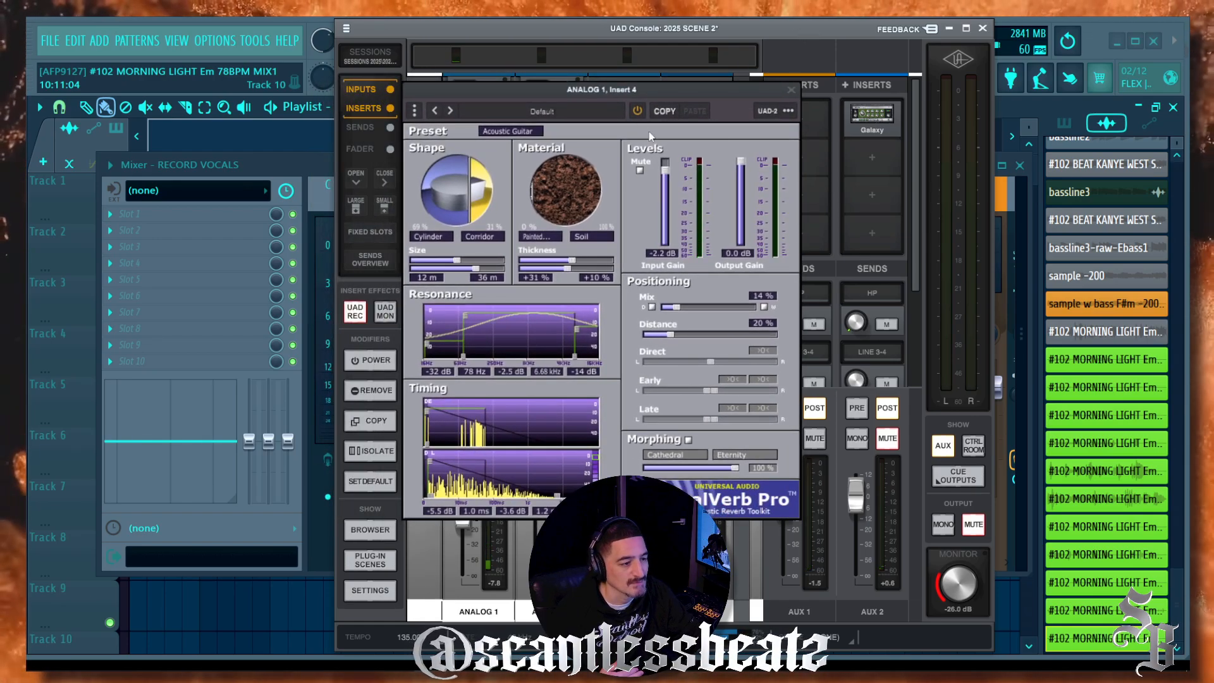
{"action": "left_click_drag", "start_coordinate": [777, 94], "coordinate": [768, 162]}
{"action": "left_click", "coordinate": [783, 158]}
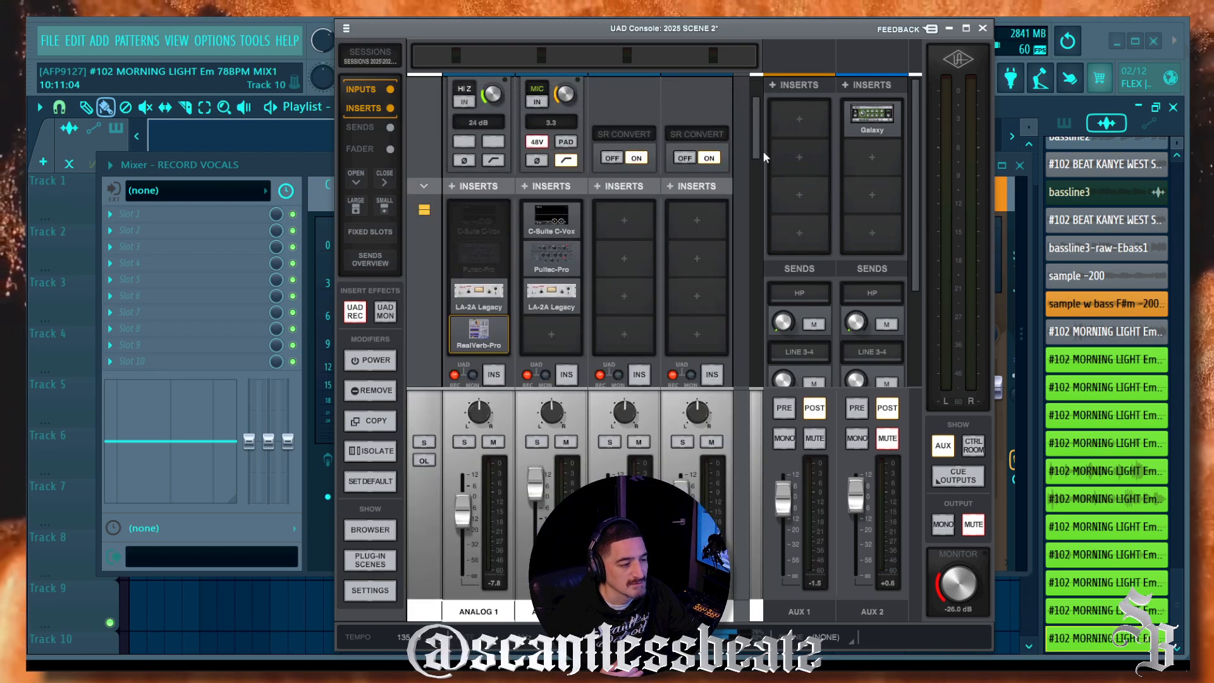
Step: Bring the FL Studio Mixer forward and select the RECORD VOCALS track
{"action": "left_click", "coordinate": [320, 165]}
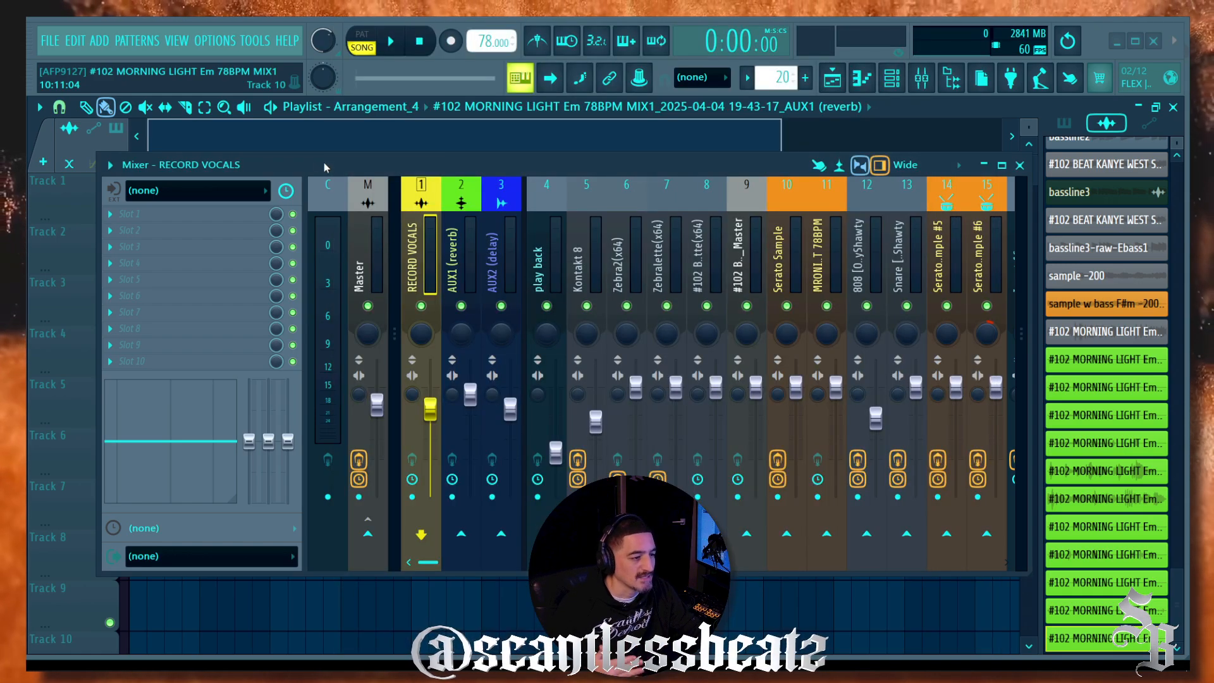
{"action": "left_click_drag", "start_coordinate": [320, 166], "coordinate": [385, 225]}
{"action": "left_click", "coordinate": [521, 316]}
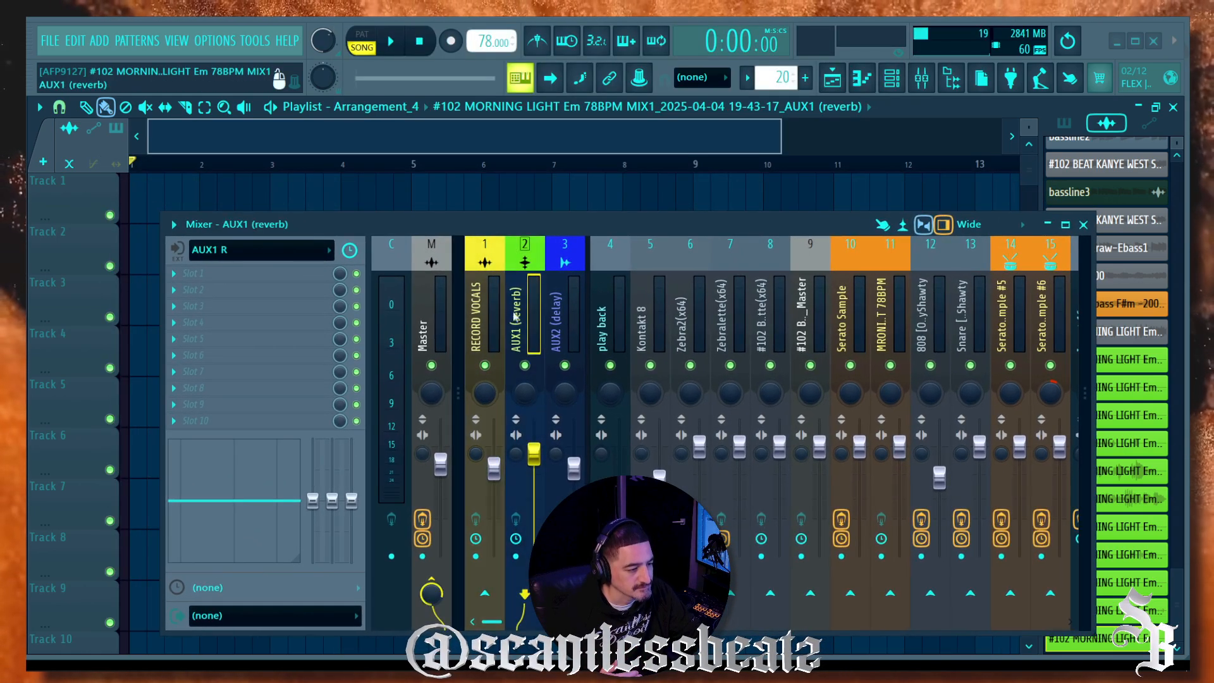
{"action": "left_click", "coordinate": [484, 314]}
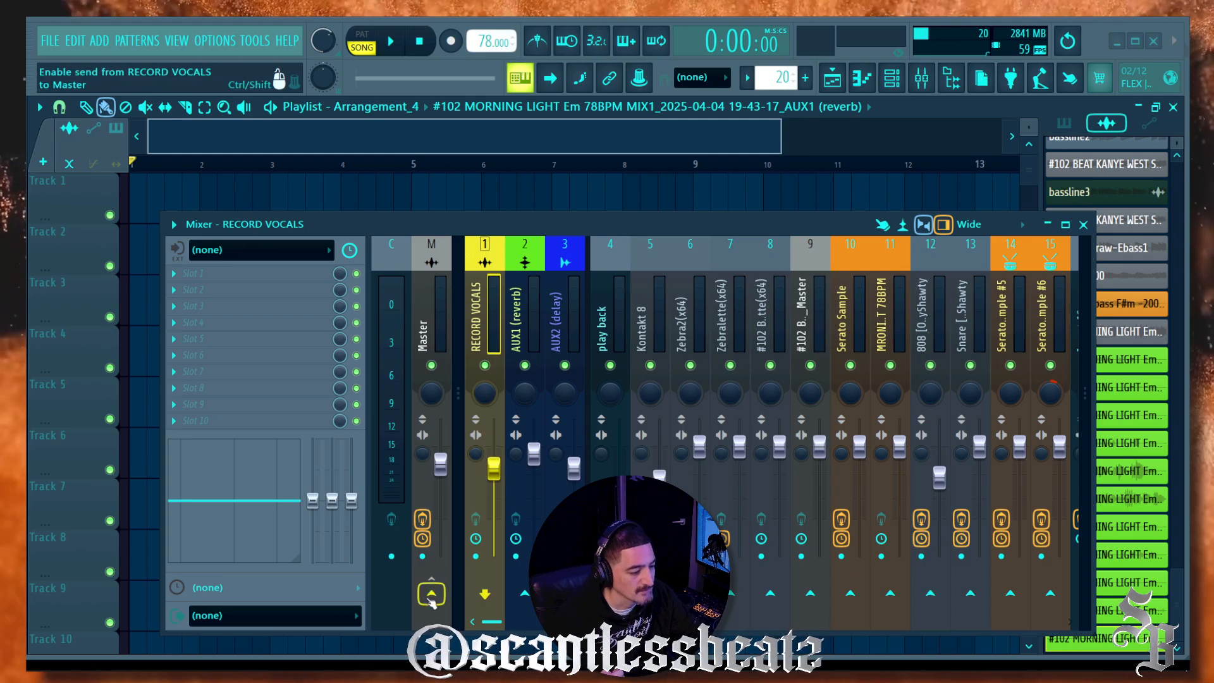
Step: Enable the RECORD VOCALS track's send to the Master strip
{"action": "left_click", "coordinate": [431, 598]}
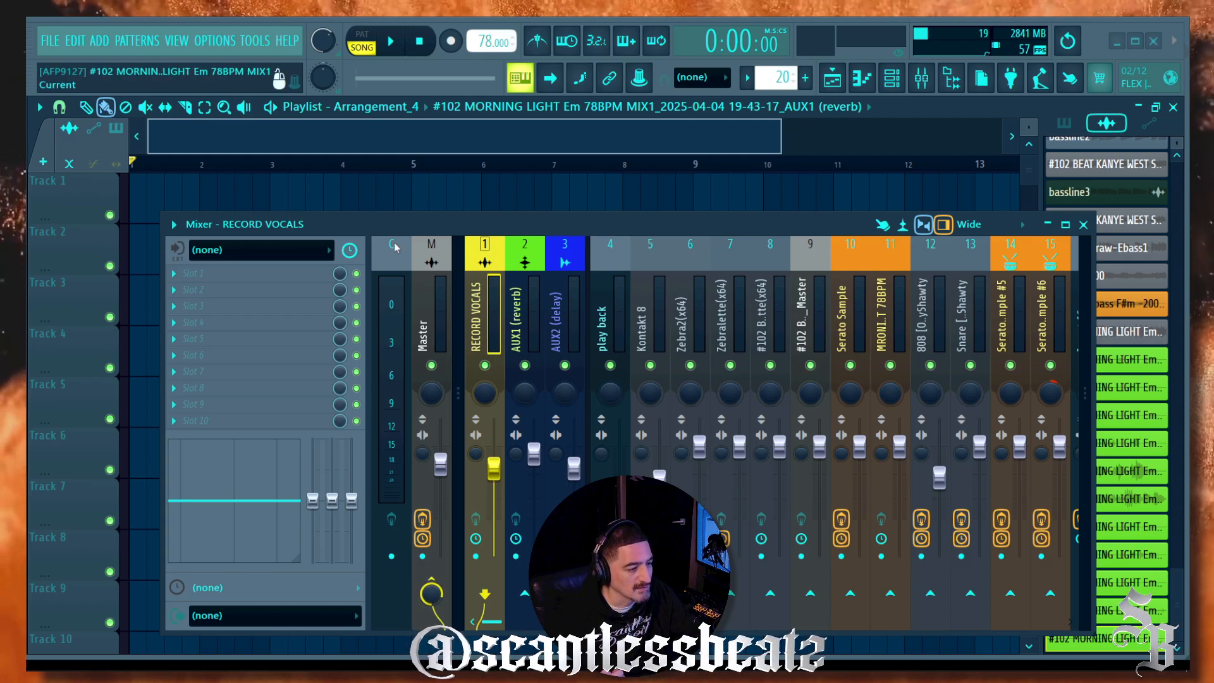
{"action": "left_click_drag", "start_coordinate": [400, 218], "coordinate": [434, 147]}
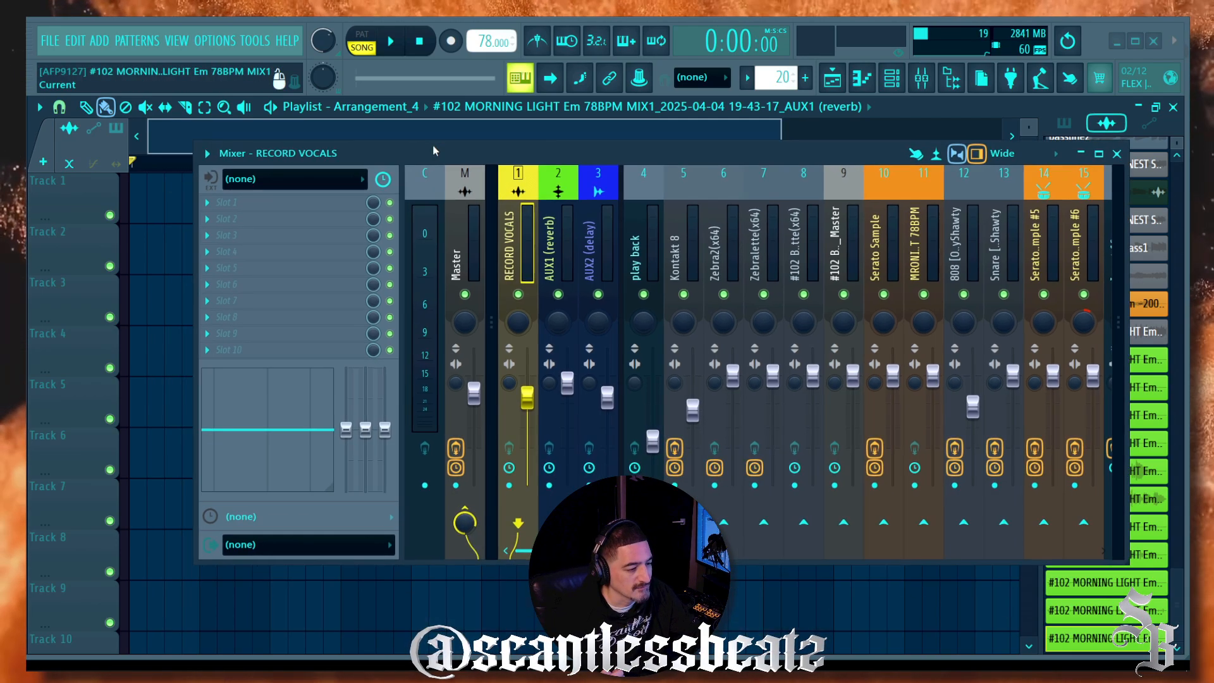
{"action": "left_click", "coordinate": [465, 514]}
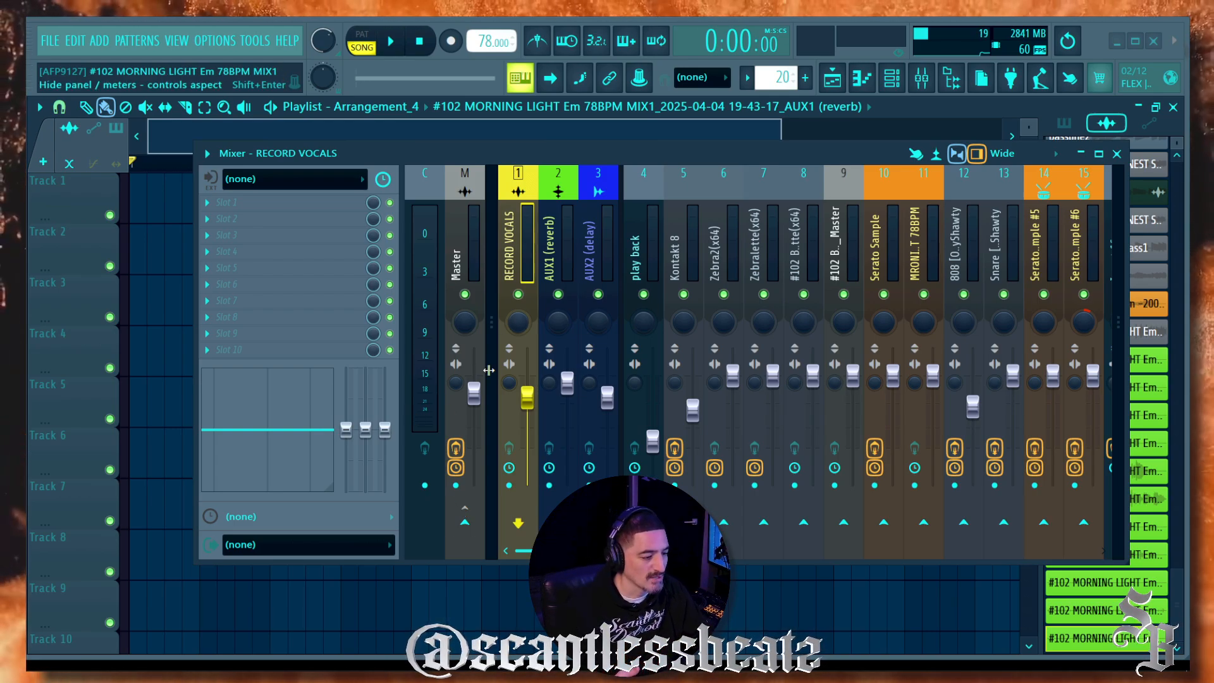
{"action": "left_click", "coordinate": [463, 522]}
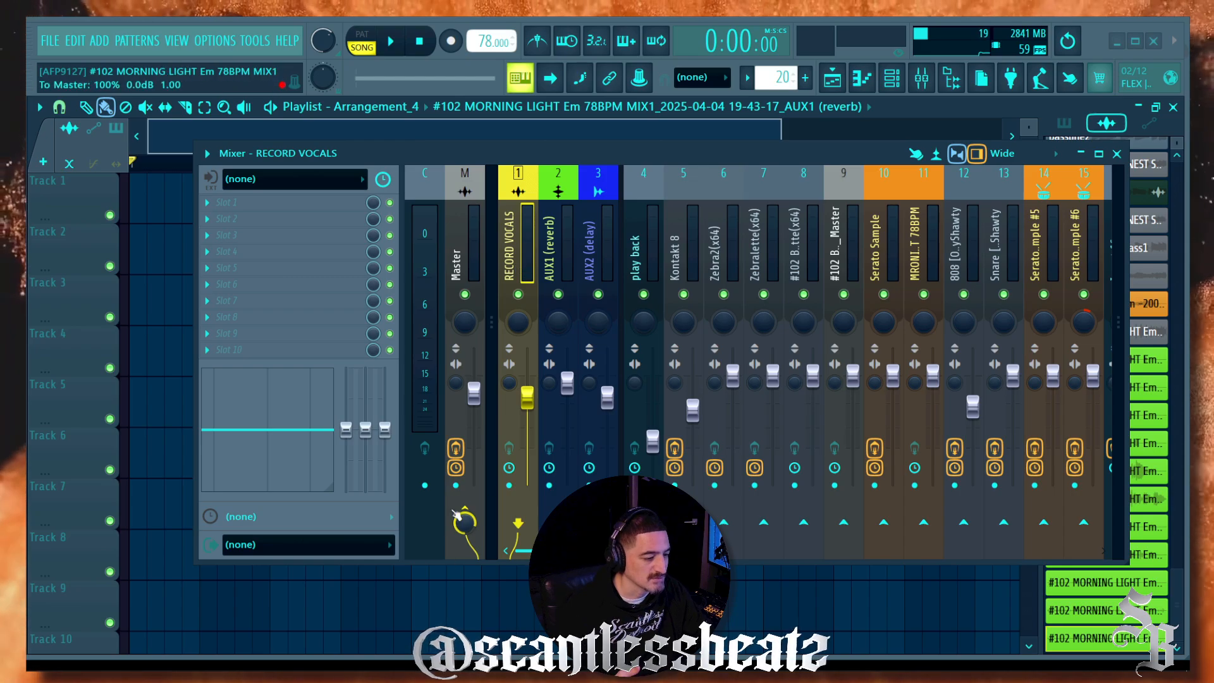
{"action": "left_click_drag", "start_coordinate": [445, 152], "coordinate": [393, 128]}
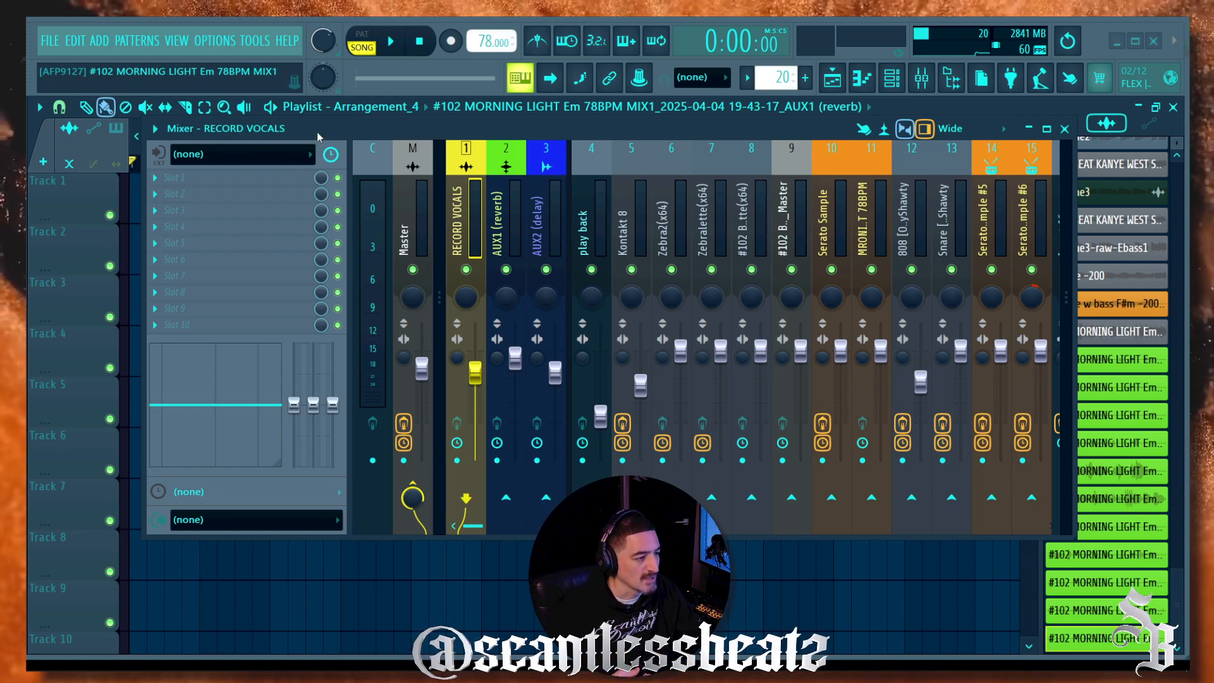
{"action": "left_click_drag", "start_coordinate": [316, 131], "coordinate": [357, 132]}
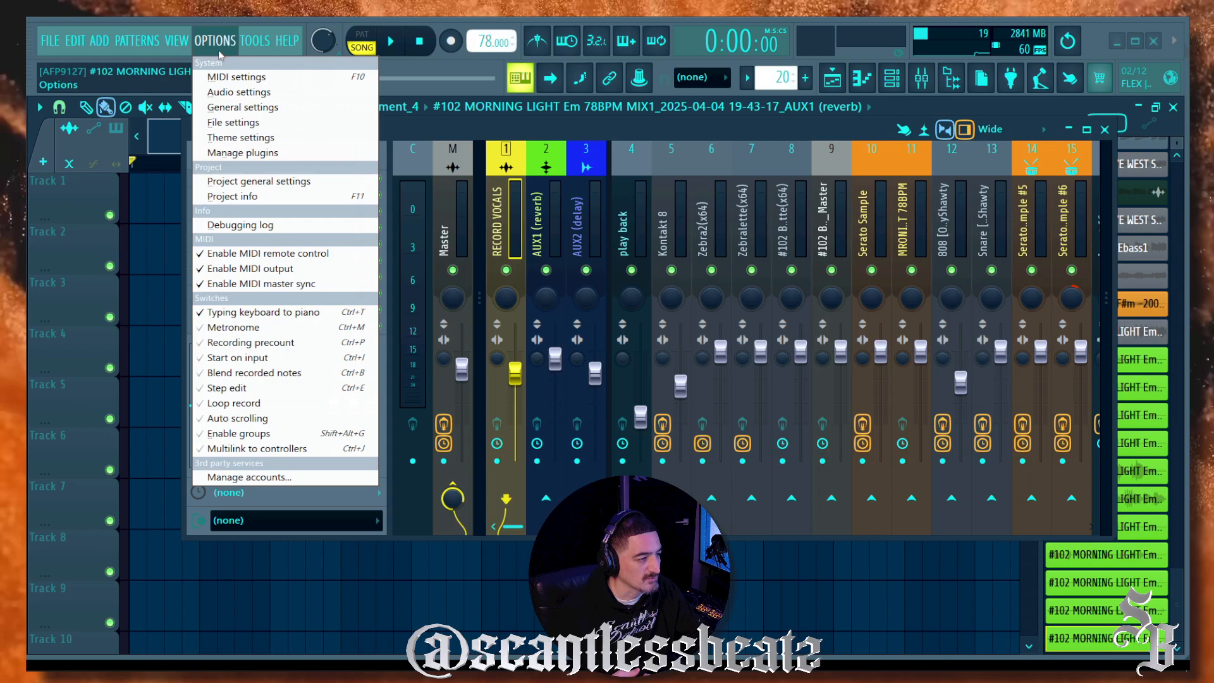
{"action": "left_click", "coordinate": [238, 92]}
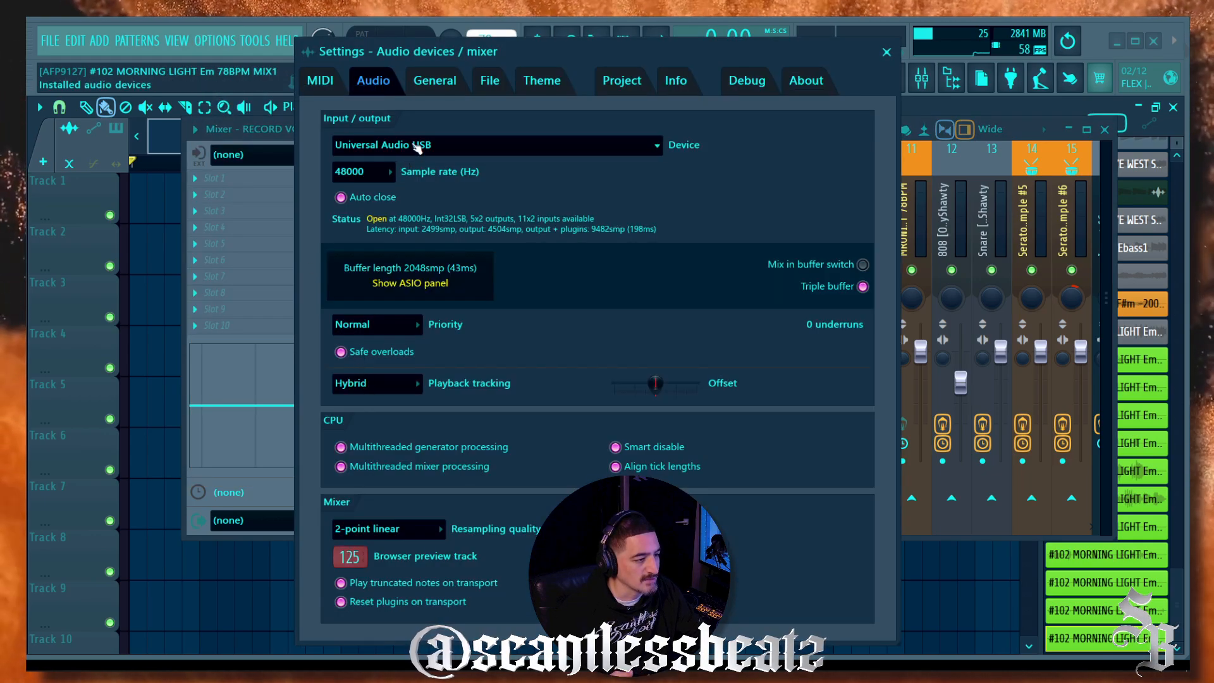
{"action": "left_click", "coordinate": [417, 147]}
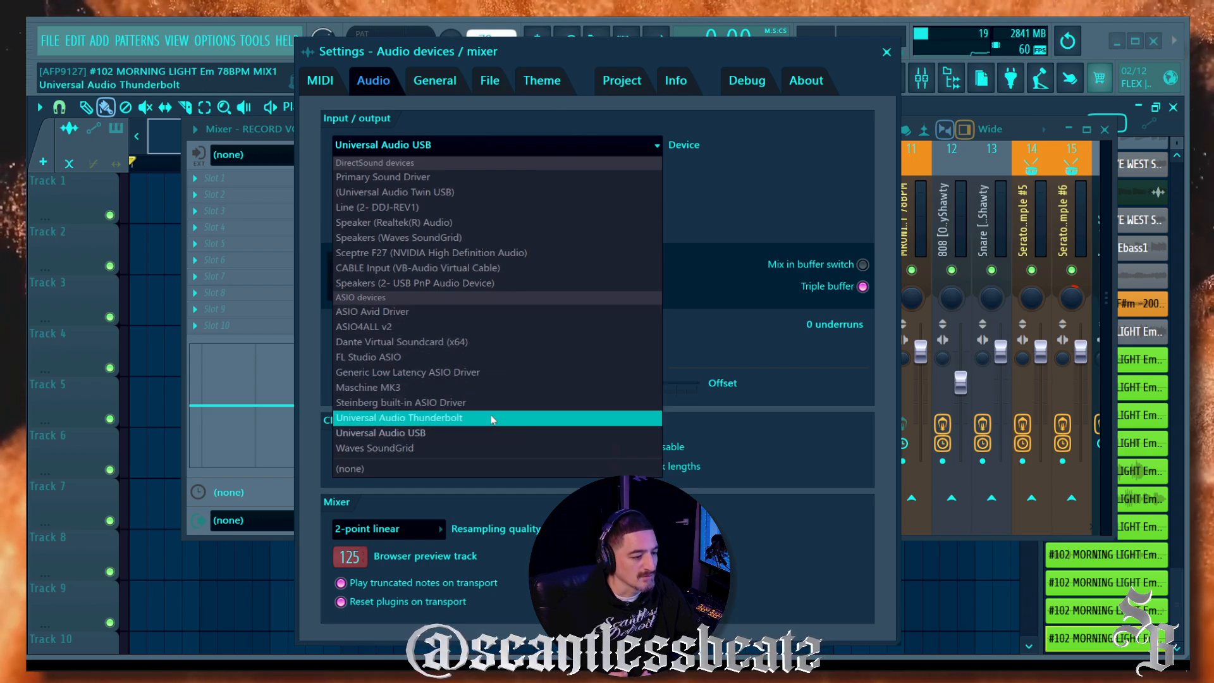
{"action": "left_click", "coordinate": [584, 67]}
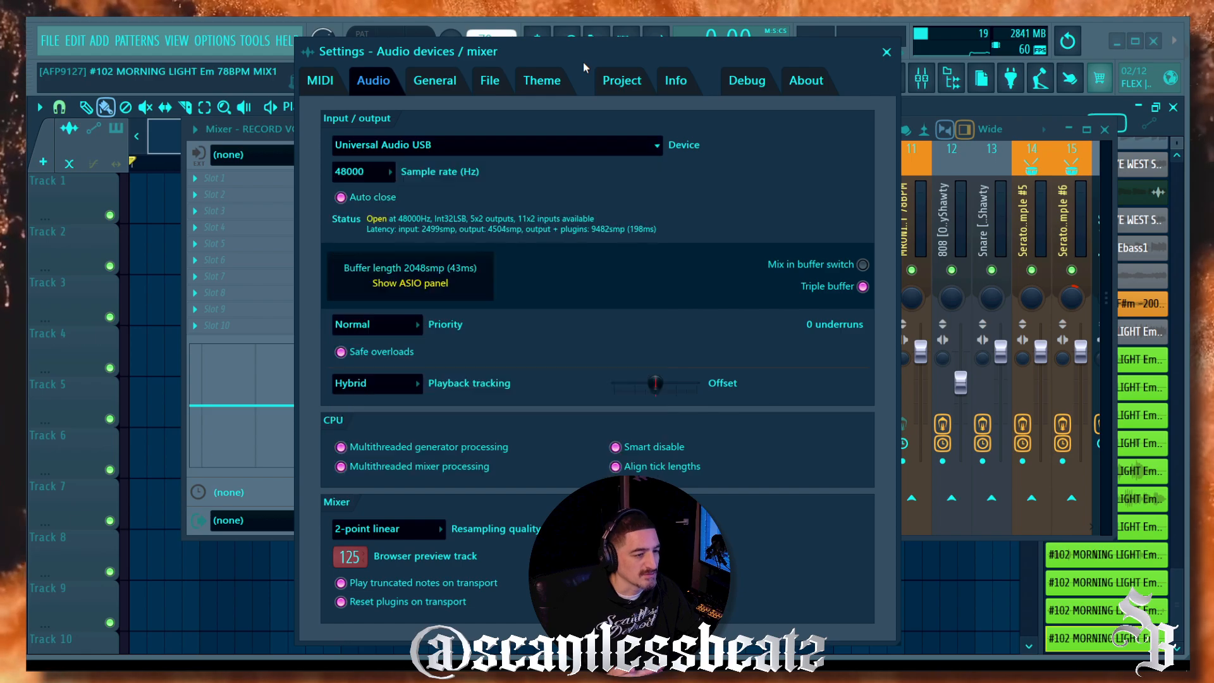
{"action": "left_click", "coordinate": [887, 53]}
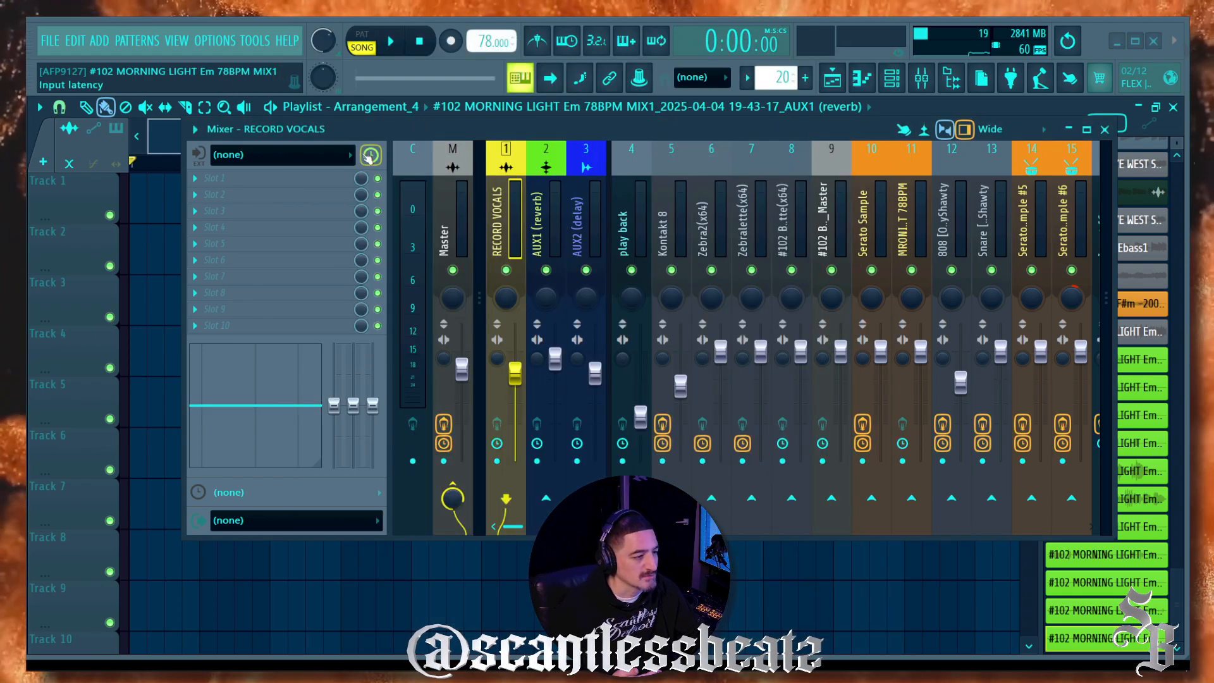
Step: Set RECORD VOCALS' input to MIC/LINE/HIZ 1 and disable its send to the Master
{"action": "left_click", "coordinate": [280, 156]}
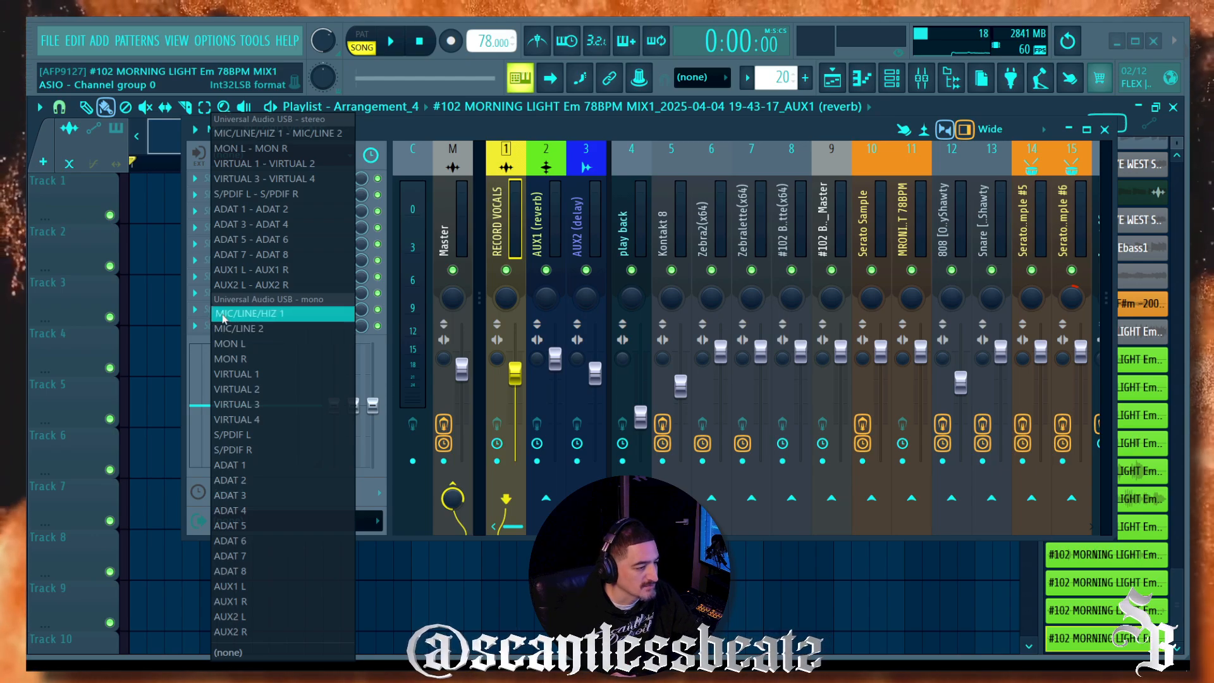
{"action": "left_click", "coordinate": [281, 320]}
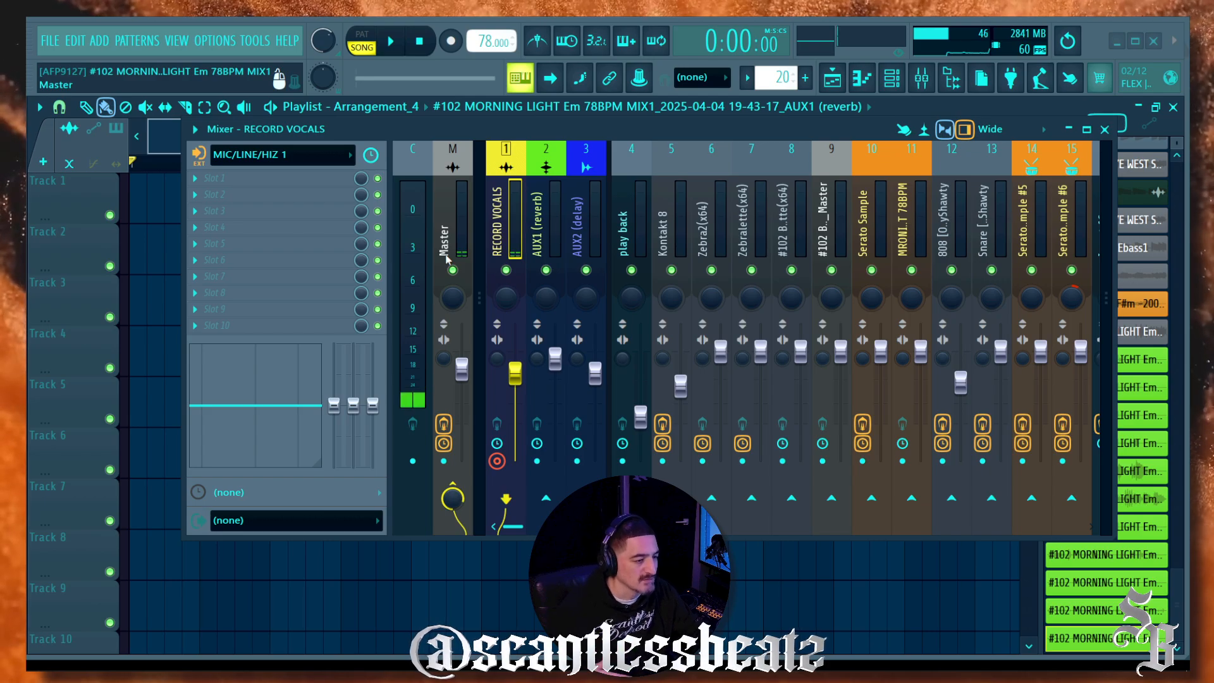
{"action": "left_click", "coordinate": [453, 493]}
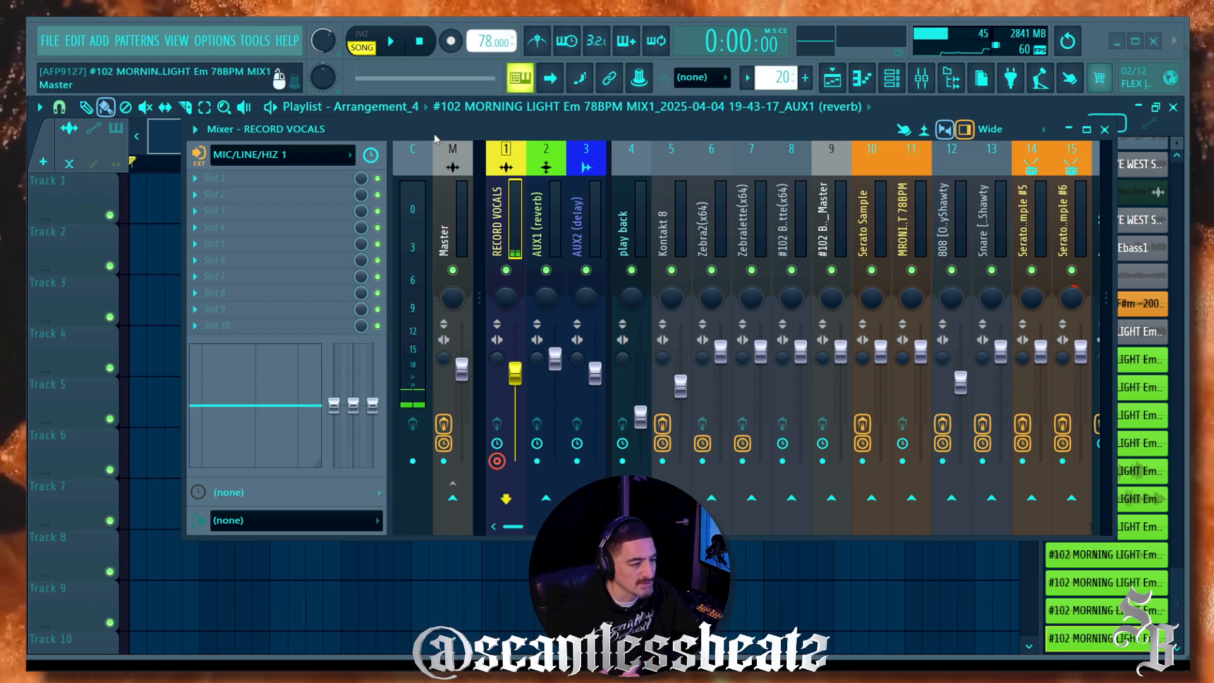
{"action": "left_click_drag", "start_coordinate": [435, 138], "coordinate": [358, 268]}
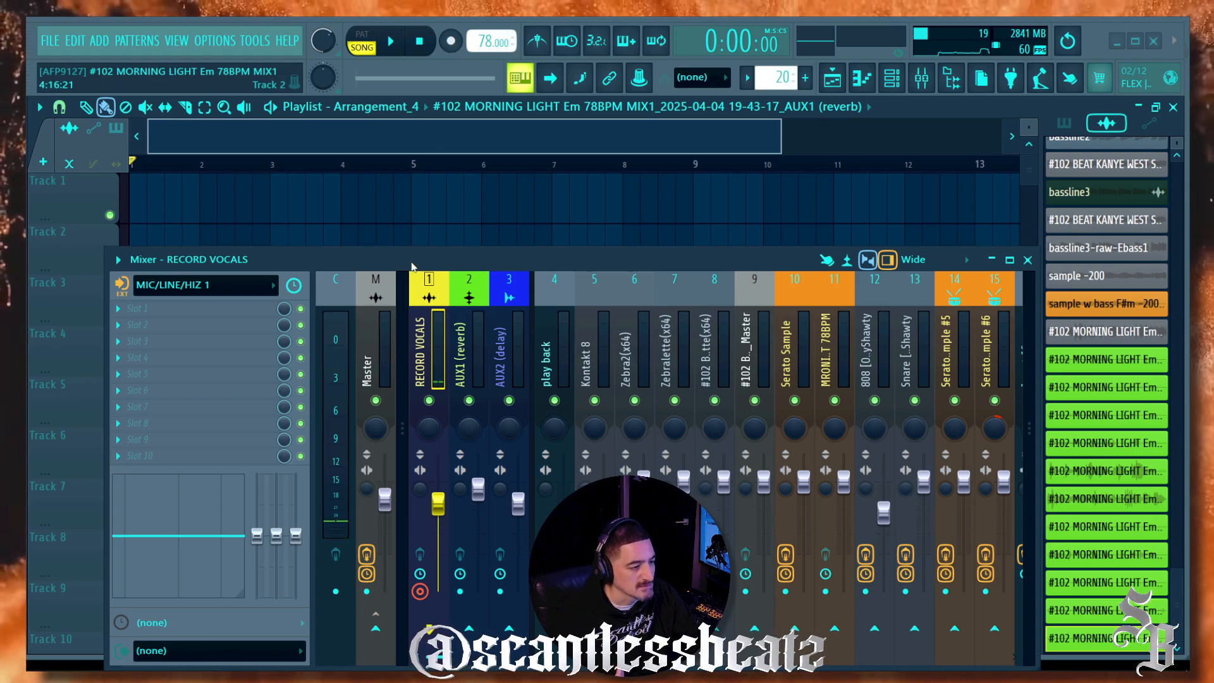
Step: Arm recording and capture a roughly four-bar vocal take onto Track 1 via RECORD VOCALS
{"action": "left_click_drag", "start_coordinate": [411, 266], "coordinate": [493, 121]}
{"action": "left_click", "coordinate": [458, 202]}
{"action": "left_click", "coordinate": [523, 191]}
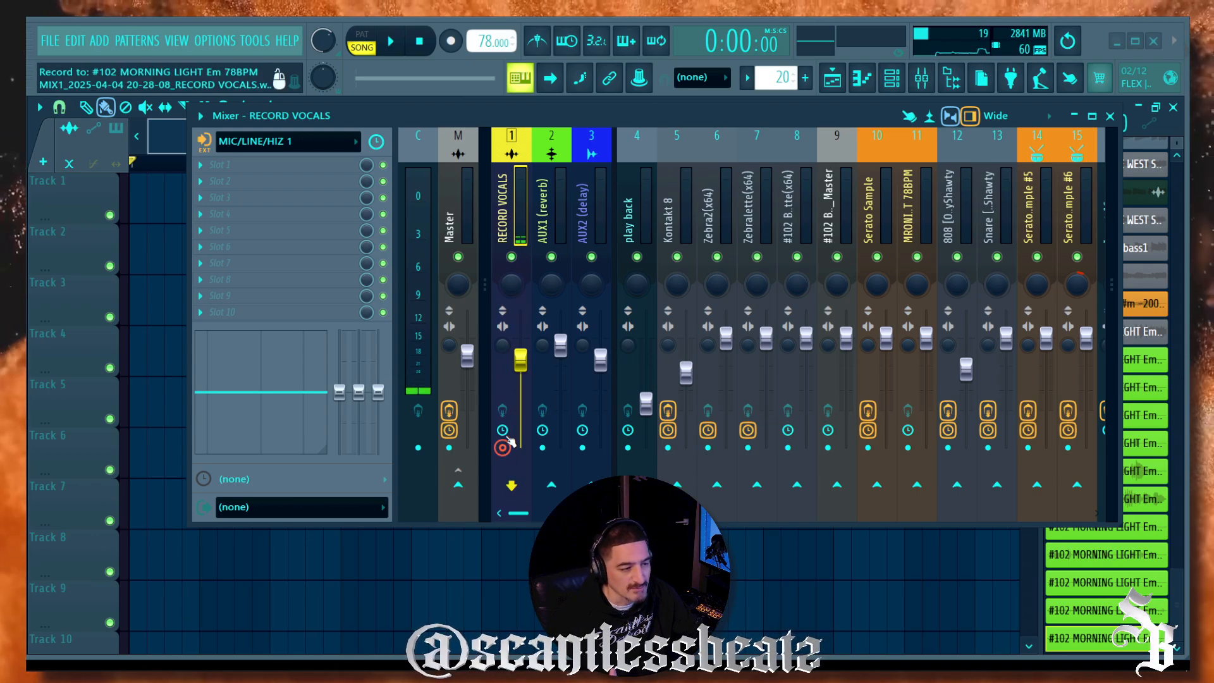
{"action": "left_click", "coordinate": [451, 41]}
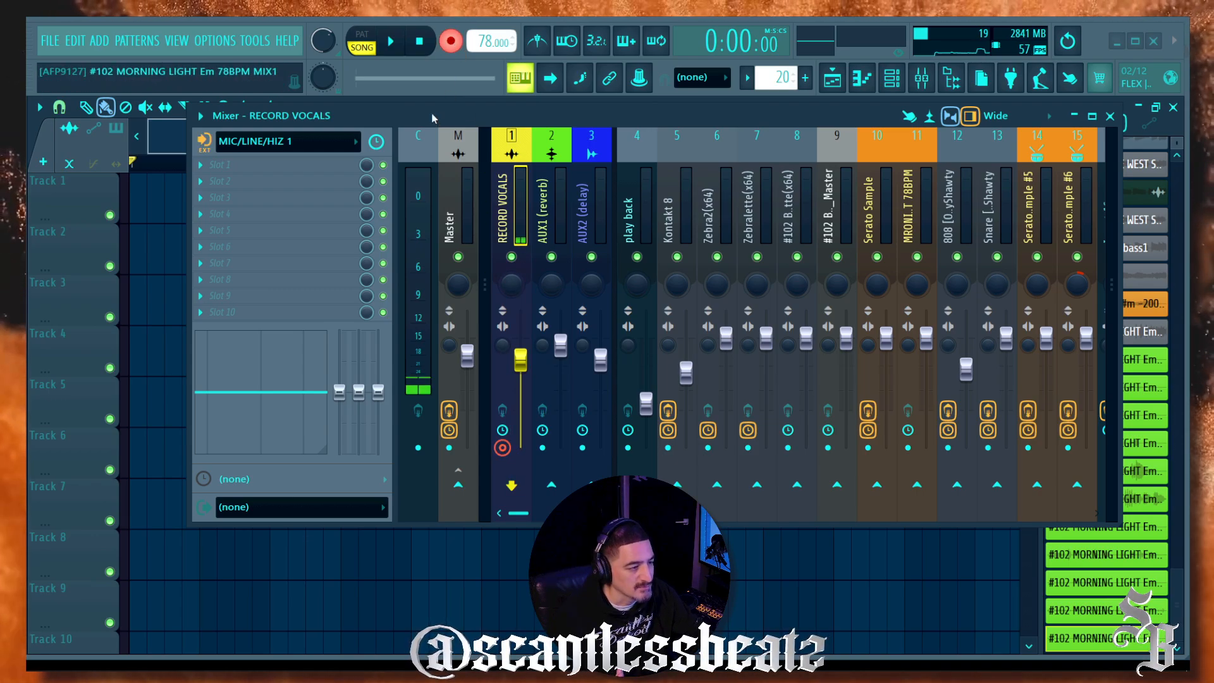
{"action": "left_click_drag", "start_coordinate": [432, 119], "coordinate": [368, 279]}
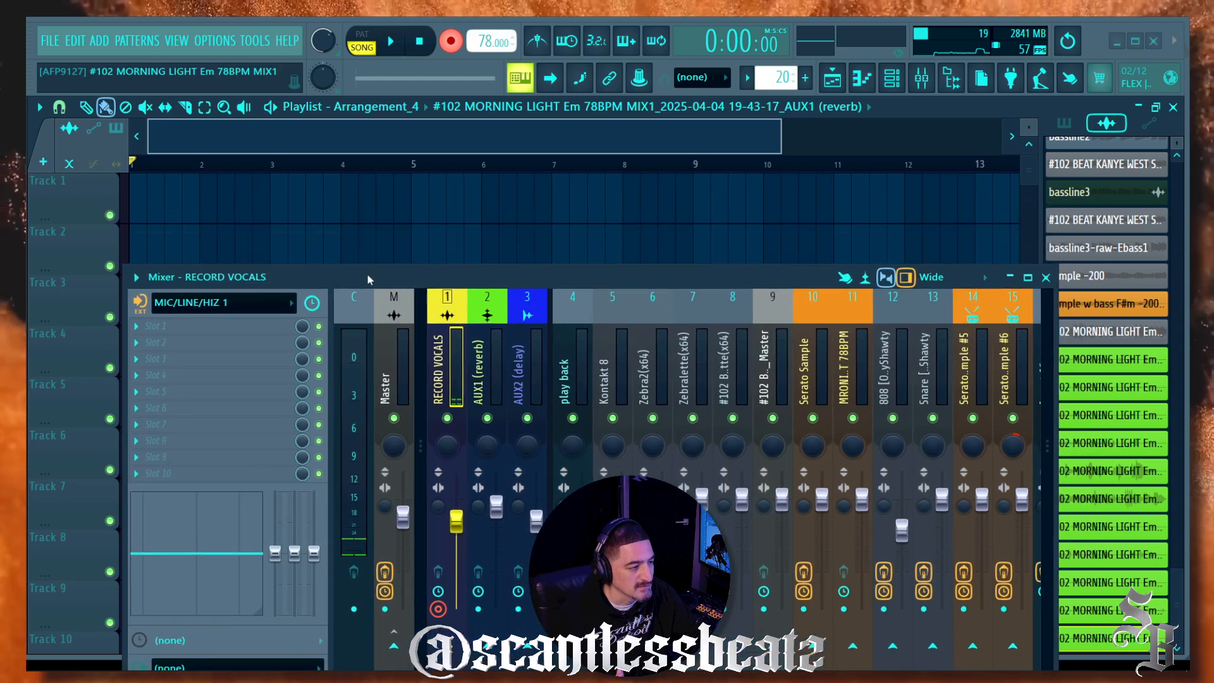
{"action": "left_click", "coordinate": [389, 42]}
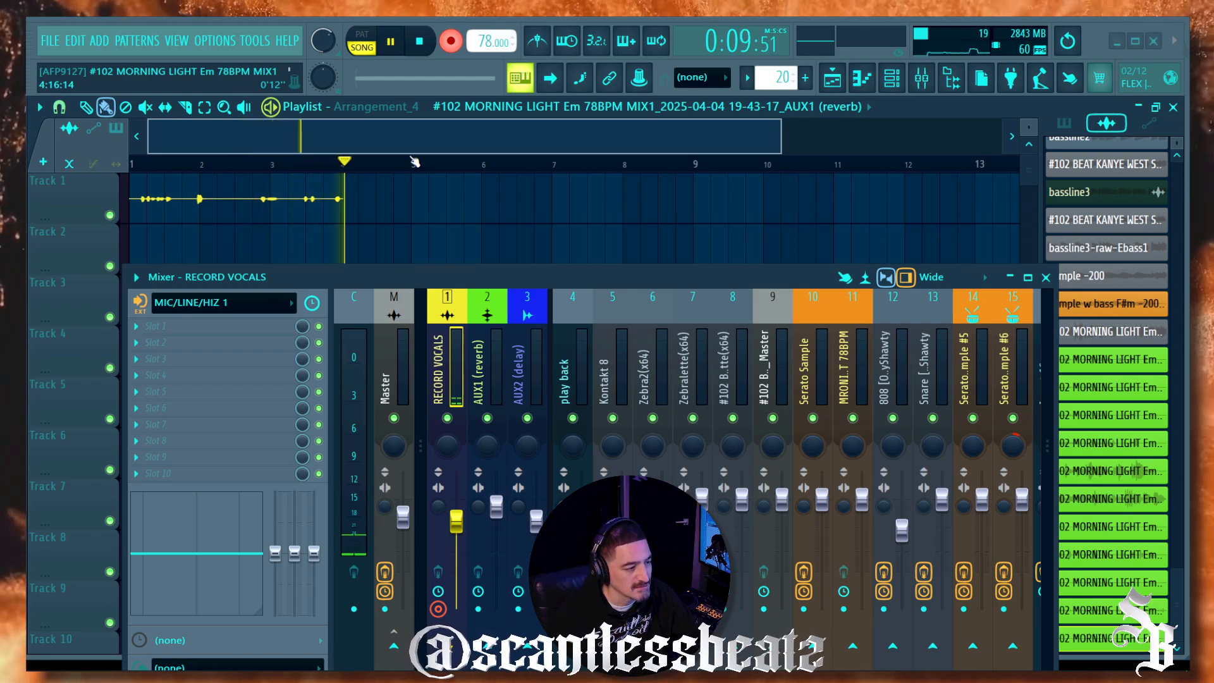
{"action": "left_click", "coordinate": [422, 42]}
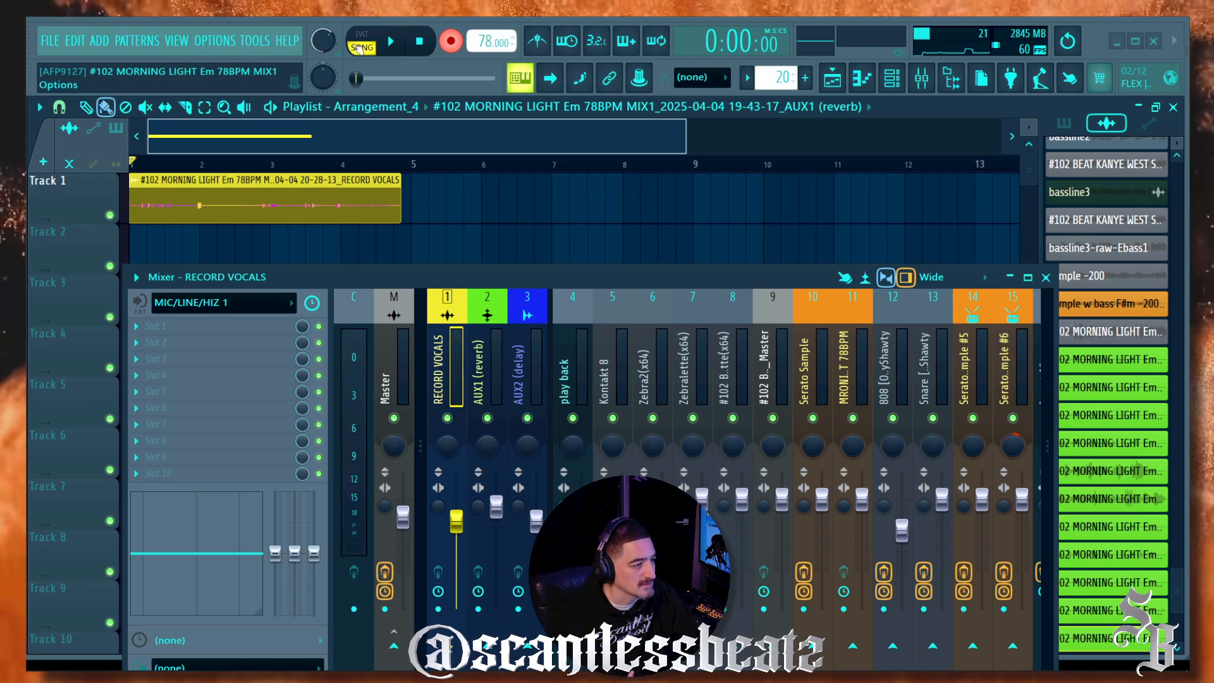
Step: Review the Device list in Options > Audio settings, then close the Settings window
{"action": "left_click", "coordinate": [218, 42]}
{"action": "left_click", "coordinate": [231, 92]}
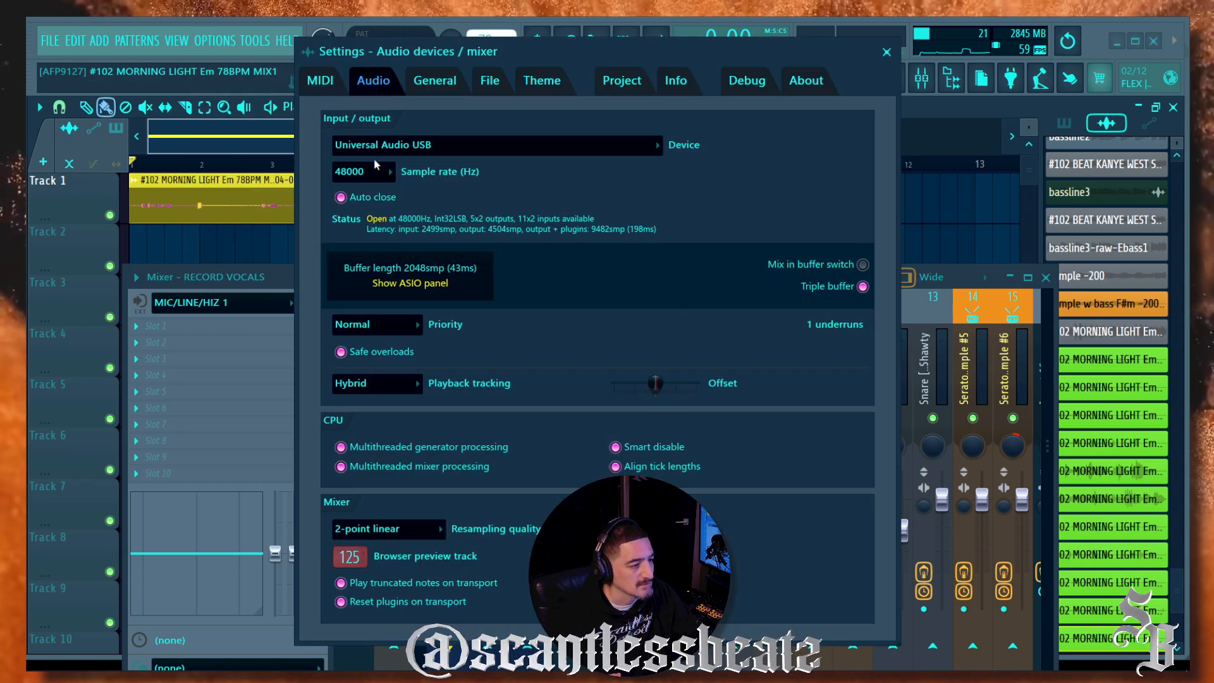
{"action": "left_click", "coordinate": [407, 147]}
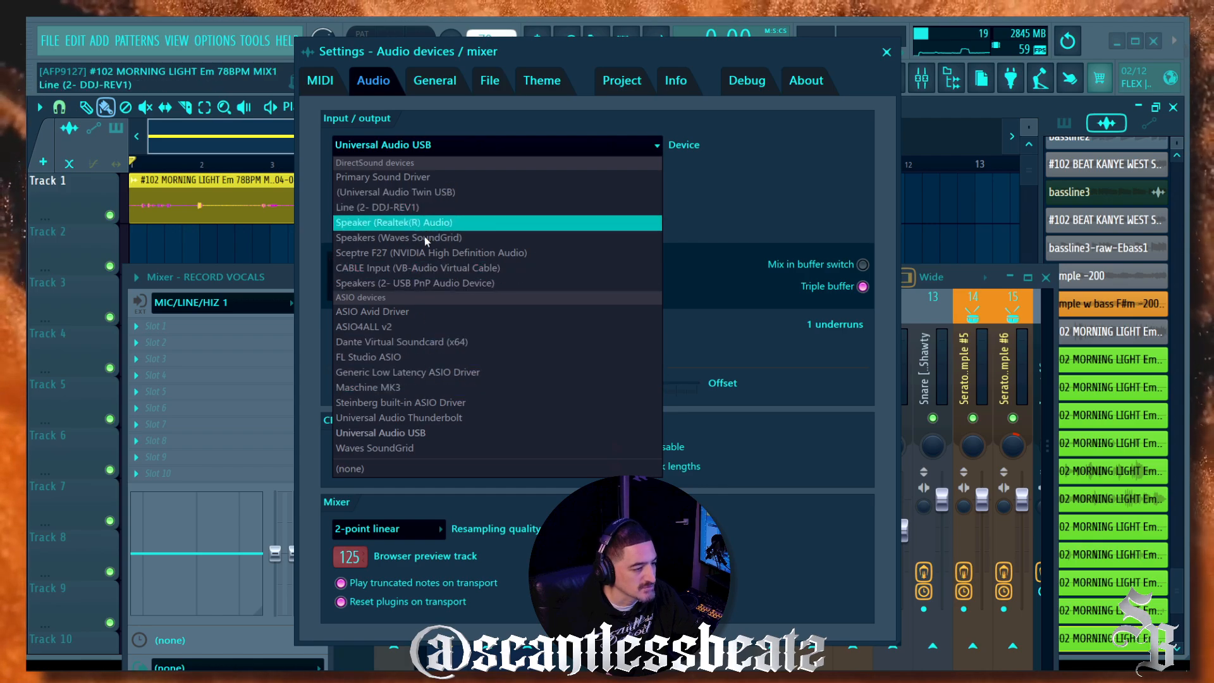
{"action": "left_click", "coordinate": [453, 404]}
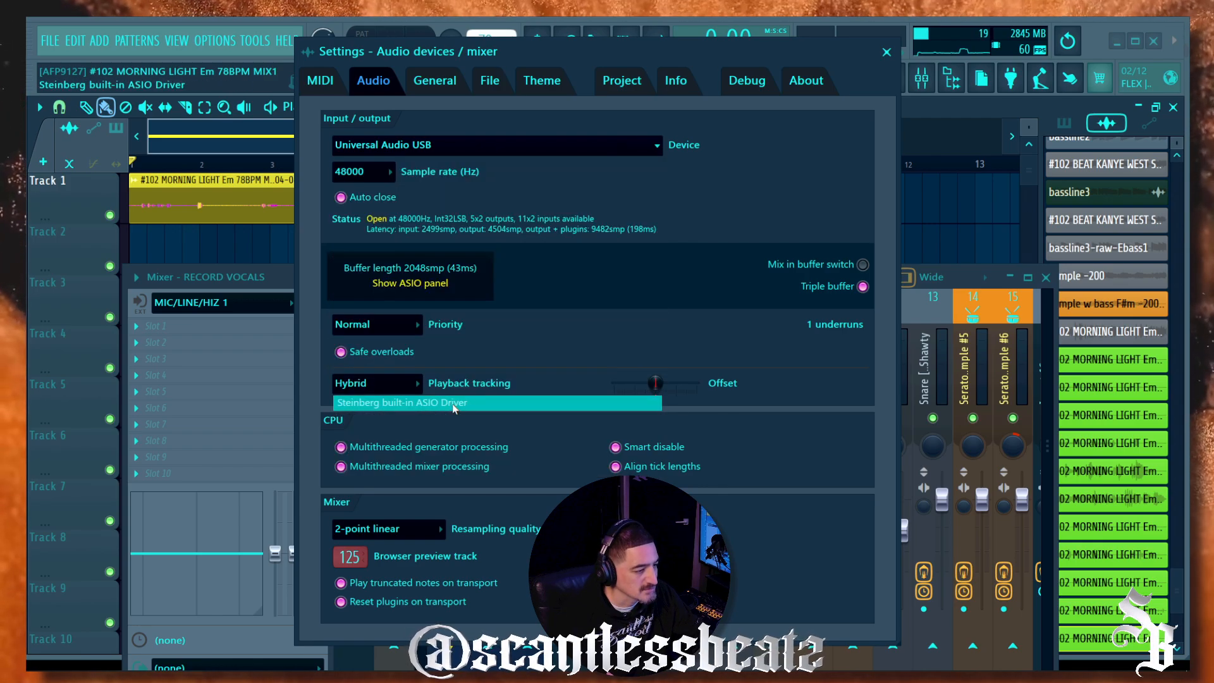
{"action": "left_click", "coordinate": [887, 52]}
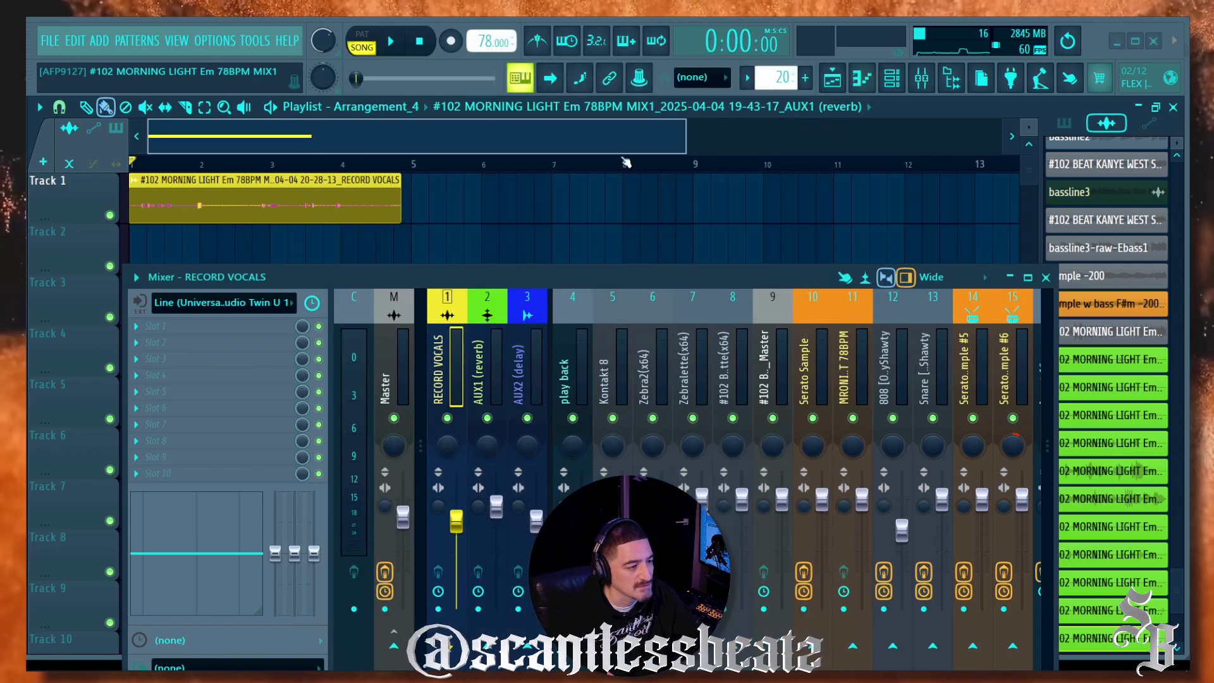
Step: Change the vocal clip's TRACK setting from 1 to mixer track 4 (play back)
{"action": "double_click", "coordinate": [266, 193]}
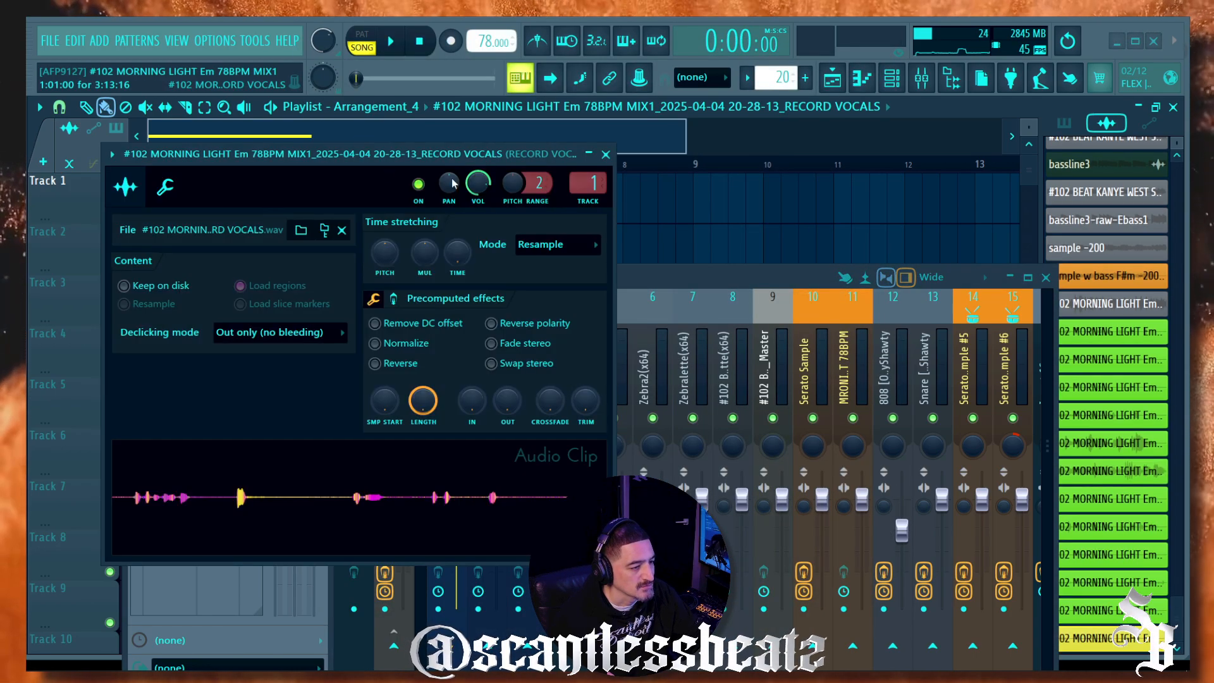
{"action": "left_click_drag", "start_coordinate": [442, 154], "coordinate": [422, 110]}
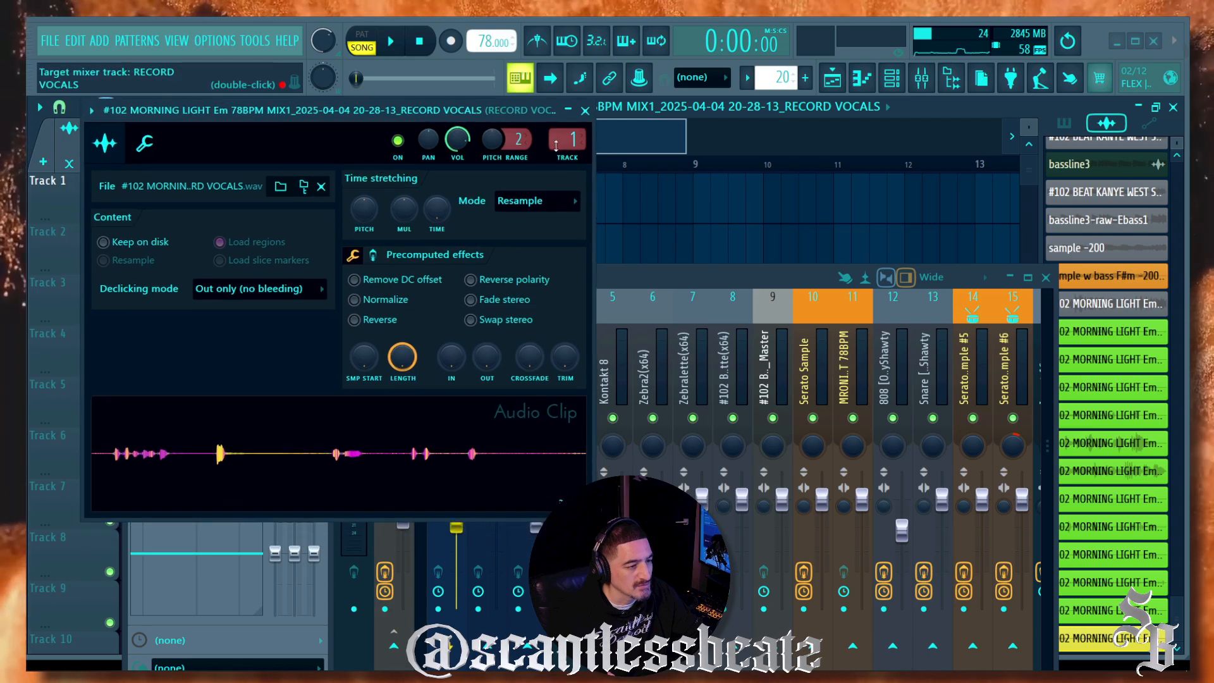
{"action": "left_click", "coordinate": [623, 279]}
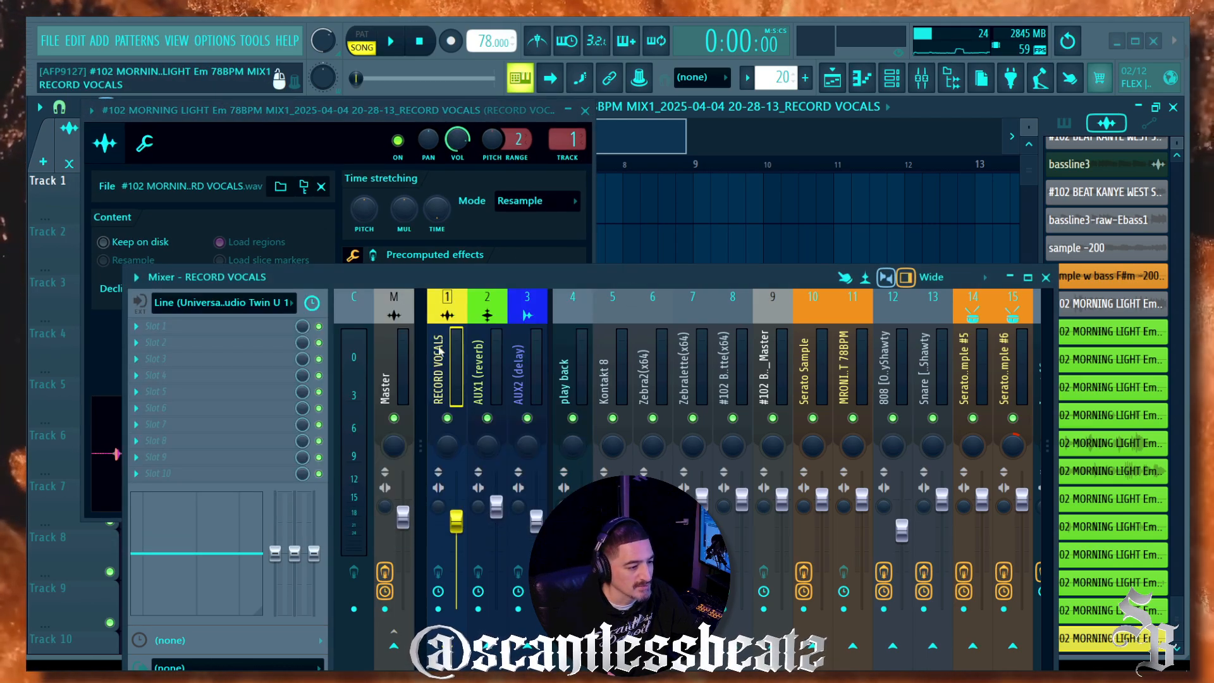
{"action": "left_click_drag", "start_coordinate": [430, 286], "coordinate": [537, 115]}
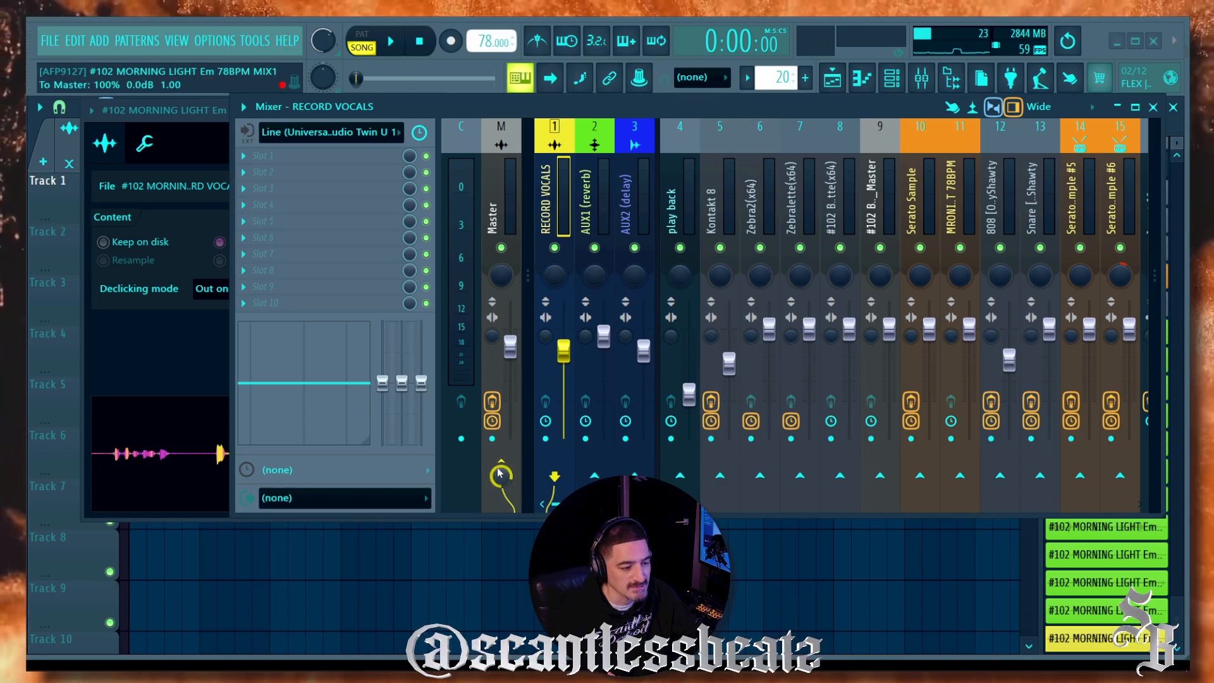
{"action": "left_click_drag", "start_coordinate": [515, 113], "coordinate": [430, 276]}
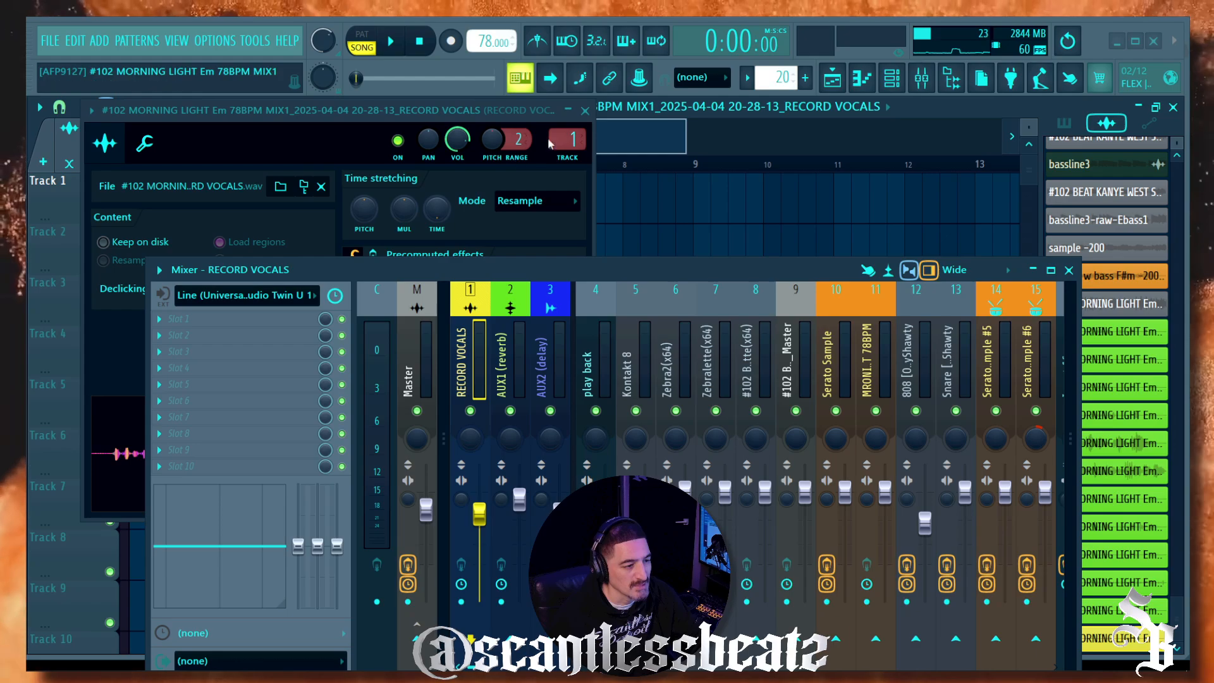
{"action": "left_click_drag", "start_coordinate": [568, 140], "coordinate": [568, 150]}
{"action": "left_click", "coordinate": [627, 350]}
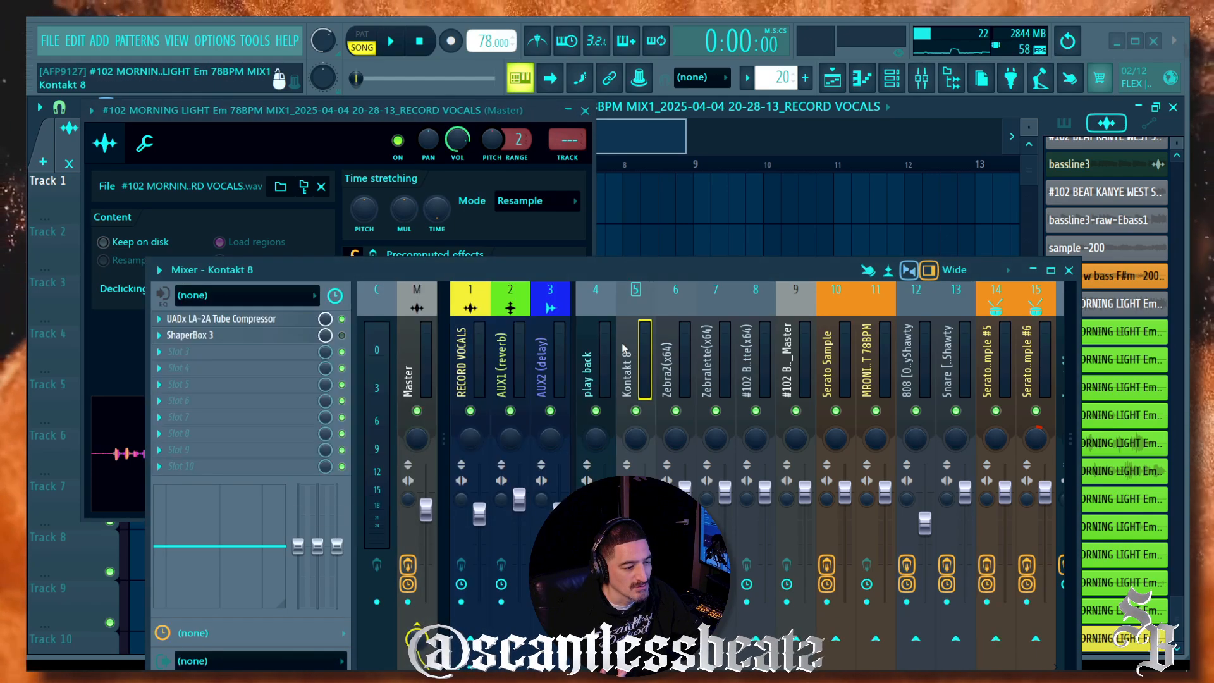
{"action": "left_click", "coordinate": [590, 362]}
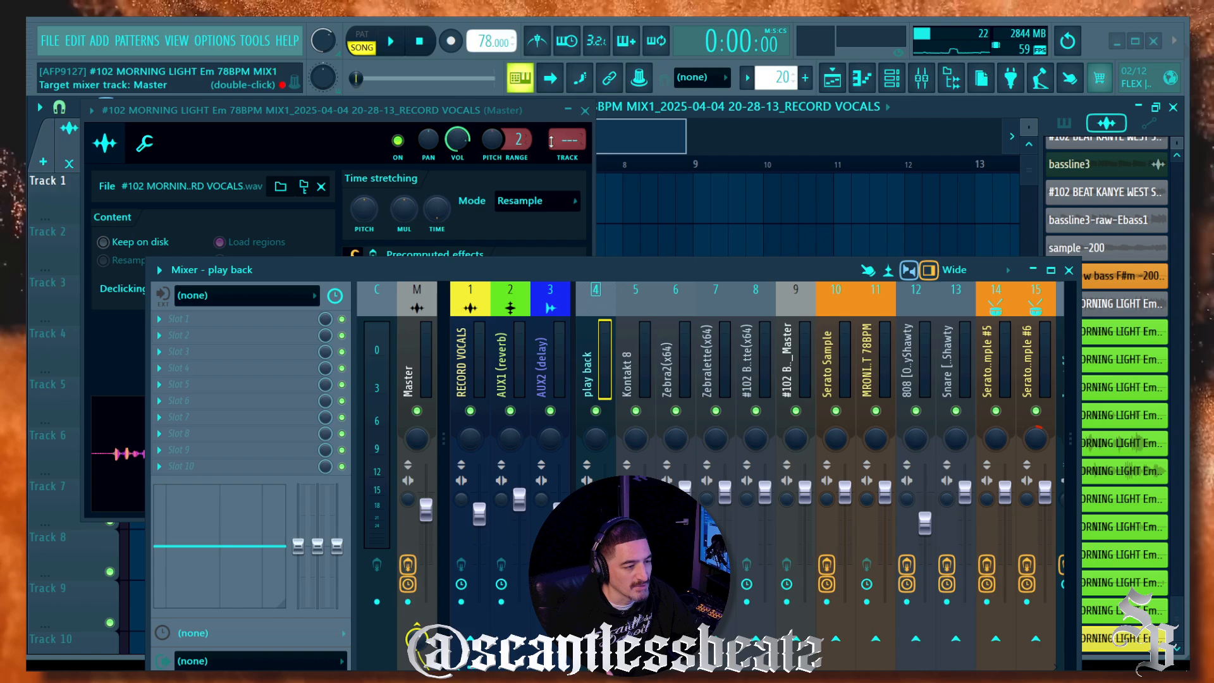
{"action": "left_click_drag", "start_coordinate": [568, 140], "coordinate": [567, 130]}
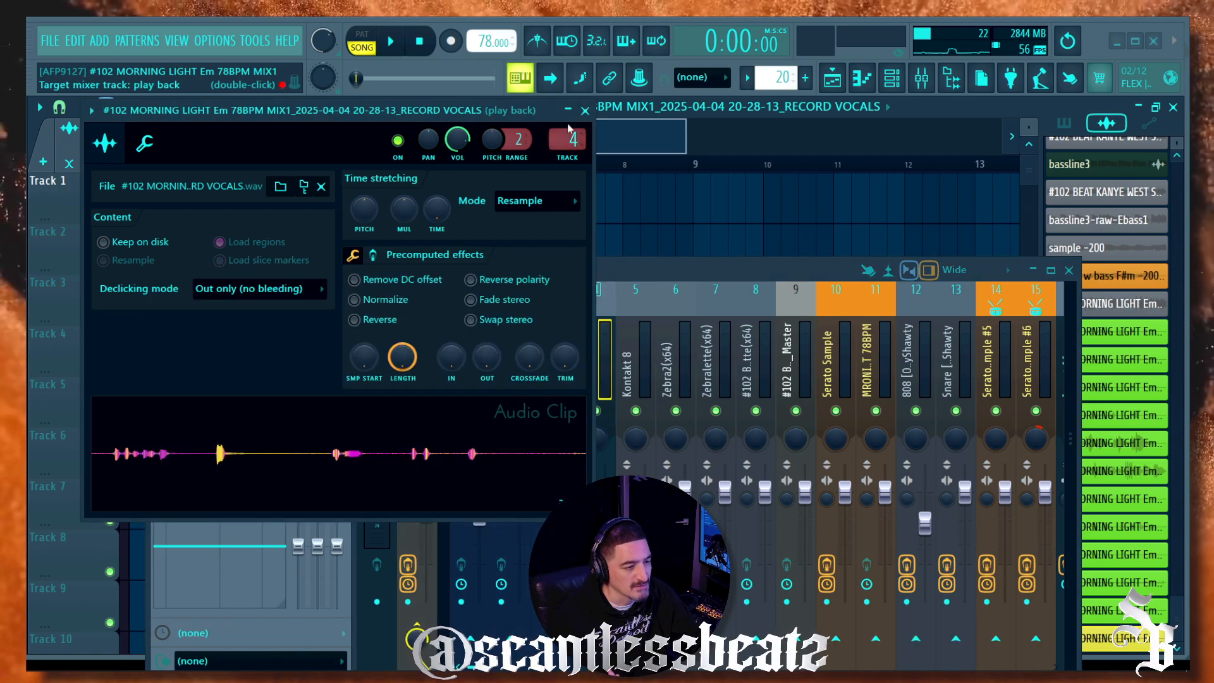
{"action": "left_click", "coordinate": [585, 110]}
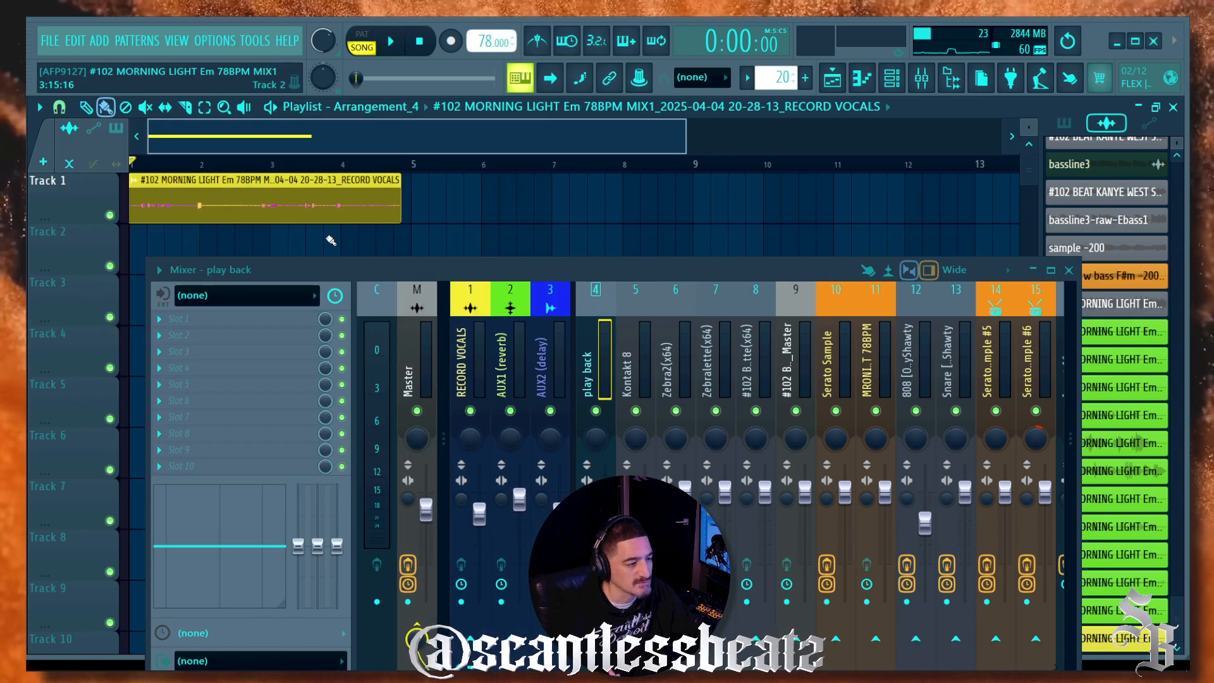
Step: Normalize the vocal clip, reset its pitch to 0 cents, and lower volume to 48%
{"action": "double_click", "coordinate": [169, 210]}
{"action": "left_click", "coordinate": [369, 300]}
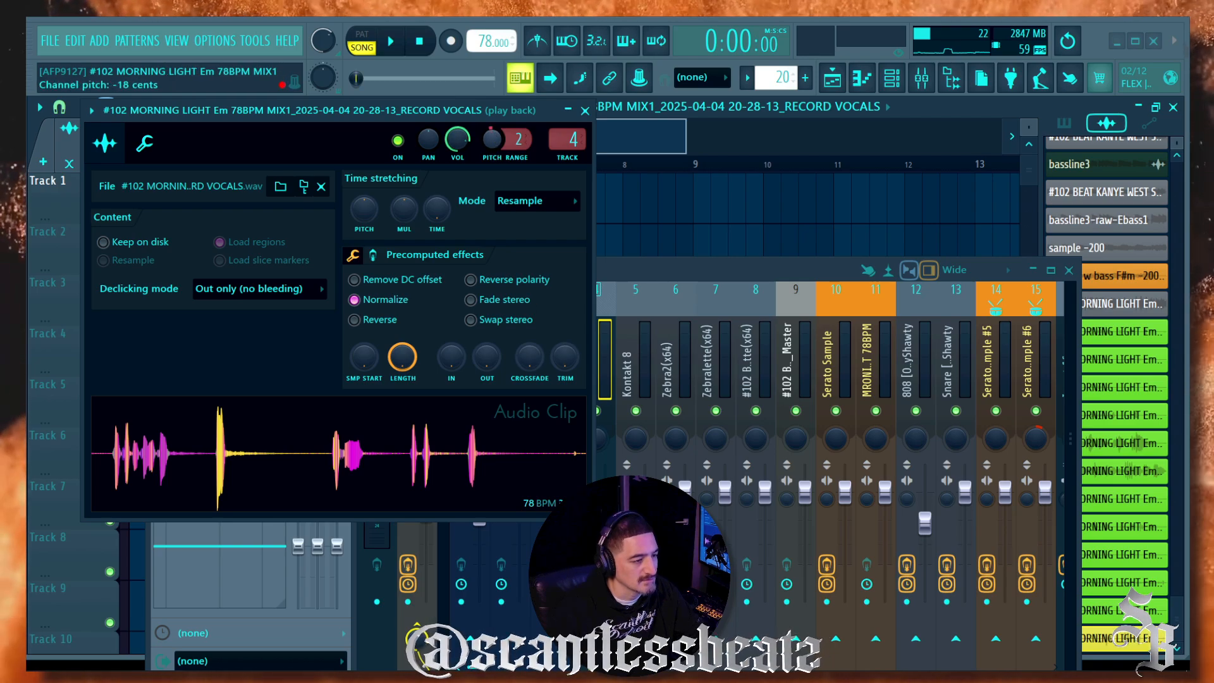
{"action": "right_click", "coordinate": [497, 138]}
{"action": "left_click", "coordinate": [508, 146]}
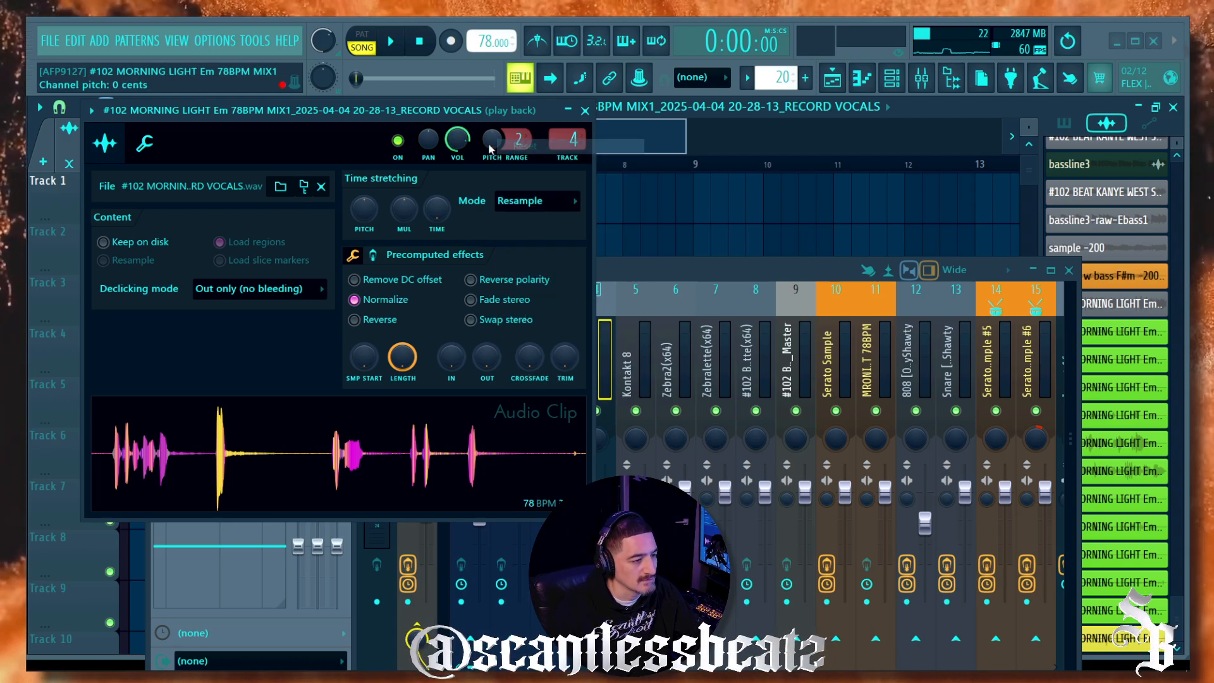
{"action": "left_click_drag", "start_coordinate": [457, 139], "coordinate": [456, 165]}
Step: Play back the recorded vocal, stop, then delete the clip from Track 1
{"action": "key", "text": "space"}
{"action": "left_click_drag", "start_coordinate": [427, 121], "coordinate": [403, 234]}
{"action": "key", "text": "F9"}
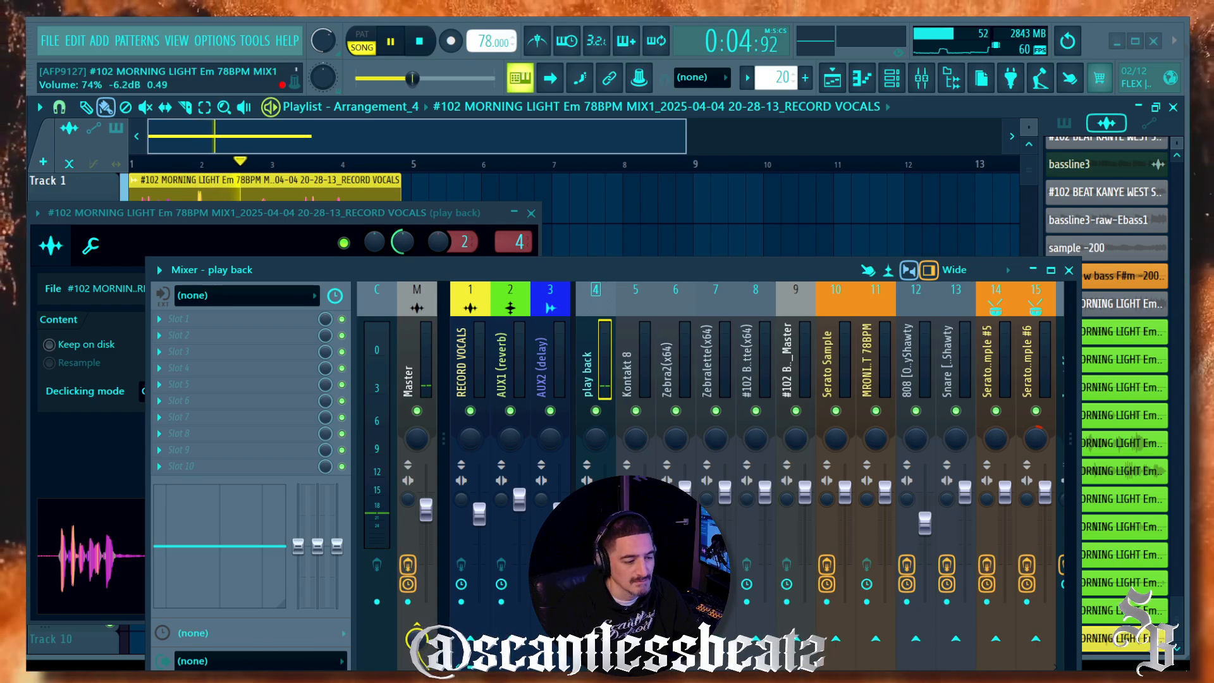
{"action": "left_click", "coordinate": [531, 213]}
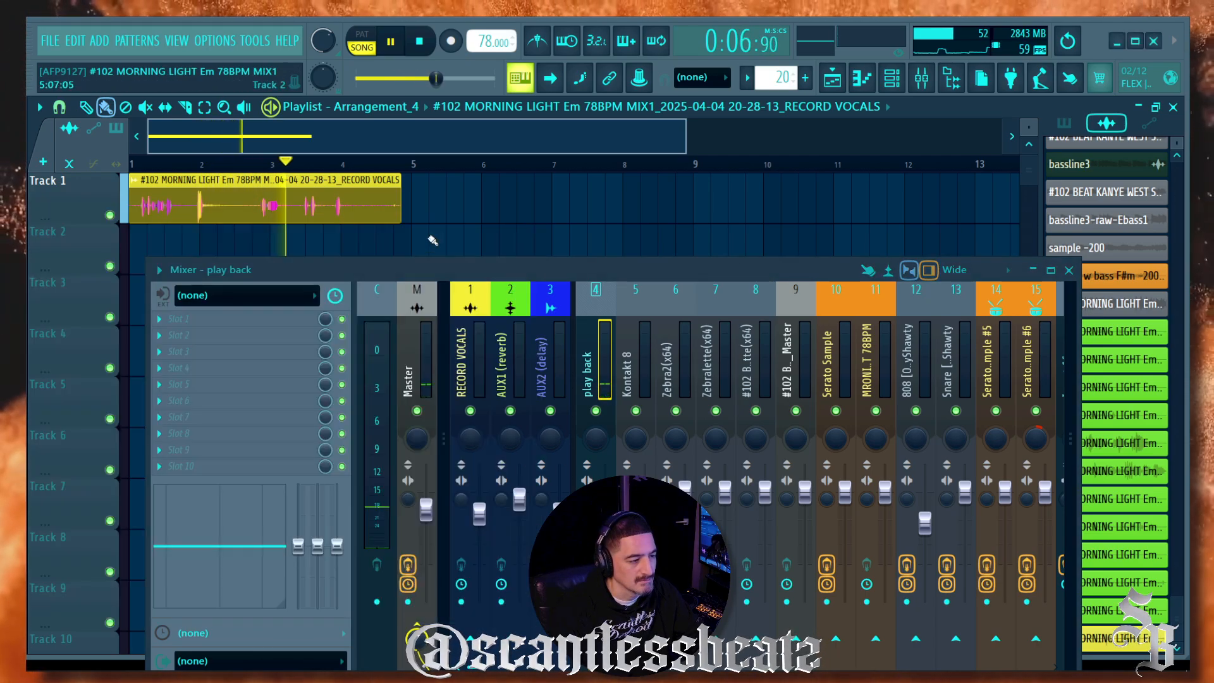
{"action": "scroll", "coordinate": [302, 167], "scroll_direction": "up", "scroll_amount": 5}
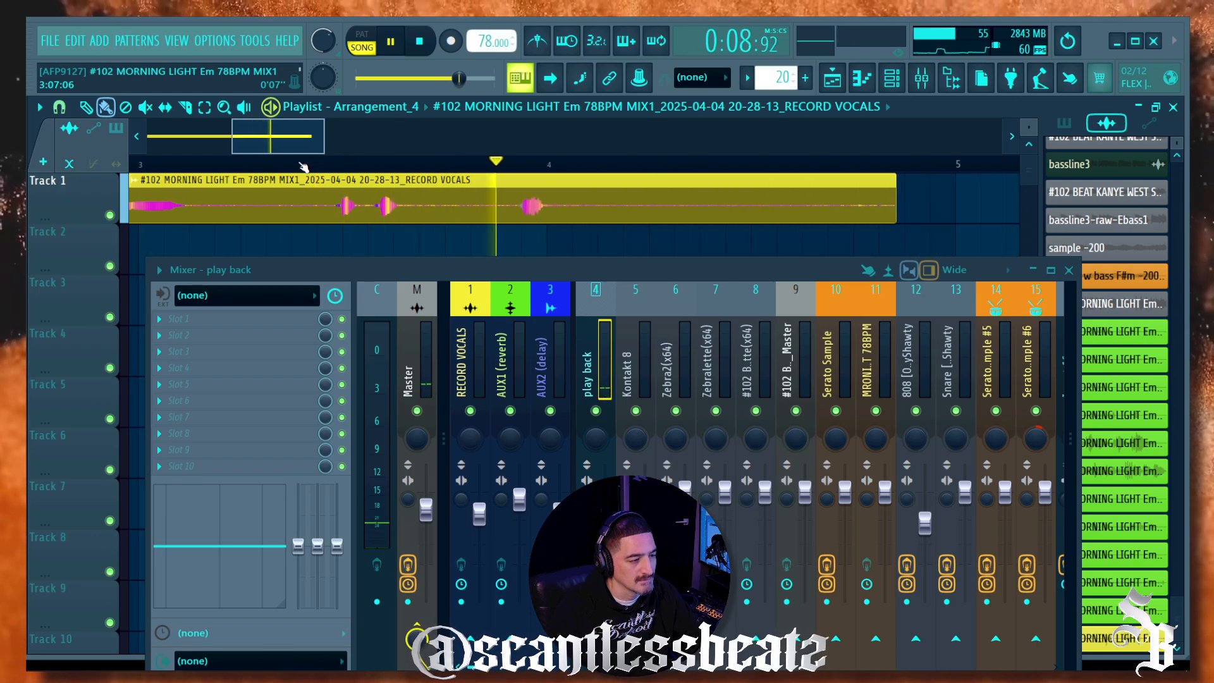
{"action": "scroll", "coordinate": [302, 166], "scroll_direction": "down", "scroll_amount": 2}
{"action": "scroll", "coordinate": [306, 166], "scroll_direction": "down", "scroll_amount": 2}
{"action": "key", "text": "space"}
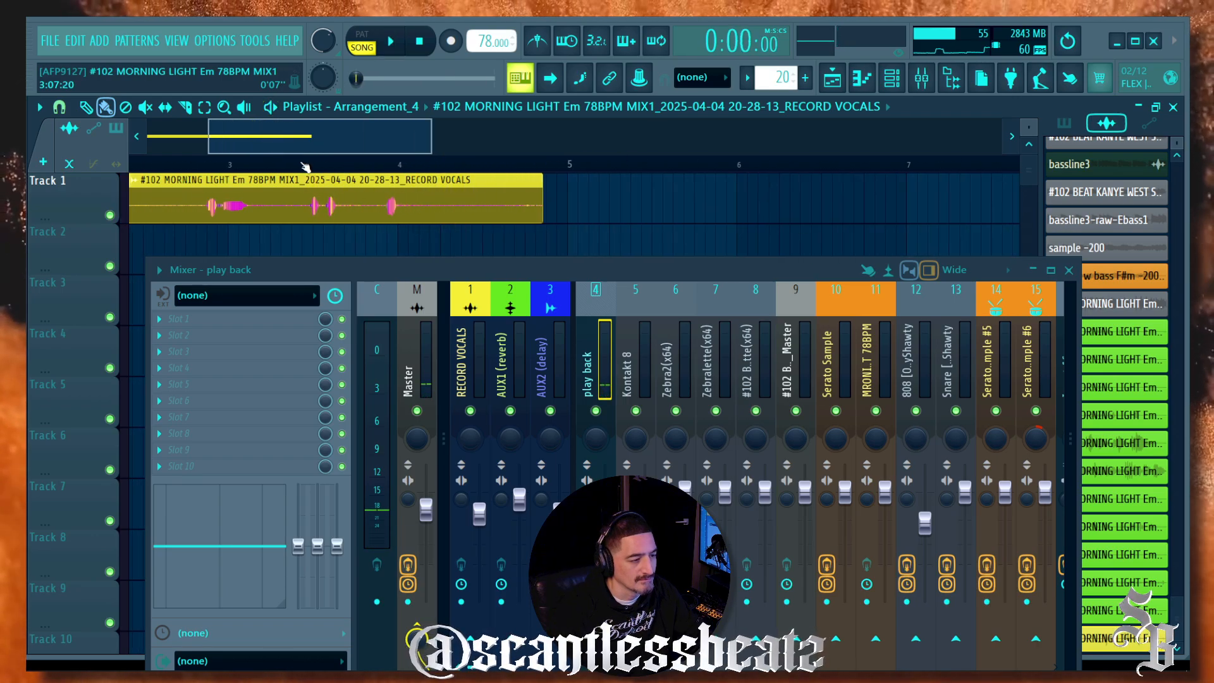
{"action": "right_click", "coordinate": [359, 216]}
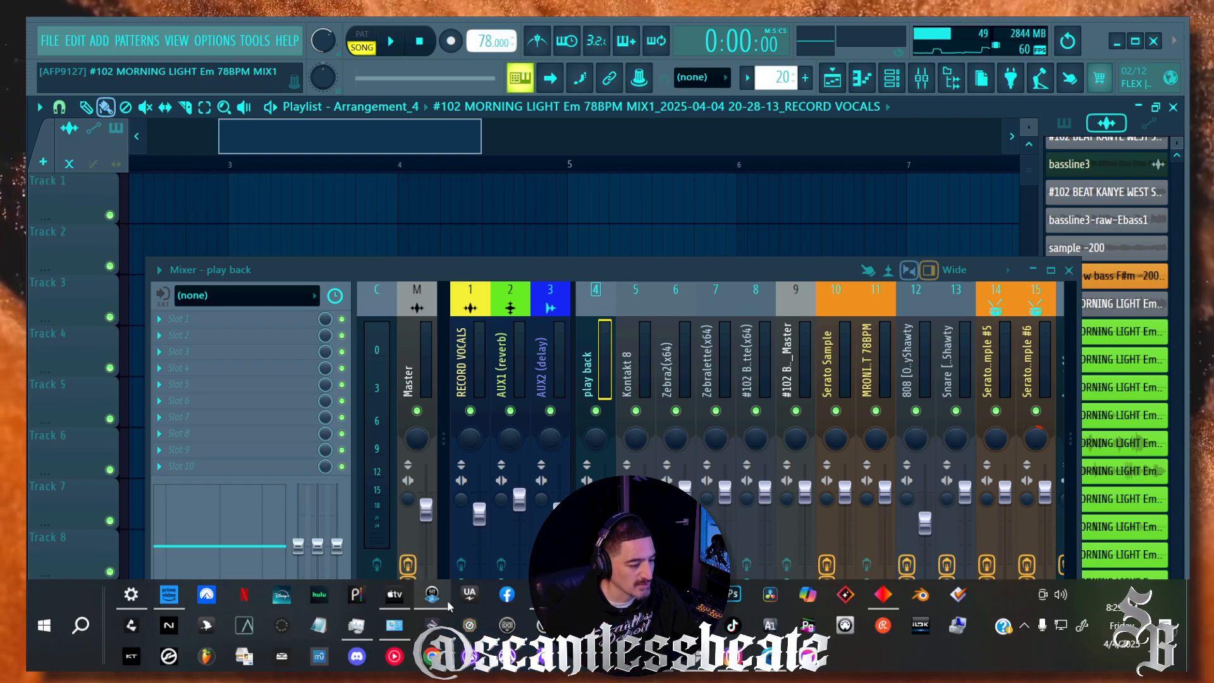
Step: Move RealVerb-Pro from Analog 1 Insert 4 into AUX 1 Insert 1 and display SENDS
{"action": "left_click", "coordinate": [447, 604]}
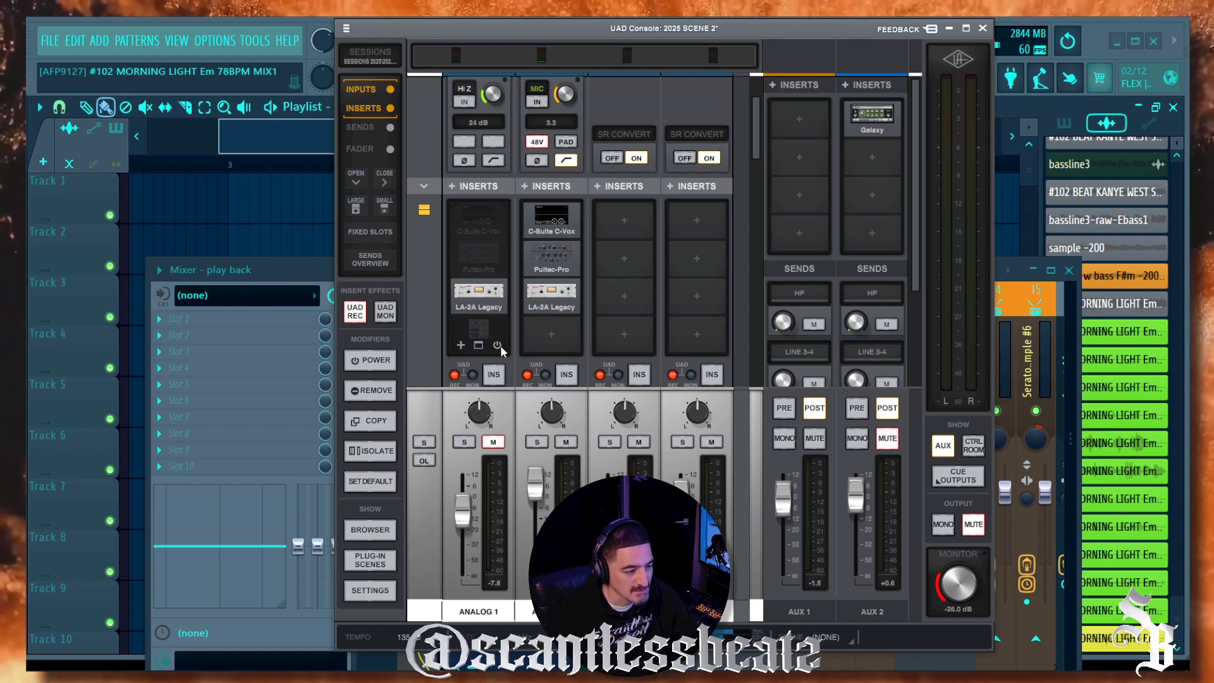
{"action": "left_click", "coordinate": [498, 346]}
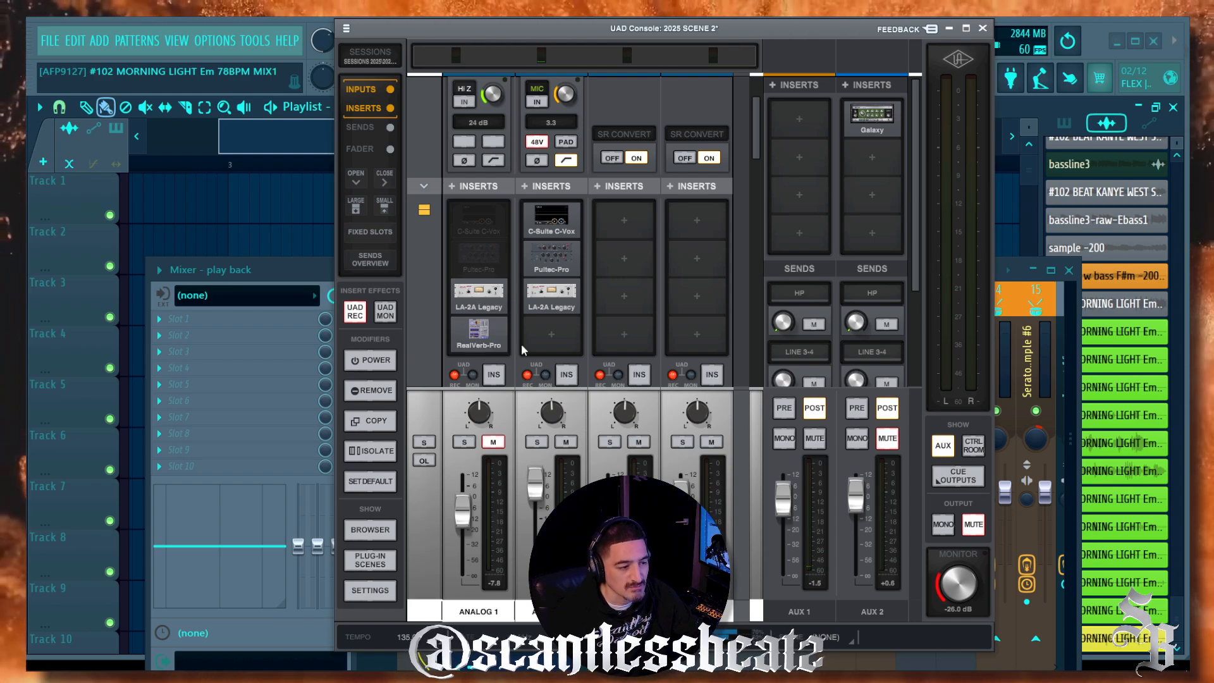
{"action": "left_click_drag", "start_coordinate": [479, 332], "coordinate": [782, 140]}
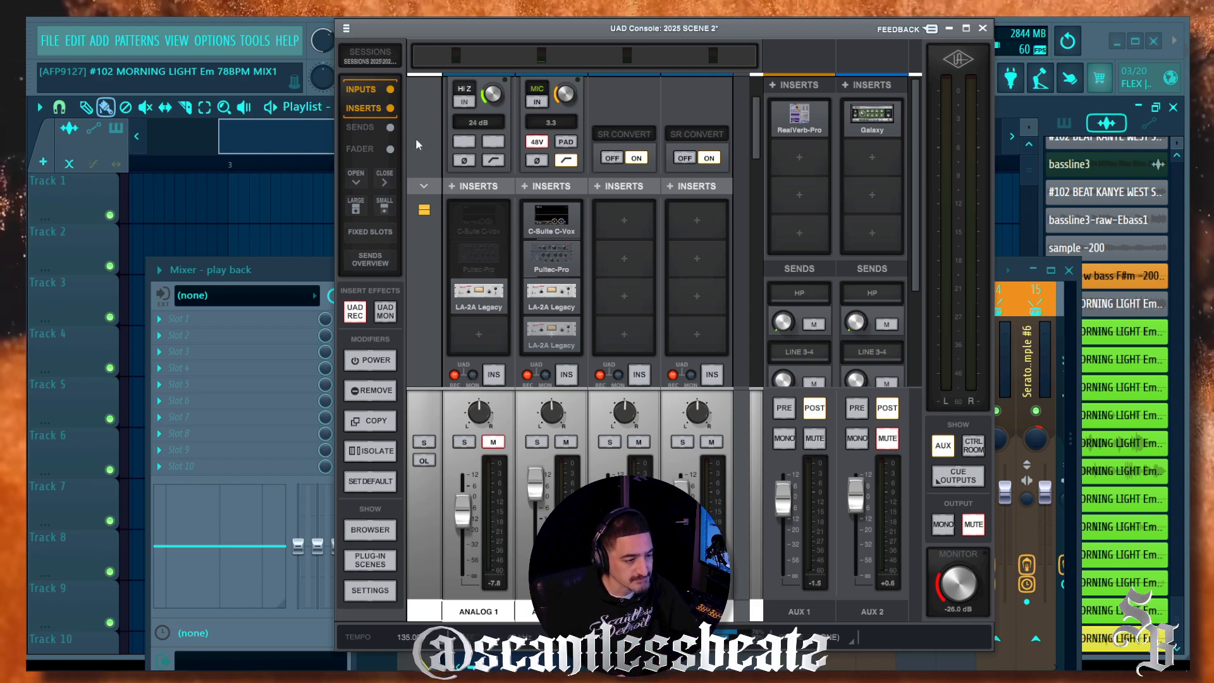
{"action": "left_click", "coordinate": [387, 127]}
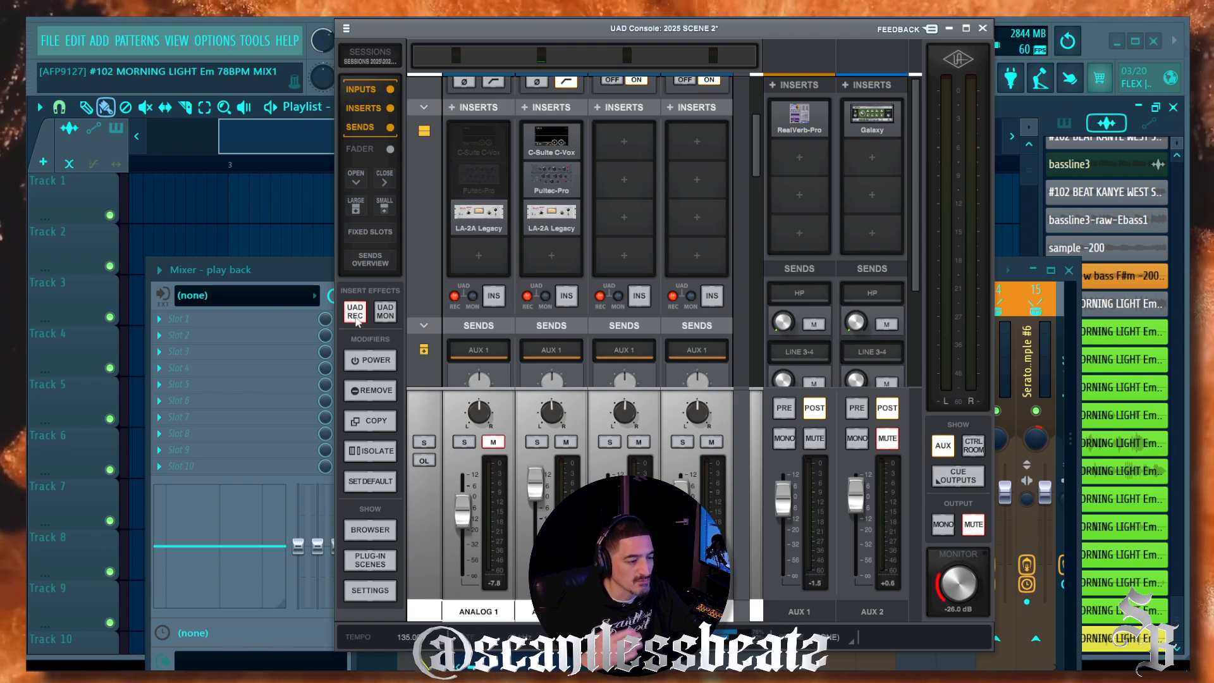
{"action": "scroll", "coordinate": [513, 272], "scroll_direction": "up", "scroll_amount": 1}
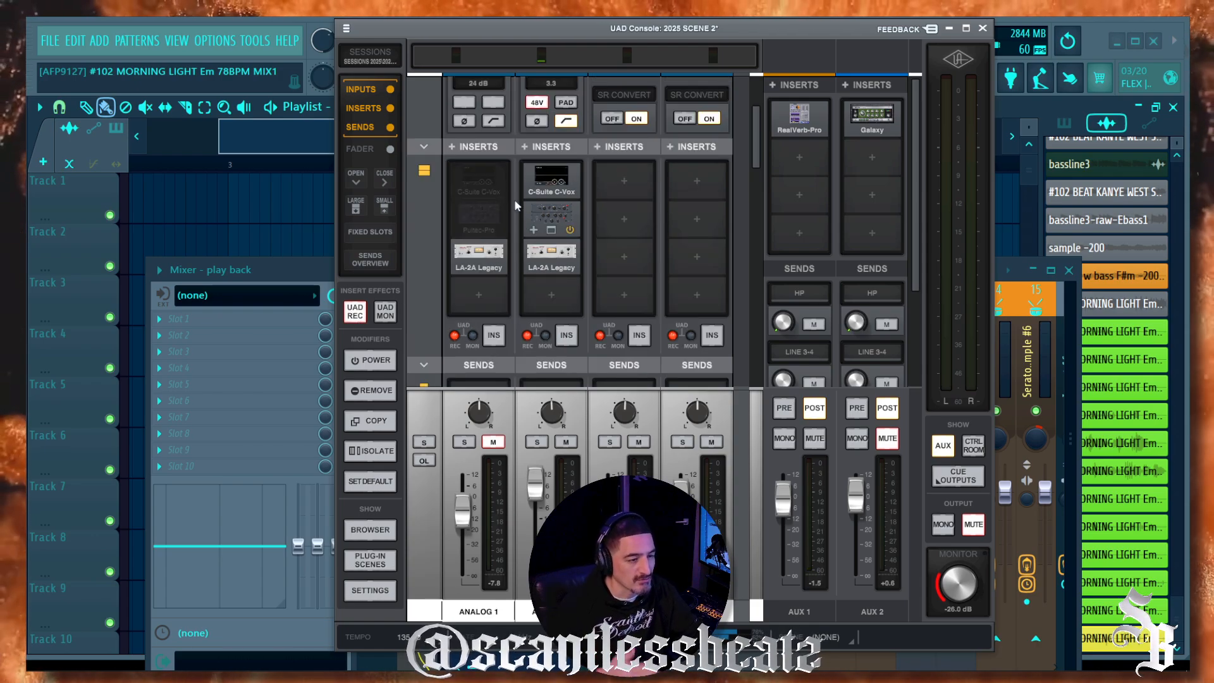
{"action": "left_click", "coordinate": [385, 312]}
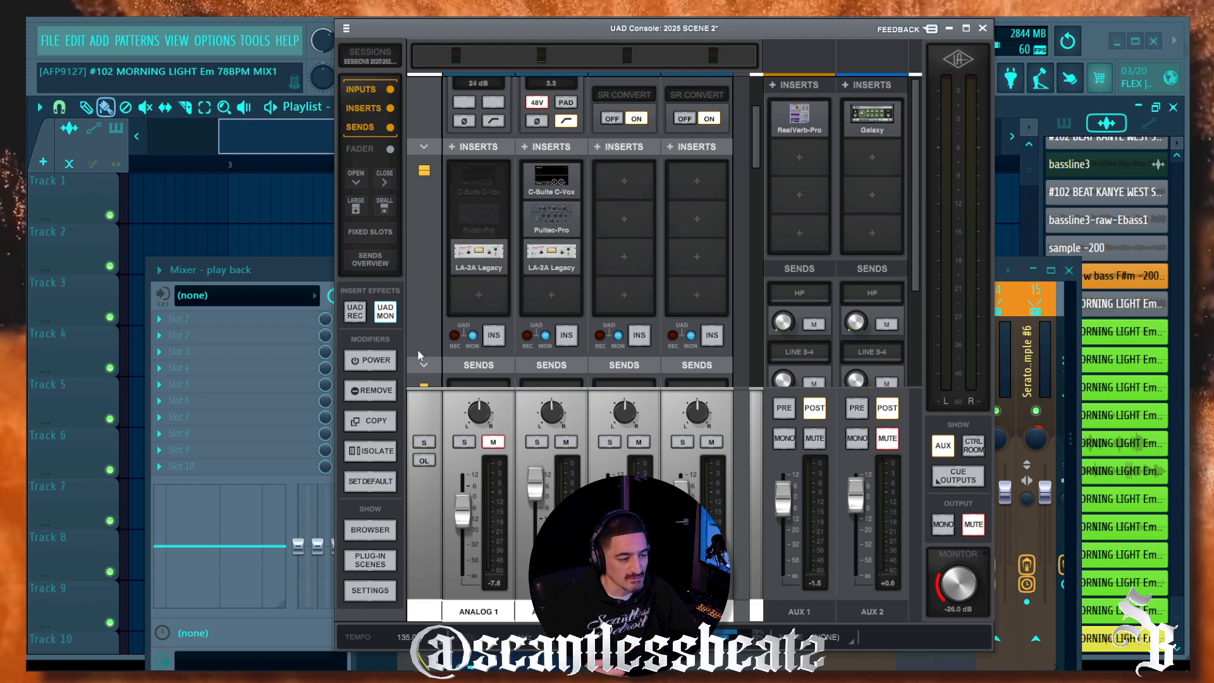
{"action": "left_click", "coordinate": [365, 318]}
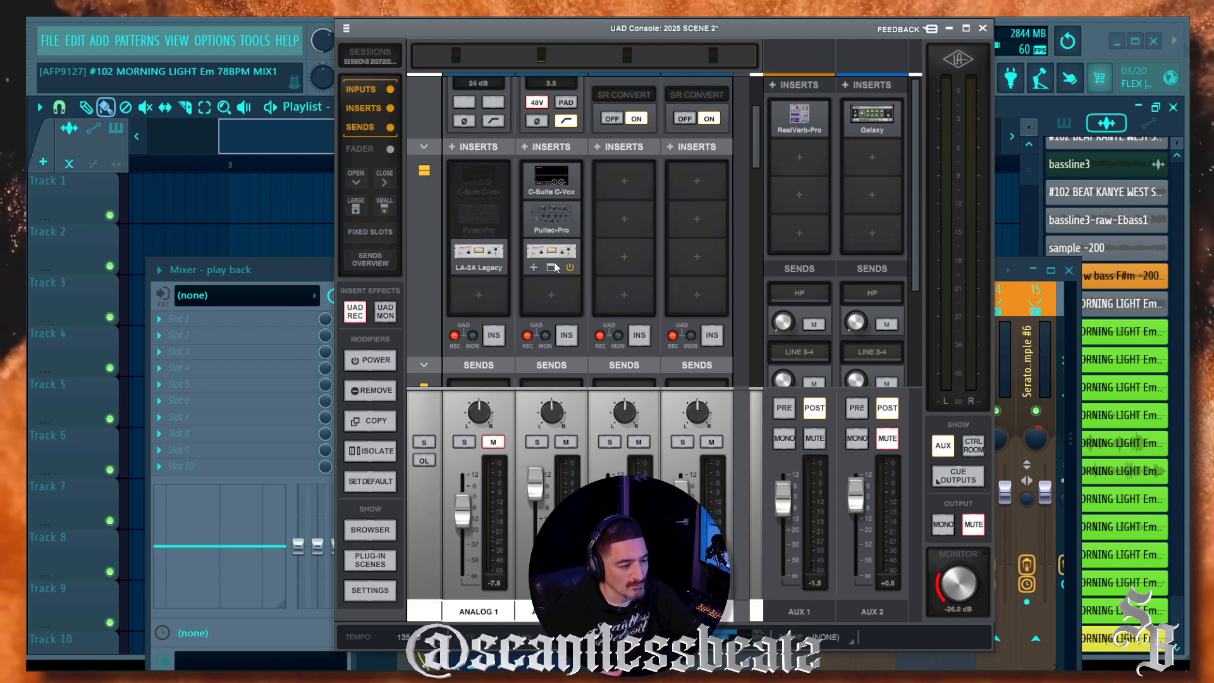
{"action": "scroll", "coordinate": [455, 319], "scroll_direction": "down", "scroll_amount": 2}
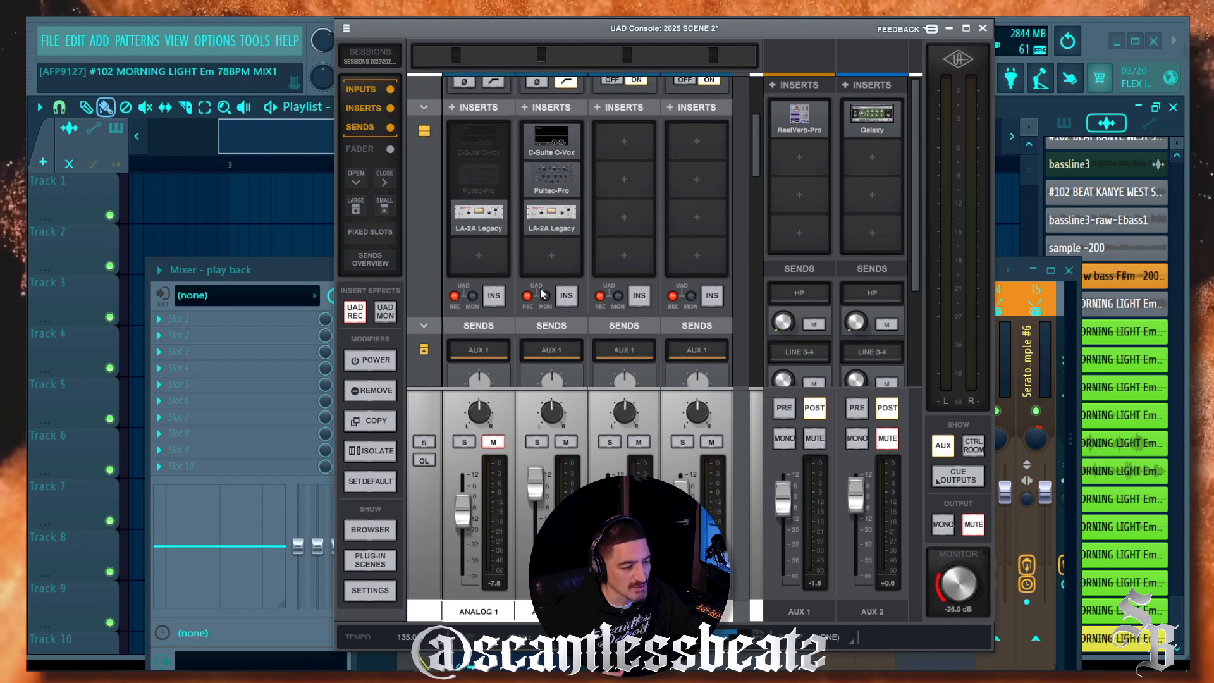
{"action": "scroll", "coordinate": [536, 298], "scroll_direction": "down", "scroll_amount": 2}
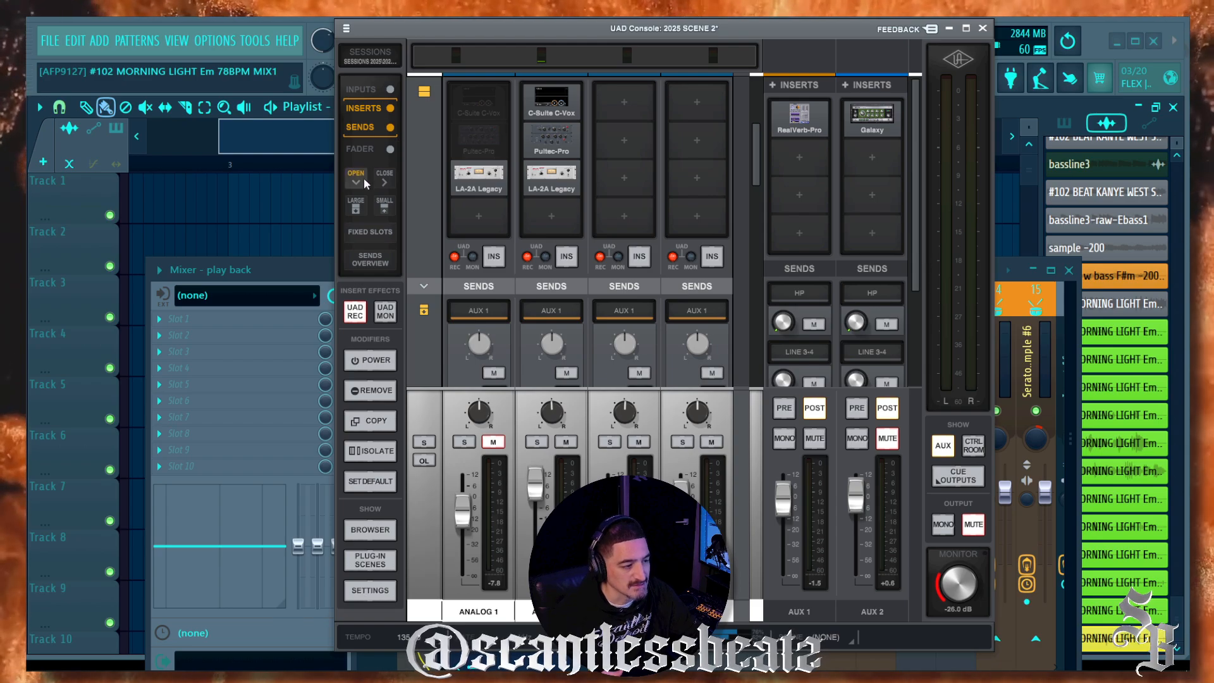
Step: Toggle SENDS OVERVIEW and check Analog 2's AUX 1 and AUX 2 send levels in its popup
{"action": "left_click", "coordinate": [367, 264]}
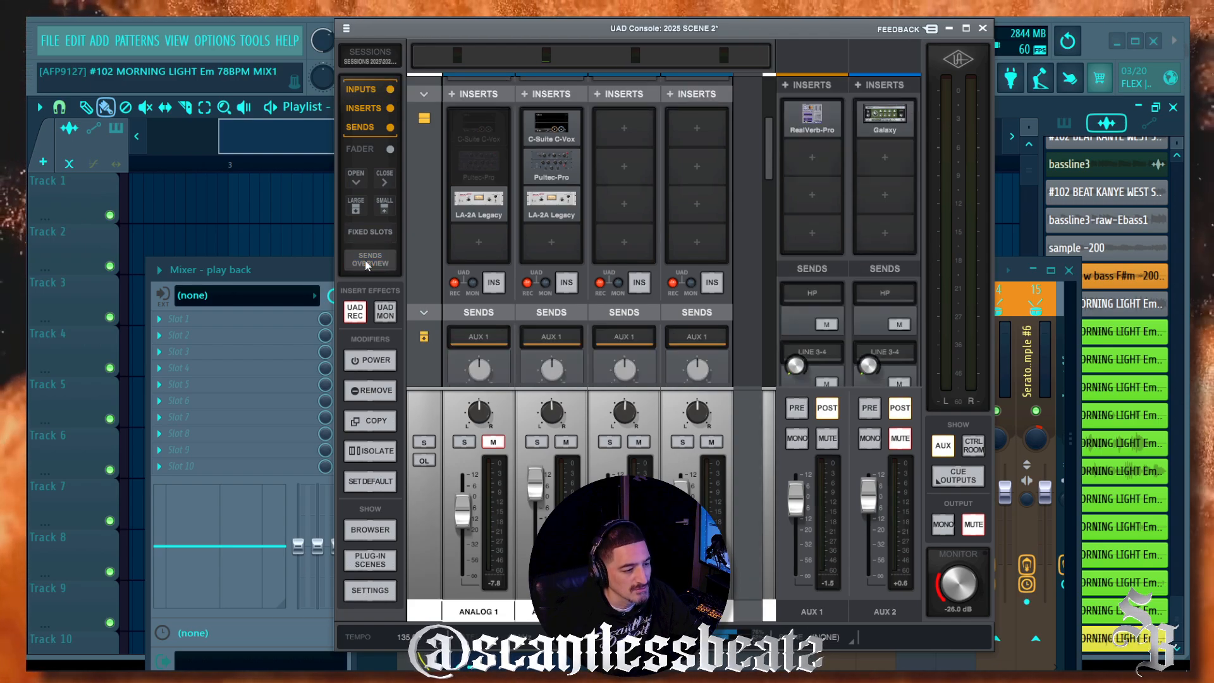
{"action": "scroll", "coordinate": [491, 241], "scroll_direction": "down", "scroll_amount": 5}
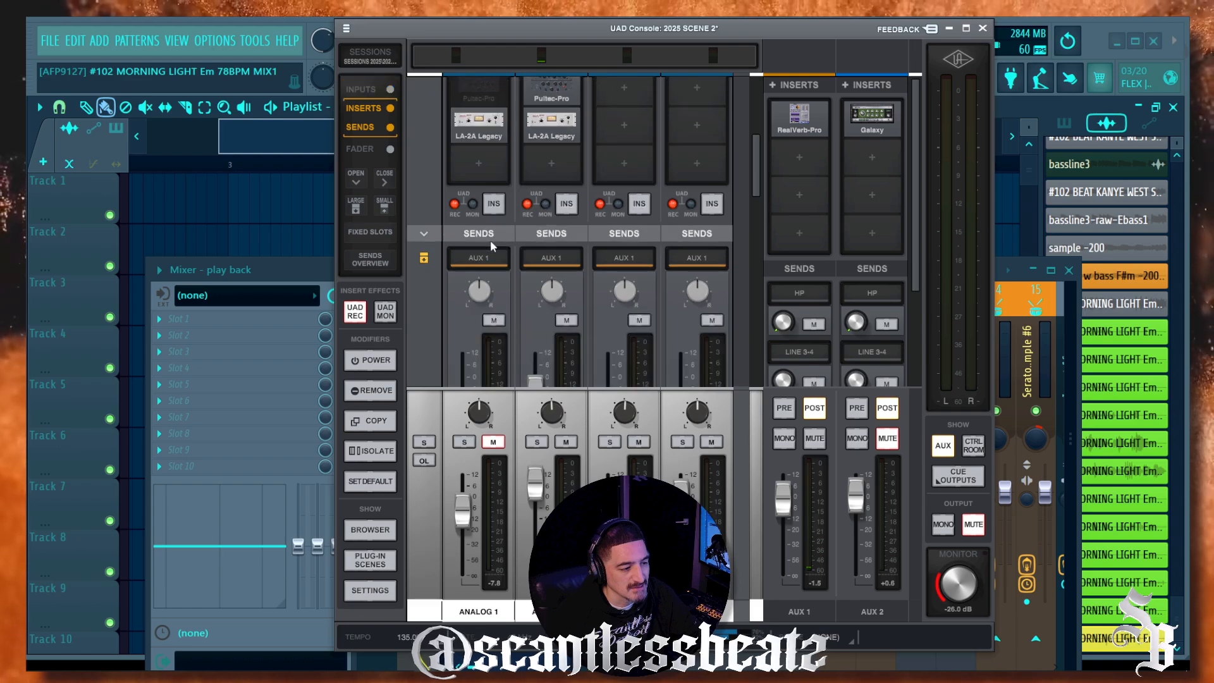
{"action": "scroll", "coordinate": [482, 241], "scroll_direction": "down", "scroll_amount": 5}
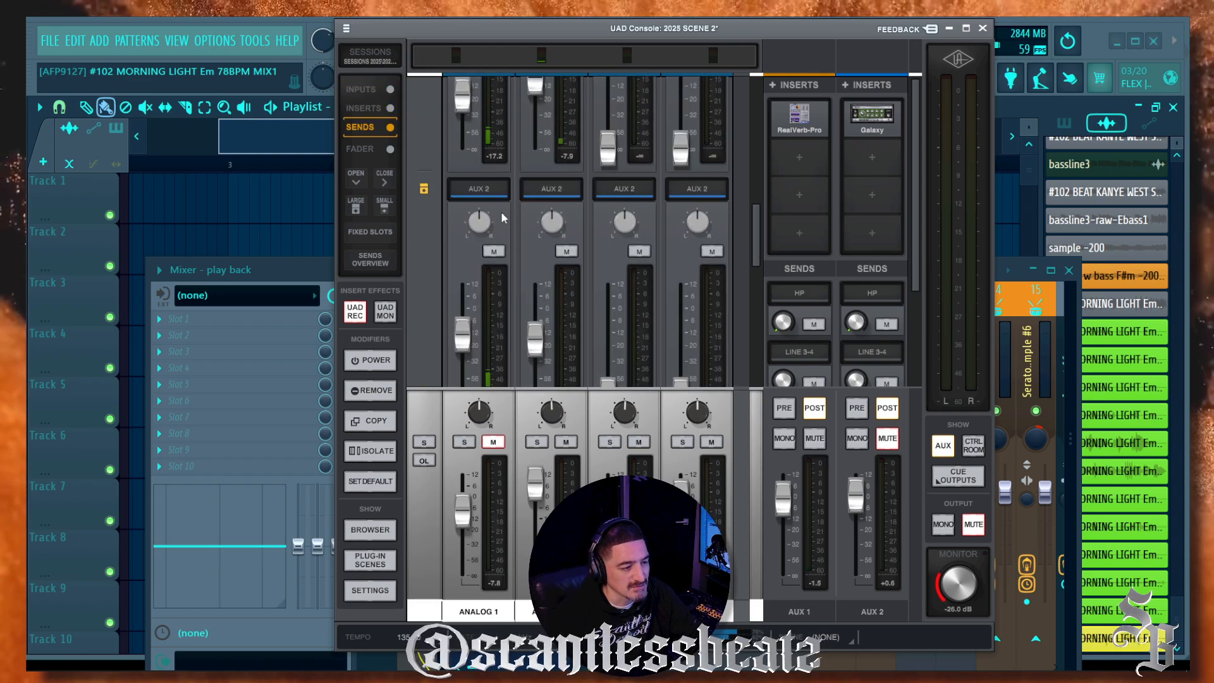
{"action": "scroll", "coordinate": [506, 215], "scroll_direction": "up", "scroll_amount": 5}
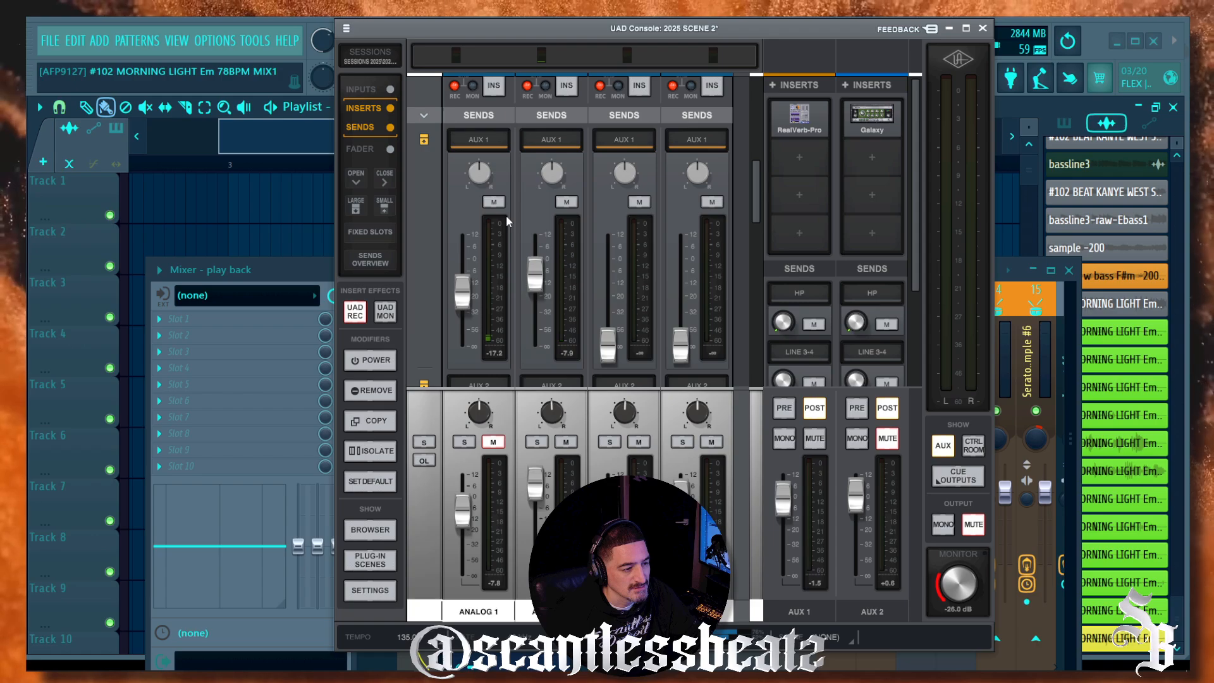
{"action": "left_click", "coordinate": [378, 259]}
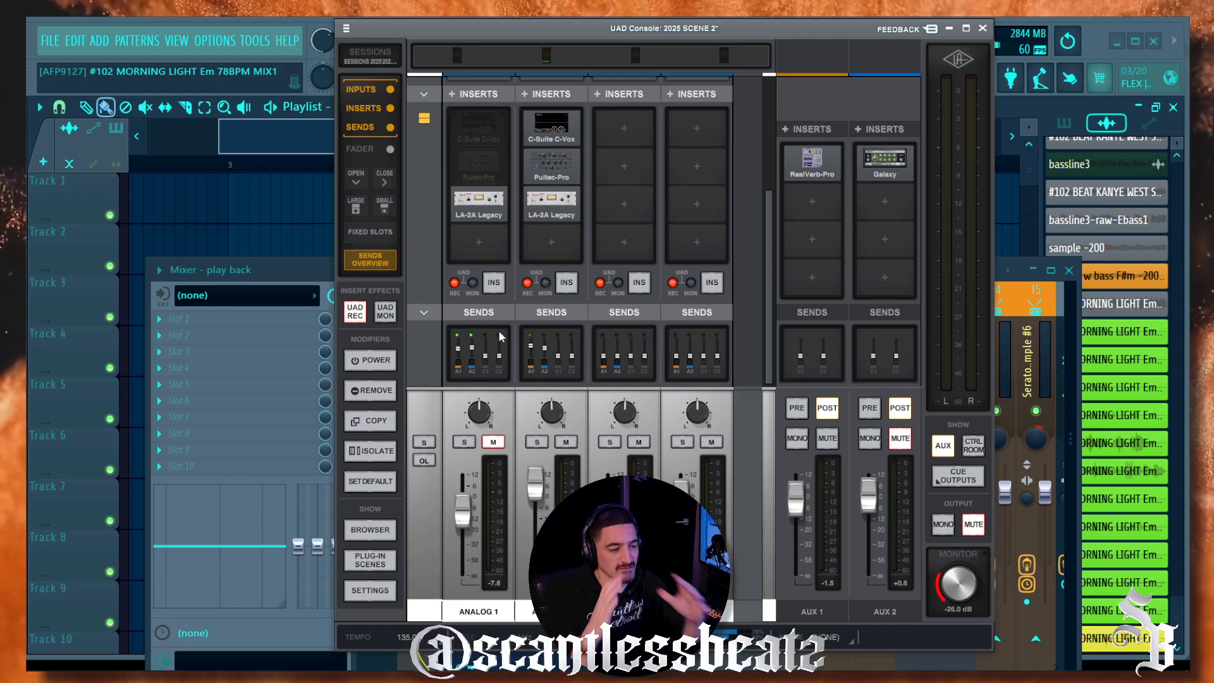
{"action": "left_click", "coordinate": [531, 347]}
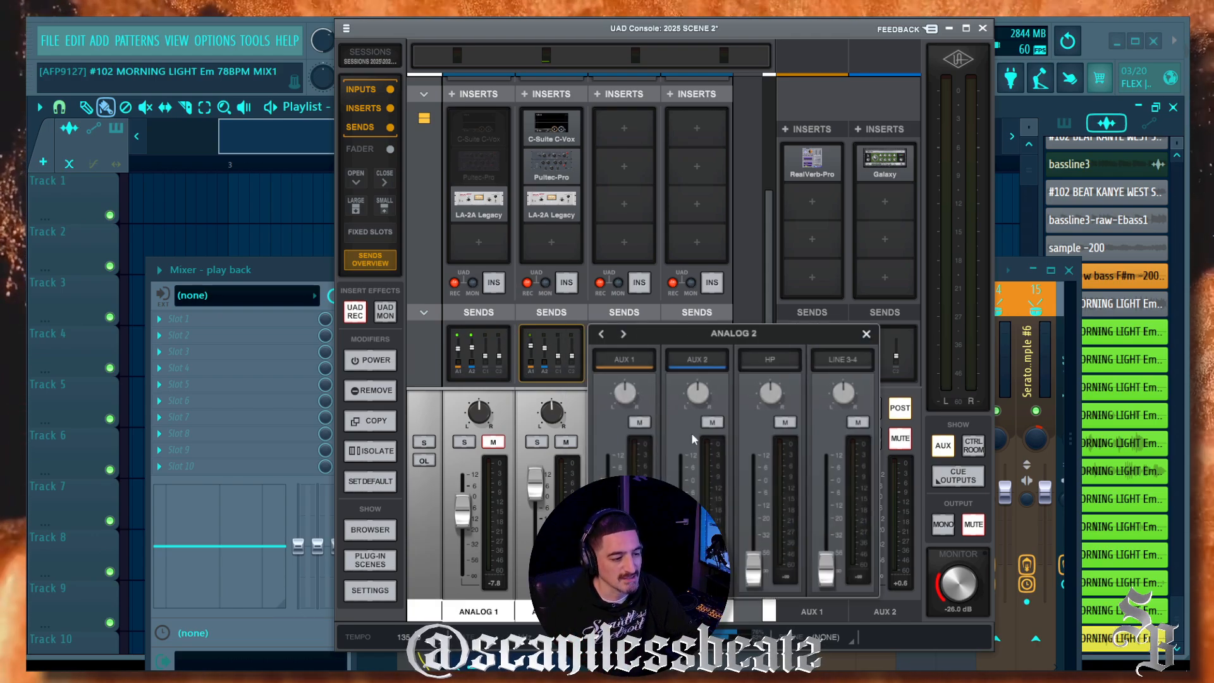
{"action": "left_click_drag", "start_coordinate": [661, 338], "coordinate": [608, 157]}
{"action": "left_click", "coordinate": [810, 156]}
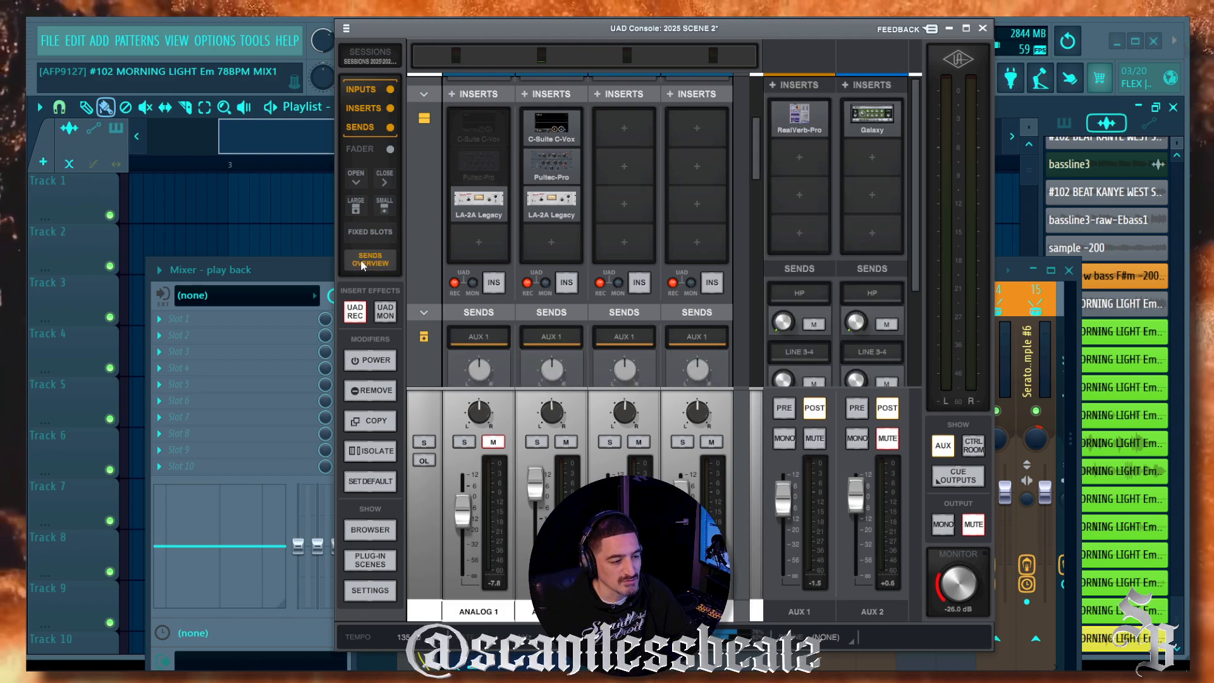
Step: Turn SENDS OVERVIEW off and switch insert slots to the SMALL text-only size
{"action": "left_click", "coordinate": [363, 265]}
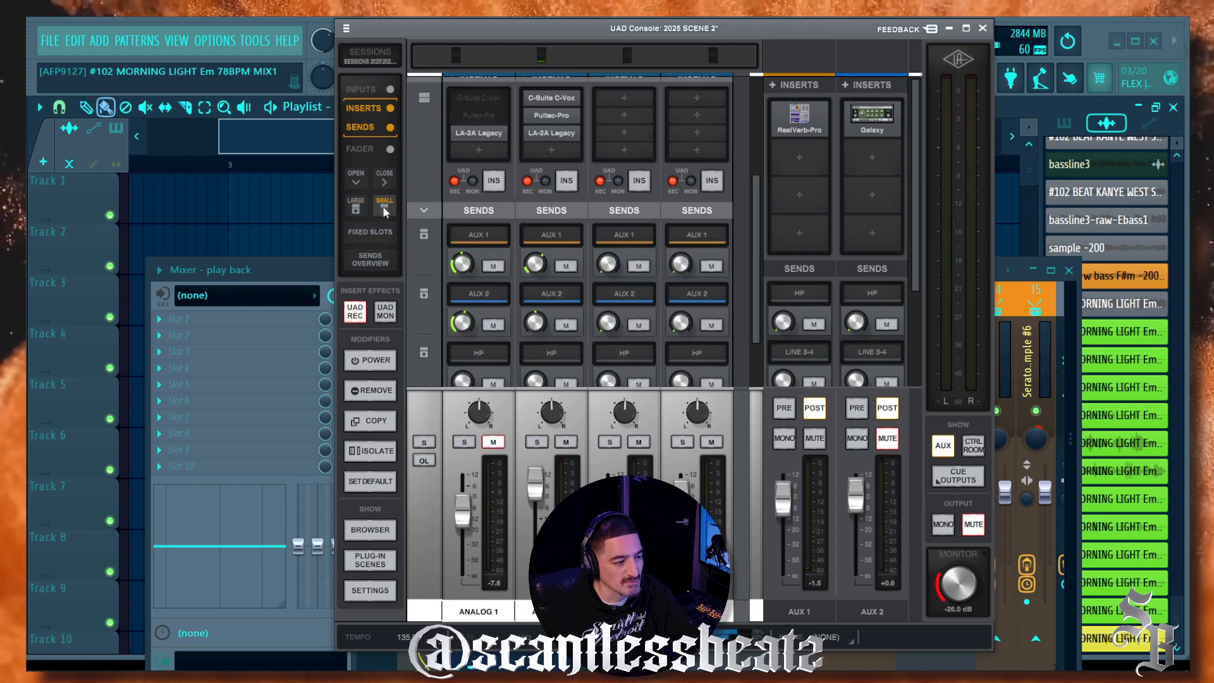
{"action": "left_click", "coordinate": [383, 209]}
{"action": "scroll", "coordinate": [541, 291], "scroll_direction": "down", "scroll_amount": 1}
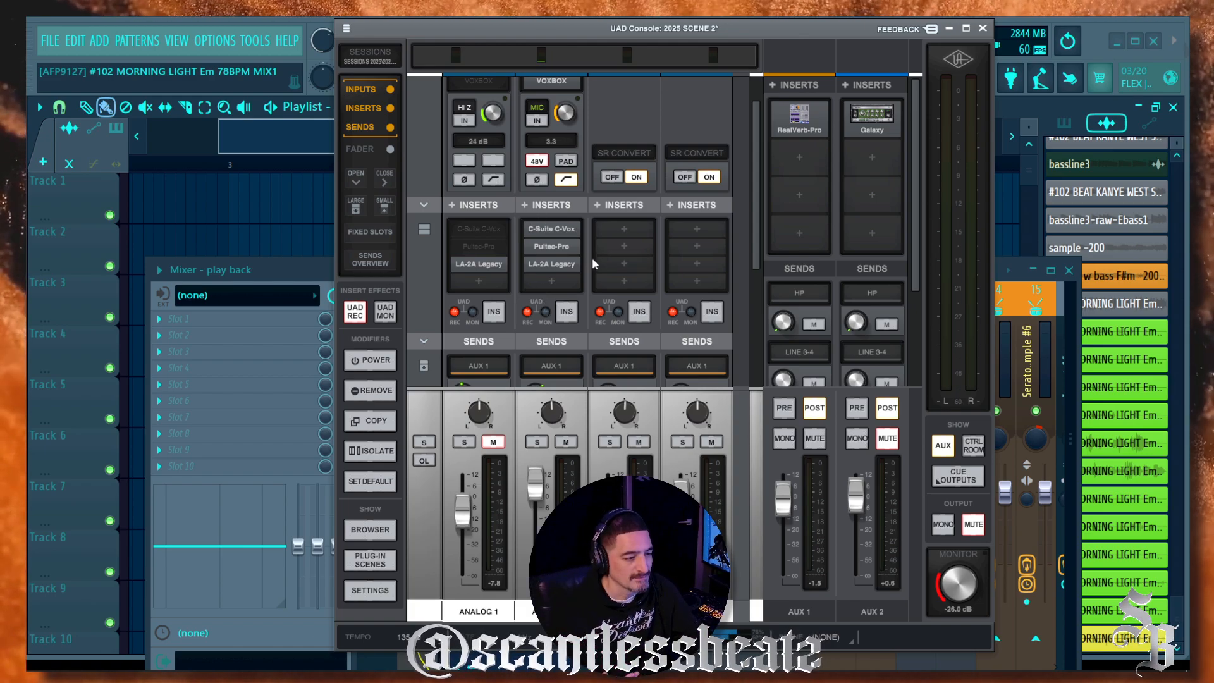
Step: Restore large insert thumbnails and set Analog 1's AUX 1 reverb send to about -3.3 dB
{"action": "scroll", "coordinate": [629, 261], "scroll_direction": "up", "scroll_amount": 1}
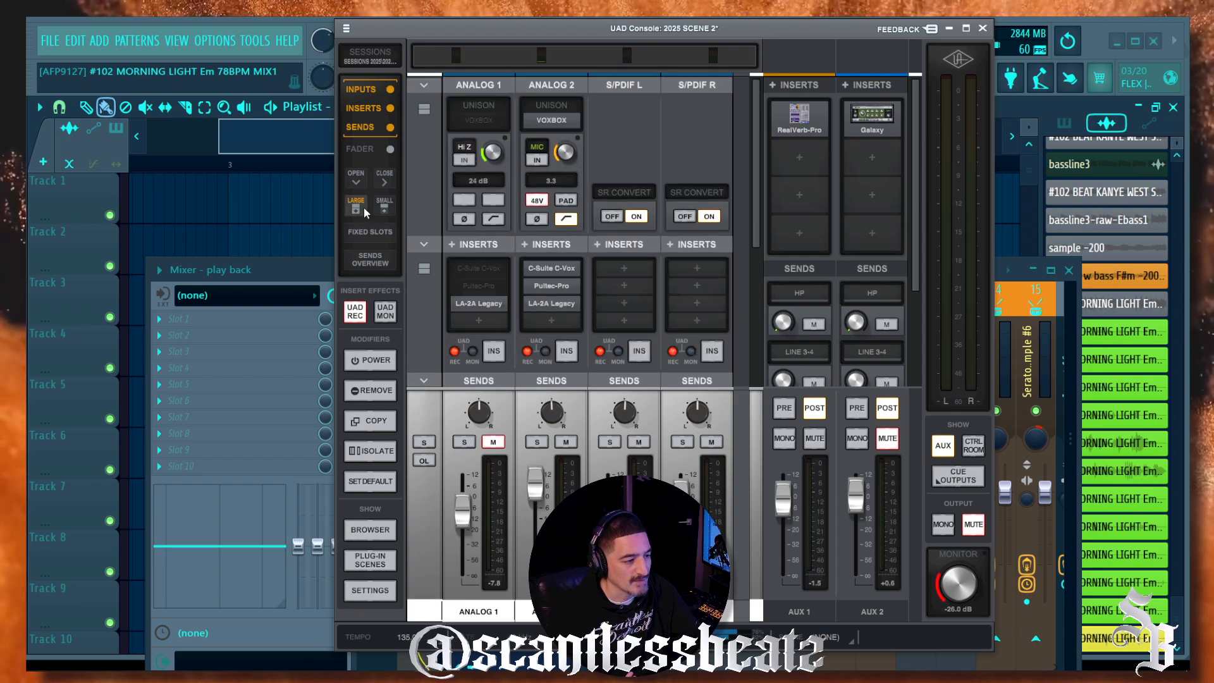
{"action": "left_click", "coordinate": [357, 209]}
{"action": "scroll", "coordinate": [626, 291], "scroll_direction": "down", "scroll_amount": 1}
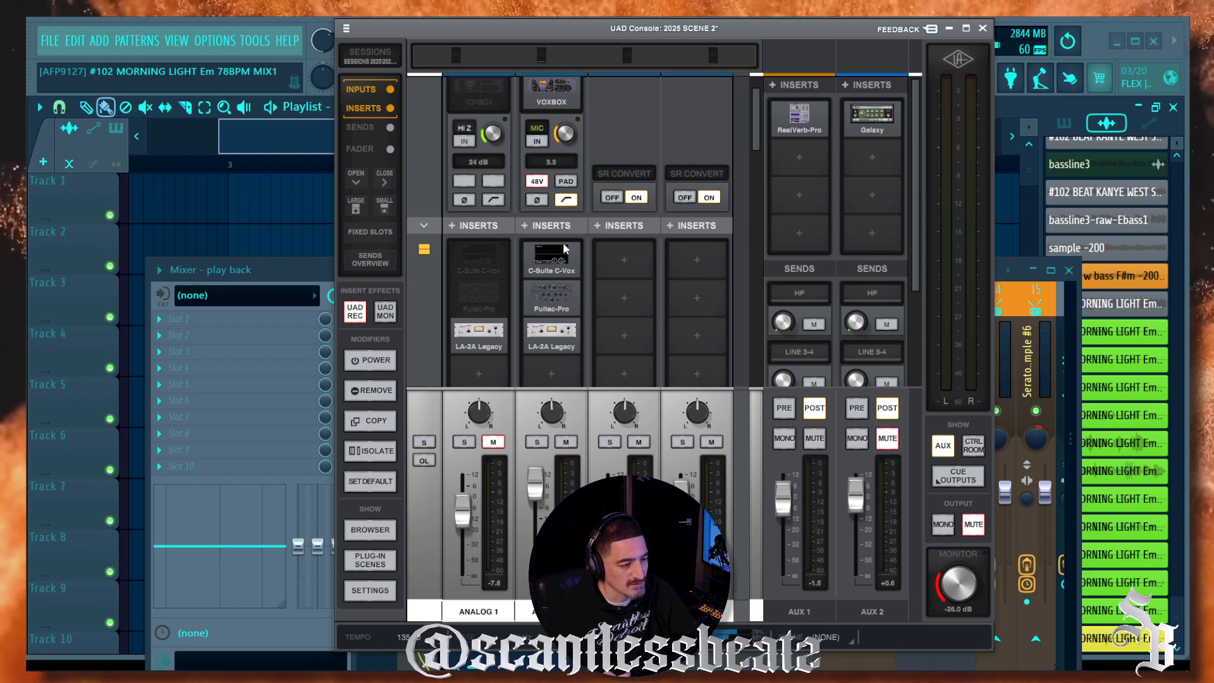
{"action": "scroll", "coordinate": [617, 309], "scroll_direction": "down", "scroll_amount": 2}
{"action": "scroll", "coordinate": [627, 240], "scroll_direction": "down", "scroll_amount": 6}
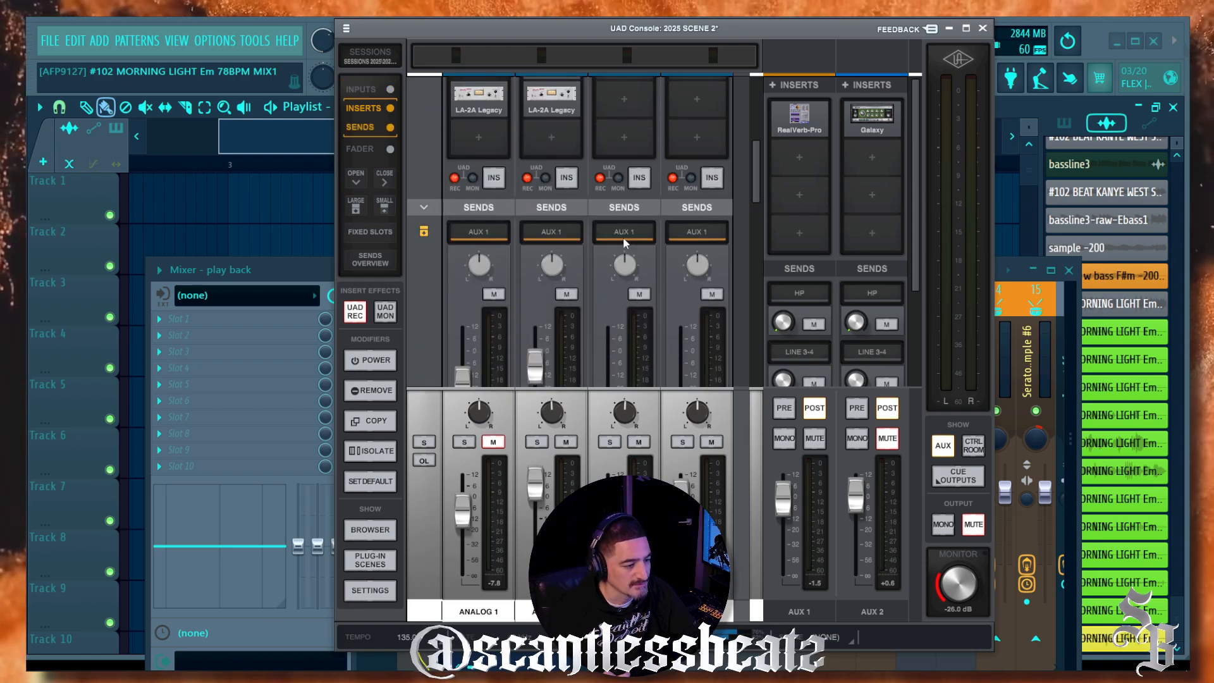
{"action": "scroll", "coordinate": [623, 244], "scroll_direction": "up", "scroll_amount": 8}
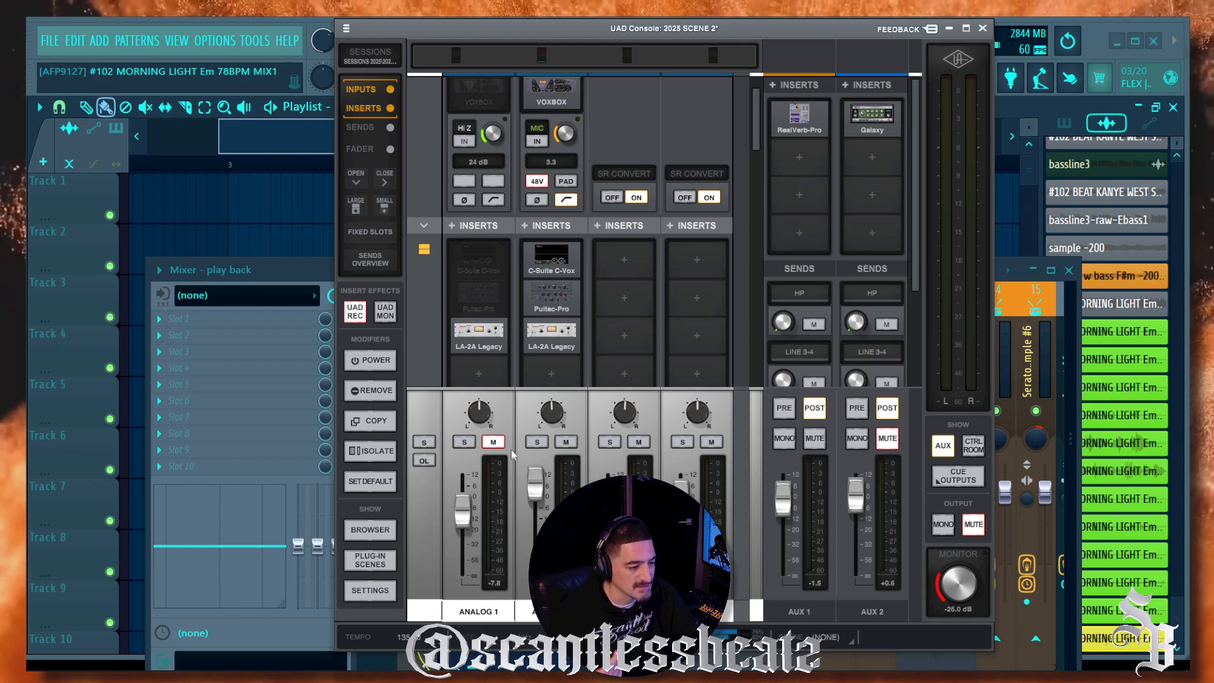
{"action": "scroll", "coordinate": [572, 269], "scroll_direction": "down", "scroll_amount": 3}
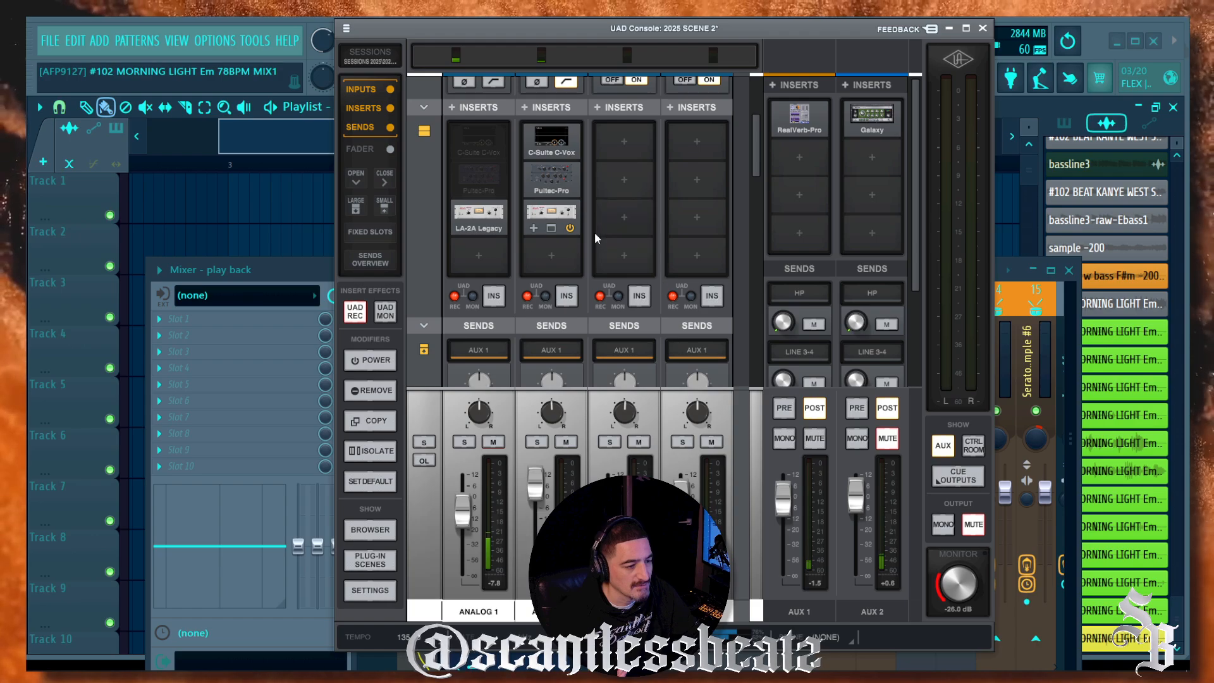
{"action": "scroll", "coordinate": [483, 236], "scroll_direction": "down", "scroll_amount": 6}
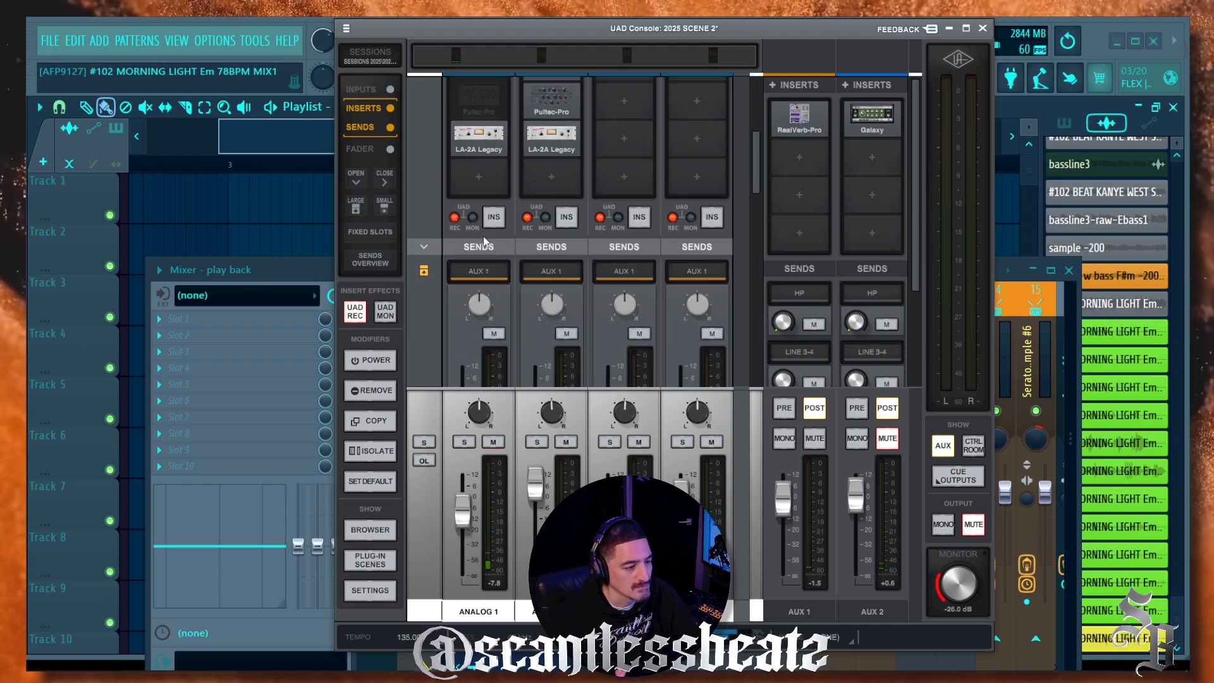
{"action": "left_click_drag", "start_coordinate": [466, 285], "coordinate": [460, 245]}
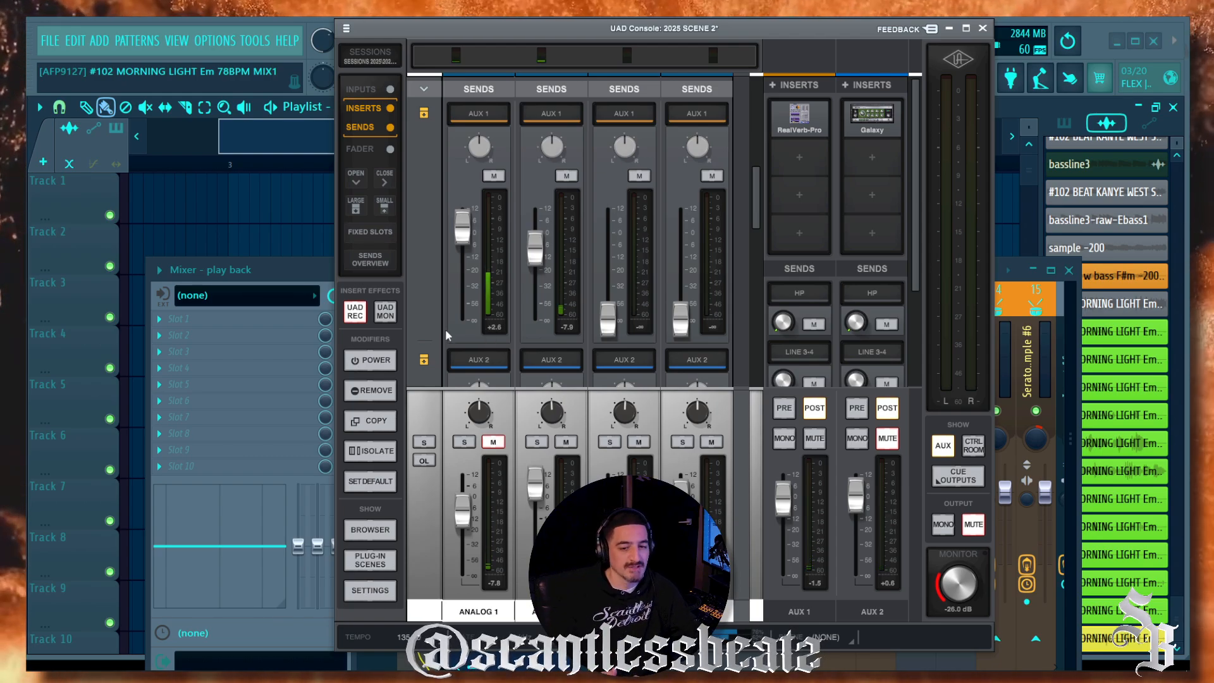
{"action": "scroll", "coordinate": [459, 337], "scroll_direction": "up", "scroll_amount": 1}
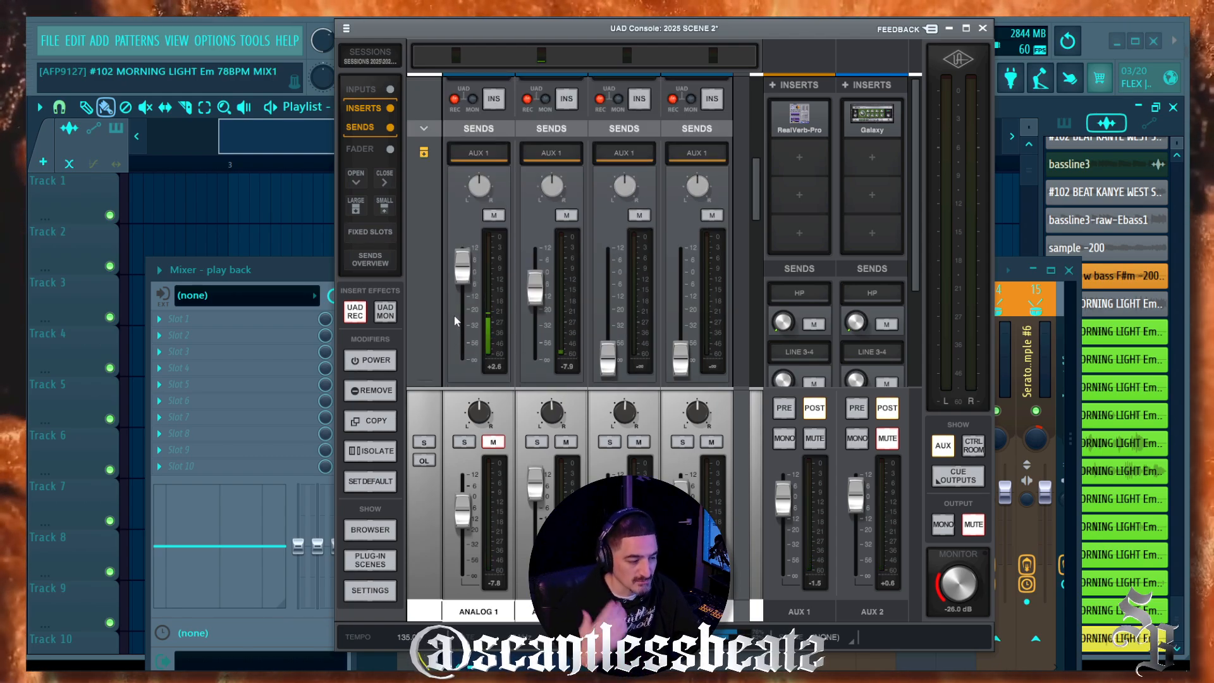
{"action": "scroll", "coordinate": [445, 164], "scroll_direction": "up", "scroll_amount": 5}
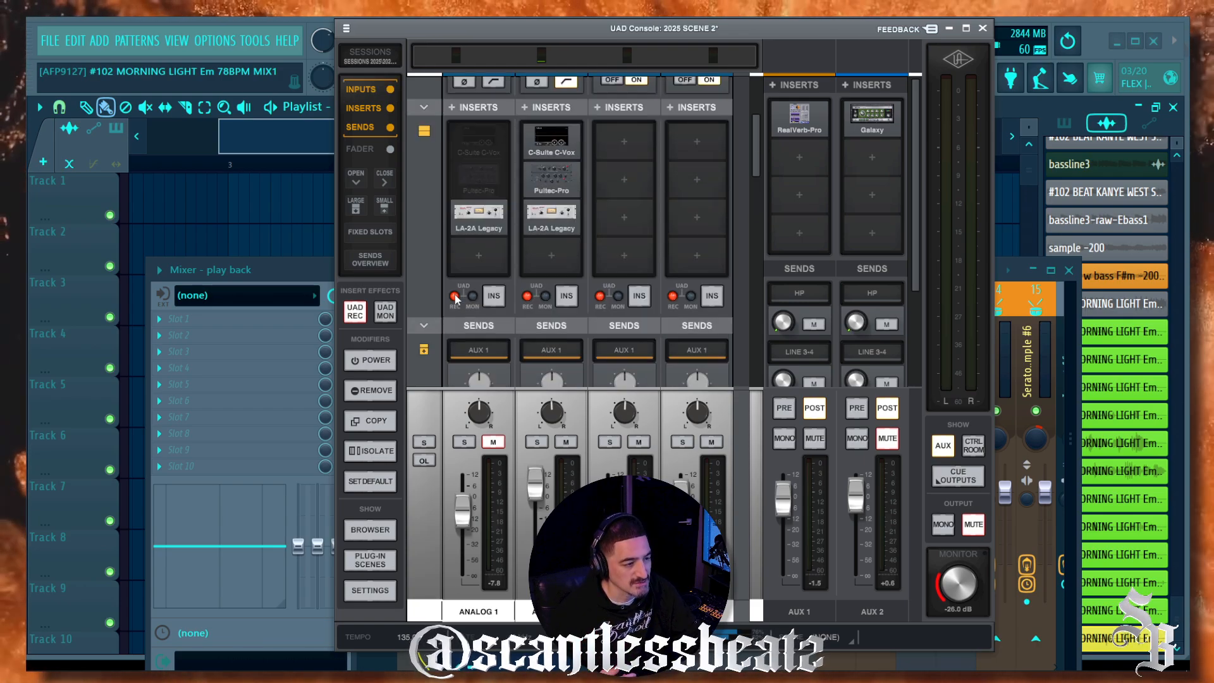
{"action": "scroll", "coordinate": [450, 151], "scroll_direction": "down", "scroll_amount": 6}
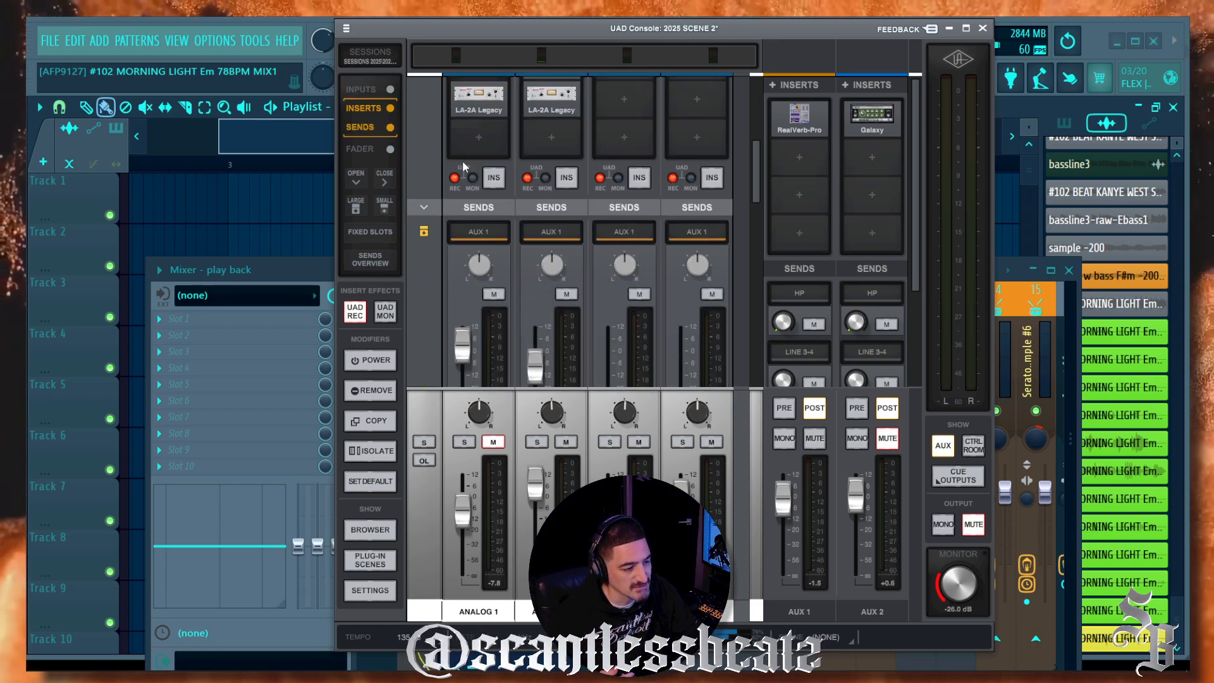
{"action": "left_click_drag", "start_coordinate": [461, 237], "coordinate": [450, 271]}
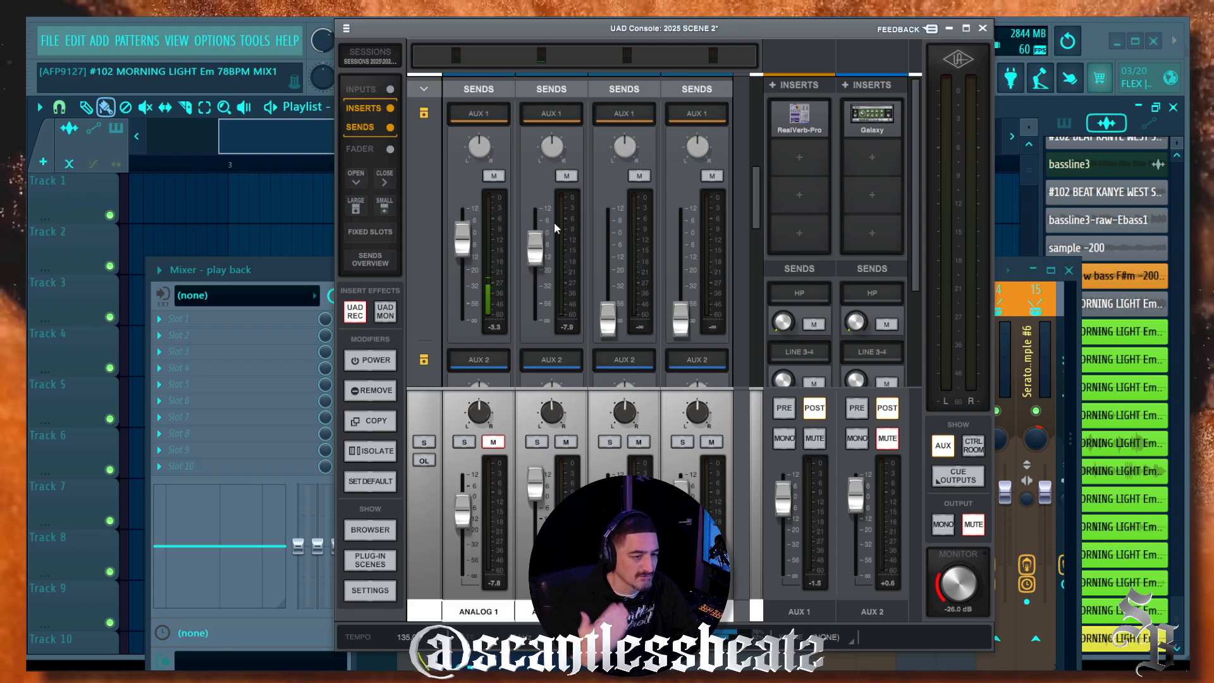
{"action": "left_click", "coordinate": [800, 119]}
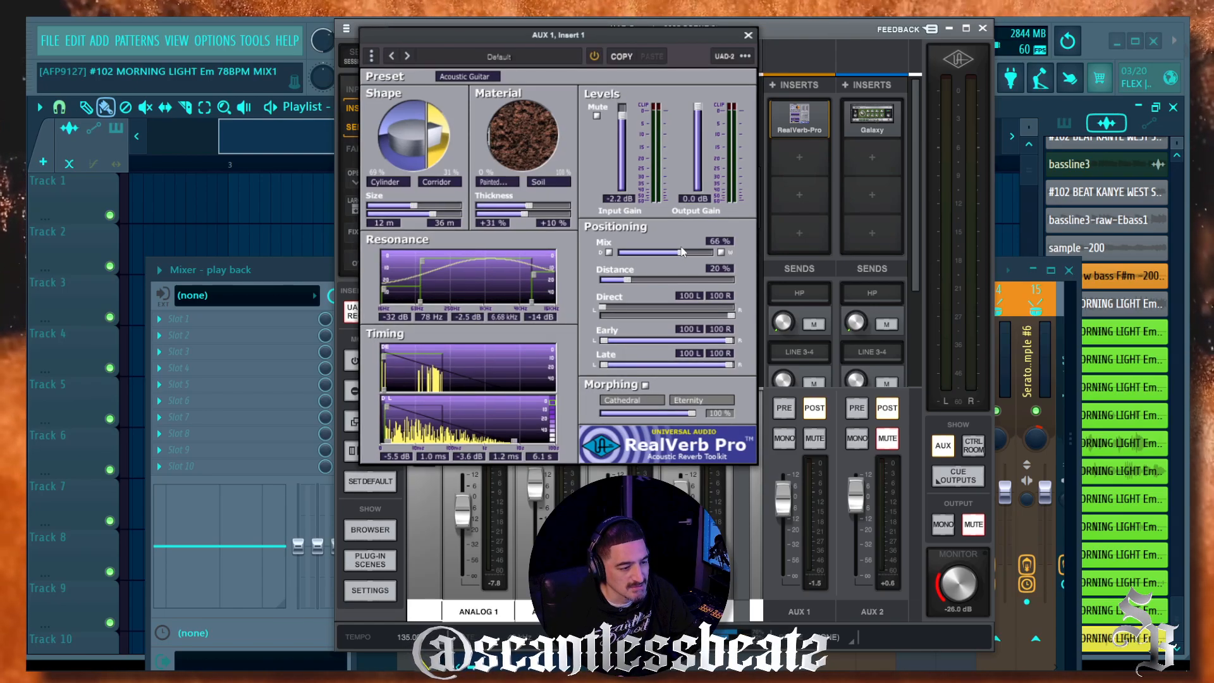
{"action": "left_click", "coordinate": [748, 36]}
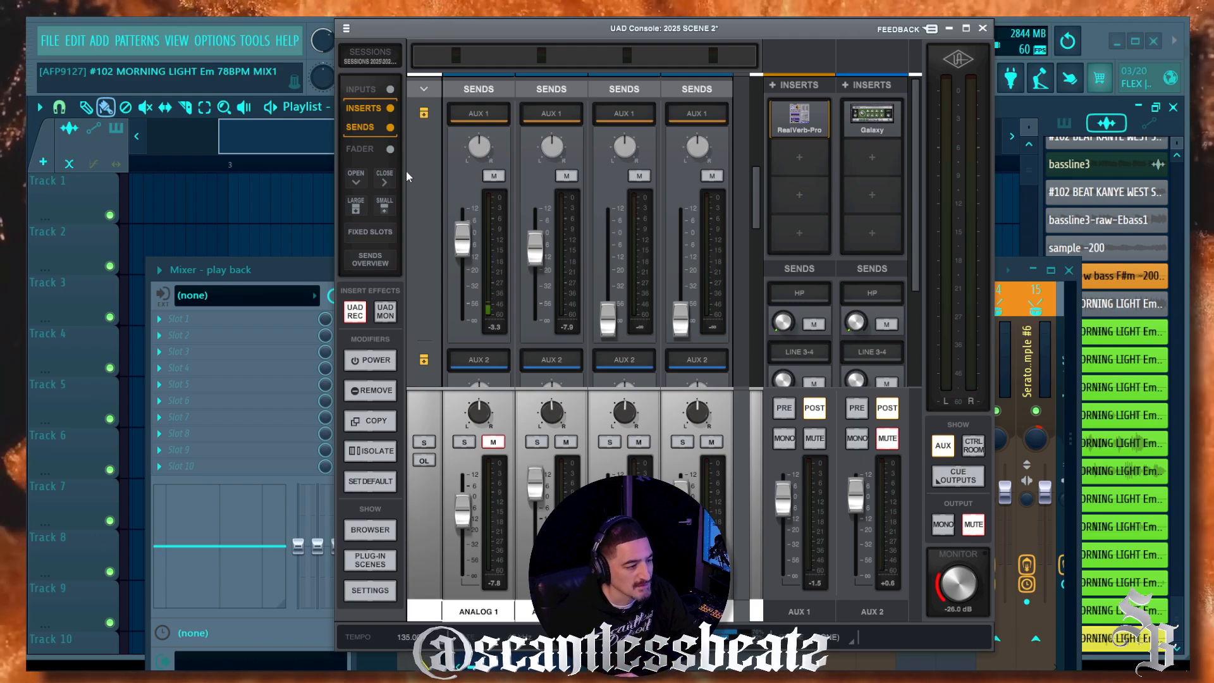
Step: Adjust the AUX 1 reverb return fader and toggle mute on the ANALOG 1 channel
{"action": "scroll", "coordinate": [446, 179], "scroll_direction": "down", "scroll_amount": 1}
{"action": "scroll", "coordinate": [447, 274], "scroll_direction": "down", "scroll_amount": 1}
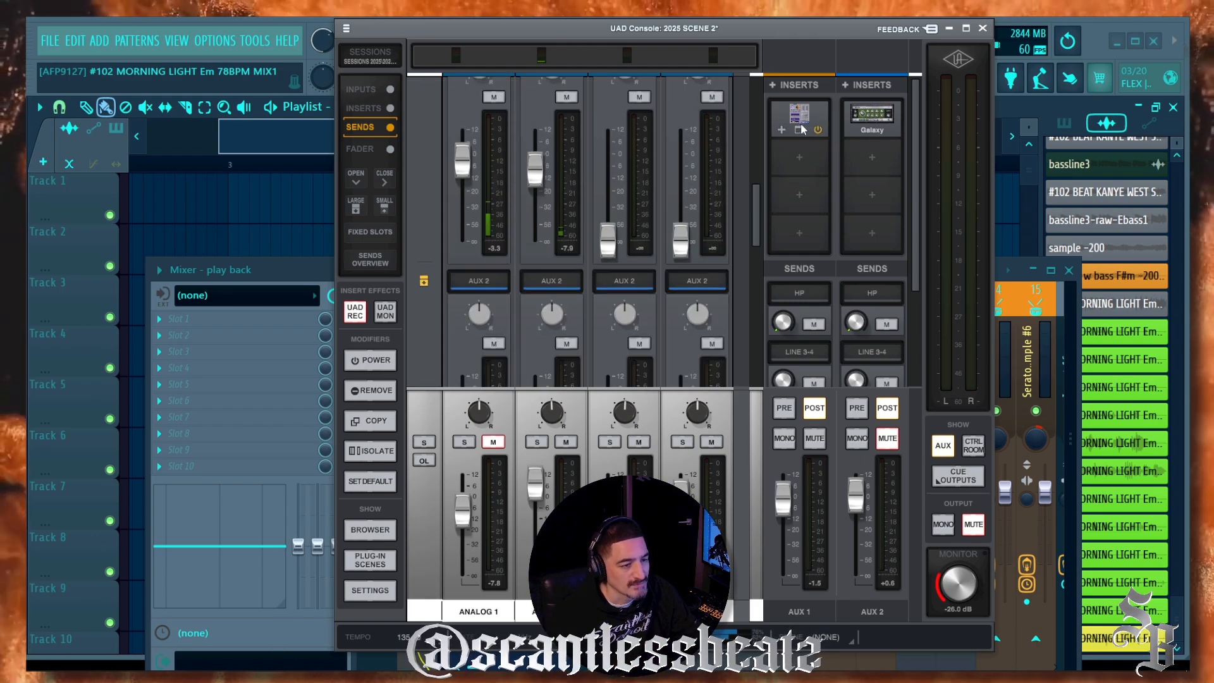
{"action": "scroll", "coordinate": [796, 219], "scroll_direction": "down", "scroll_amount": 1}
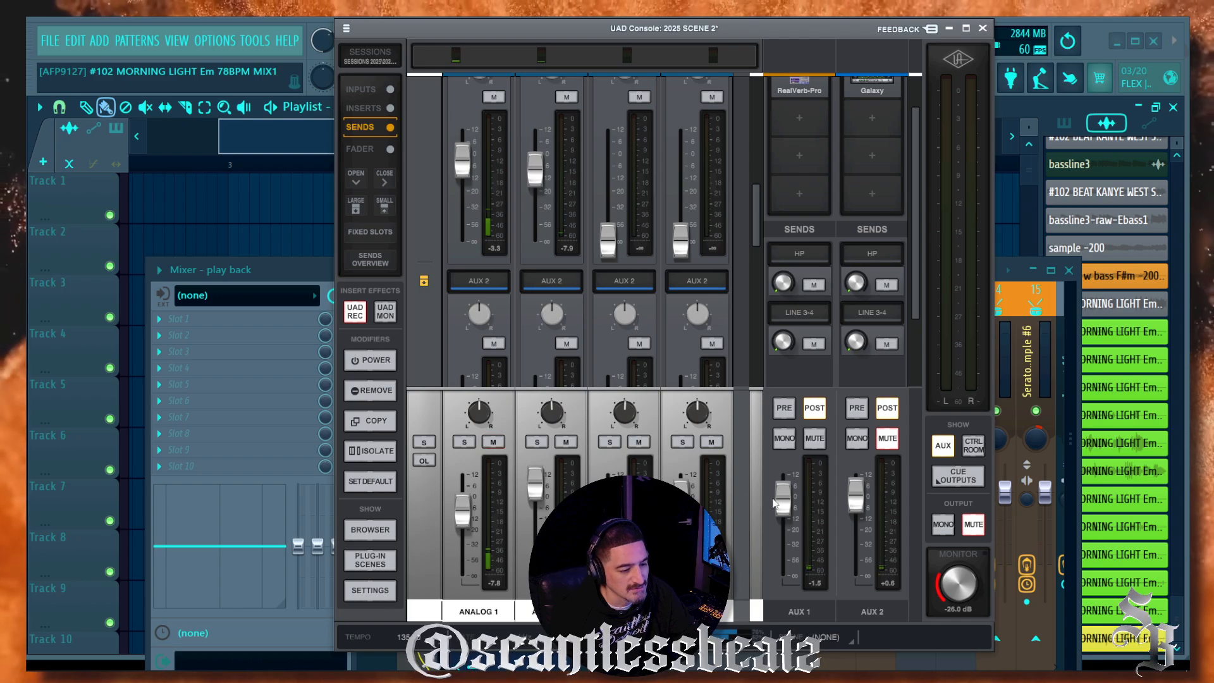
{"action": "mouse_move", "coordinate": [790, 506]}
{"action": "left_mouse_down"}
{"action": "mouse_move", "coordinate": [792, 556]}
{"action": "mouse_move", "coordinate": [795, 491]}
{"action": "mouse_move", "coordinate": [795, 518]}
{"action": "left_mouse_up"}
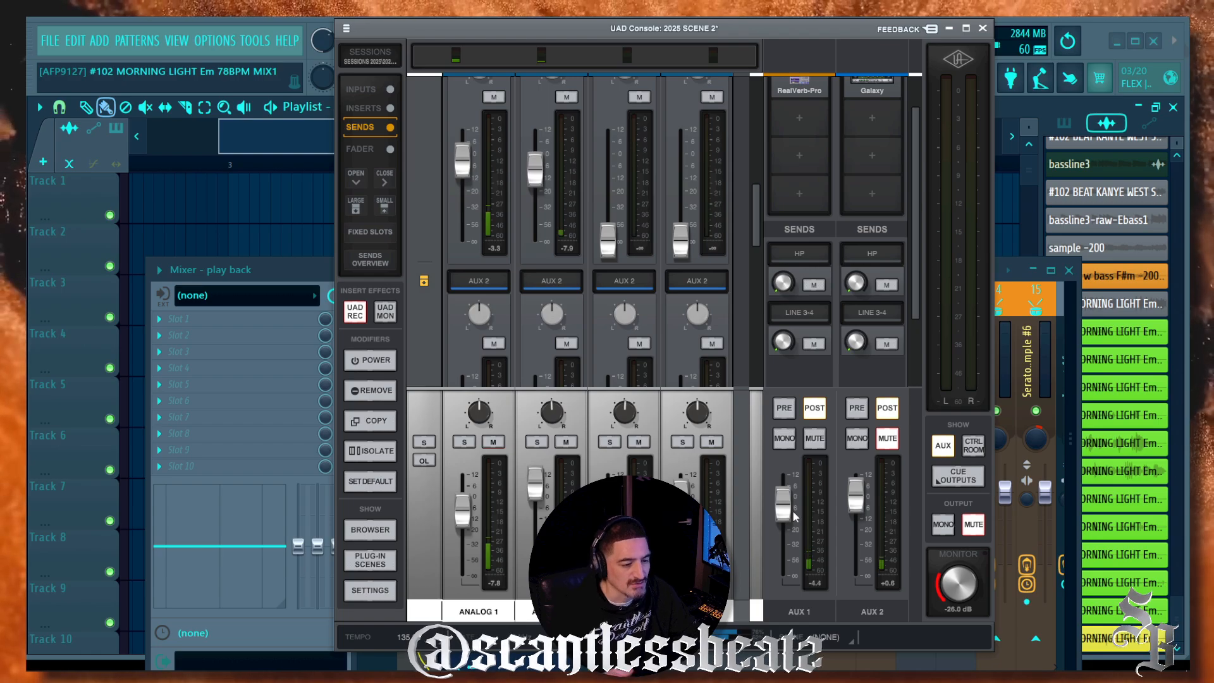
{"action": "left_click", "coordinate": [494, 443]}
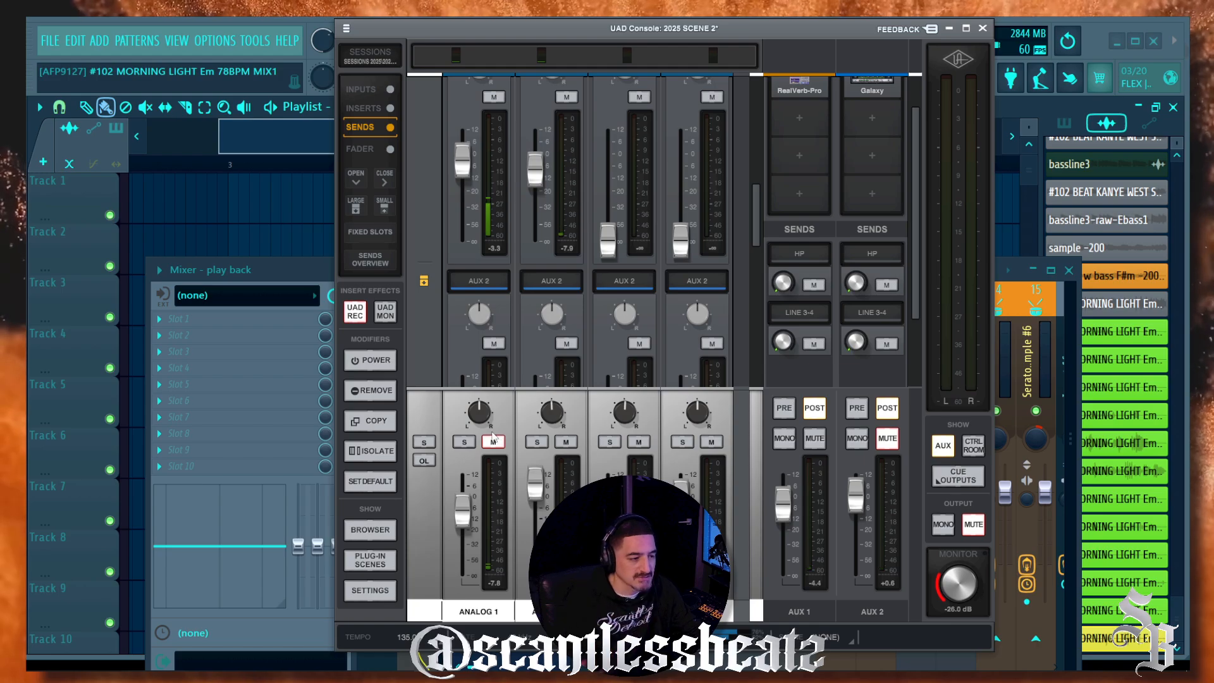
Step: Move the UAD Console window lower, minimize it, and reposition FL Studio's mixer up and right
{"action": "scroll", "coordinate": [811, 227], "scroll_direction": "up", "scroll_amount": 1}
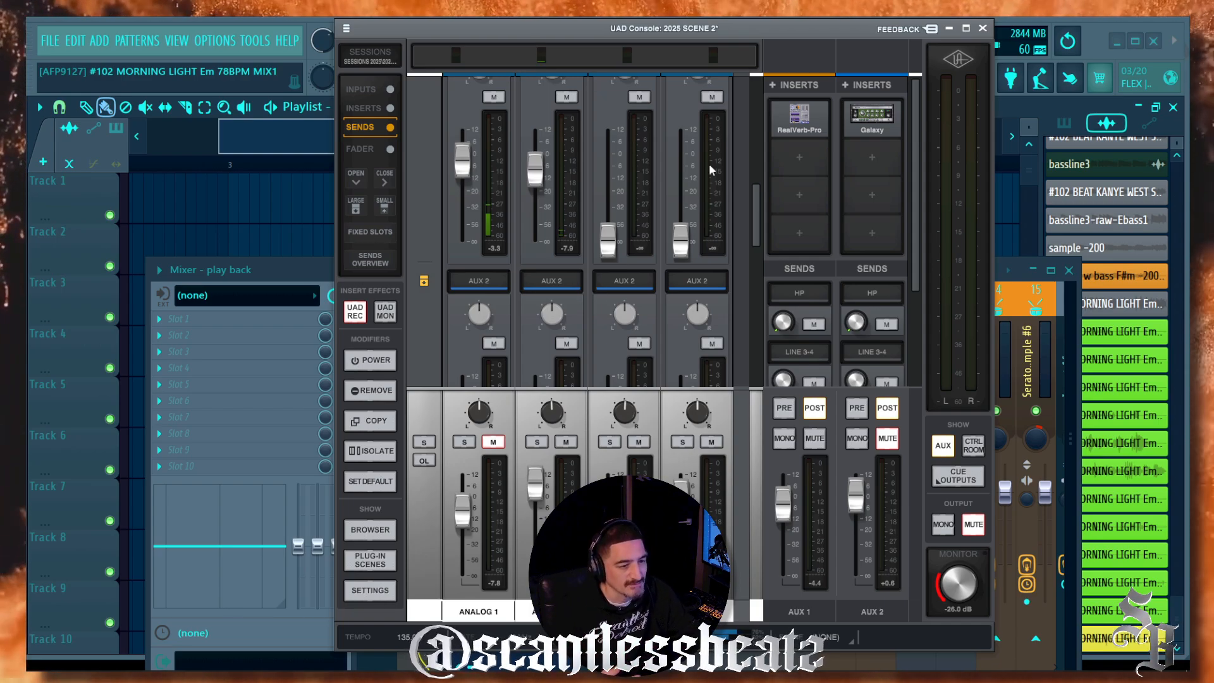
{"action": "left_click_drag", "start_coordinate": [636, 28], "coordinate": [677, 57]}
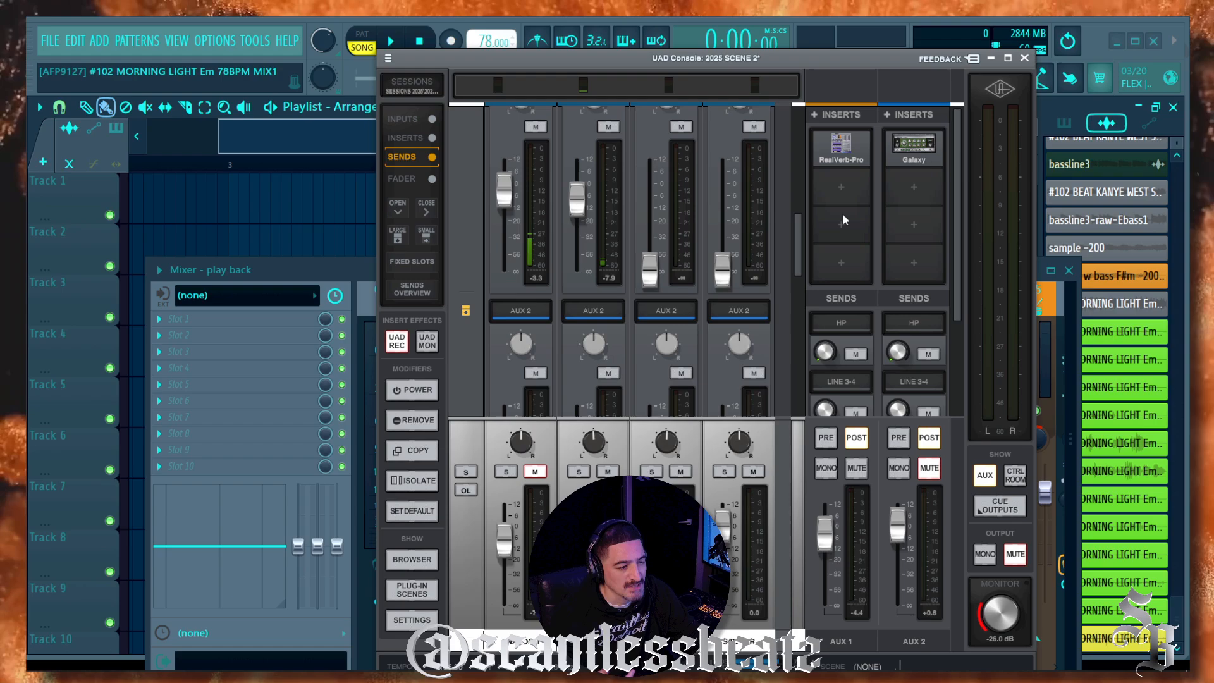
{"action": "scroll", "coordinate": [493, 247], "scroll_direction": "up", "scroll_amount": 7}
{"action": "scroll", "coordinate": [495, 265], "scroll_direction": "up", "scroll_amount": 5}
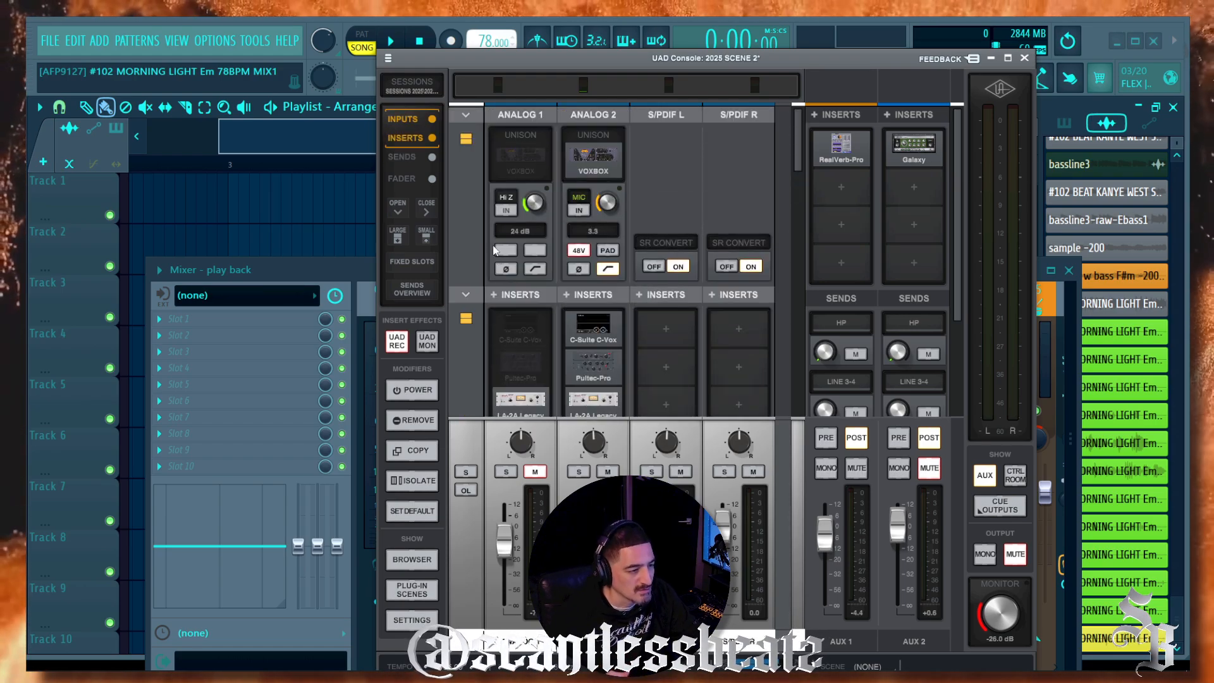
{"action": "left_click_drag", "start_coordinate": [672, 64], "coordinate": [666, 111]}
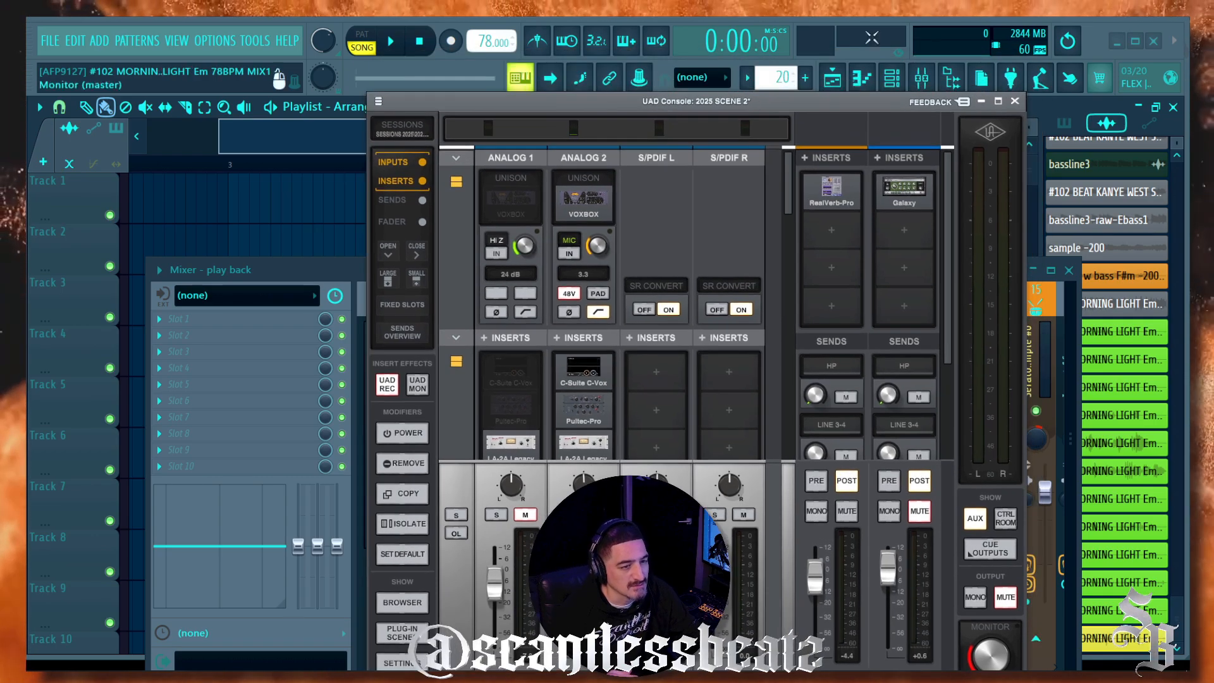
{"action": "left_click", "coordinate": [984, 103]}
{"action": "left_click_drag", "start_coordinate": [499, 270], "coordinate": [595, 134]}
Step: Arm RECORD VOCALS for disk recording, set the audio device to Universal Audio USB, and raise its fader
{"action": "left_click", "coordinate": [582, 288]}
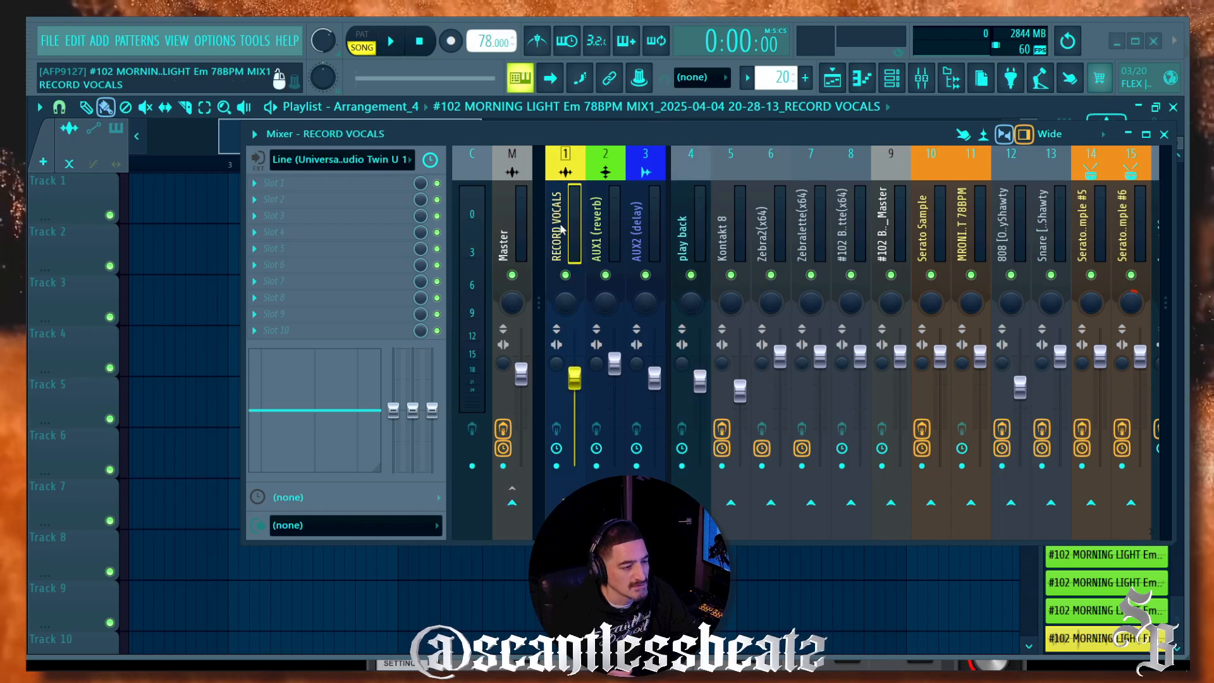
{"action": "left_click", "coordinate": [556, 466]}
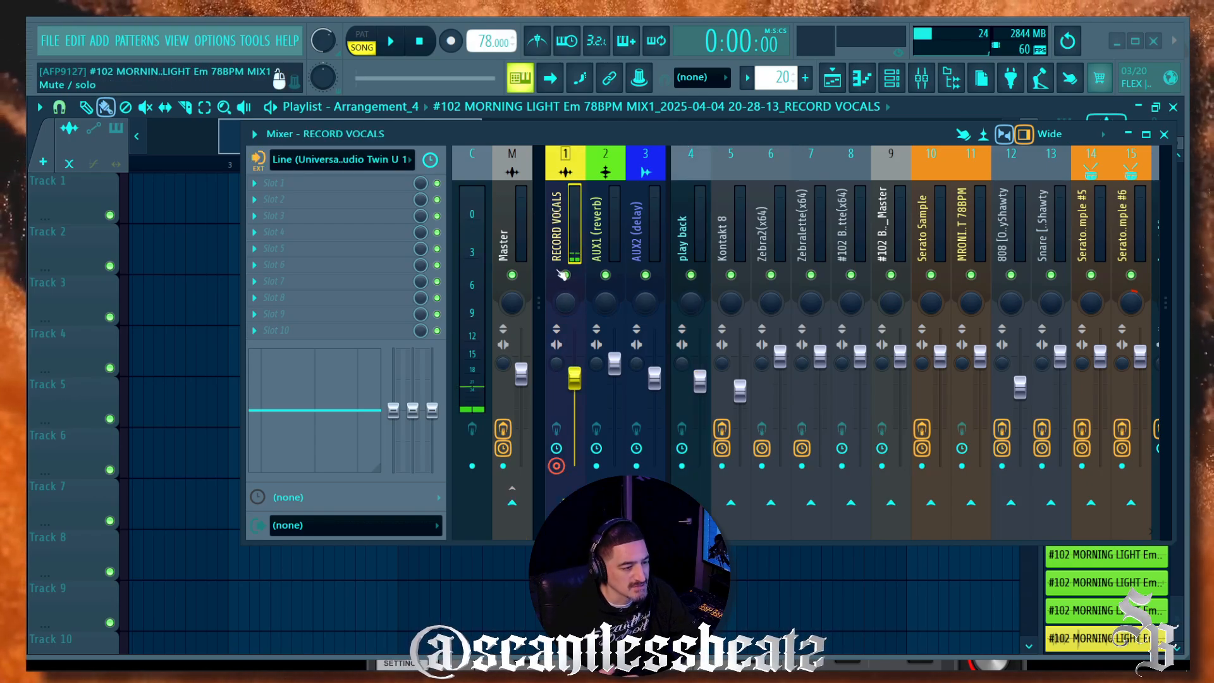
{"action": "left_click", "coordinate": [215, 40]}
{"action": "left_click", "coordinate": [241, 93]}
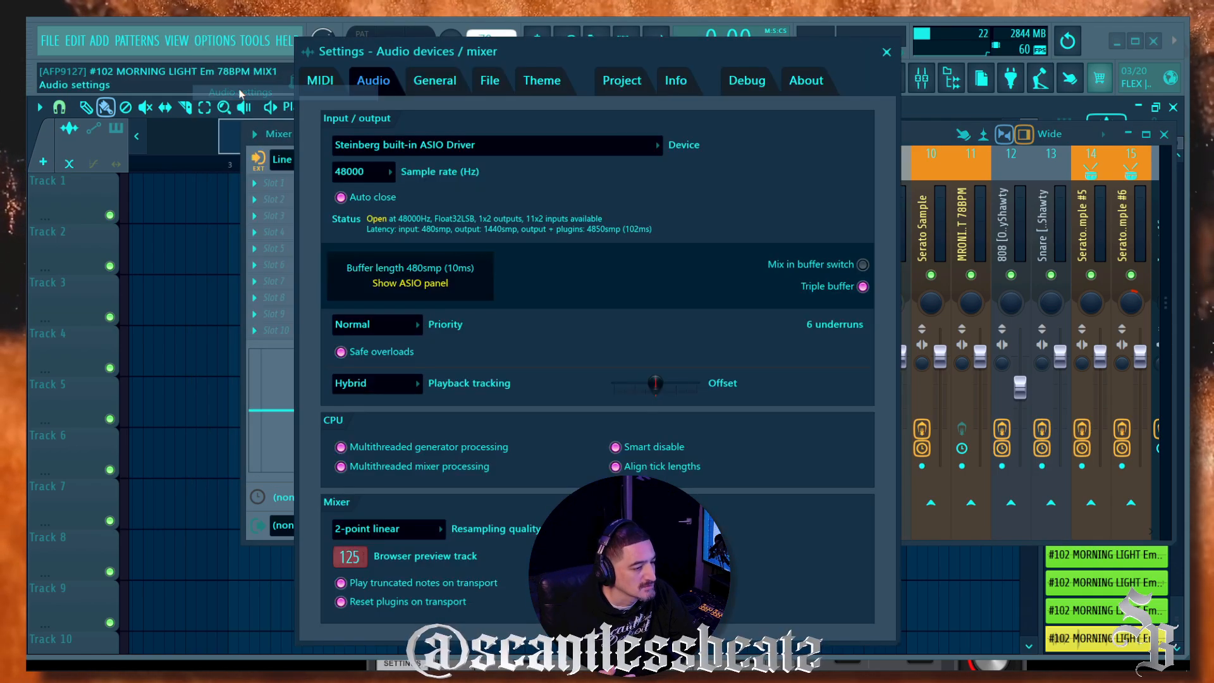
{"action": "left_click", "coordinate": [453, 150]}
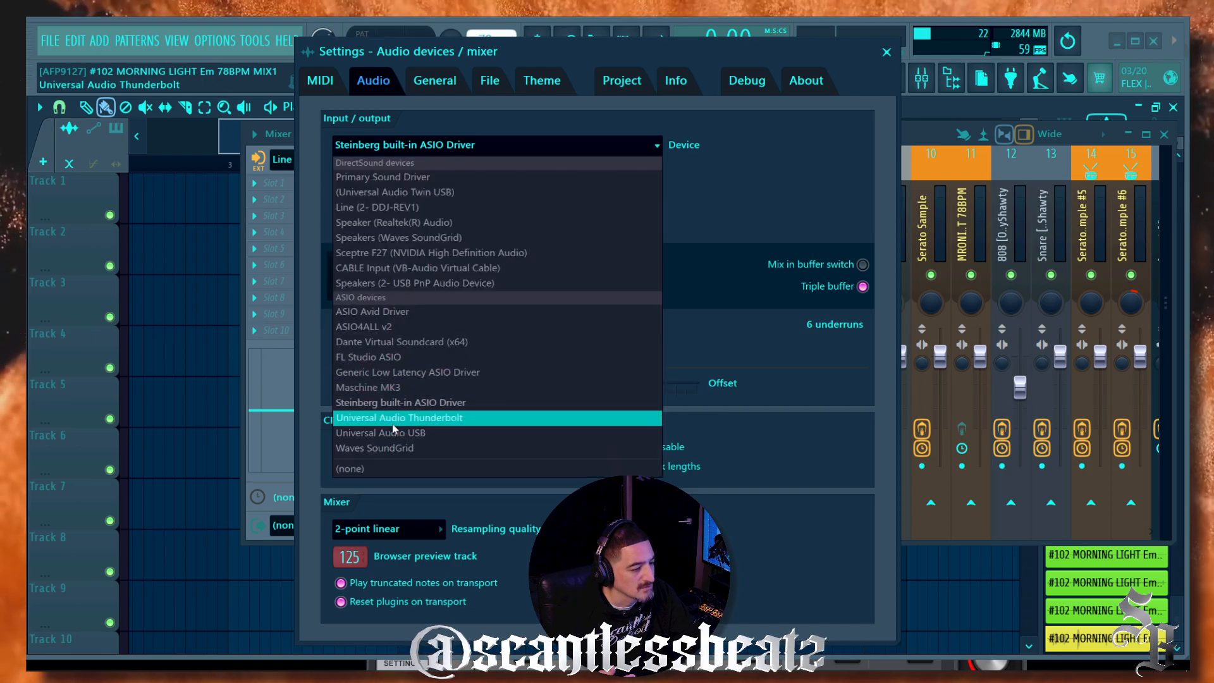
{"action": "left_click", "coordinate": [424, 433]}
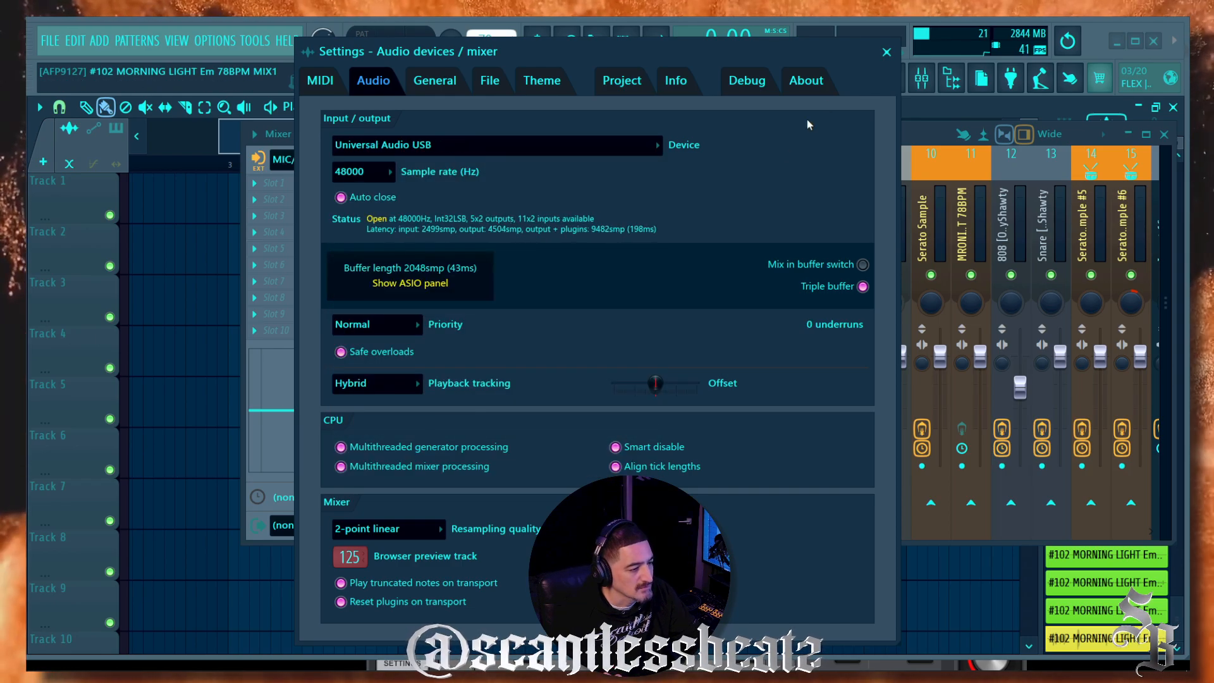
{"action": "left_click", "coordinate": [887, 53]}
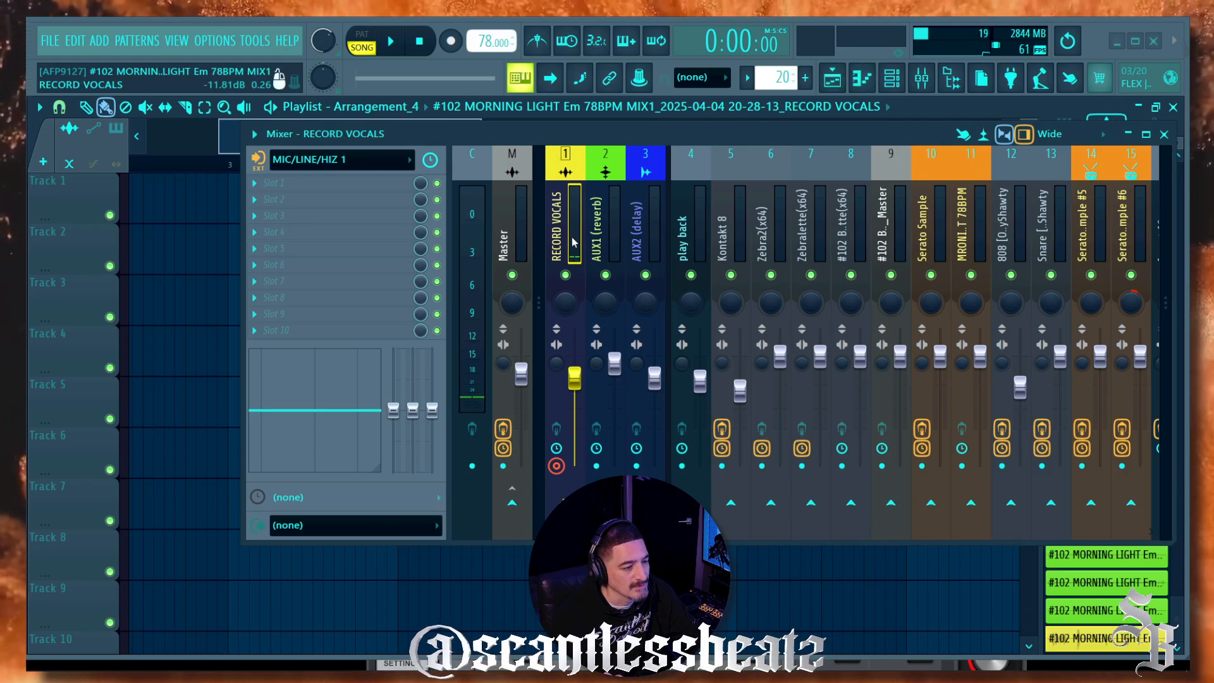
{"action": "left_click_drag", "start_coordinate": [574, 372], "coordinate": [575, 358]}
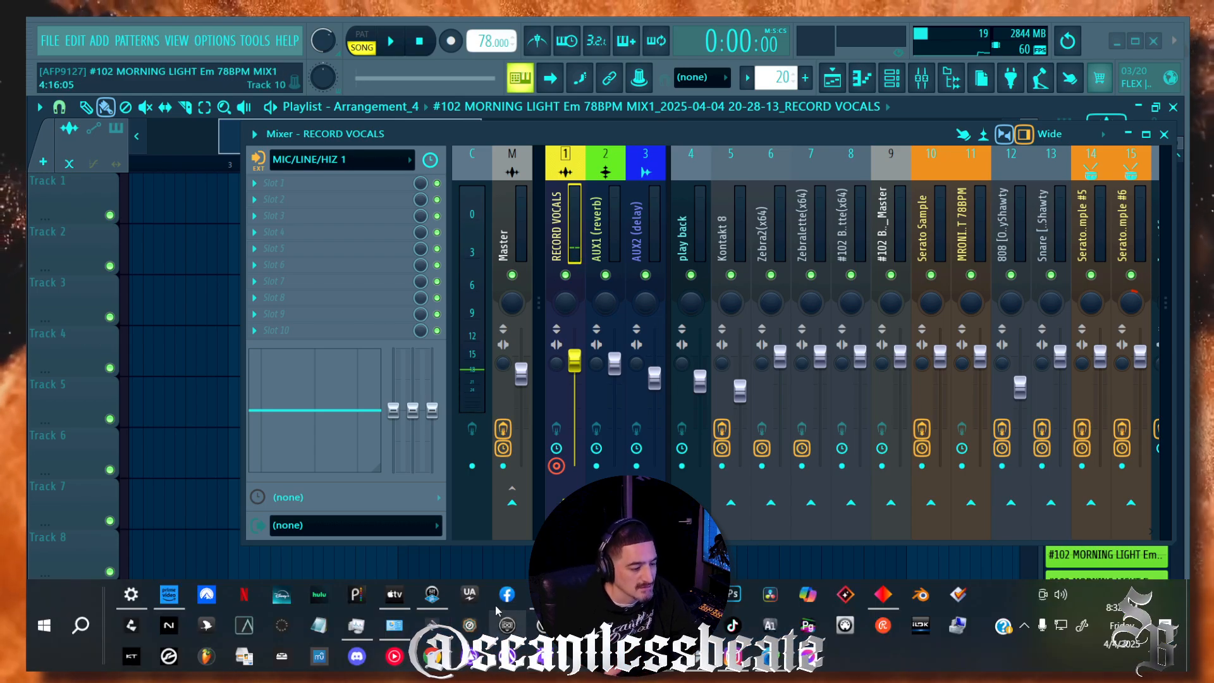
{"action": "left_click", "coordinate": [432, 595]}
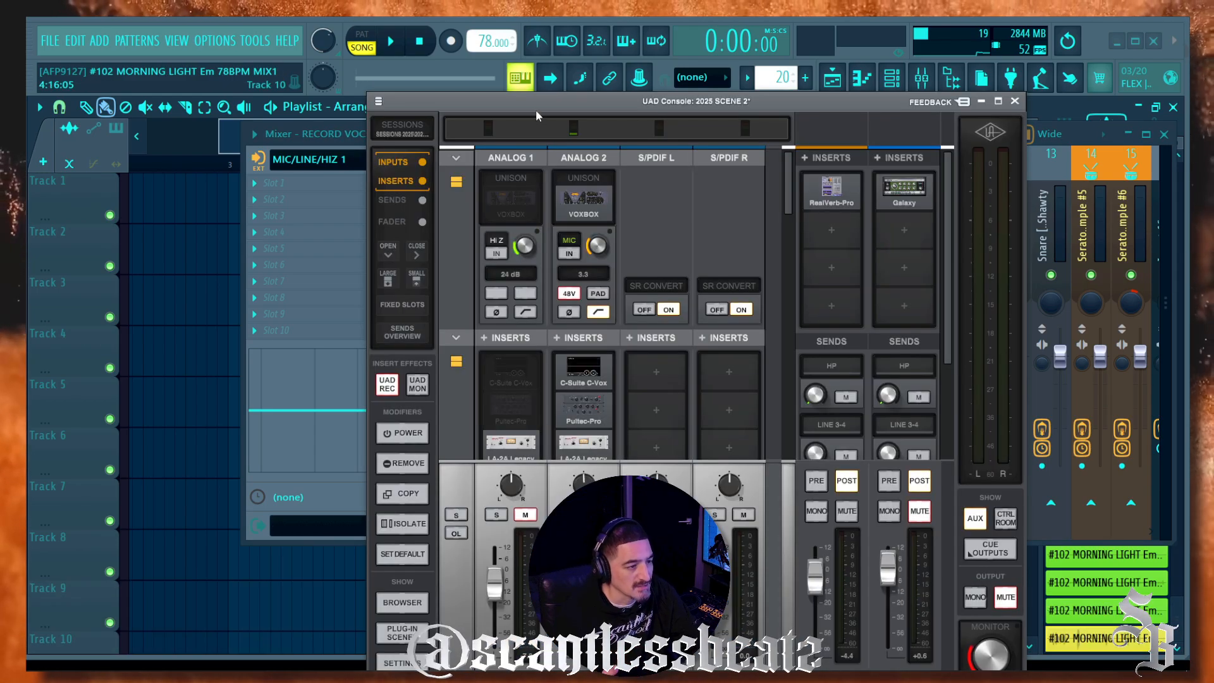
{"action": "left_click_drag", "start_coordinate": [536, 108], "coordinate": [563, 56]}
{"action": "scroll", "coordinate": [722, 262], "scroll_direction": "down", "scroll_amount": 3}
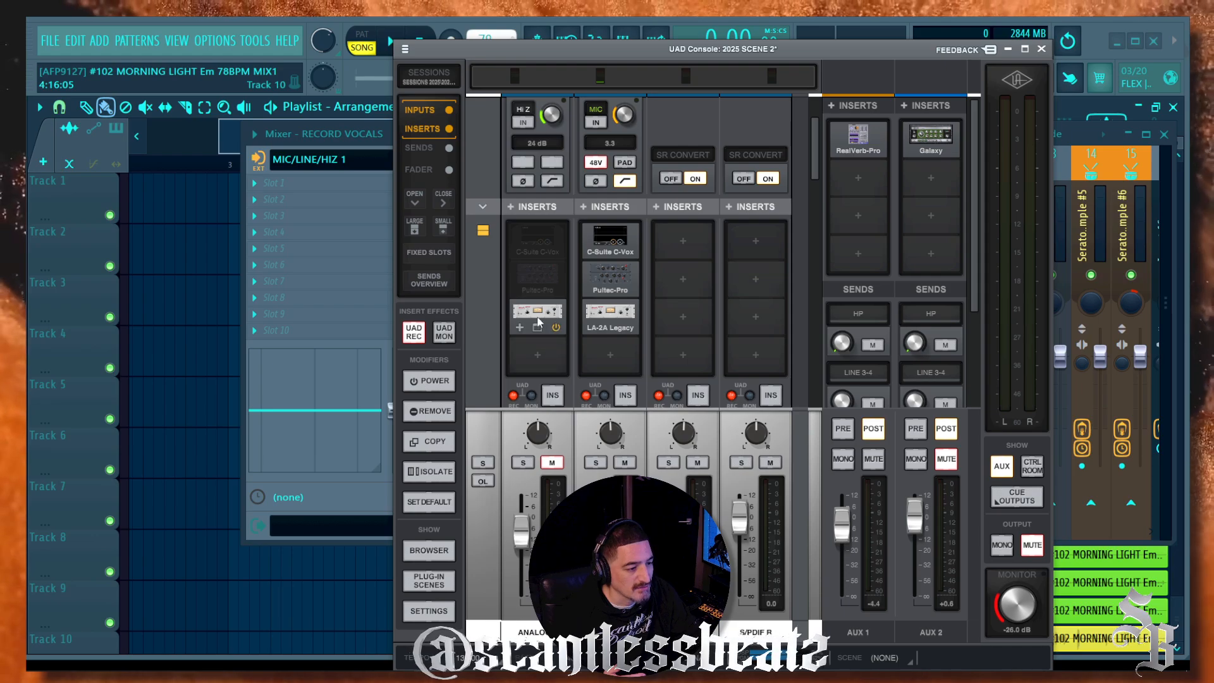
{"action": "scroll", "coordinate": [533, 311], "scroll_direction": "down", "scroll_amount": 1}
{"action": "mouse_move", "coordinate": [533, 287]}
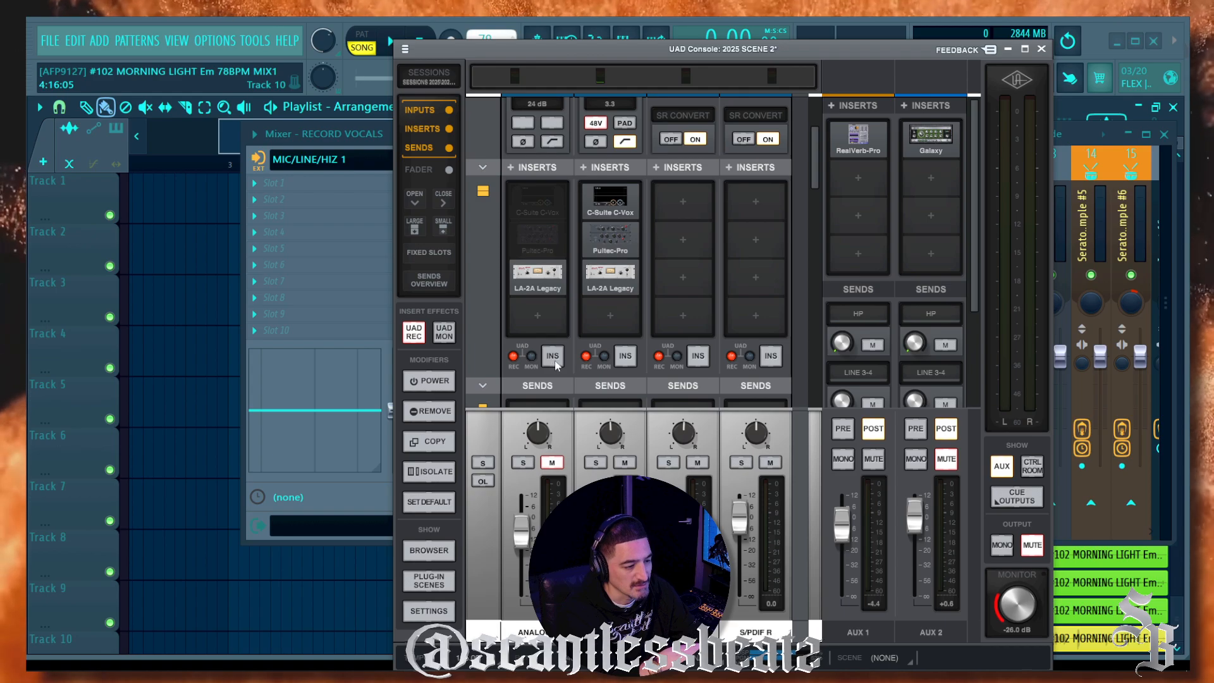
{"action": "left_click", "coordinate": [537, 360]}
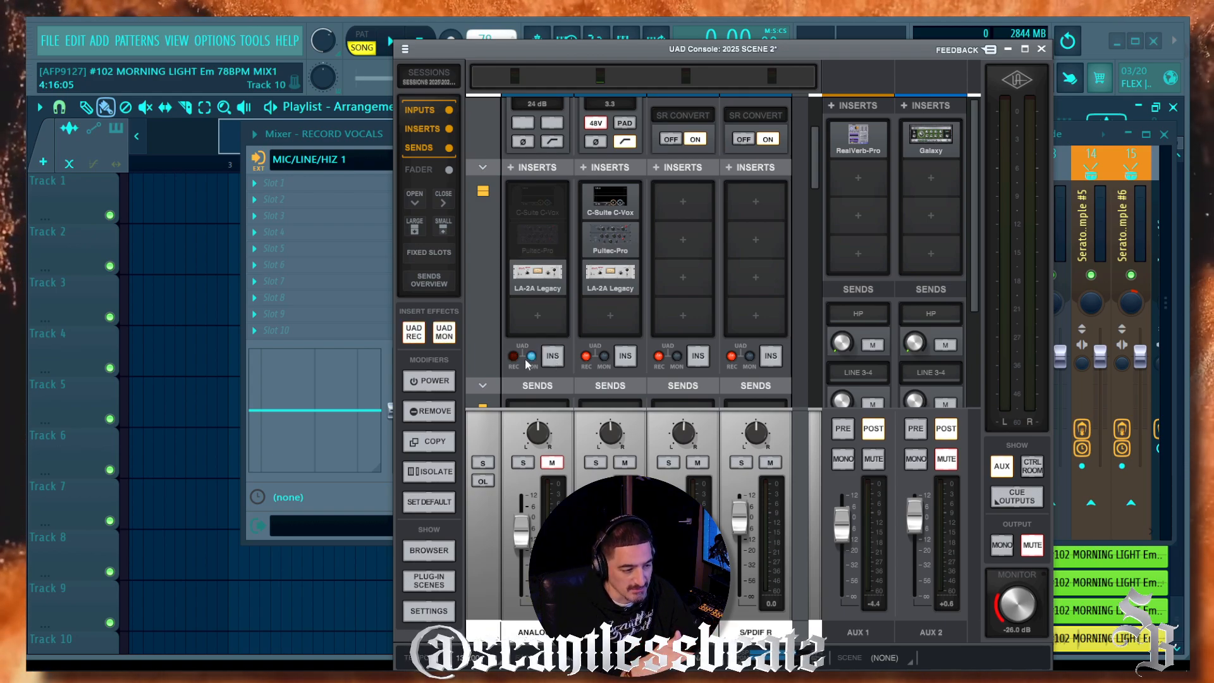
{"action": "left_click", "coordinate": [548, 359]}
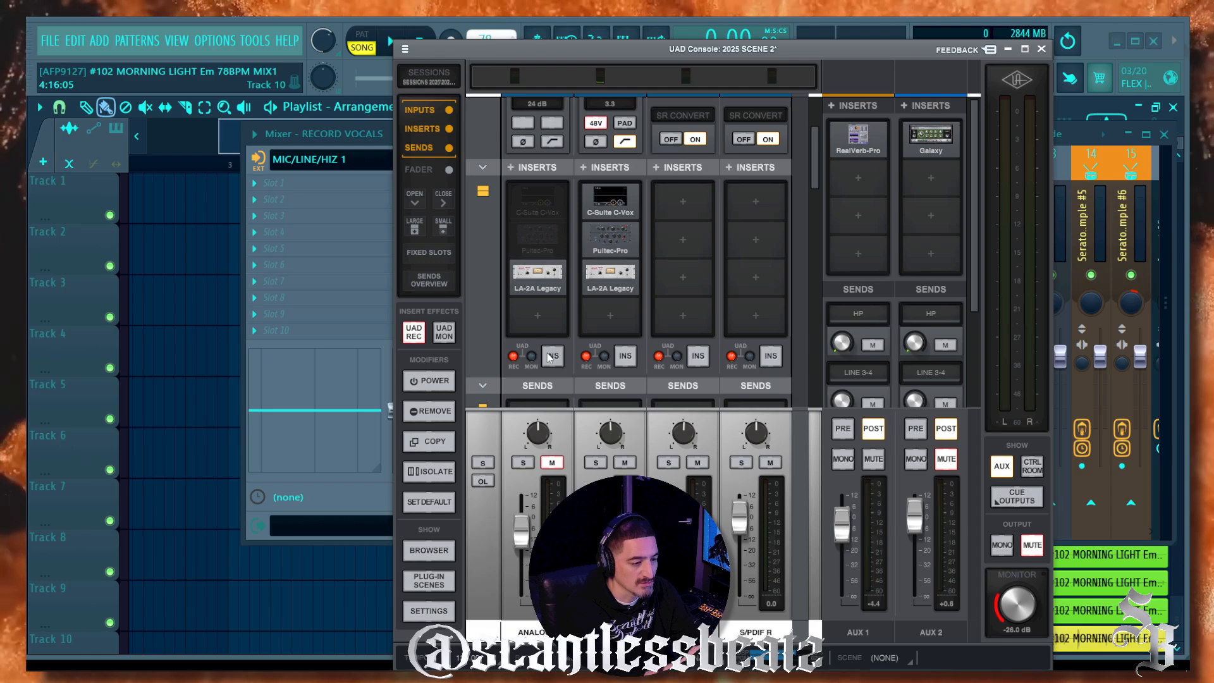
{"action": "scroll", "coordinate": [548, 358], "scroll_direction": "down", "scroll_amount": 2}
{"action": "scroll", "coordinate": [546, 351], "scroll_direction": "up", "scroll_amount": 2}
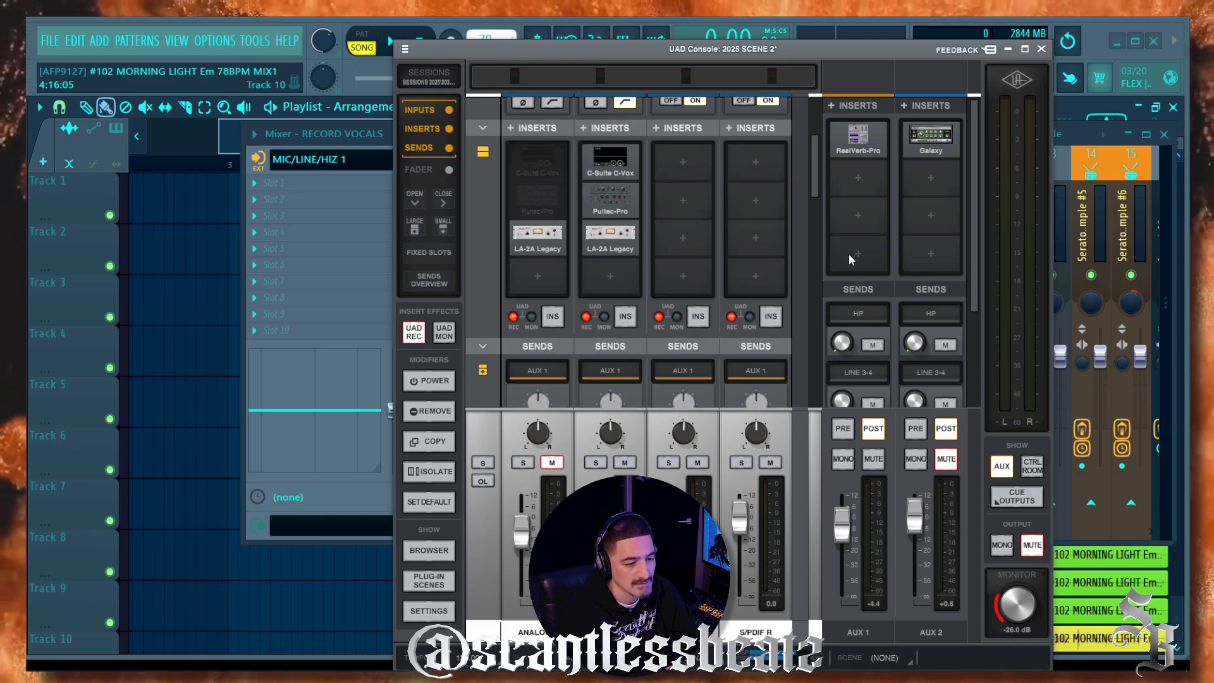
{"action": "scroll", "coordinate": [849, 254], "scroll_direction": "down", "scroll_amount": 3}
{"action": "scroll", "coordinate": [851, 264], "scroll_direction": "up", "scroll_amount": 3}
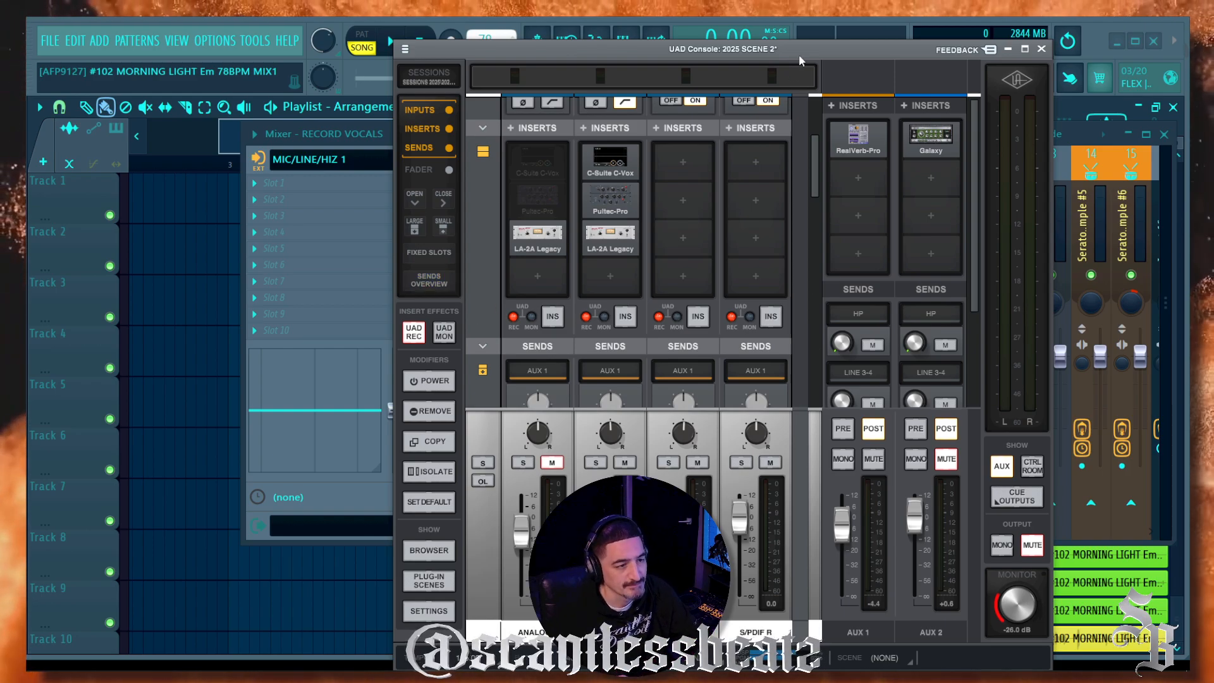
{"action": "left_click_drag", "start_coordinate": [799, 55], "coordinate": [784, 121]}
{"action": "left_click", "coordinate": [1094, 29]}
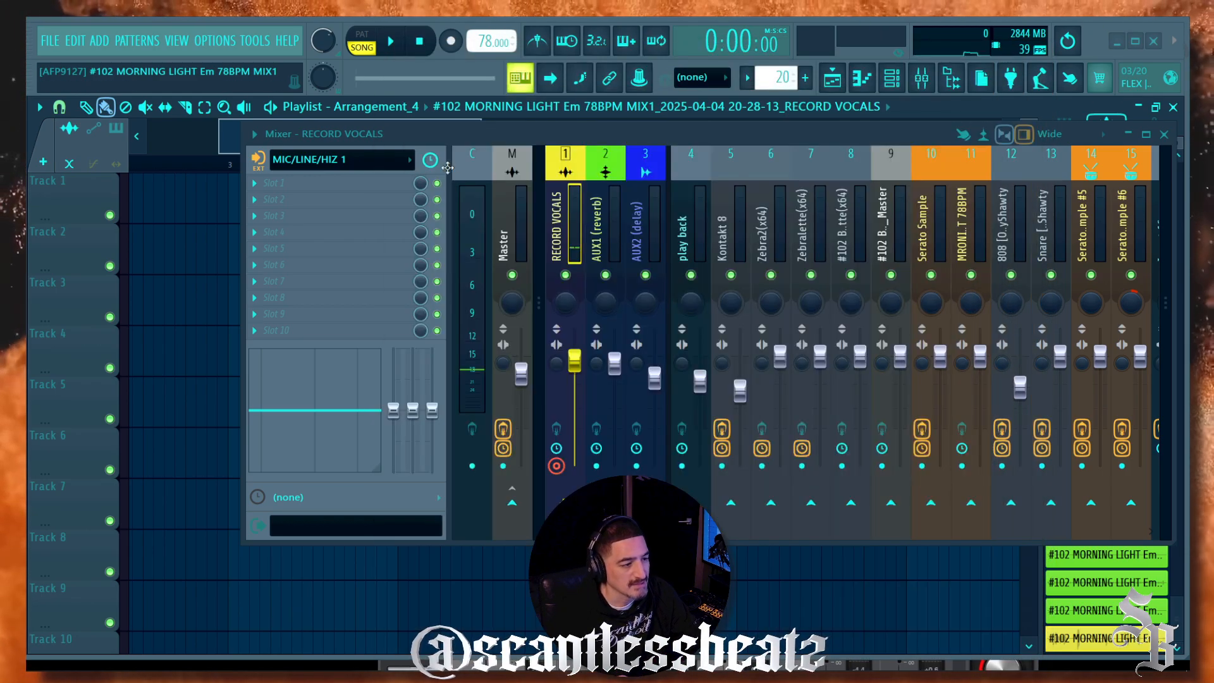
Step: Select mixer insert 2 AUX1 (reverb) and set its input to AUX1 L - AUX1 R
{"action": "left_click", "coordinate": [594, 224]}
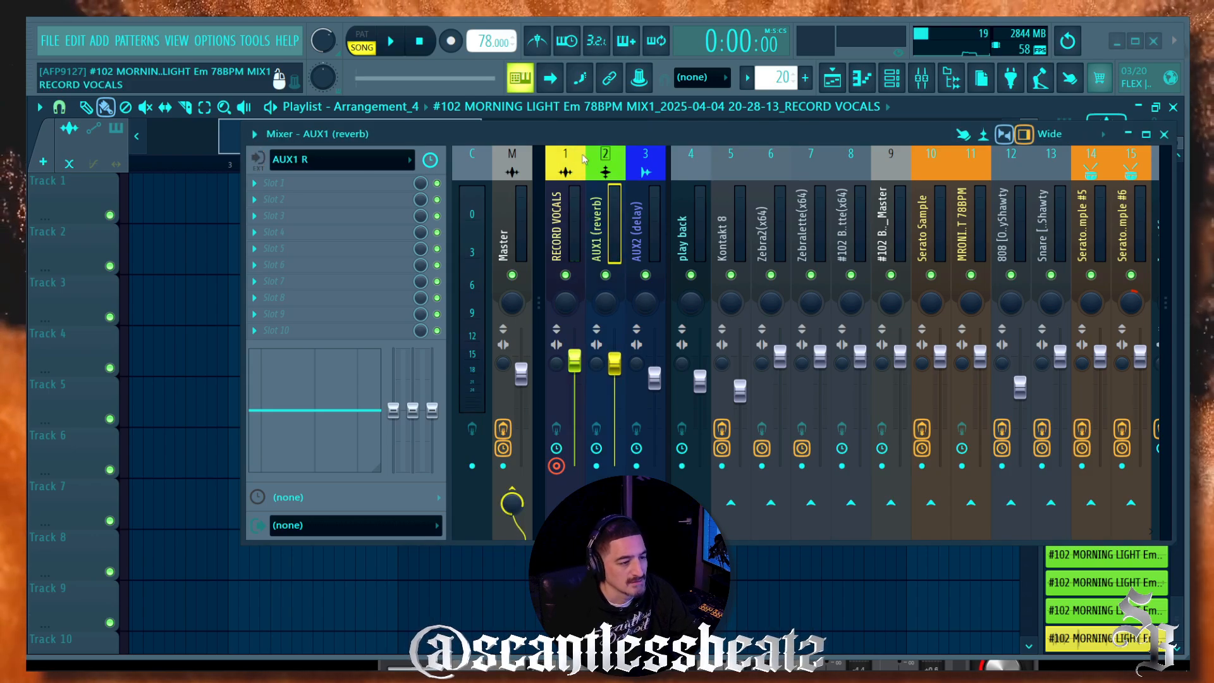
{"action": "left_click", "coordinate": [596, 227], "text": "ctrl+shift"}
{"action": "left_click", "coordinate": [597, 225], "text": "ctrl+shift"}
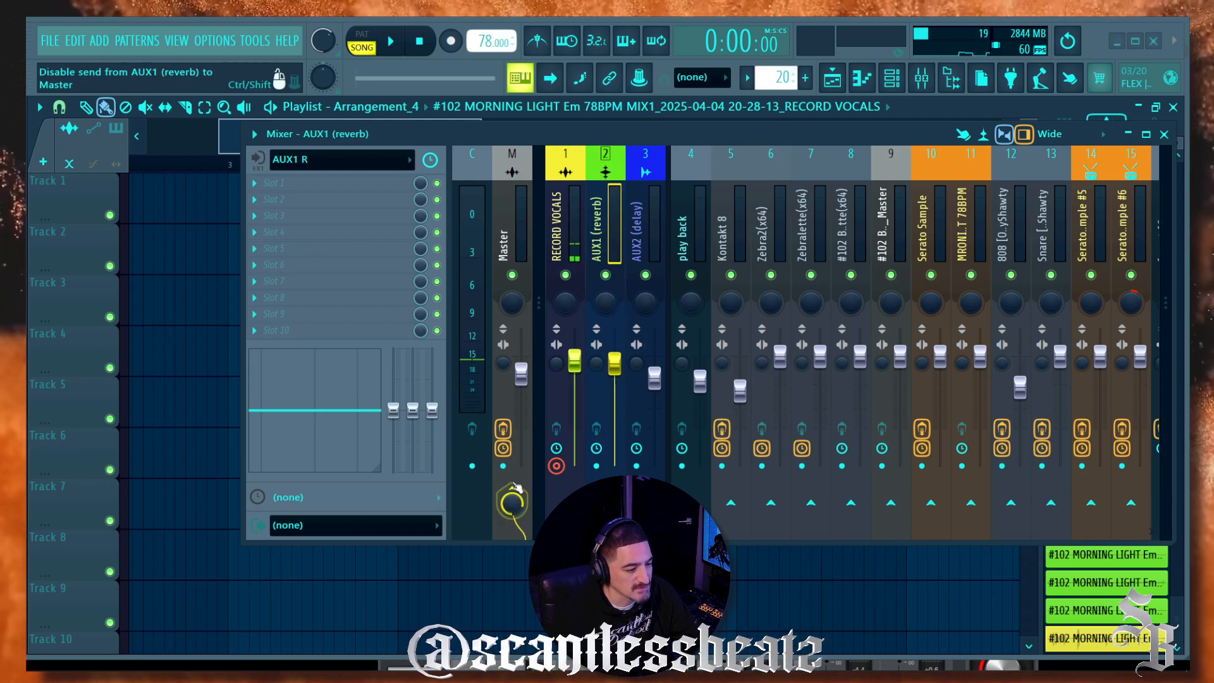
{"action": "left_click", "coordinate": [365, 165]}
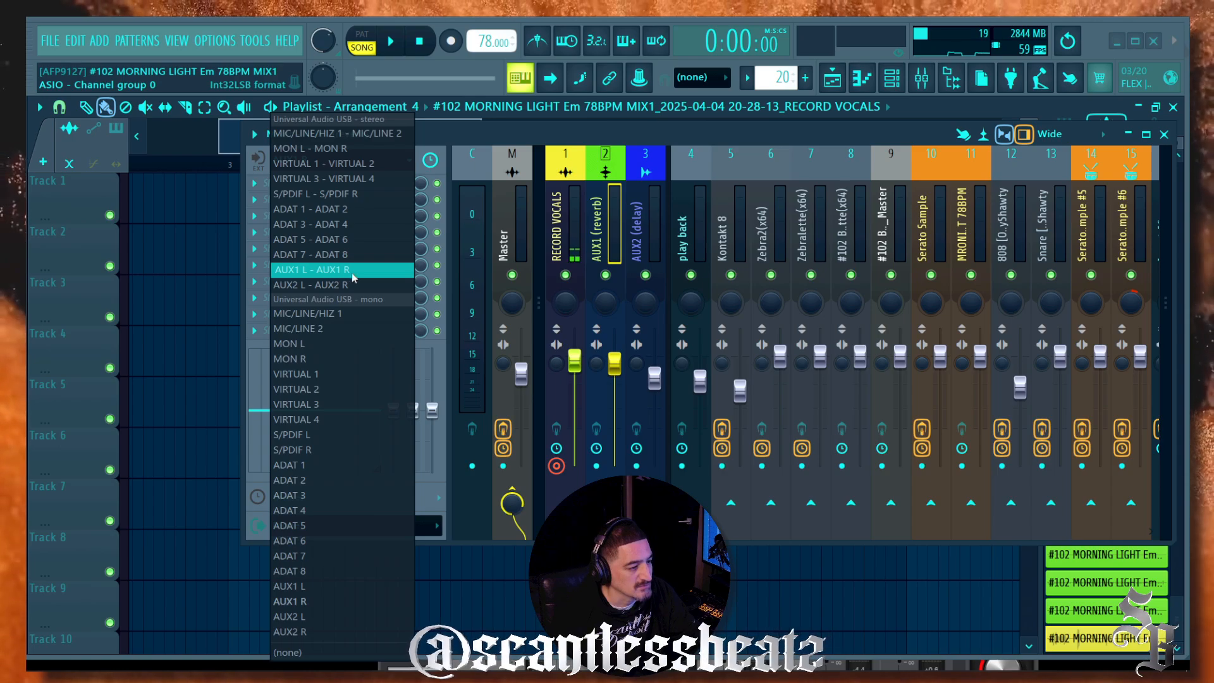
{"action": "left_click", "coordinate": [316, 270]}
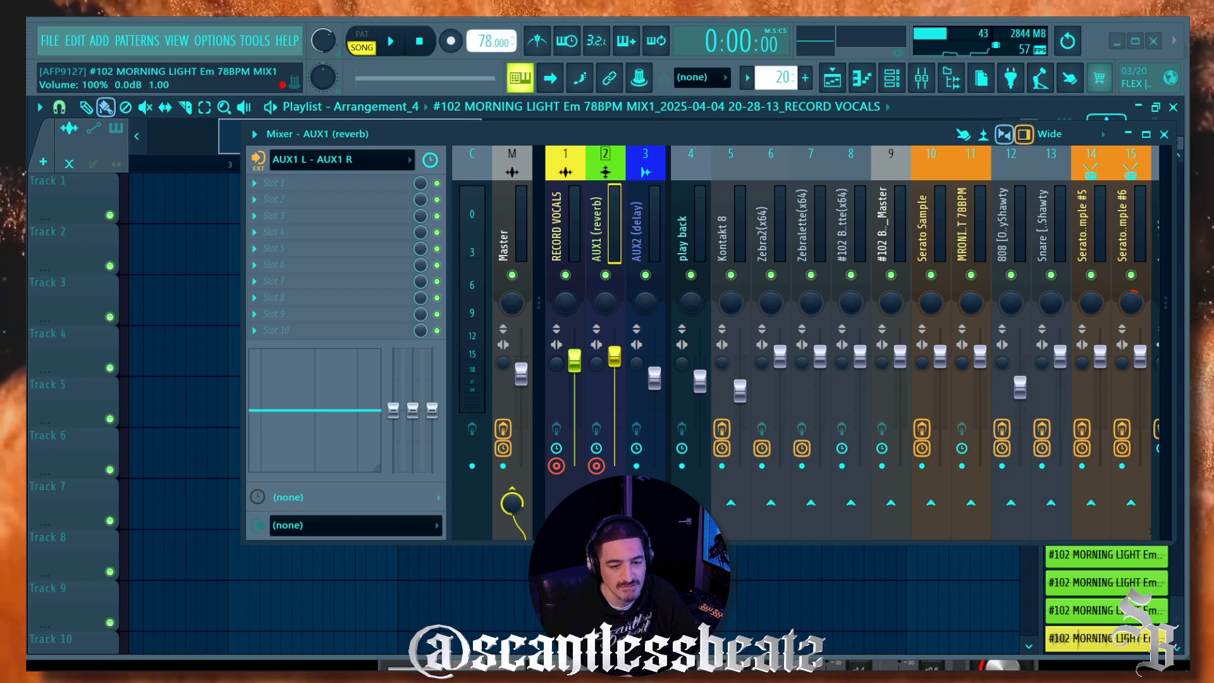
Step: Bring up UAD Console, push Analog 1's AUX 1 send to about +1.0 dB, and return to FL Studio
{"action": "mouse_move", "coordinate": [471, 668]}
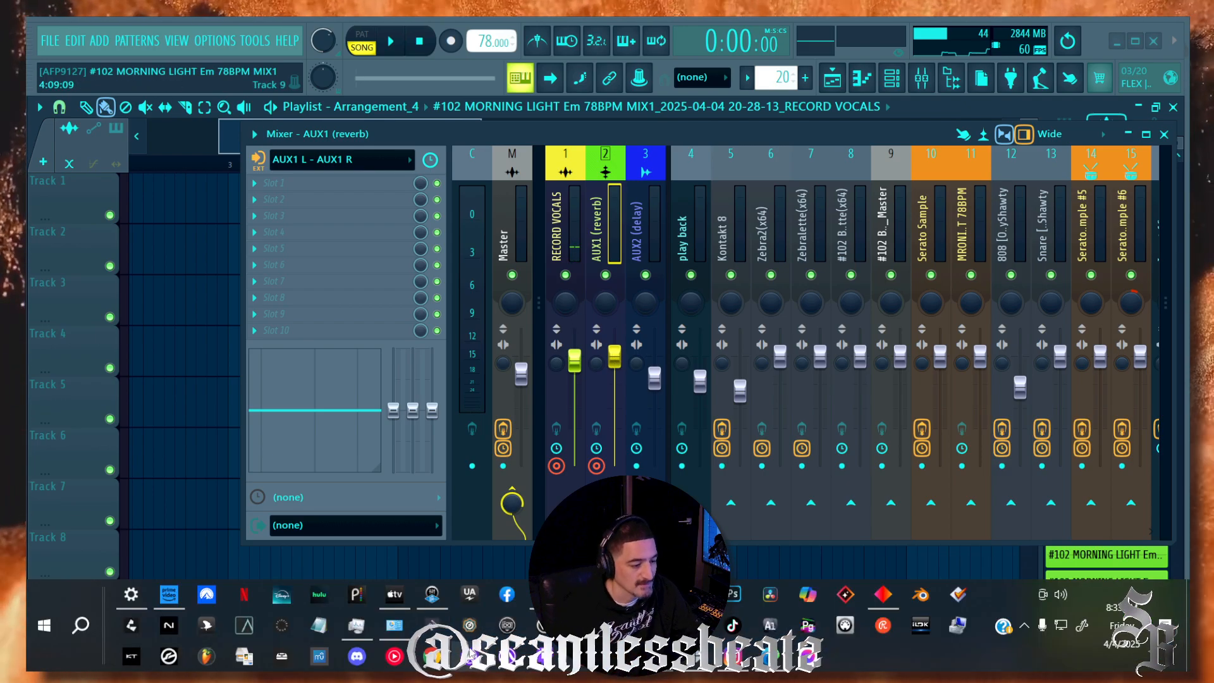
{"action": "left_click", "coordinate": [434, 604]}
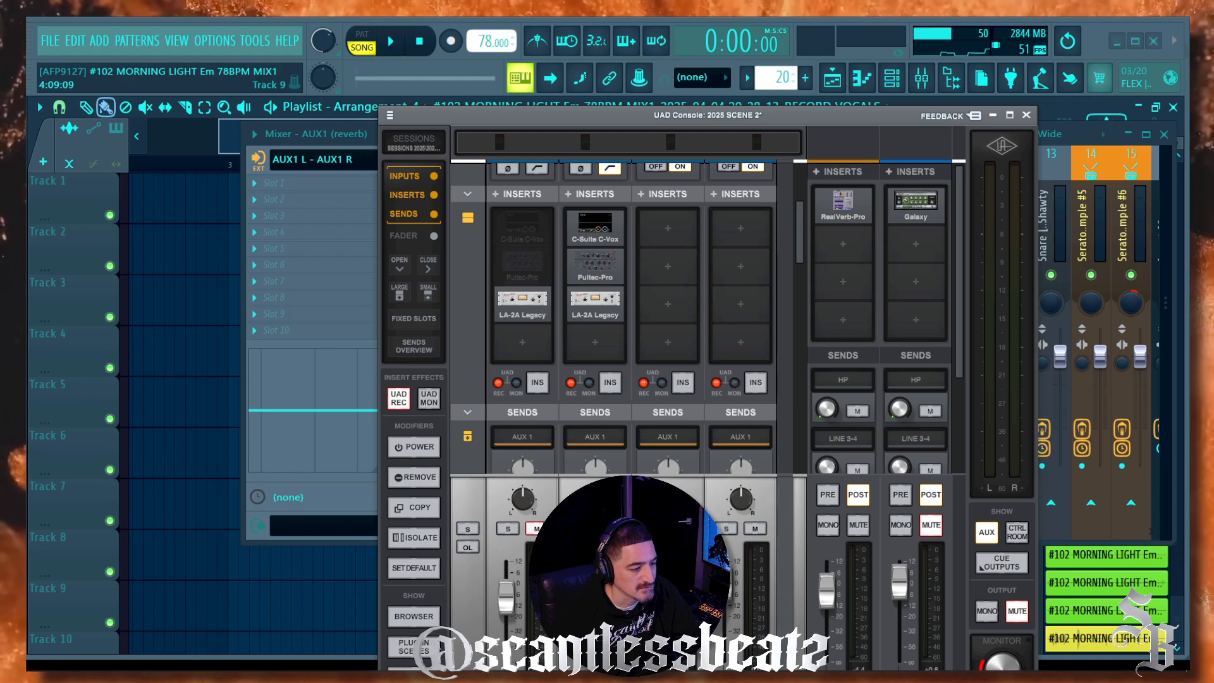
{"action": "scroll", "coordinate": [822, 280], "scroll_direction": "down", "scroll_amount": 3}
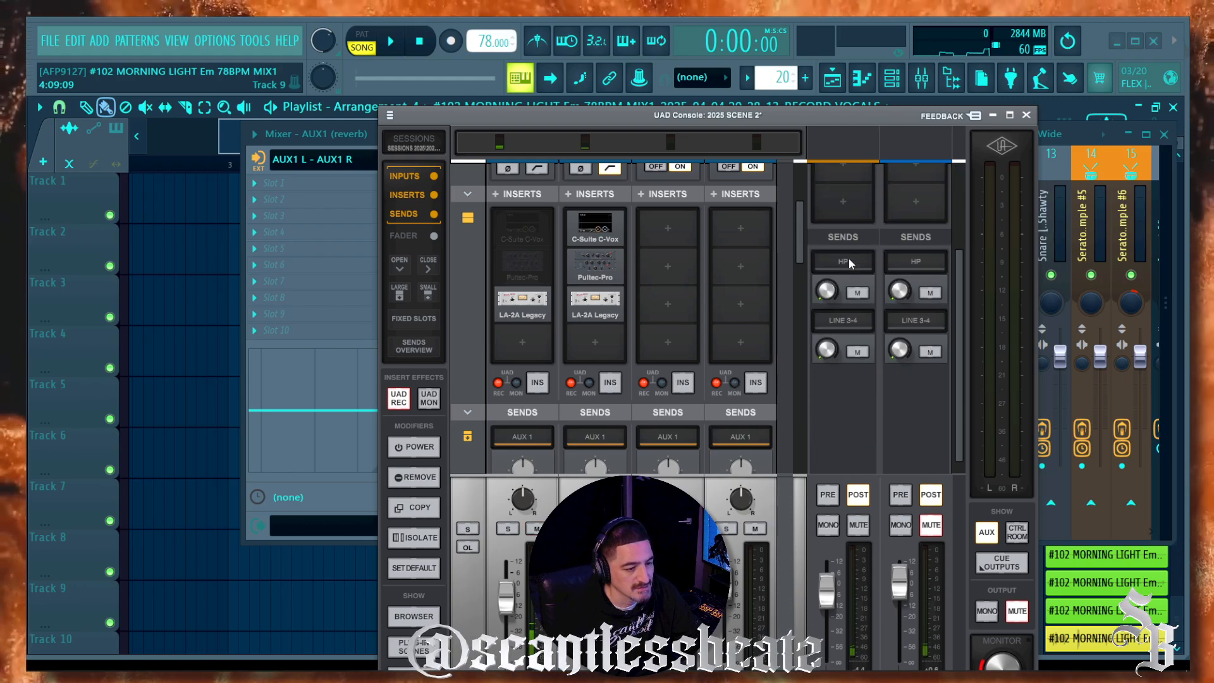
{"action": "scroll", "coordinate": [831, 365], "scroll_direction": "up", "scroll_amount": 3}
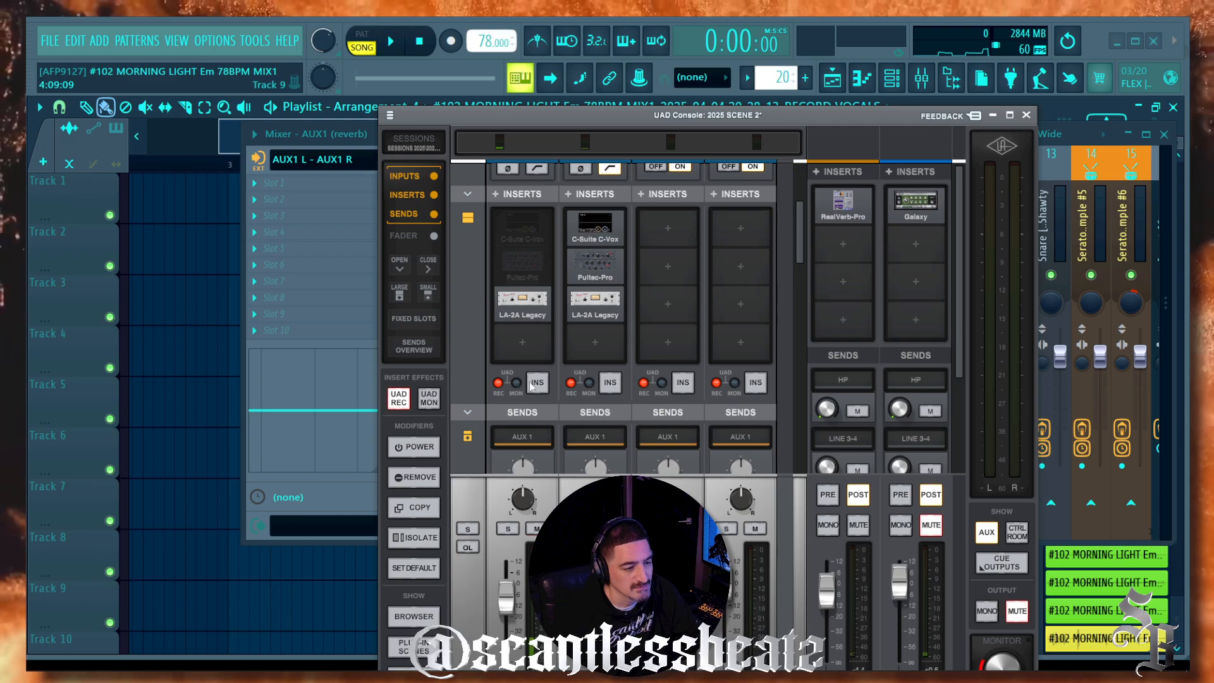
{"action": "scroll", "coordinate": [530, 387], "scroll_direction": "down", "scroll_amount": 6}
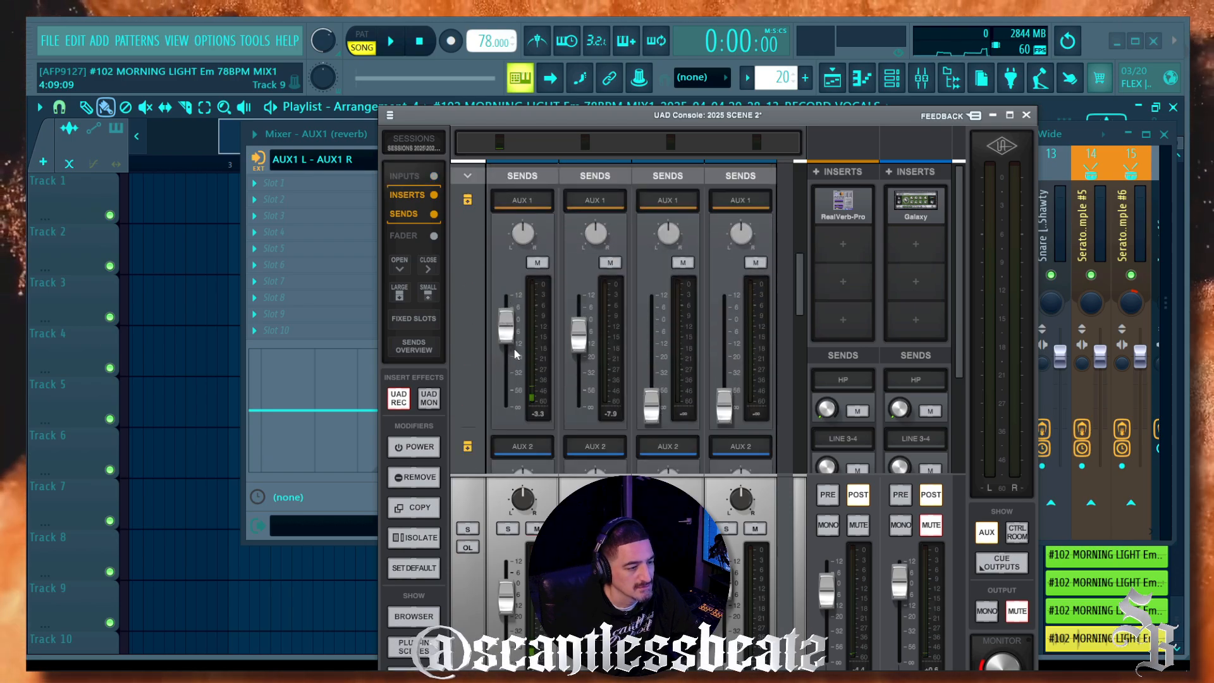
{"action": "scroll", "coordinate": [516, 354], "scroll_direction": "up", "scroll_amount": 1}
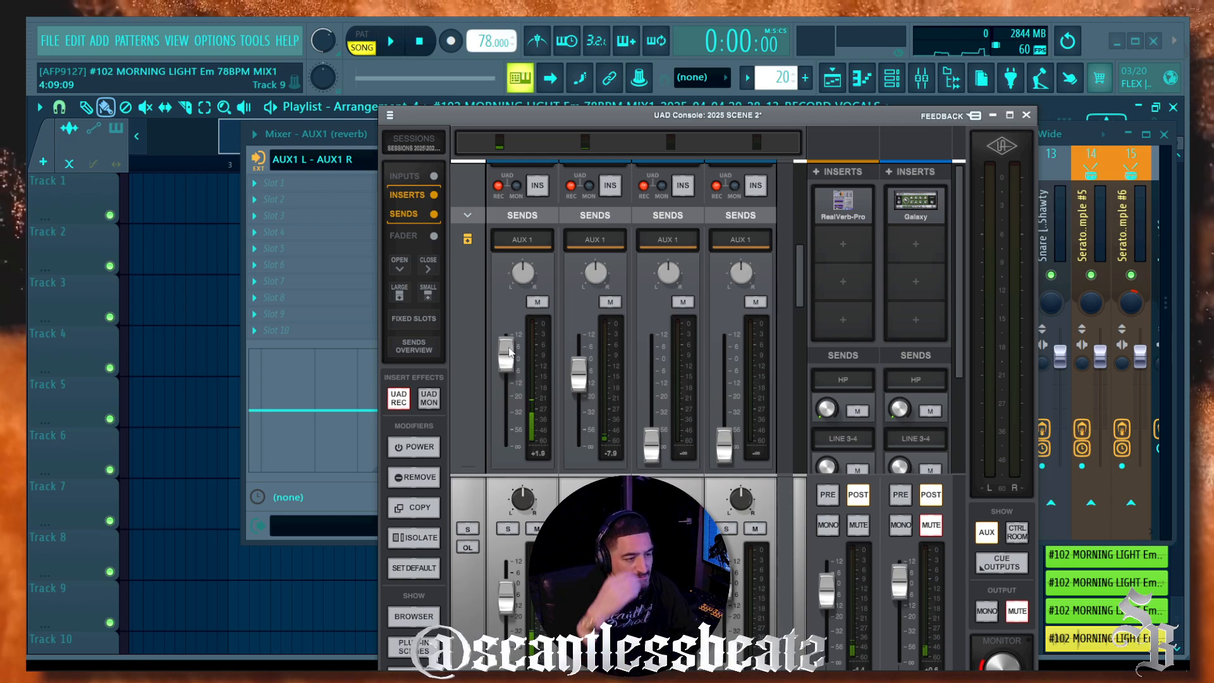
{"action": "left_click", "coordinate": [362, 140]}
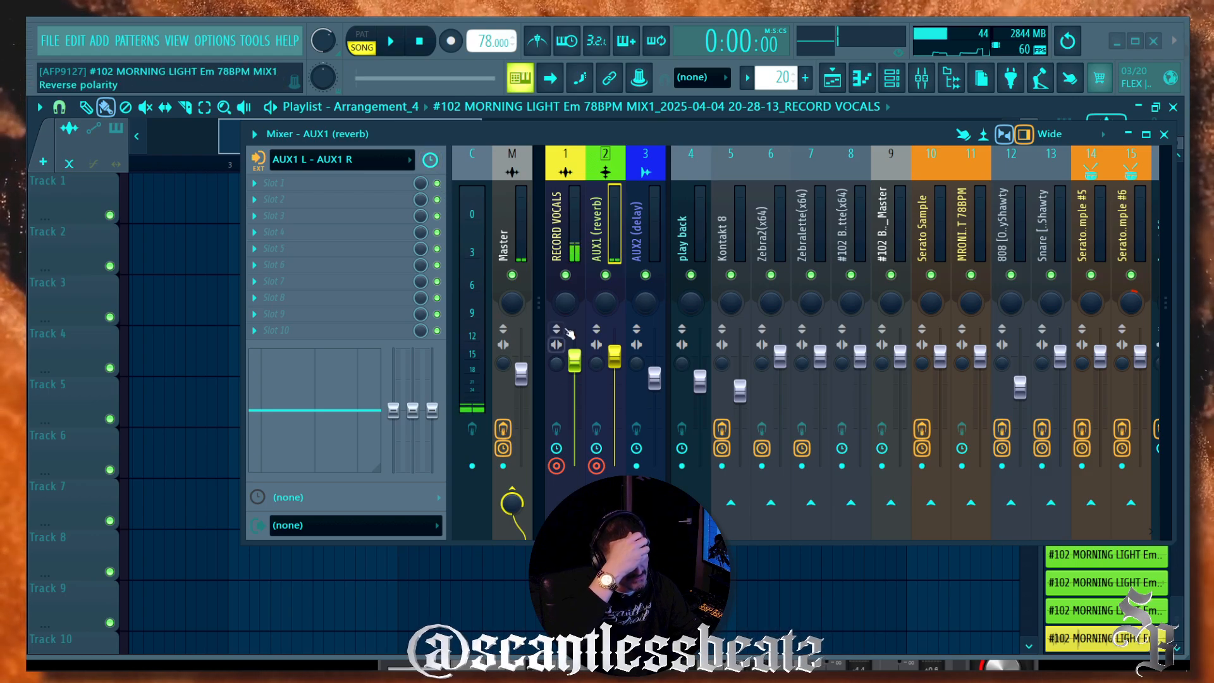
Step: Compare the inputs of RECORD VOCALS and AUX1 (reverb), ending back on RECORD VOCALS
{"action": "left_click", "coordinate": [547, 313]}
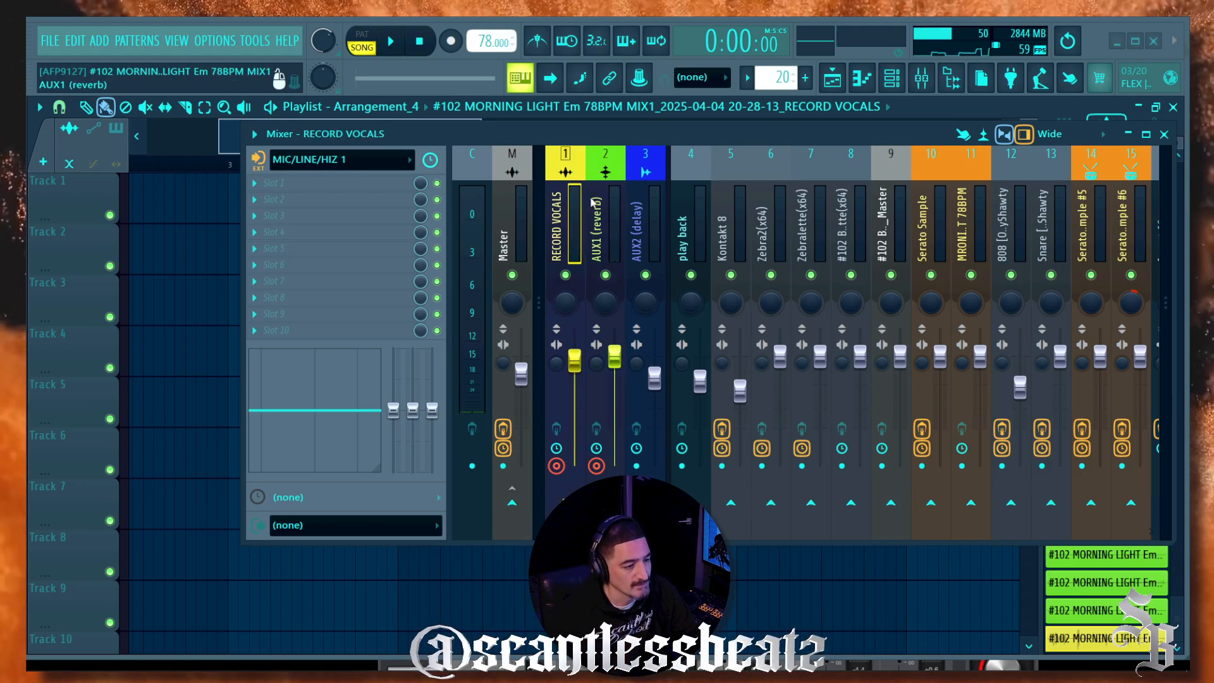
{"action": "left_click", "coordinate": [609, 229]}
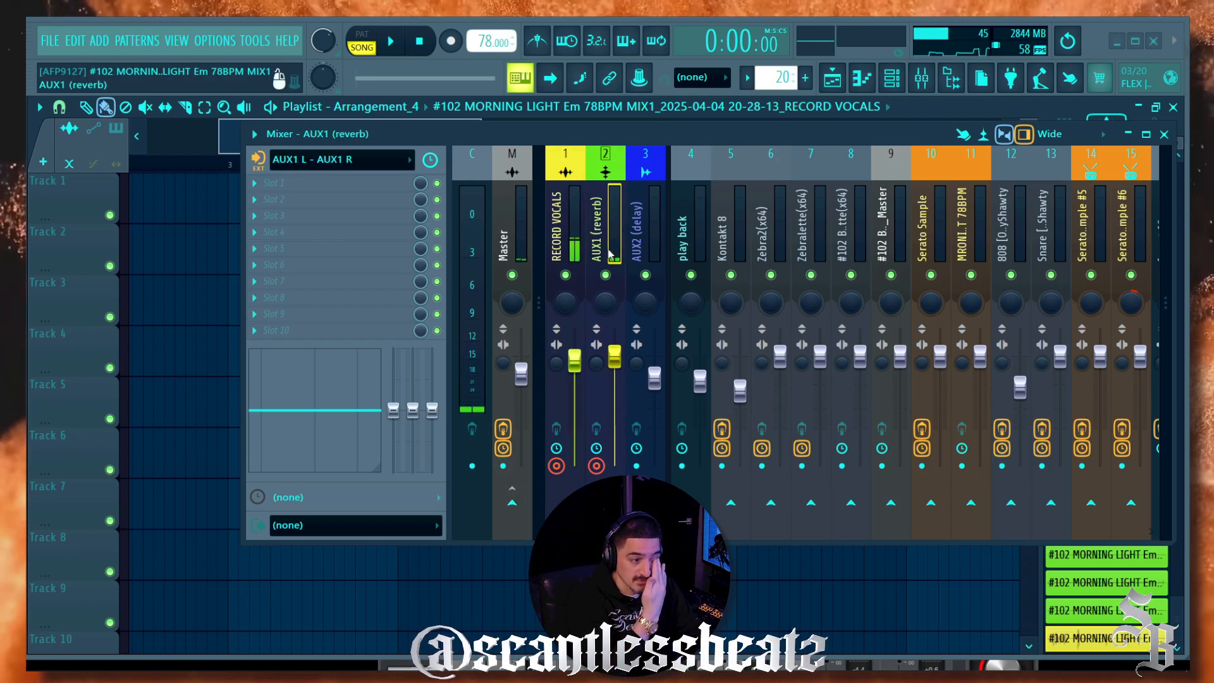
{"action": "left_click", "coordinate": [577, 253]}
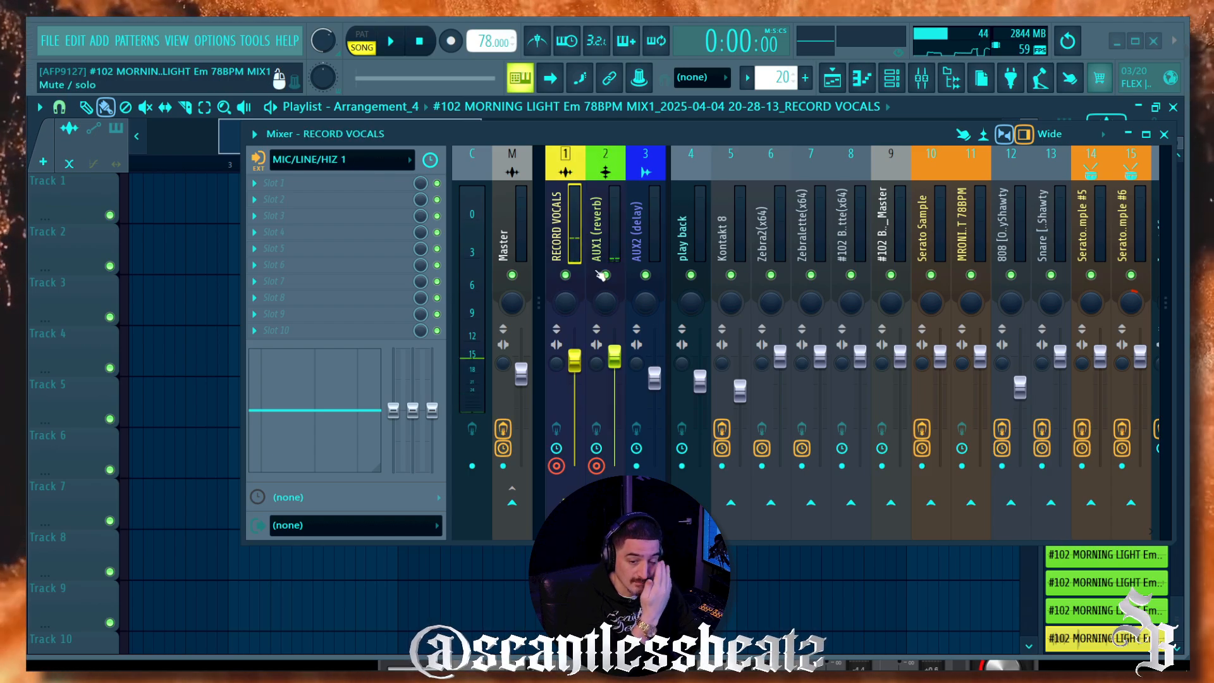
Step: Bring up UAD Console, mute Analog 1, and push its fader to about +2.9 dB
{"action": "mouse_move", "coordinate": [443, 668]}
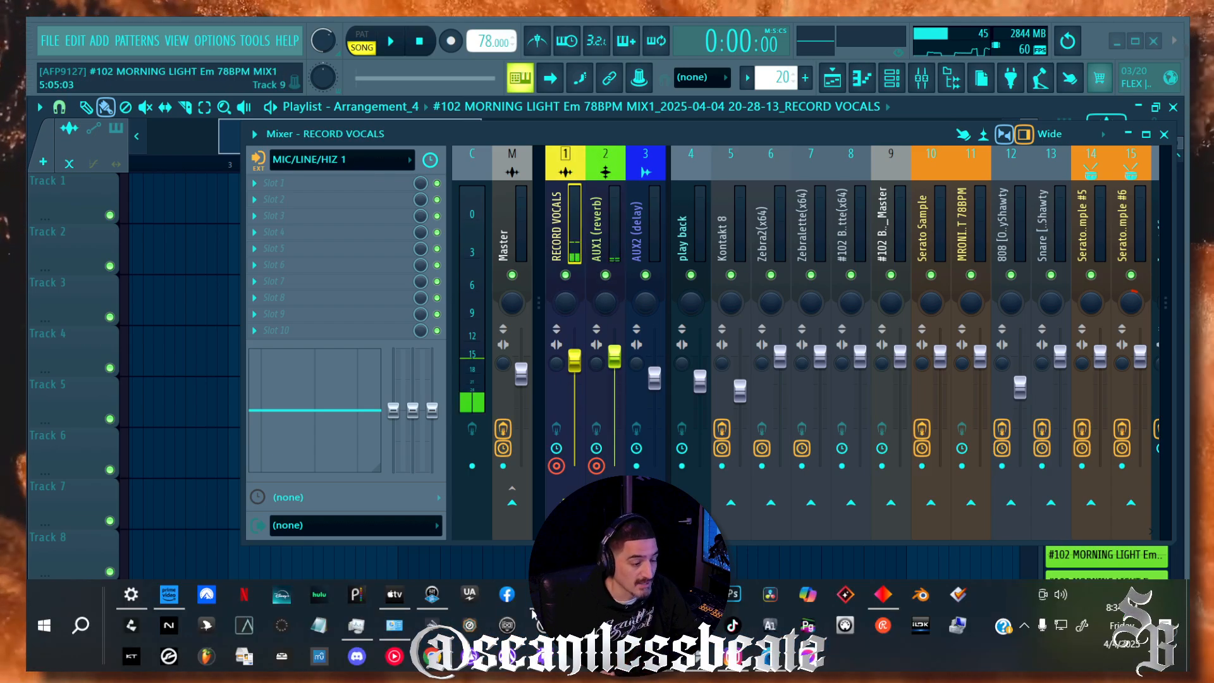
{"action": "left_click", "coordinate": [432, 595]}
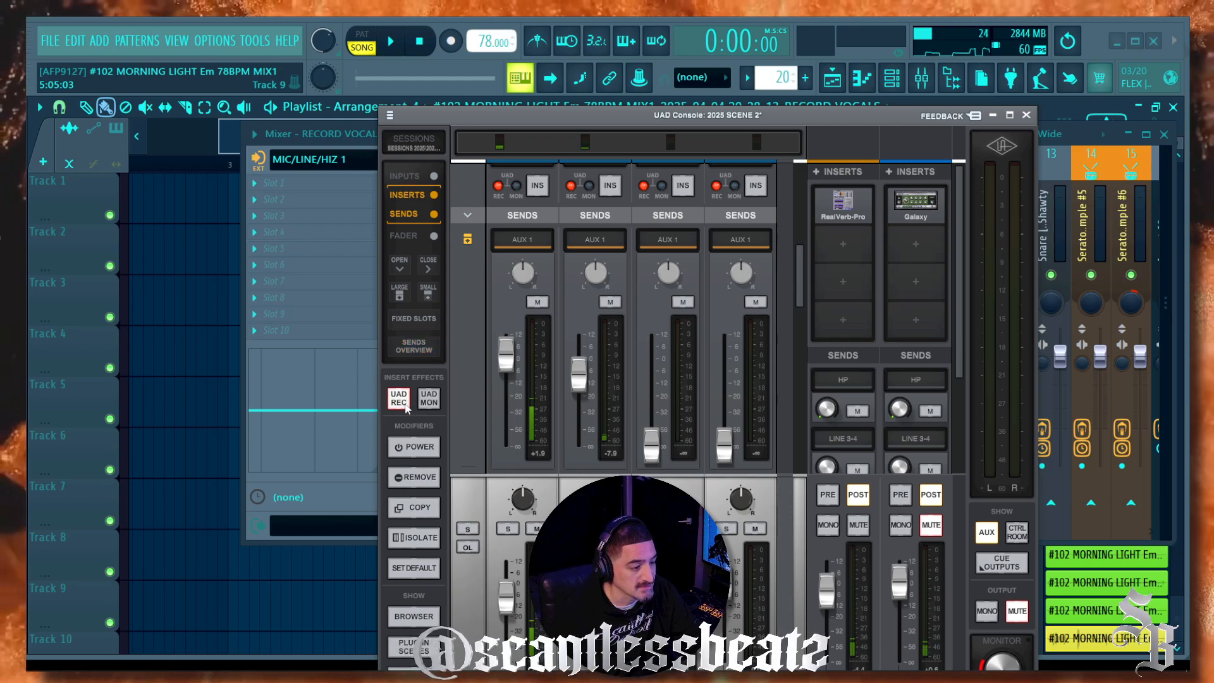
{"action": "left_click", "coordinate": [536, 529]}
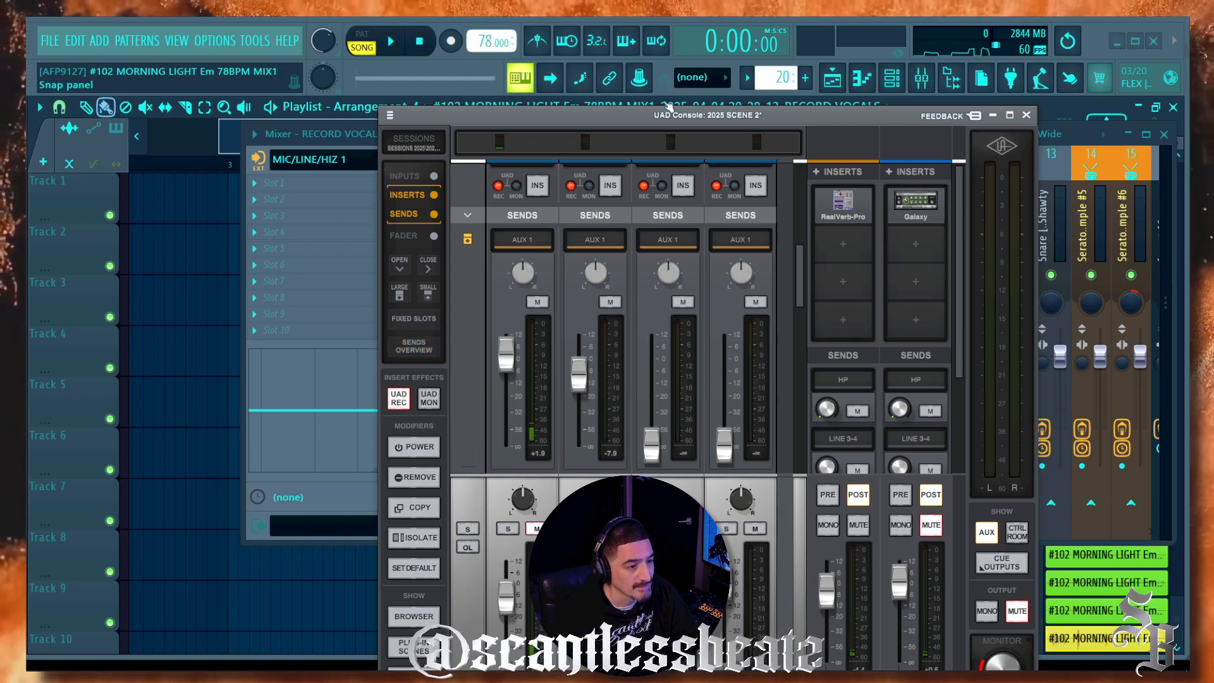
{"action": "left_click_drag", "start_coordinate": [544, 109], "coordinate": [501, 21]}
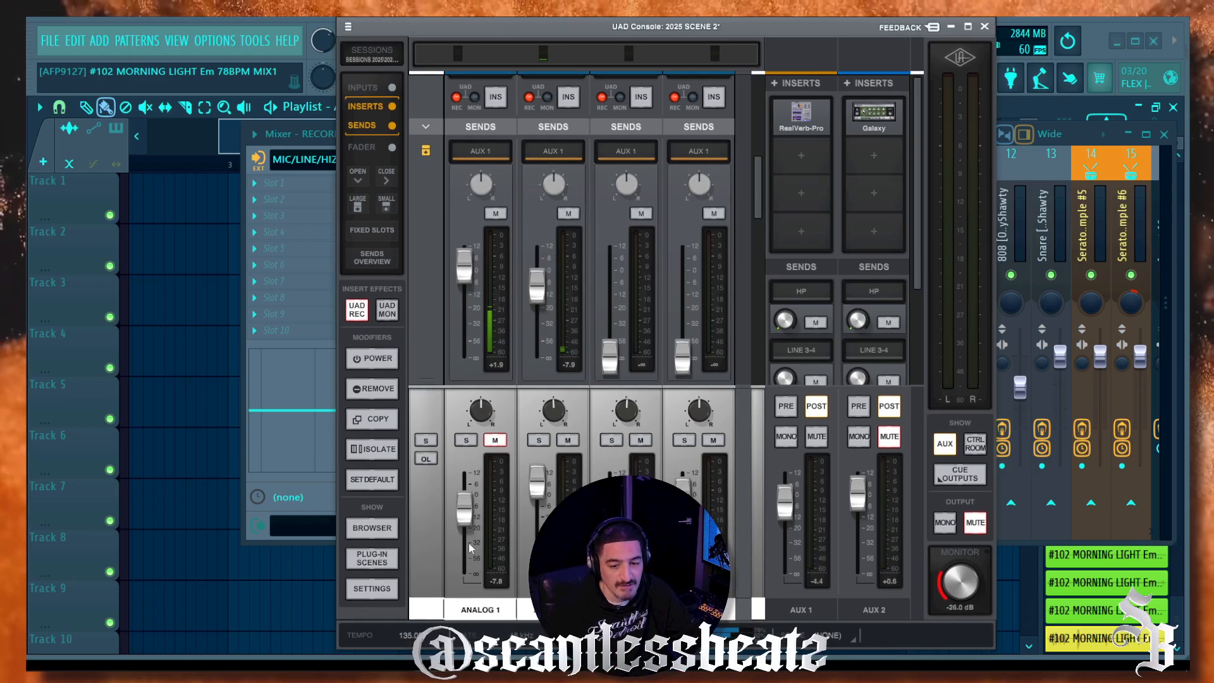
{"action": "left_click_drag", "start_coordinate": [462, 517], "coordinate": [465, 506]}
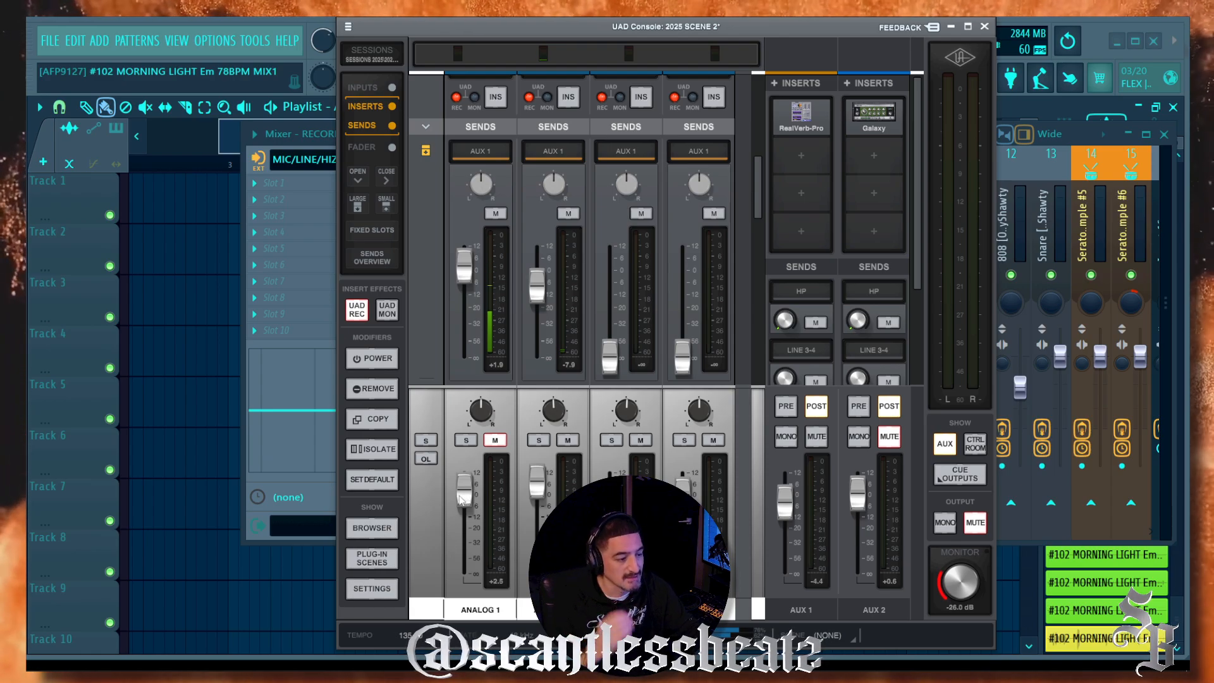
Step: Unmute Analog 1 and lower the console window to uncover FL Studio's mixer
{"action": "scroll", "coordinate": [464, 498], "scroll_direction": "up", "scroll_amount": 2}
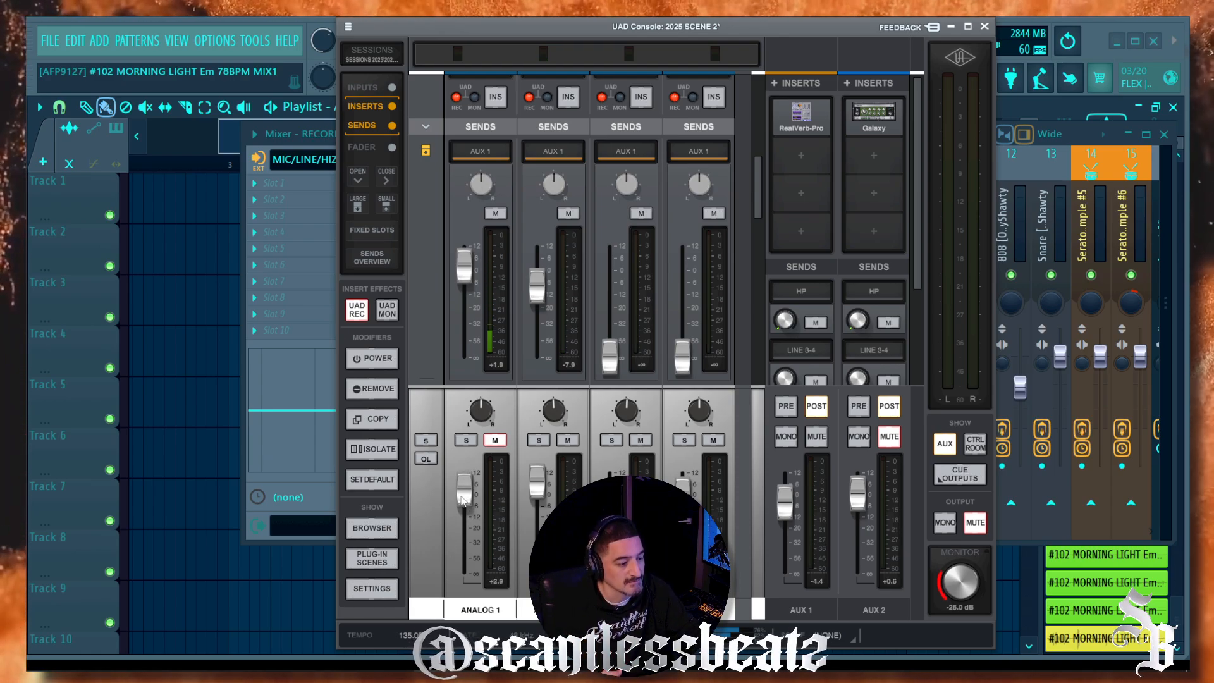
{"action": "left_click", "coordinate": [494, 441]}
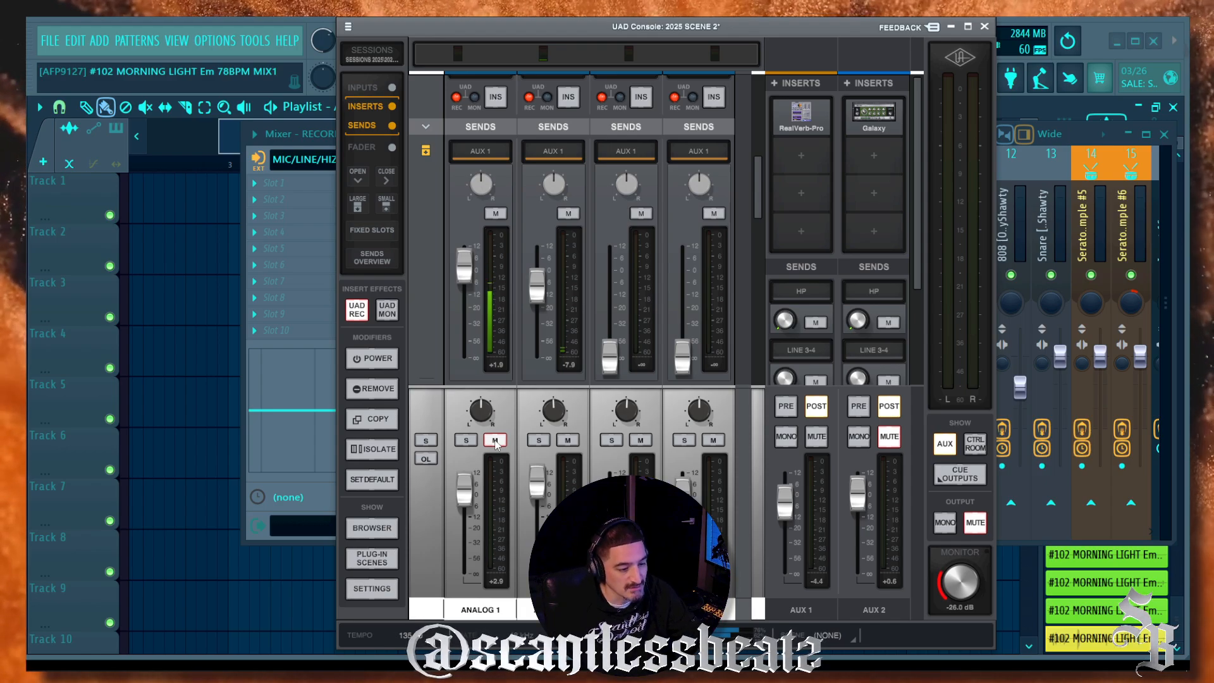
{"action": "left_click_drag", "start_coordinate": [541, 23], "coordinate": [511, 367]}
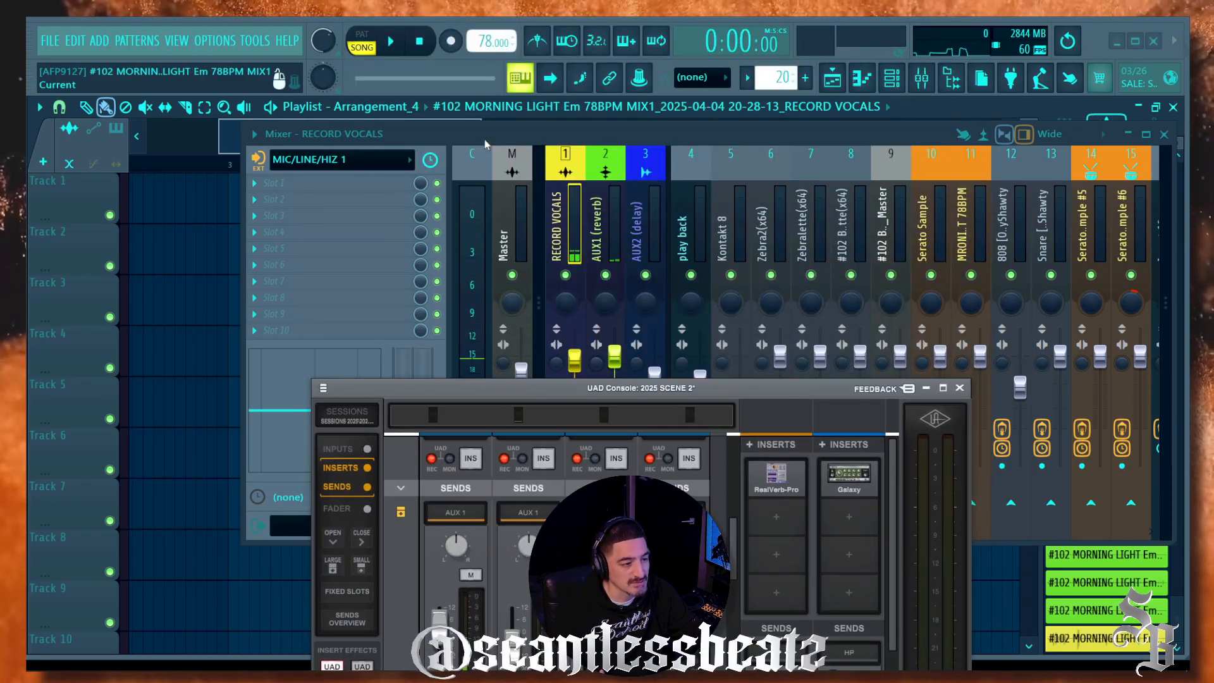
Step: Bring FL Studio's mixer forward, check both inserts, and keep AUX1 (reverb) armed to record
{"action": "left_click", "coordinate": [494, 133]}
{"action": "left_click", "coordinate": [591, 369]}
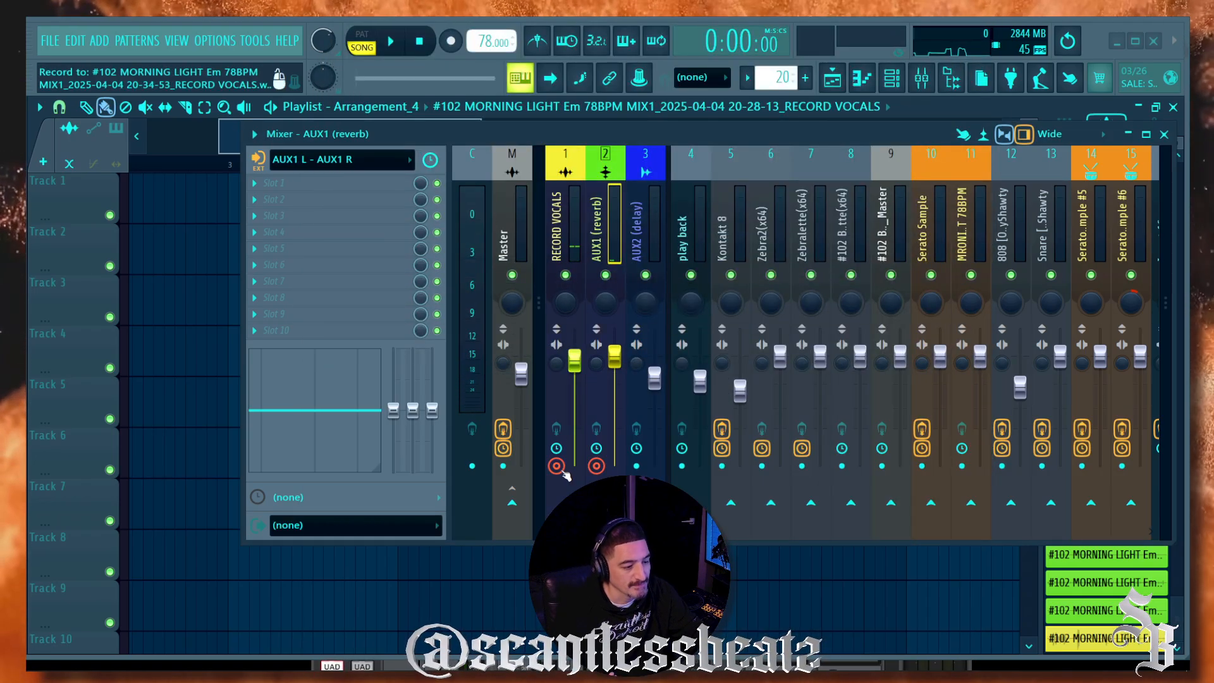
{"action": "left_click", "coordinate": [560, 446]}
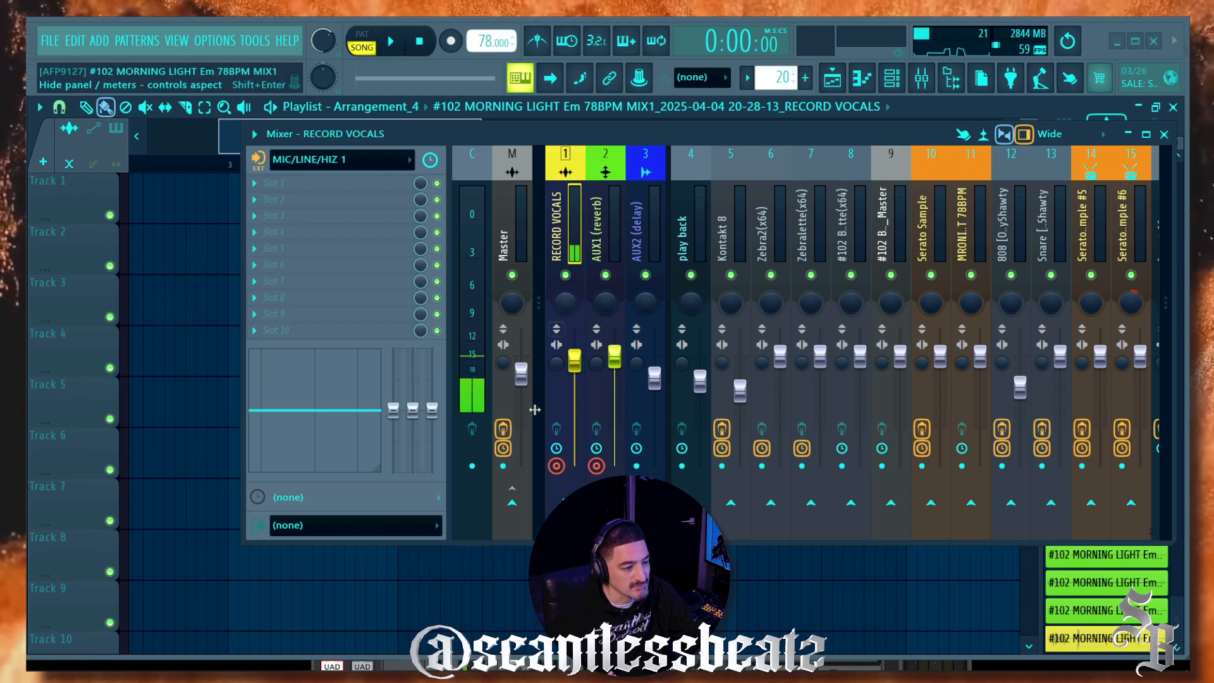
{"action": "left_click", "coordinate": [595, 223]}
{"action": "left_click", "coordinate": [556, 220]}
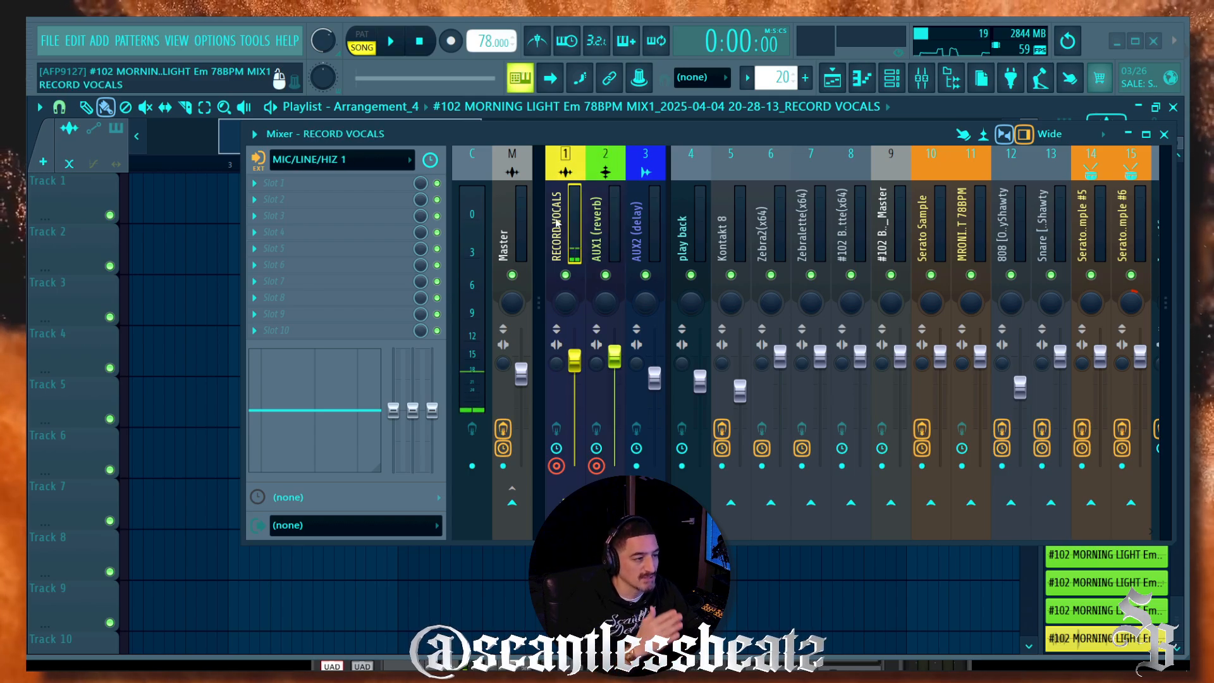
{"action": "left_click", "coordinate": [596, 225]}
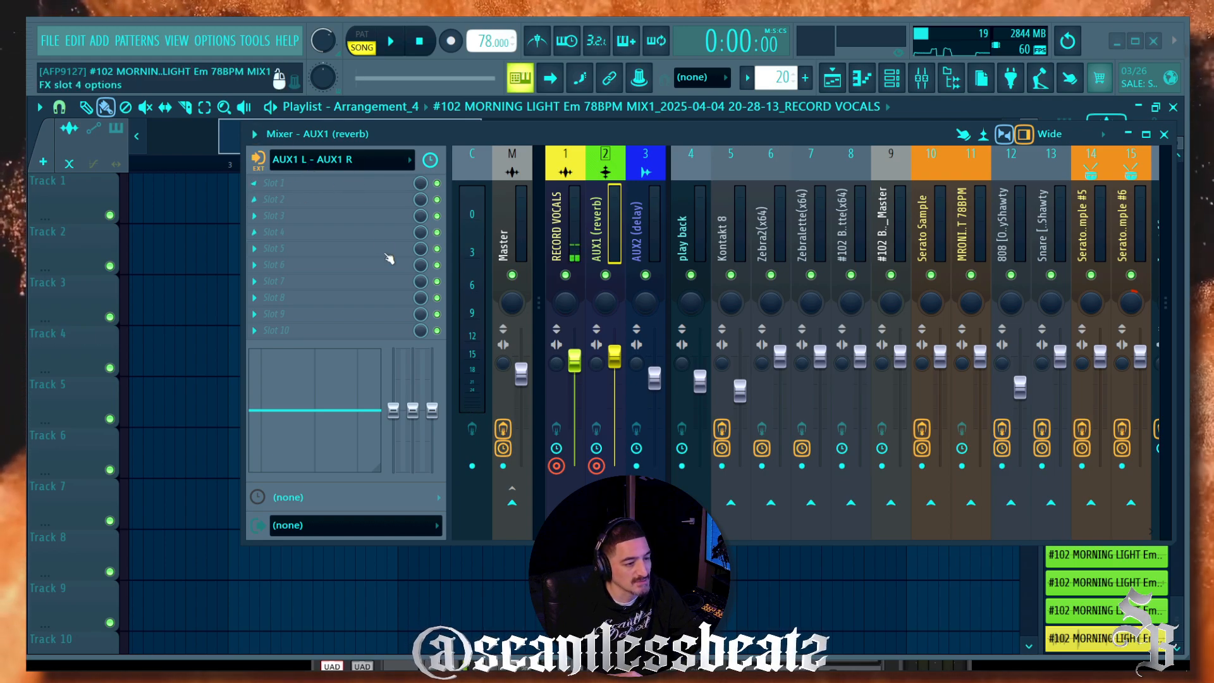
{"action": "left_click", "coordinate": [597, 449]}
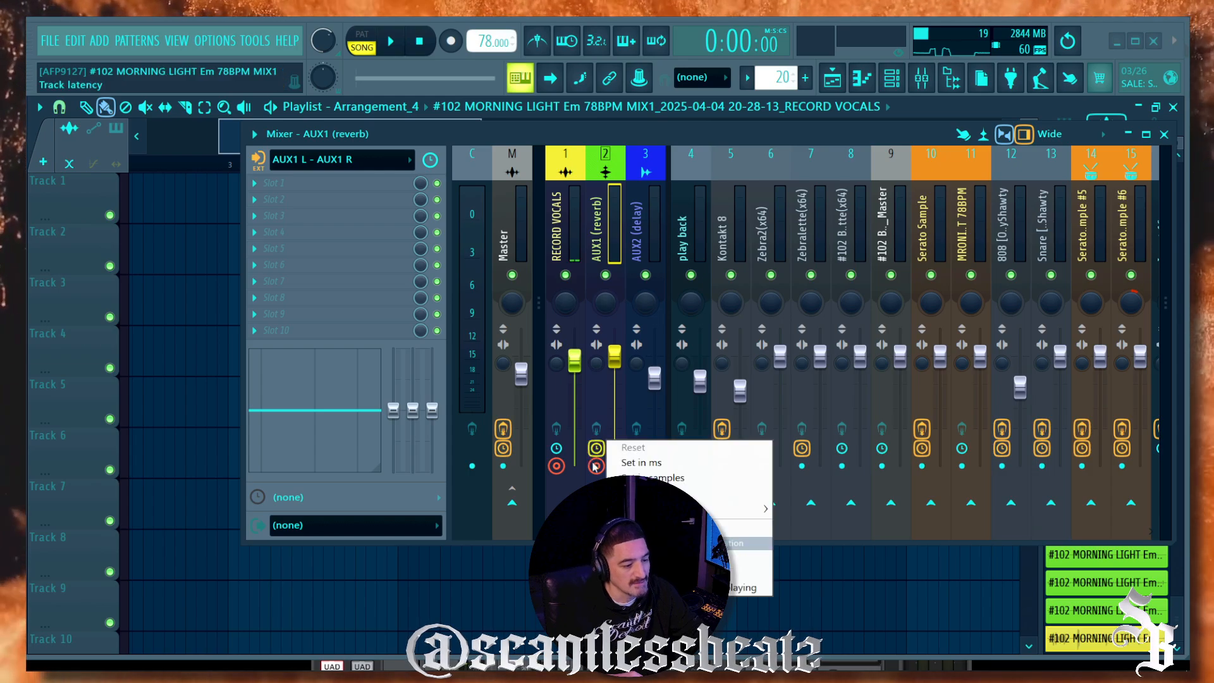
{"action": "left_click", "coordinate": [598, 467]}
{"action": "left_click", "coordinate": [598, 468]}
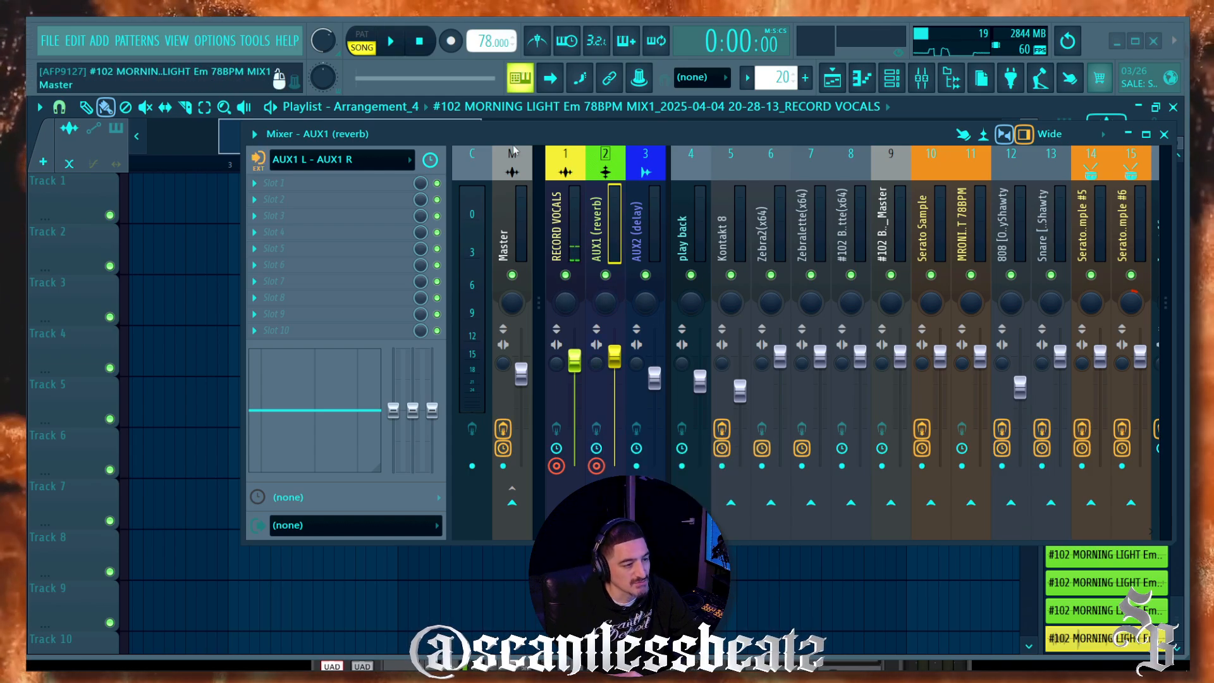
Step: Play from bar 1 and stop to capture RECORD VOCALS and AUX1 (reverb) clips on Tracks 1 and 2
{"action": "left_click_drag", "start_coordinate": [499, 134], "coordinate": [446, 313]}
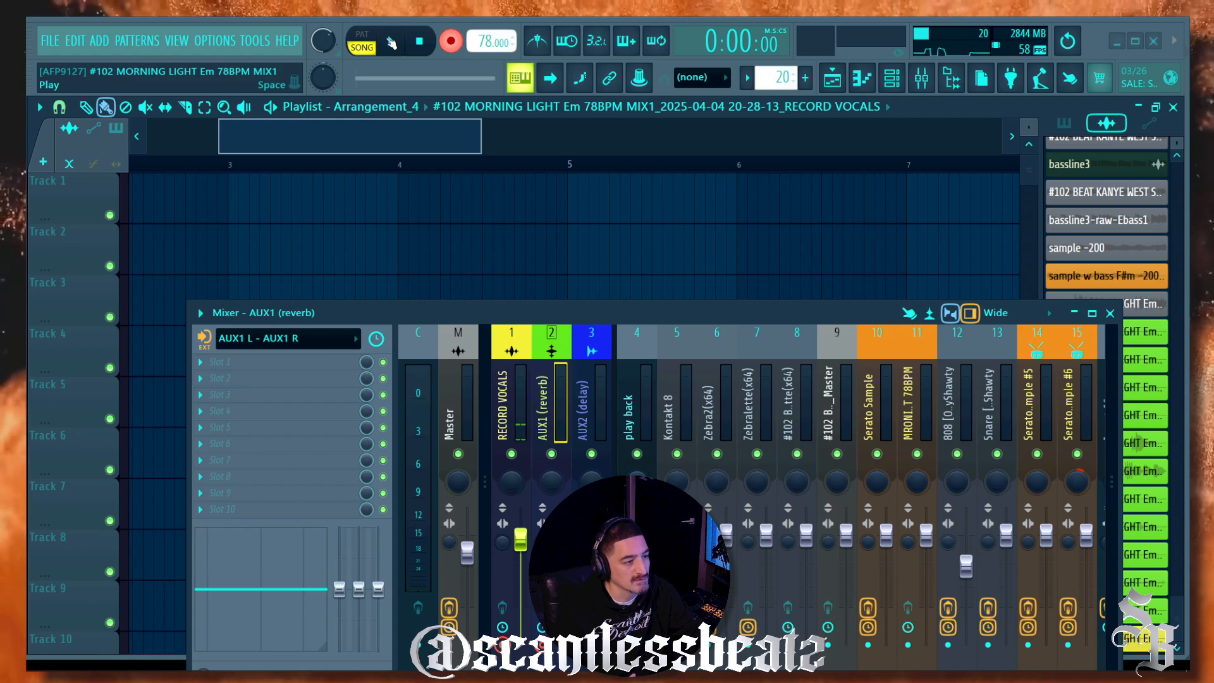
{"action": "left_click_drag", "start_coordinate": [353, 148], "coordinate": [118, 179]}
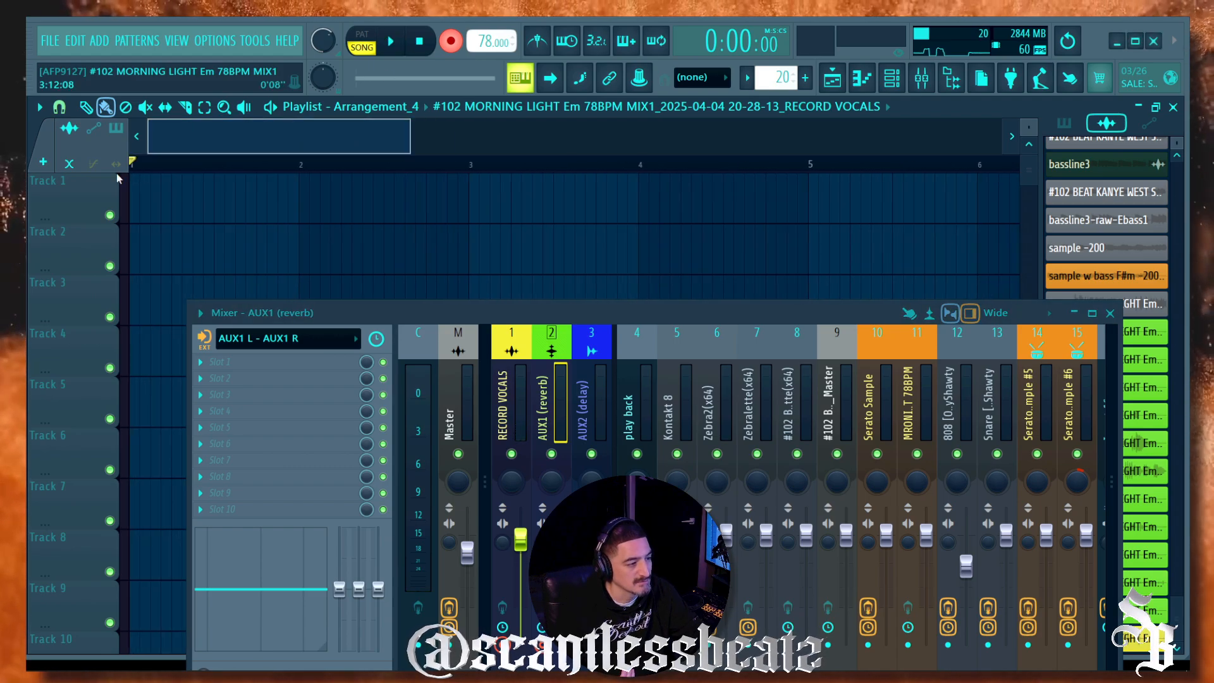
{"action": "left_click", "coordinate": [392, 41]}
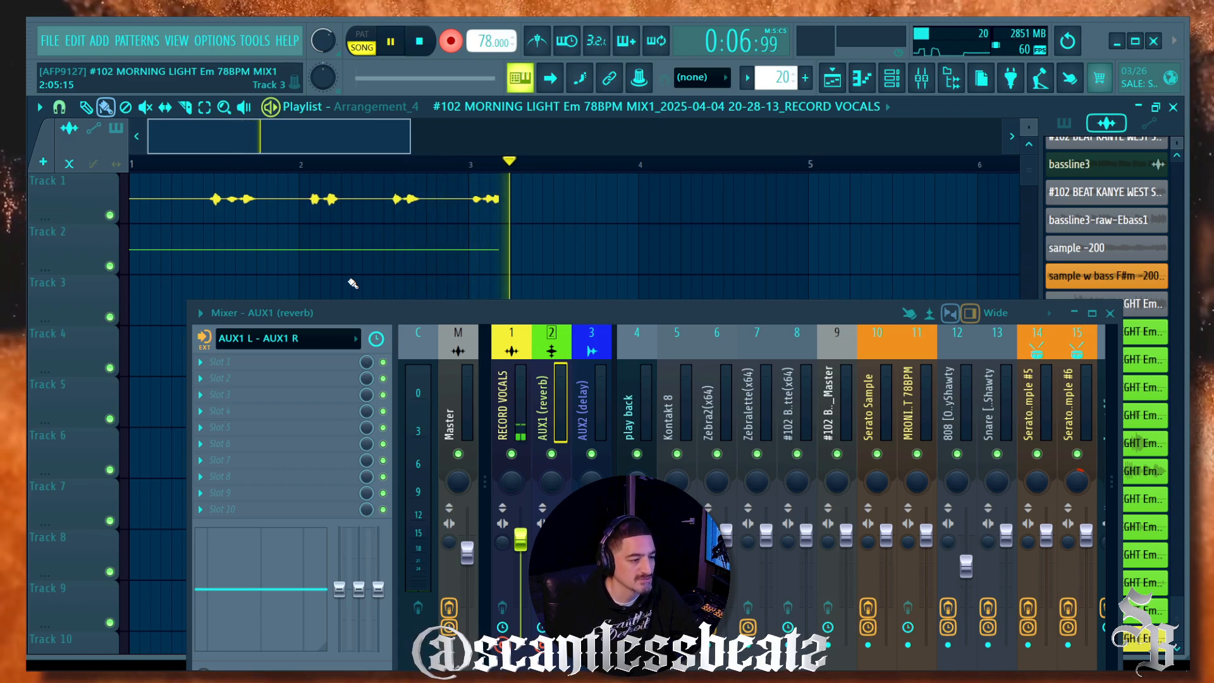
{"action": "left_click", "coordinate": [420, 42]}
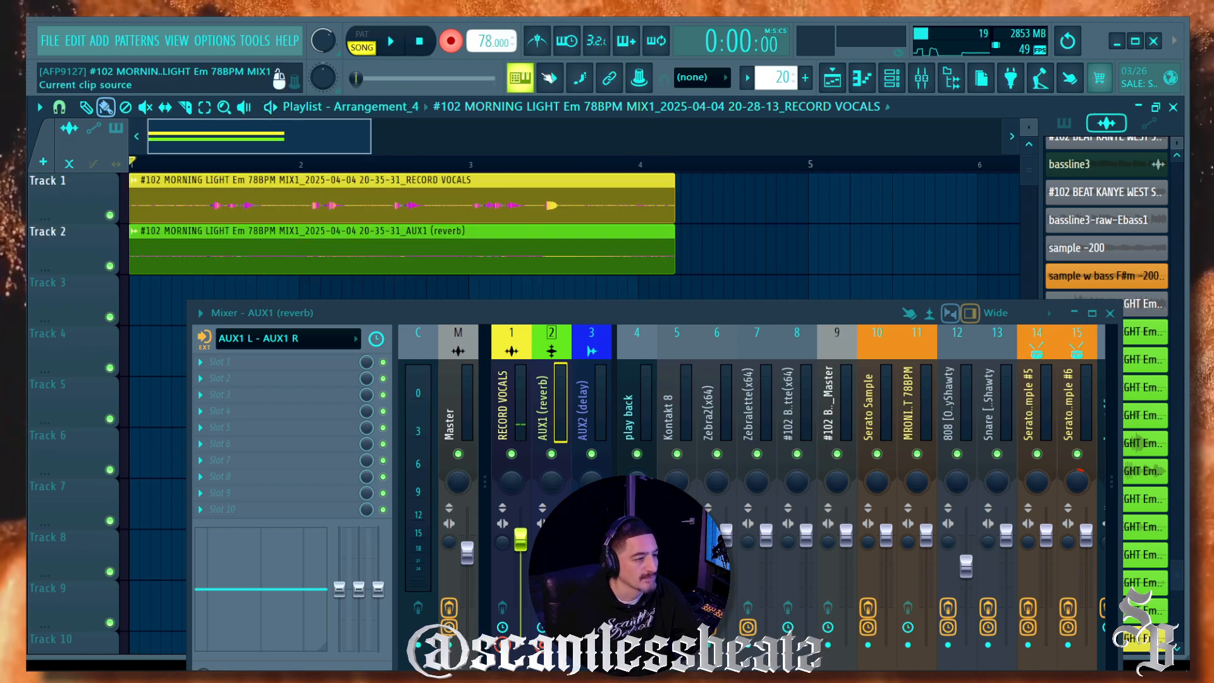
Step: Choose Steinberg built-in ASIO Driver as the device in Audio settings, then close Settings
{"action": "left_click", "coordinate": [217, 41]}
{"action": "left_click", "coordinate": [226, 92]}
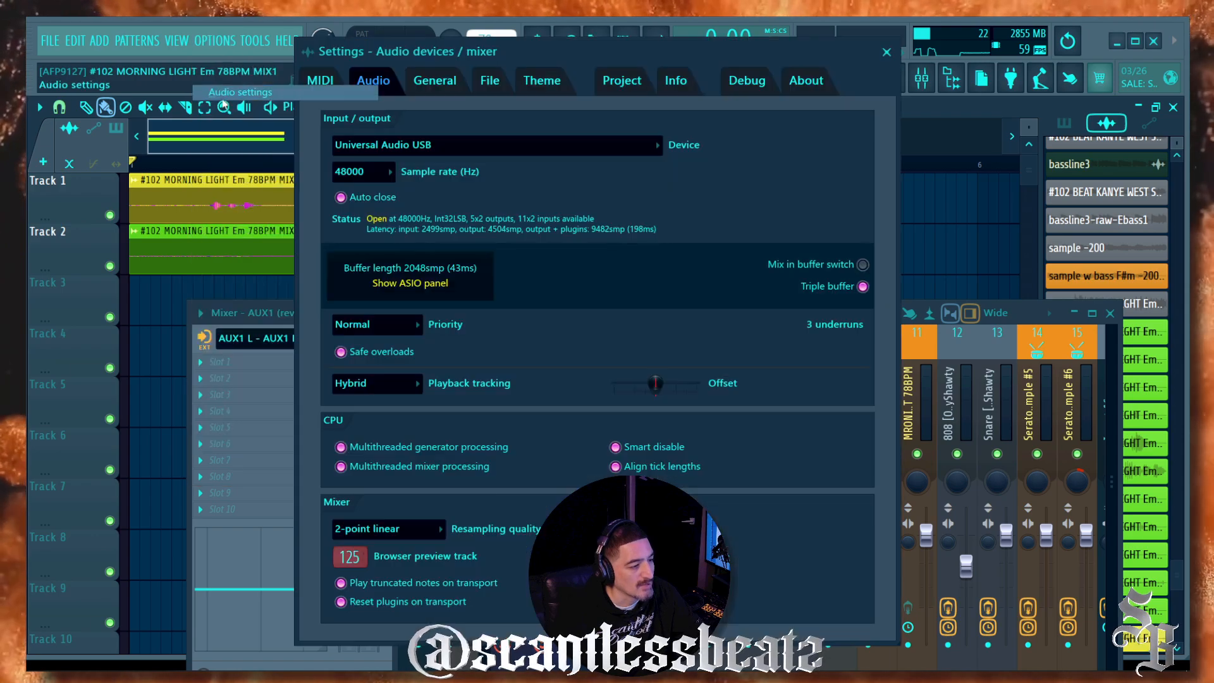
{"action": "left_click", "coordinate": [456, 145]}
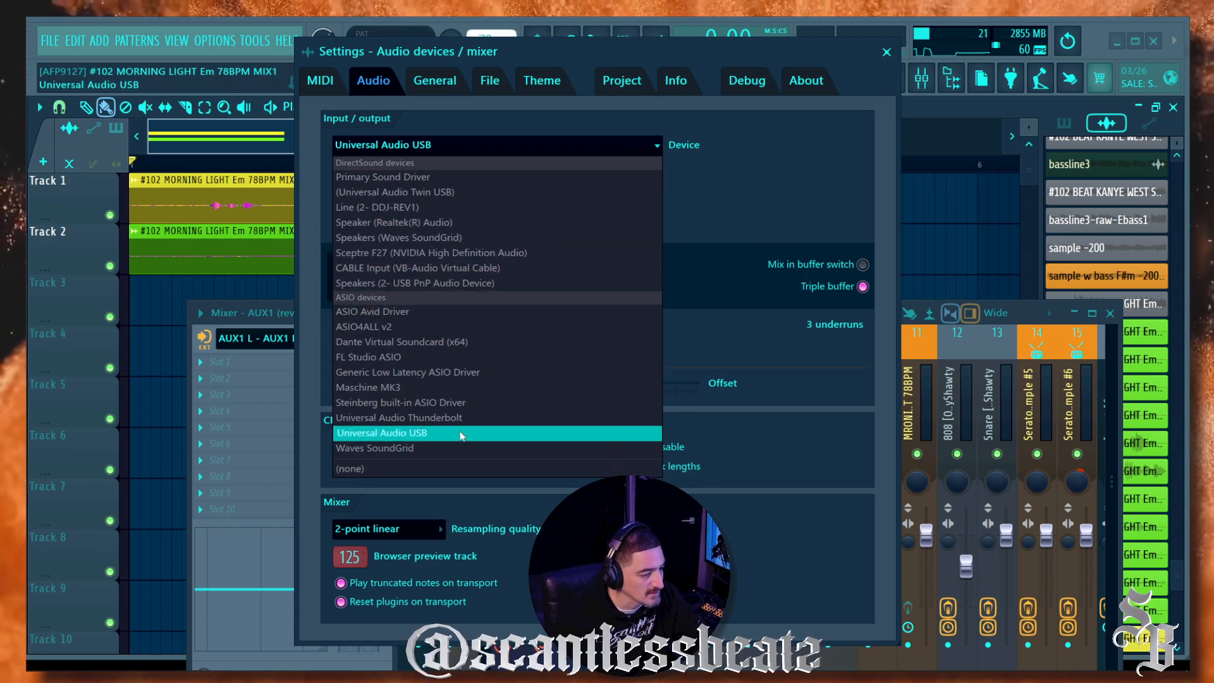
{"action": "left_click", "coordinate": [456, 403]}
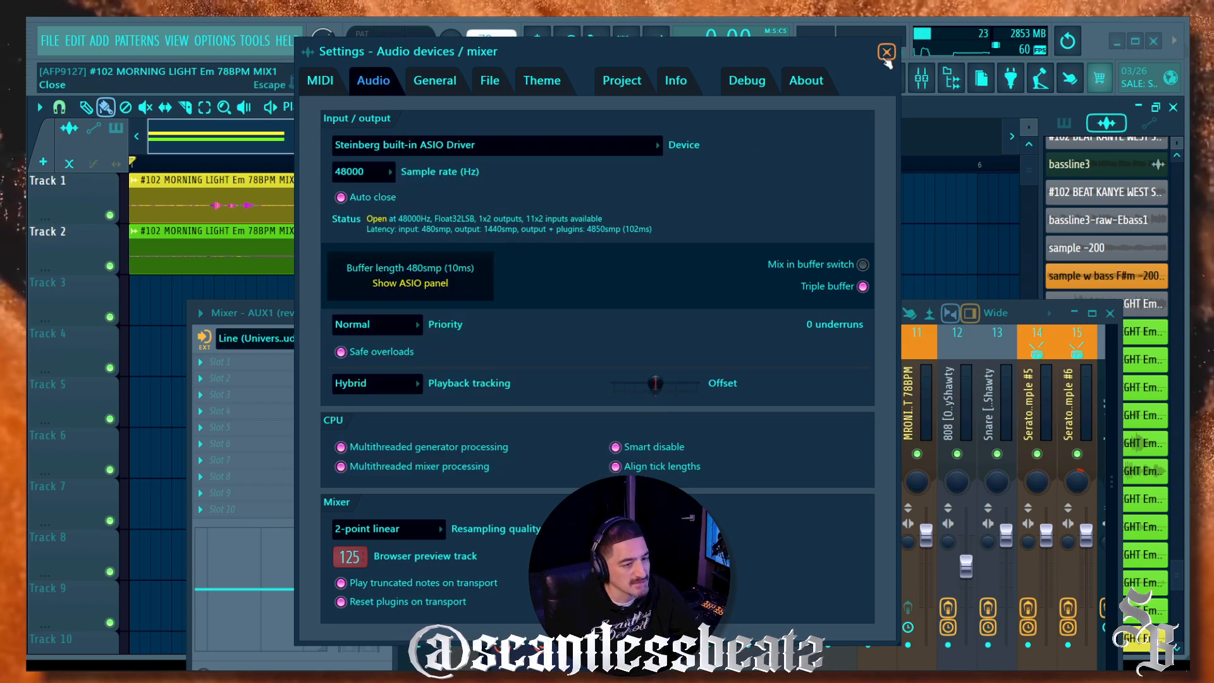
{"action": "left_click", "coordinate": [886, 54]}
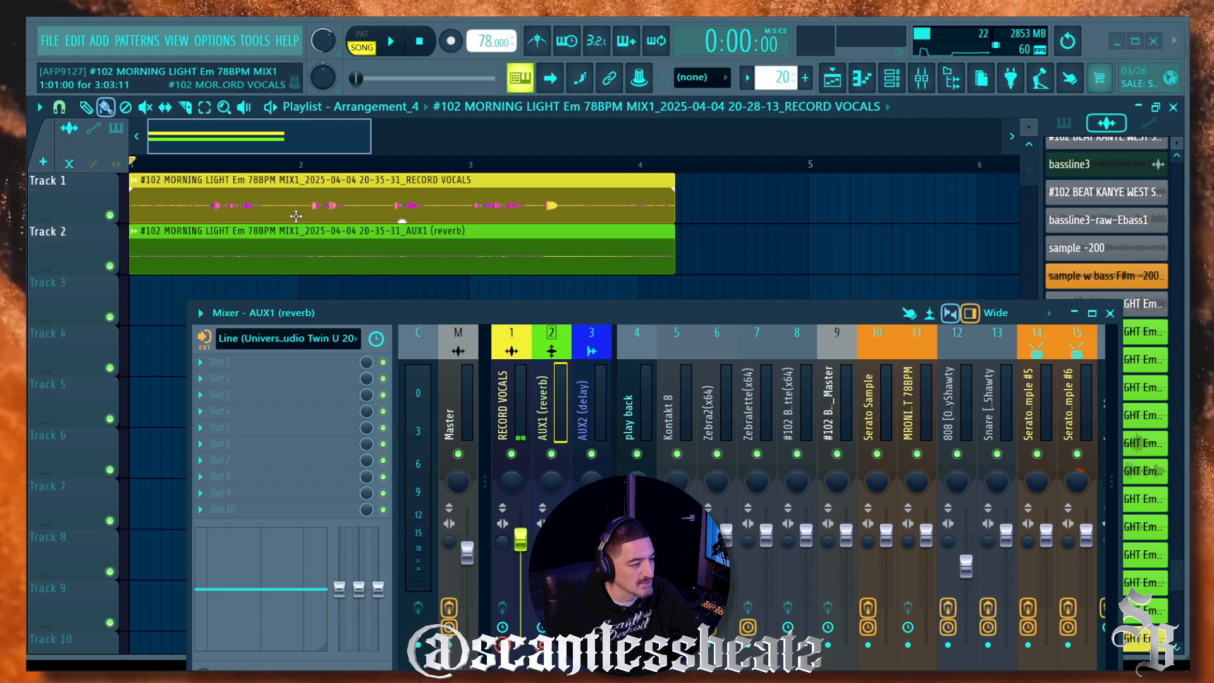
Step: Tick Normalize on the AUX1 (reverb) clip and set its TRACK to 4, play back
{"action": "double_click", "coordinate": [286, 241]}
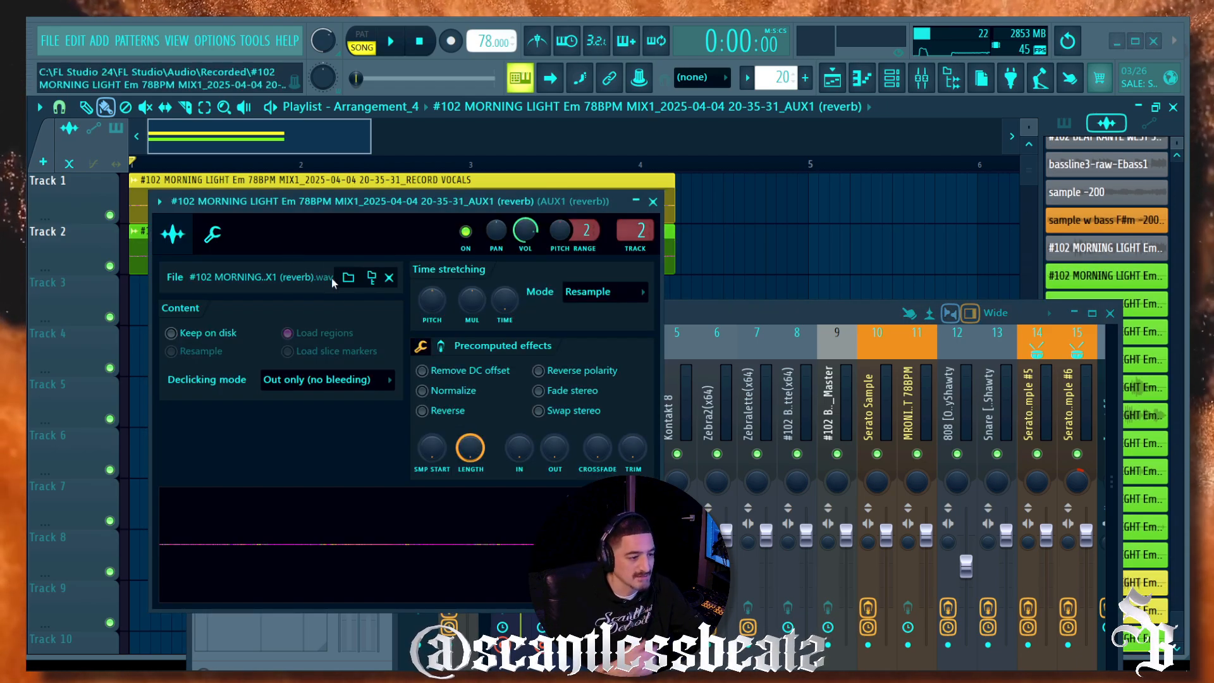
{"action": "left_click_drag", "start_coordinate": [350, 202], "coordinate": [316, 154]}
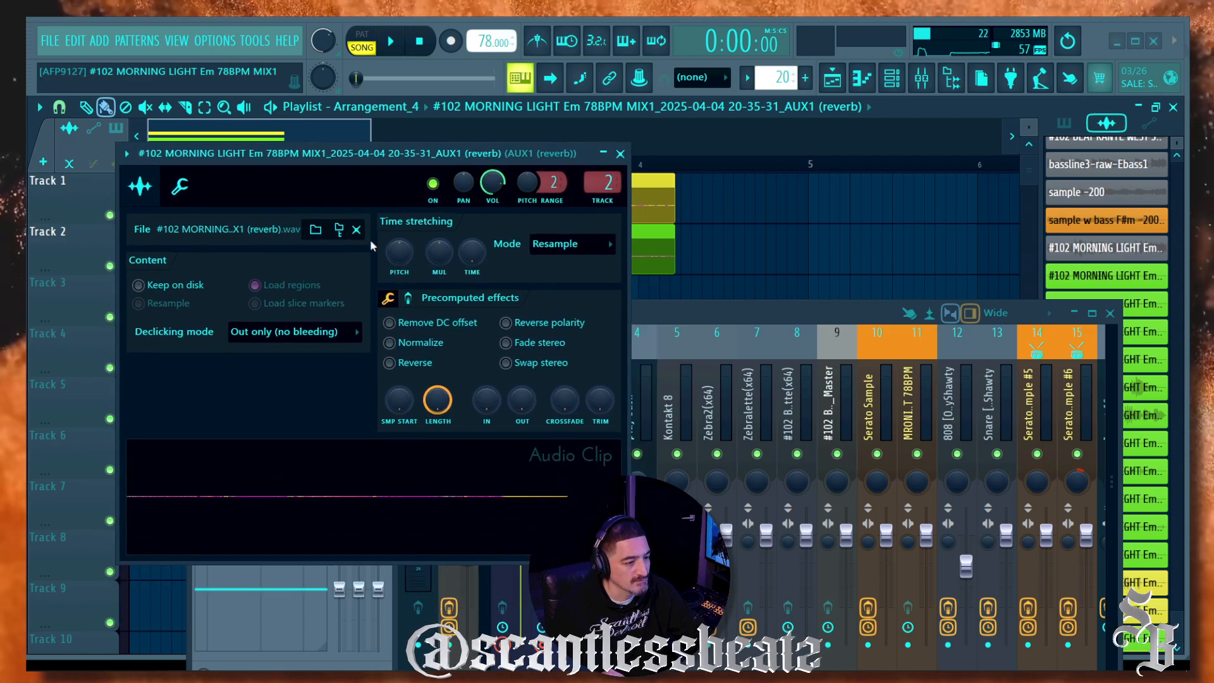
{"action": "left_click", "coordinate": [398, 347]}
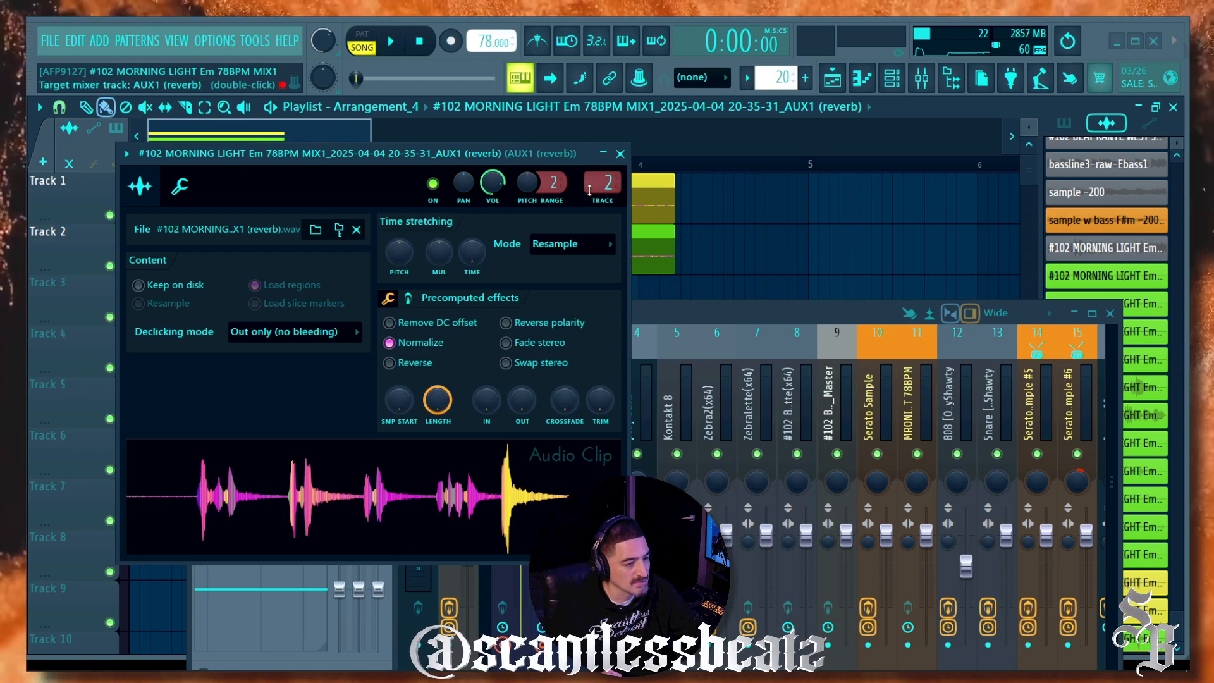
{"action": "left_click_drag", "start_coordinate": [588, 171], "coordinate": [464, 128]}
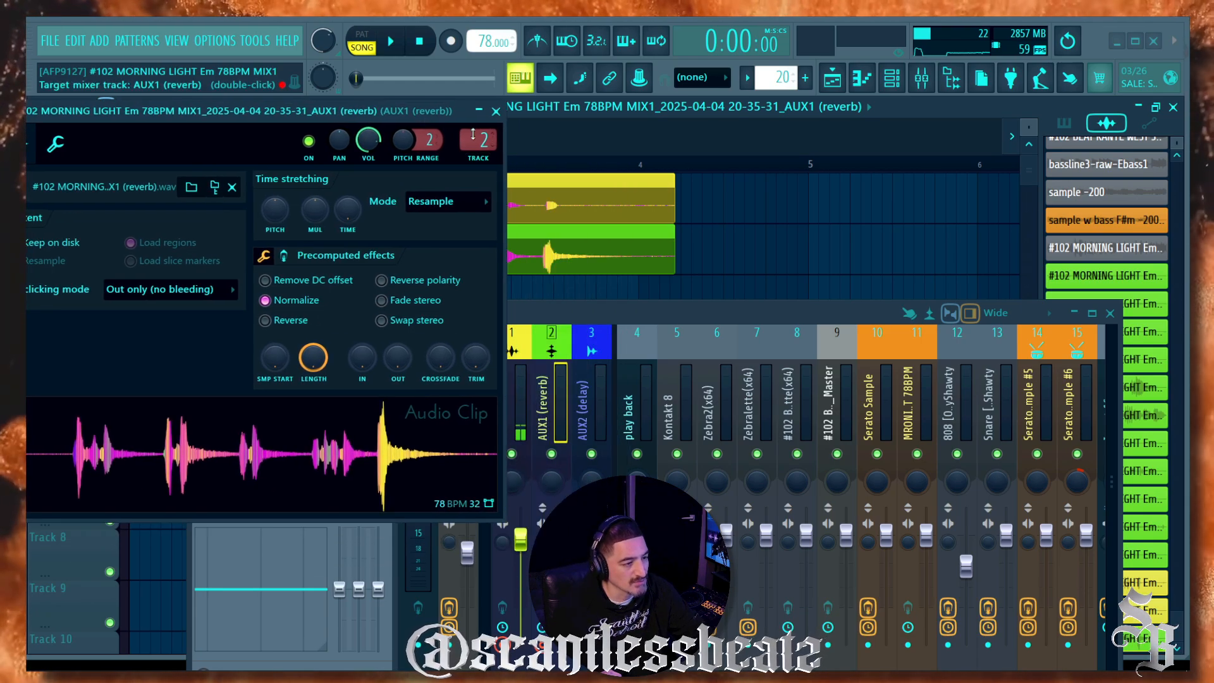
{"action": "left_click_drag", "start_coordinate": [556, 314], "coordinate": [727, 175]}
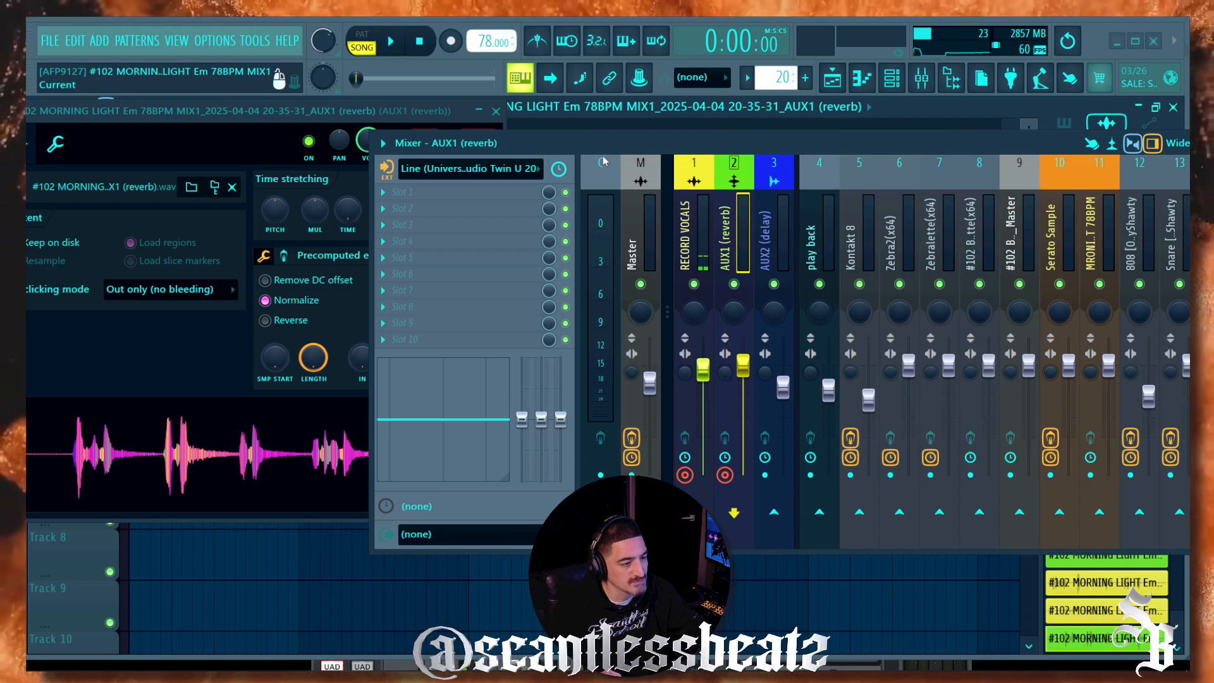
{"action": "left_click_drag", "start_coordinate": [589, 181], "coordinate": [544, 266]}
{"action": "left_click_drag", "start_coordinate": [478, 140], "coordinate": [478, 130]}
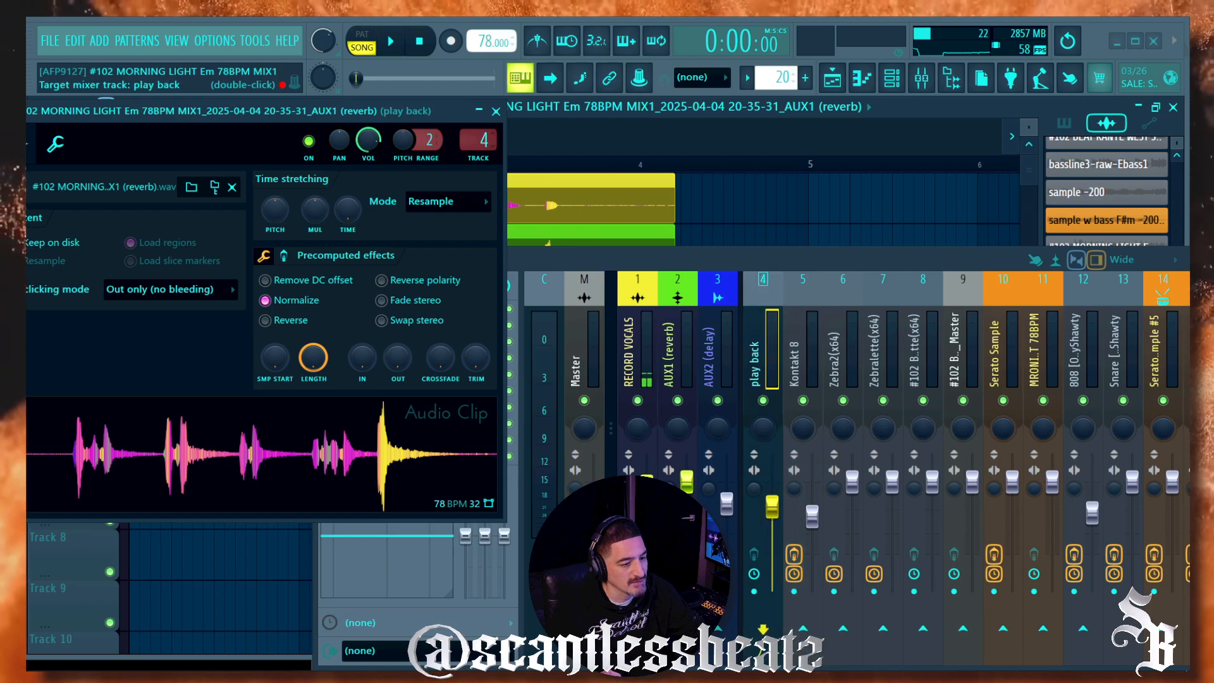
{"action": "left_click", "coordinate": [400, 201]}
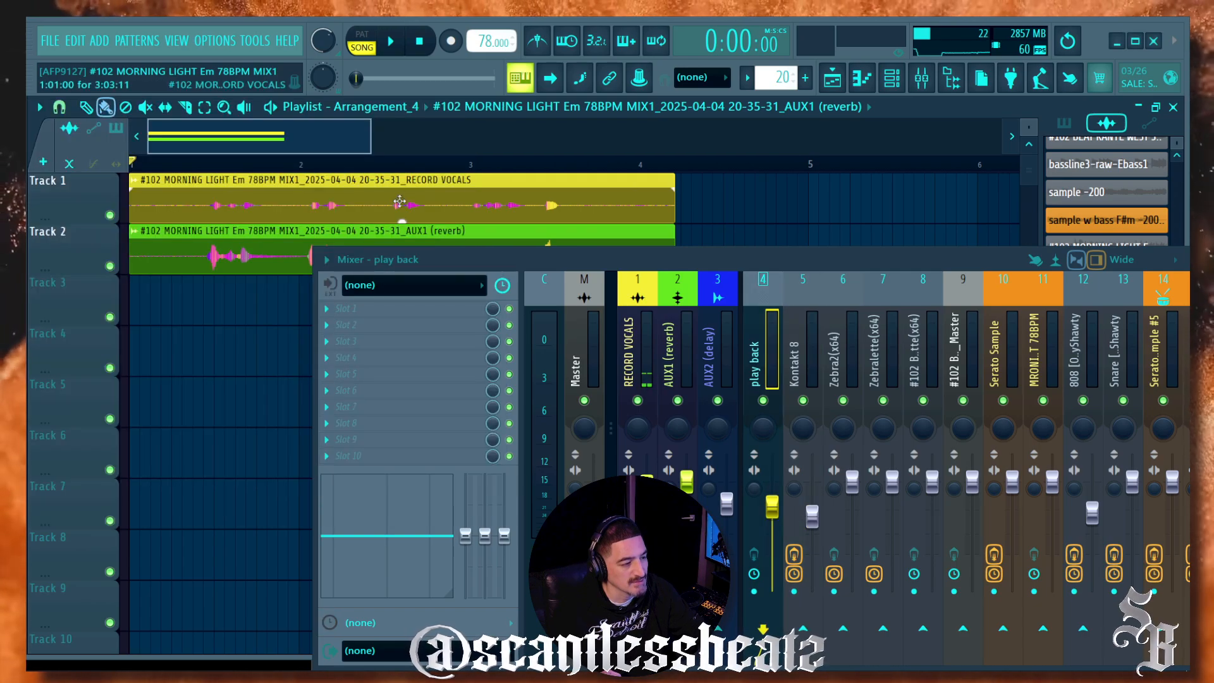
Step: Link the RECORD VOCALS clip to empty Insert 21 and move that insert to mixer position 4
{"action": "double_click", "coordinate": [334, 205]}
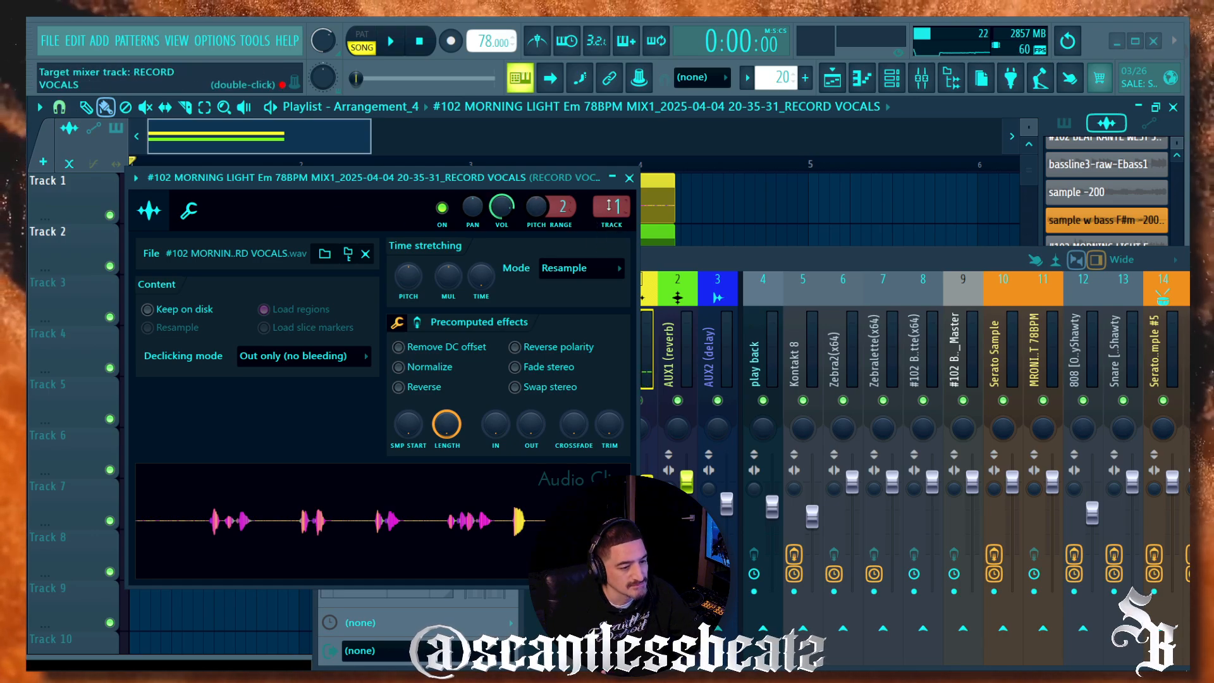
{"action": "scroll", "coordinate": [867, 358], "scroll_direction": "down", "scroll_amount": 6}
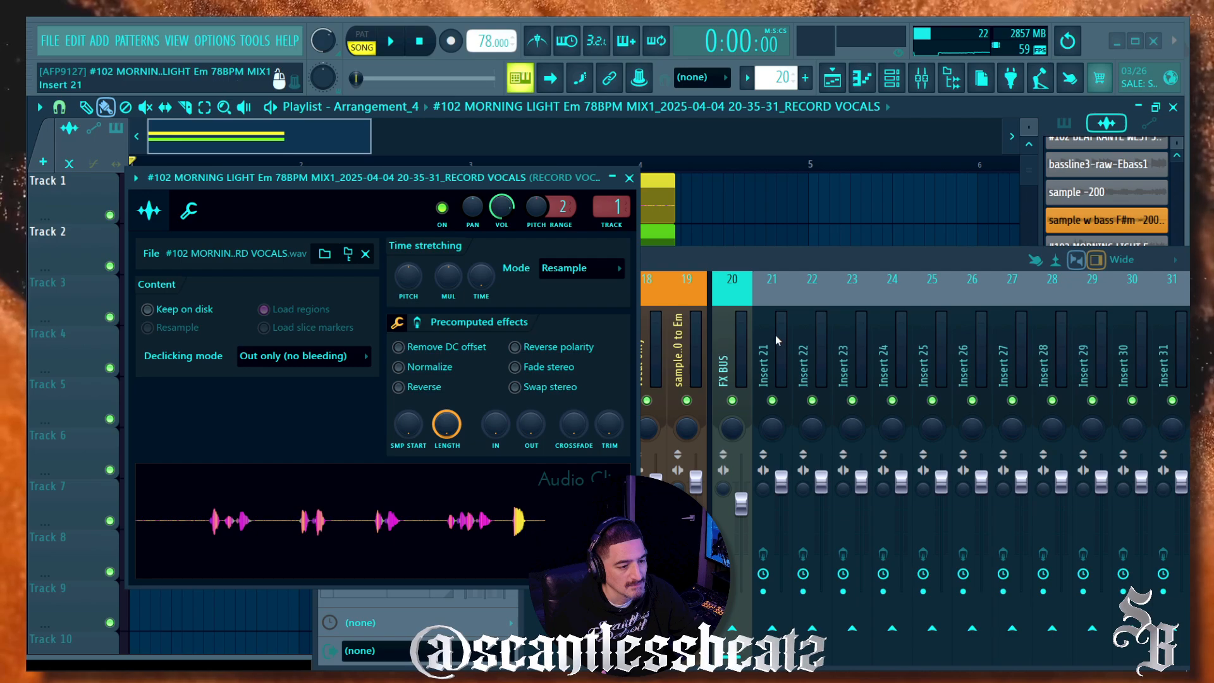
{"action": "left_click", "coordinate": [776, 340]}
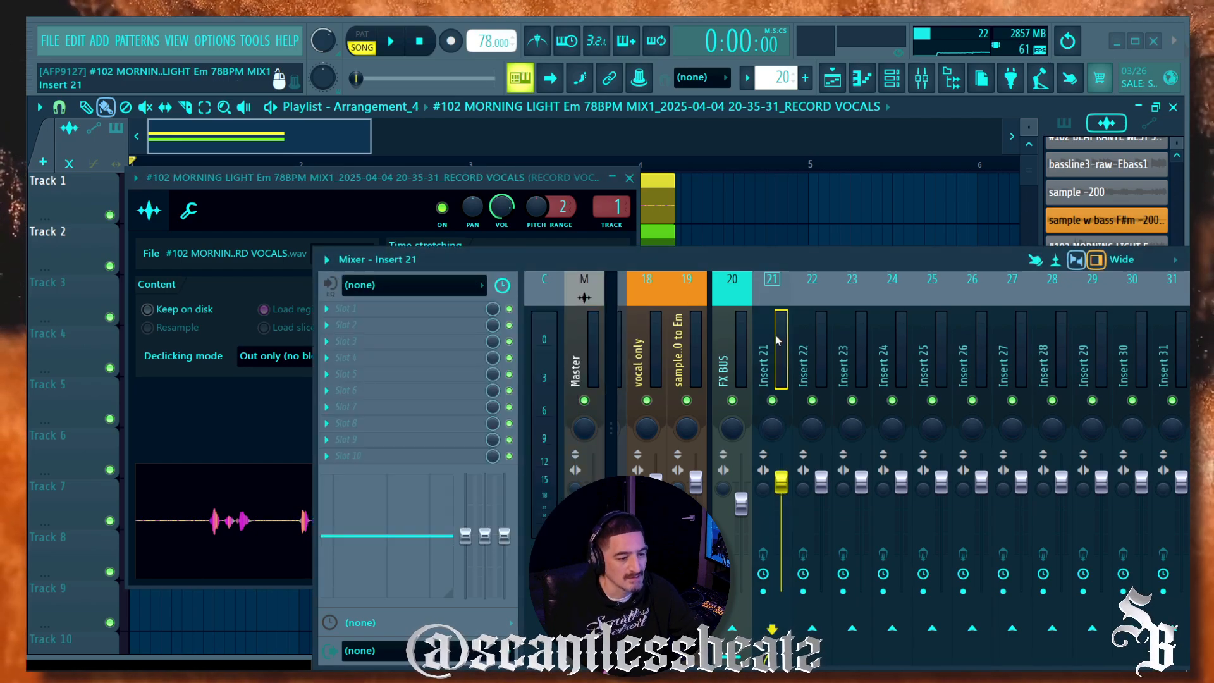
{"action": "key", "text": "ctrl+l"}
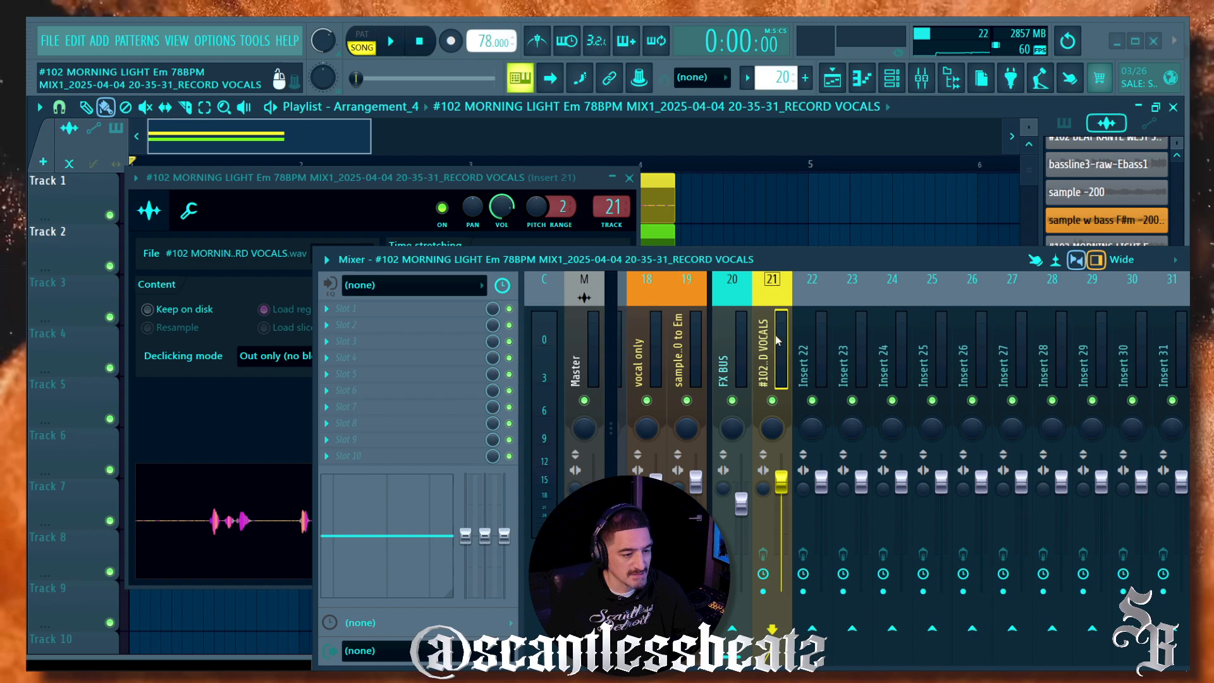
{"action": "key", "text": "alt+Left"}
{"action": "key", "text": "alt+Left"}
{"action": "key", "text": "alt+Left"}
{"action": "key", "text": "alt+Left"}
{"action": "key", "text": "alt+Left"}
{"action": "key", "text": "alt+Left"}
{"action": "key", "text": "alt+Left"}
{"action": "key", "text": "alt+Left"}
{"action": "key", "text": "alt+Left"}
{"action": "key", "text": "alt+Left"}
{"action": "key", "text": "alt+Left"}
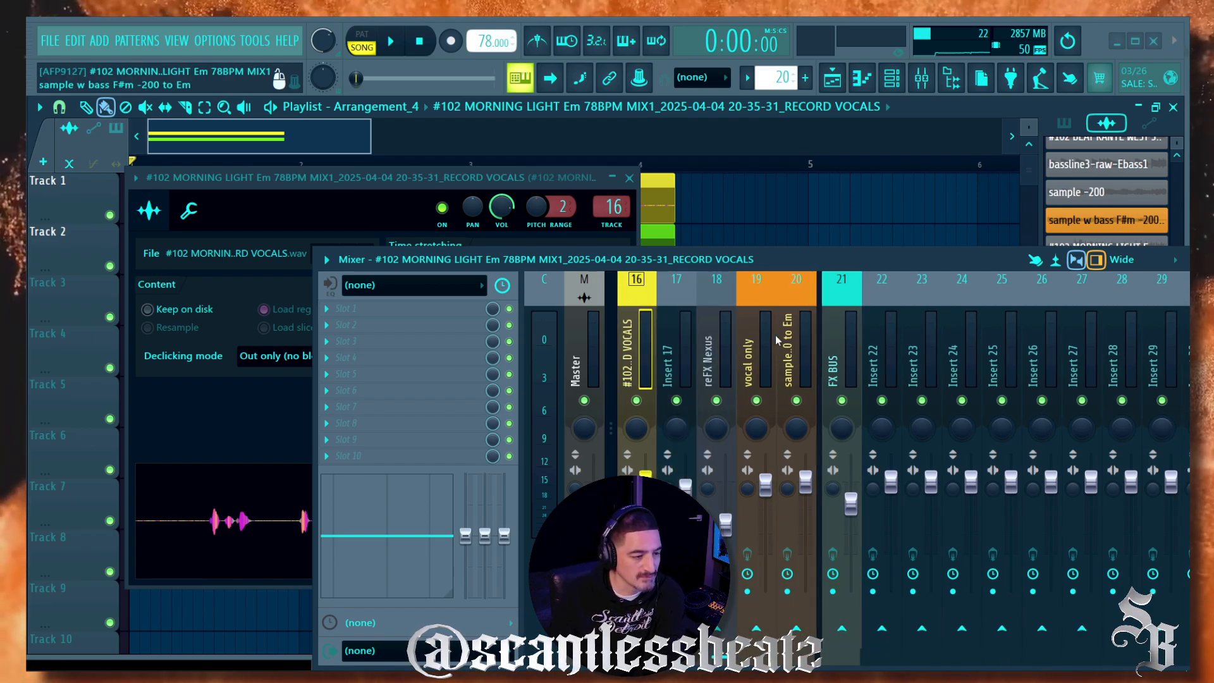
{"action": "key", "text": "alt+Left"}
{"action": "key", "text": "alt+Left"}
{"action": "key", "text": "alt+Left"}
{"action": "key", "text": "alt+Left"}
{"action": "key", "text": "alt+Left"}
{"action": "key", "text": "alt+Left"}
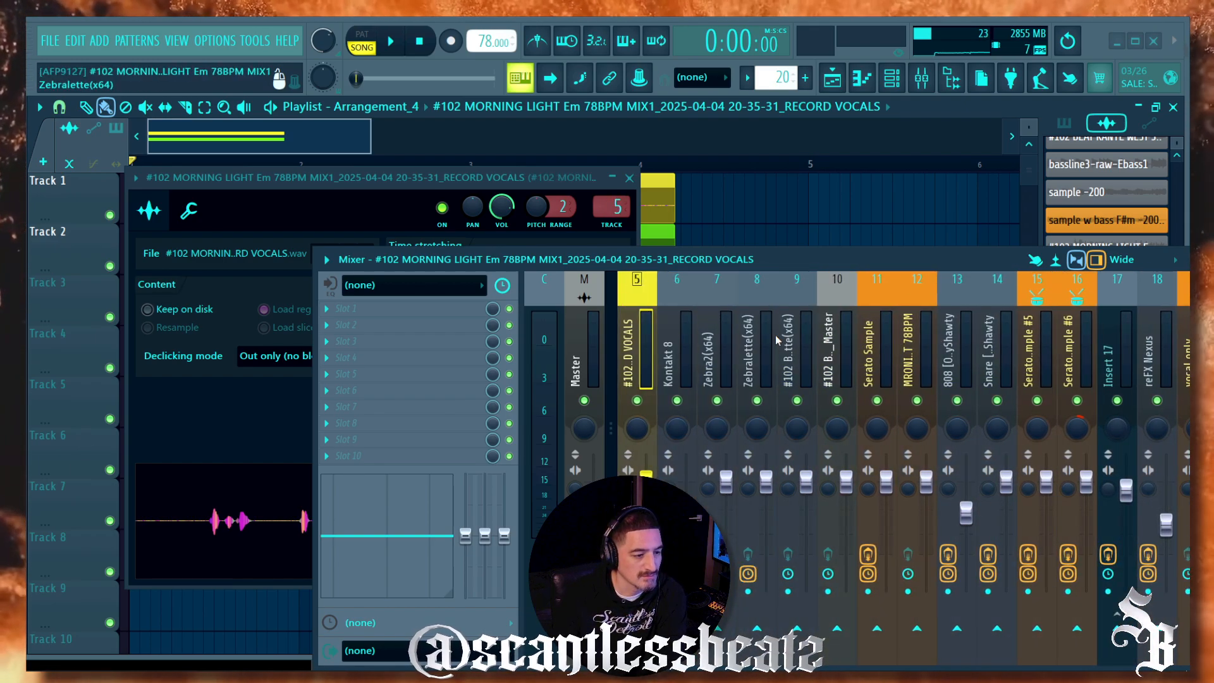
{"action": "key", "text": "alt+Right"}
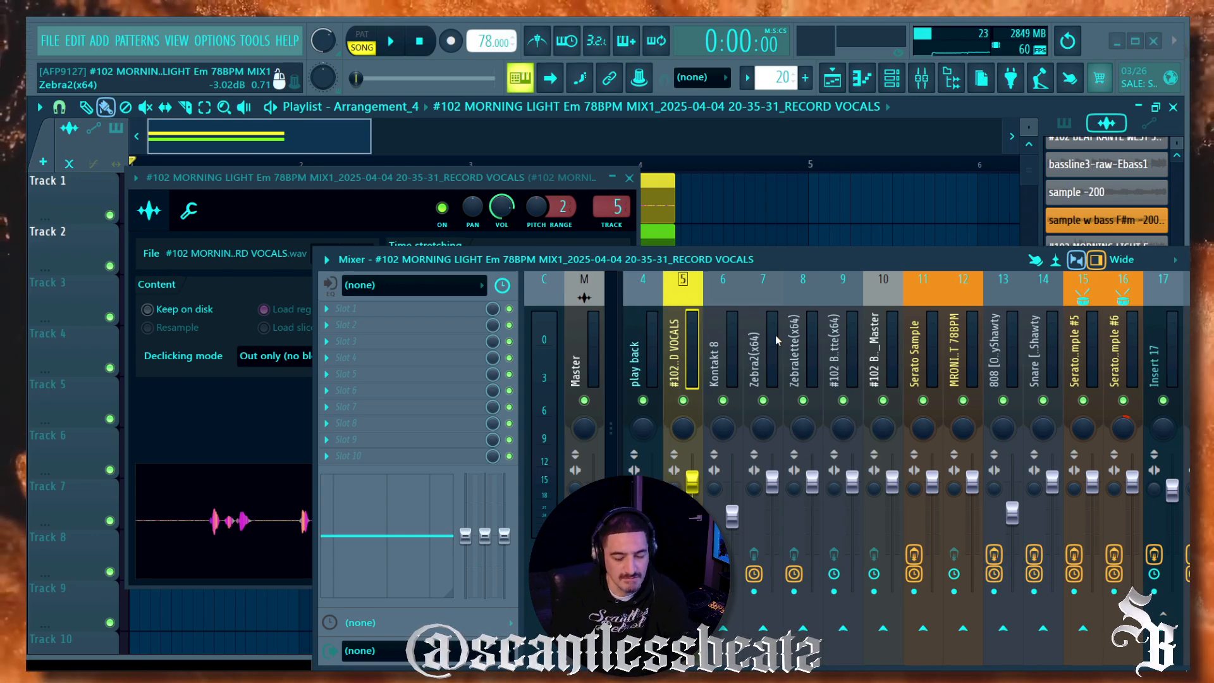
{"action": "key", "text": "alt+Left"}
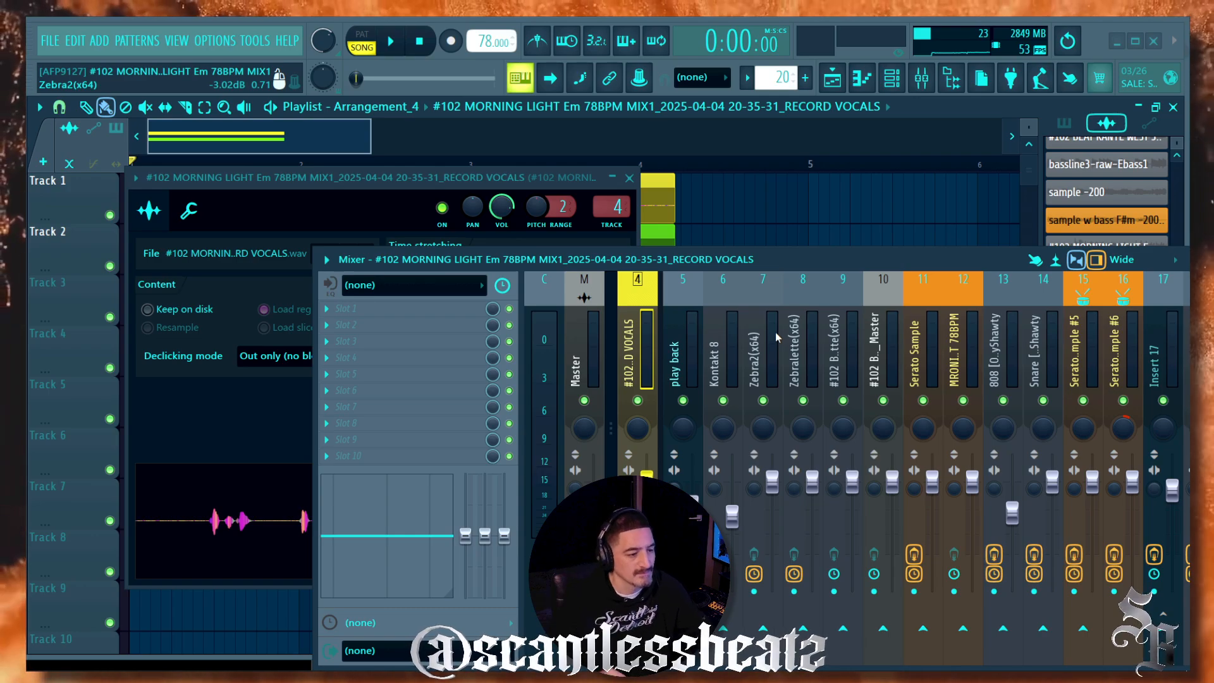
{"action": "left_click", "coordinate": [630, 178]}
{"action": "left_click_drag", "start_coordinate": [520, 267], "coordinate": [512, 285]}
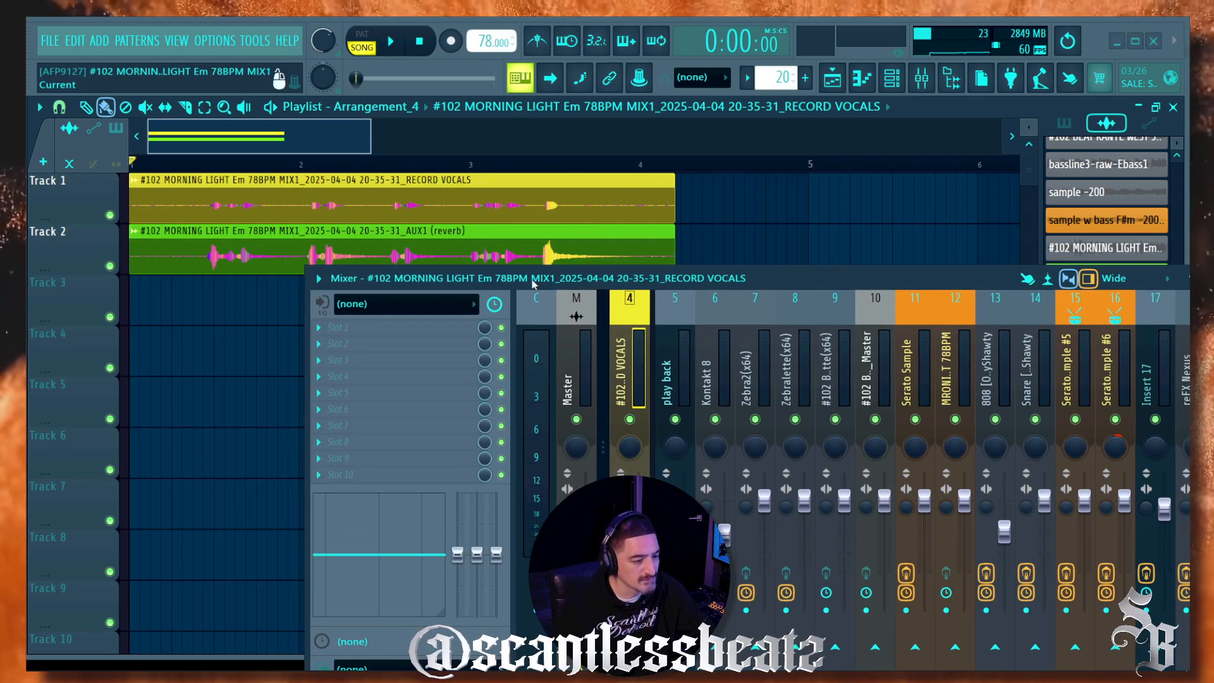
Step: Colour the play back mixer insert 5 green to match the AUX1 (reverb) clip
{"action": "left_click", "coordinate": [198, 261]}
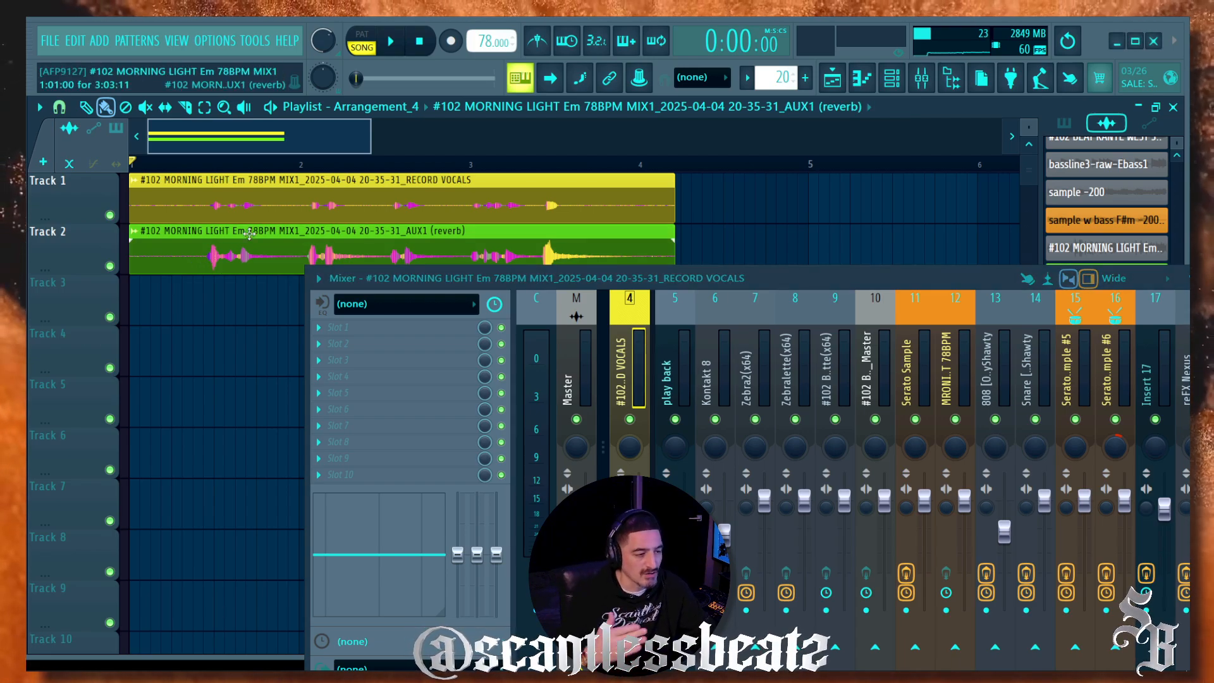
{"action": "left_click", "coordinate": [658, 382]}
{"action": "right_click", "coordinate": [689, 379]}
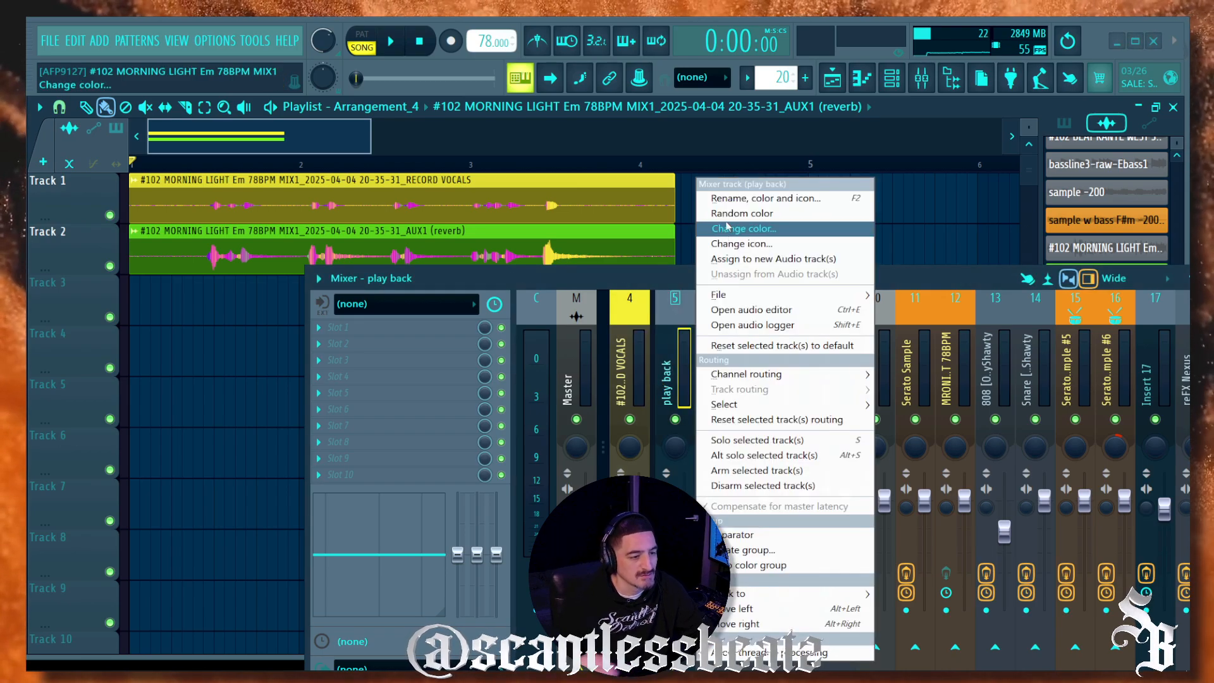
{"action": "left_click", "coordinate": [730, 200]}
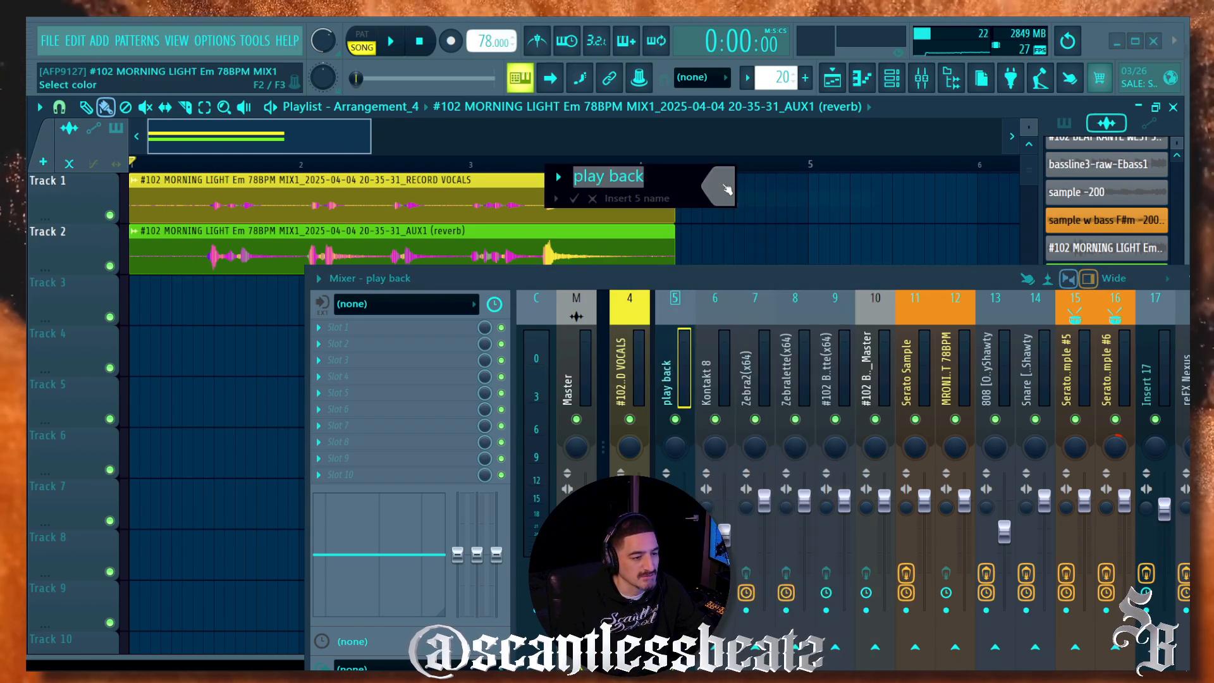
{"action": "left_click", "coordinate": [802, 484]}
{"action": "key", "text": "Return"}
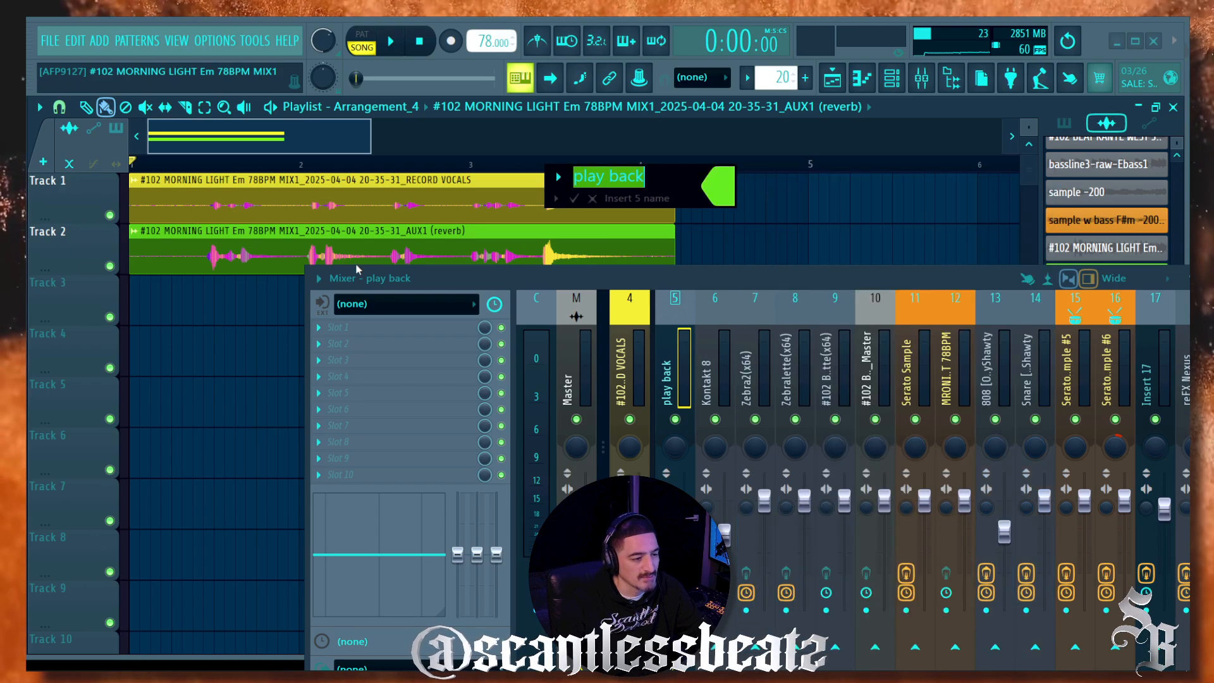
{"action": "key", "text": "Return"}
{"action": "left_click_drag", "start_coordinate": [430, 276], "coordinate": [390, 345]}
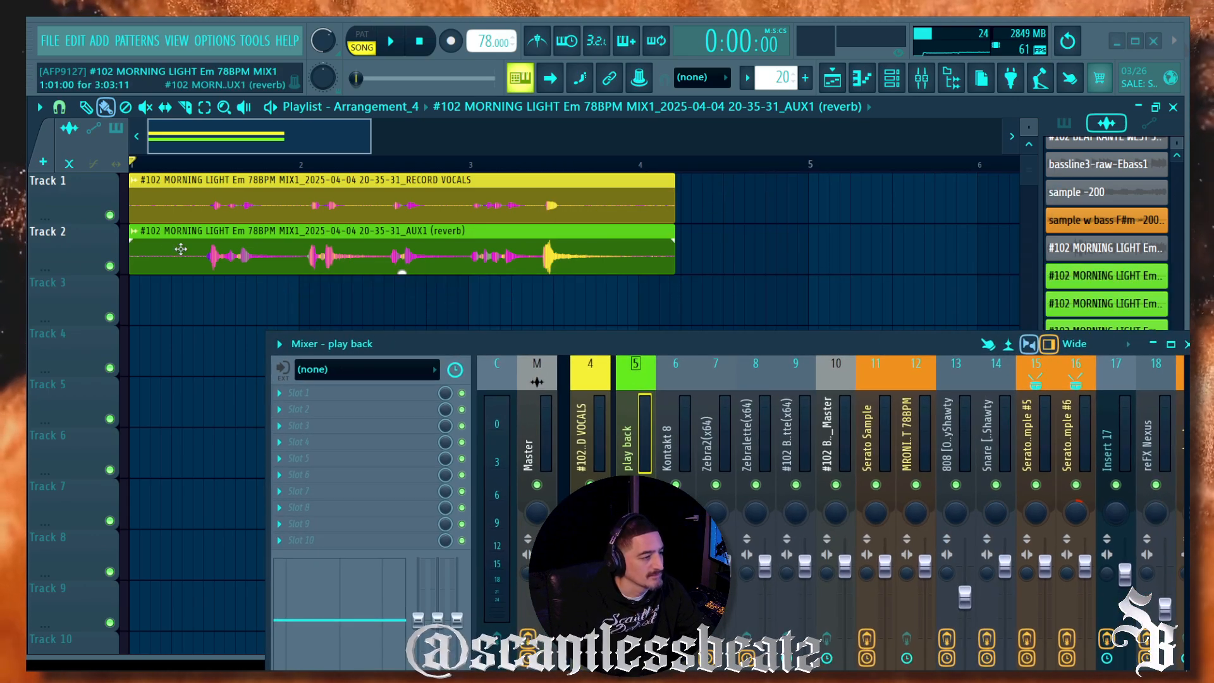
Step: Audition the dry vocal against the reverb clip from near the song start, with Track 1 unmuted
{"action": "left_click", "coordinate": [110, 215], "text": "ctrl"}
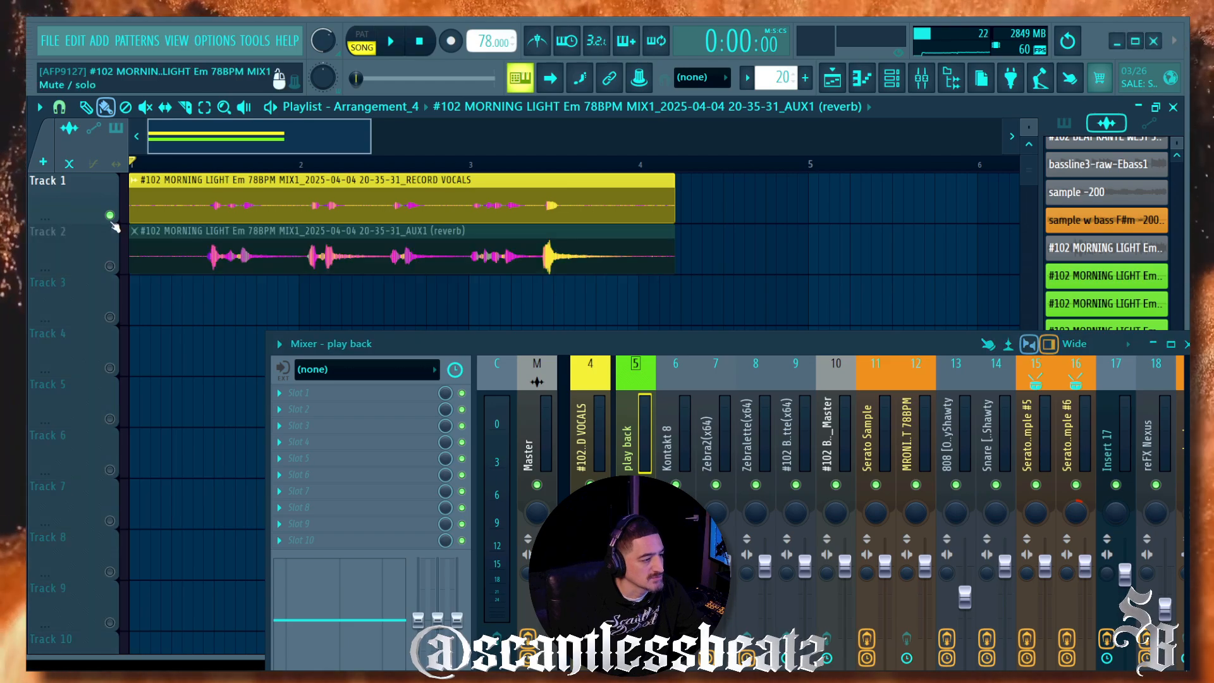
{"action": "left_click", "coordinate": [203, 163]}
{"action": "key", "text": "space"}
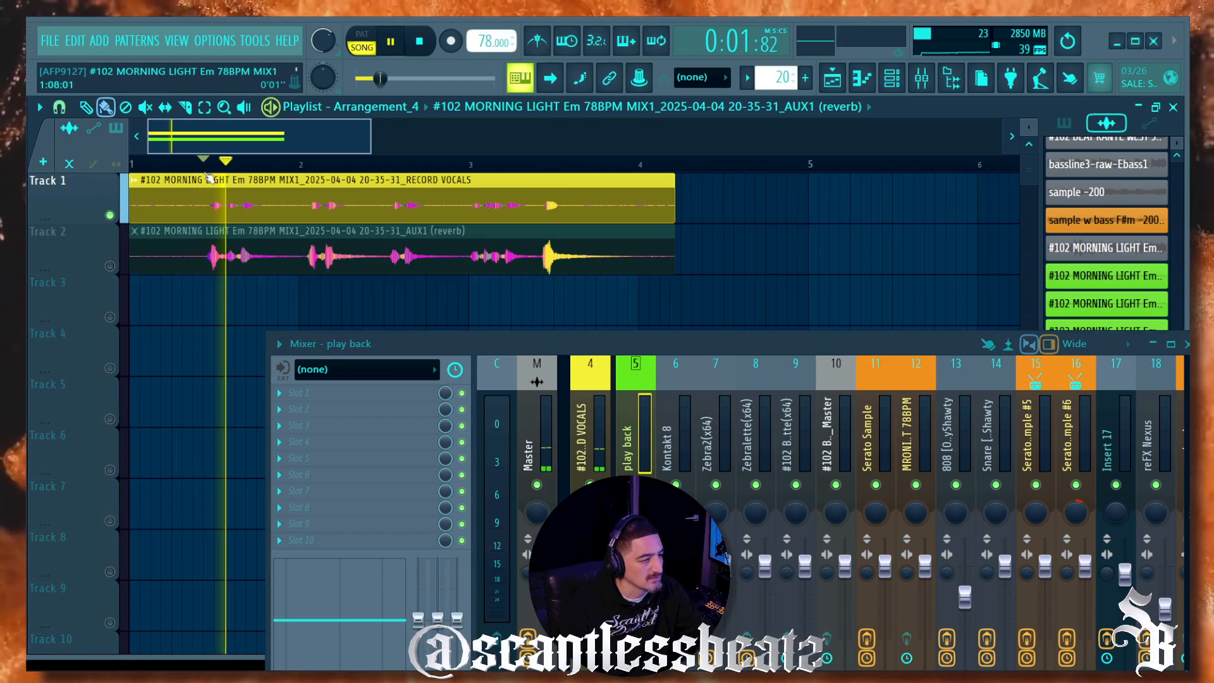
{"action": "left_click", "coordinate": [110, 266], "text": "ctrl"}
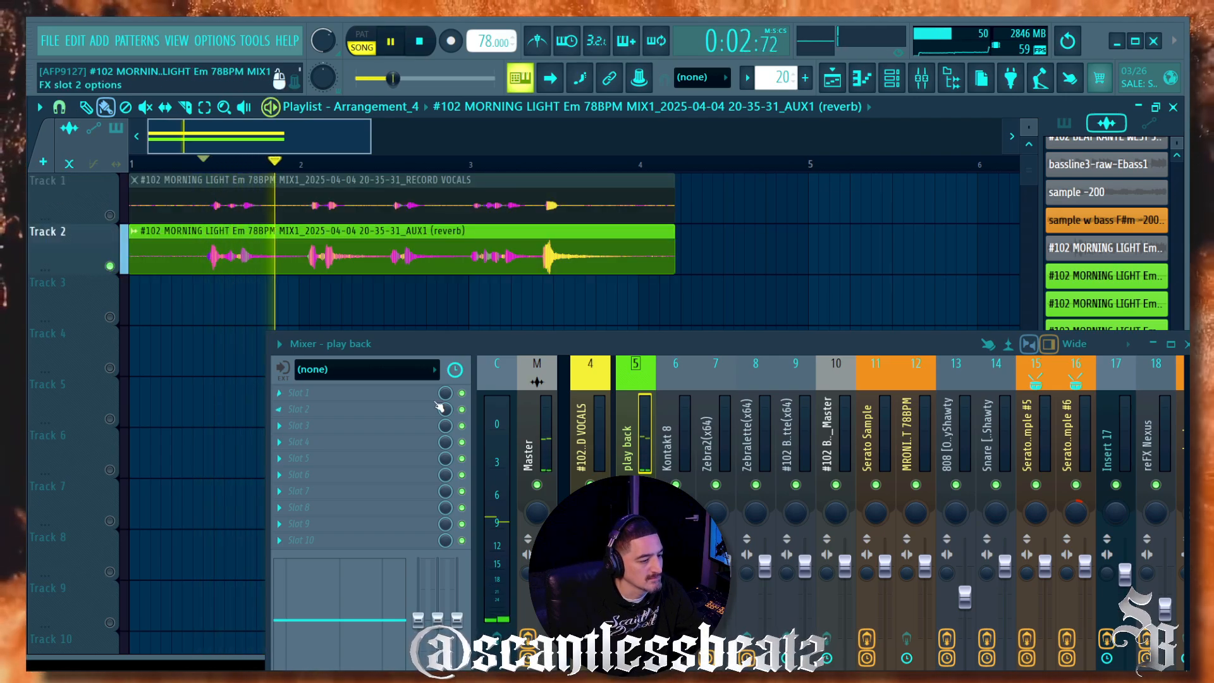
{"action": "key", "text": "space"}
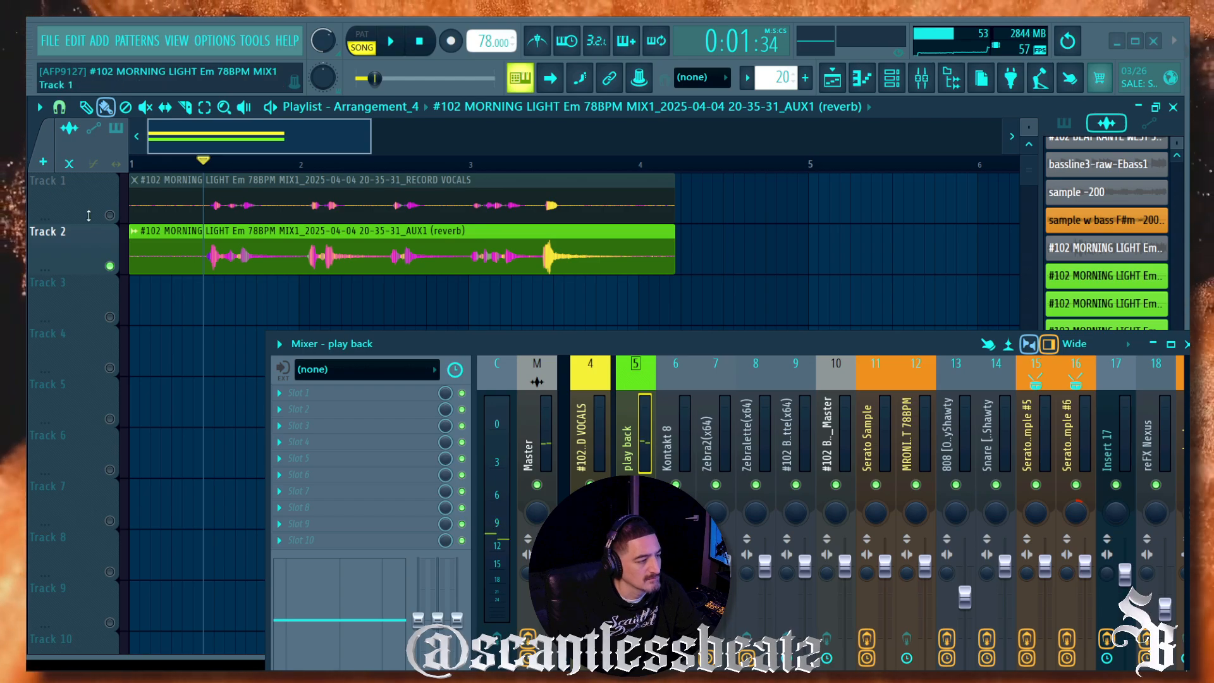
{"action": "left_click", "coordinate": [110, 216]}
{"action": "key", "text": "space"}
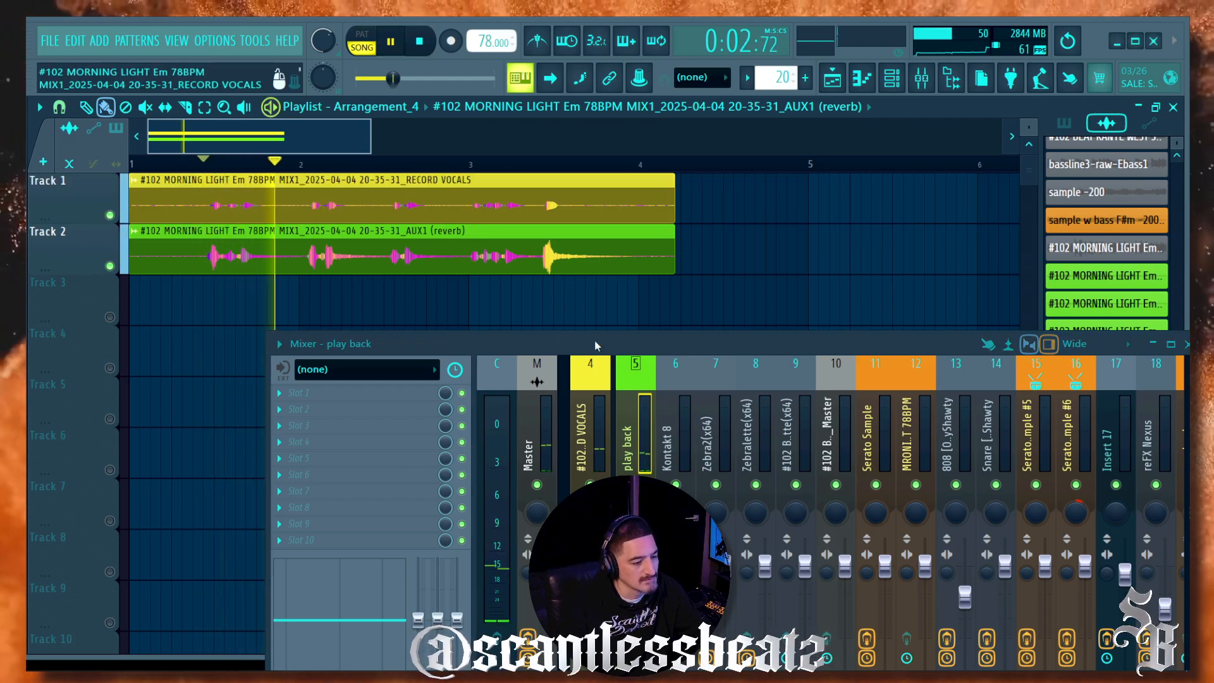
Step: Lower the play back and vocals mixer faders while replaying from later in the song
{"action": "left_click_drag", "start_coordinate": [589, 347], "coordinate": [578, 262]}
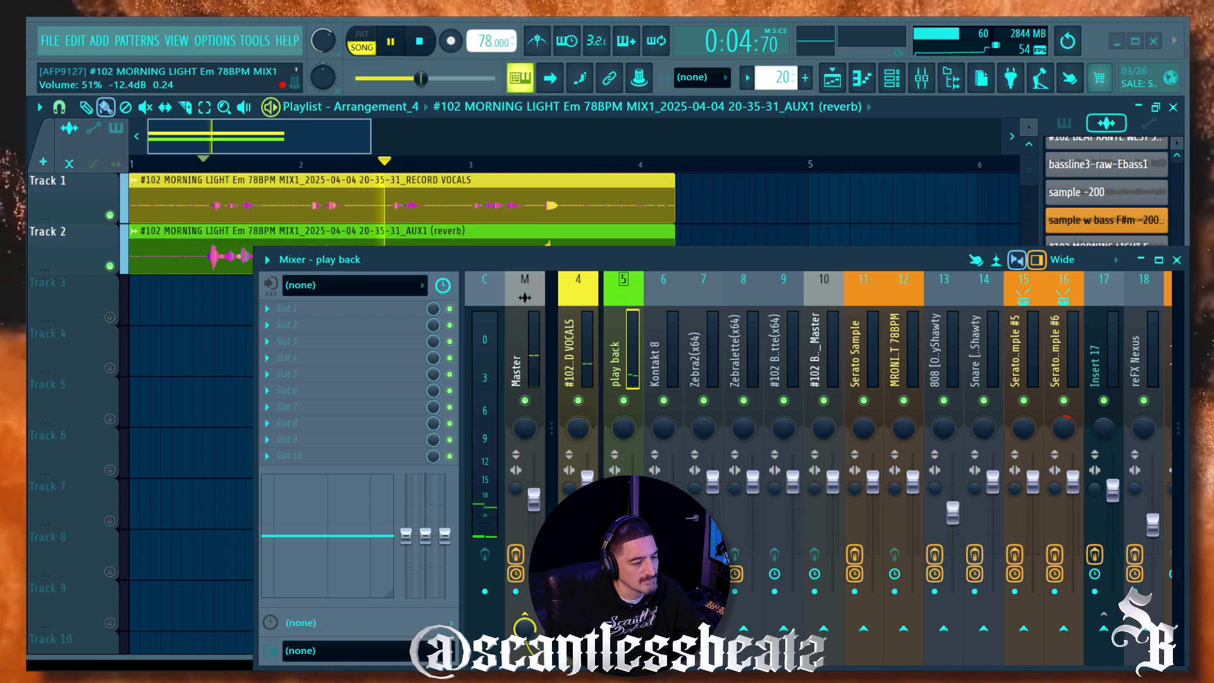
{"action": "left_click_drag", "start_coordinate": [633, 533], "coordinate": [633, 557]}
{"action": "left_click_drag", "start_coordinate": [587, 479], "coordinate": [588, 486]}
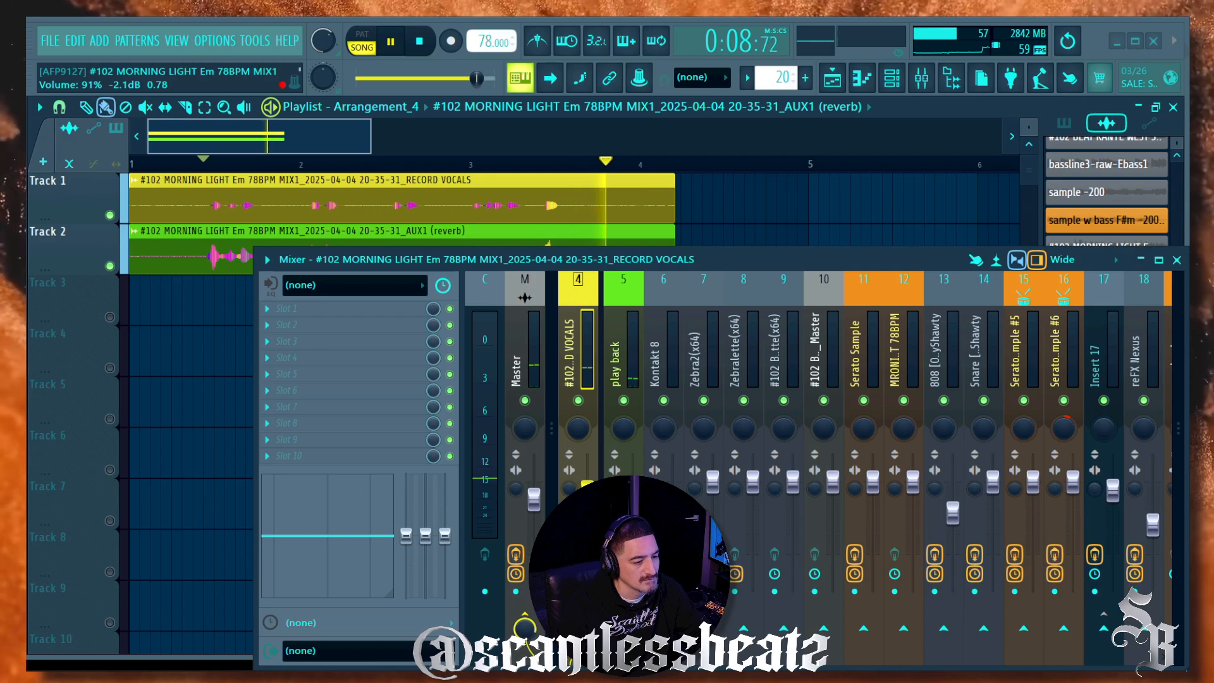
{"action": "key", "text": "space"}
{"action": "key", "text": "space"}
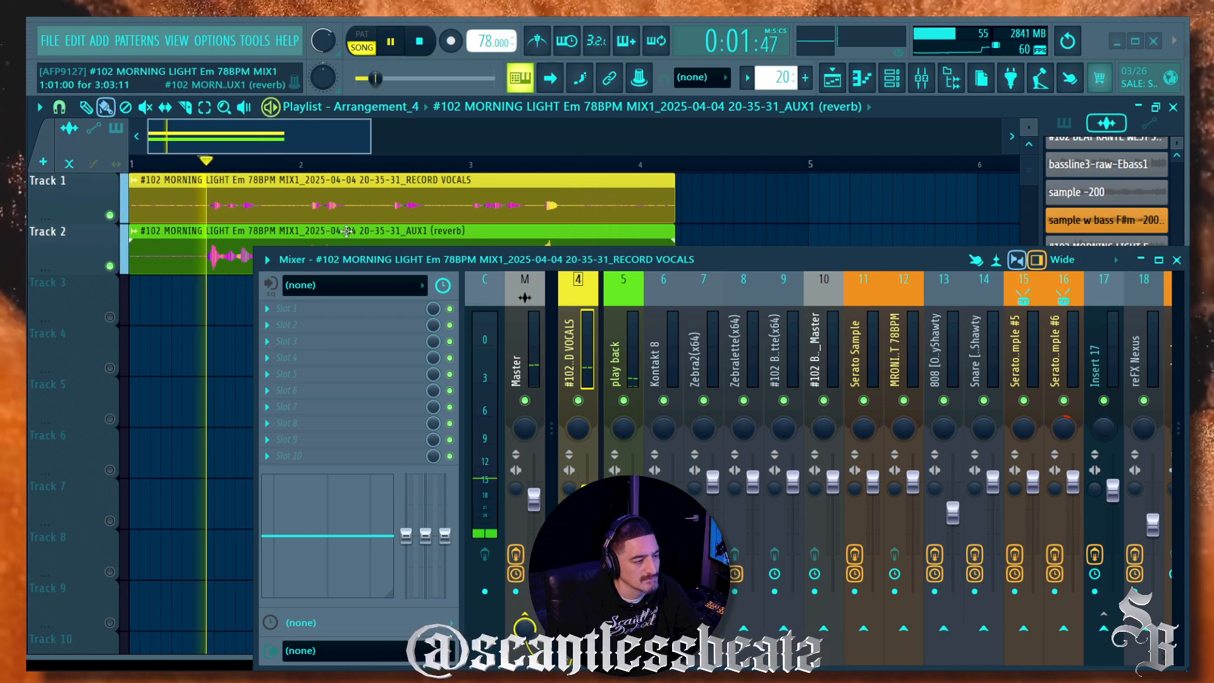
{"action": "left_click", "coordinate": [390, 164]}
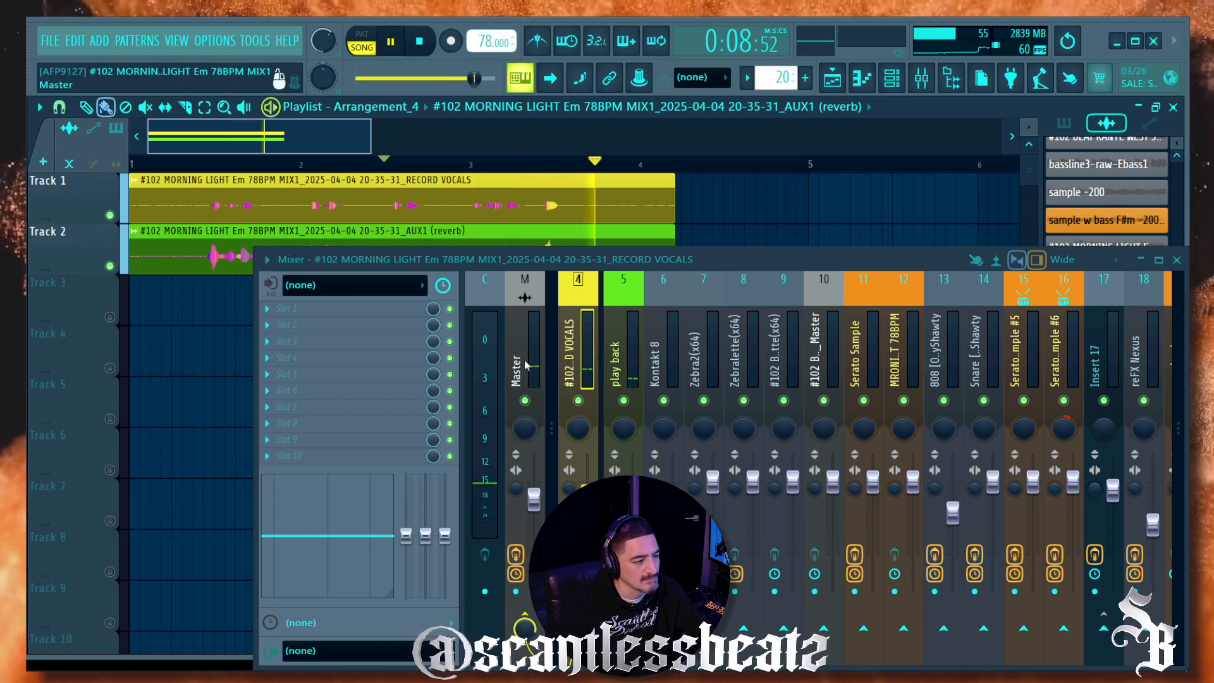
{"action": "key", "text": "space"}
Step: Mute the dry vocal track again and play the reverb clip alone
{"action": "right_click", "coordinate": [110, 266]}
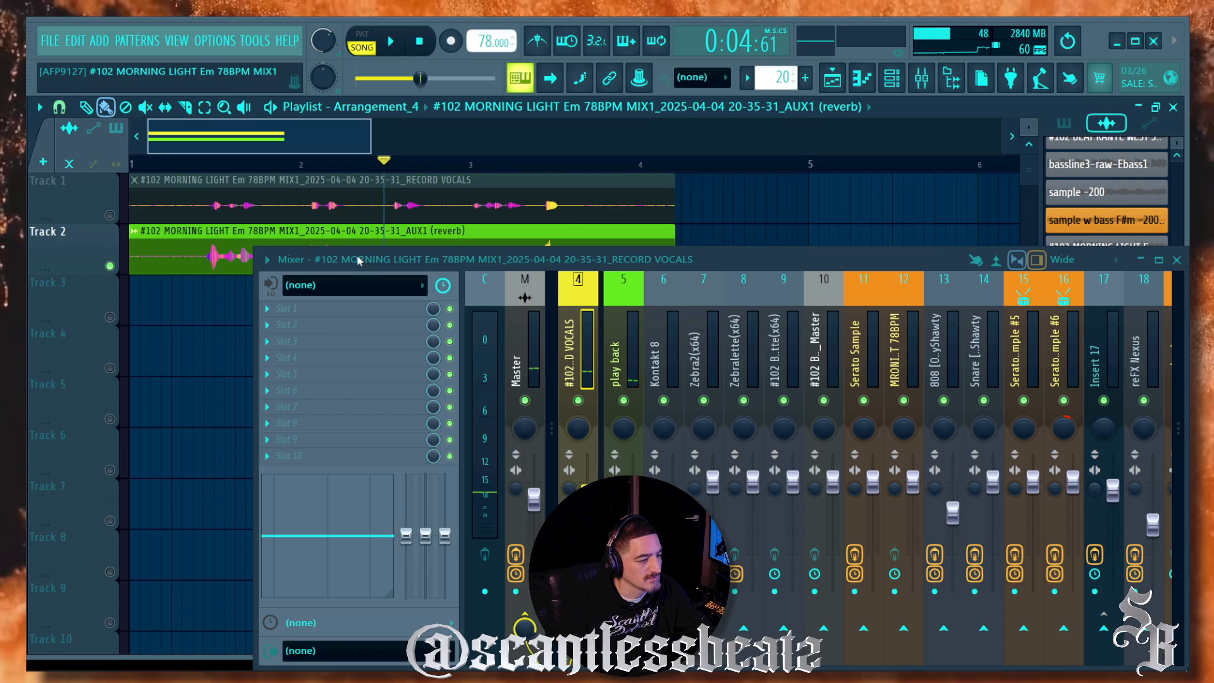
{"action": "left_click_drag", "start_coordinate": [359, 260], "coordinate": [359, 349]}
{"action": "key", "text": "space"}
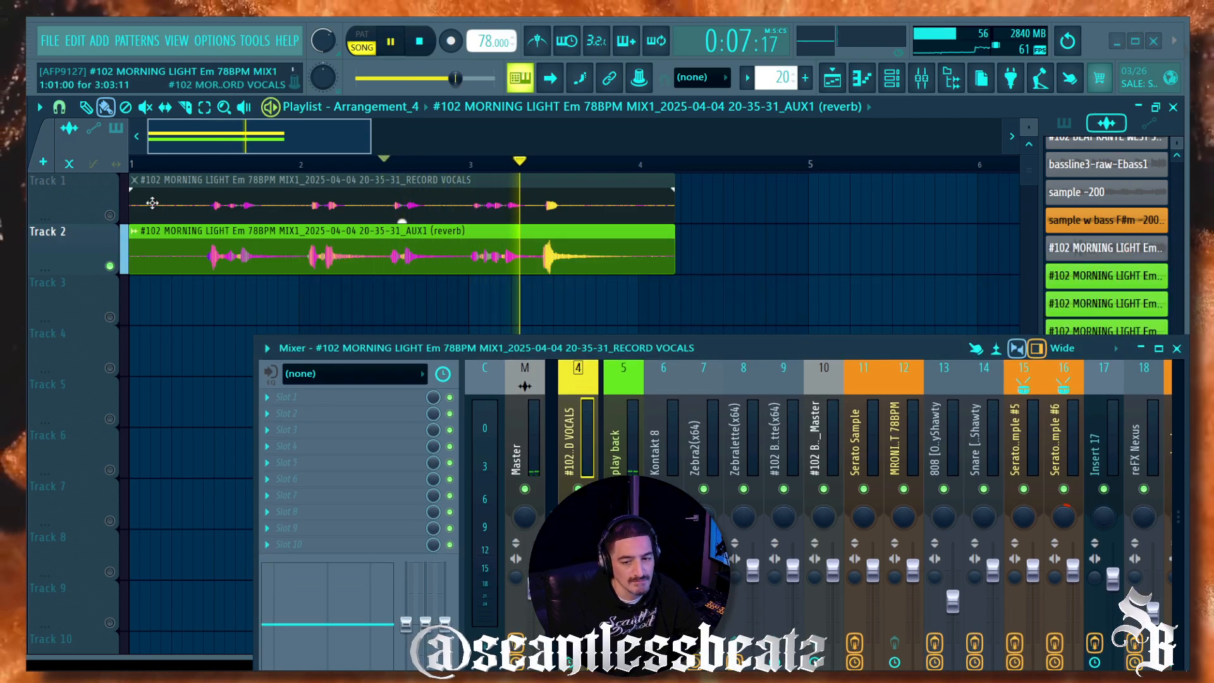
{"action": "key", "text": "space"}
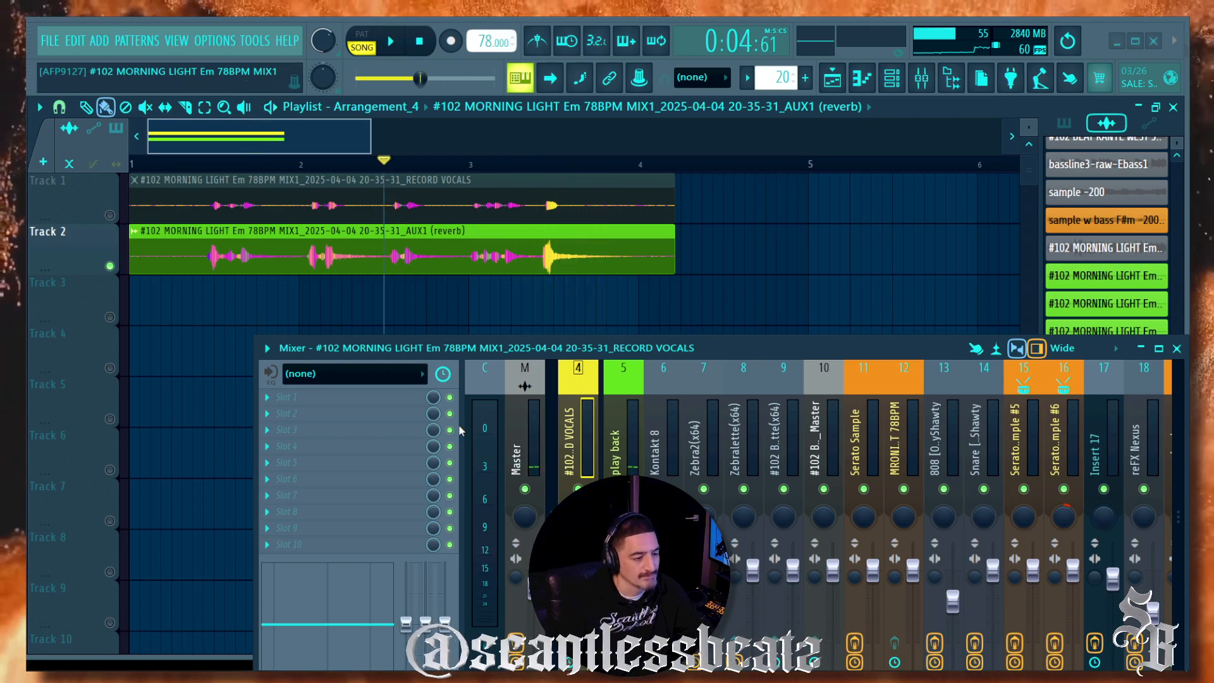
Step: Bring UAD Console in front of FL Studio and move its window up the screen
{"action": "mouse_move", "coordinate": [468, 680]}
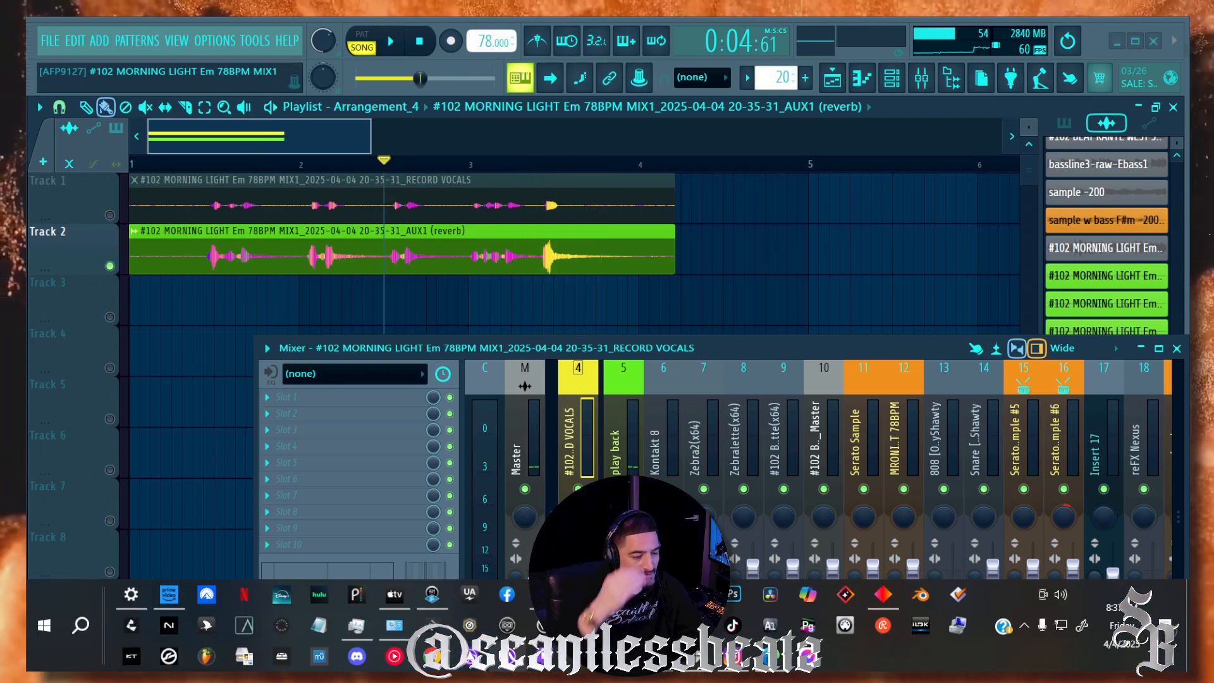
{"action": "left_click", "coordinate": [431, 596]}
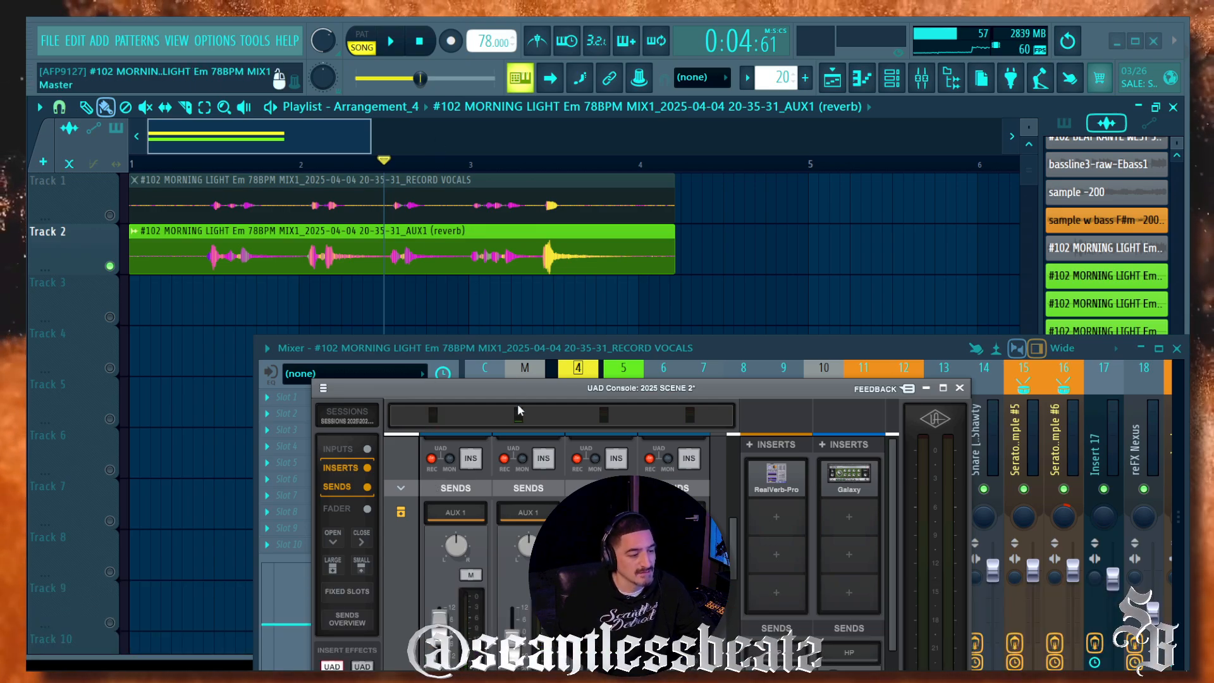
{"action": "left_click_drag", "start_coordinate": [514, 384], "coordinate": [457, 44]}
{"action": "scroll", "coordinate": [365, 309], "scroll_direction": "up", "scroll_amount": 3}
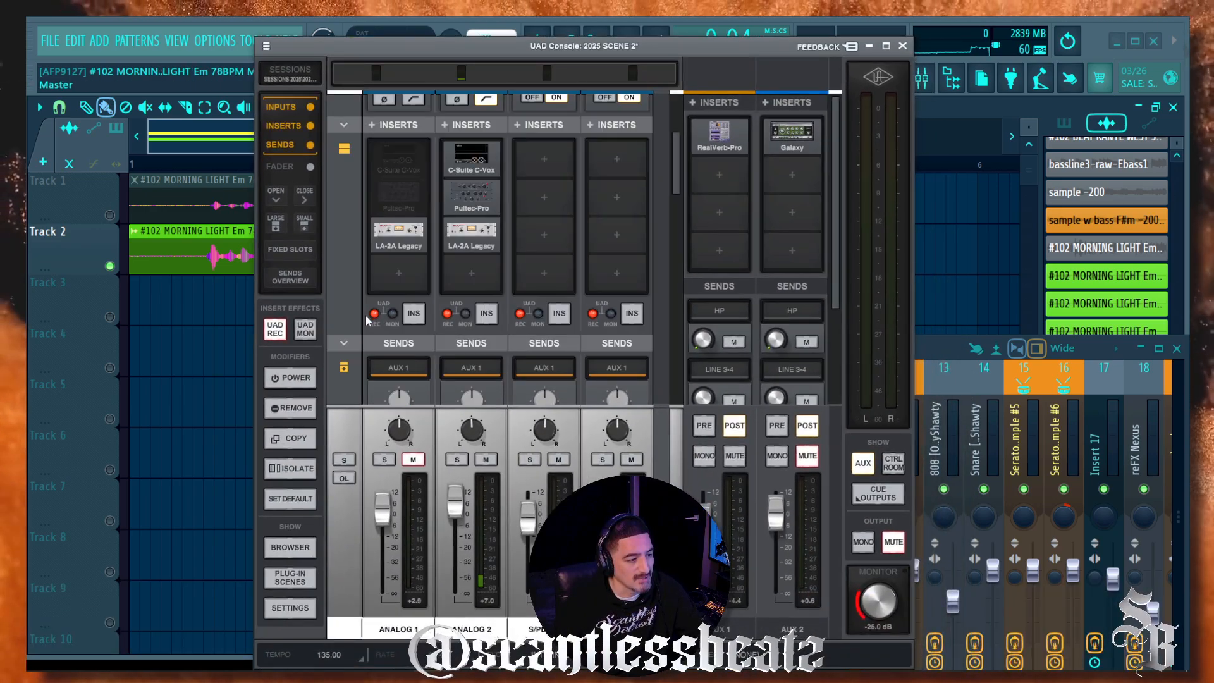
{"action": "scroll", "coordinate": [366, 280], "scroll_direction": "down", "scroll_amount": 4}
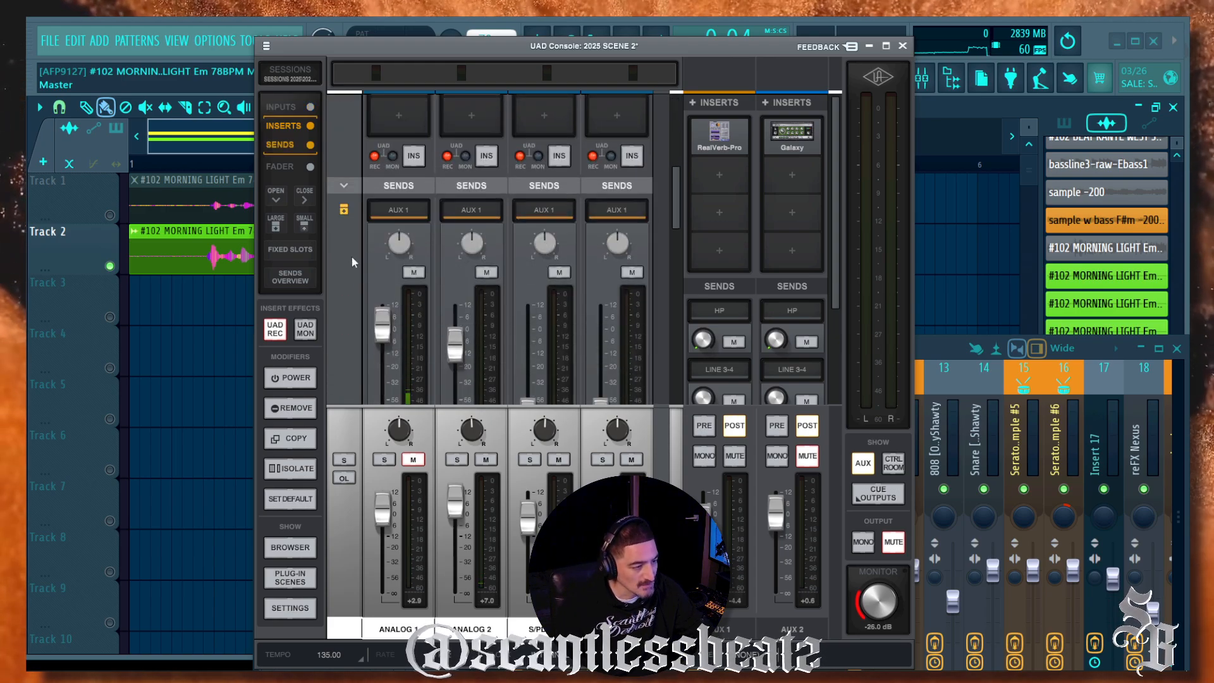
Step: Lower Analog 1's AUX 1 send, then set RealVerb-Pro mix to 76% and input gain to -1.7 dB
{"action": "scroll", "coordinate": [351, 257], "scroll_direction": "down", "scroll_amount": 1}
{"action": "mouse_move", "coordinate": [382, 296]}
{"action": "left_mouse_down"}
{"action": "mouse_move", "coordinate": [385, 360]}
{"action": "mouse_move", "coordinate": [389, 317]}
{"action": "left_mouse_up"}
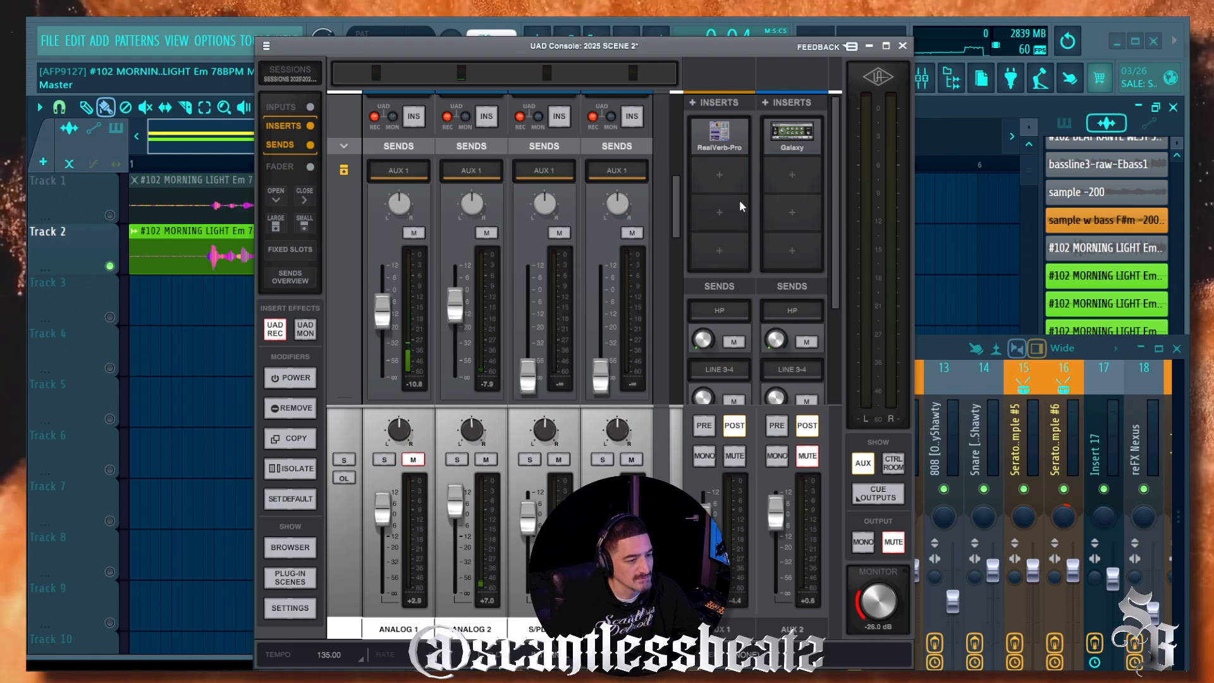
{"action": "left_click", "coordinate": [721, 144]}
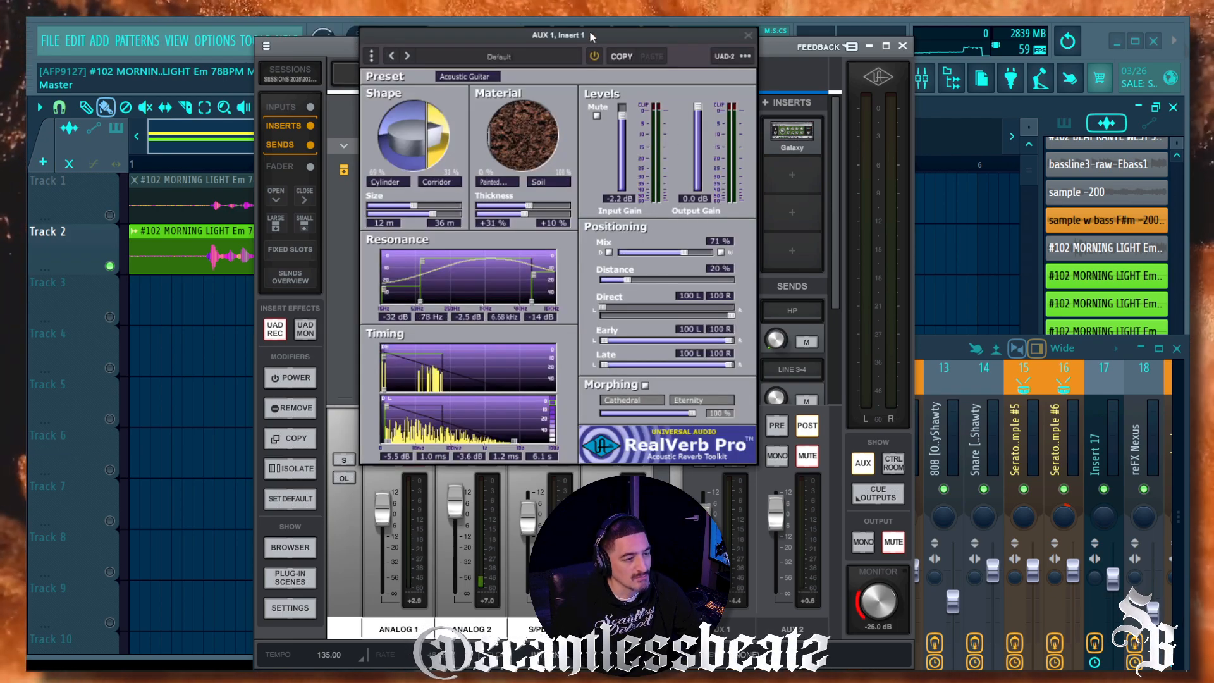
{"action": "left_click_drag", "start_coordinate": [589, 31], "coordinate": [543, 51]}
{"action": "left_click_drag", "start_coordinate": [638, 276], "coordinate": [643, 275]}
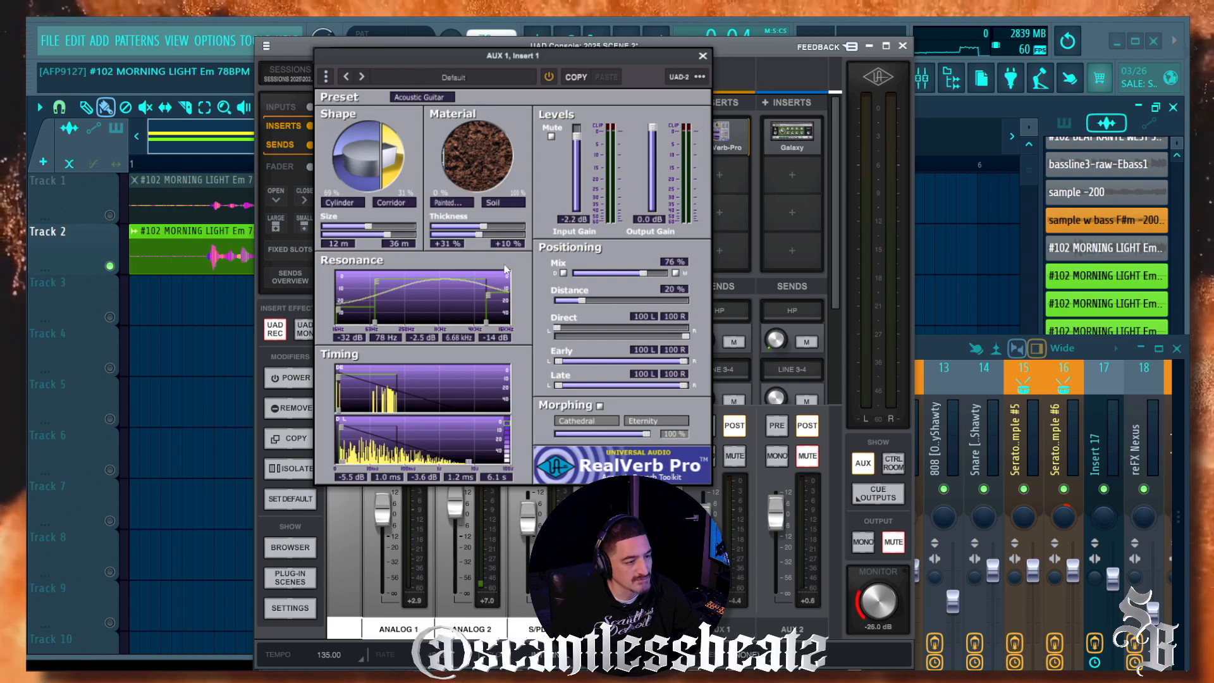
{"action": "mouse_move", "coordinate": [576, 138]}
{"action": "left_mouse_down"}
{"action": "mouse_move", "coordinate": [576, 150]}
{"action": "mouse_move", "coordinate": [576, 137]}
{"action": "left_mouse_up"}
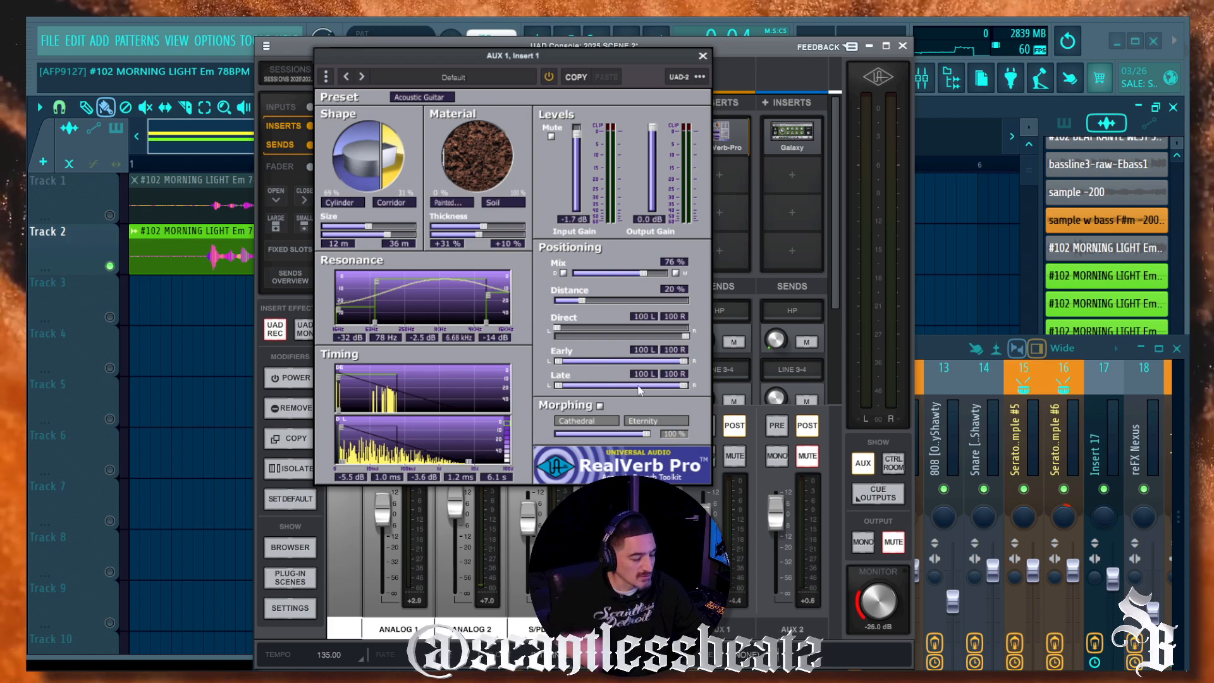
{"action": "left_click", "coordinate": [702, 55]}
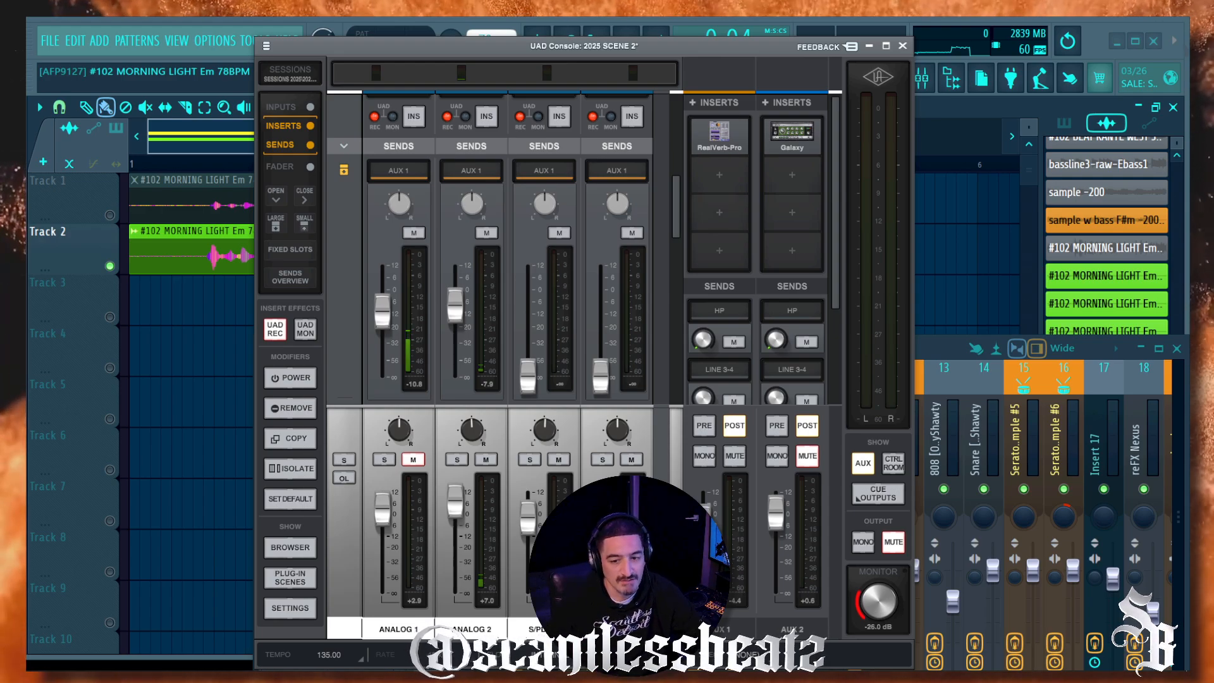
Step: Set the AUX 1 return to -5.7 dB and Analog 1's AUX 1 send to -15.0 dB
{"action": "left_click_drag", "start_coordinate": [644, 51], "coordinate": [789, 31]}
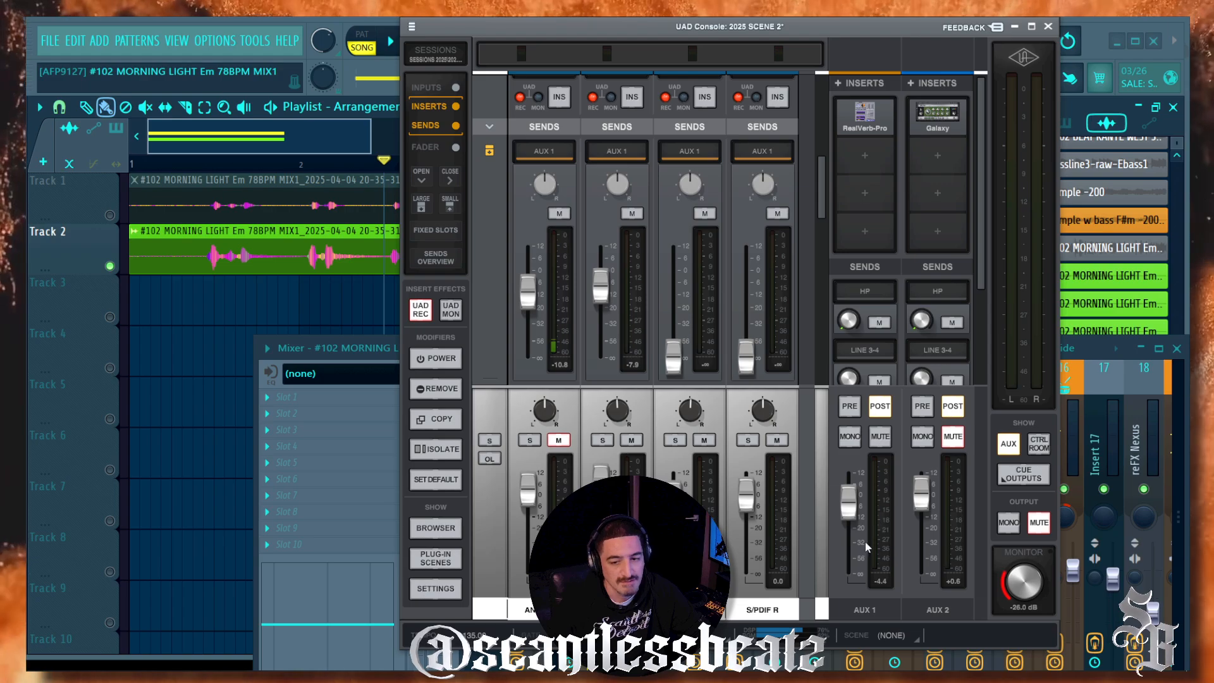
{"action": "mouse_move", "coordinate": [849, 499]}
{"action": "left_mouse_down"}
{"action": "mouse_move", "coordinate": [848, 557]}
{"action": "mouse_move", "coordinate": [848, 493]}
{"action": "mouse_move", "coordinate": [849, 555]}
{"action": "mouse_move", "coordinate": [848, 494]}
{"action": "mouse_move", "coordinate": [849, 505]}
{"action": "left_mouse_up"}
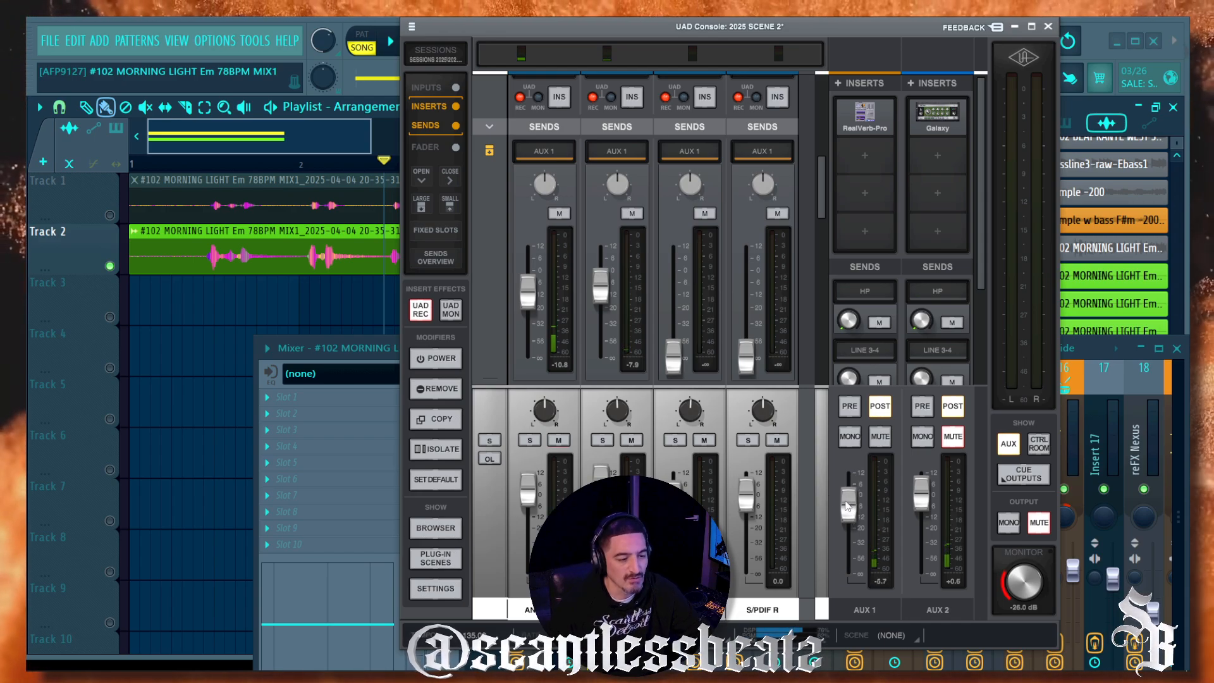
{"action": "left_click", "coordinate": [564, 441]}
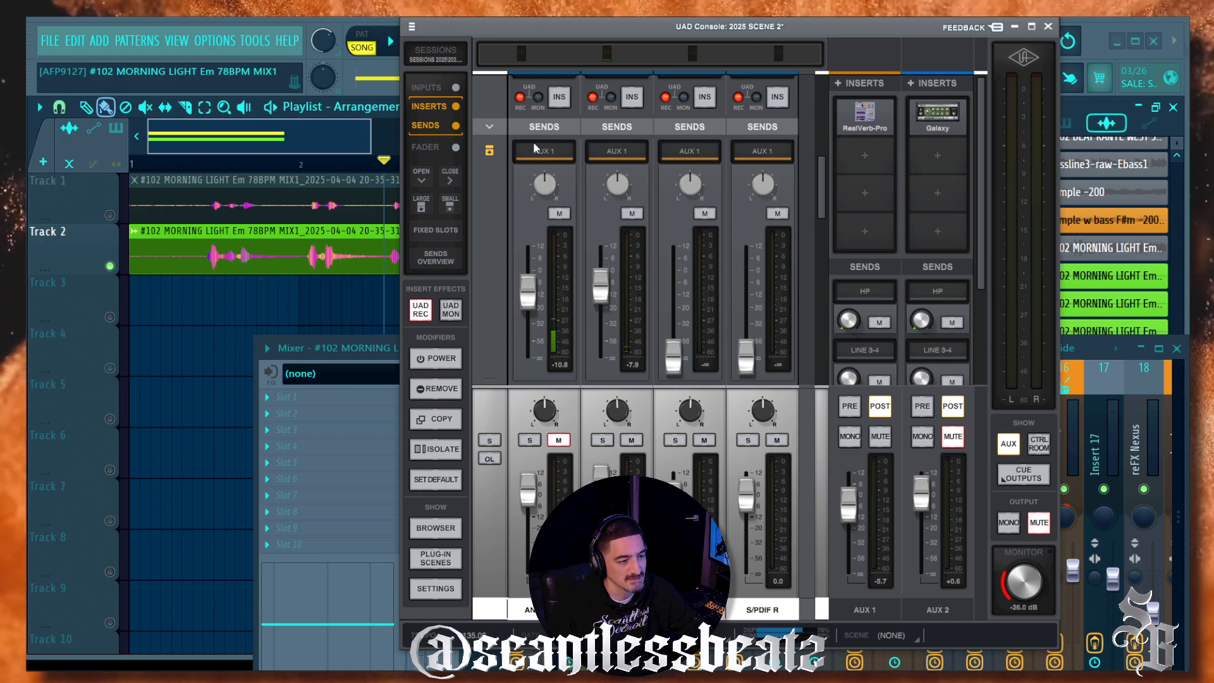
{"action": "left_click_drag", "start_coordinate": [534, 302], "coordinate": [523, 267]}
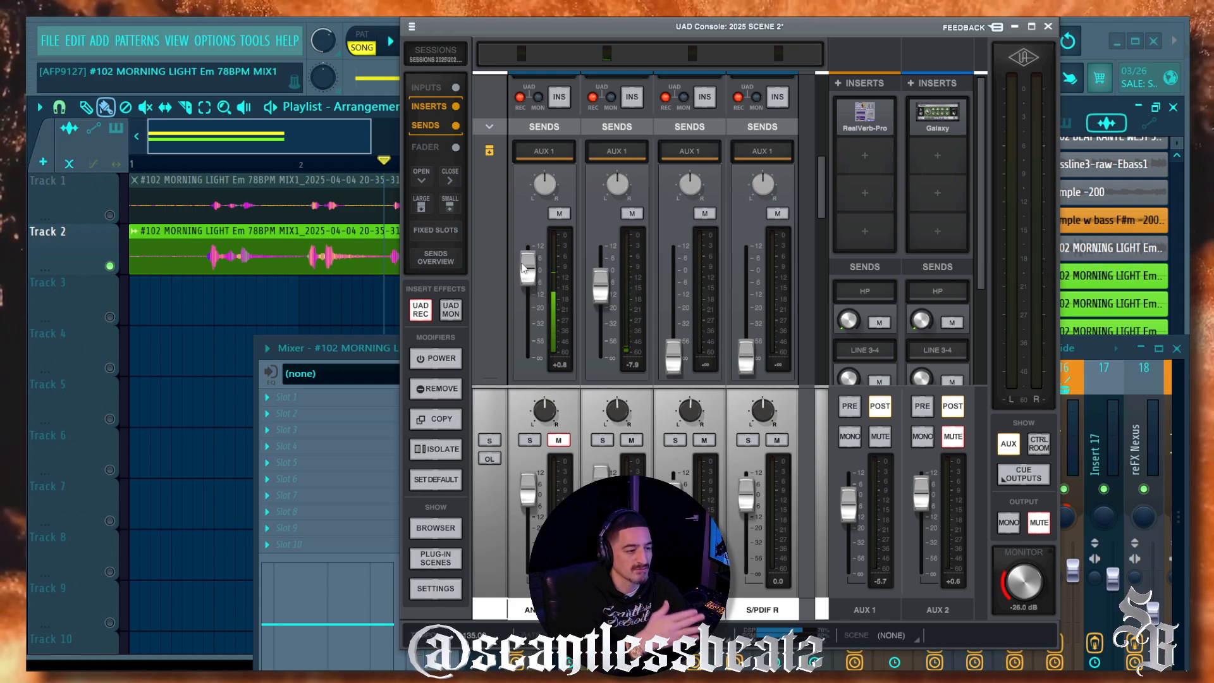
{"action": "left_click_drag", "start_coordinate": [524, 267], "coordinate": [524, 299]}
{"action": "scroll", "coordinate": [511, 313], "scroll_direction": "down", "scroll_amount": 1}
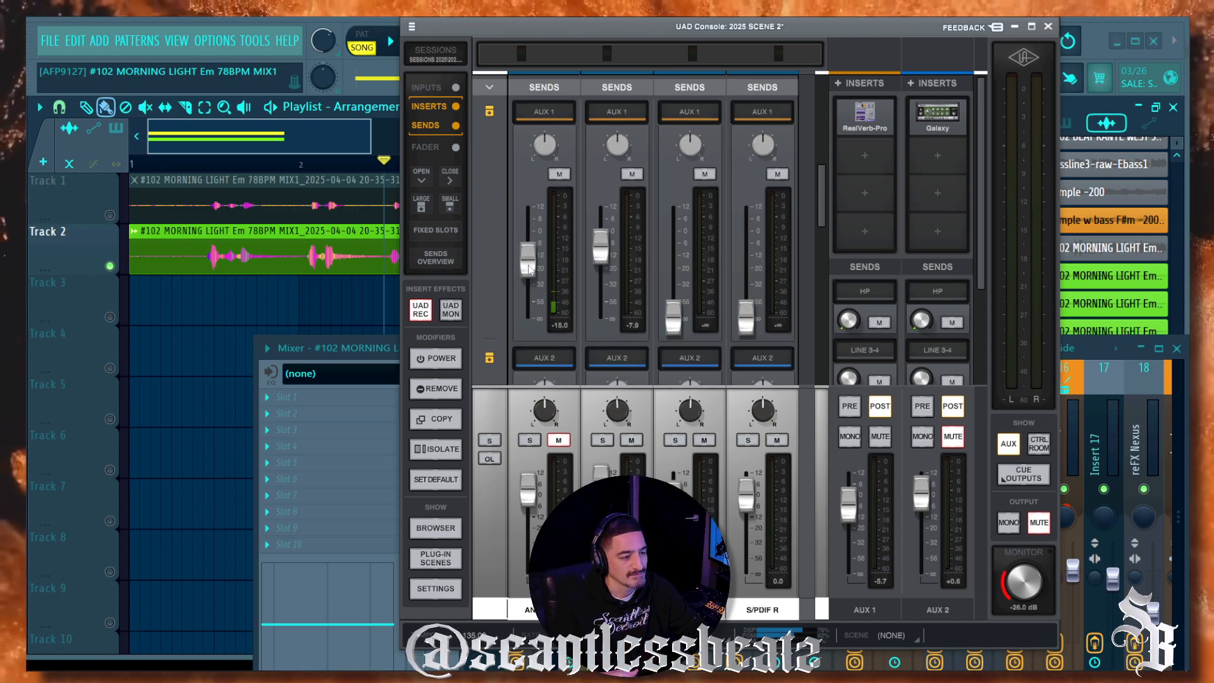
{"action": "scroll", "coordinate": [531, 296], "scroll_direction": "up", "scroll_amount": 3}
{"action": "scroll", "coordinate": [531, 296], "scroll_direction": "up", "scroll_amount": 3}
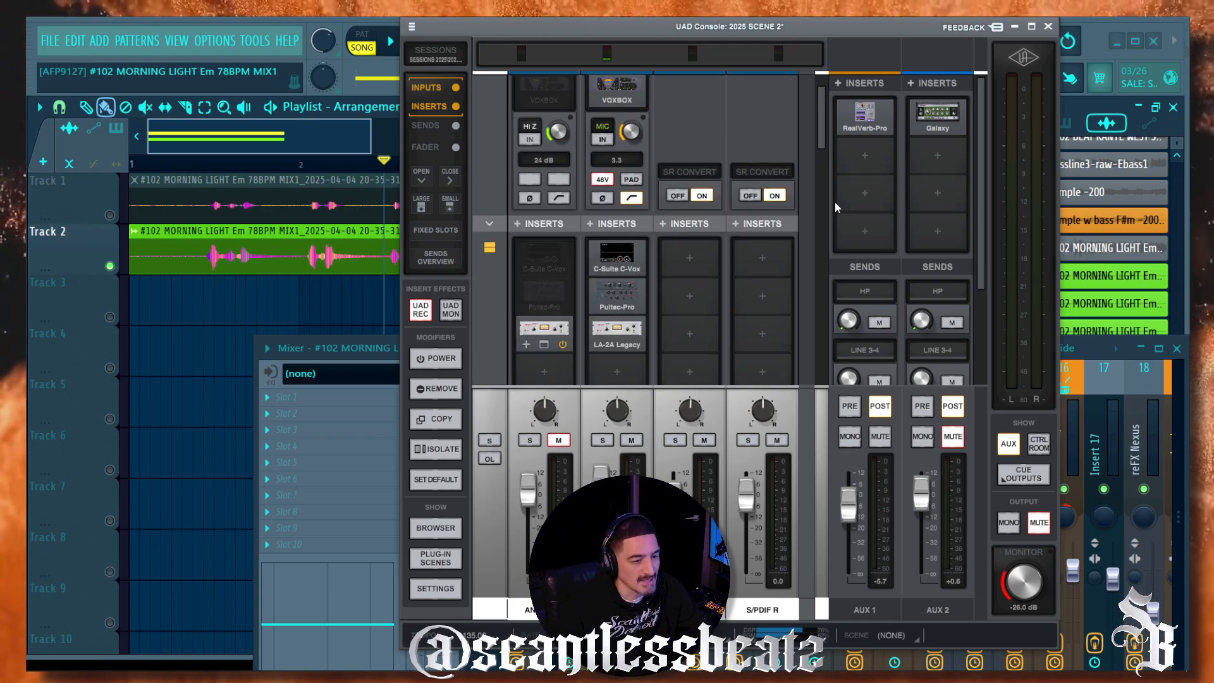
Step: Delete the AUX1 (reverb) and RECORD VOCALS clips from the FL Studio playlist
{"action": "left_click", "coordinate": [168, 266]}
{"action": "right_click", "coordinate": [216, 247]}
{"action": "right_click", "coordinate": [211, 205]}
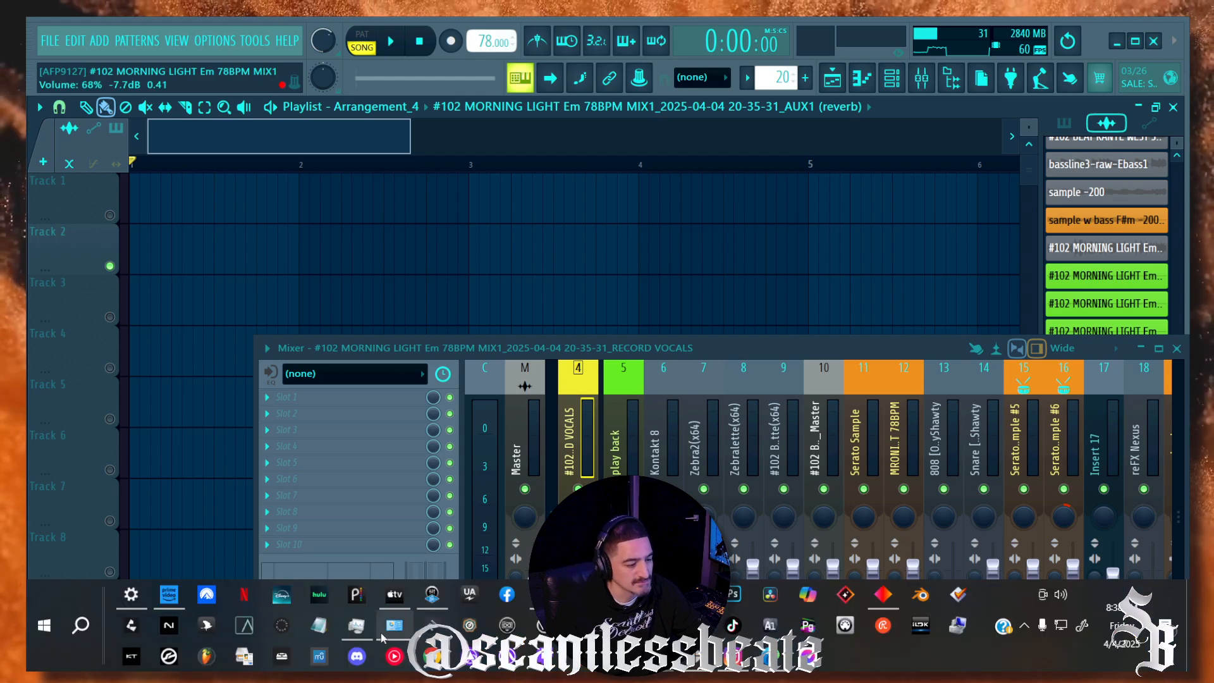
Step: Scroll through UAD Console's AUX 2 sends, then bring FL Studio's Mixer forward at the top left
{"action": "left_click", "coordinate": [434, 596]}
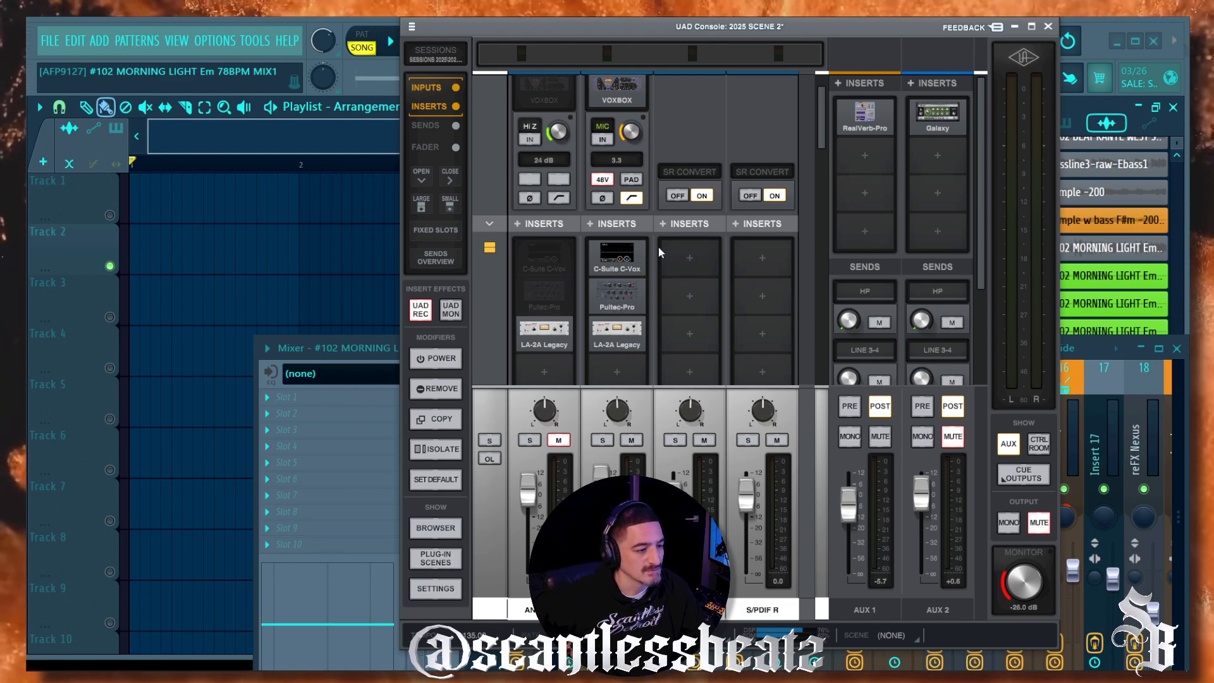
{"action": "scroll", "coordinate": [526, 120], "scroll_direction": "up", "scroll_amount": 2}
{"action": "scroll", "coordinate": [551, 107], "scroll_direction": "down", "scroll_amount": 8}
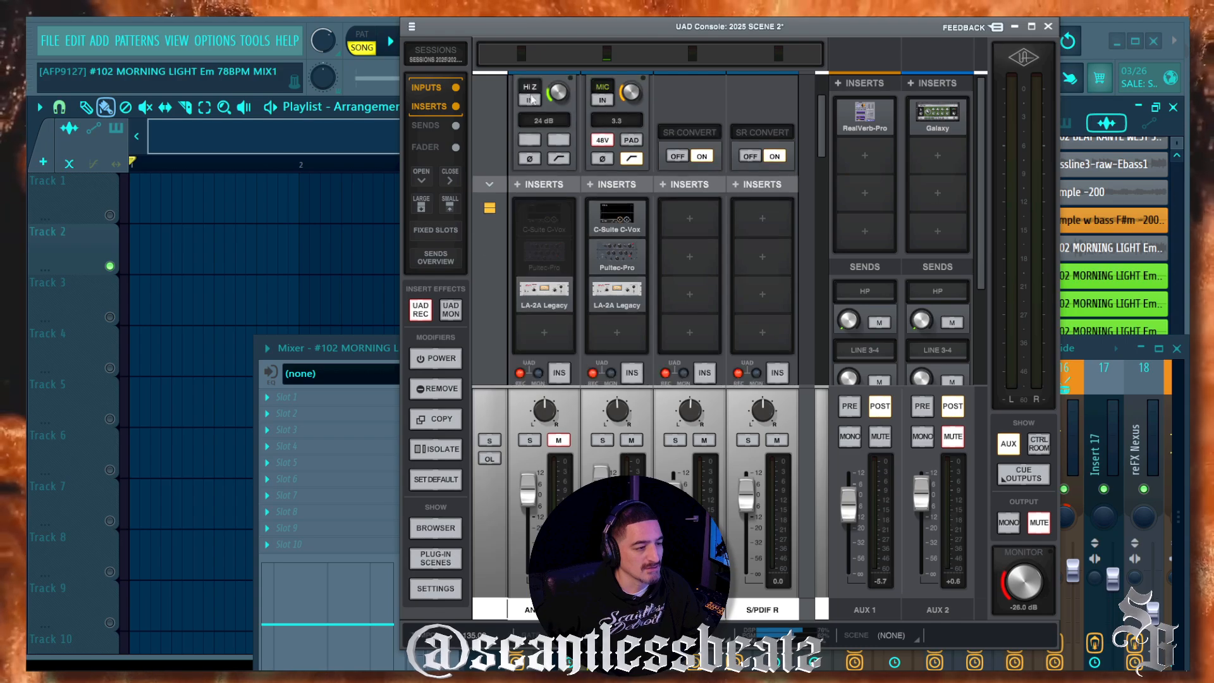
{"action": "scroll", "coordinate": [526, 116], "scroll_direction": "down", "scroll_amount": 3}
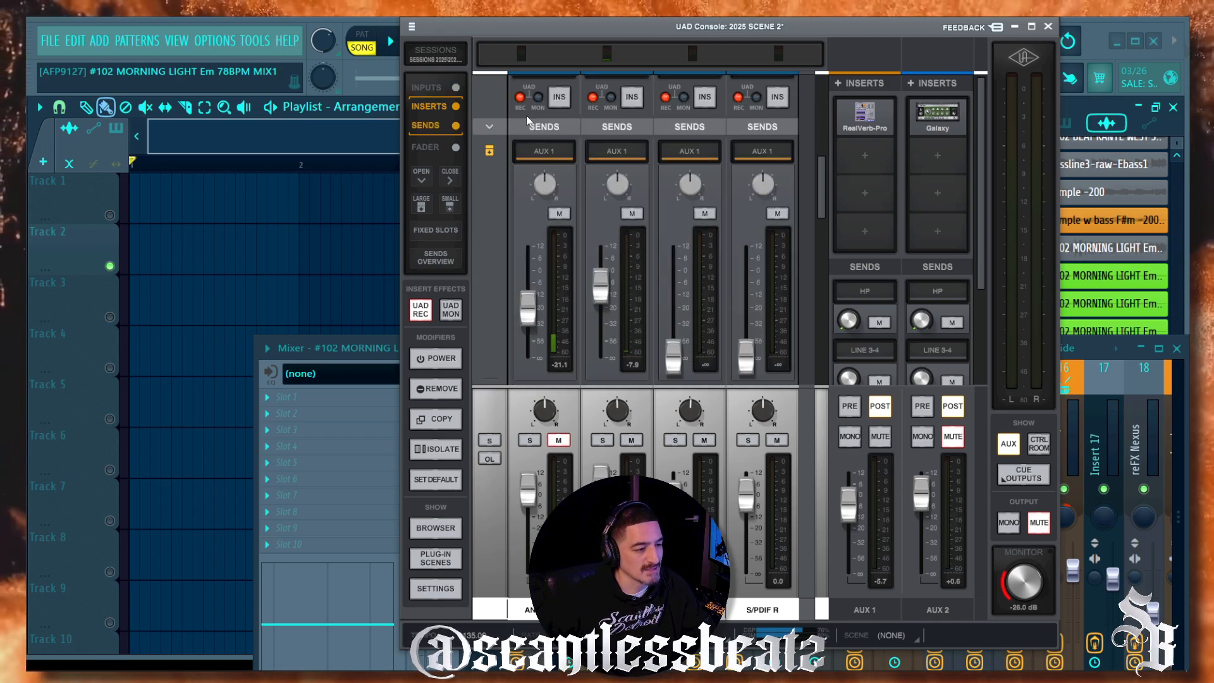
{"action": "scroll", "coordinate": [525, 149], "scroll_direction": "down", "scroll_amount": 7}
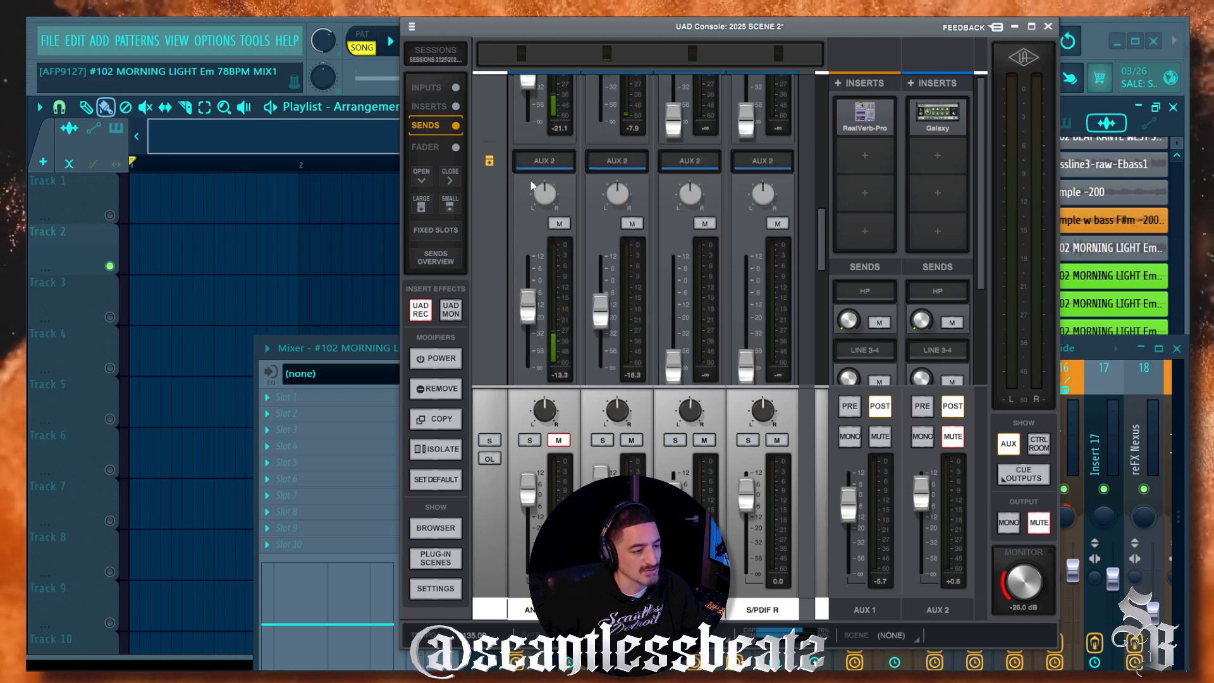
{"action": "scroll", "coordinate": [538, 181], "scroll_direction": "down", "scroll_amount": 2}
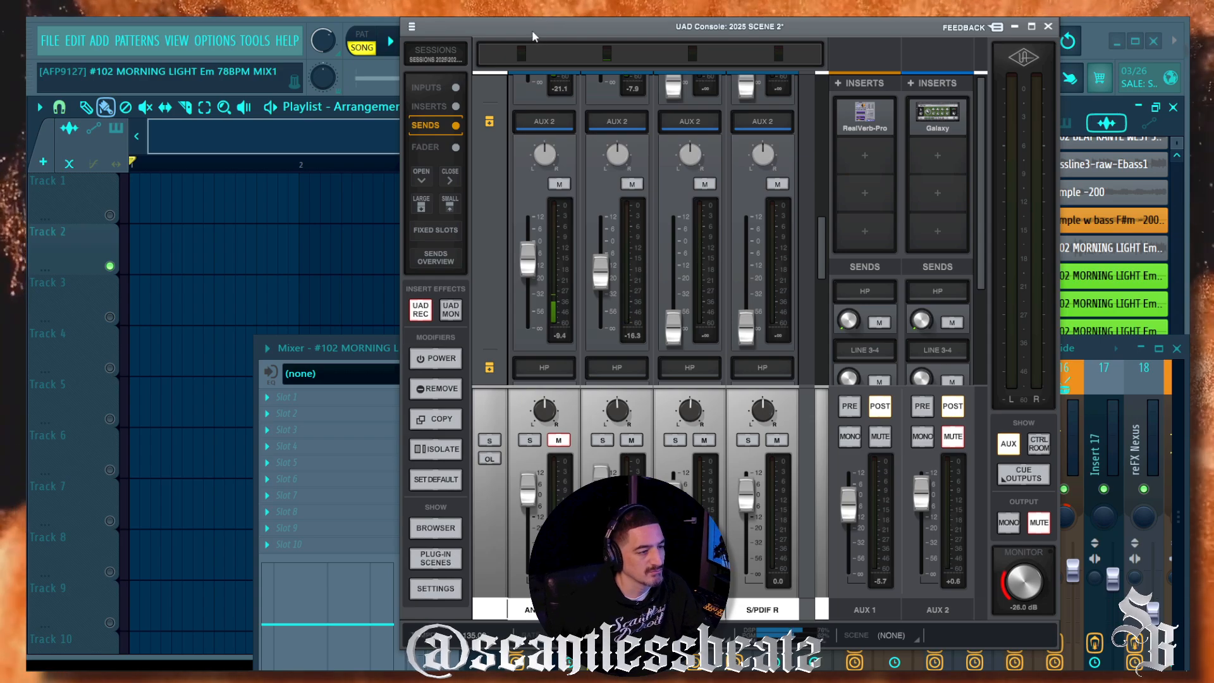
{"action": "left_click_drag", "start_coordinate": [532, 29], "coordinate": [564, 53]}
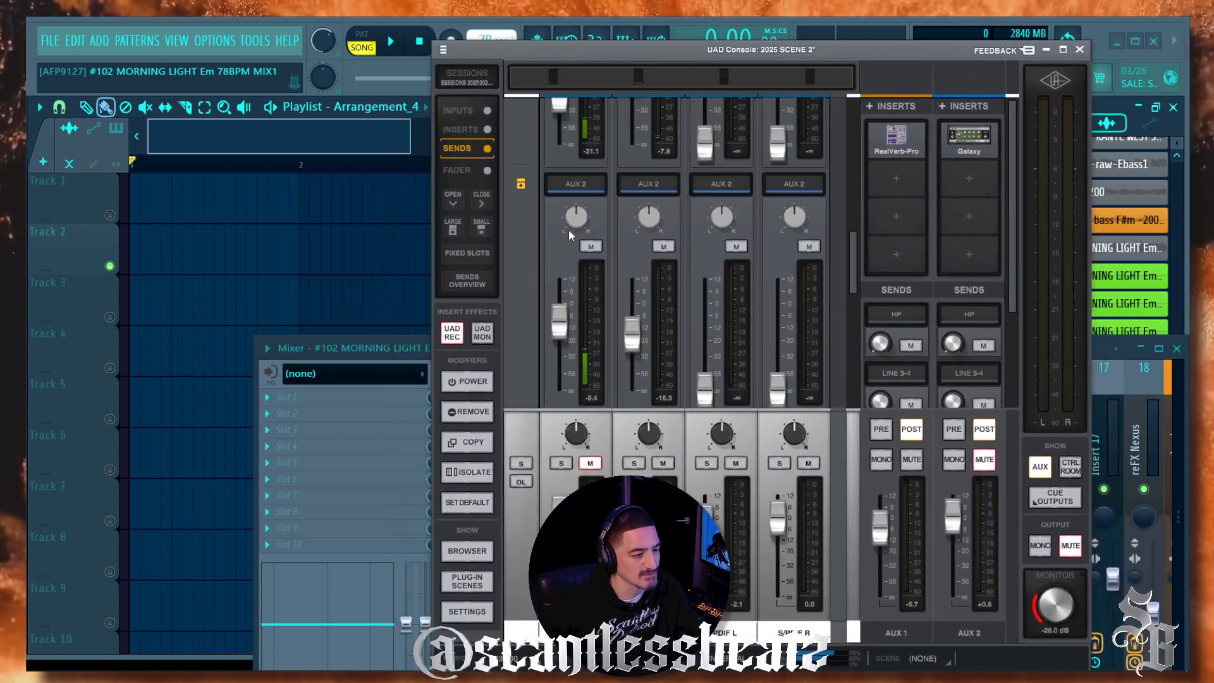
{"action": "scroll", "coordinate": [567, 252], "scroll_direction": "down", "scroll_amount": 5}
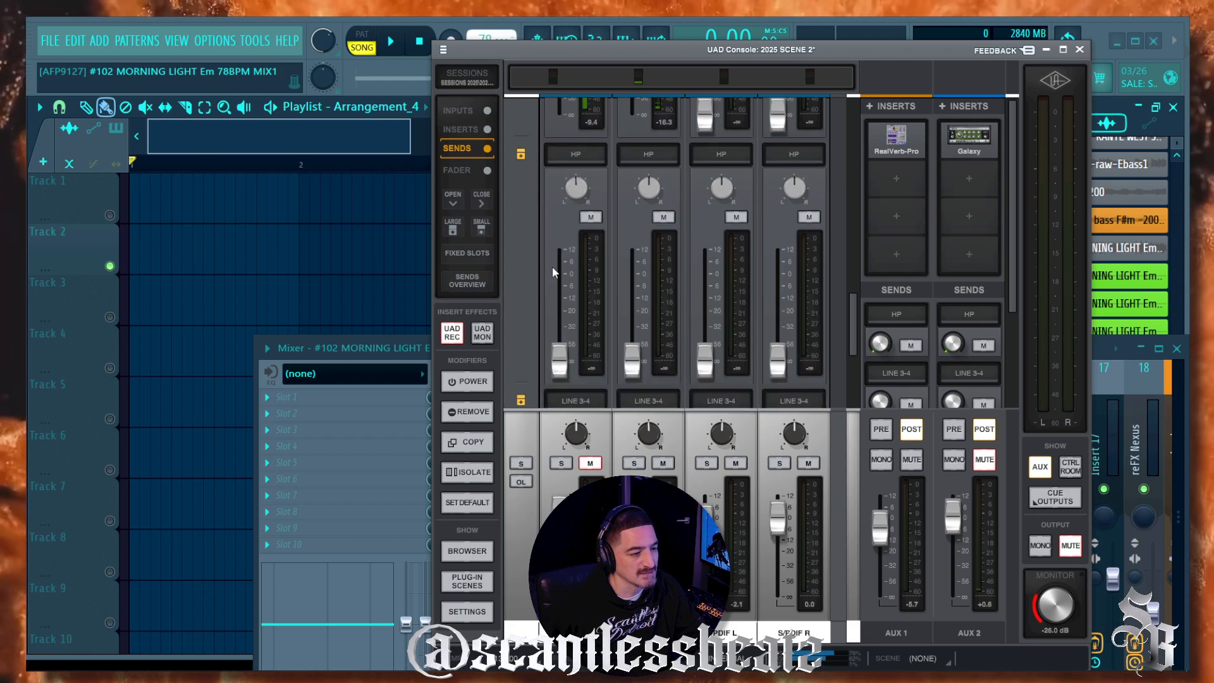
{"action": "scroll", "coordinate": [552, 267], "scroll_direction": "up", "scroll_amount": 2}
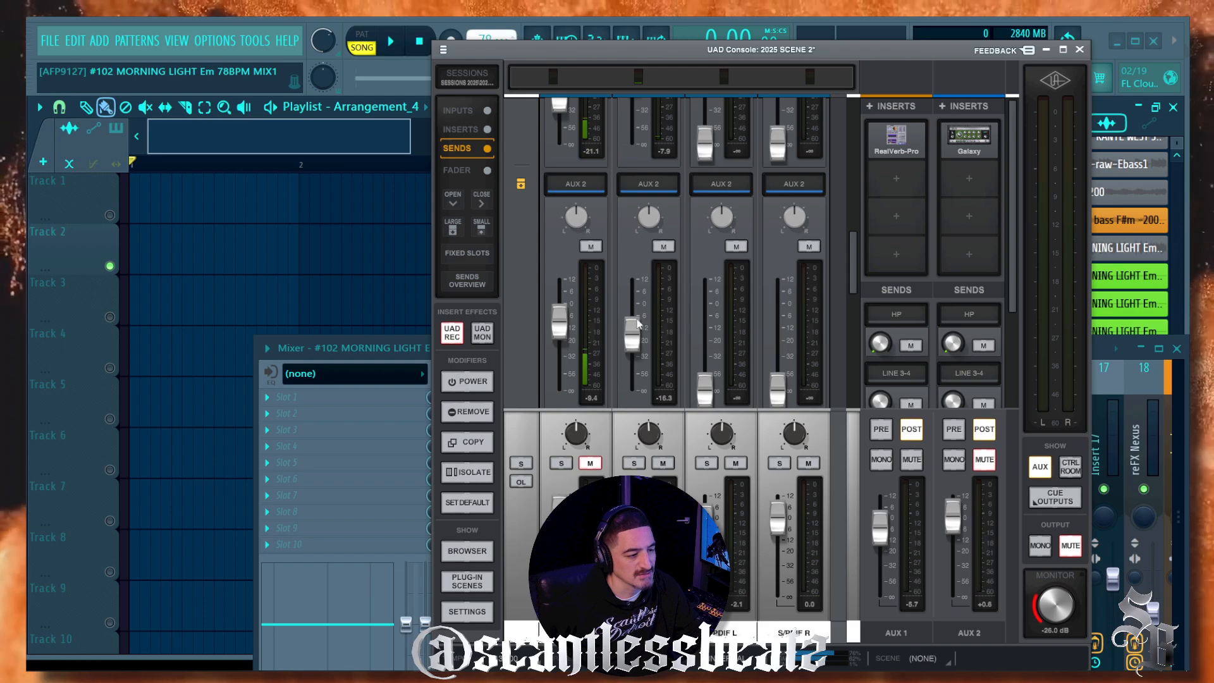
{"action": "left_click", "coordinate": [208, 156]}
{"action": "left_click_drag", "start_coordinate": [411, 346], "coordinate": [284, 131]}
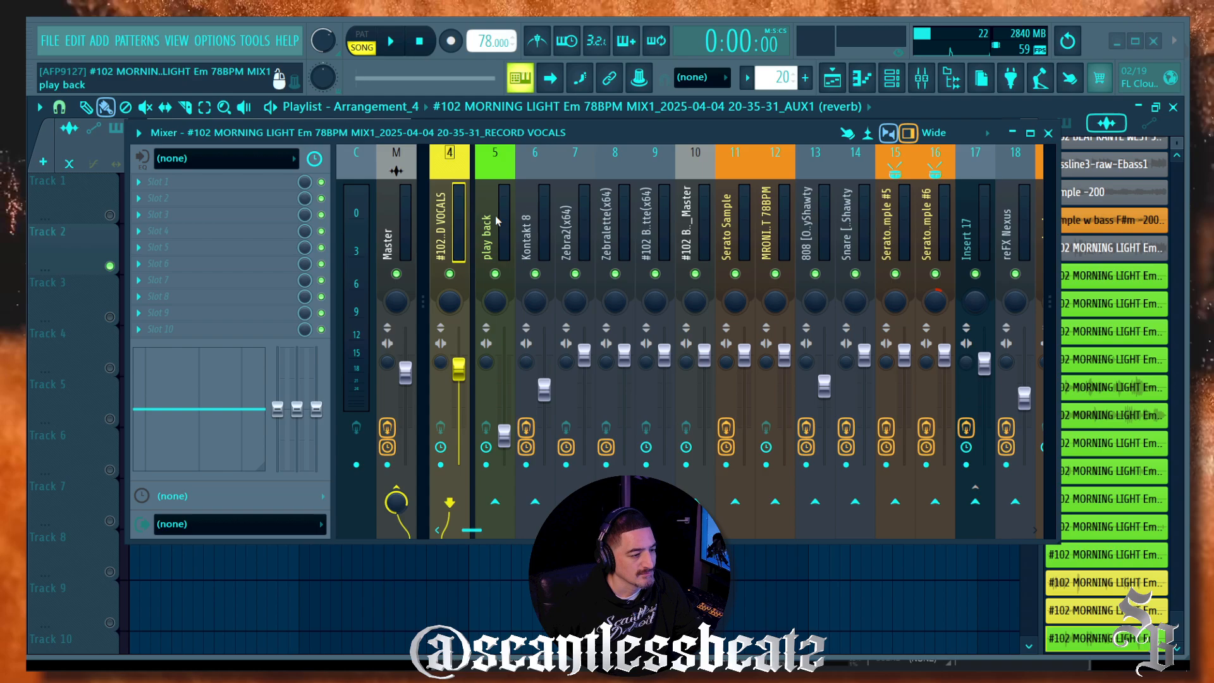
Step: Disarm RECORD VOCALS from recording and select the AUX2 (delay) mixer track
{"action": "left_click", "coordinate": [495, 215]}
{"action": "scroll", "coordinate": [456, 214], "scroll_direction": "up", "scroll_amount": 3}
{"action": "left_click", "coordinate": [490, 233]}
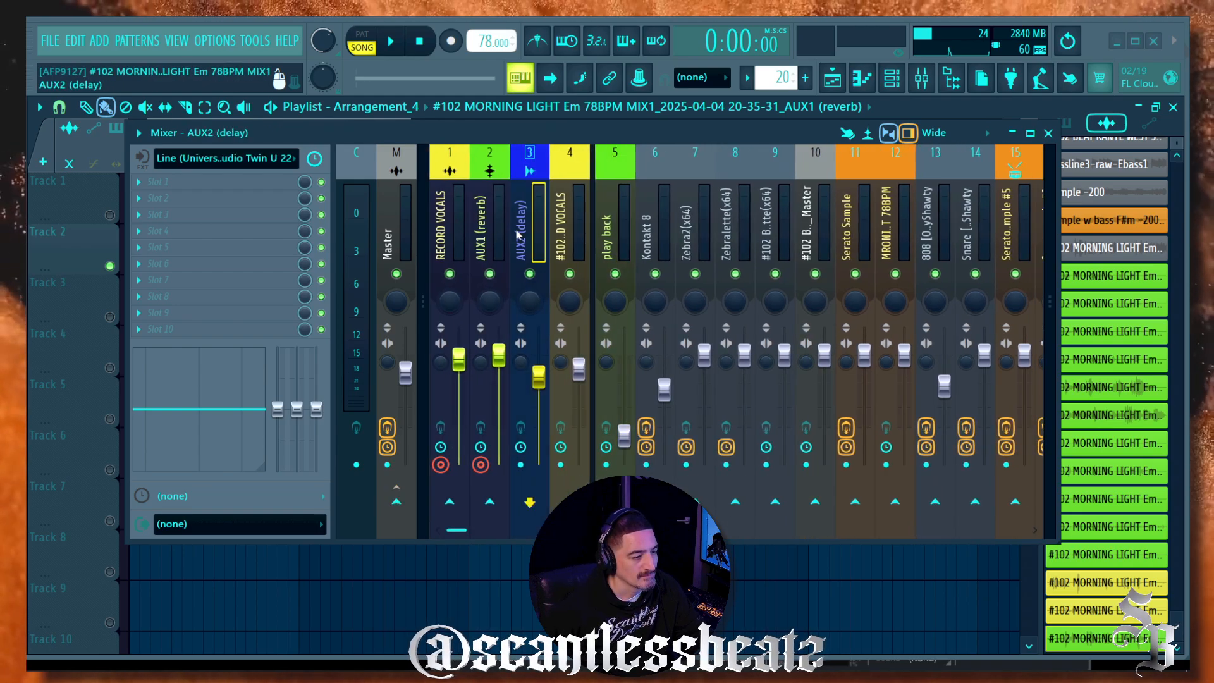
{"action": "left_click", "coordinate": [441, 466]}
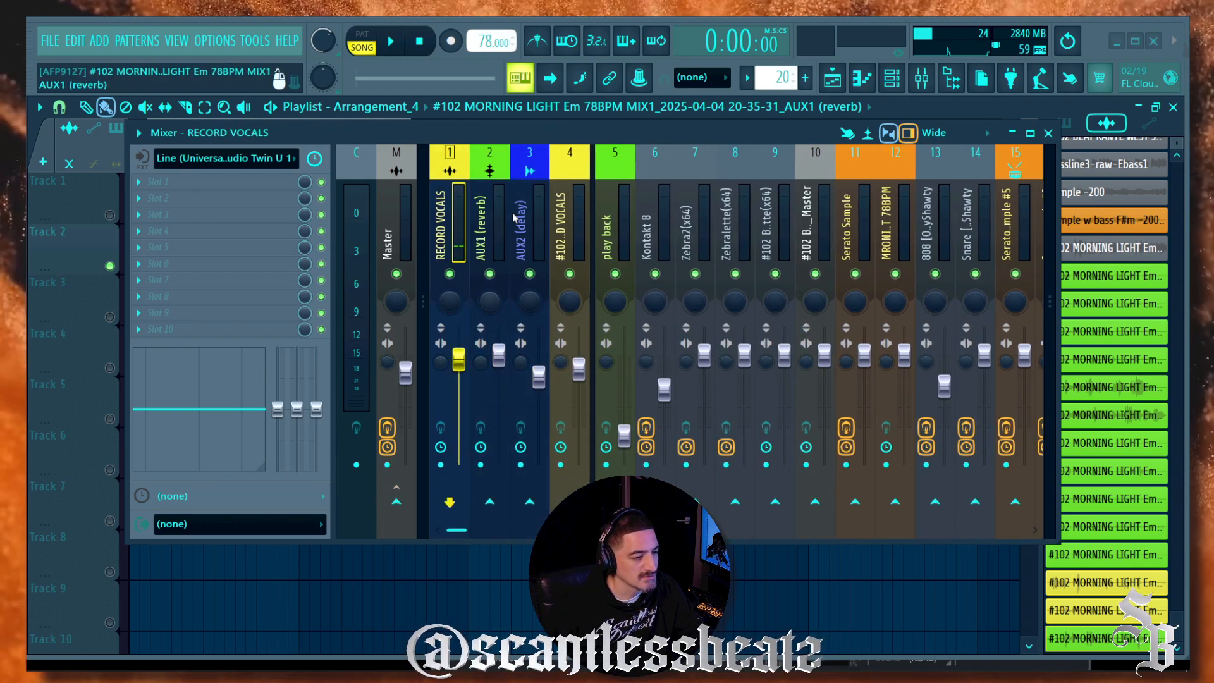
{"action": "left_click", "coordinate": [521, 466]}
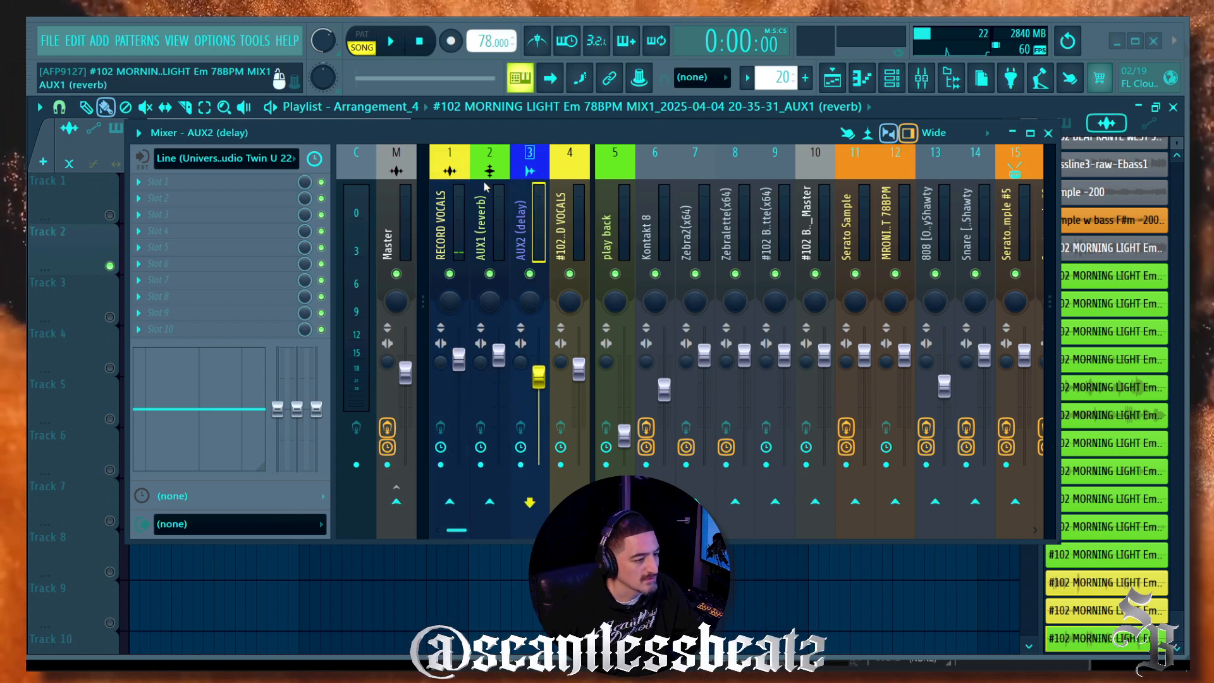
{"action": "left_click", "coordinate": [291, 160]}
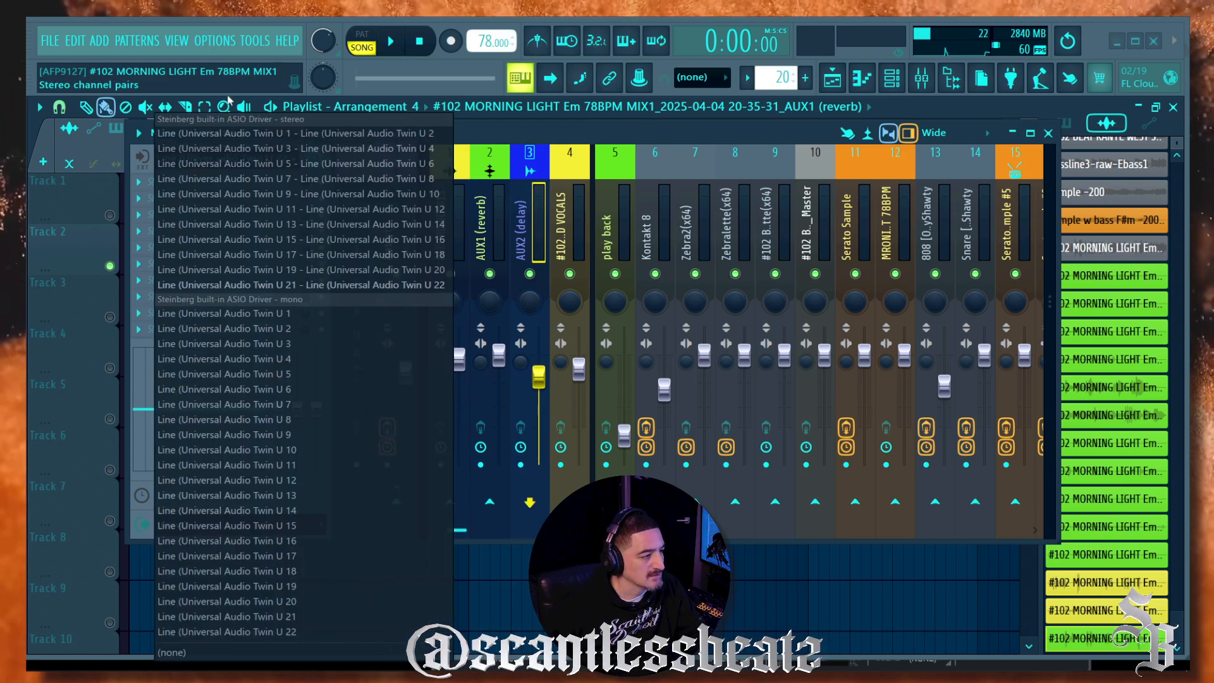
Step: Switch FL Studio's audio device to Universal Audio USB
{"action": "left_click", "coordinate": [210, 43]}
{"action": "left_click", "coordinate": [221, 93]}
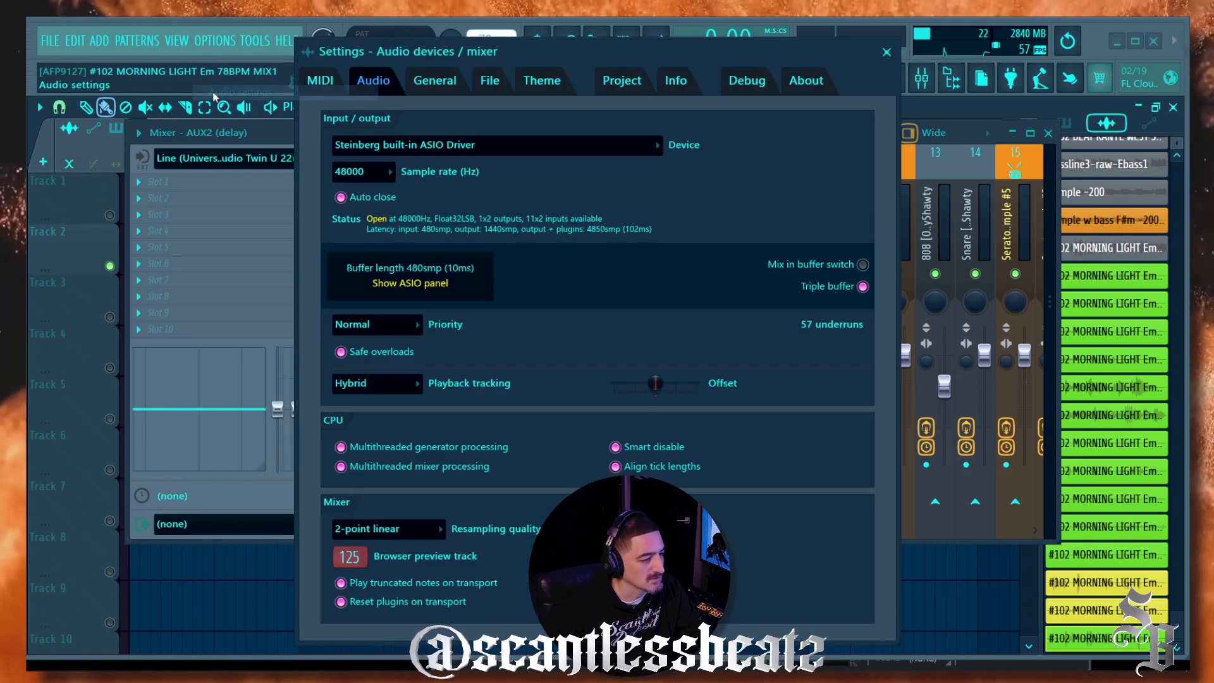
{"action": "left_click", "coordinate": [493, 145]}
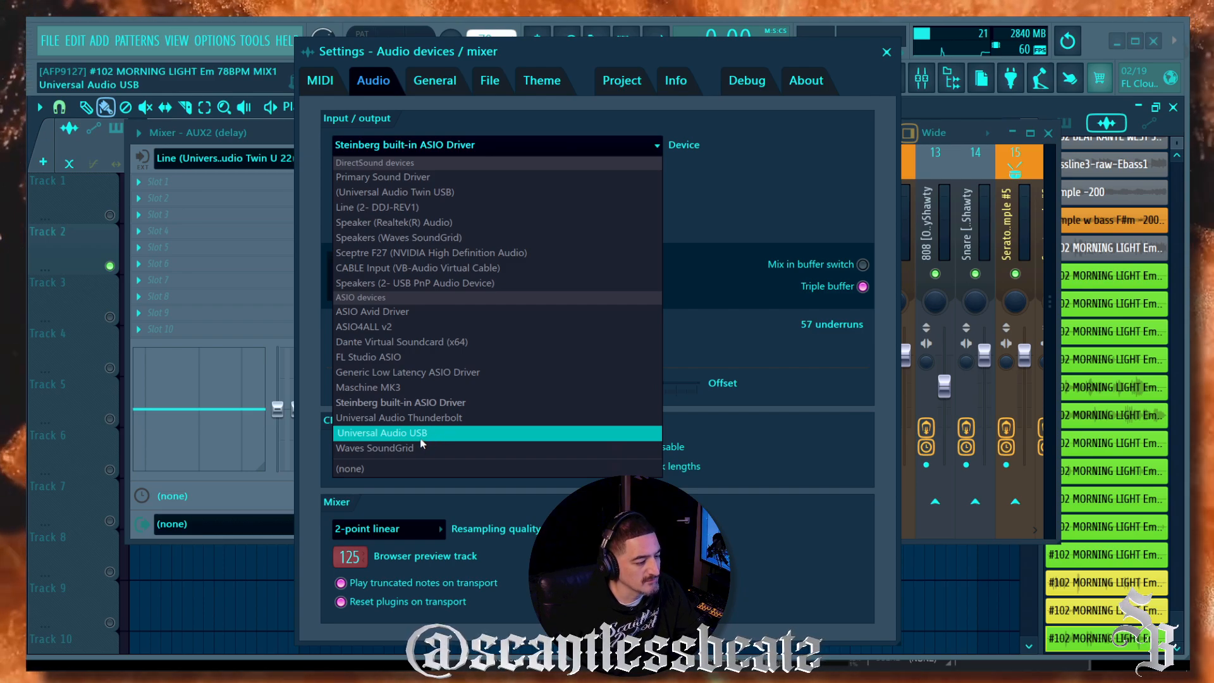
{"action": "left_click", "coordinate": [441, 439]}
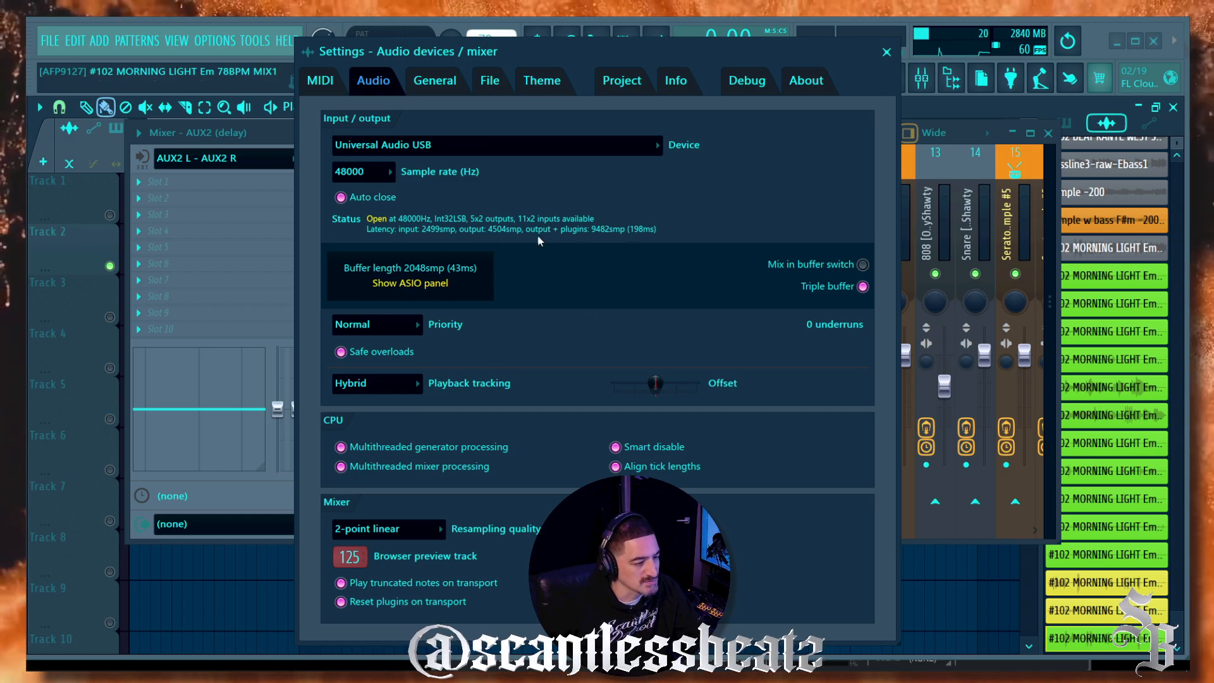
{"action": "left_click", "coordinate": [886, 52]}
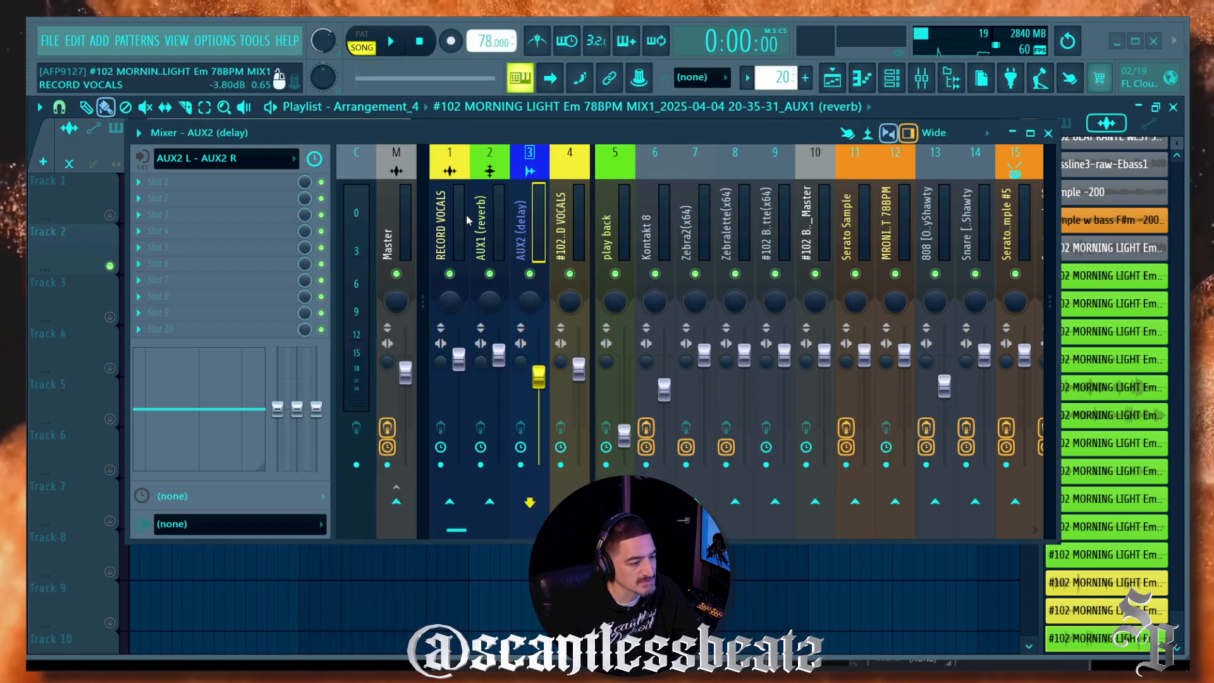
Step: Feed AUX2 (delay) from AUX2 L - AUX2 R, arm it, and send it to Master at about 100%
{"action": "left_click", "coordinate": [284, 166]}
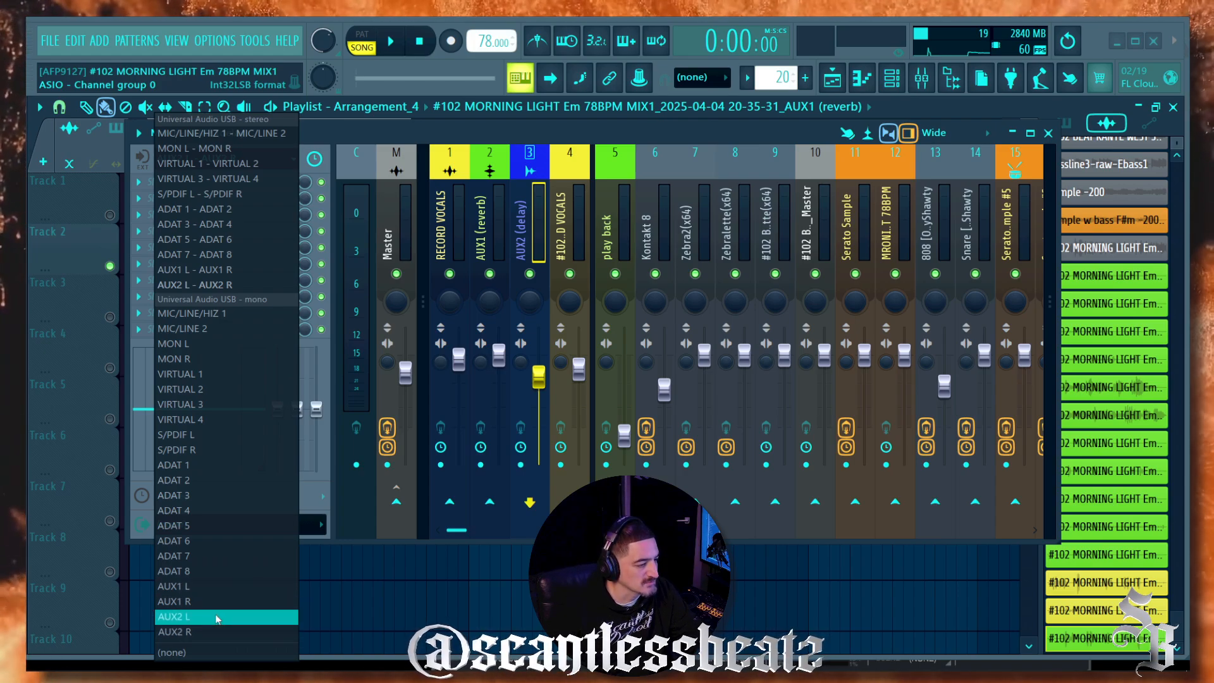
{"action": "left_click", "coordinate": [234, 286]}
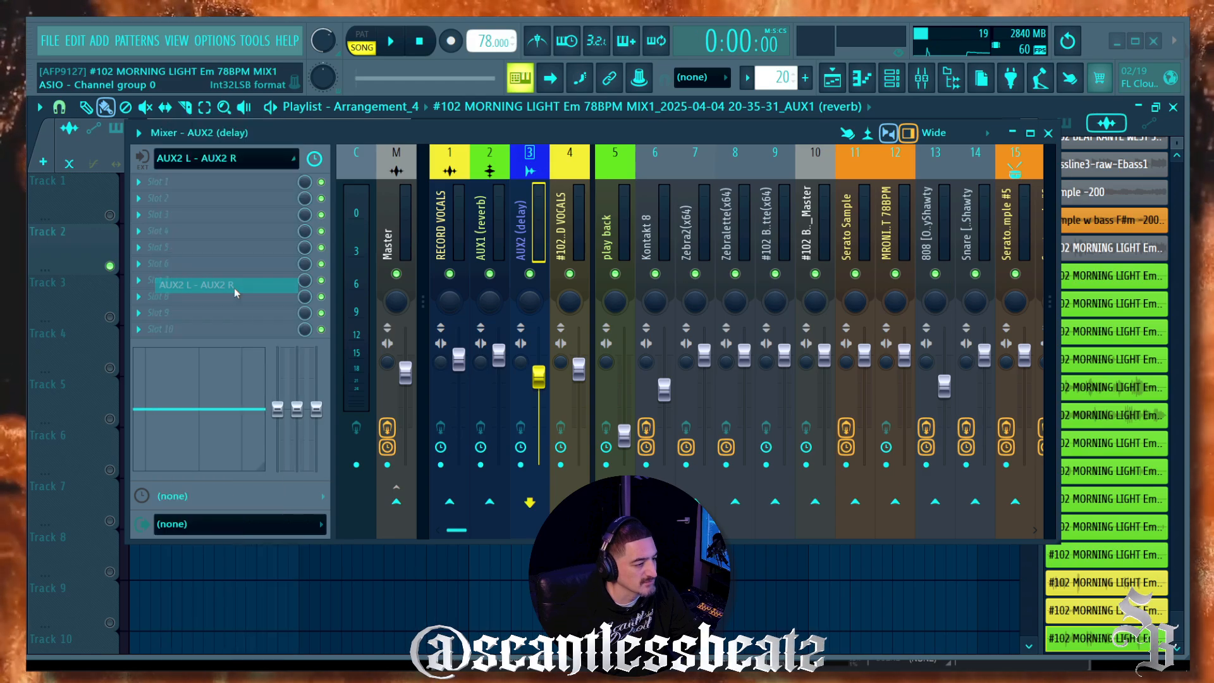
{"action": "left_click", "coordinate": [520, 466]}
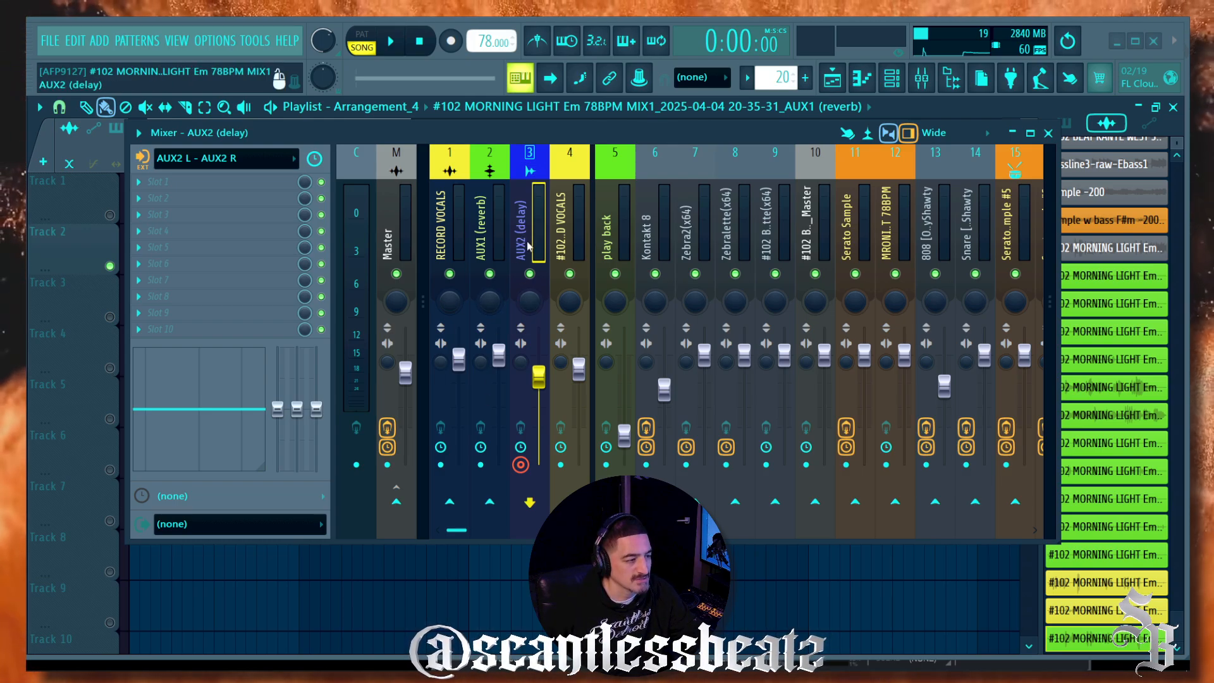
{"action": "left_click", "coordinate": [397, 503]}
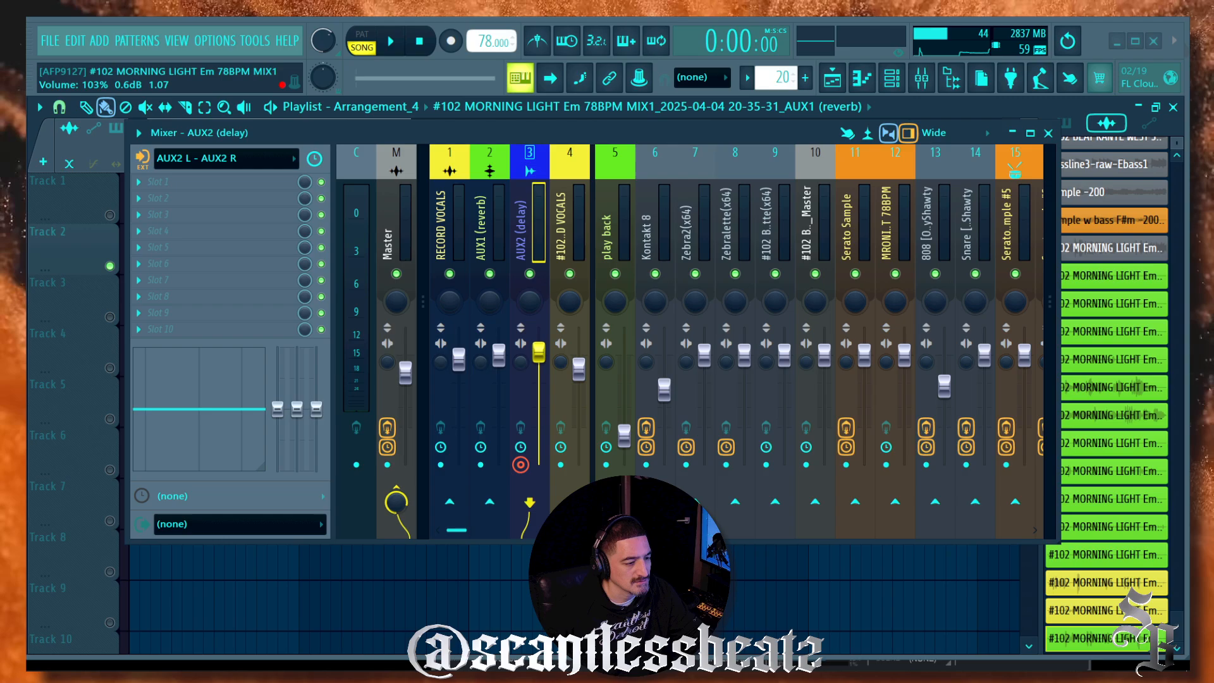
{"action": "left_click_drag", "start_coordinate": [539, 351], "coordinate": [538, 355]}
{"action": "mouse_move", "coordinate": [482, 669]}
{"action": "left_click", "coordinate": [430, 595]}
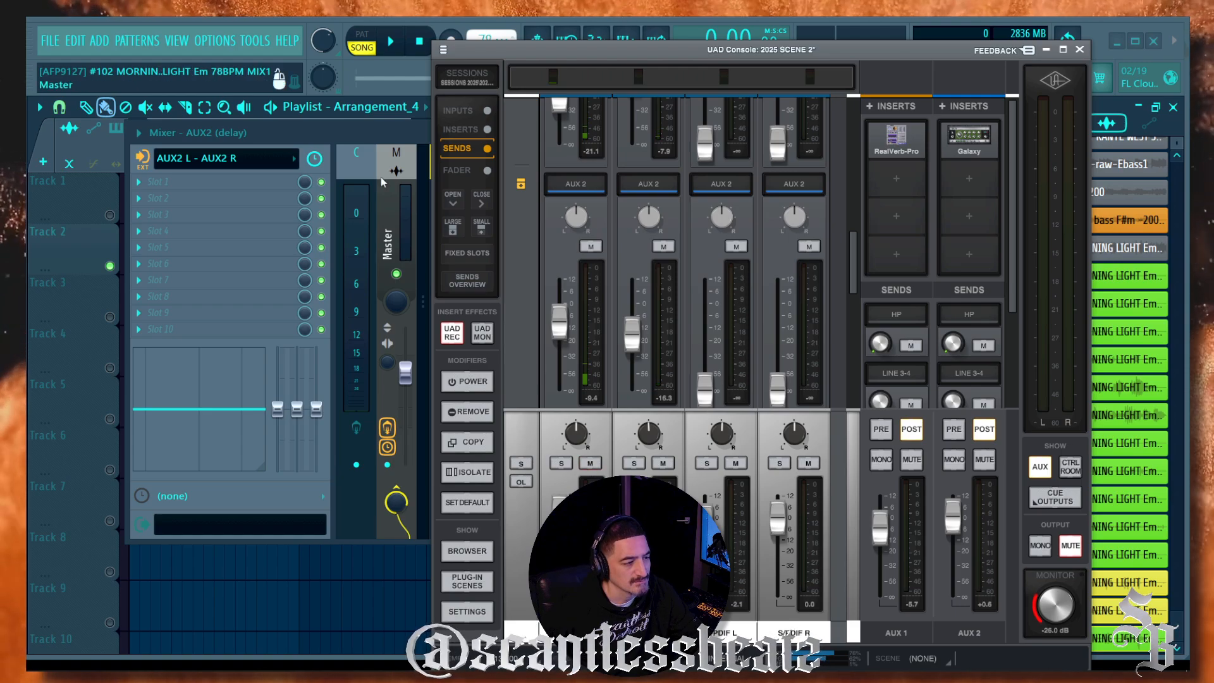
Step: Switch between FL Studio's mixer and UAD Console, nudging the mixer window down
{"action": "left_click", "coordinate": [374, 134]}
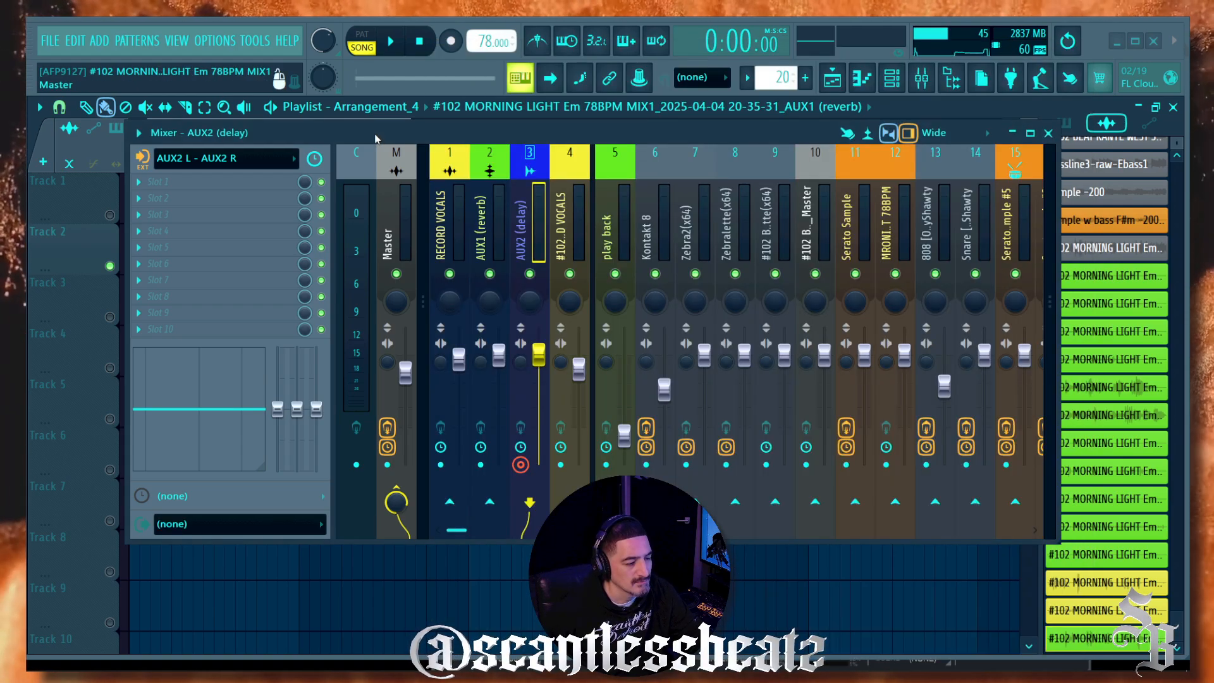
{"action": "mouse_move", "coordinate": [433, 669]}
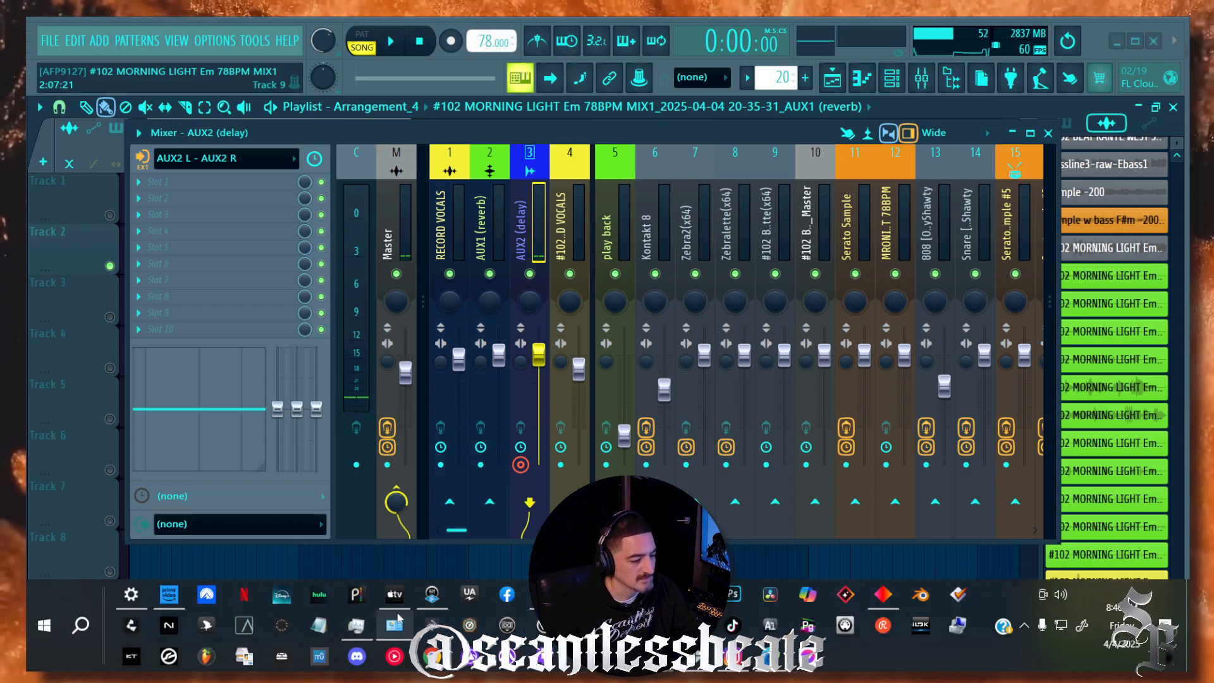
{"action": "left_click", "coordinate": [432, 596]}
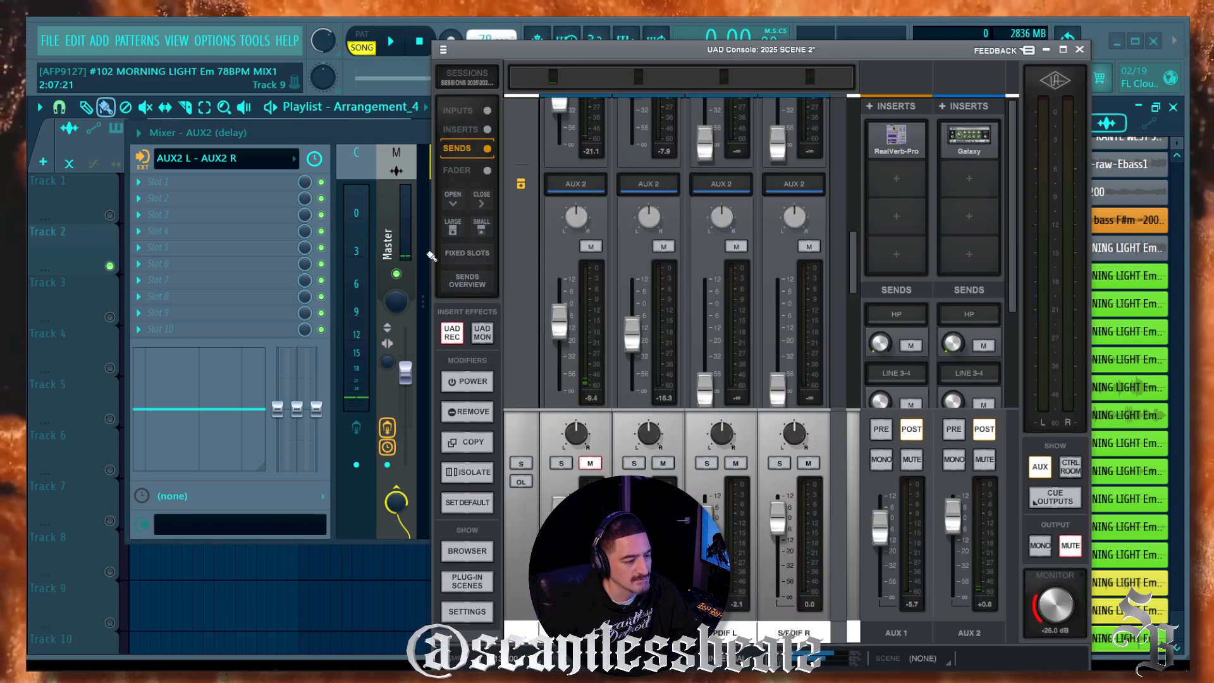
{"action": "left_click", "coordinate": [374, 134]}
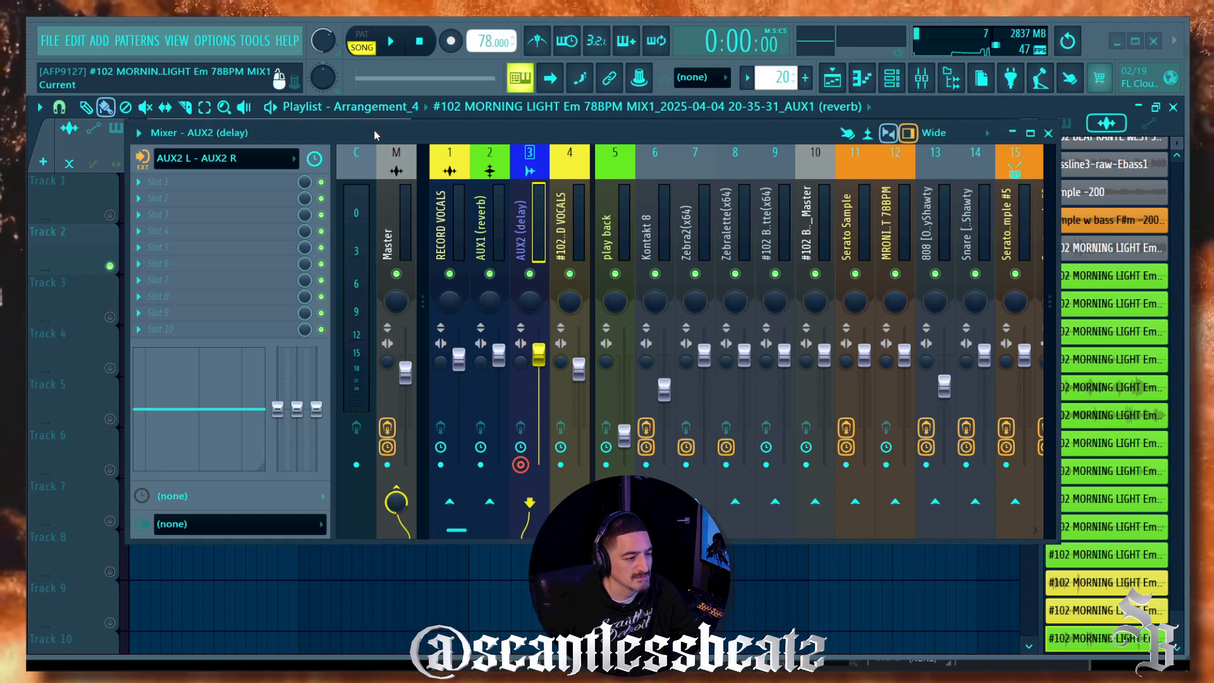
{"action": "left_click_drag", "start_coordinate": [375, 134], "coordinate": [371, 179]}
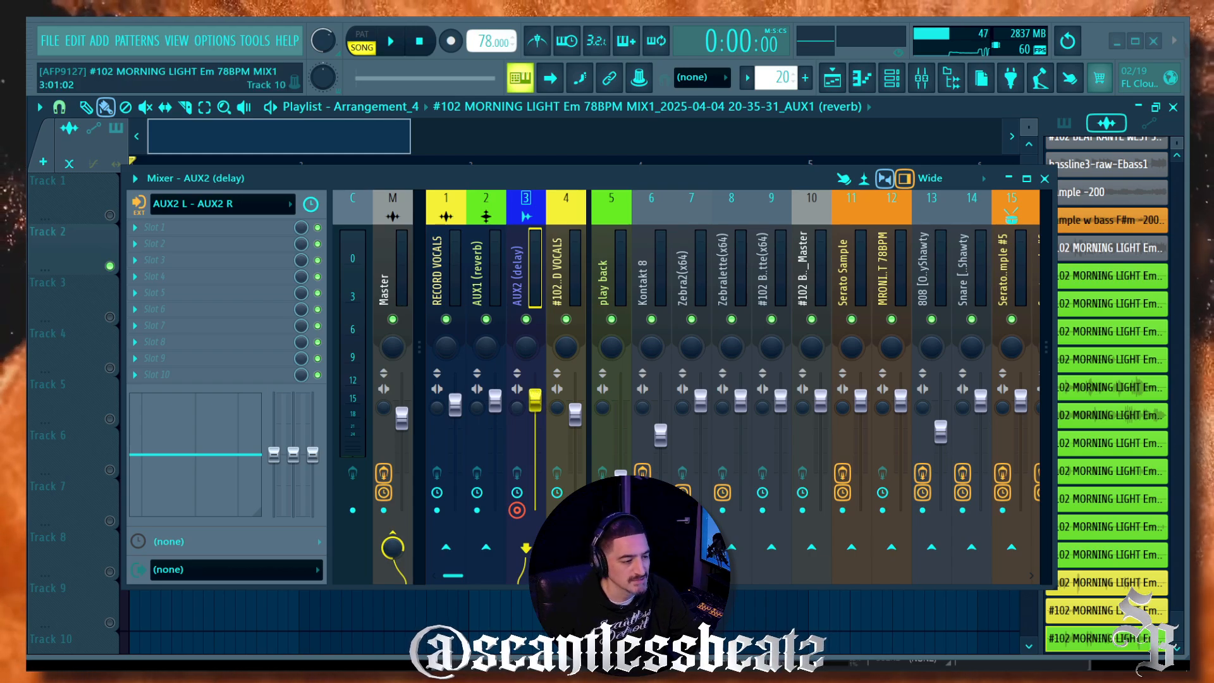
{"action": "mouse_move", "coordinate": [392, 640]}
{"action": "left_click", "coordinate": [433, 596]}
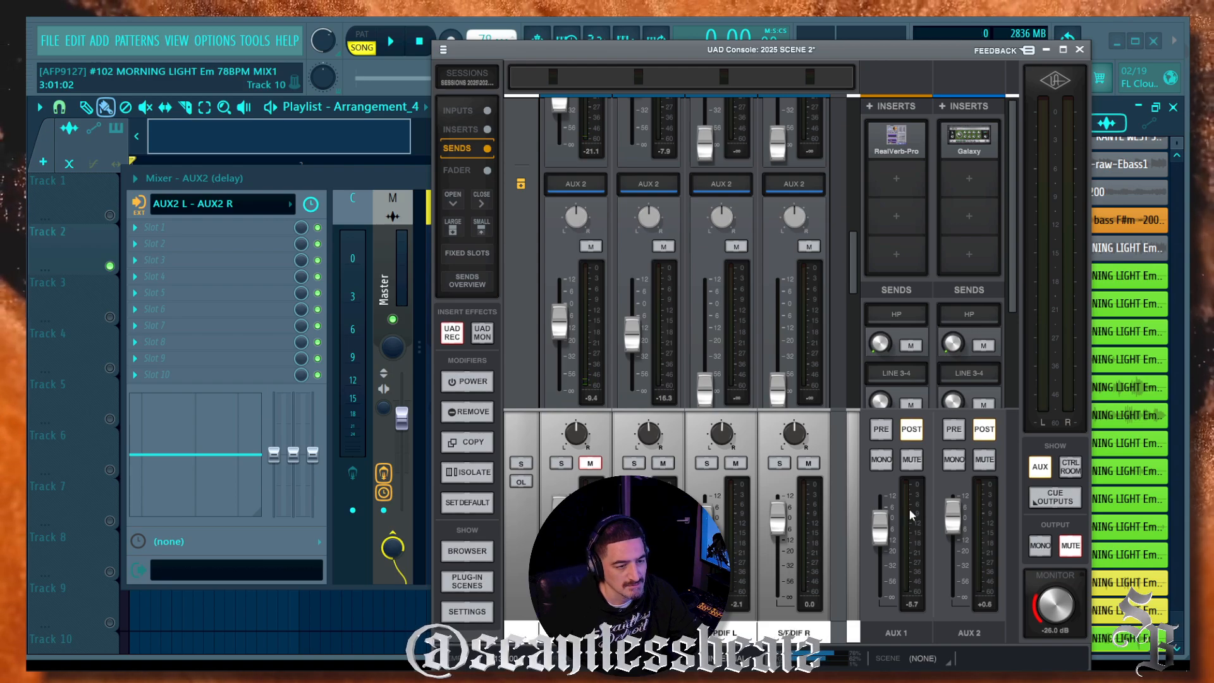
Step: Check the Galaxy Tape Echo, set the AUX 2 return to -8.1 dB and Analog 1's AUX 2 send to -8.5 dB
{"action": "scroll", "coordinate": [537, 233], "scroll_direction": "down", "scroll_amount": 1}
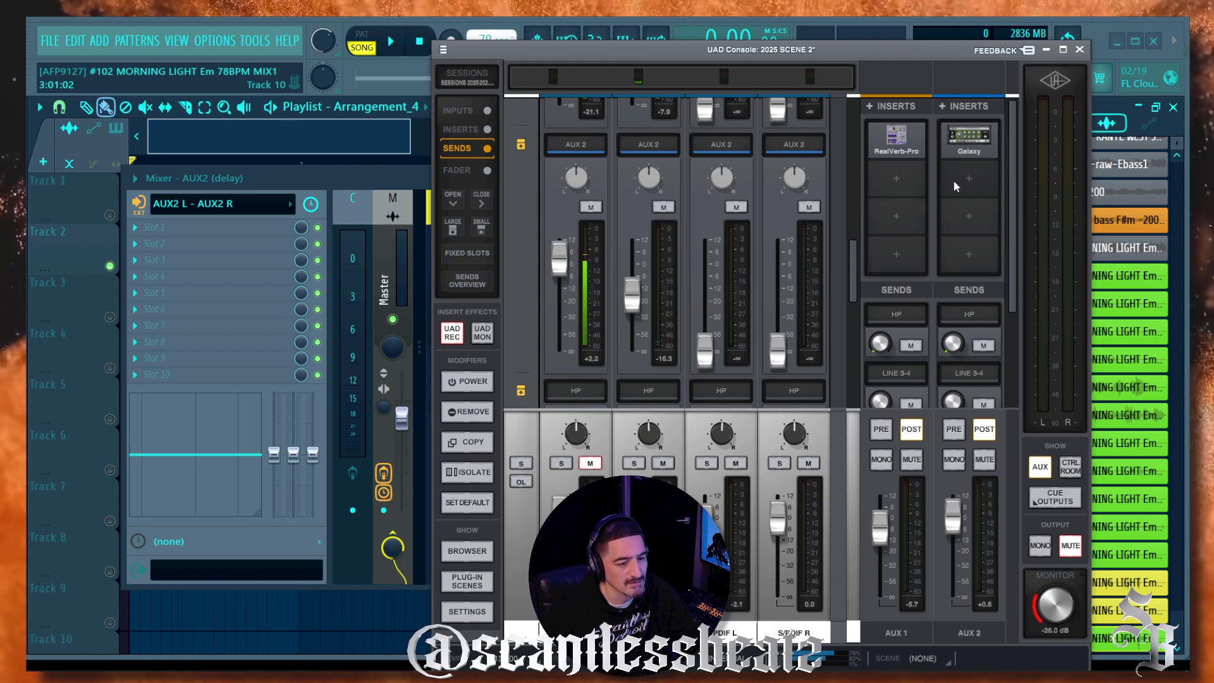
{"action": "left_click", "coordinate": [965, 144]}
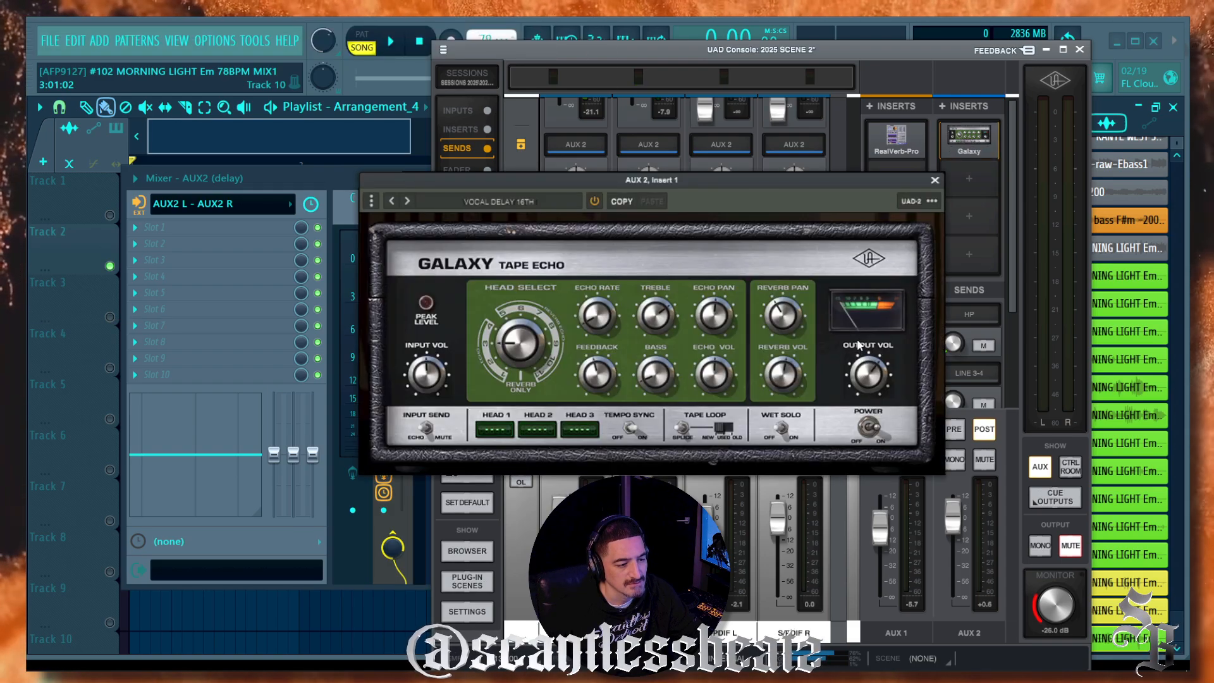
{"action": "left_click", "coordinate": [935, 181]}
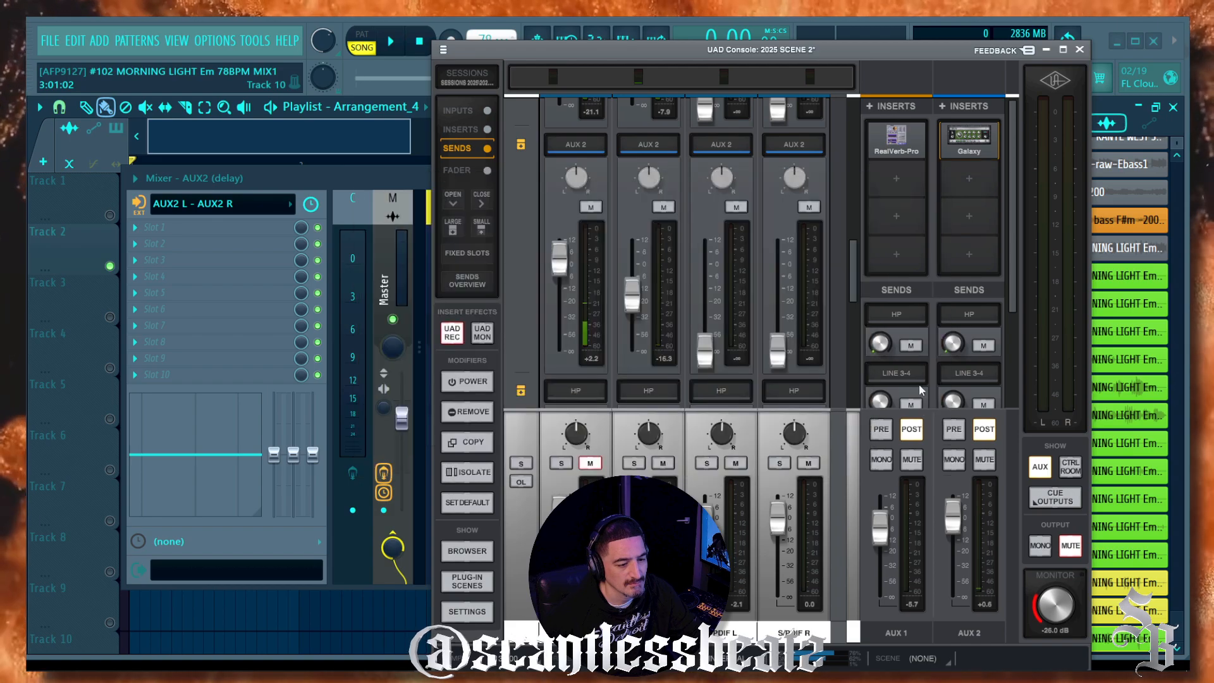
{"action": "mouse_move", "coordinate": [956, 518]}
{"action": "left_mouse_down"}
{"action": "mouse_move", "coordinate": [958, 506]}
{"action": "mouse_move", "coordinate": [950, 538]}
{"action": "left_mouse_up"}
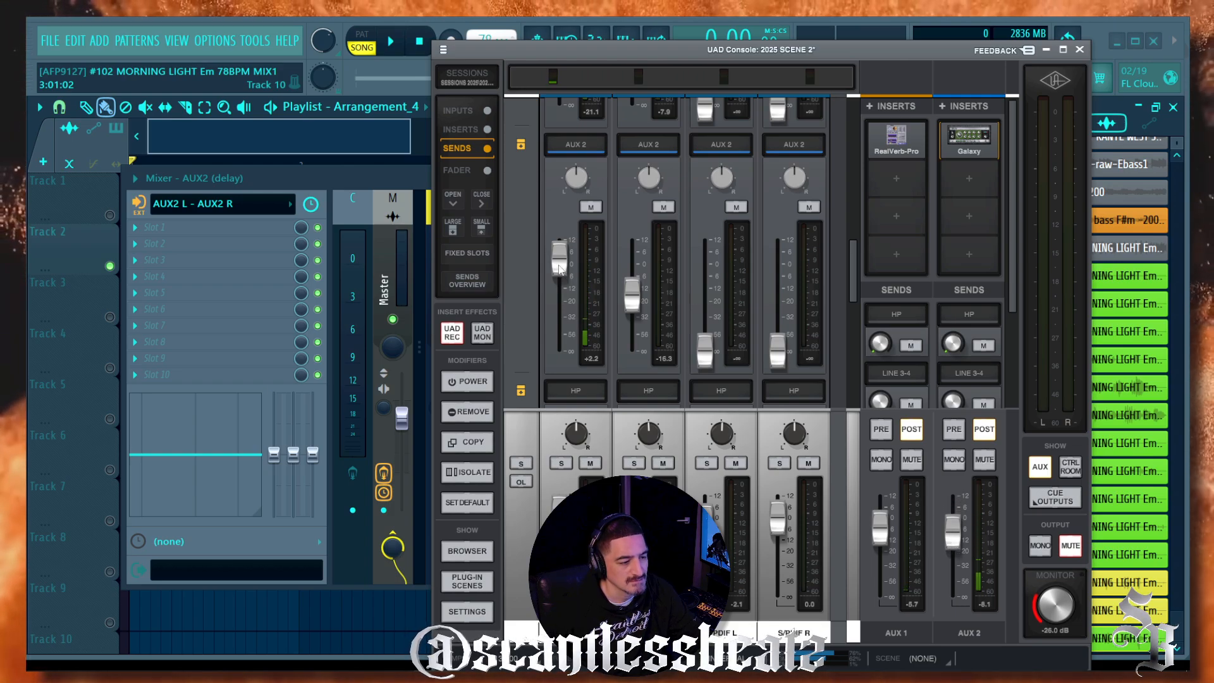
{"action": "left_click_drag", "start_coordinate": [560, 268], "coordinate": [562, 291]}
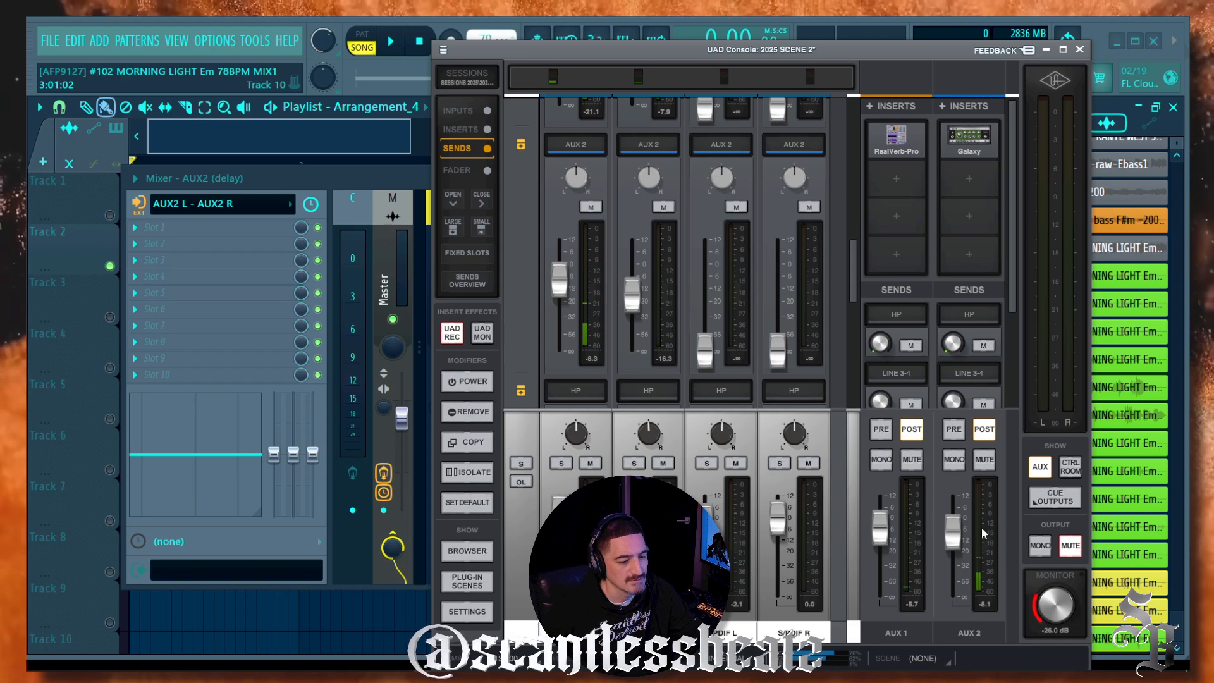
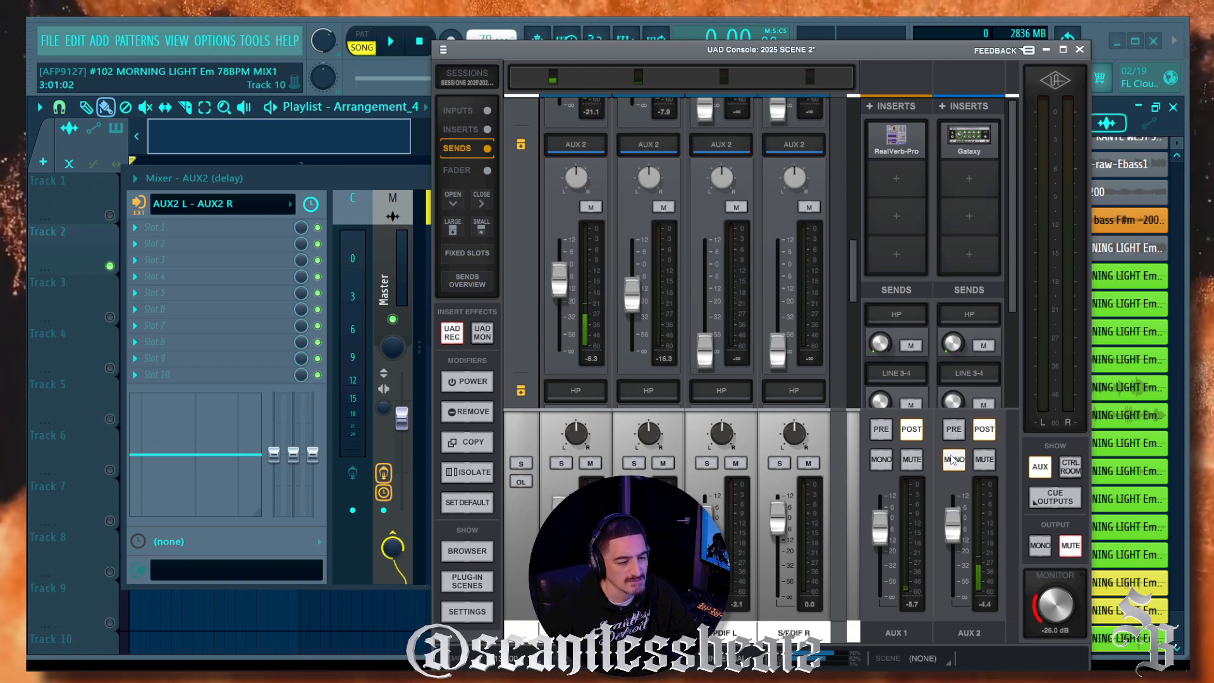
Step: Mute the input channel's monitoring in UAD Console and return to the FL Studio mixer
{"action": "left_click", "coordinate": [982, 460]}
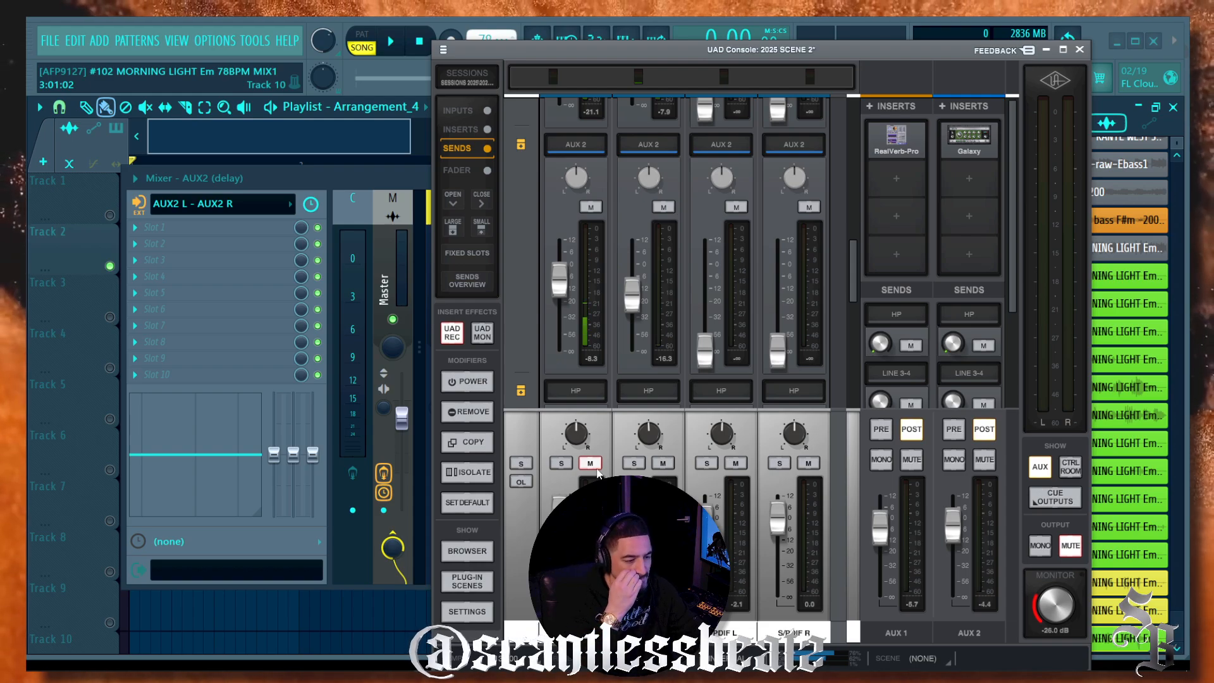
{"action": "left_click", "coordinate": [396, 175]}
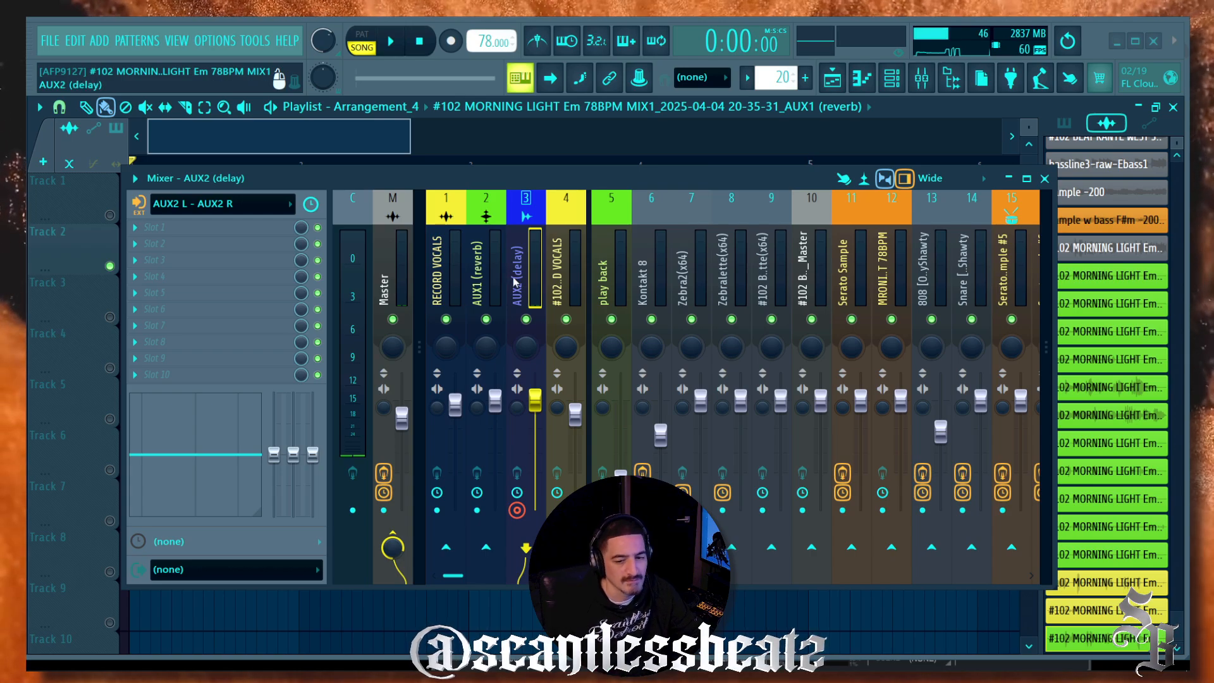
Step: Review the audio device under Options > Audio settings, then lower the mixer window
{"action": "left_click", "coordinate": [206, 42]}
{"action": "left_click", "coordinate": [253, 93]}
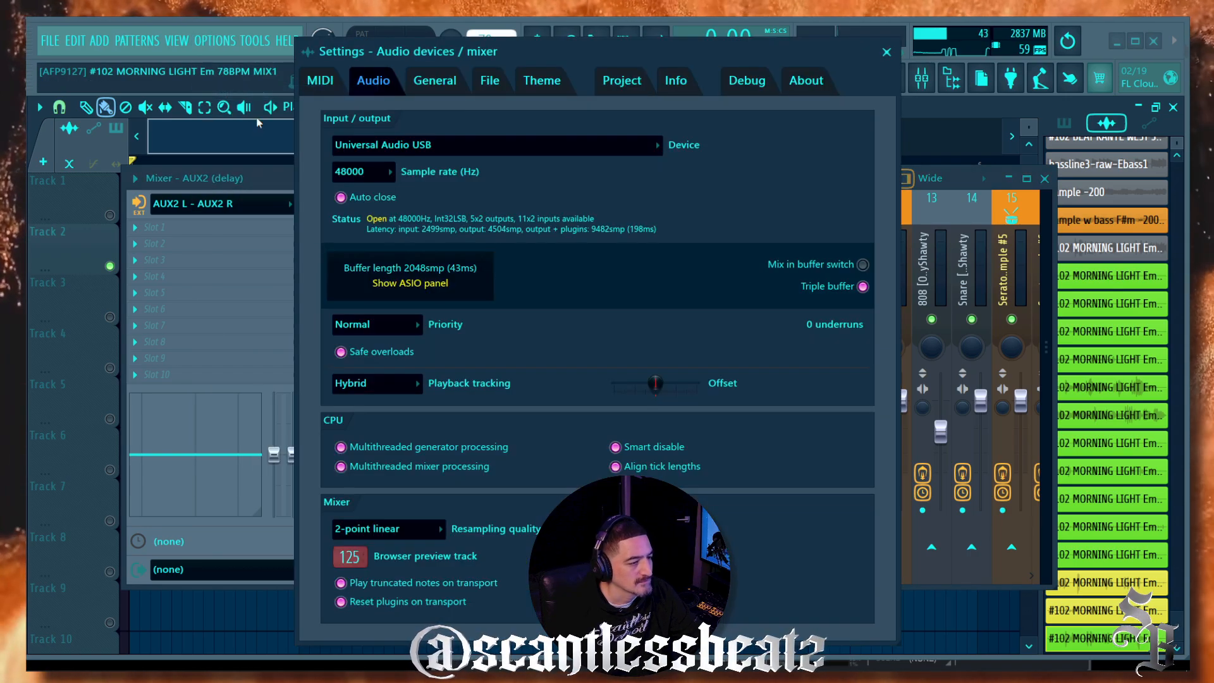
{"action": "left_click", "coordinate": [887, 52]}
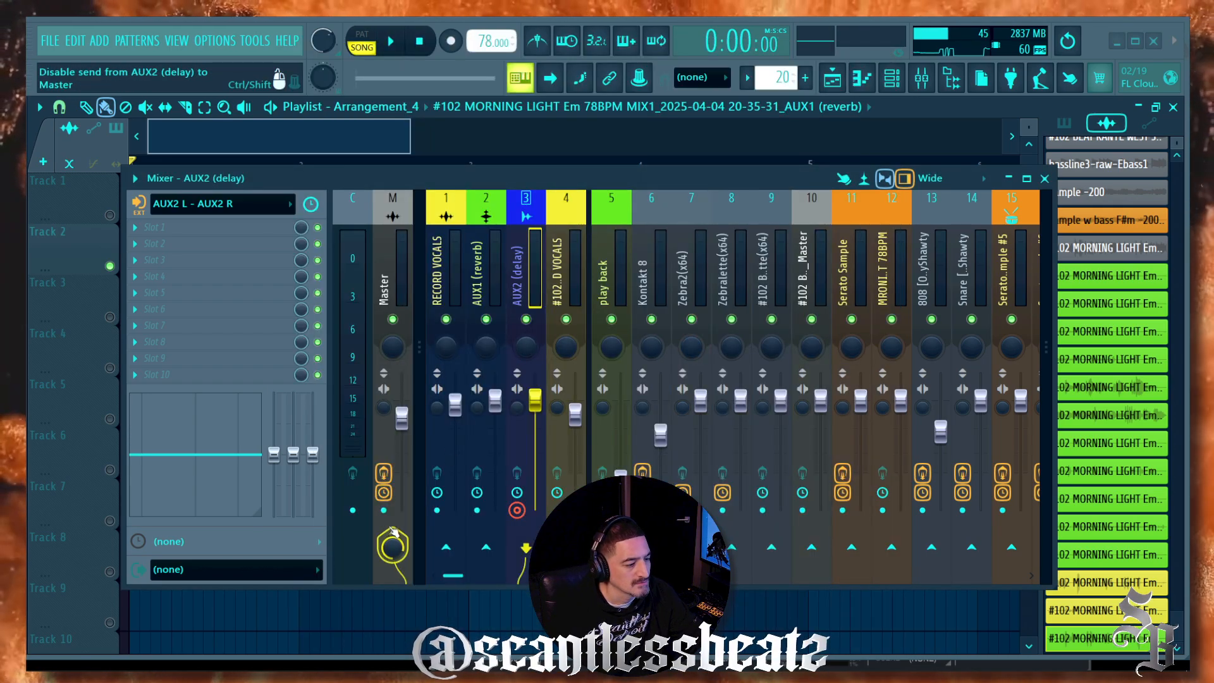
{"action": "left_click_drag", "start_coordinate": [392, 172], "coordinate": [364, 283]}
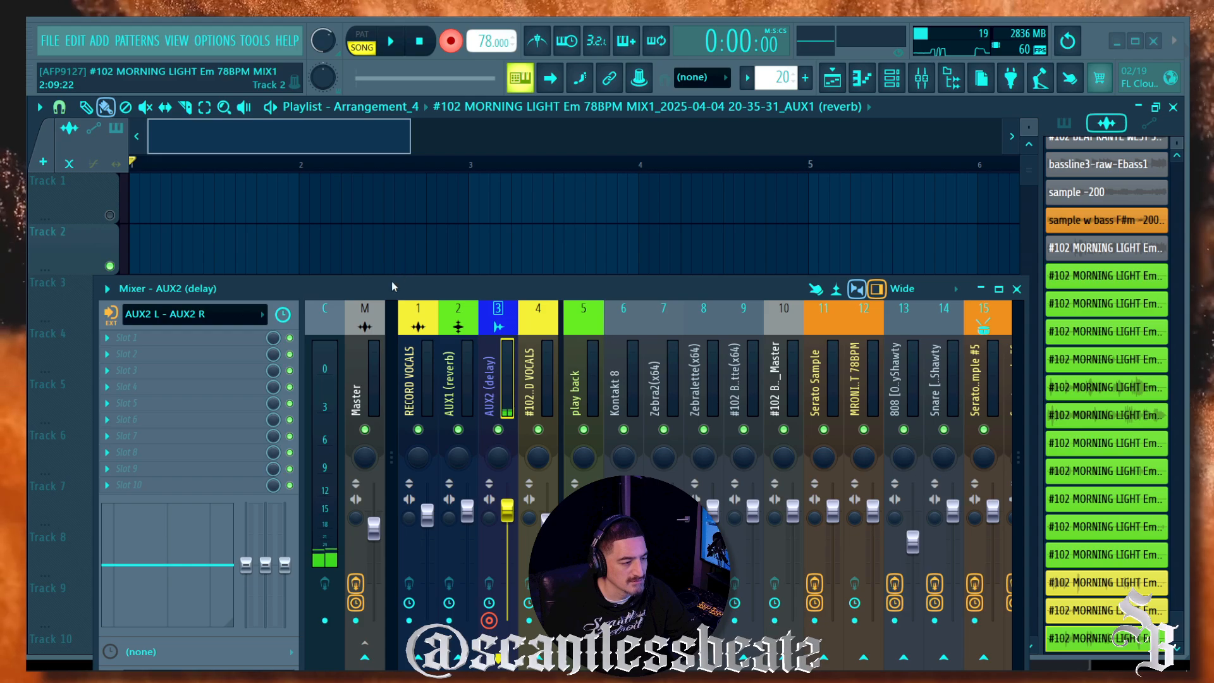
Step: Arm Record and capture a short test take of the AUX2 (delay) bus onto Track 1
{"action": "left_click_drag", "start_coordinate": [392, 282], "coordinate": [342, 201]}
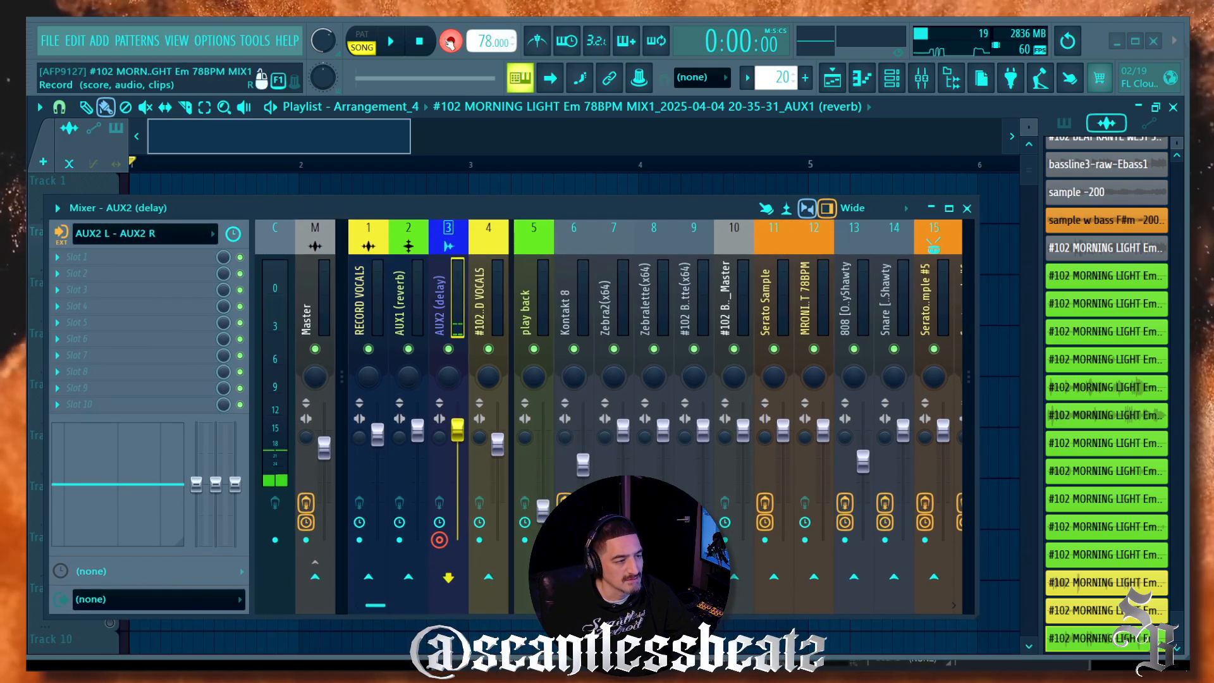
{"action": "left_click", "coordinate": [451, 42]}
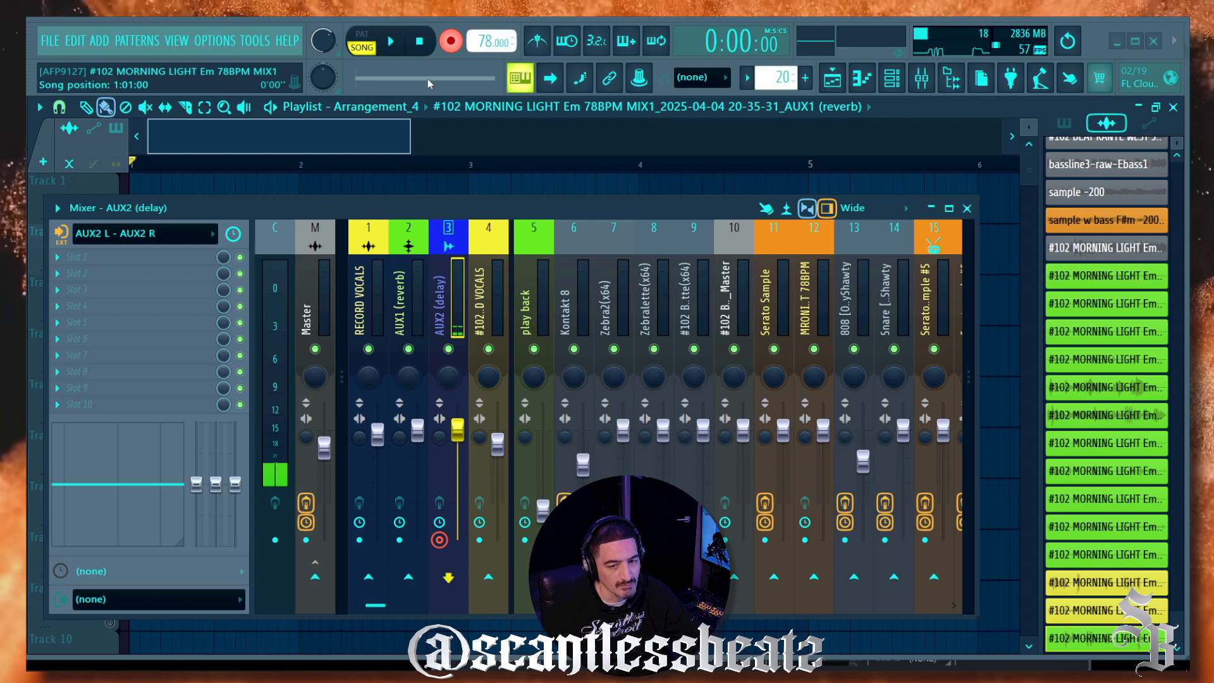
{"action": "left_click_drag", "start_coordinate": [353, 197], "coordinate": [363, 335]}
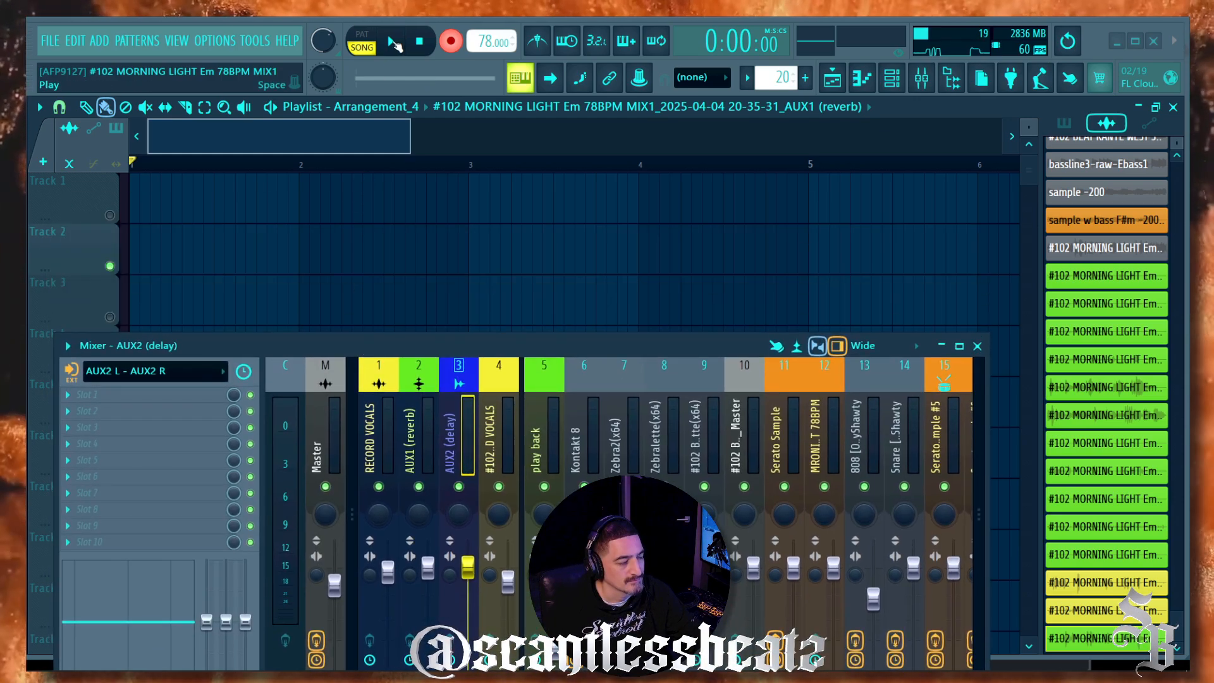
{"action": "left_click", "coordinate": [394, 43]}
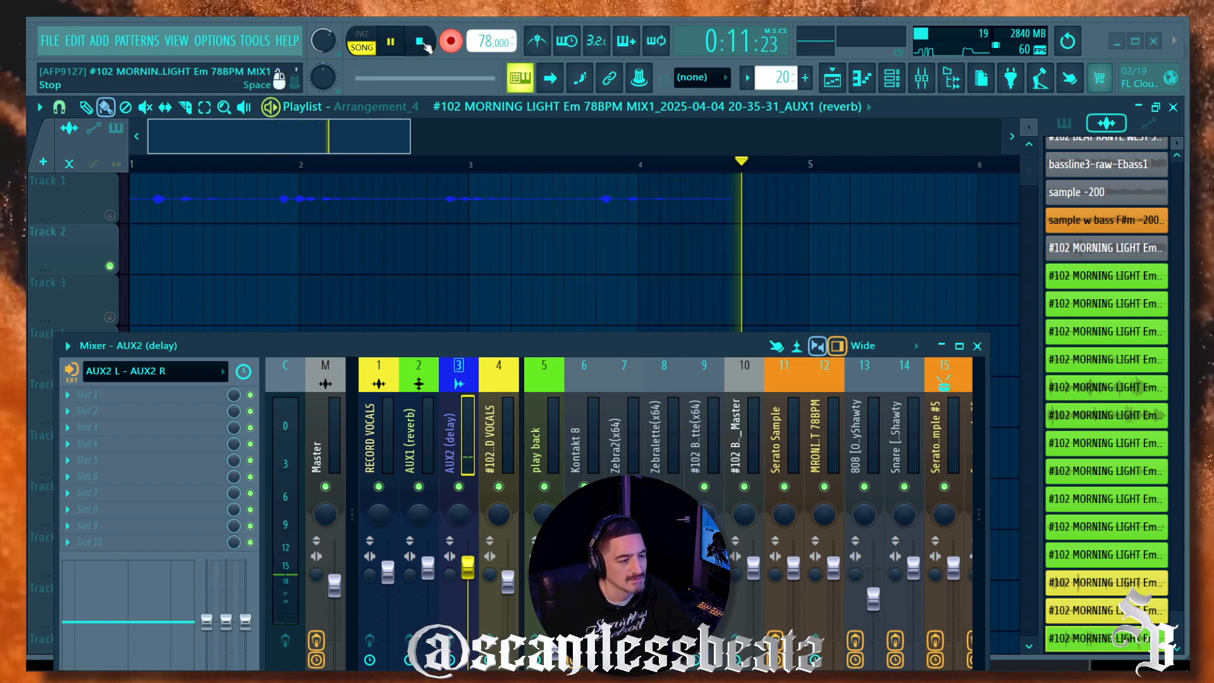
{"action": "left_click", "coordinate": [426, 44]}
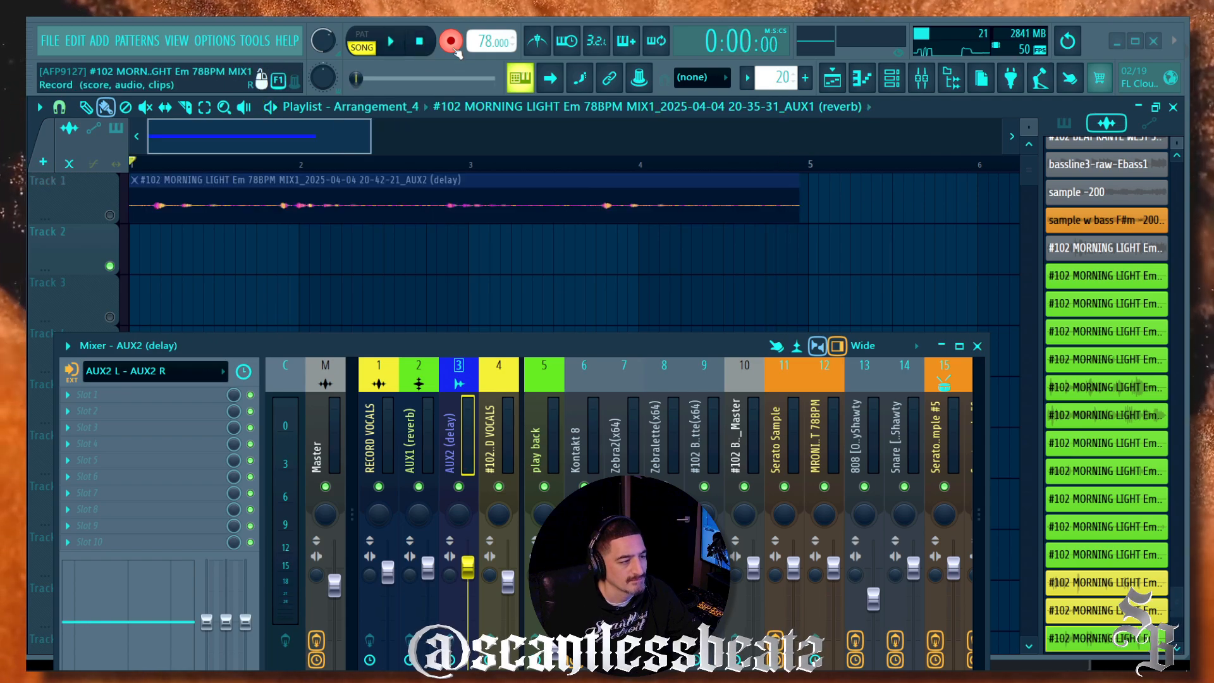
Step: Select the RECORD VOCALS mixer track and arm it for recording
{"action": "left_click_drag", "start_coordinate": [406, 343], "coordinate": [410, 155]}
{"action": "left_click", "coordinate": [378, 256]}
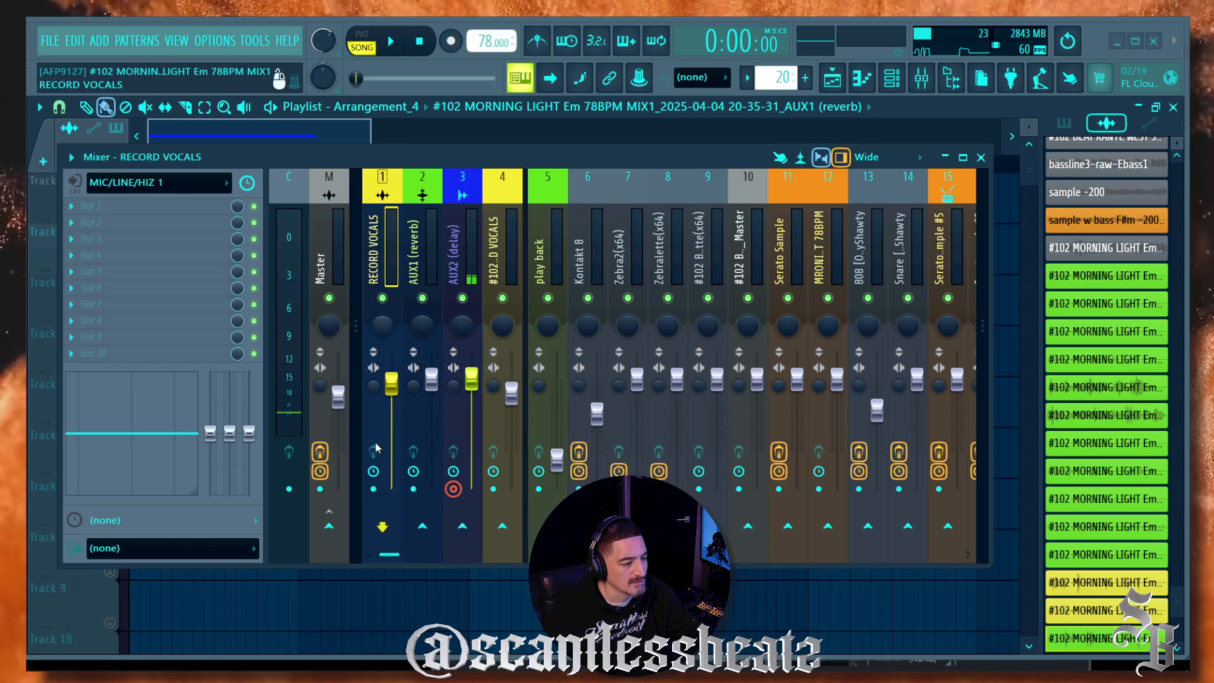
{"action": "left_click", "coordinate": [373, 489]}
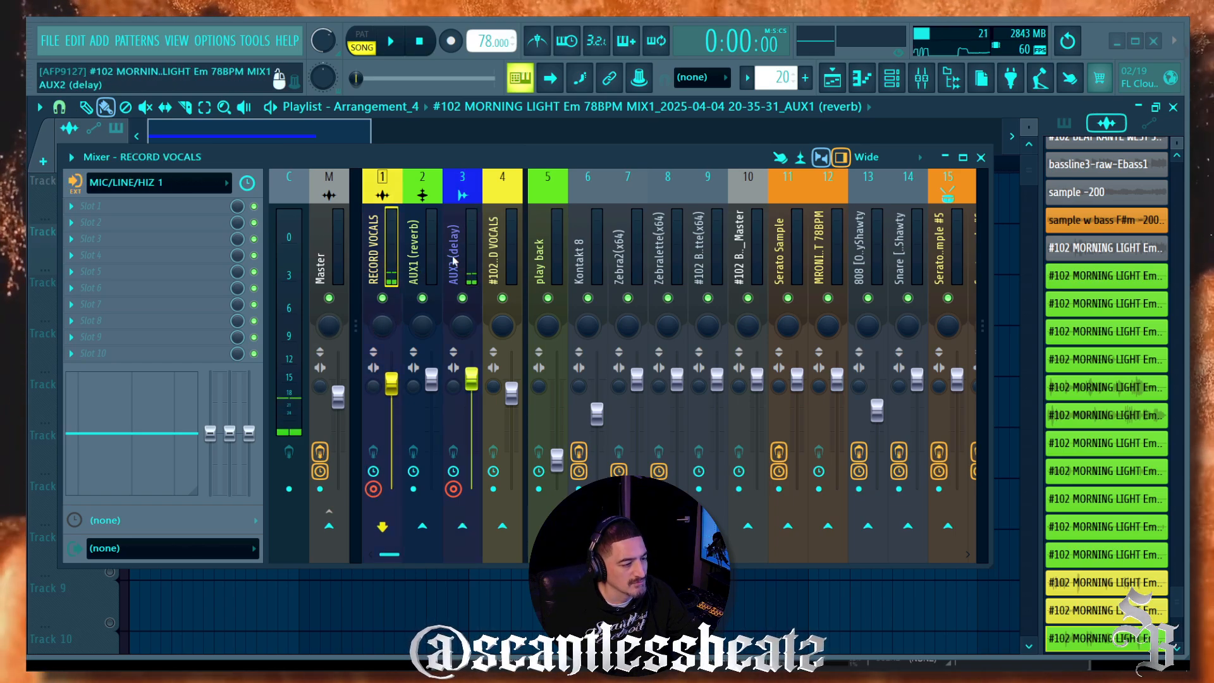
Step: Delete the Track 1 test clip, then undo to bring it back
{"action": "left_click_drag", "start_coordinate": [414, 162], "coordinate": [418, 338]}
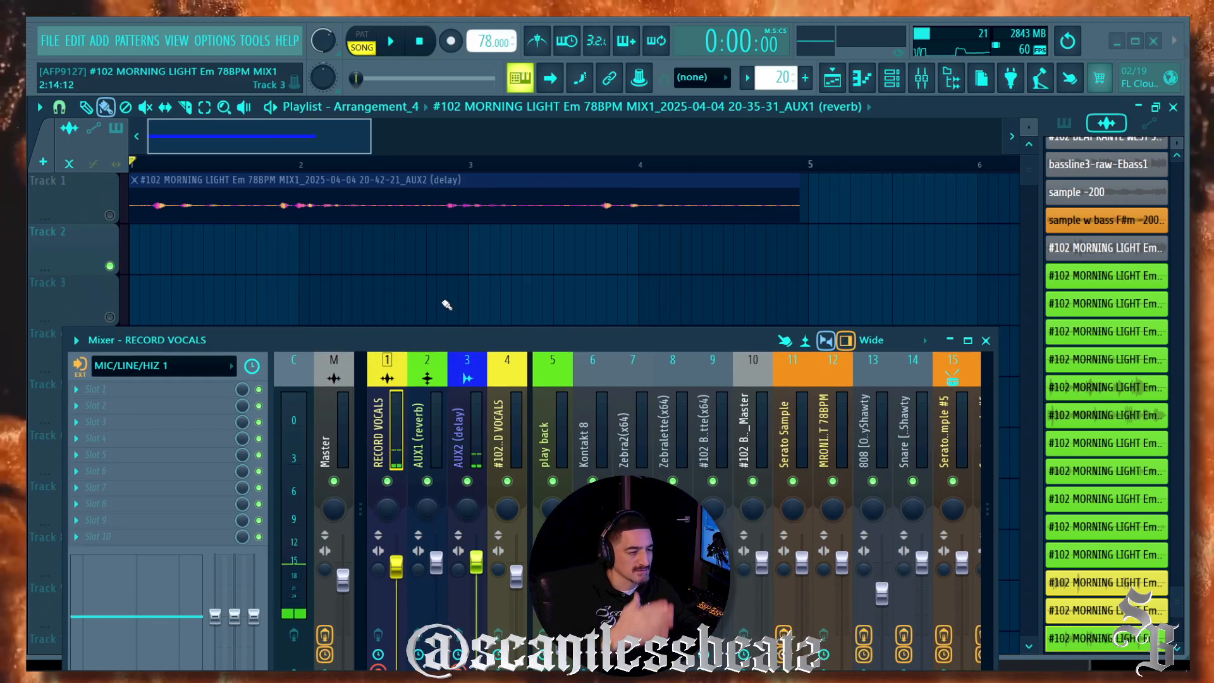
{"action": "right_click", "coordinate": [428, 183]}
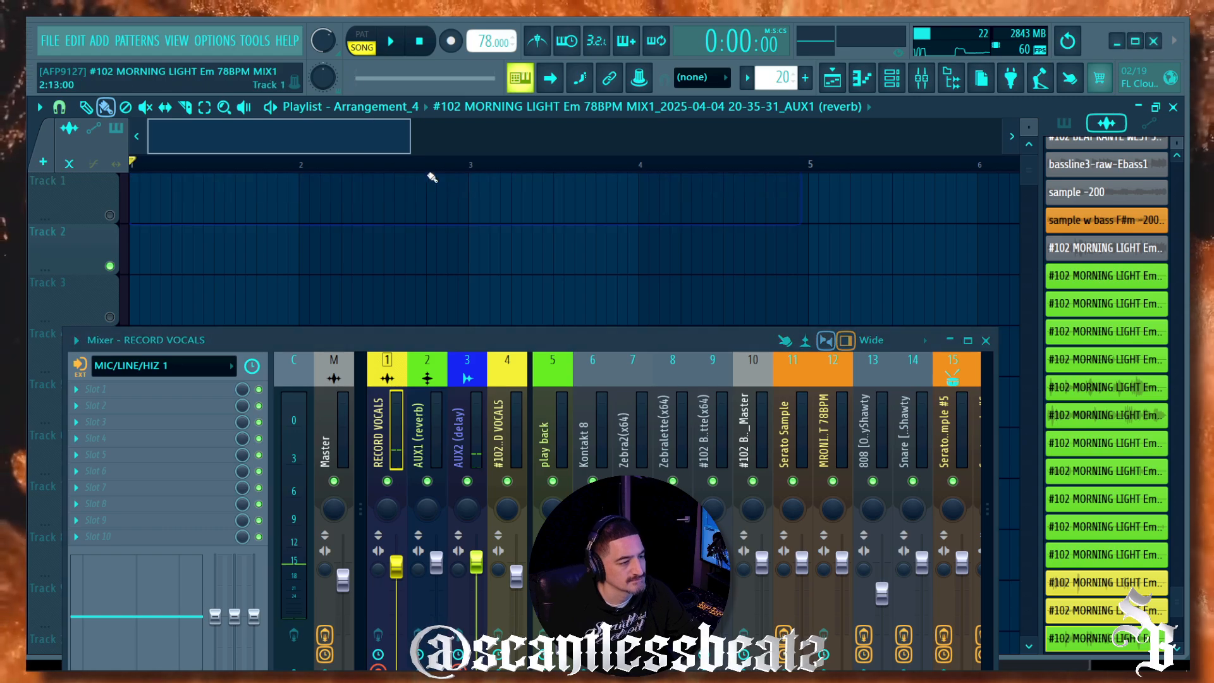
{"action": "left_click", "coordinate": [452, 42]}
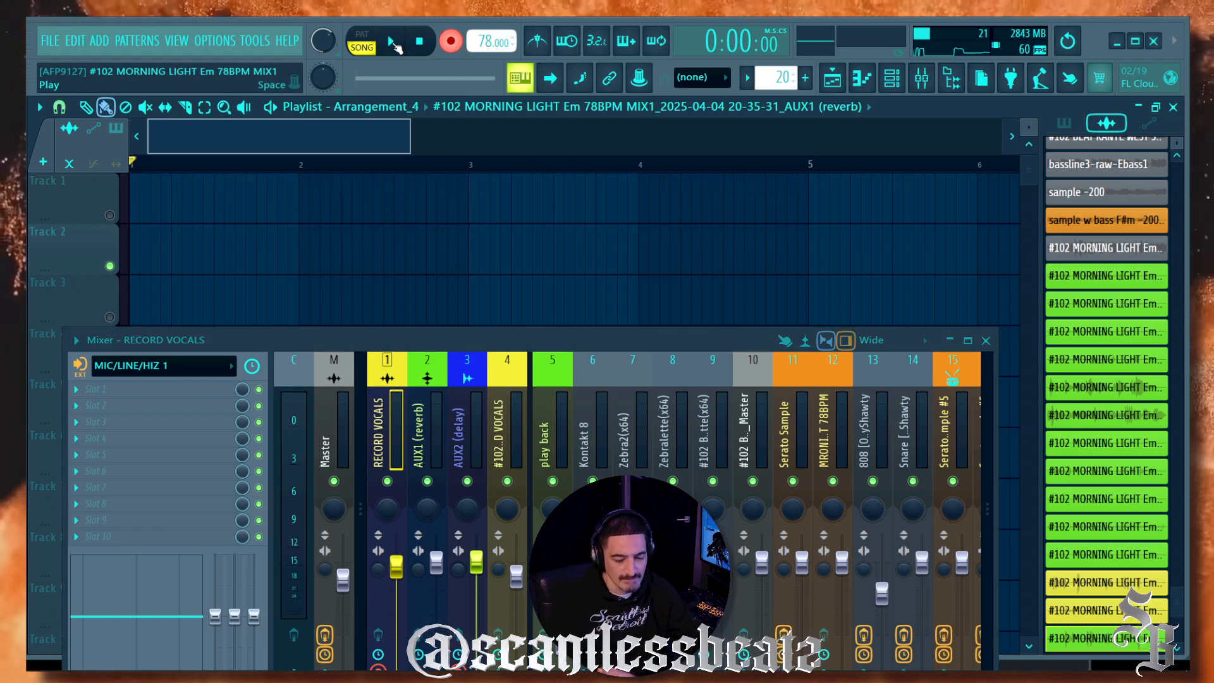
{"action": "key", "text": "ctrl+z"}
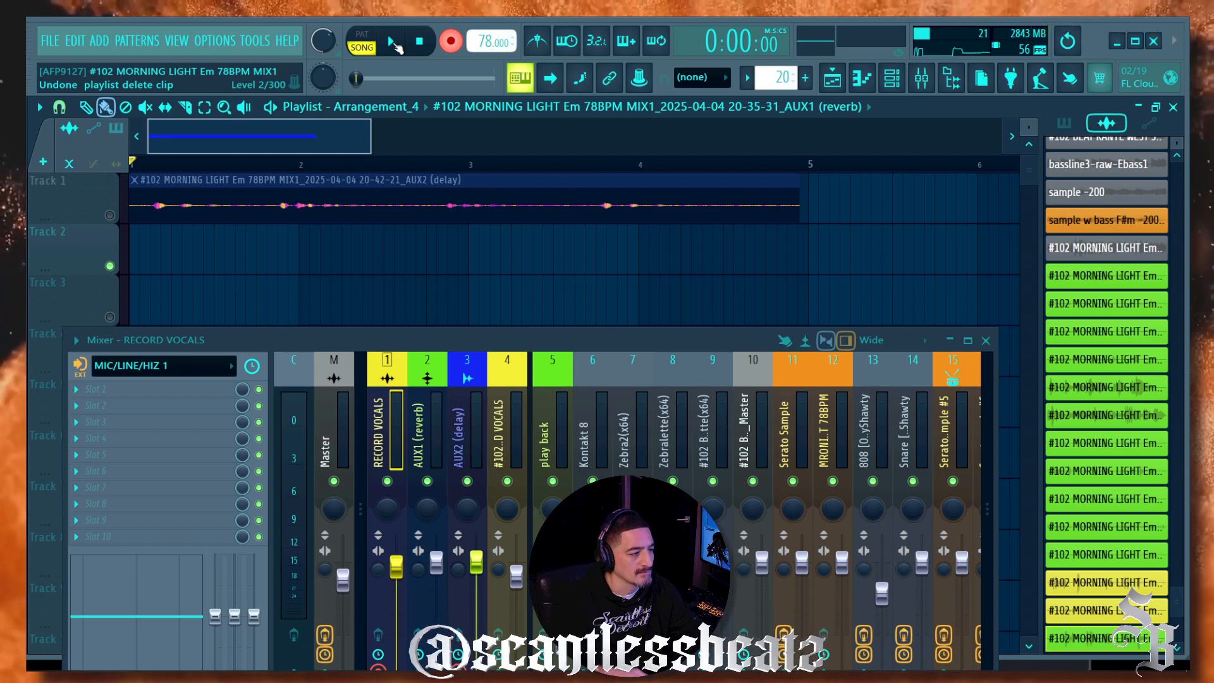
Step: Record a roughly 15-second take with Record armed, then stop the transport
{"action": "left_click", "coordinate": [392, 43]}
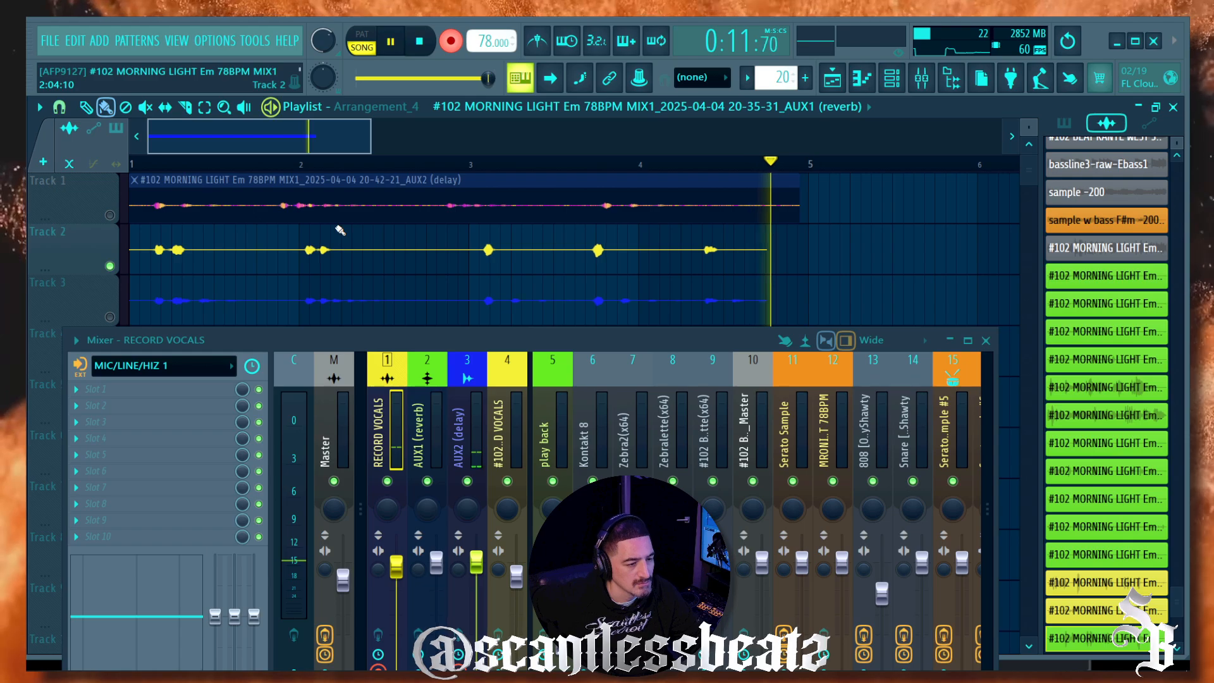
{"action": "left_click", "coordinate": [429, 47]}
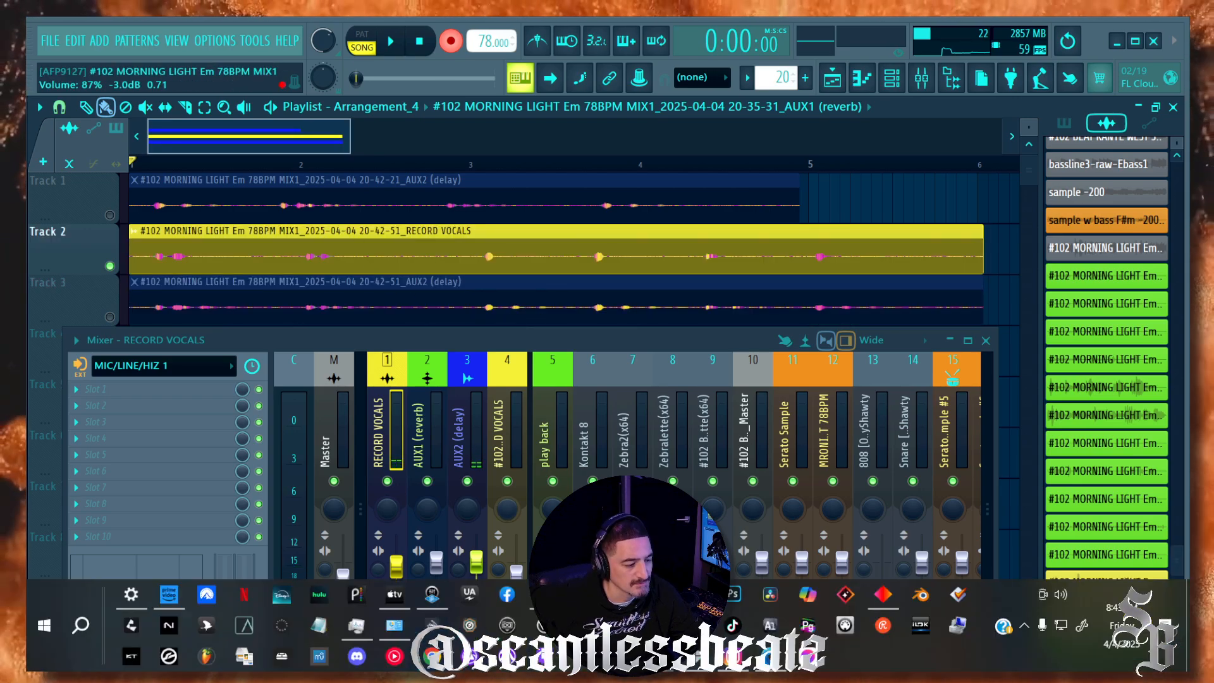
Step: Bring up UAD Console, mute the input channel, and drag the console window lower
{"action": "left_click", "coordinate": [432, 595]}
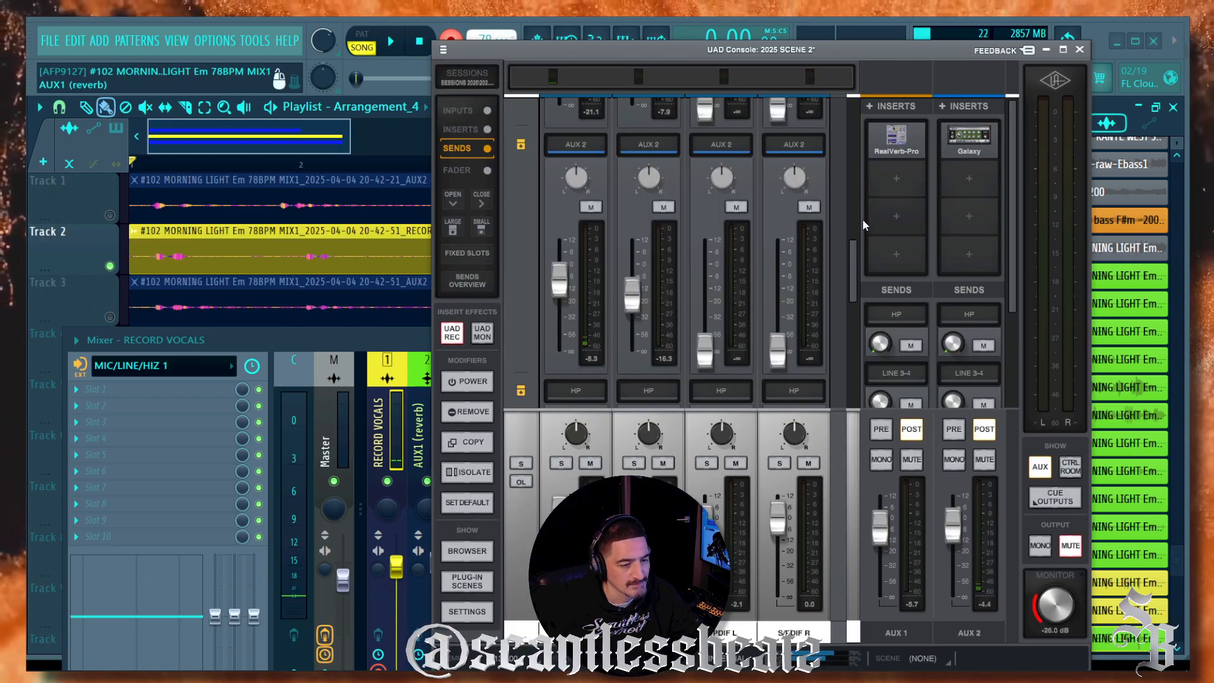
{"action": "left_click", "coordinate": [985, 460]}
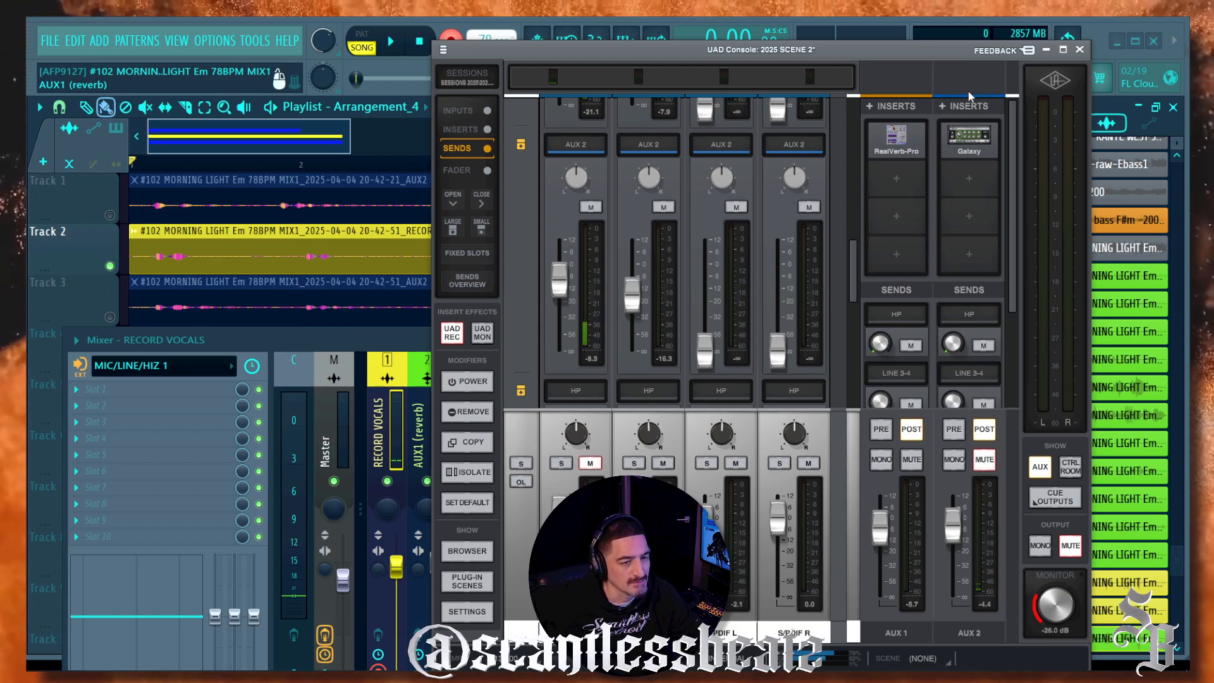
{"action": "left_click_drag", "start_coordinate": [937, 49], "coordinate": [945, 74]}
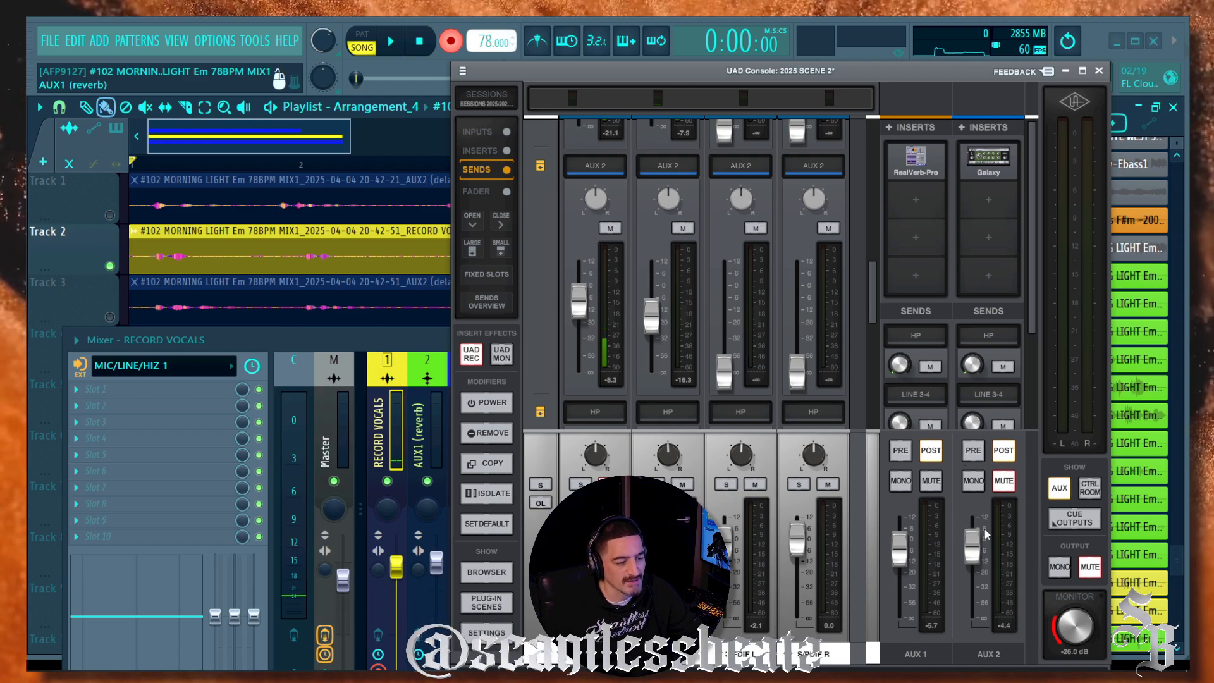
{"action": "left_click_drag", "start_coordinate": [580, 71], "coordinate": [604, 52]}
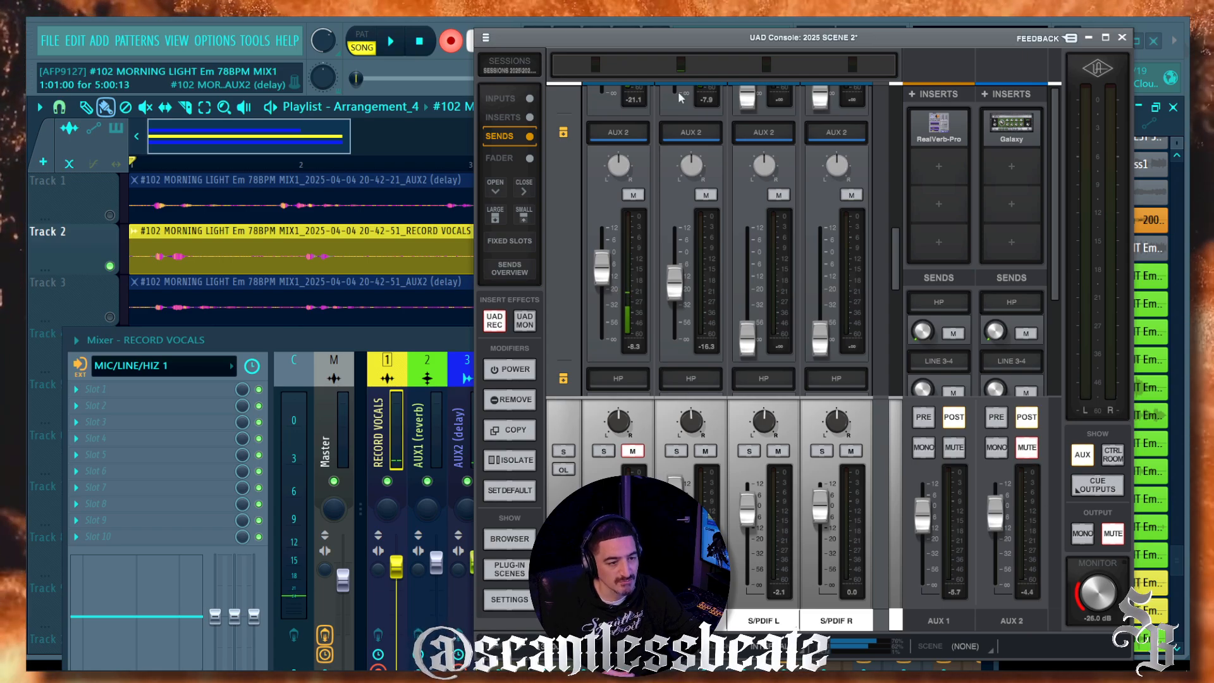
{"action": "left_click_drag", "start_coordinate": [606, 44], "coordinate": [597, 161]}
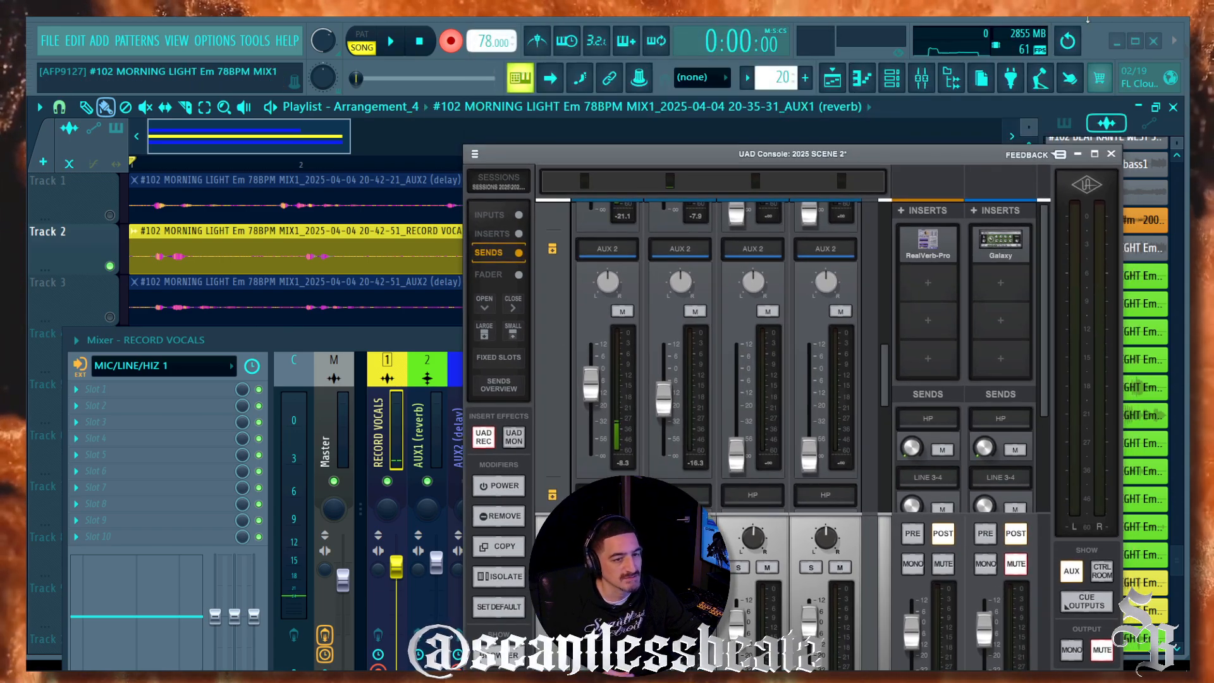
Step: Record another take, landing RECORD VOCALS on Track 4 and AUX2 (delay) on Track 5
{"action": "left_click", "coordinate": [655, 107]}
{"action": "left_click_drag", "start_coordinate": [519, 342], "coordinate": [506, 485]}
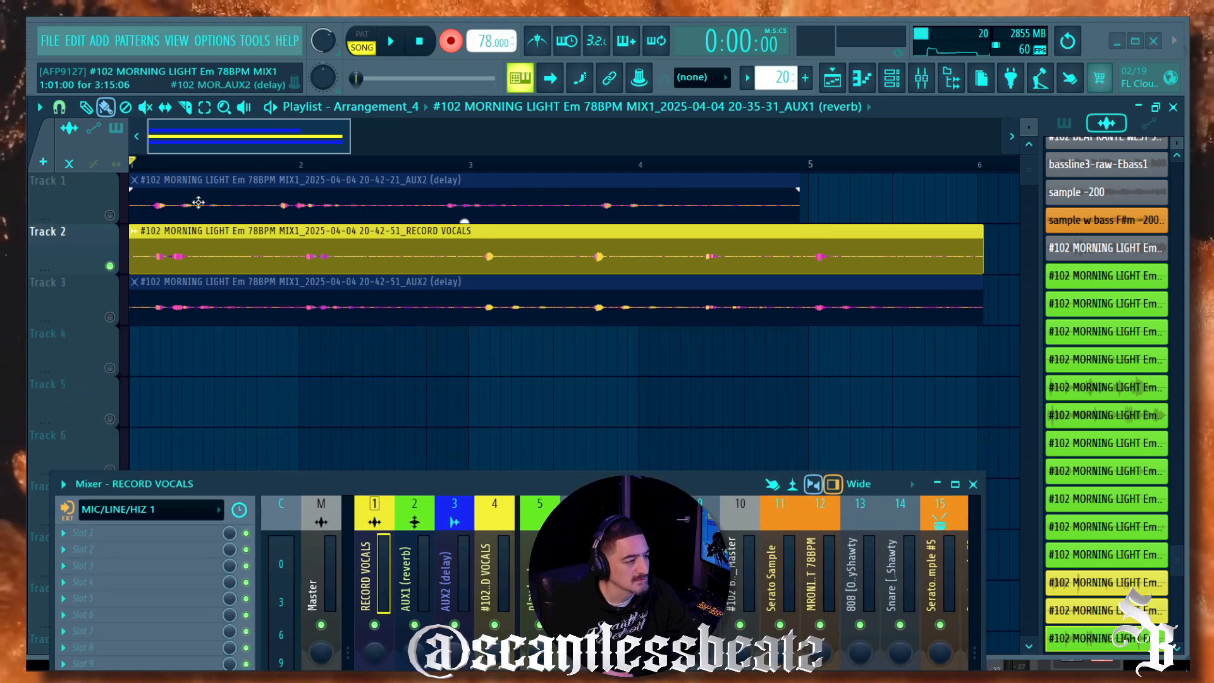
{"action": "left_click", "coordinate": [122, 297]}
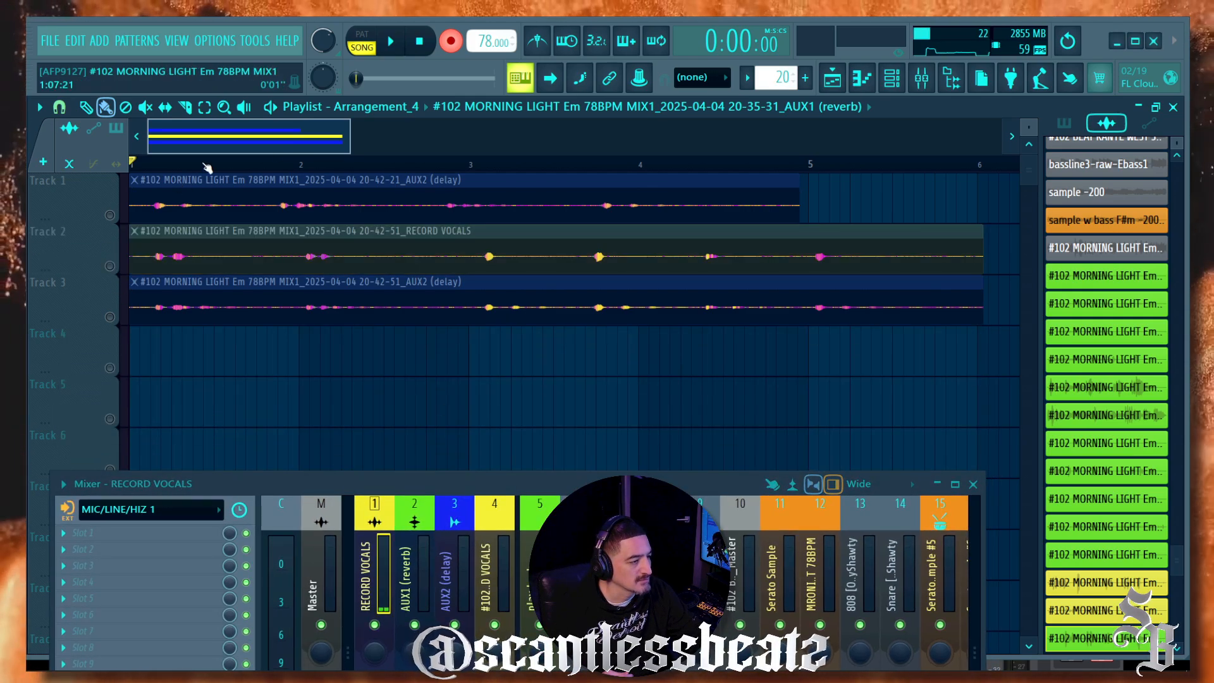
{"action": "left_click_drag", "start_coordinate": [318, 475], "coordinate": [329, 453]}
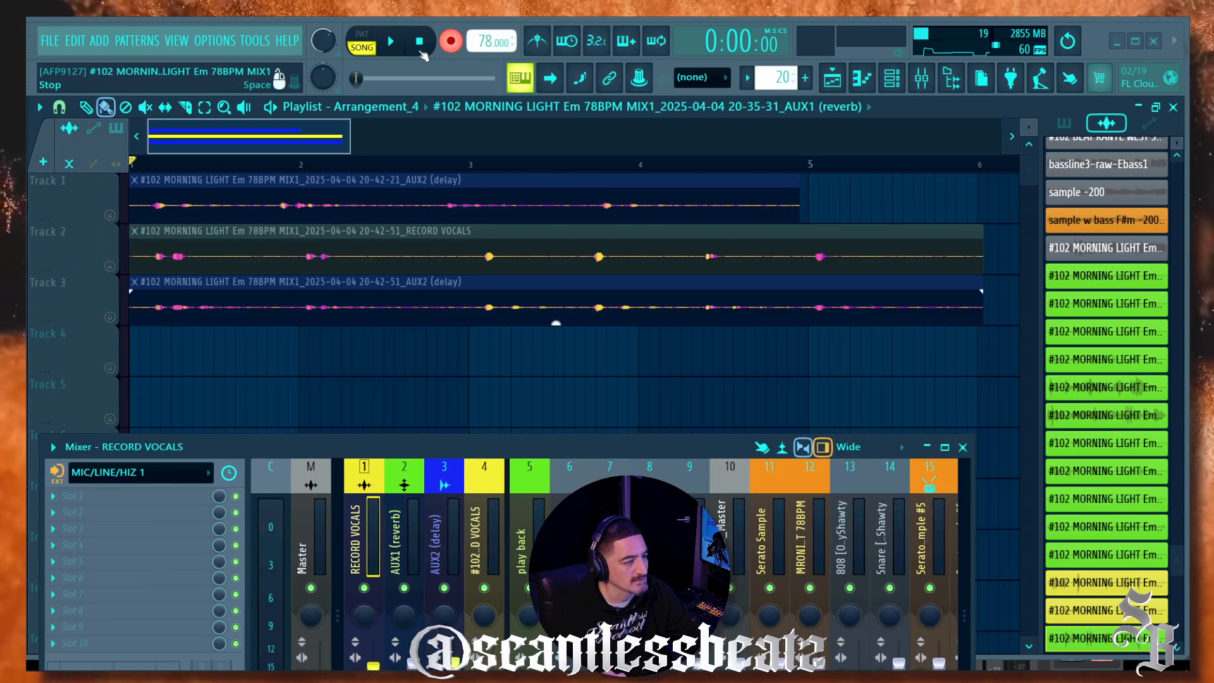
{"action": "left_click", "coordinate": [392, 42]}
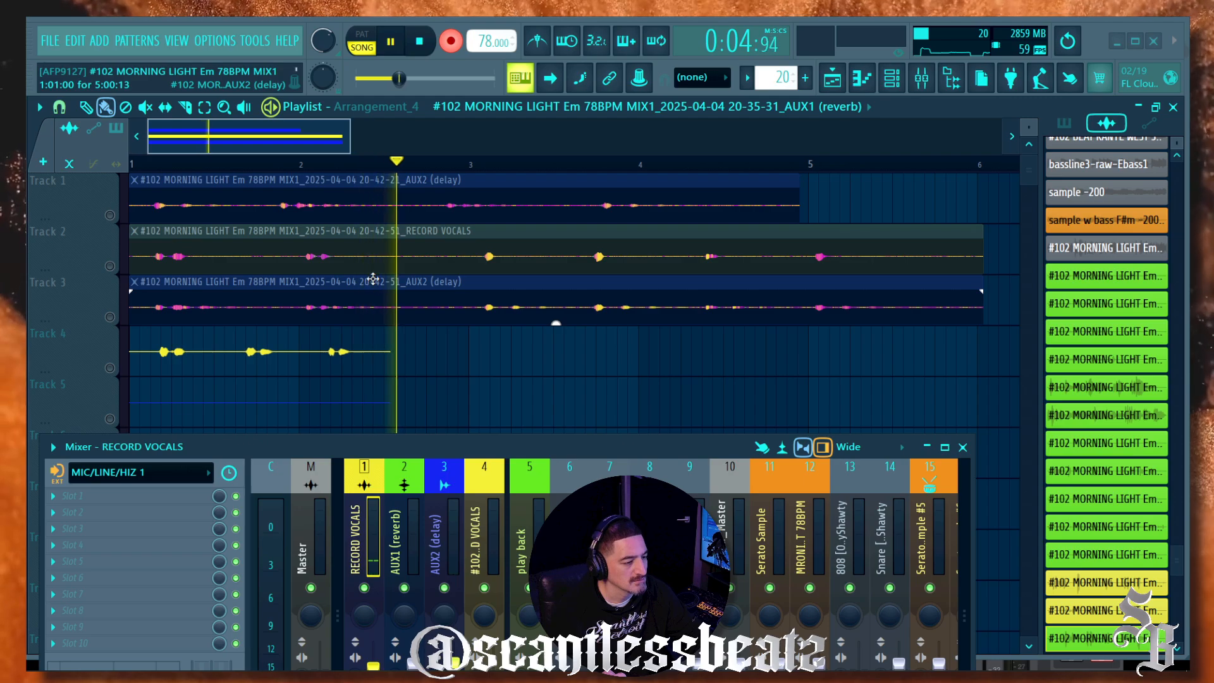
{"action": "left_click", "coordinate": [420, 43]}
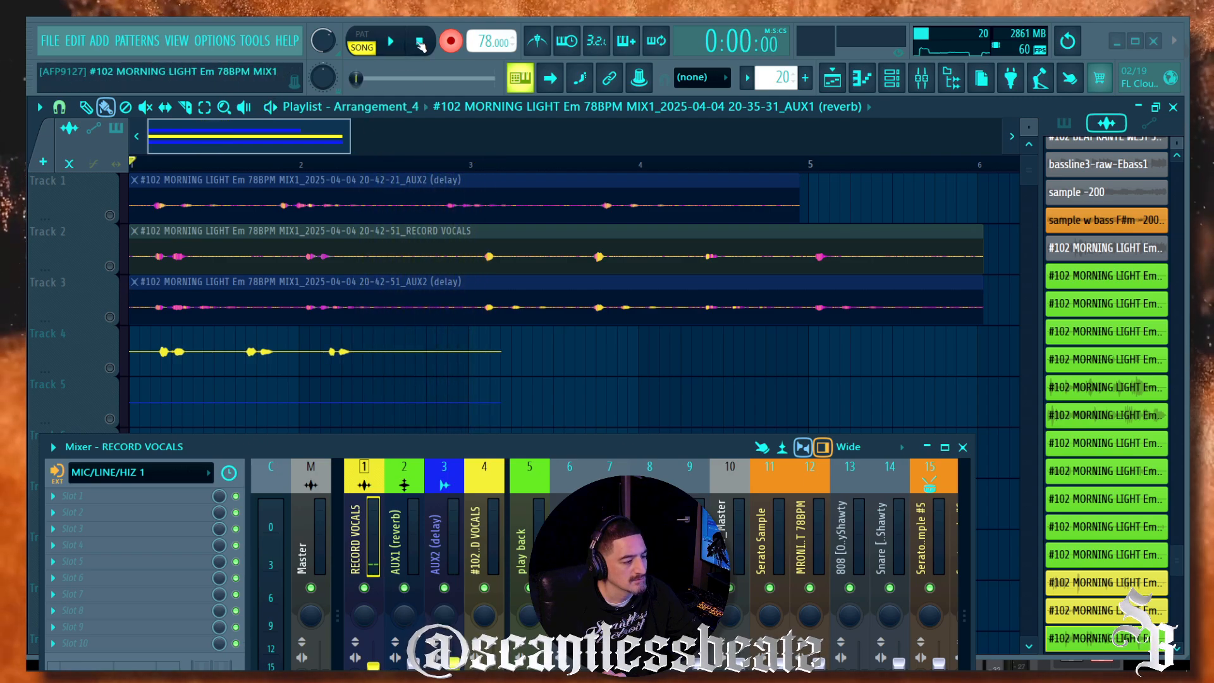
Step: Enable Normalize on the new Track 5 delay clip and Track 4 vocal clip
{"action": "double_click", "coordinate": [294, 412]}
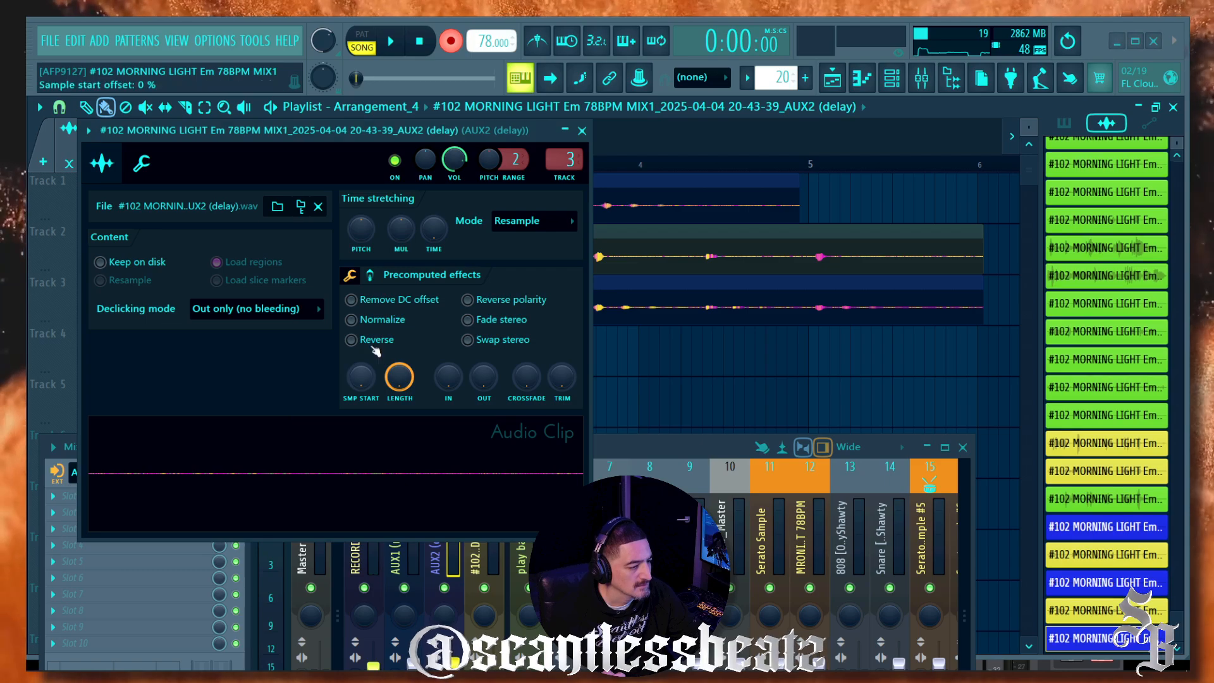
{"action": "left_click", "coordinate": [352, 320]}
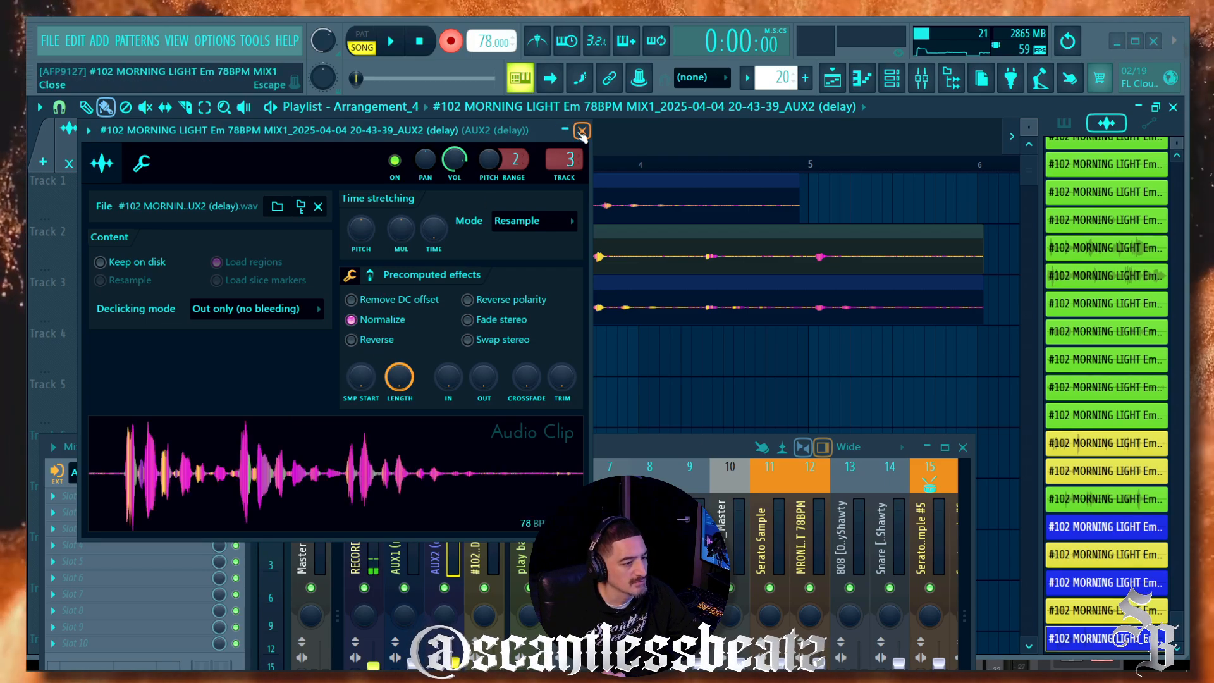
{"action": "left_click", "coordinate": [581, 131]}
{"action": "double_click", "coordinate": [288, 368]}
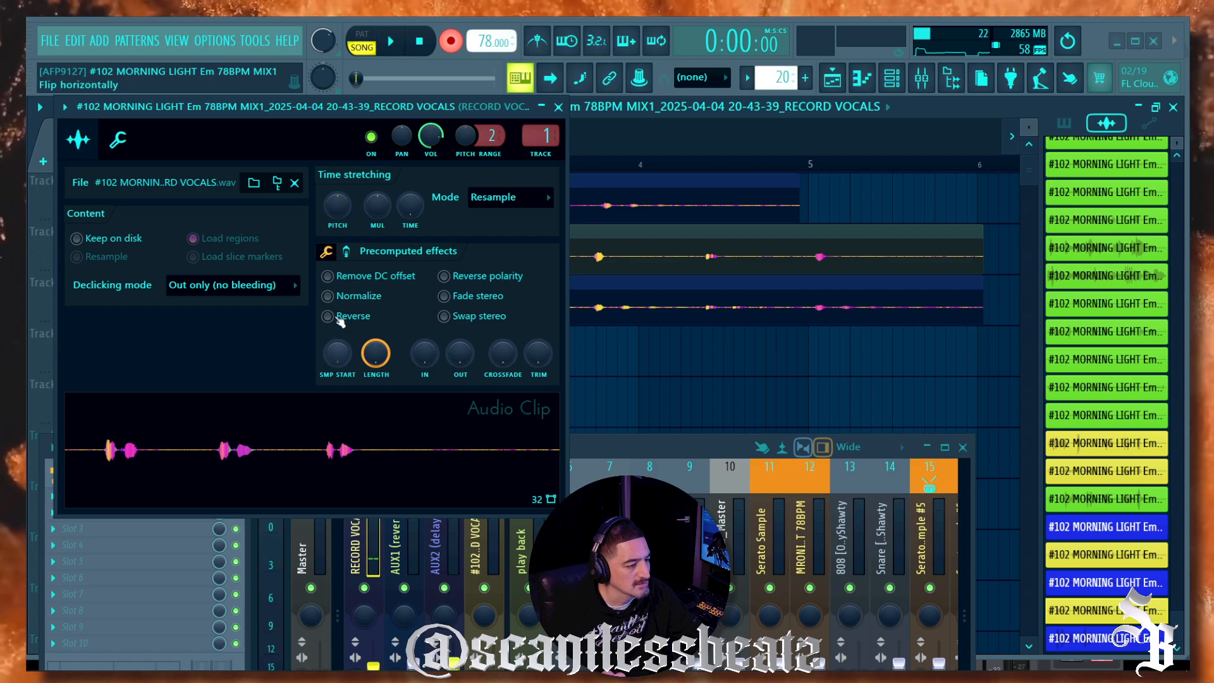
{"action": "left_click", "coordinate": [328, 296]}
{"action": "left_click", "coordinate": [558, 107]}
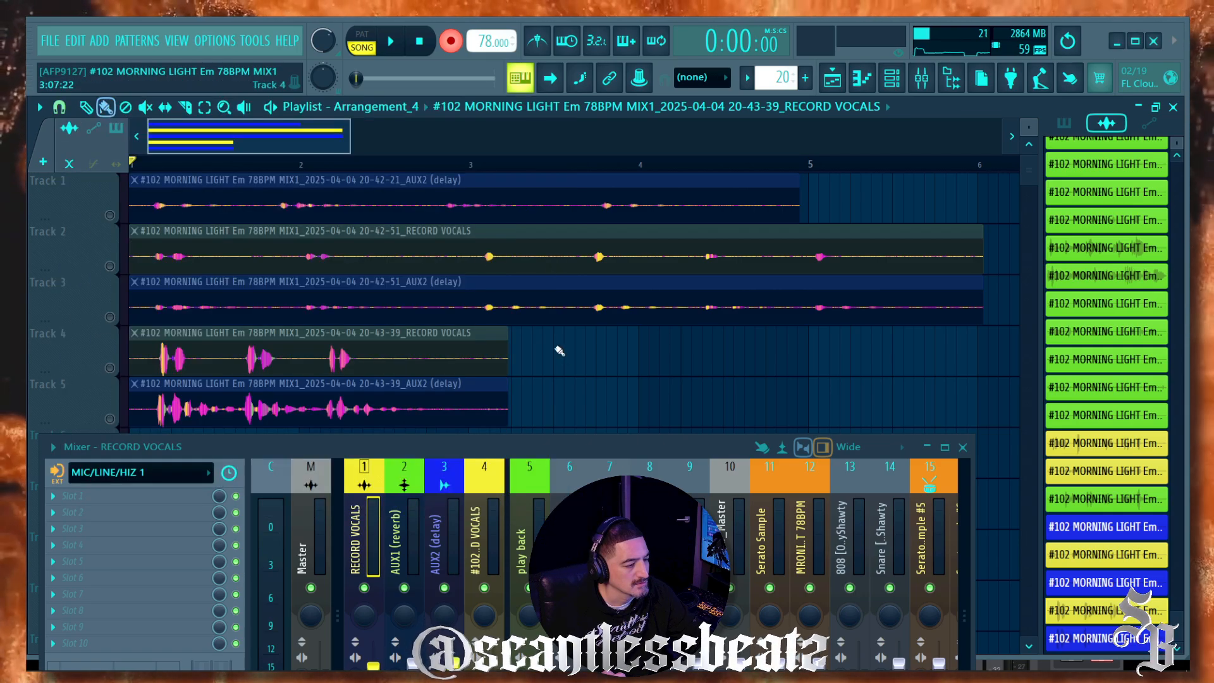
Step: Bring up the UAD Console mixer, then raise FL Studio's mixer to the top of the screen
{"action": "mouse_move", "coordinate": [588, 669]}
{"action": "left_click", "coordinate": [426, 607]}
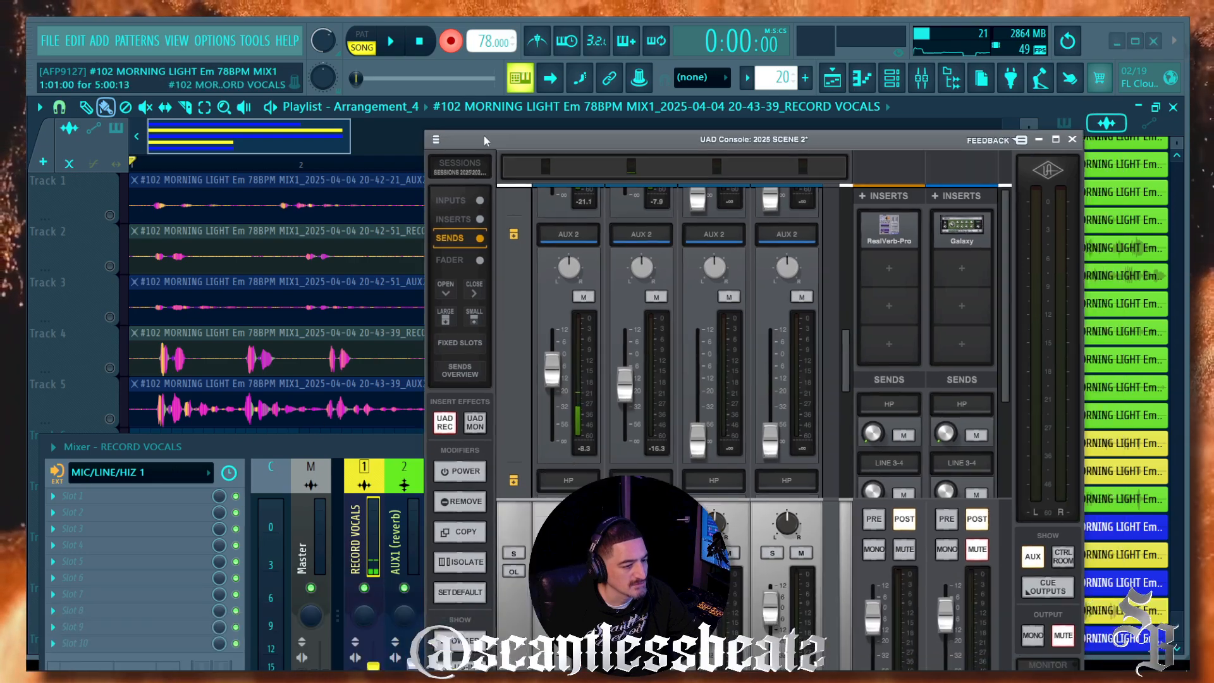
{"action": "left_click_drag", "start_coordinate": [484, 135], "coordinate": [341, 67]}
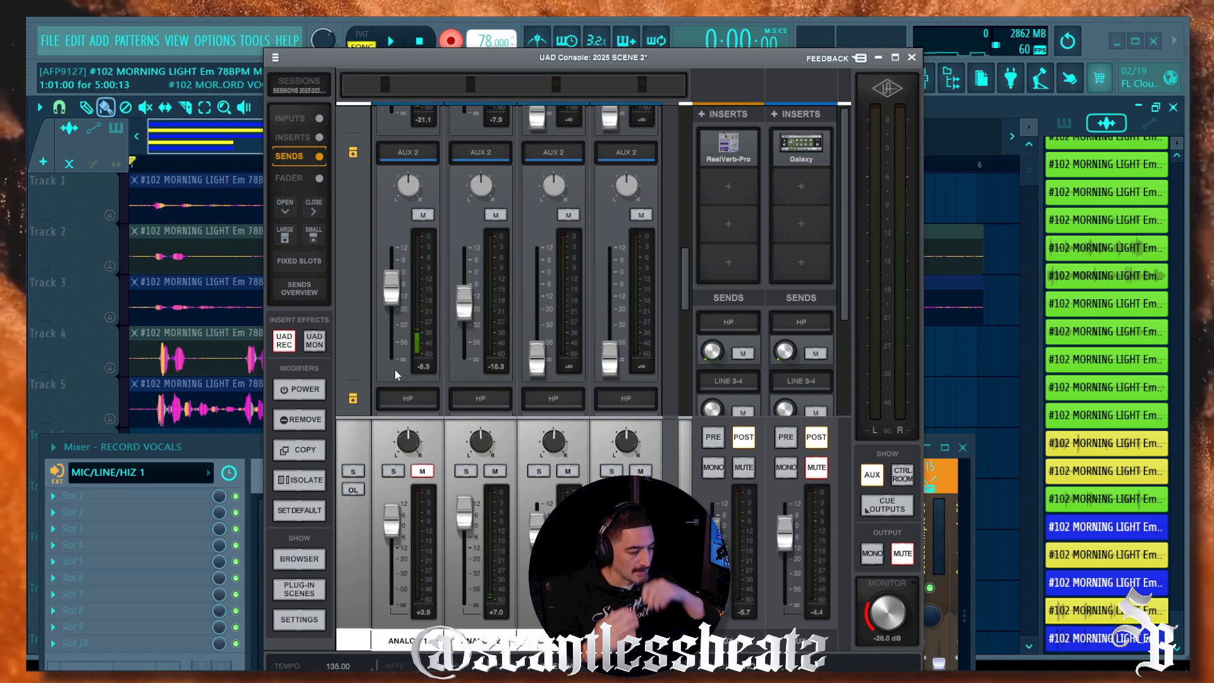
{"action": "left_click_drag", "start_coordinate": [226, 443], "coordinate": [245, 121]}
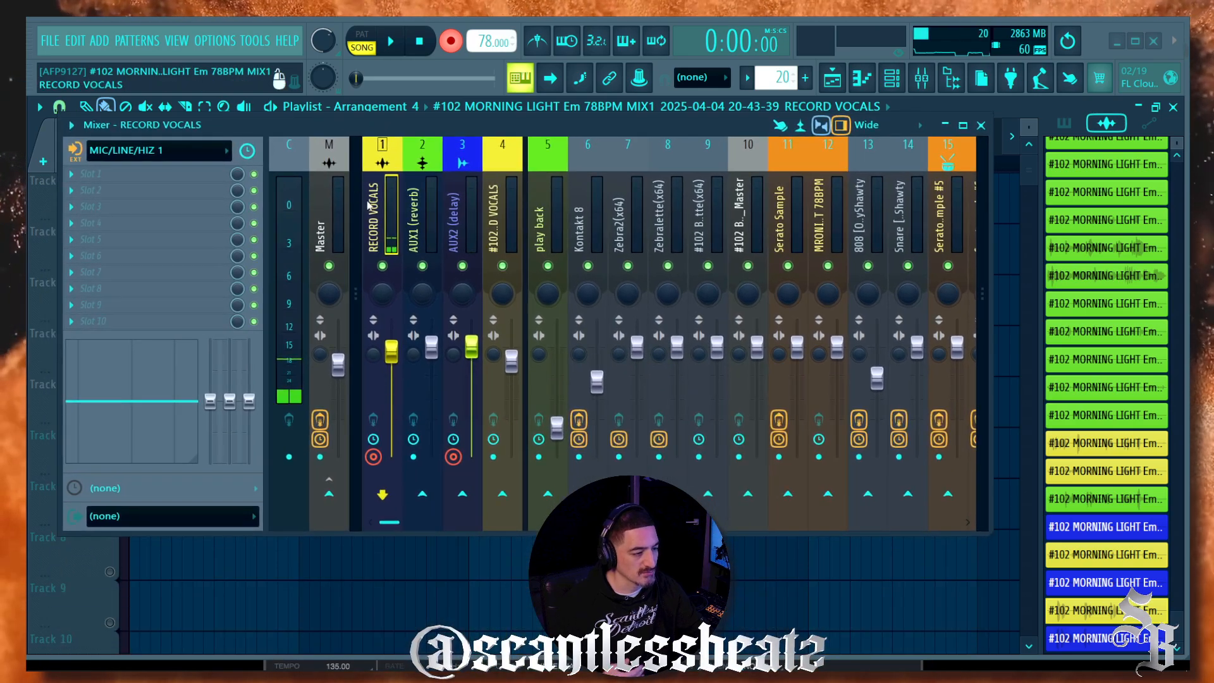
{"action": "left_click", "coordinate": [329, 497]}
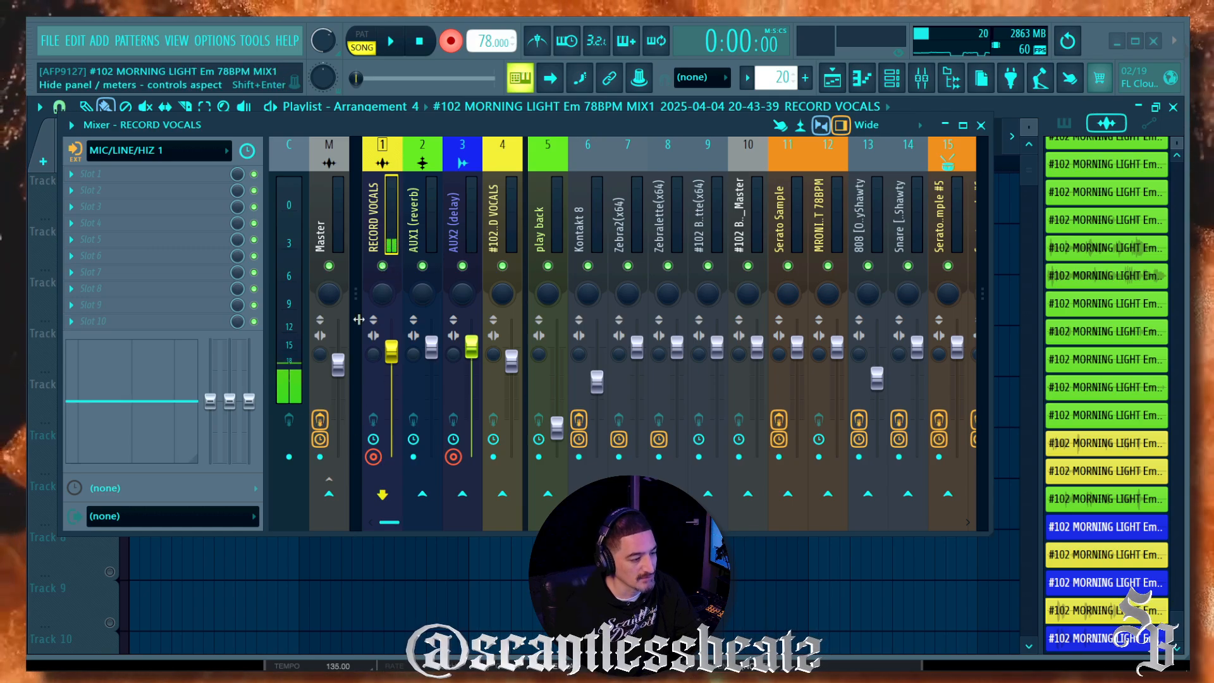
{"action": "left_click", "coordinate": [322, 500]}
{"action": "left_click", "coordinate": [324, 498]}
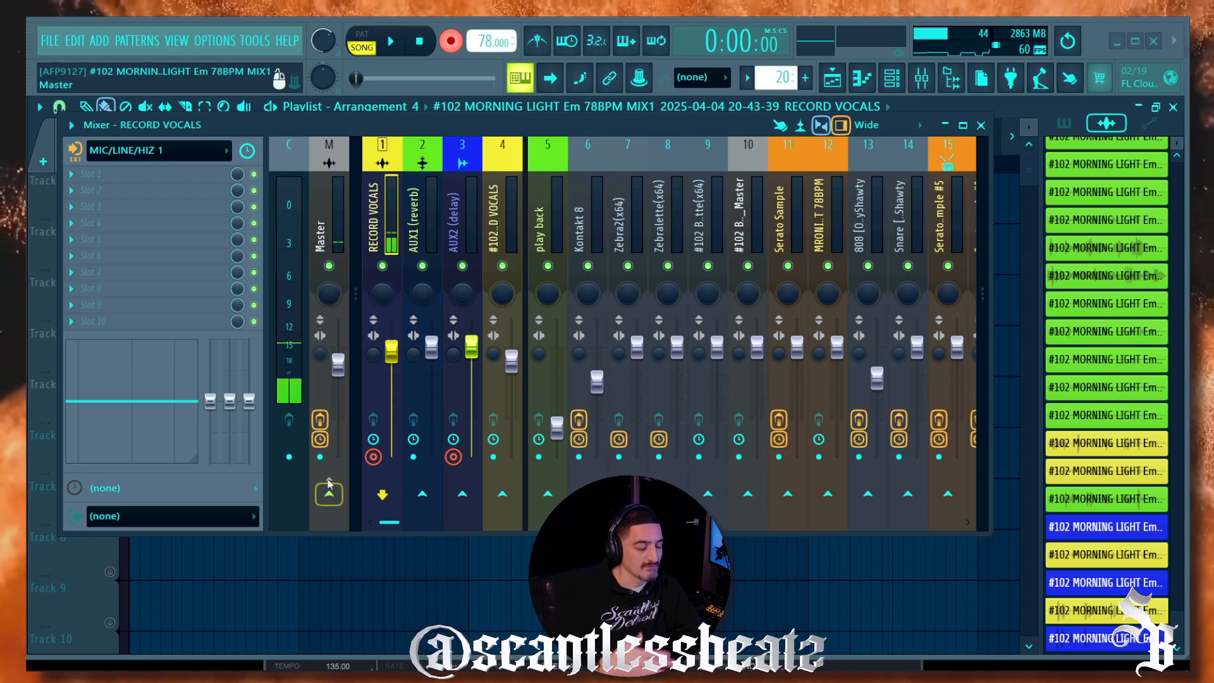
{"action": "mouse_move", "coordinate": [423, 667]}
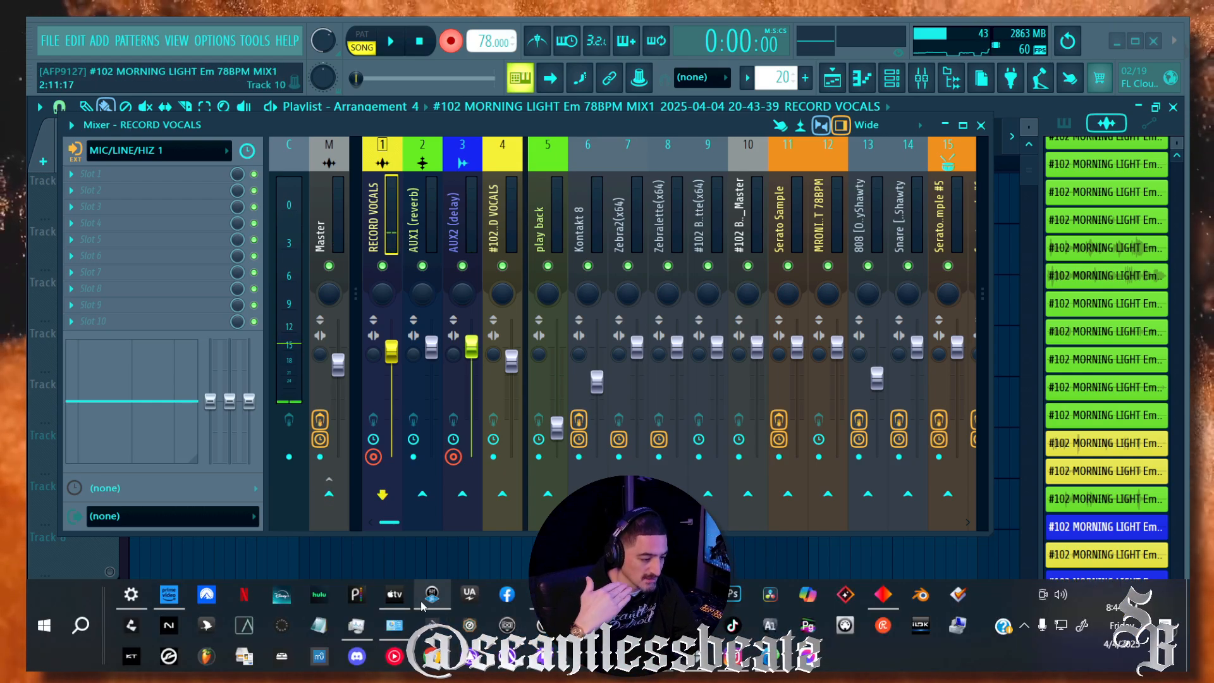
{"action": "mouse_move", "coordinate": [425, 604]}
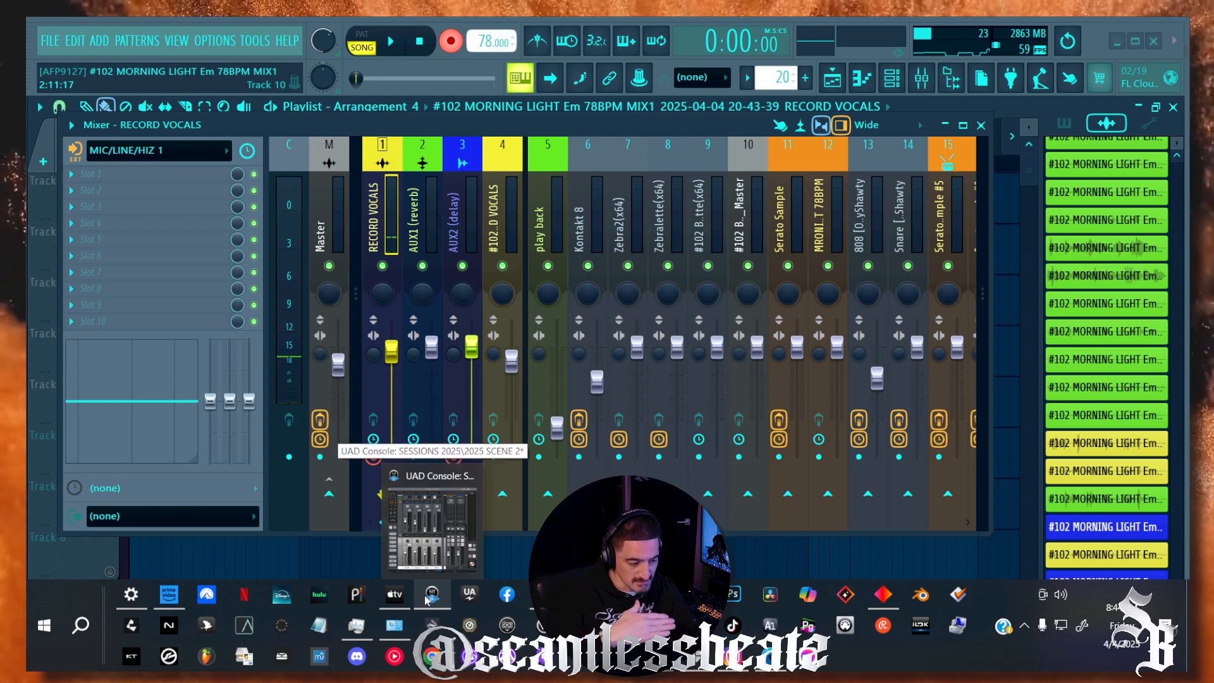
Step: Mute Analog 1 in UAD Console and leave the RealVerb-Pro aux return unmuted
{"action": "left_click", "coordinate": [429, 599]}
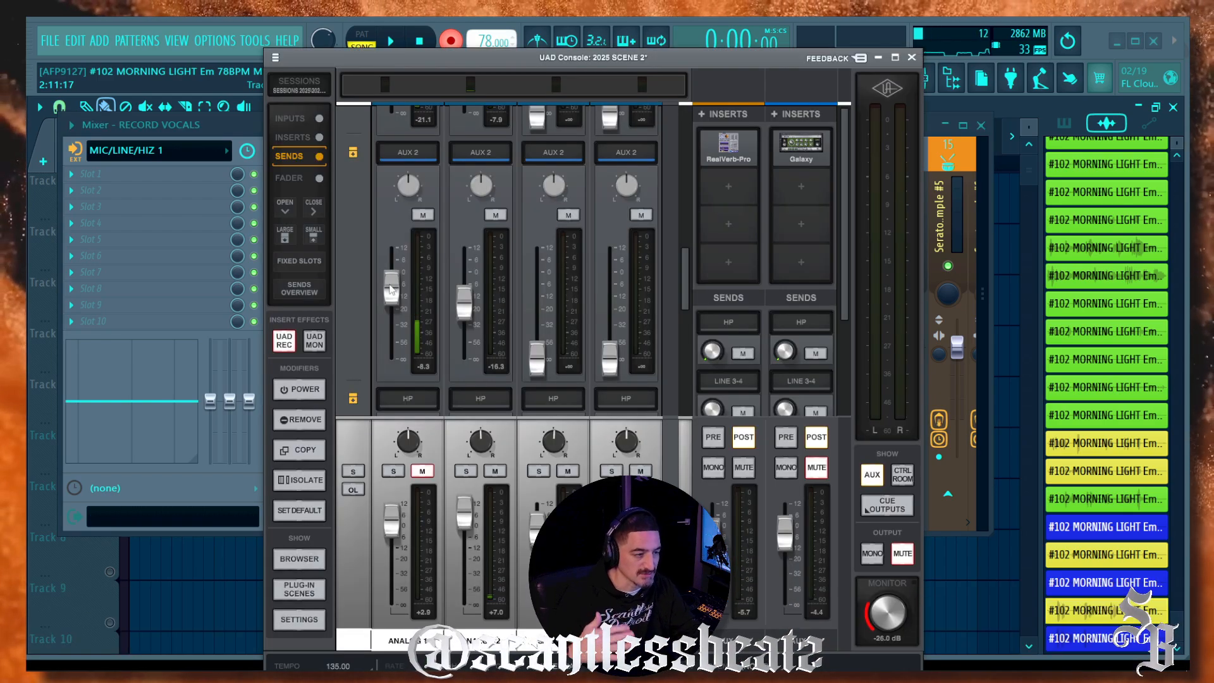
{"action": "left_click_drag", "start_coordinate": [355, 58], "coordinate": [339, 50]}
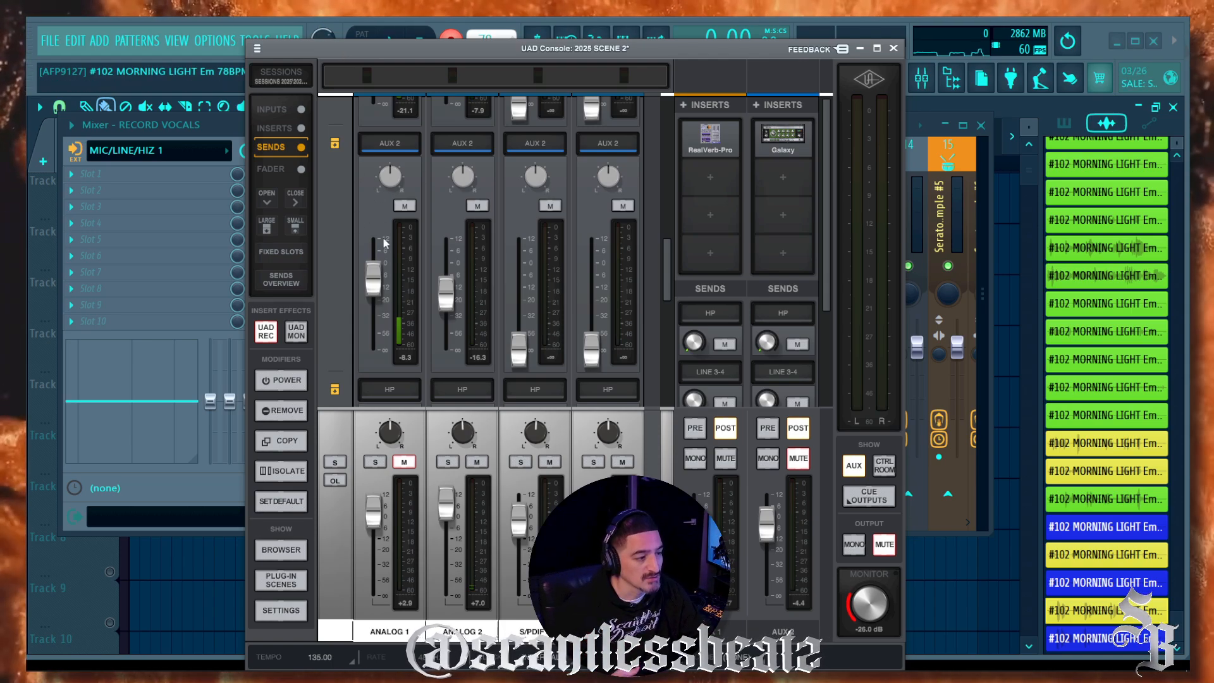
{"action": "left_click", "coordinate": [397, 464]}
{"action": "left_click", "coordinate": [801, 458]}
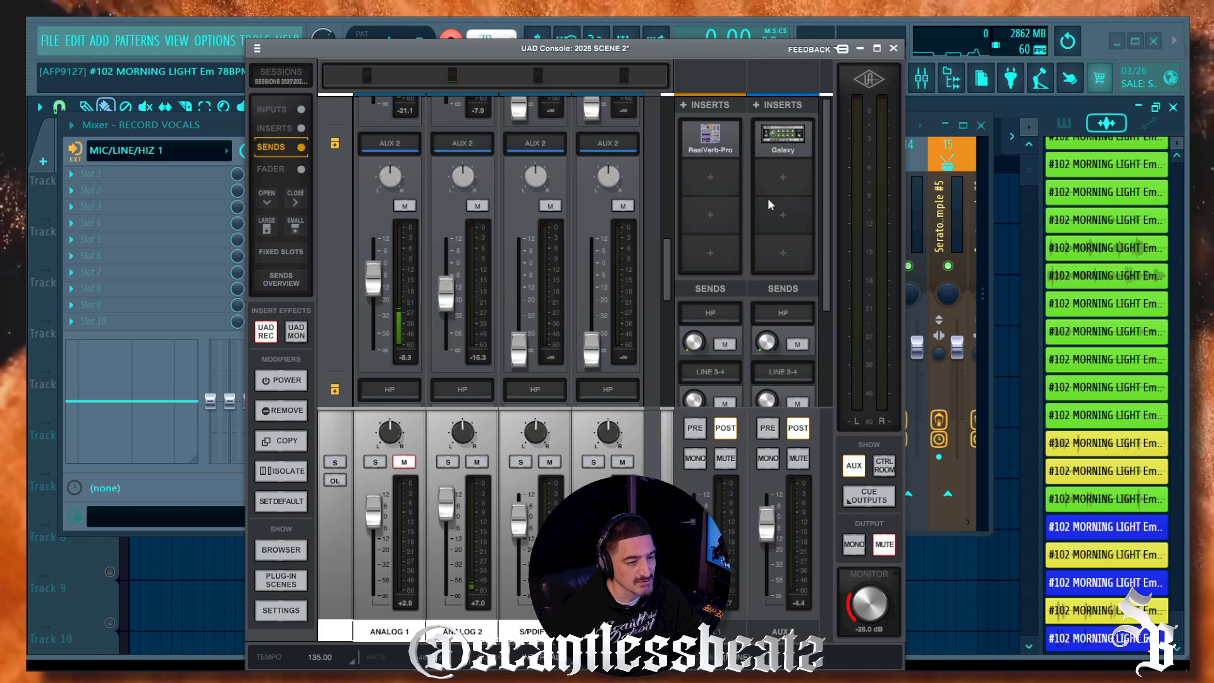
{"action": "left_click", "coordinate": [796, 457]}
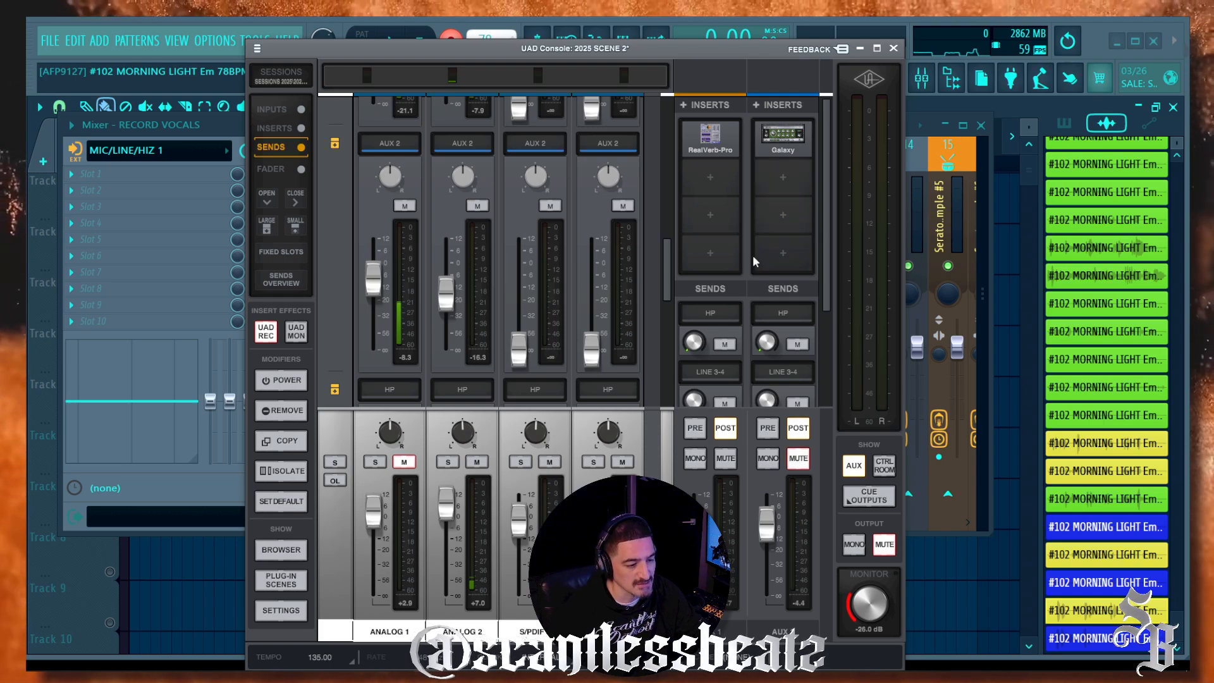
{"action": "left_click_drag", "start_coordinate": [760, 56], "coordinate": [766, 63]}
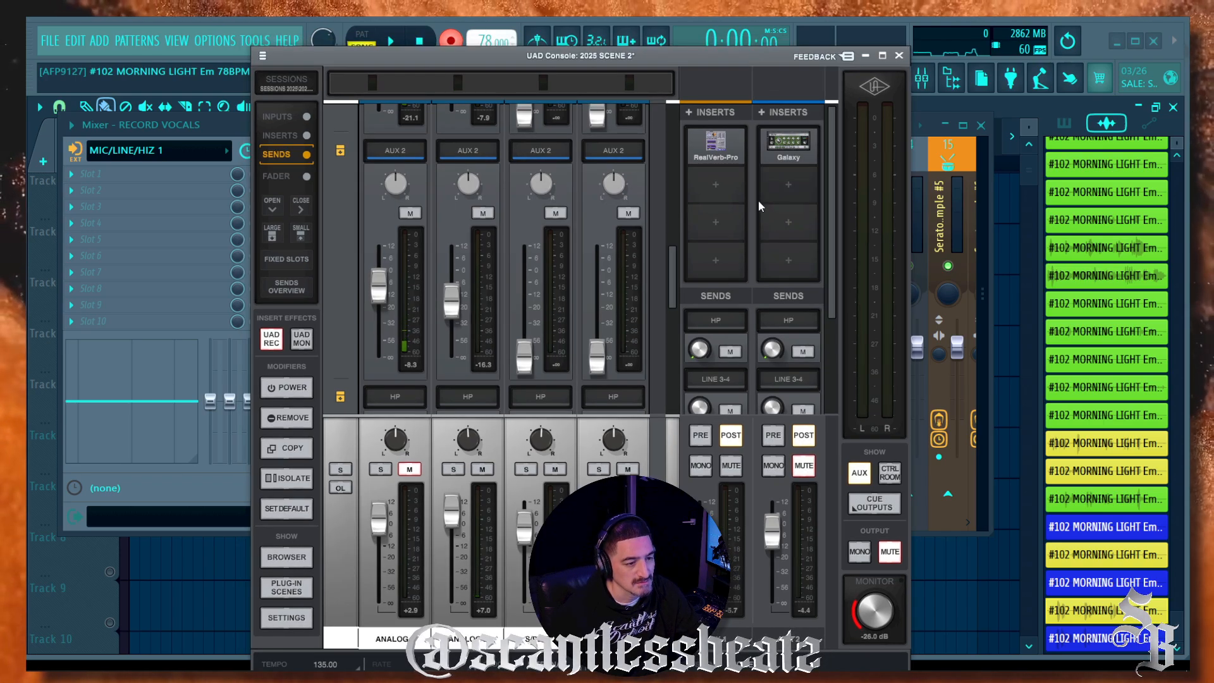
{"action": "left_click", "coordinate": [802, 468]}
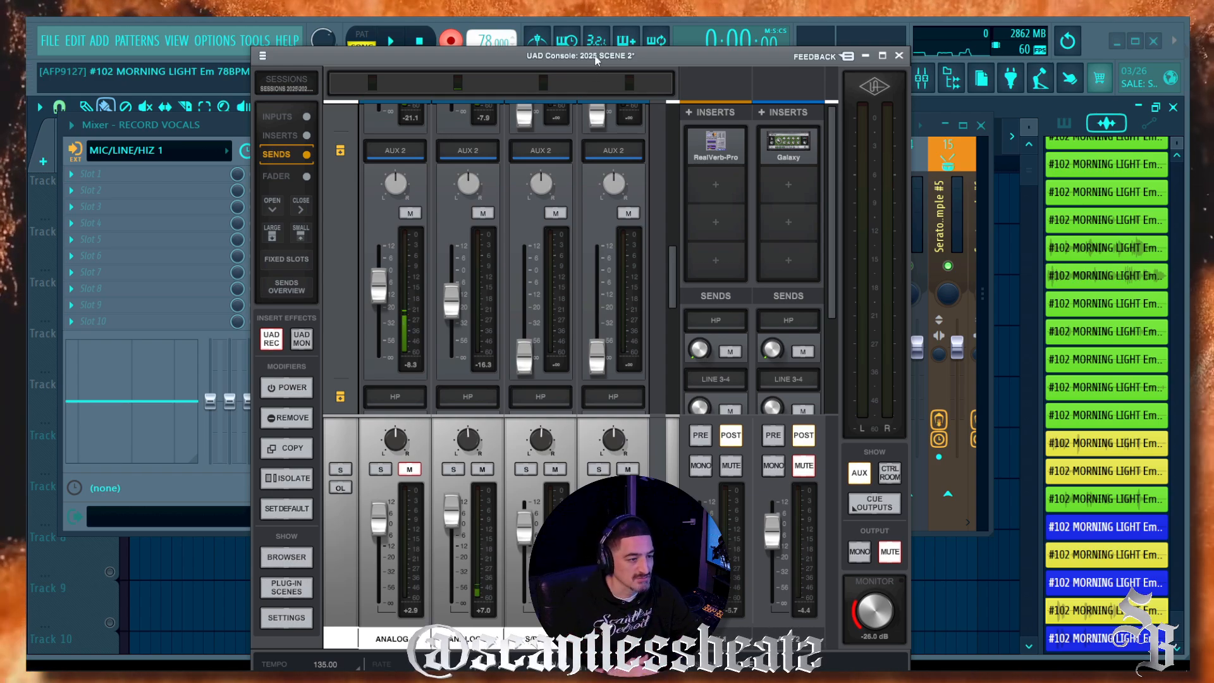
{"action": "left_click_drag", "start_coordinate": [594, 60], "coordinate": [596, 164]}
{"action": "left_click", "coordinate": [510, 125]}
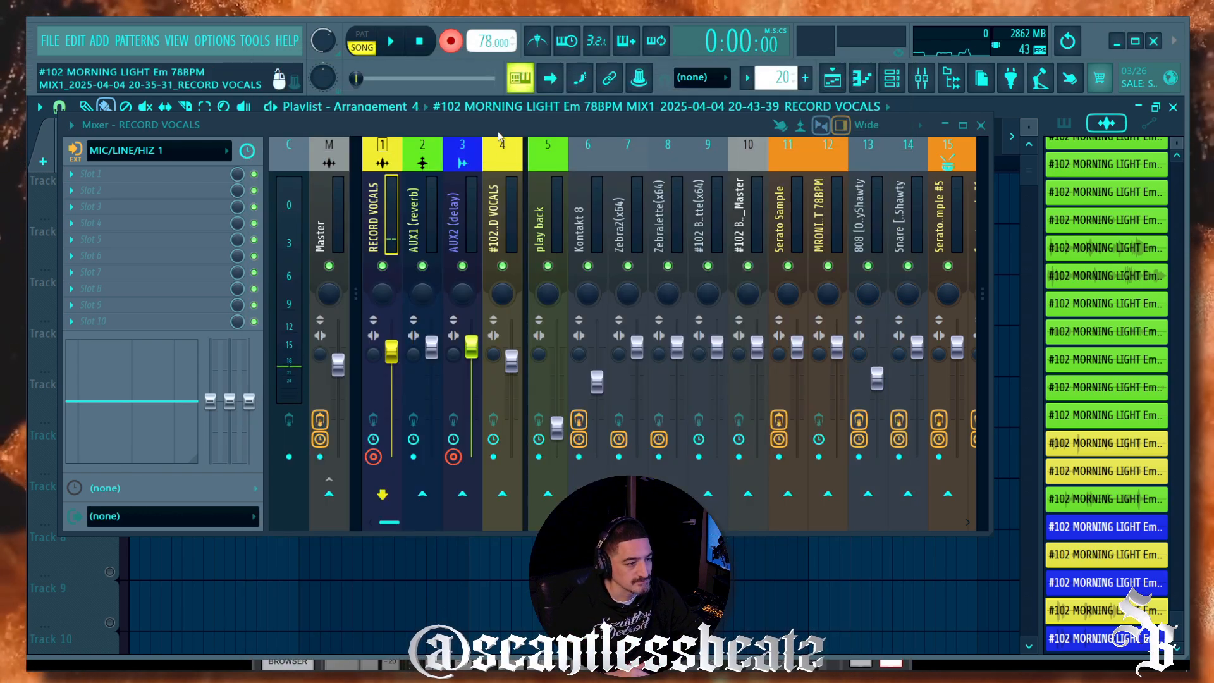
Step: Disarm recording and lower the mixer to reveal the new clips
{"action": "left_click_drag", "start_coordinate": [499, 132], "coordinate": [590, 320]}
{"action": "left_click", "coordinate": [420, 42]}
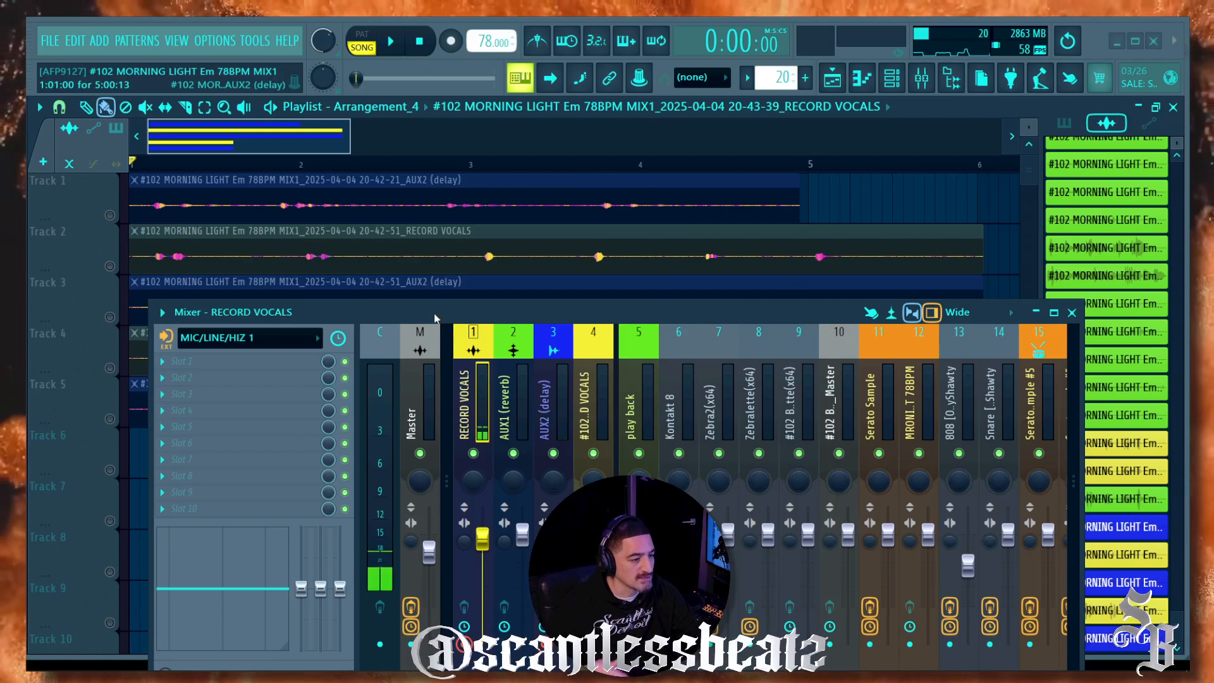
{"action": "left_click_drag", "start_coordinate": [435, 318], "coordinate": [417, 501]}
Step: Set the audio device to Steinberg built-in ASIO Driver in Audio settings
{"action": "left_click", "coordinate": [215, 41]}
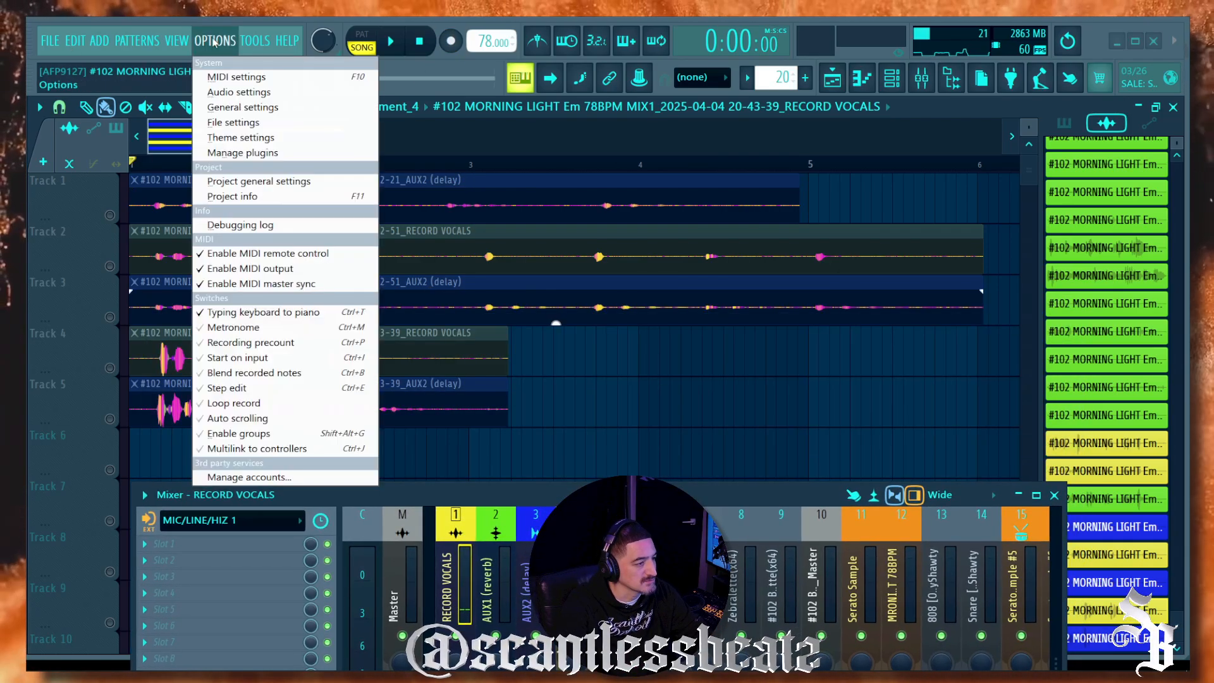
{"action": "left_click", "coordinate": [240, 89]}
{"action": "left_click", "coordinate": [495, 147]}
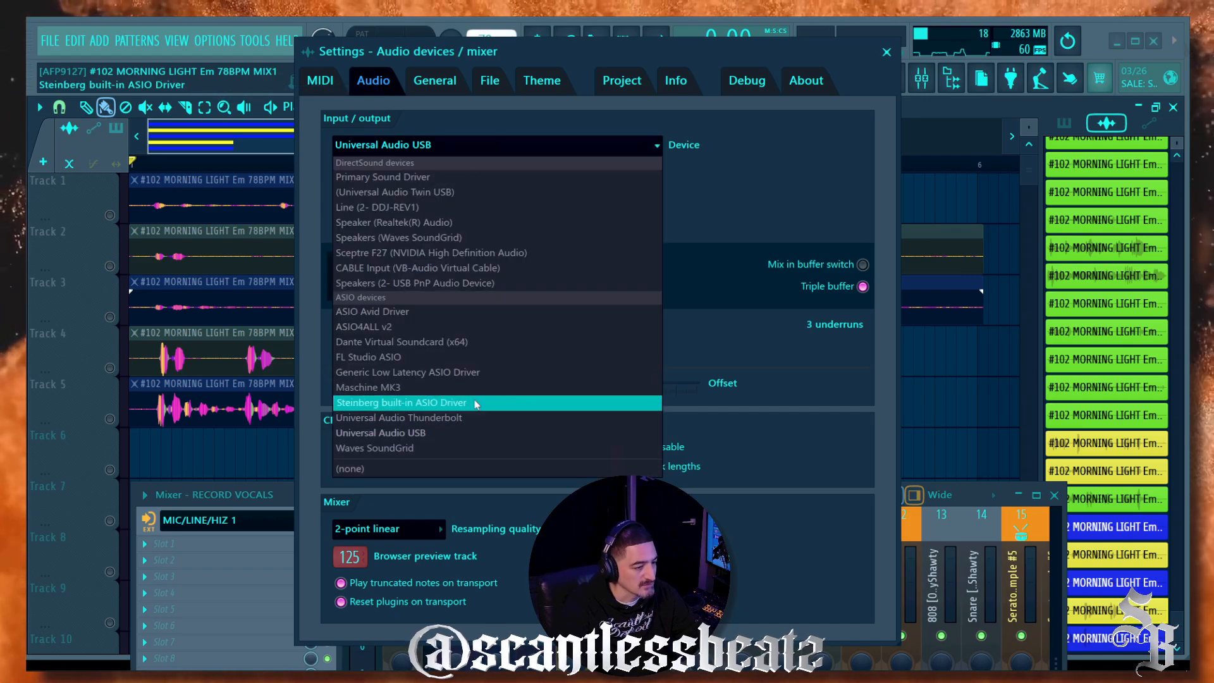
{"action": "left_click", "coordinate": [496, 403]}
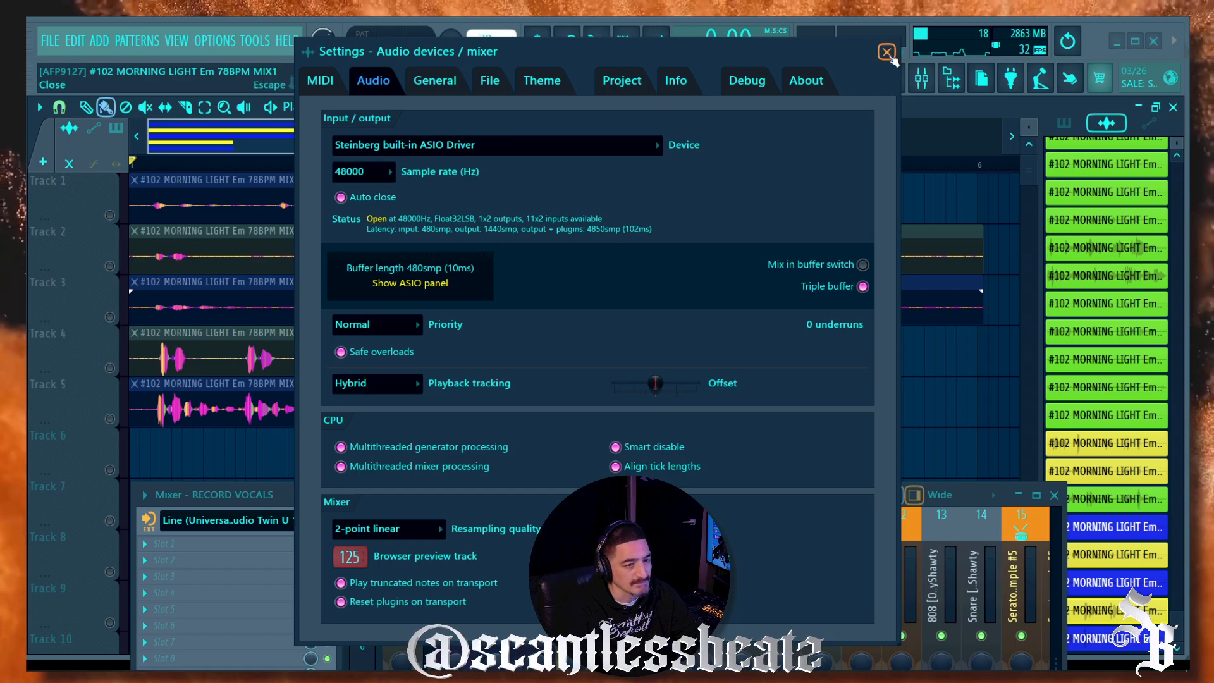
{"action": "left_click", "coordinate": [887, 52]}
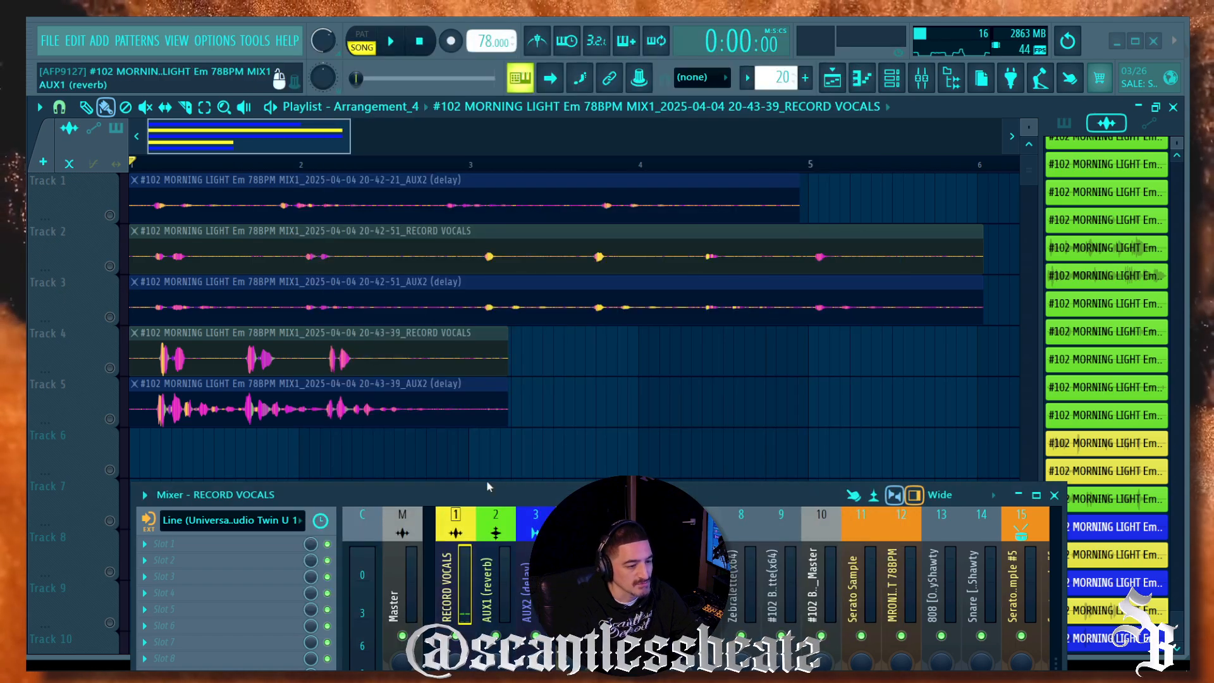
{"action": "double_click", "coordinate": [168, 414]}
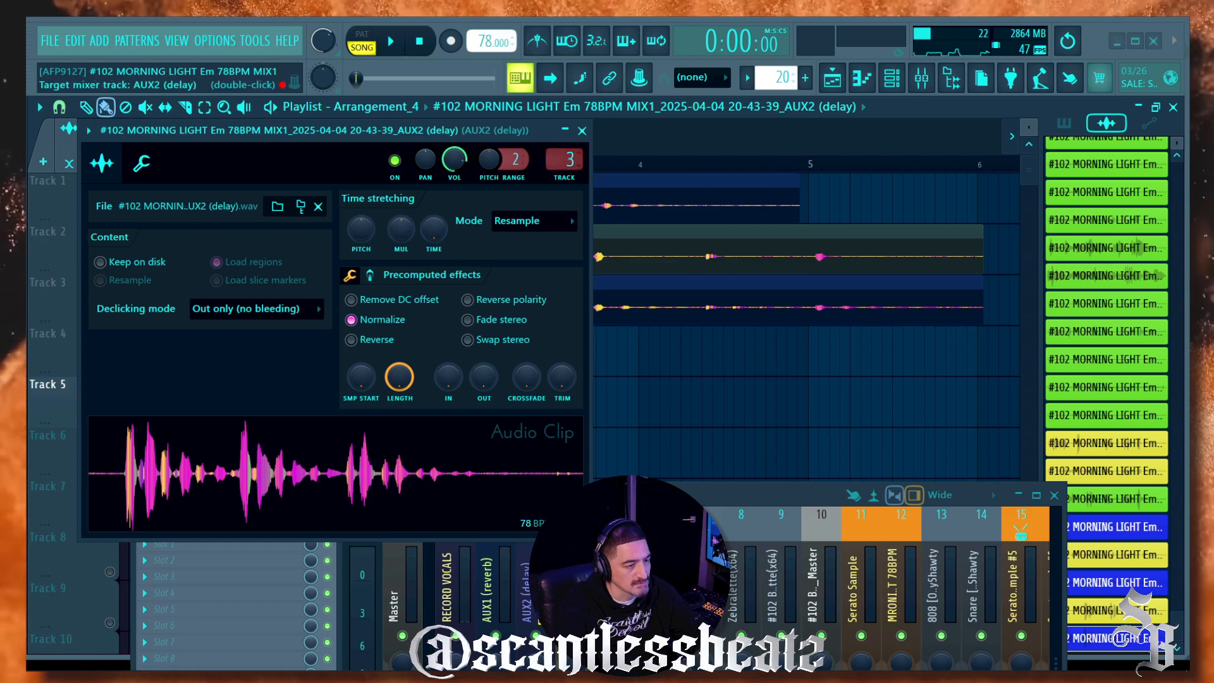
{"action": "left_click", "coordinate": [582, 132]}
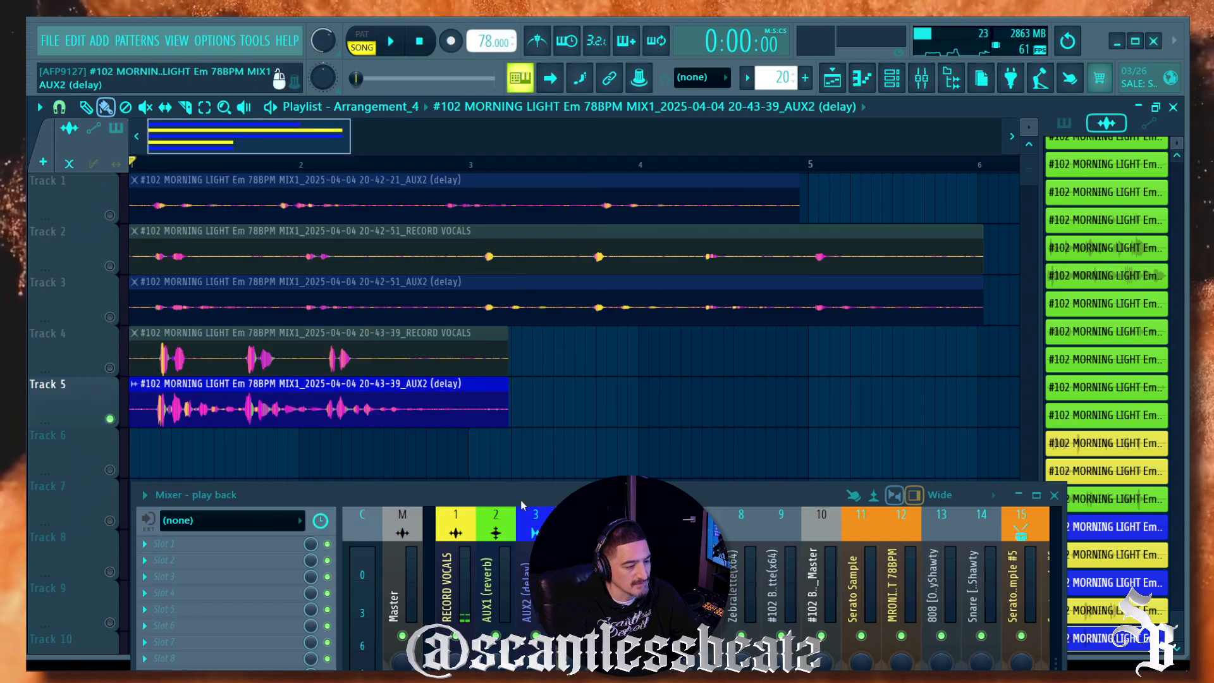
{"action": "left_click_drag", "start_coordinate": [521, 504], "coordinate": [457, 568]}
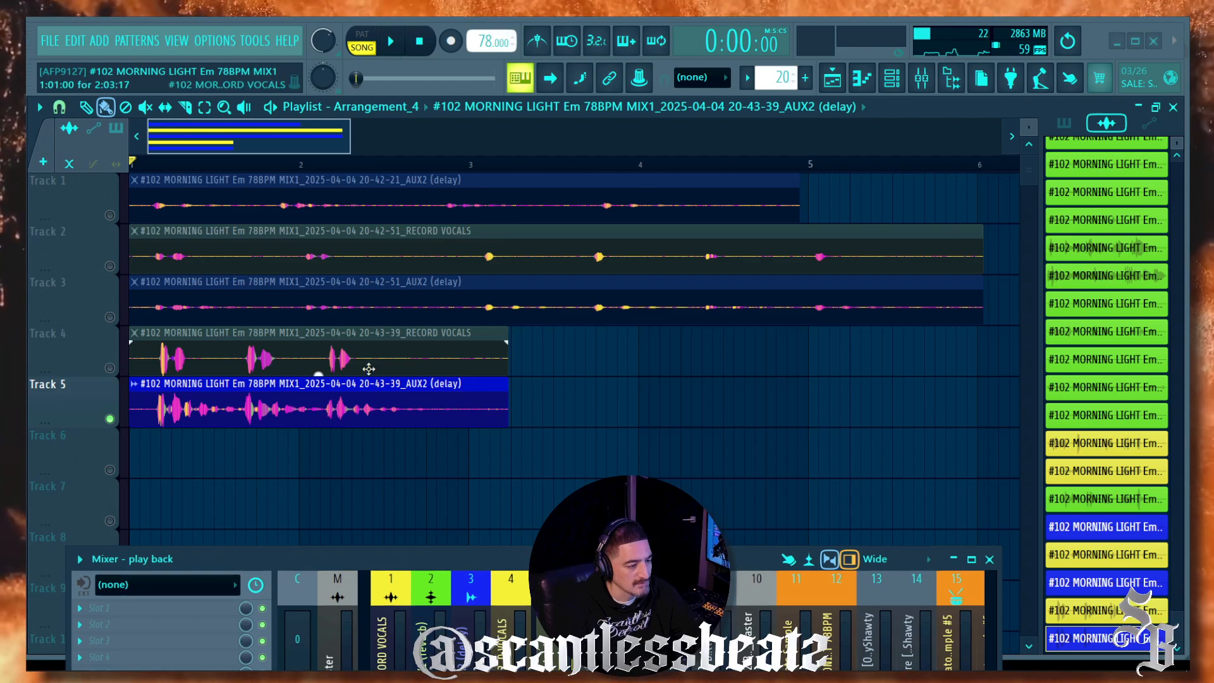
{"action": "double_click", "coordinate": [369, 368]}
{"action": "left_click_drag", "start_coordinate": [538, 133], "coordinate": [538, 120]}
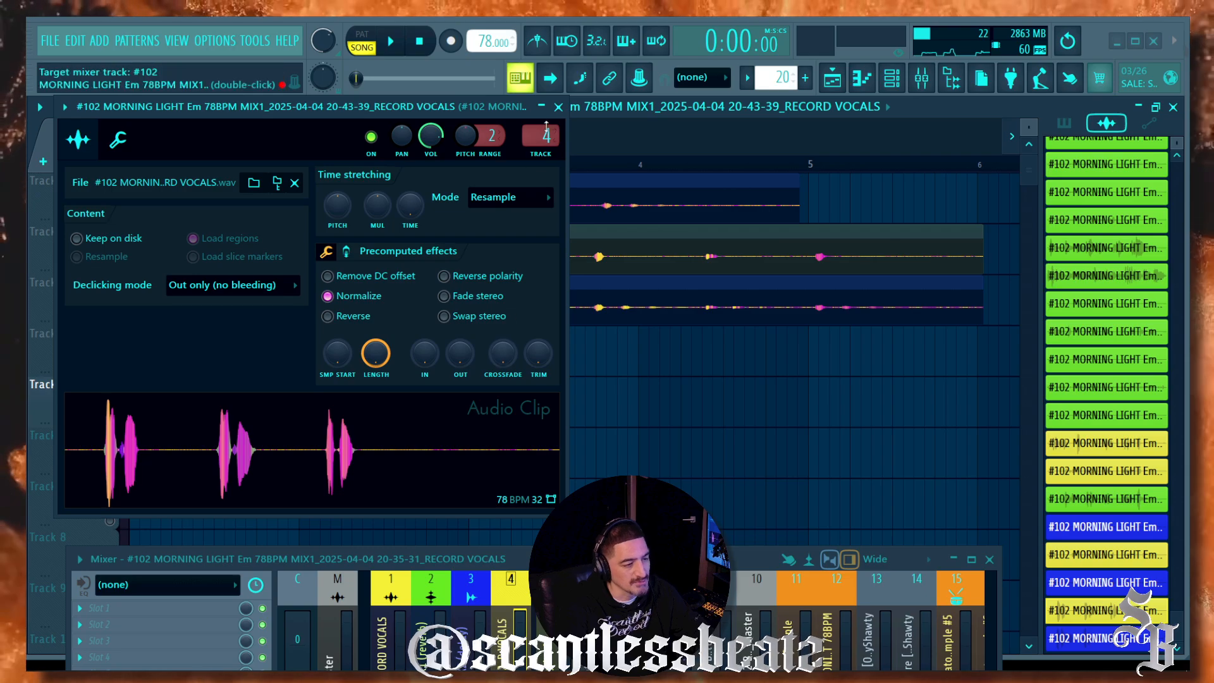
{"action": "left_click_drag", "start_coordinate": [475, 559], "coordinate": [465, 415]}
{"action": "left_click", "coordinate": [558, 107]}
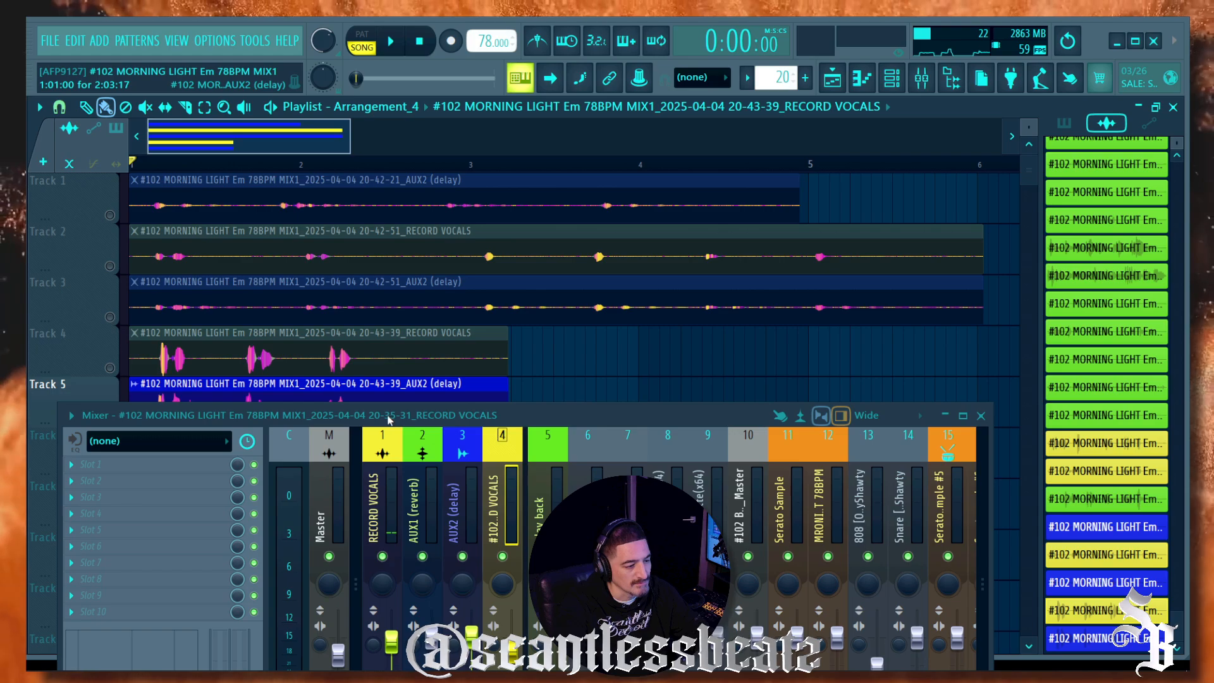
{"action": "left_click_drag", "start_coordinate": [389, 419], "coordinate": [379, 516]}
{"action": "left_click", "coordinate": [119, 344]}
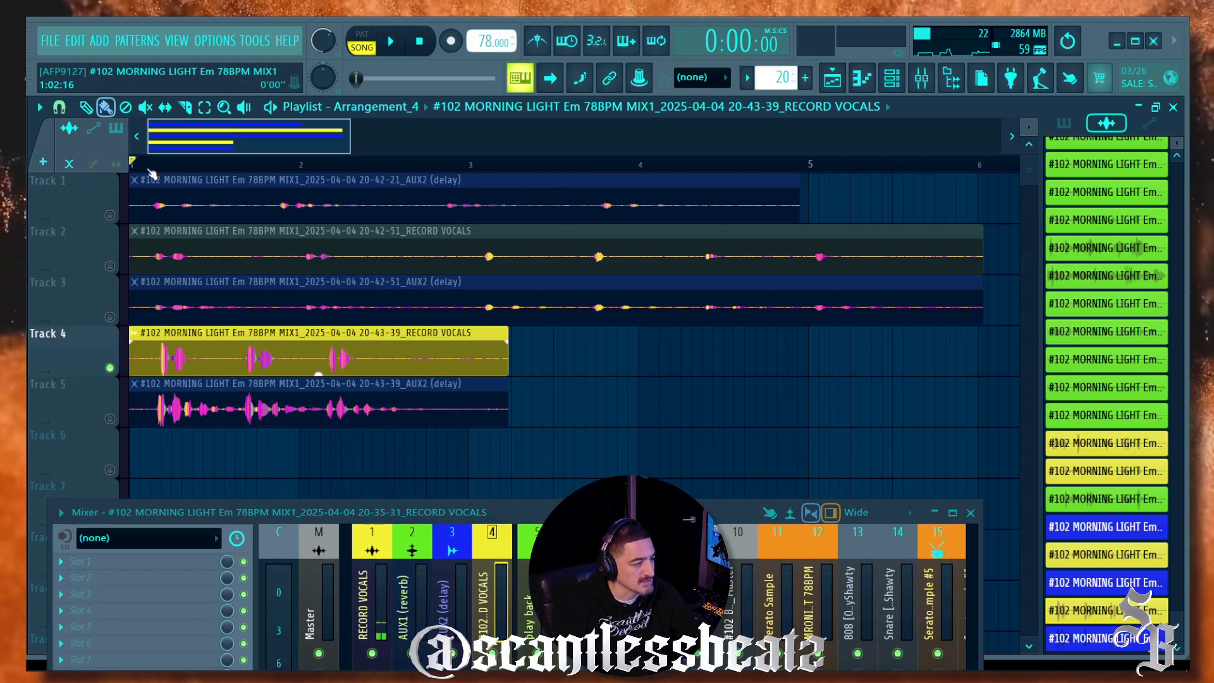
{"action": "scroll", "coordinate": [152, 174], "scroll_direction": "up", "scroll_amount": 4}
{"action": "key", "text": "space"}
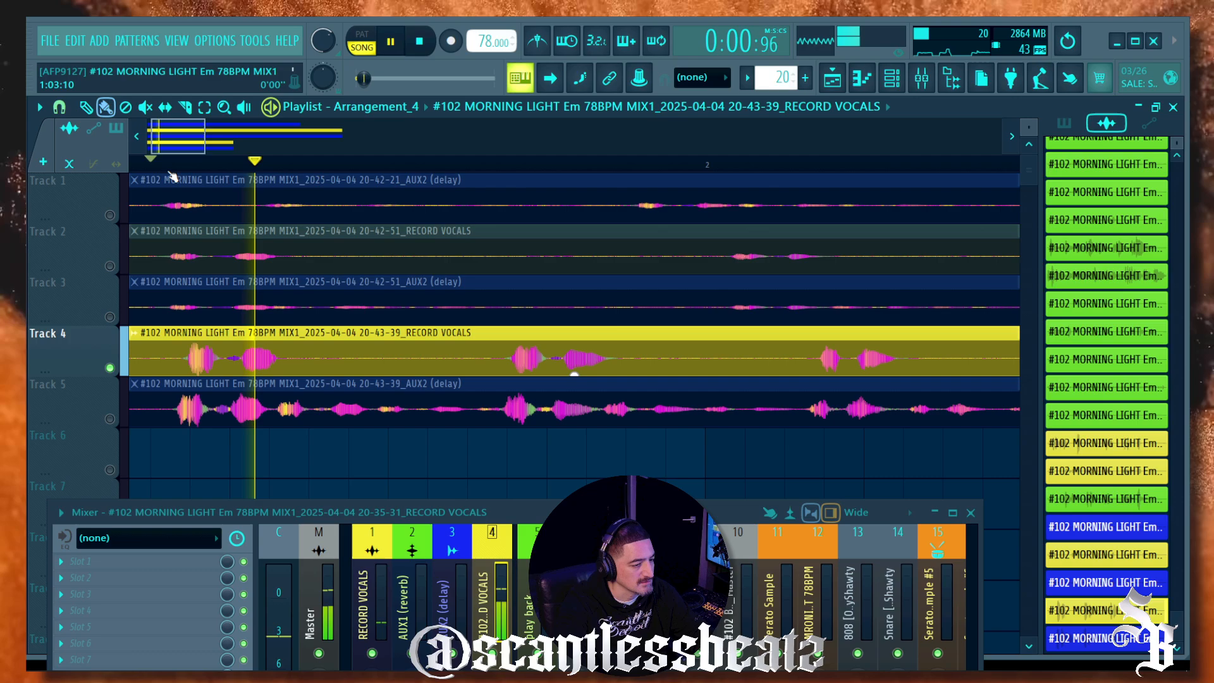
{"action": "key", "text": "space"}
{"action": "right_click", "coordinate": [110, 419]}
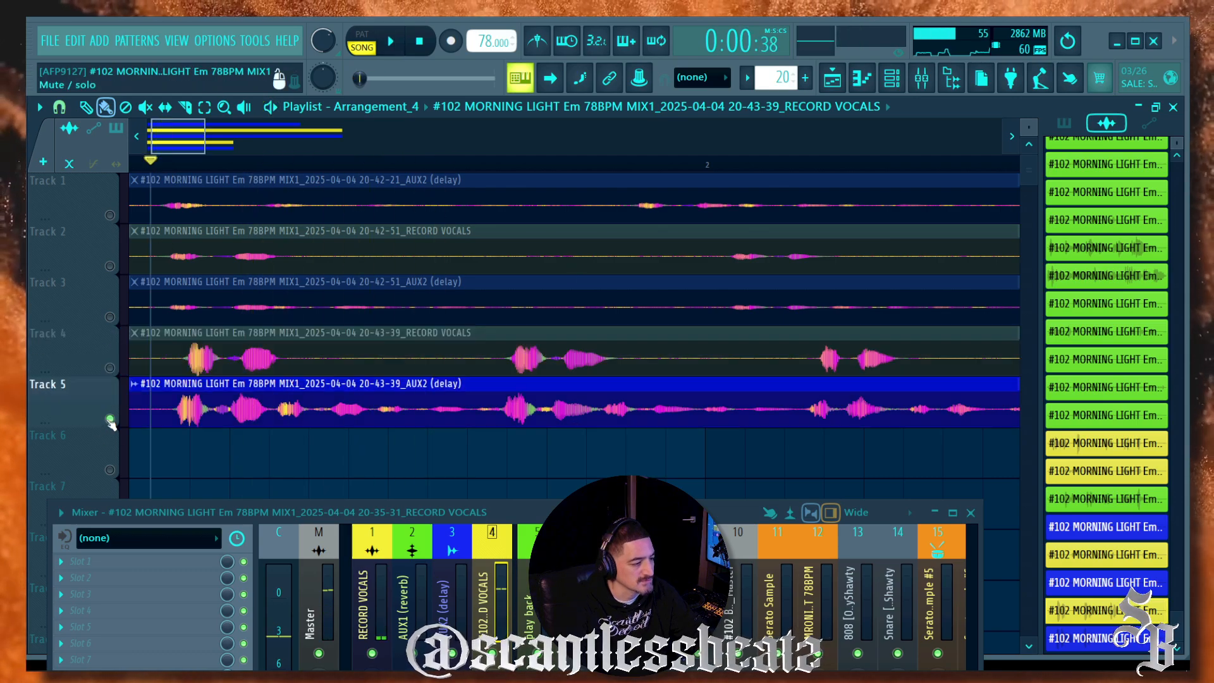
{"action": "scroll", "coordinate": [194, 387], "scroll_direction": "down", "scroll_amount": 2}
{"action": "scroll", "coordinate": [167, 174], "scroll_direction": "down", "scroll_amount": 2}
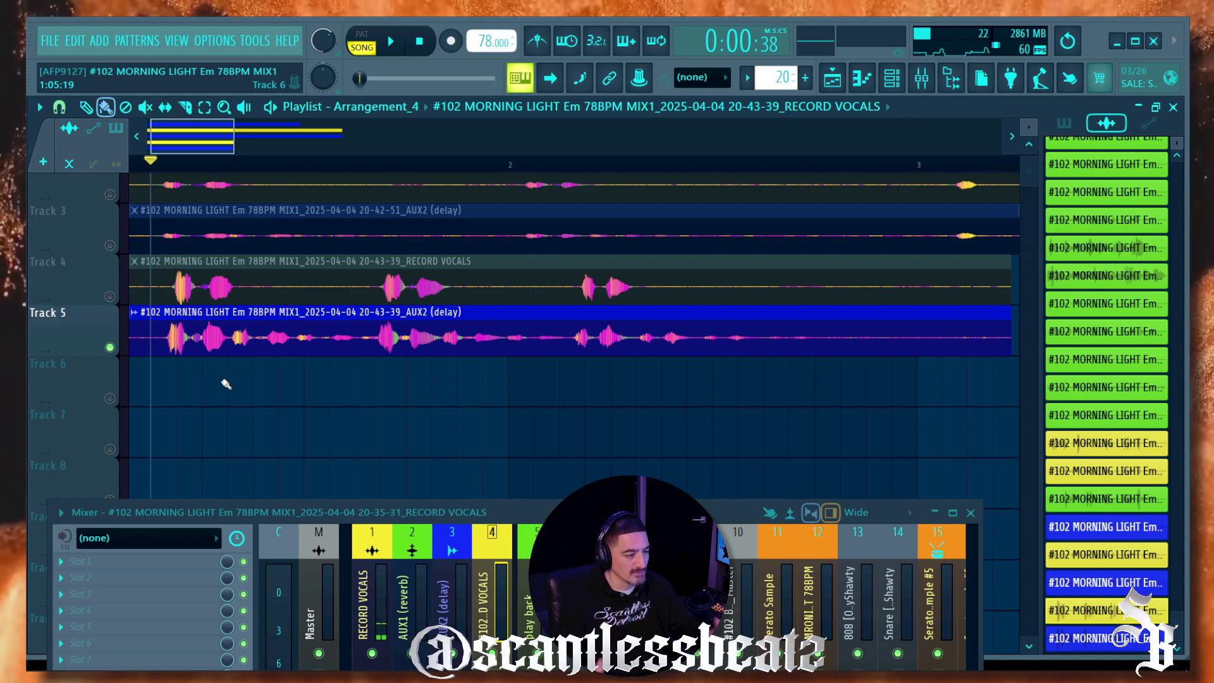
{"action": "key", "text": "space"}
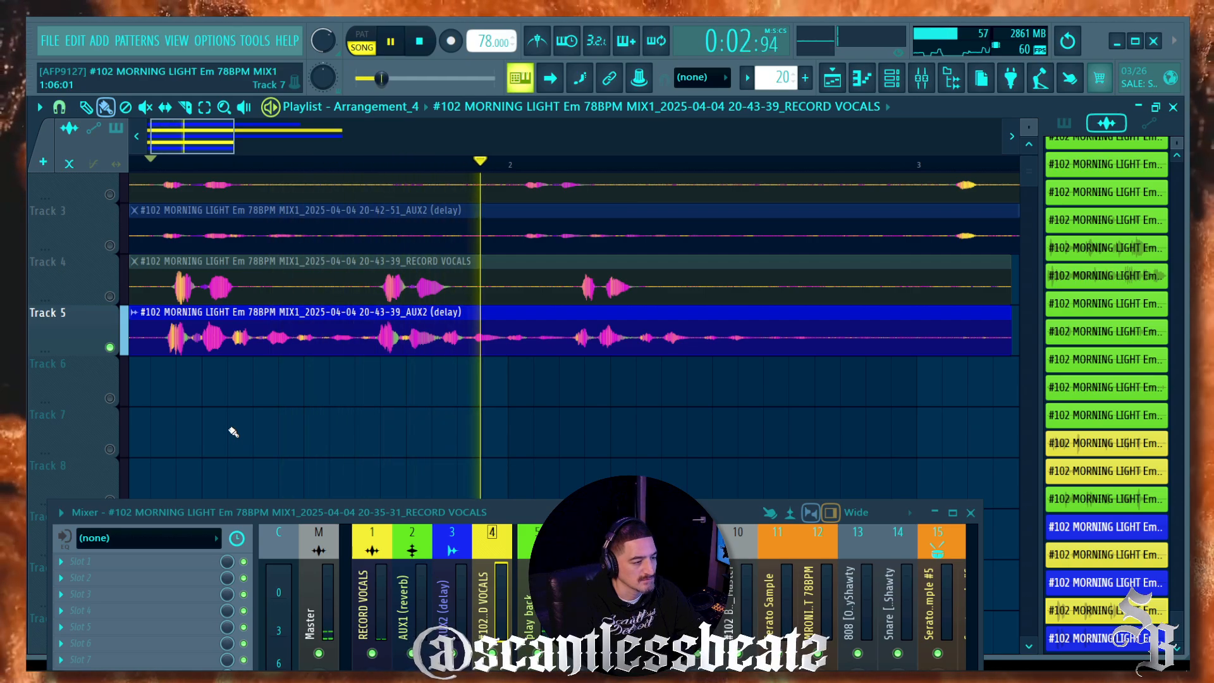
{"action": "key", "text": "space"}
Step: Route the Track 3 AUX2 delay clip to mixer track 5 and solo Track 3
{"action": "double_click", "coordinate": [179, 334]}
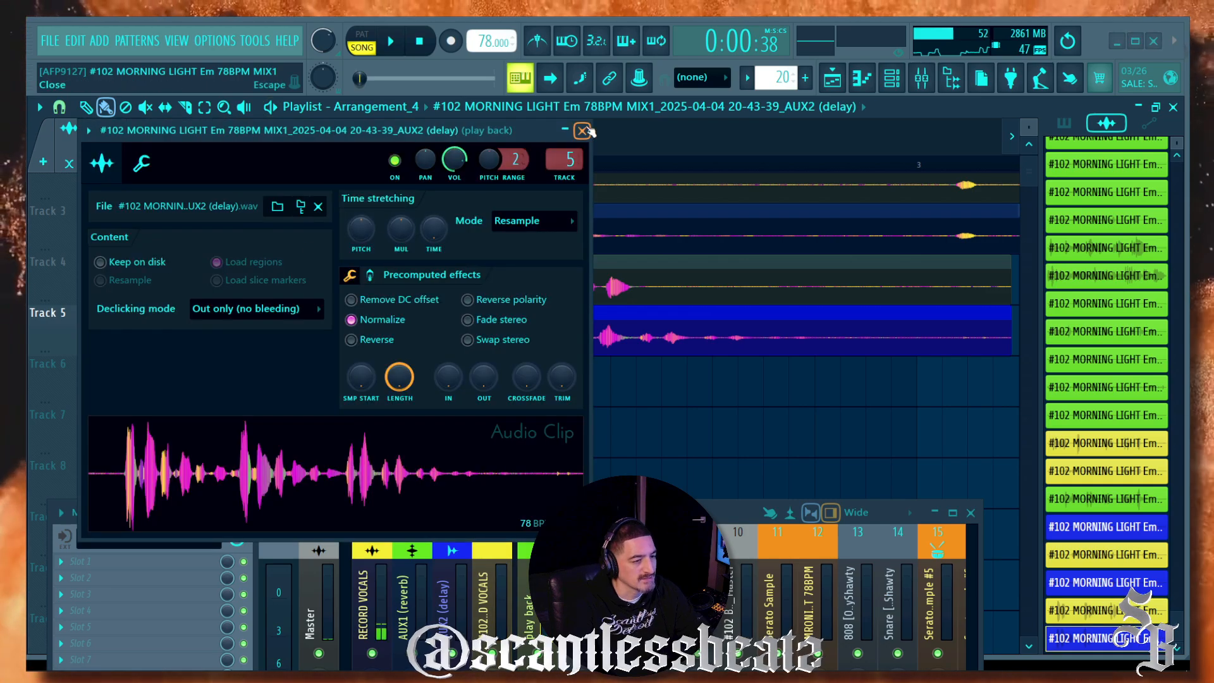
{"action": "left_click", "coordinate": [583, 131]}
{"action": "double_click", "coordinate": [193, 243]}
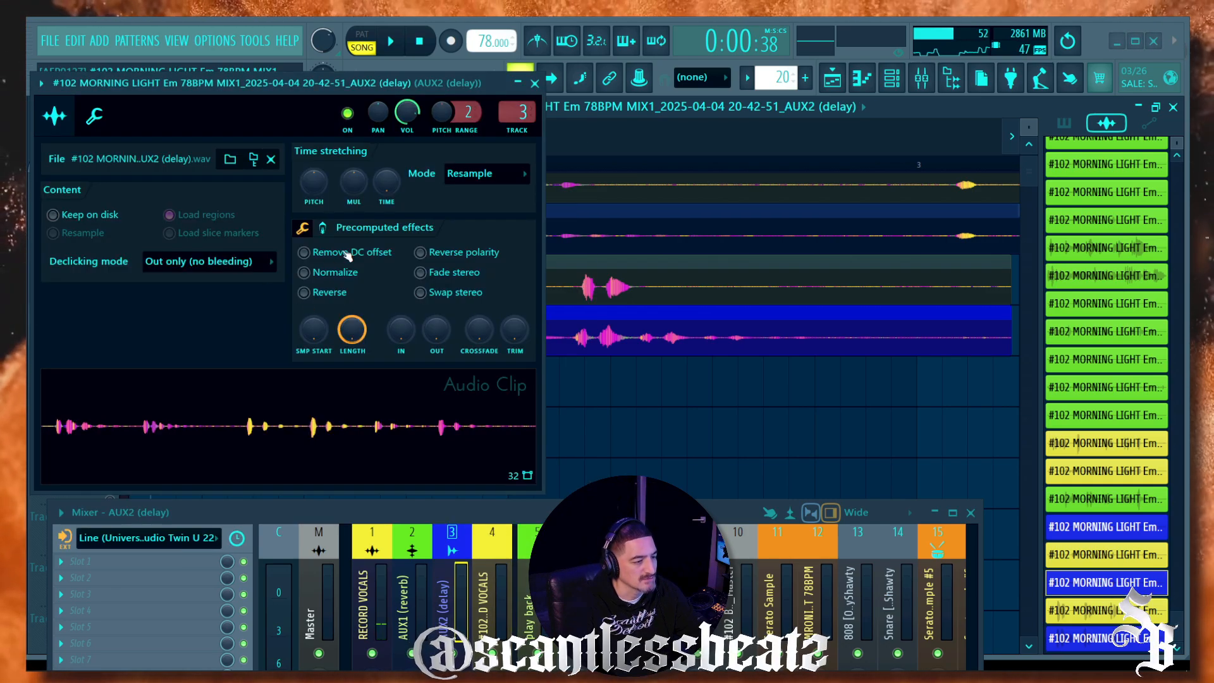
{"action": "left_click_drag", "start_coordinate": [522, 113], "coordinate": [523, 100]}
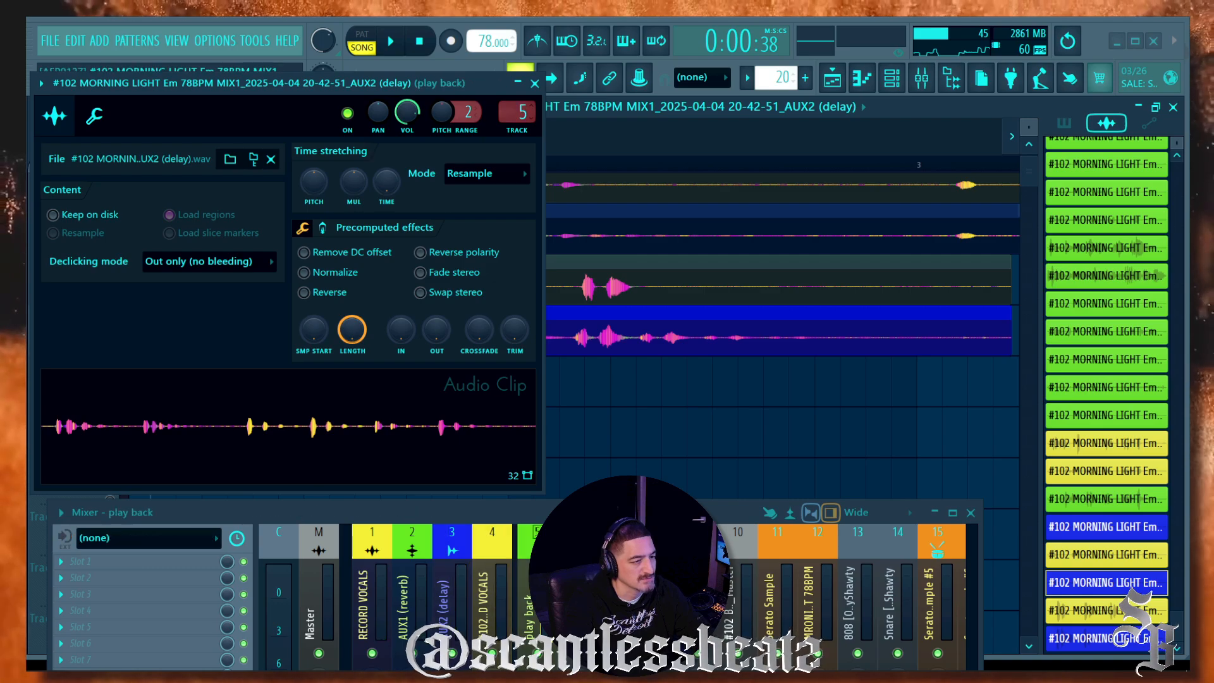
{"action": "left_click", "coordinate": [535, 83]}
{"action": "left_click", "coordinate": [110, 246], "text": "ctrl"}
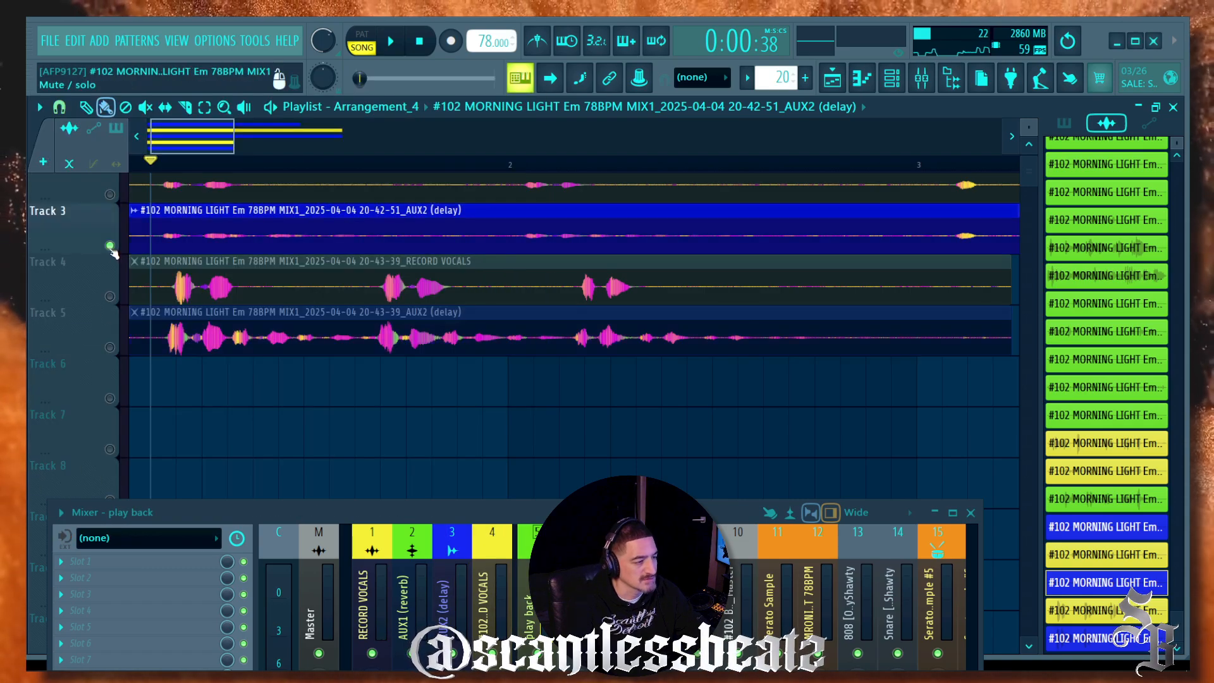
Step: Normalize the Track 3 delay clip and play it back
{"action": "double_click", "coordinate": [186, 240]}
{"action": "left_click", "coordinate": [304, 272]}
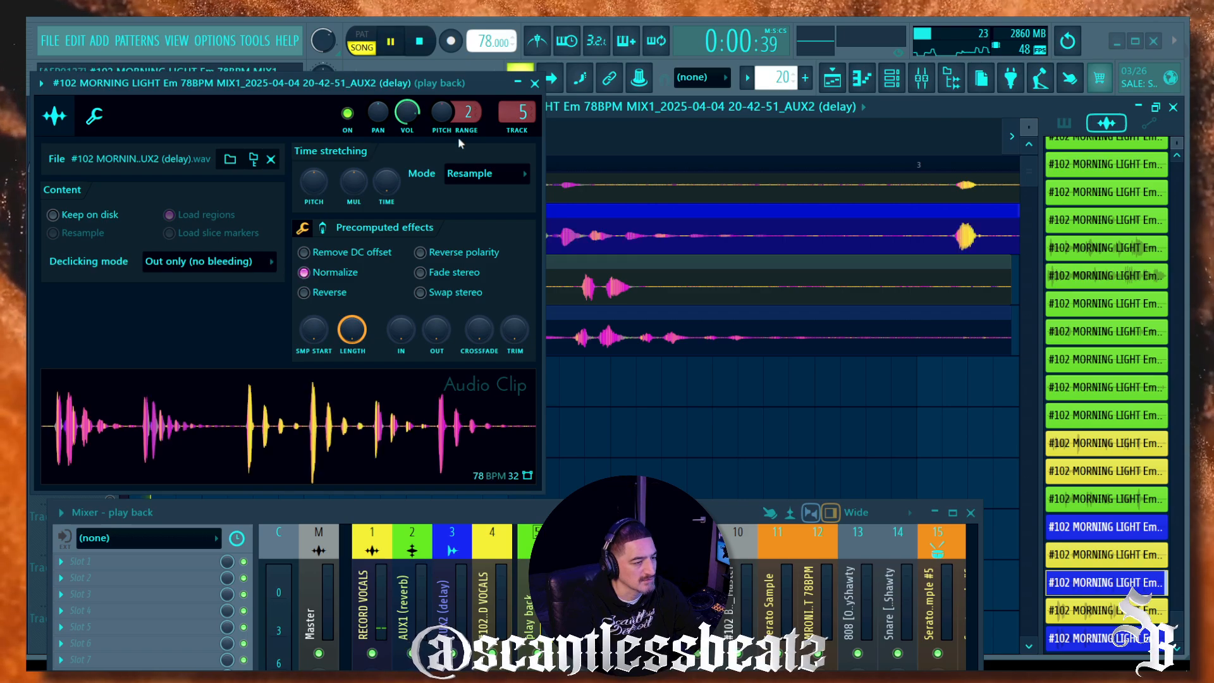
{"action": "left_click", "coordinate": [534, 83]}
{"action": "scroll", "coordinate": [166, 357], "scroll_direction": "up", "scroll_amount": 2}
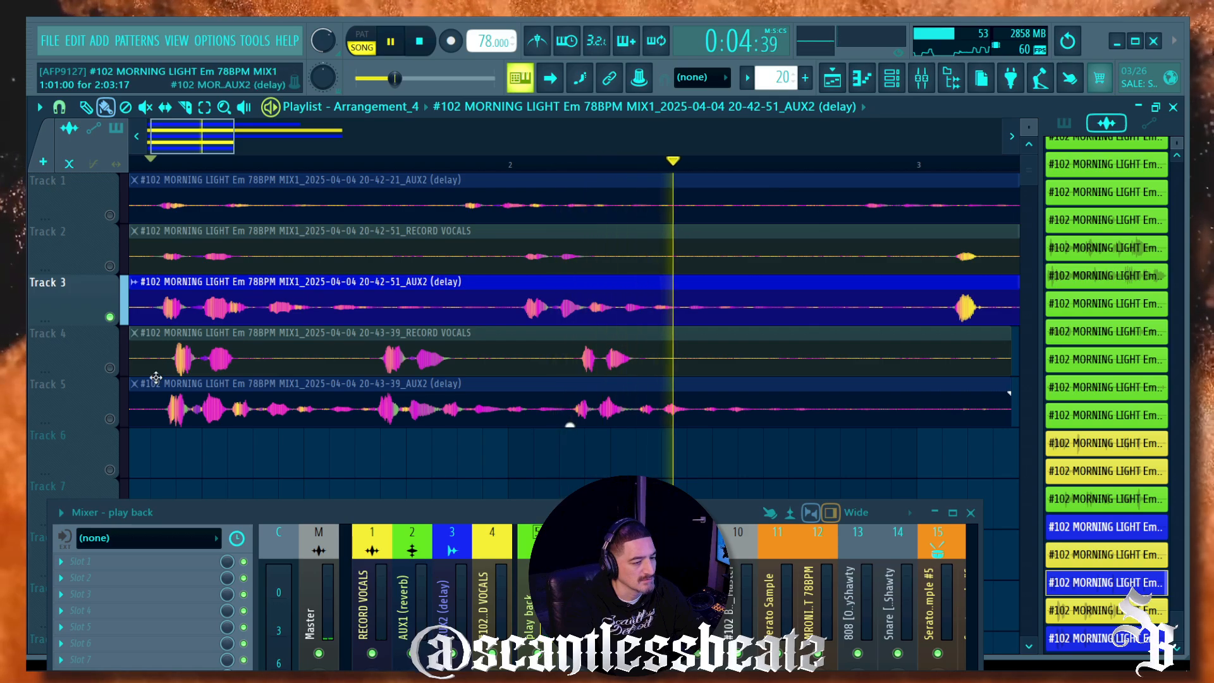
{"action": "scroll", "coordinate": [195, 168], "scroll_direction": "down", "scroll_amount": 2}
{"action": "key", "text": "space"}
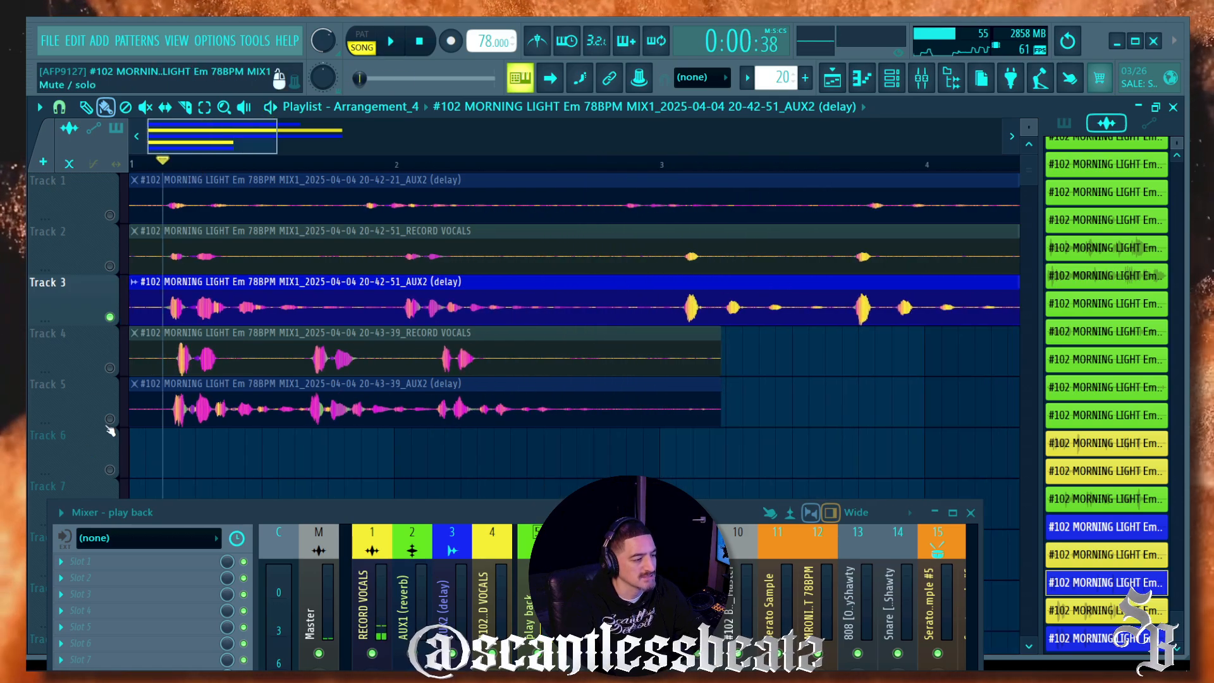
Step: Audition Track 5 and Track 3 soloed, then select the Track 2 RECORD VOCALS clip
{"action": "left_click", "coordinate": [111, 420]}
{"action": "key", "text": "space"}
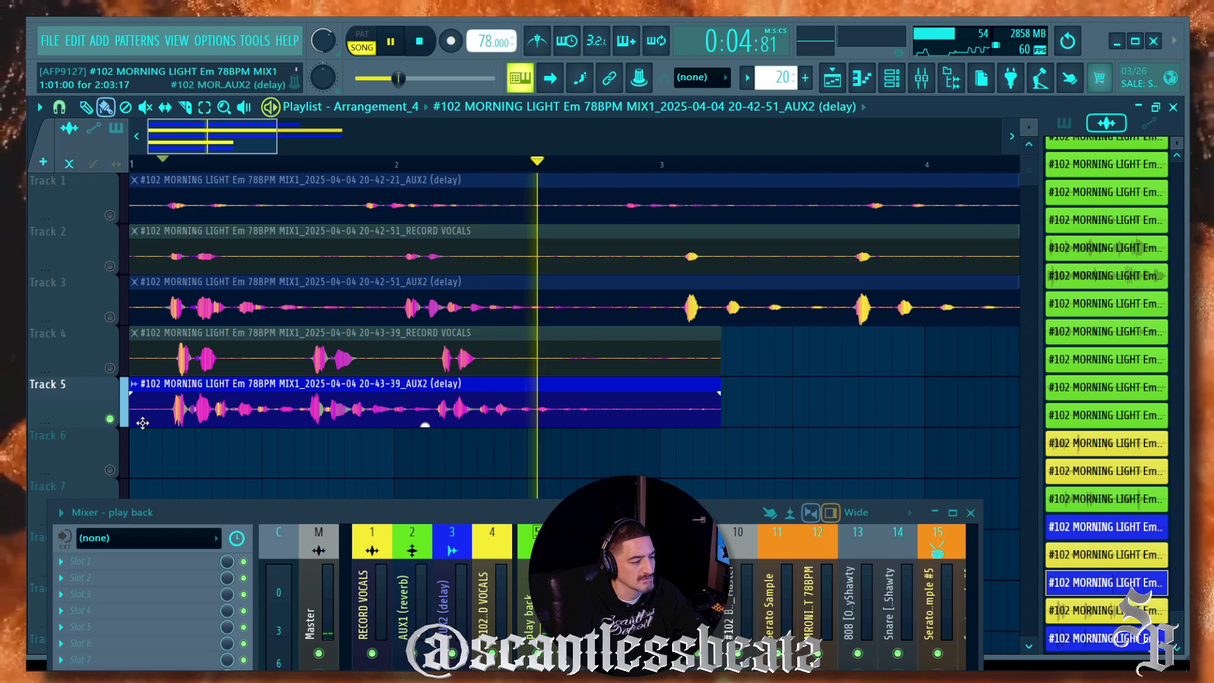
{"action": "key", "text": "space"}
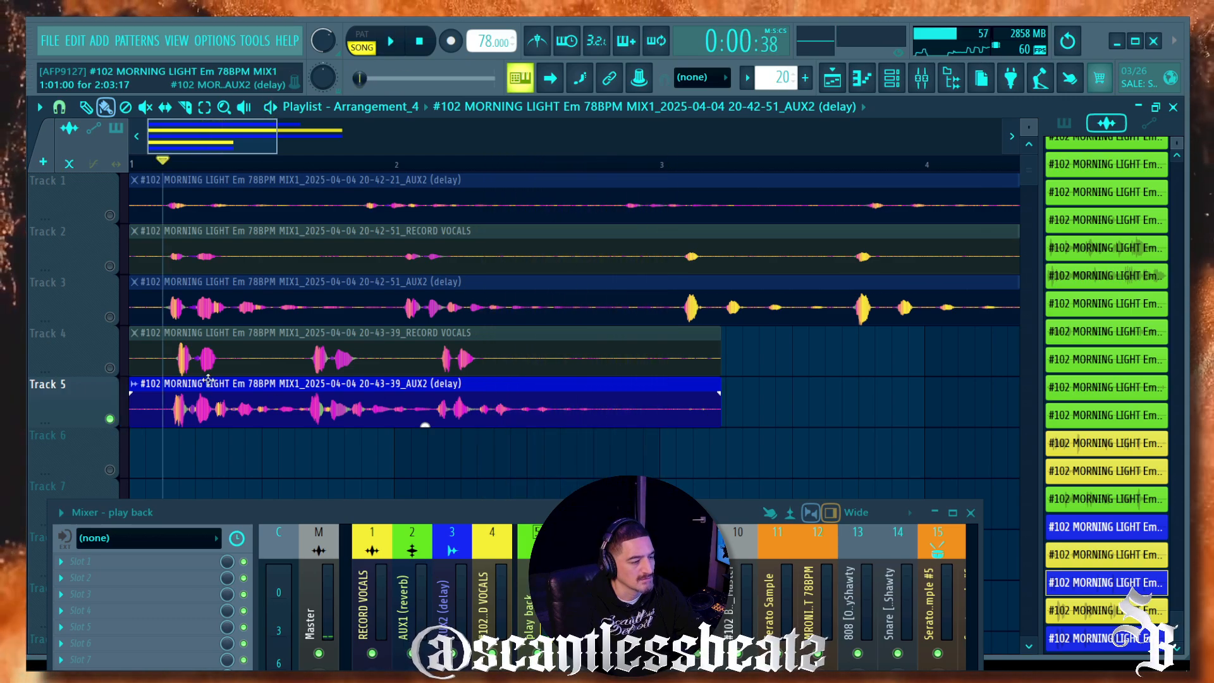
{"action": "key", "text": "space"}
{"action": "key", "text": "space"}
{"action": "left_click", "coordinate": [102, 314]}
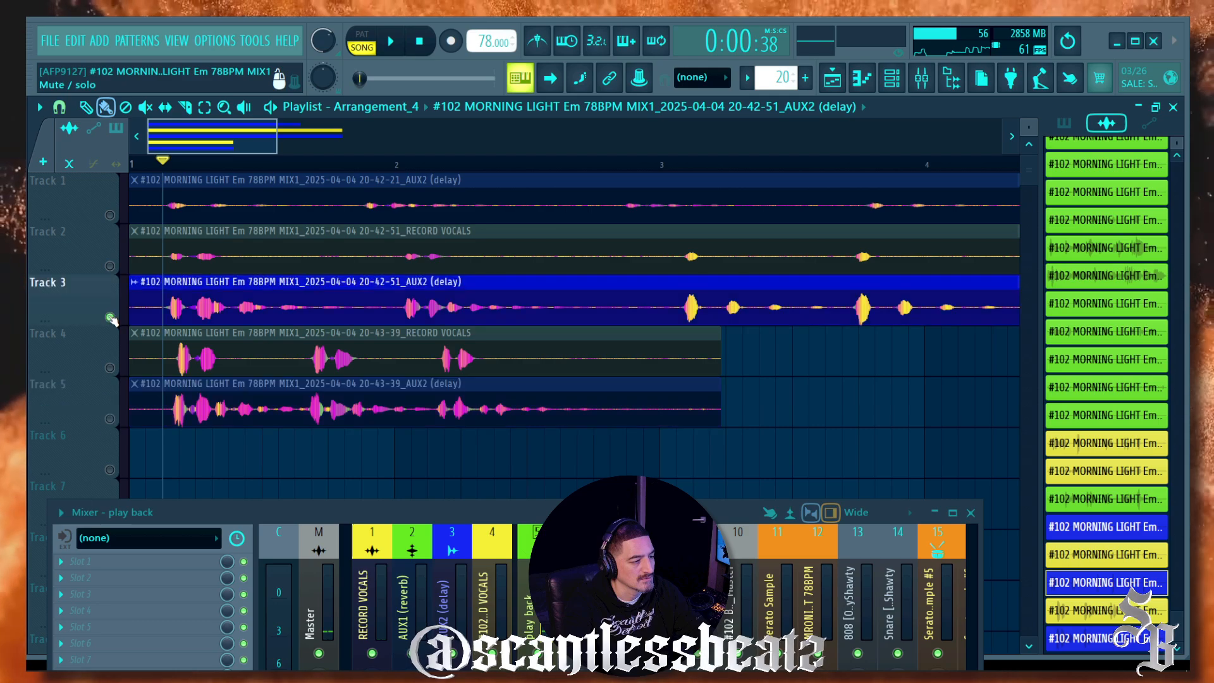
{"action": "key", "text": "space"}
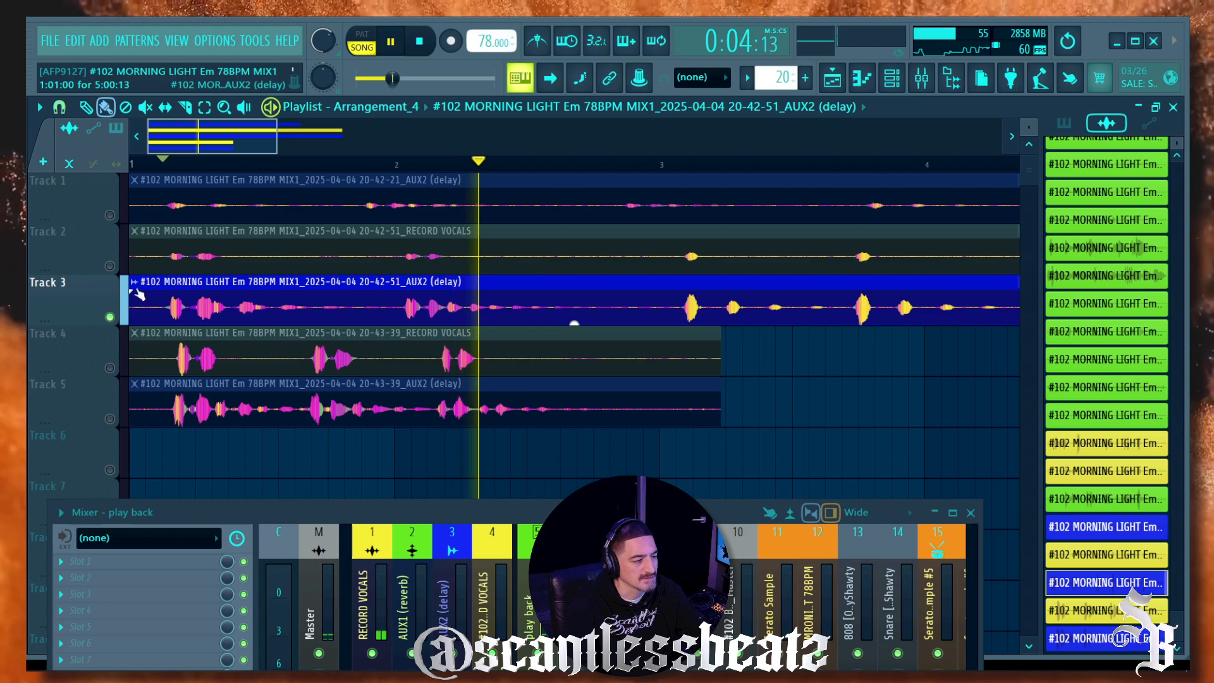
{"action": "key", "text": "space"}
{"action": "left_click", "coordinate": [201, 257]}
Step: Route Track 2's vocal clip to mixer track 4 in its clip settings
{"action": "double_click", "coordinate": [201, 257]}
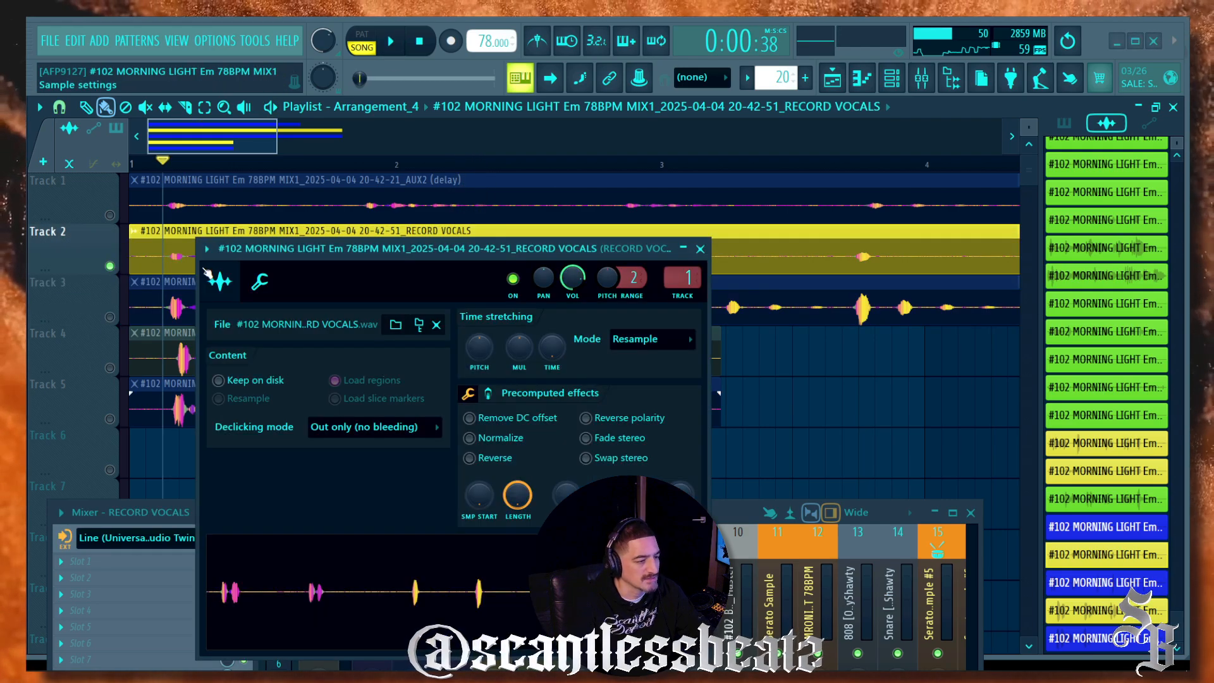
{"action": "scroll", "coordinate": [683, 279], "scroll_direction": "up", "scroll_amount": 4}
{"action": "scroll", "coordinate": [683, 279], "scroll_direction": "down", "scroll_amount": 1}
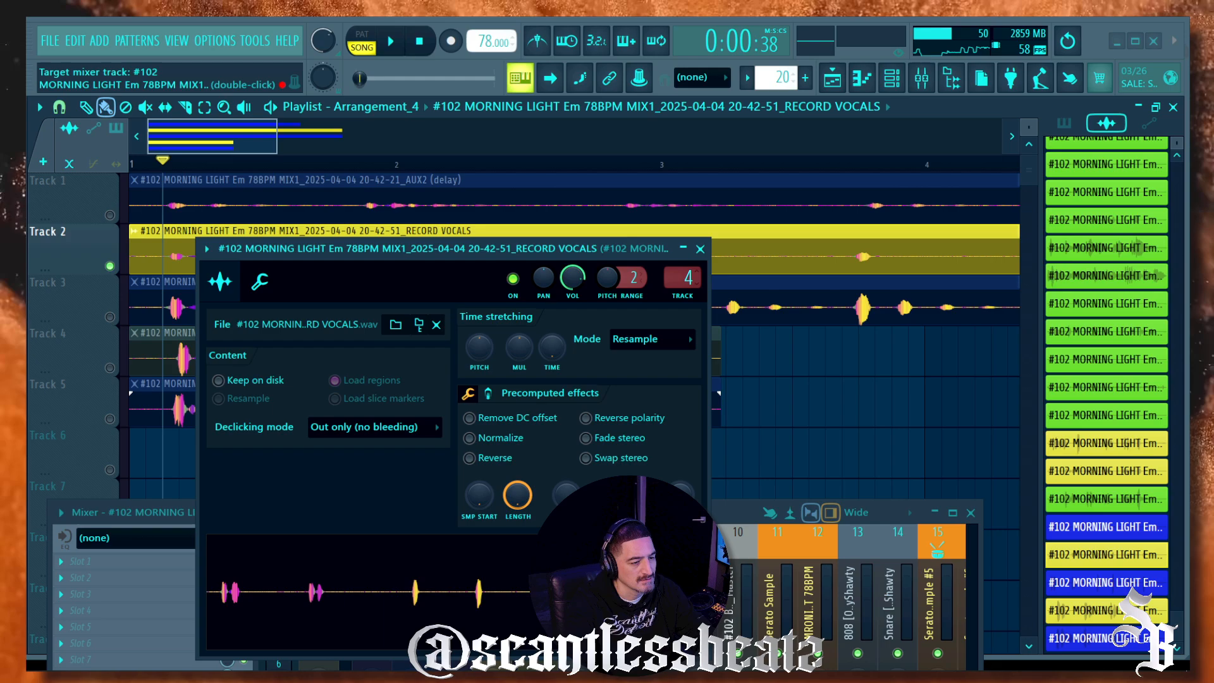
{"action": "left_click", "coordinate": [700, 249]}
Step: Unmute Track 3 and fade out the ends of the Track 3 and Track 2 clips during playback
{"action": "key", "text": "space"}
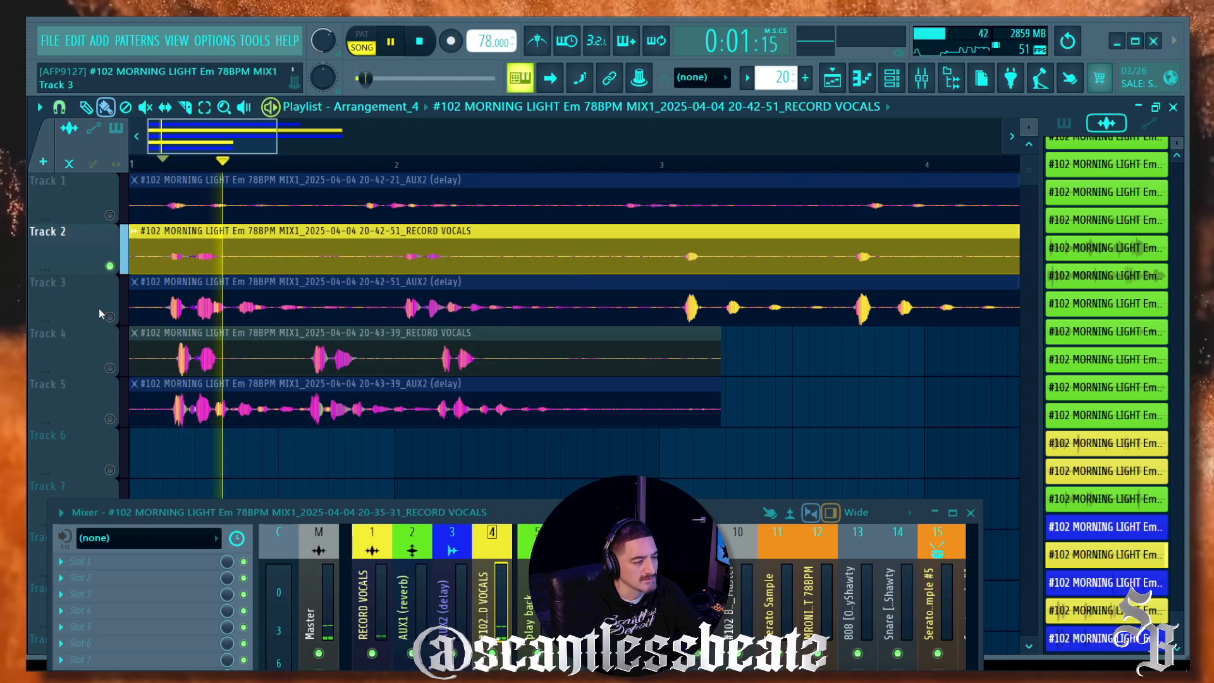
{"action": "key", "text": "space"}
{"action": "left_click", "coordinate": [110, 317]}
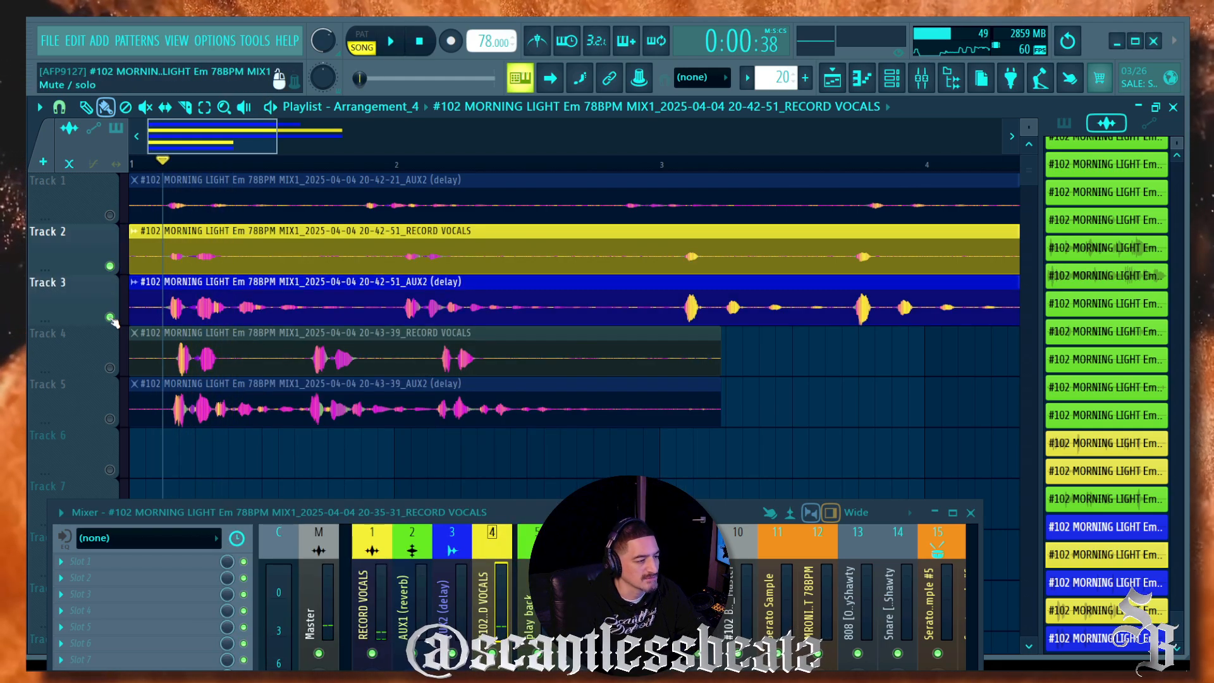
{"action": "key", "text": "space"}
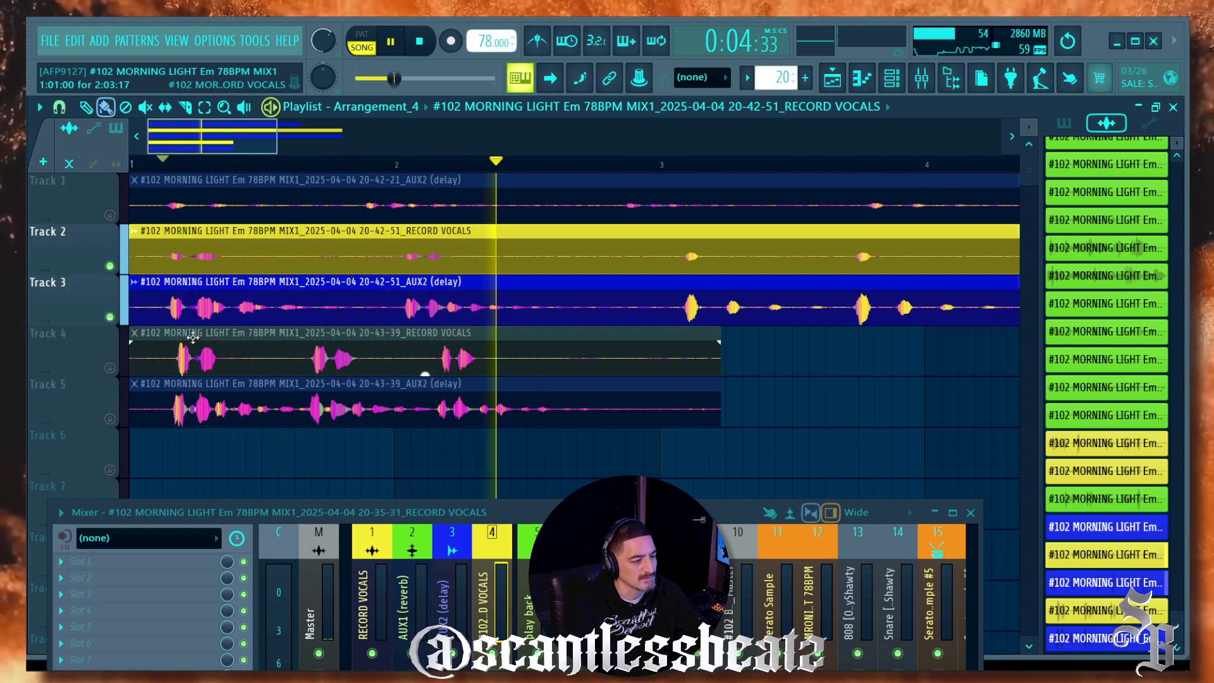
{"action": "scroll", "coordinate": [209, 168], "scroll_direction": "down", "scroll_amount": 3}
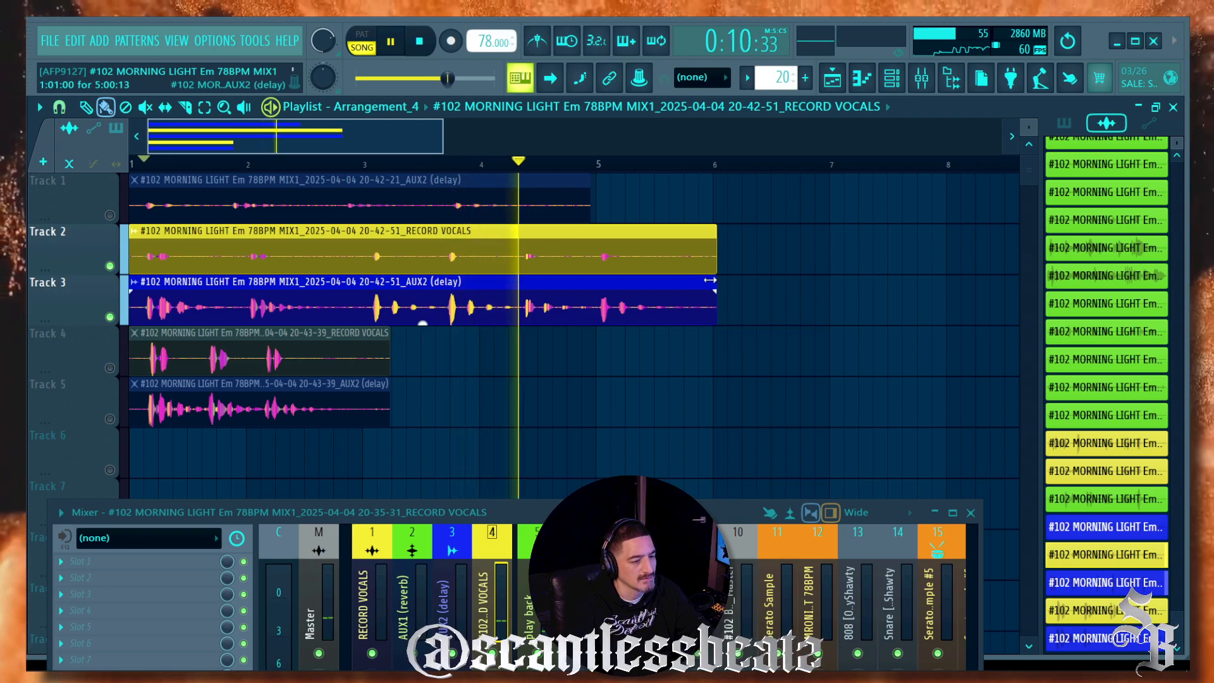
{"action": "left_click_drag", "start_coordinate": [714, 292], "coordinate": [682, 293]}
{"action": "left_click_drag", "start_coordinate": [712, 241], "coordinate": [670, 241]}
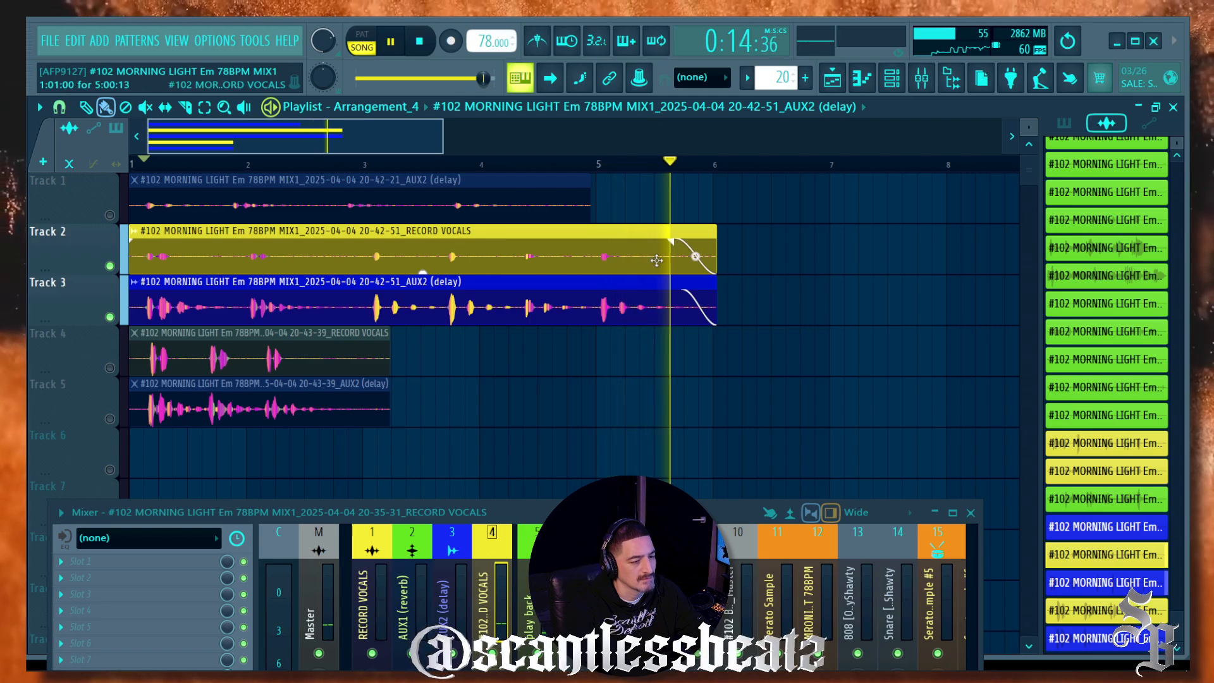
{"action": "key", "text": "space"}
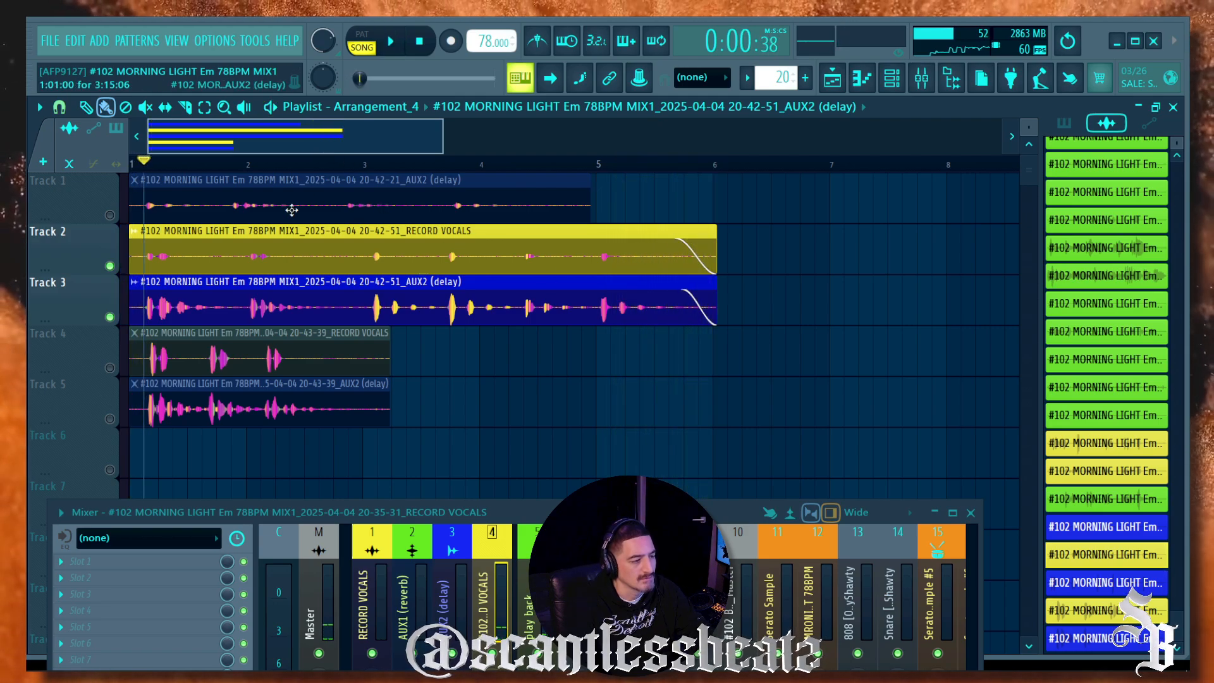
Step: Solo Track 1, send its delay clip to mixer track 5 with Normalize on, and listen back
{"action": "left_click", "coordinate": [109, 215], "text": "ctrl"}
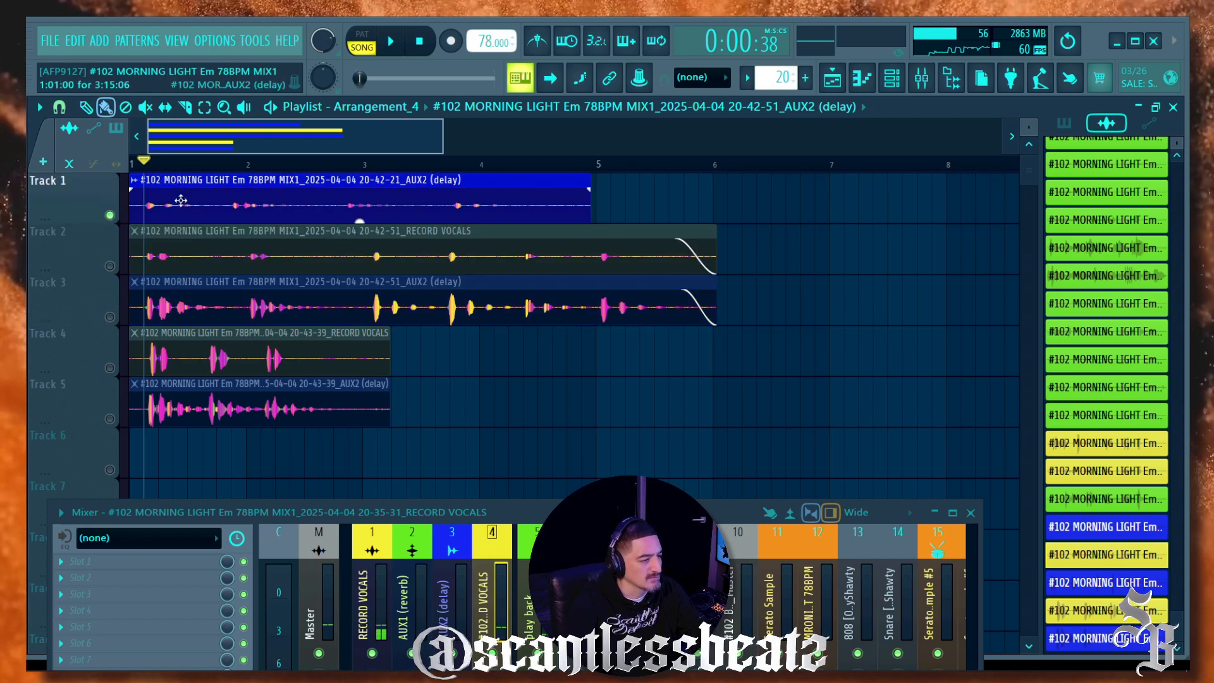
{"action": "double_click", "coordinate": [181, 200]}
{"action": "left_click_drag", "start_coordinate": [658, 254], "coordinate": [658, 247]}
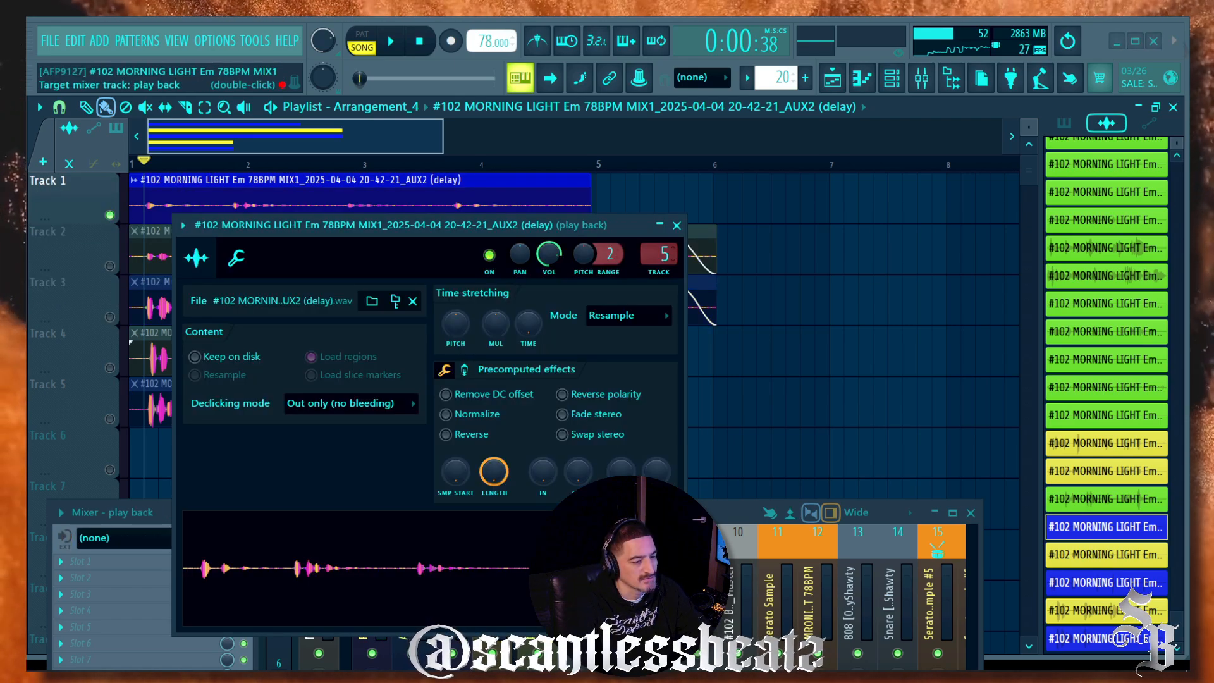
{"action": "left_click", "coordinate": [447, 414]}
{"action": "left_click", "coordinate": [676, 225]}
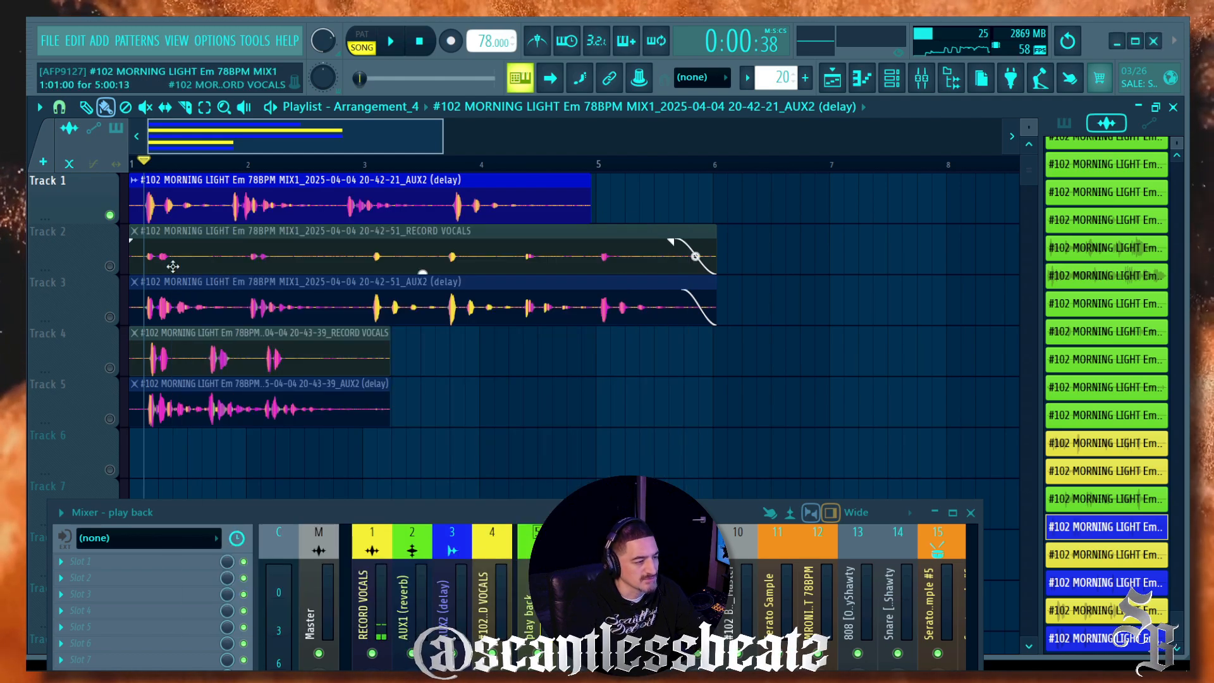
{"action": "scroll", "coordinate": [148, 177], "scroll_direction": "up", "scroll_amount": 4}
{"action": "key", "text": "space"}
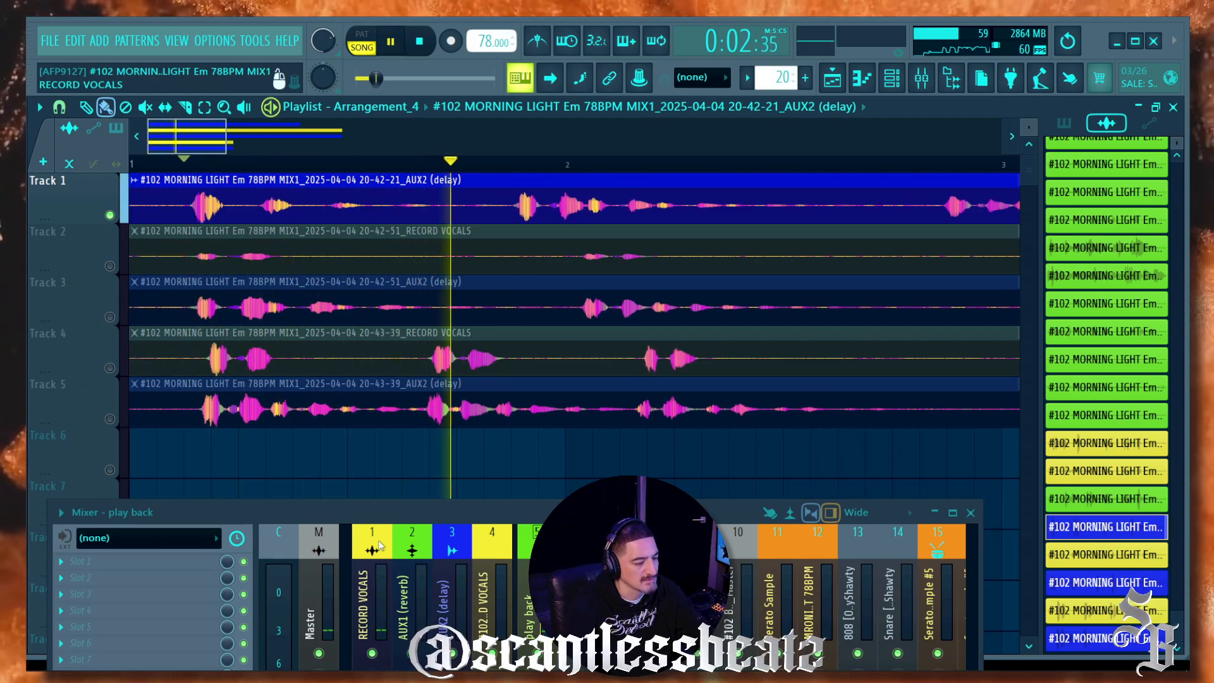
{"action": "scroll", "coordinate": [291, 172], "scroll_direction": "down", "scroll_amount": 3}
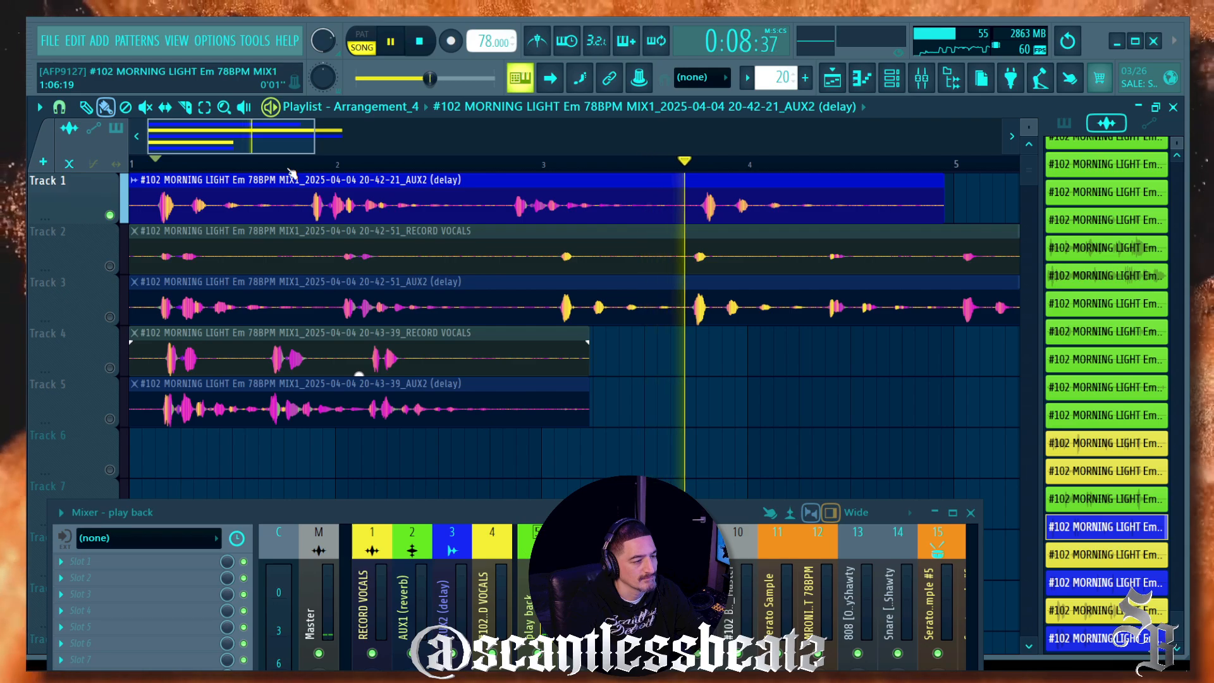
{"action": "key", "text": "space"}
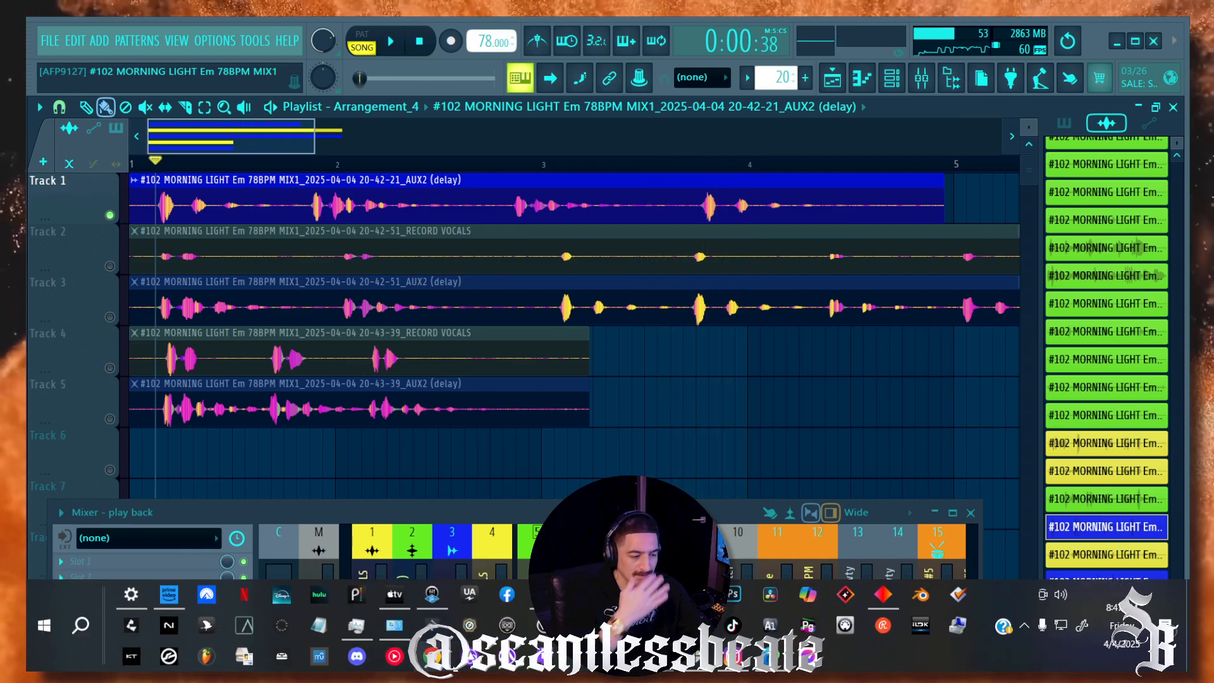
Step: Bring UAD Console forward and move its window up to show the inputs and inserts
{"action": "left_click", "coordinate": [433, 596]}
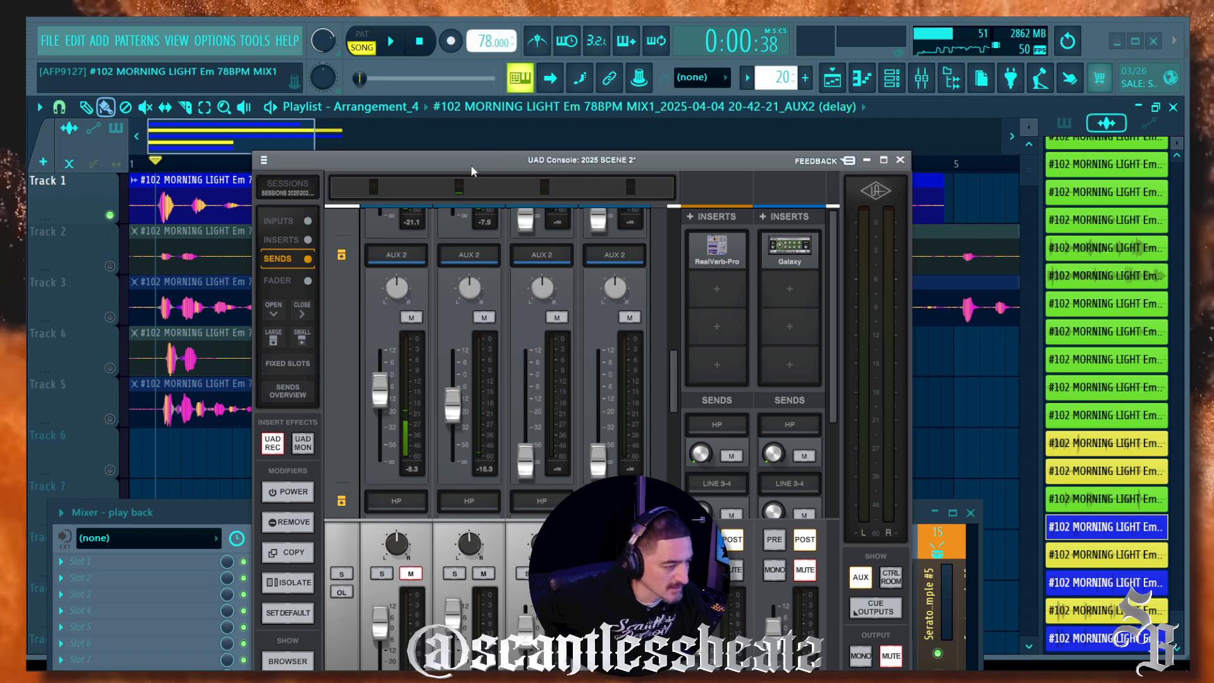
{"action": "left_click_drag", "start_coordinate": [471, 162], "coordinate": [466, 41]}
{"action": "scroll", "coordinate": [410, 270], "scroll_direction": "up", "scroll_amount": 3}
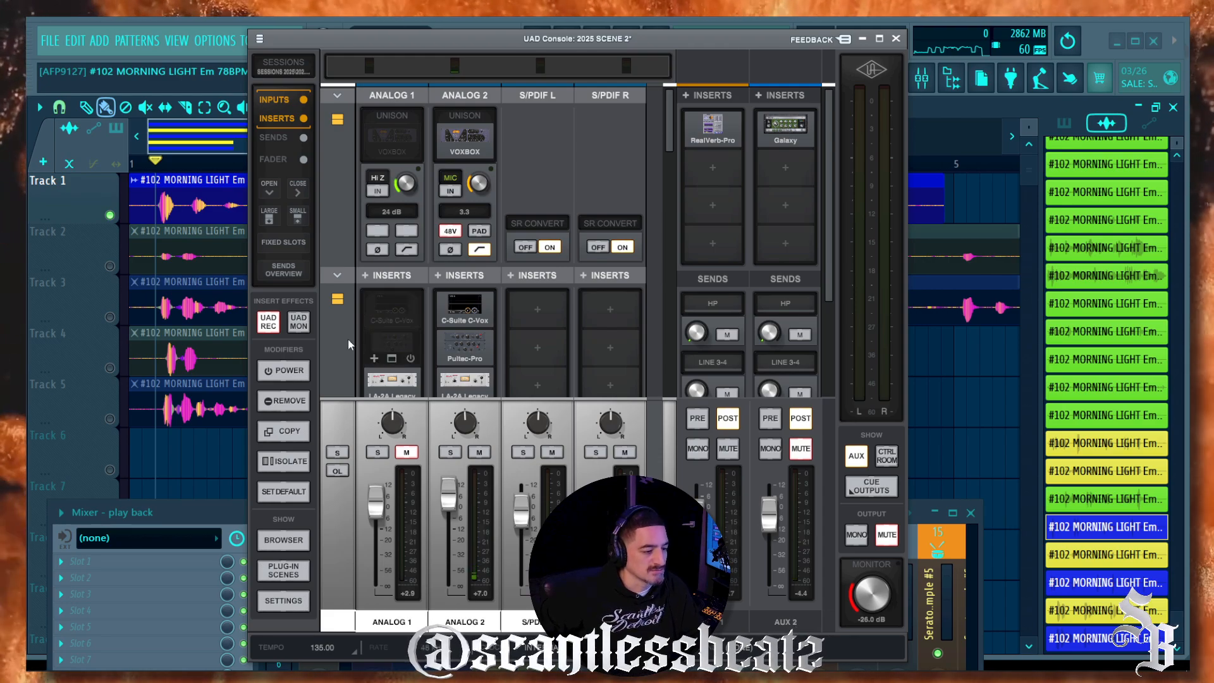
{"action": "scroll", "coordinate": [351, 303], "scroll_direction": "down", "scroll_amount": 1}
{"action": "scroll", "coordinate": [351, 297], "scroll_direction": "up", "scroll_amount": 1}
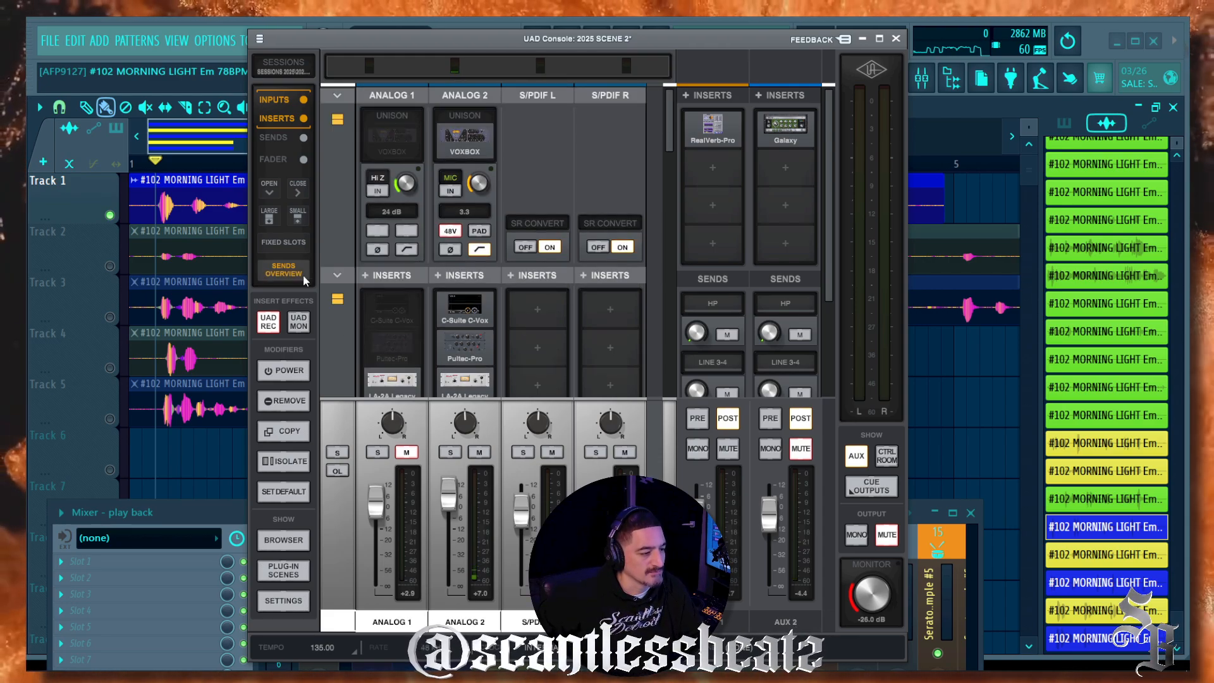
Step: Show the channel faders, switch the strips to the SMALL layout, and turn on Sends Overview
{"action": "left_click", "coordinate": [279, 247]}
{"action": "left_click", "coordinate": [278, 138]}
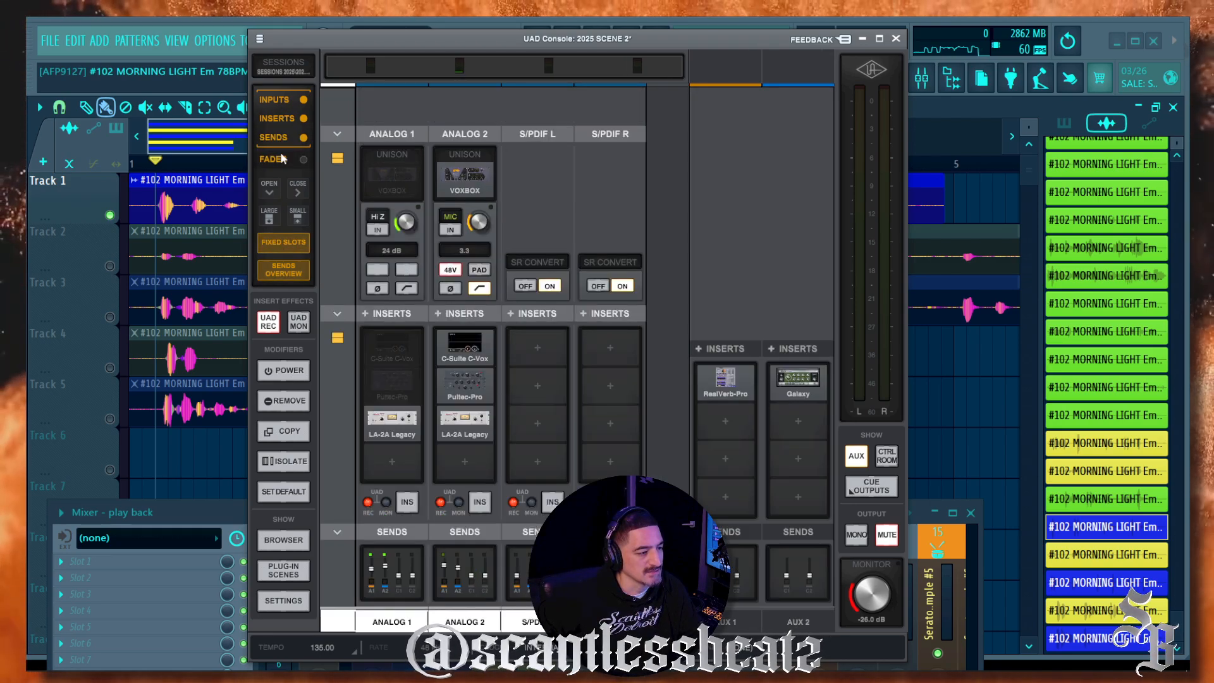
{"action": "left_click", "coordinate": [282, 158]}
{"action": "left_click", "coordinate": [279, 137]}
{"action": "left_click", "coordinate": [280, 99]}
{"action": "left_click", "coordinate": [281, 159]}
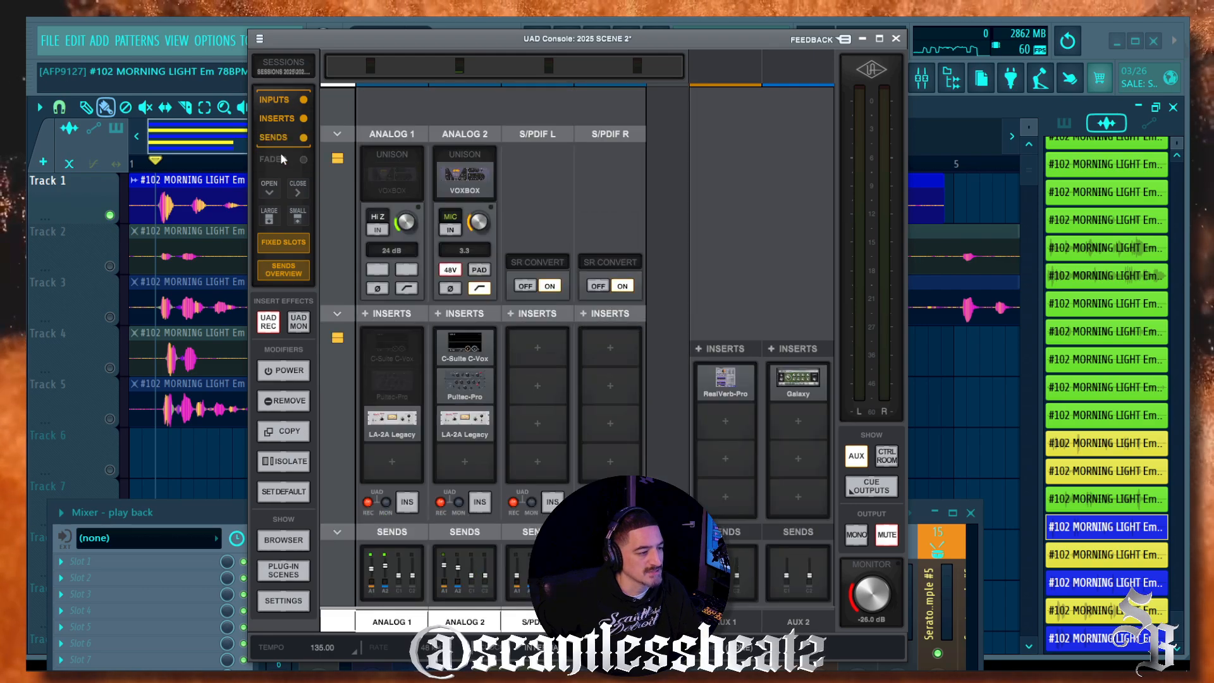
{"action": "left_click", "coordinate": [279, 160]}
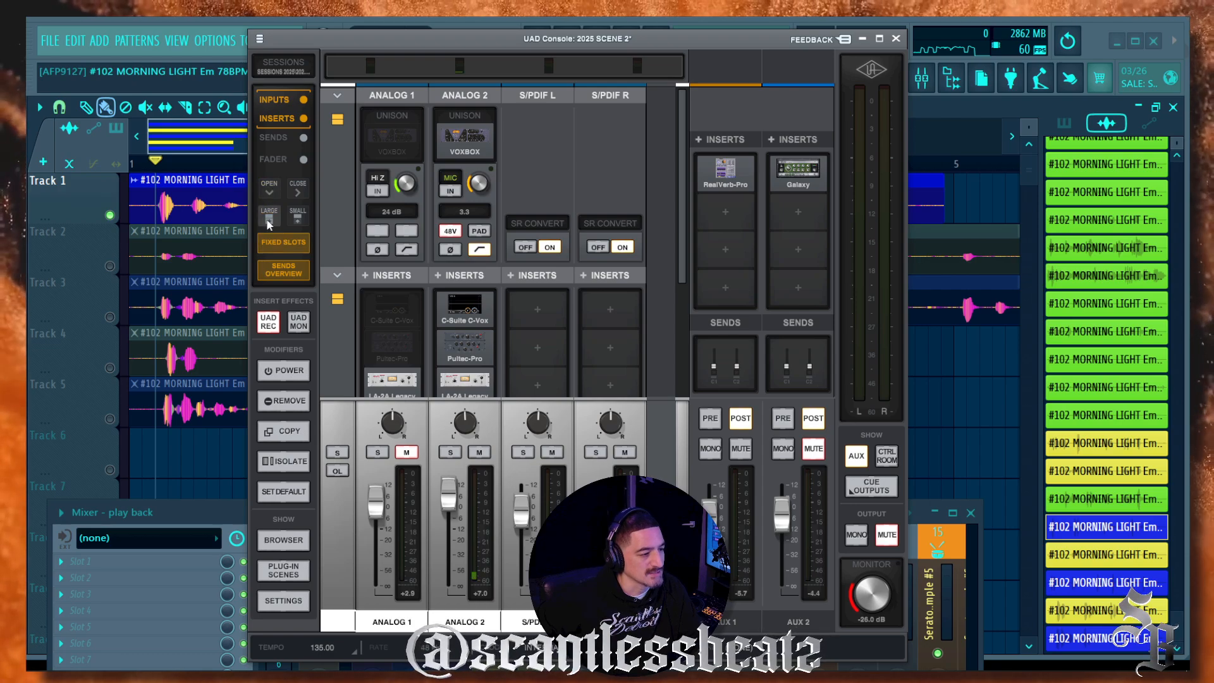
{"action": "left_click", "coordinate": [297, 220]}
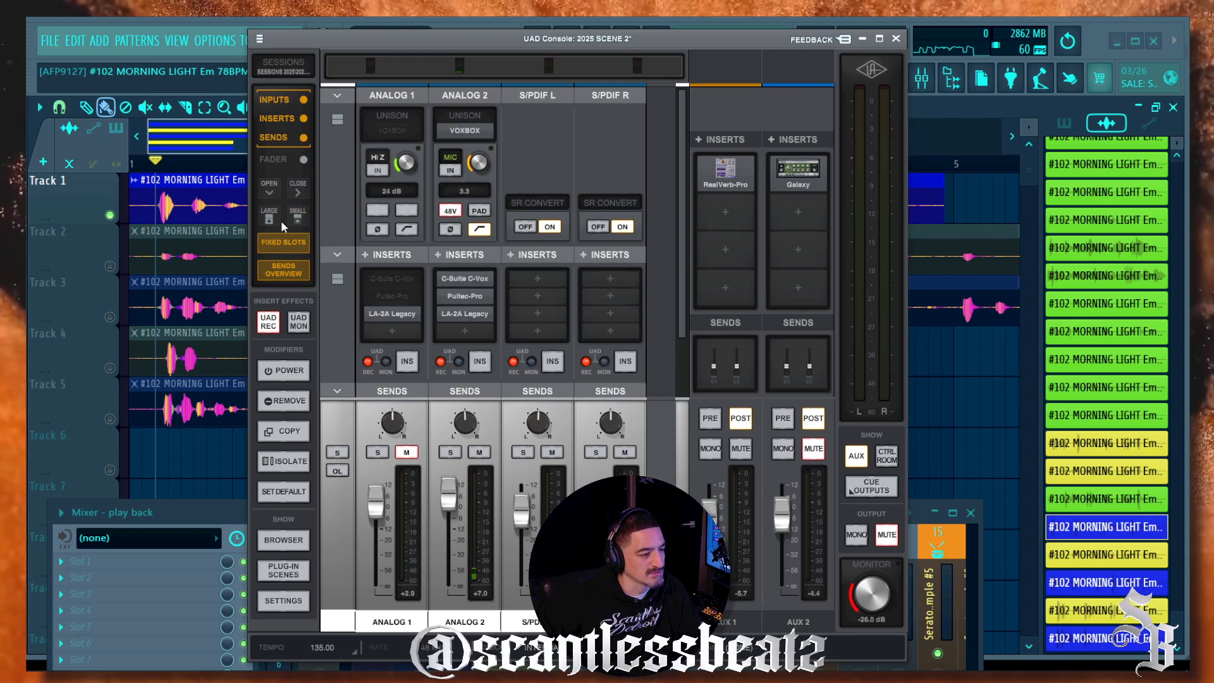
{"action": "left_click", "coordinate": [287, 268]}
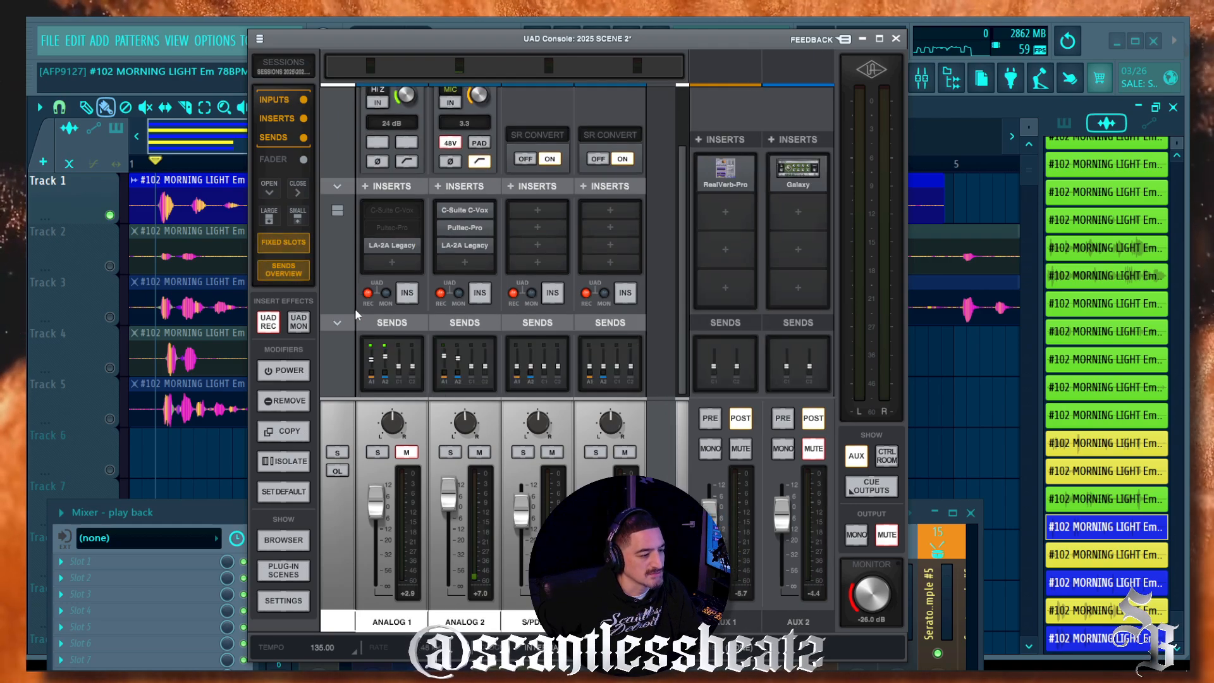
Step: Toggle Sends Overview off and on to compare it with the AUX 1 send knobs
{"action": "left_click", "coordinate": [285, 270]}
{"action": "left_click", "coordinate": [285, 271]}
{"action": "left_click", "coordinate": [286, 271]}
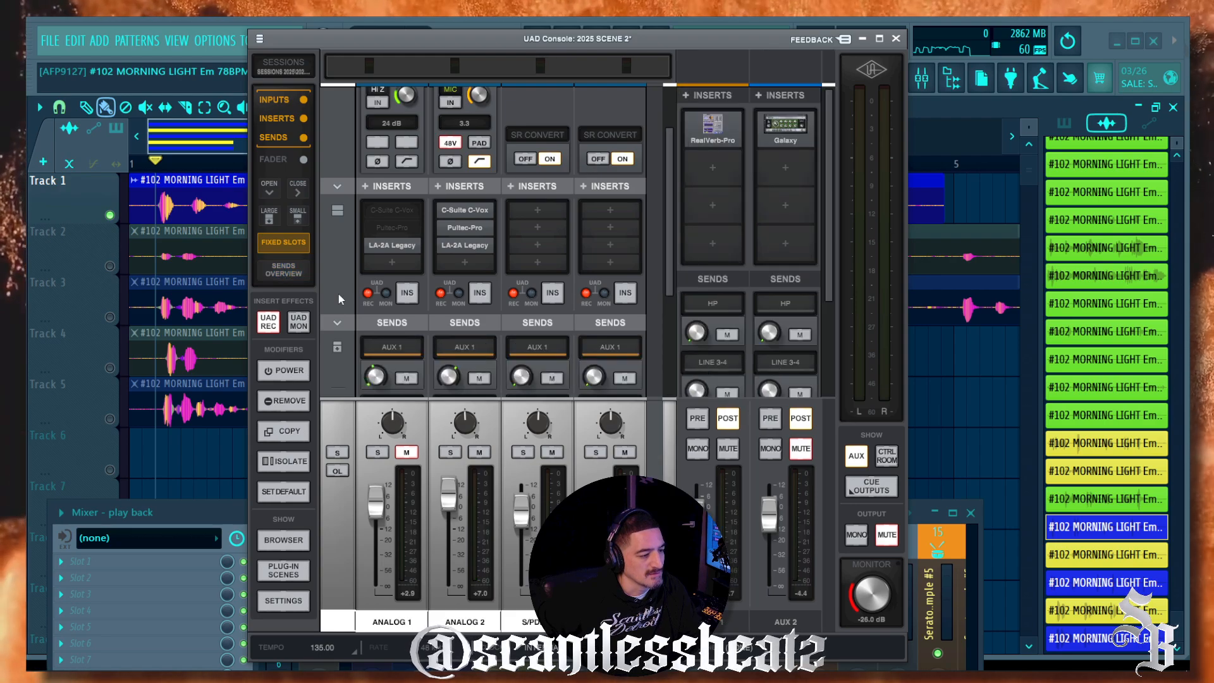
{"action": "scroll", "coordinate": [340, 298], "scroll_direction": "down", "scroll_amount": 2}
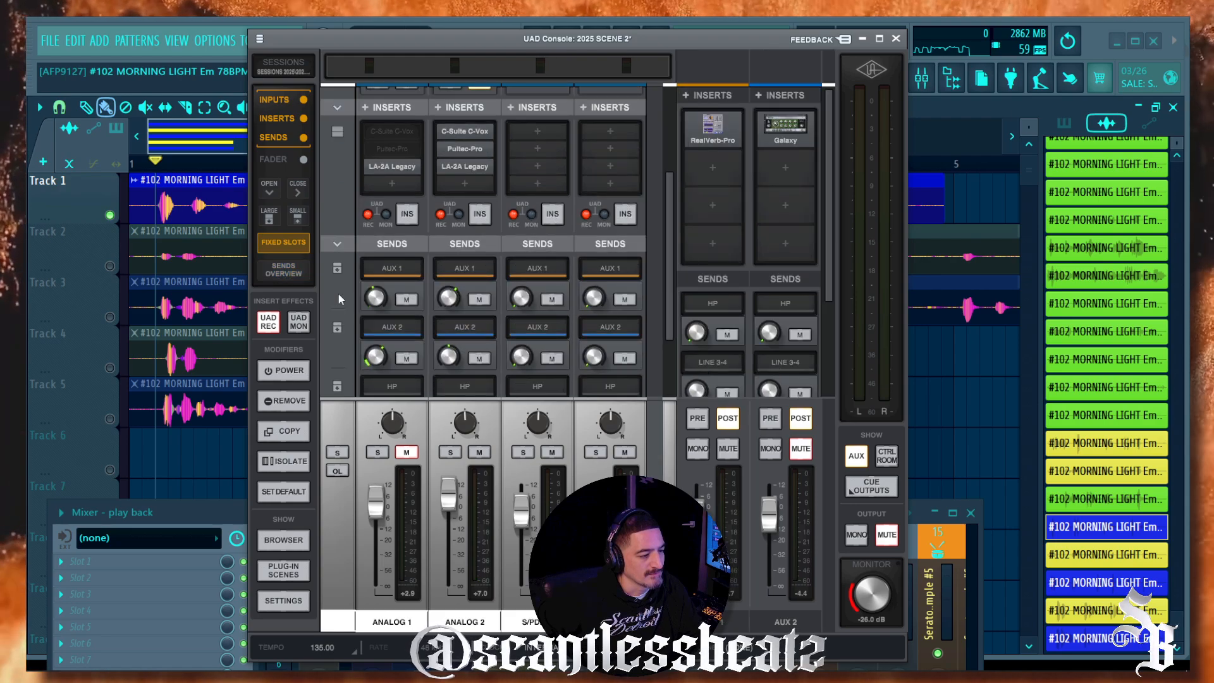
{"action": "left_click", "coordinate": [276, 276]}
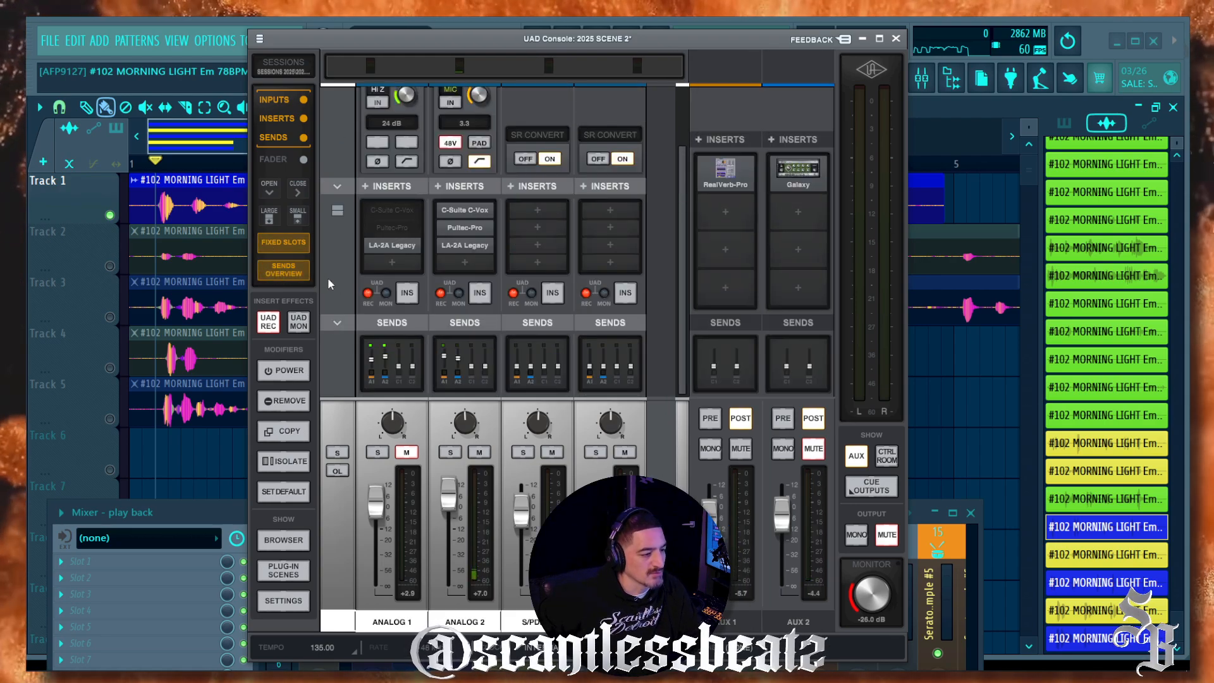
{"action": "left_click", "coordinate": [268, 271]}
{"action": "left_click", "coordinate": [267, 272]}
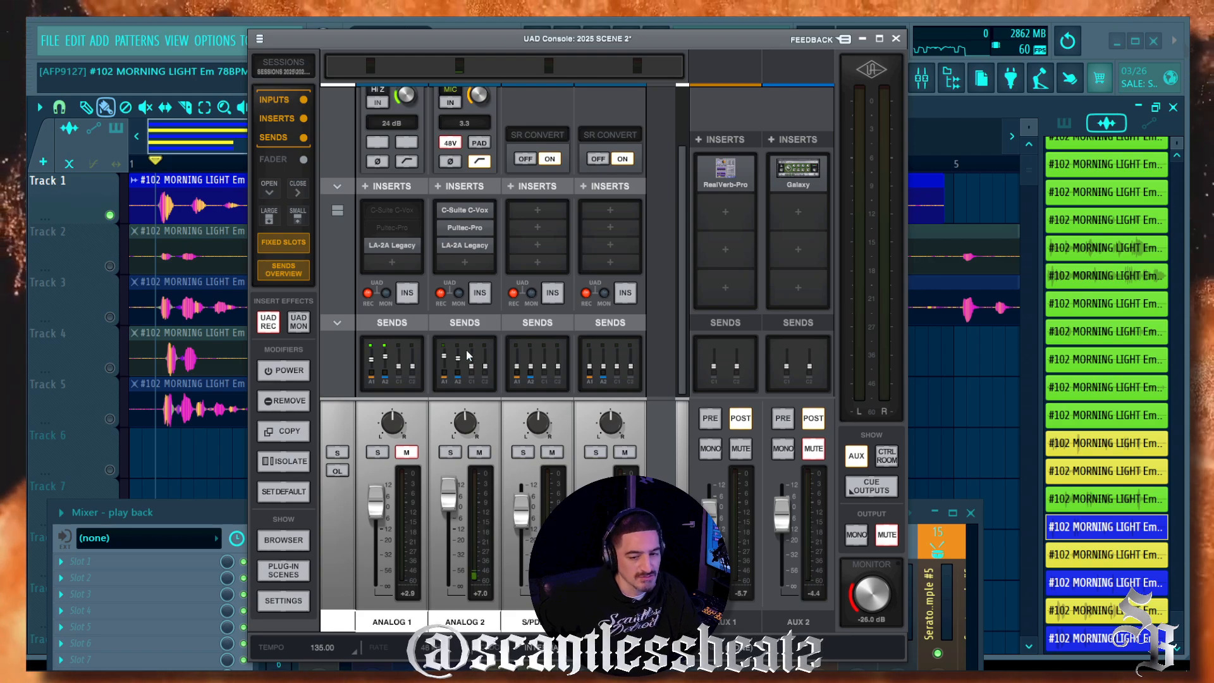
Step: Turn Sends Overview off for per-aux AUX 1 and AUX 2 knobs, then hide the faders
{"action": "left_click", "coordinate": [274, 266]}
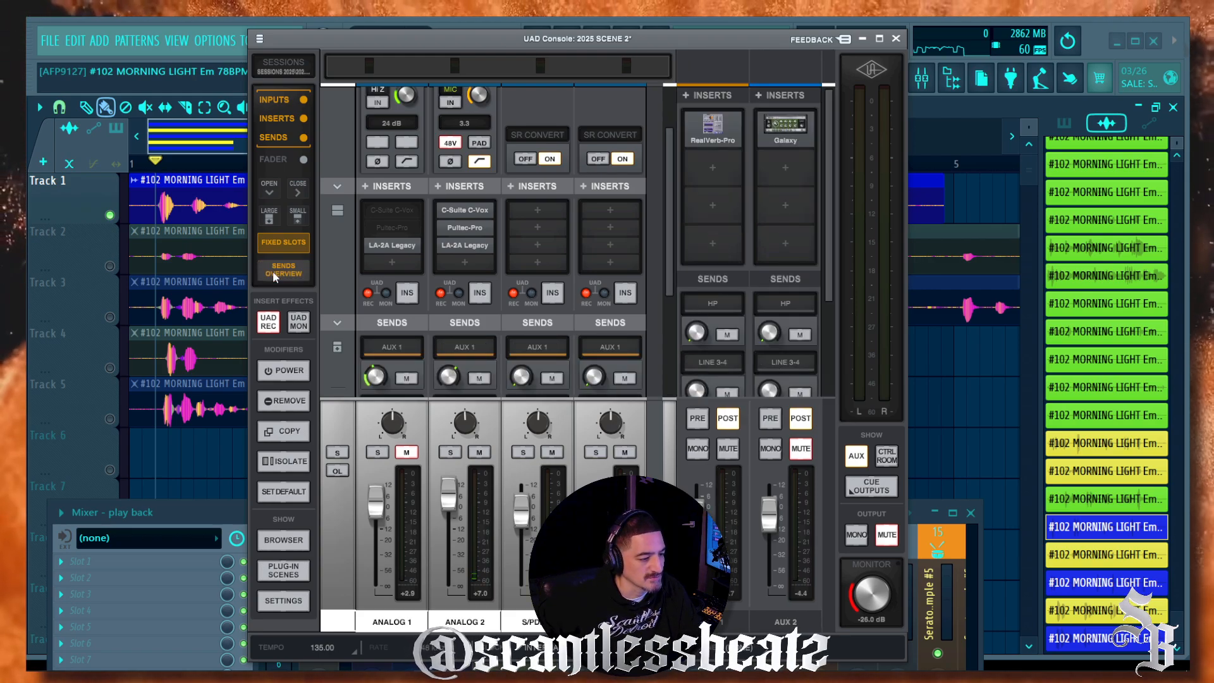
{"action": "scroll", "coordinate": [330, 283], "scroll_direction": "down", "scroll_amount": 3}
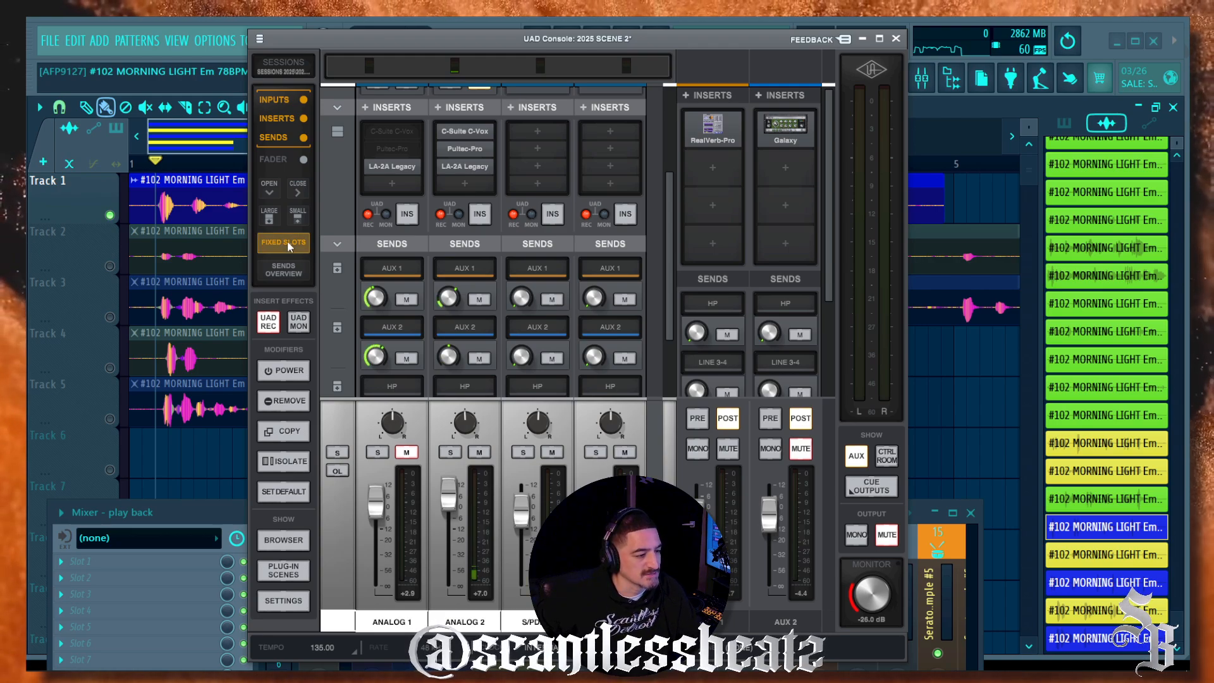
{"action": "scroll", "coordinate": [340, 271], "scroll_direction": "down", "scroll_amount": 3}
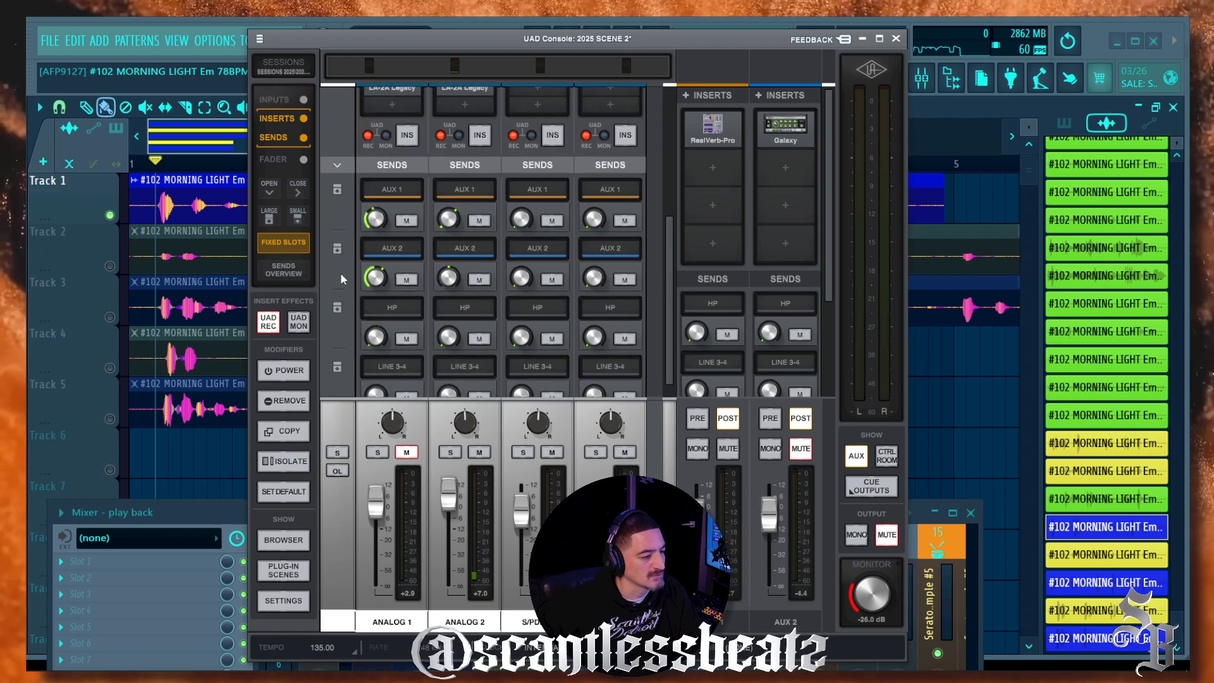
{"action": "left_click", "coordinate": [308, 242]}
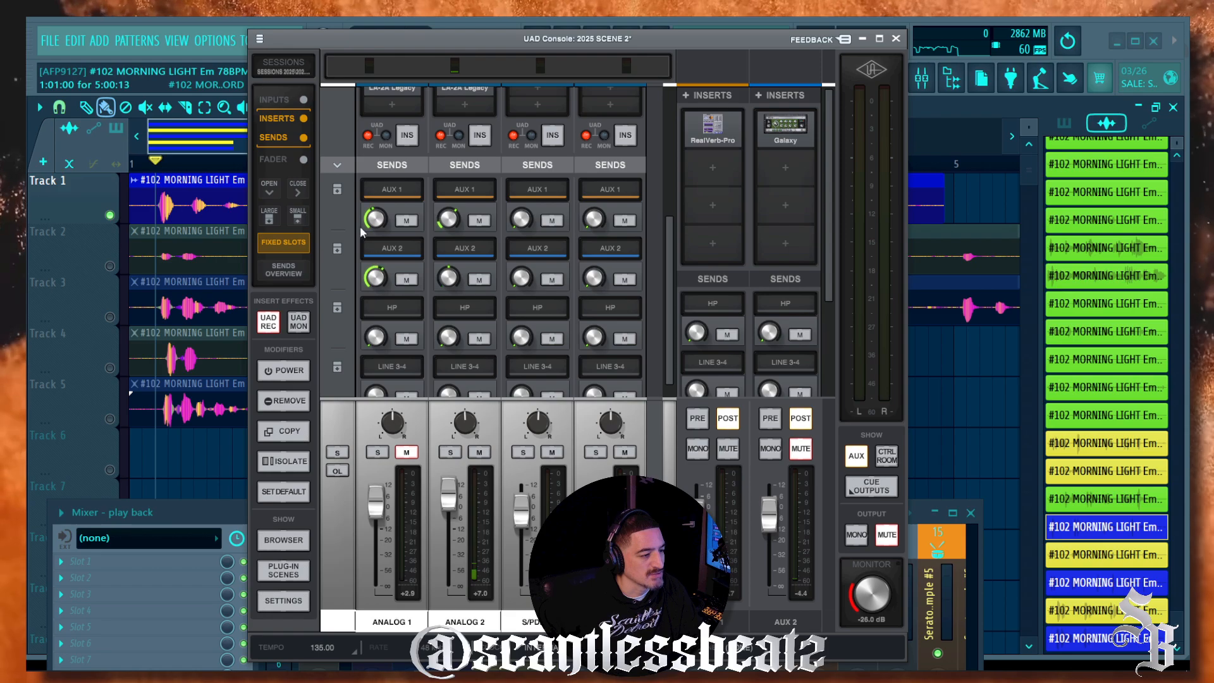
{"action": "scroll", "coordinate": [418, 222], "scroll_direction": "down", "scroll_amount": 1}
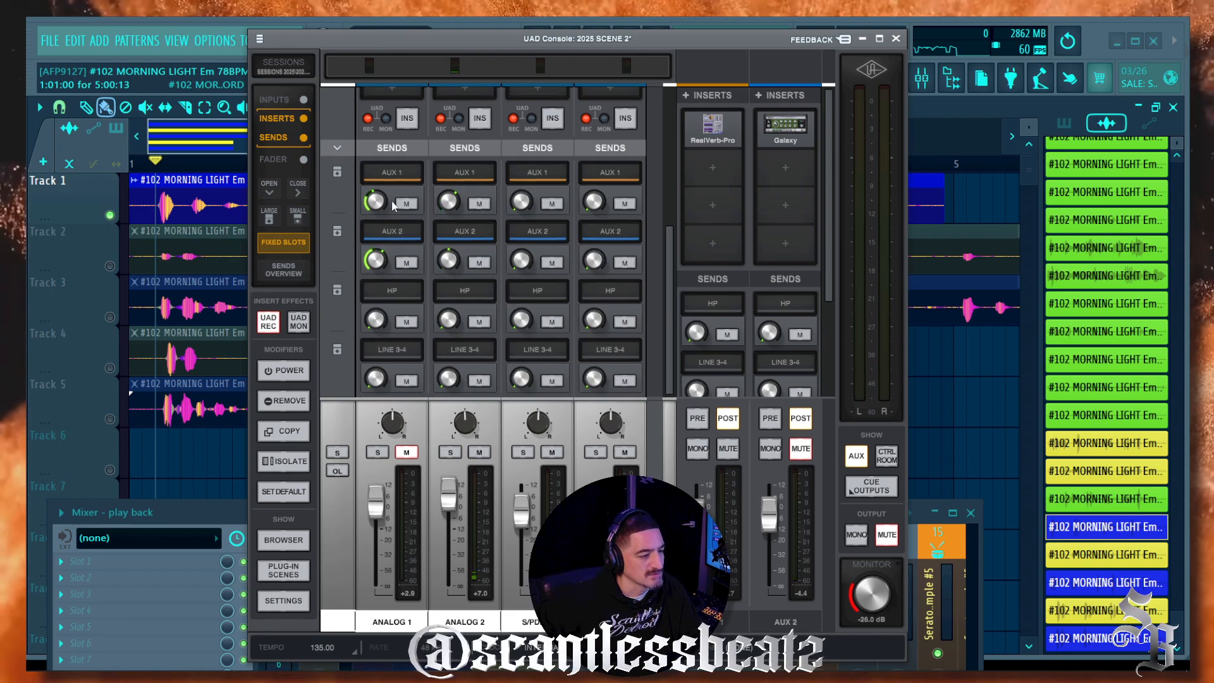
{"action": "left_click", "coordinate": [304, 161]}
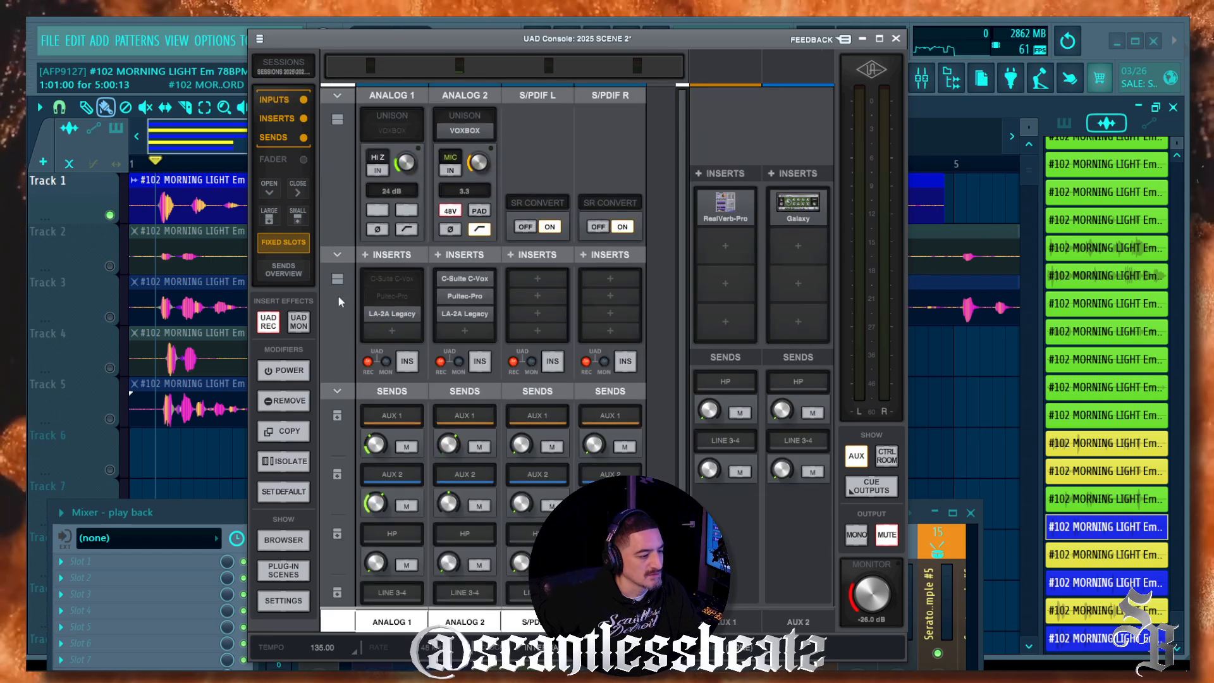
Step: Expand the AUX 1 send into a fader with meters and turn off fixed-size insert slots
{"action": "left_click", "coordinate": [337, 382]}
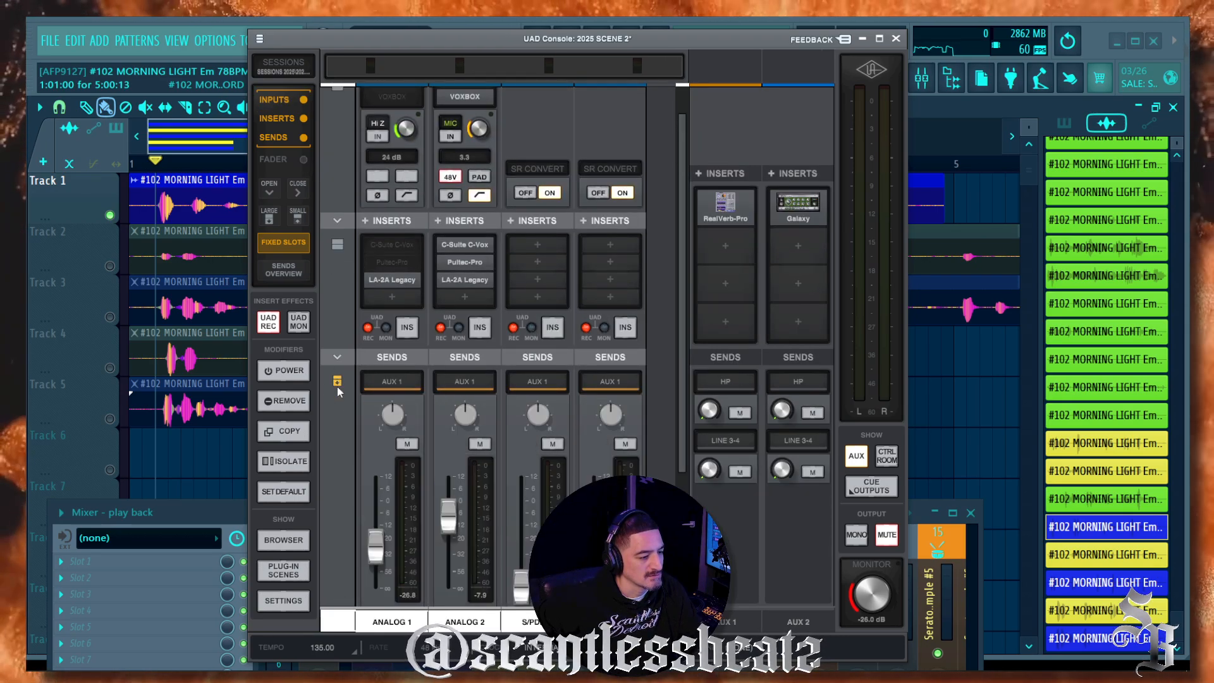
{"action": "scroll", "coordinate": [335, 404], "scroll_direction": "down", "scroll_amount": 5}
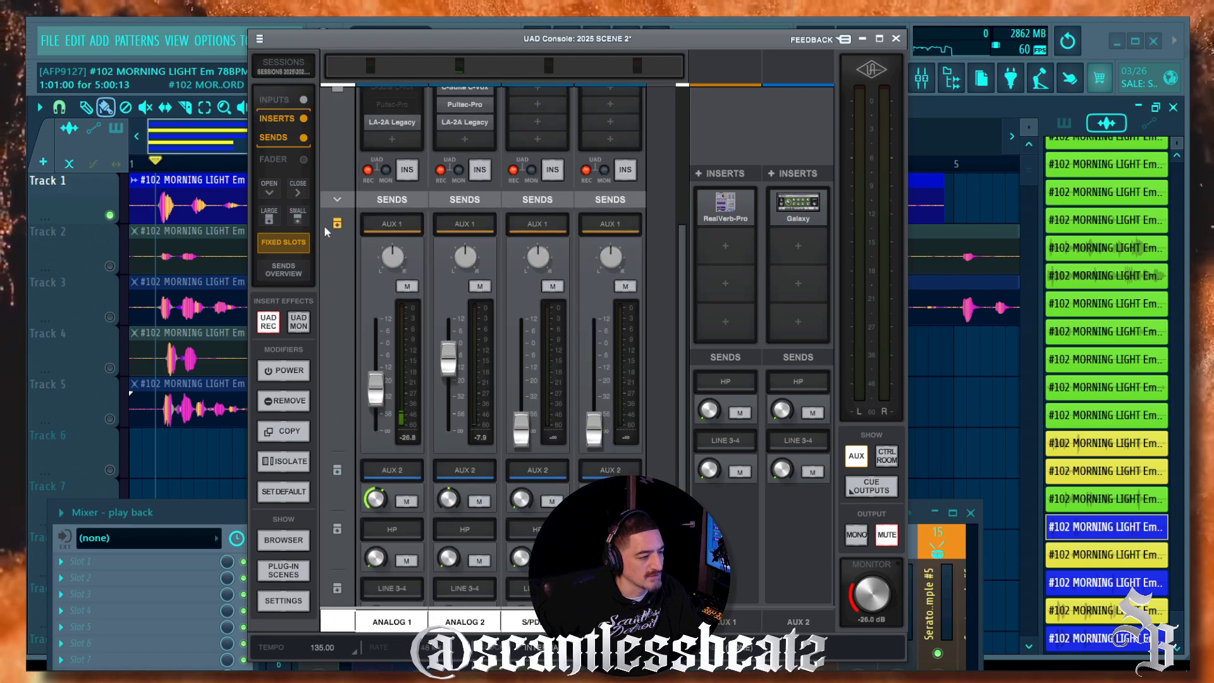
{"action": "left_click", "coordinate": [284, 243]}
{"action": "left_click", "coordinate": [337, 224]}
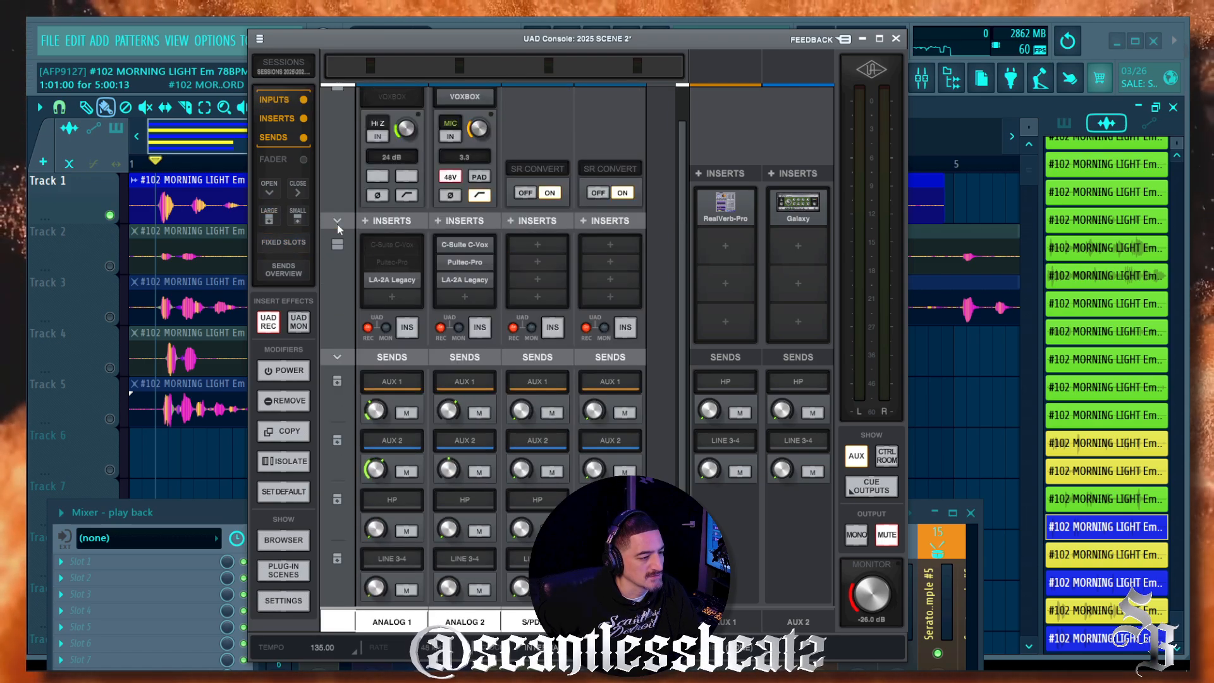
{"action": "left_click", "coordinate": [338, 382]}
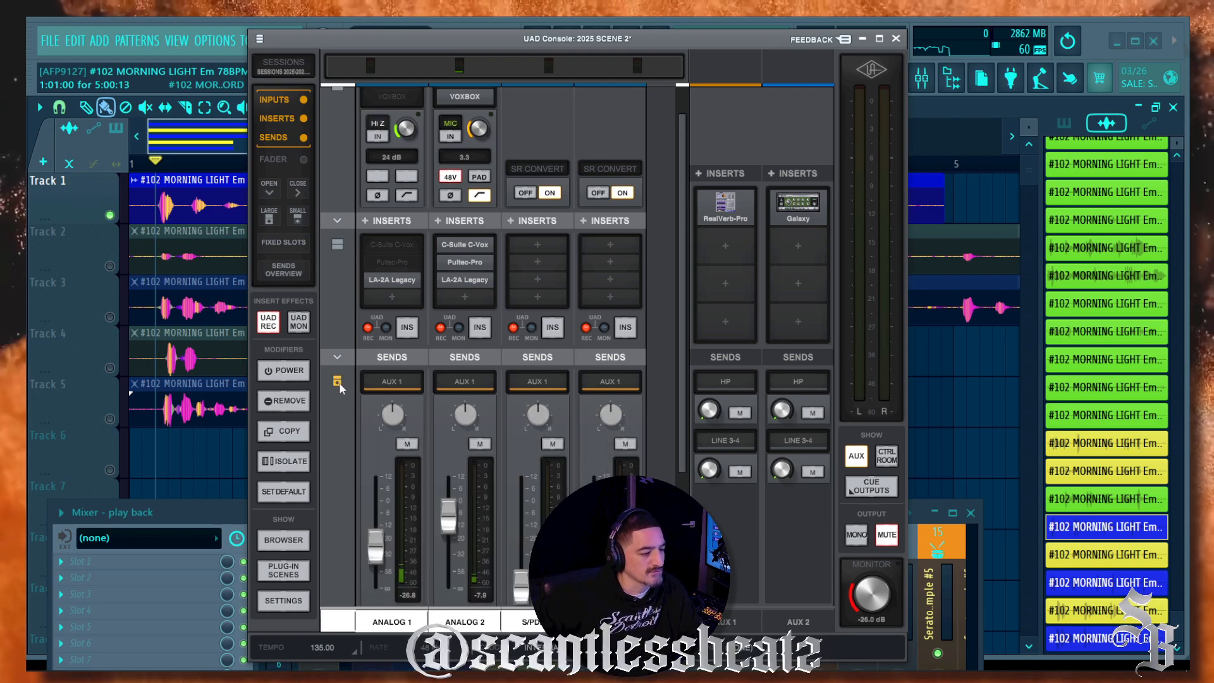
{"action": "scroll", "coordinate": [344, 388], "scroll_direction": "down", "scroll_amount": 5}
{"action": "scroll", "coordinate": [352, 395], "scroll_direction": "up", "scroll_amount": 2}
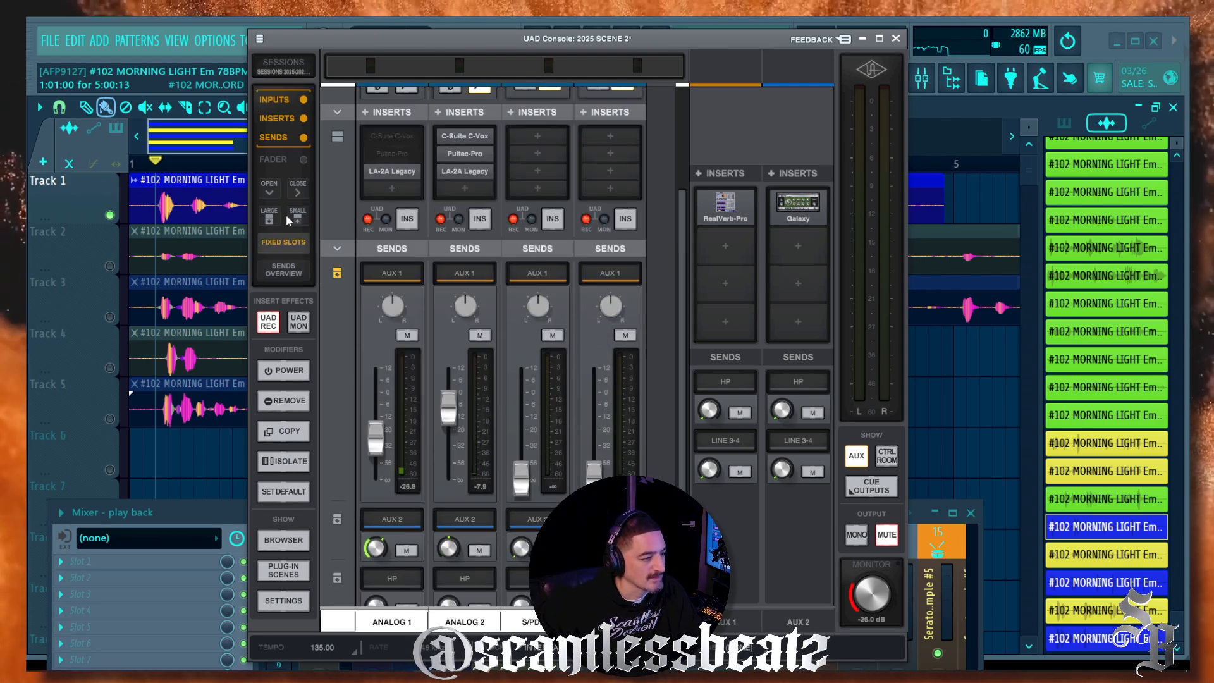
Step: Show the channel fader section again alongside the inputs, inserts and expanded AUX 1 sends
{"action": "left_click", "coordinate": [304, 159]}
{"action": "left_click", "coordinate": [305, 162]}
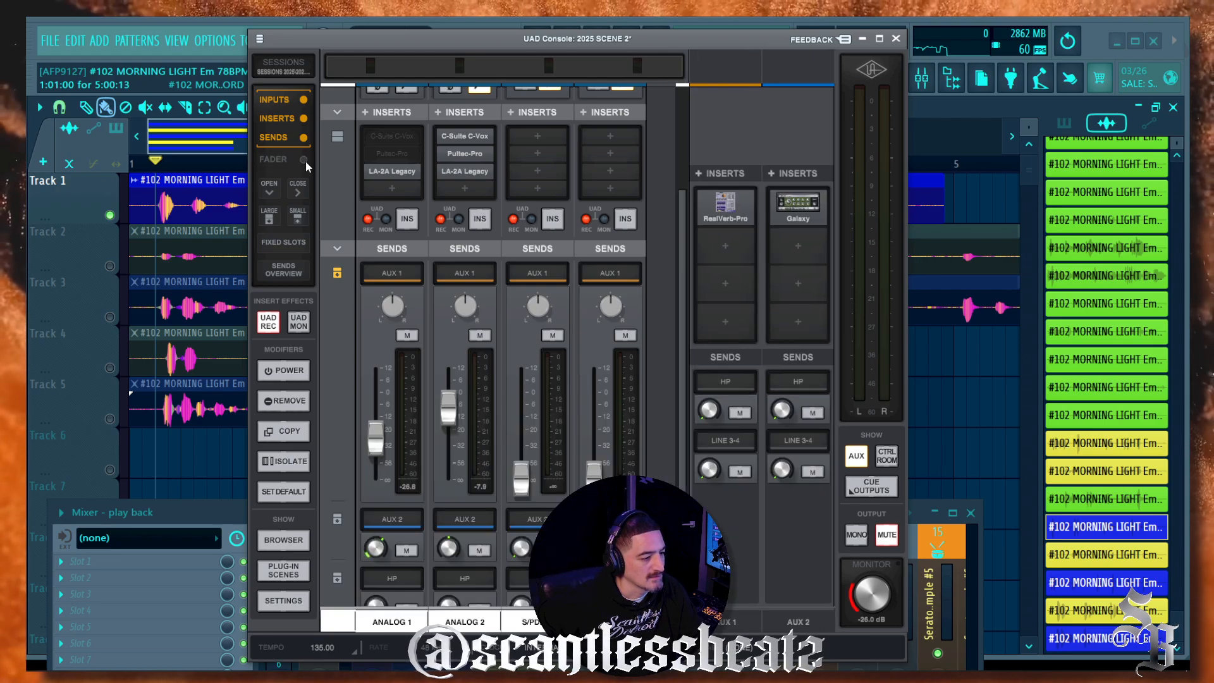
{"action": "left_click", "coordinate": [302, 101]}
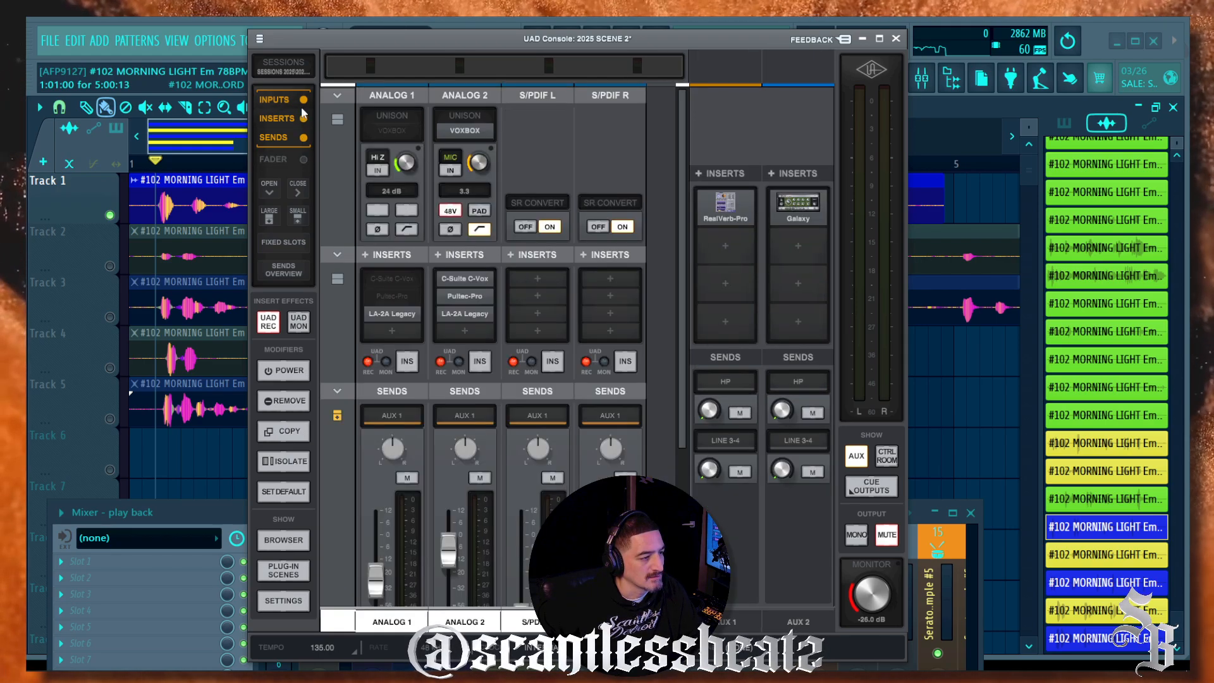
{"action": "scroll", "coordinate": [354, 435], "scroll_direction": "down", "scroll_amount": 5}
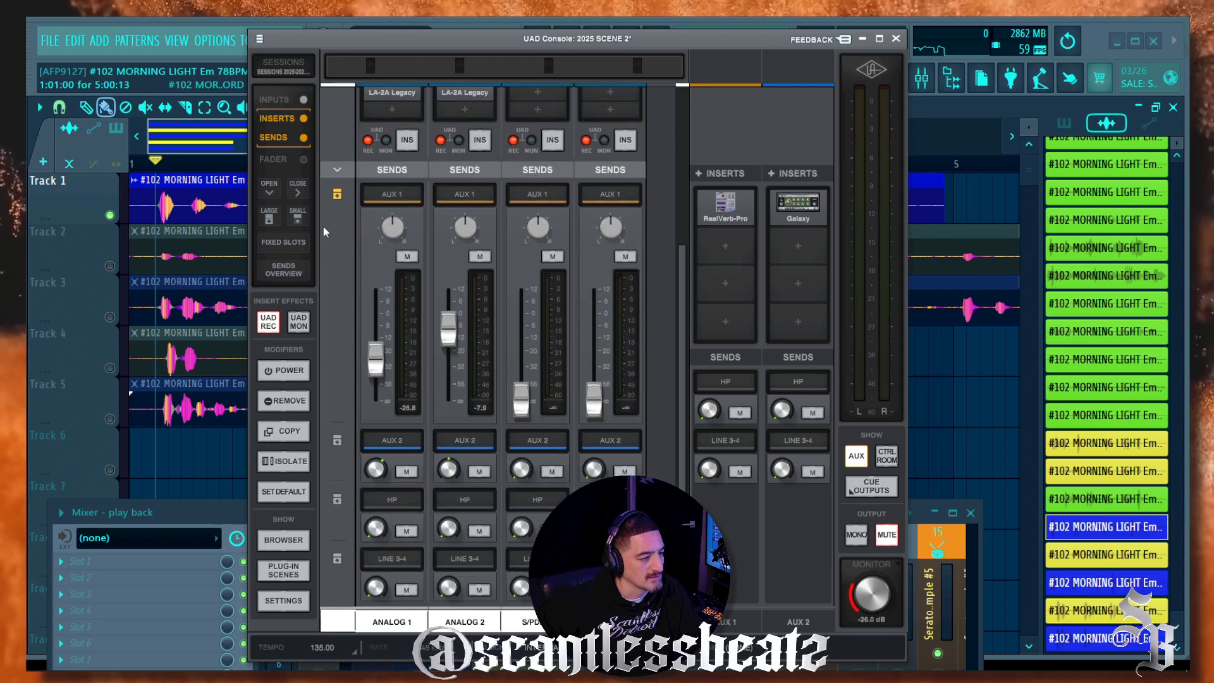
{"action": "left_click", "coordinate": [306, 120]}
{"action": "left_click", "coordinate": [300, 161]}
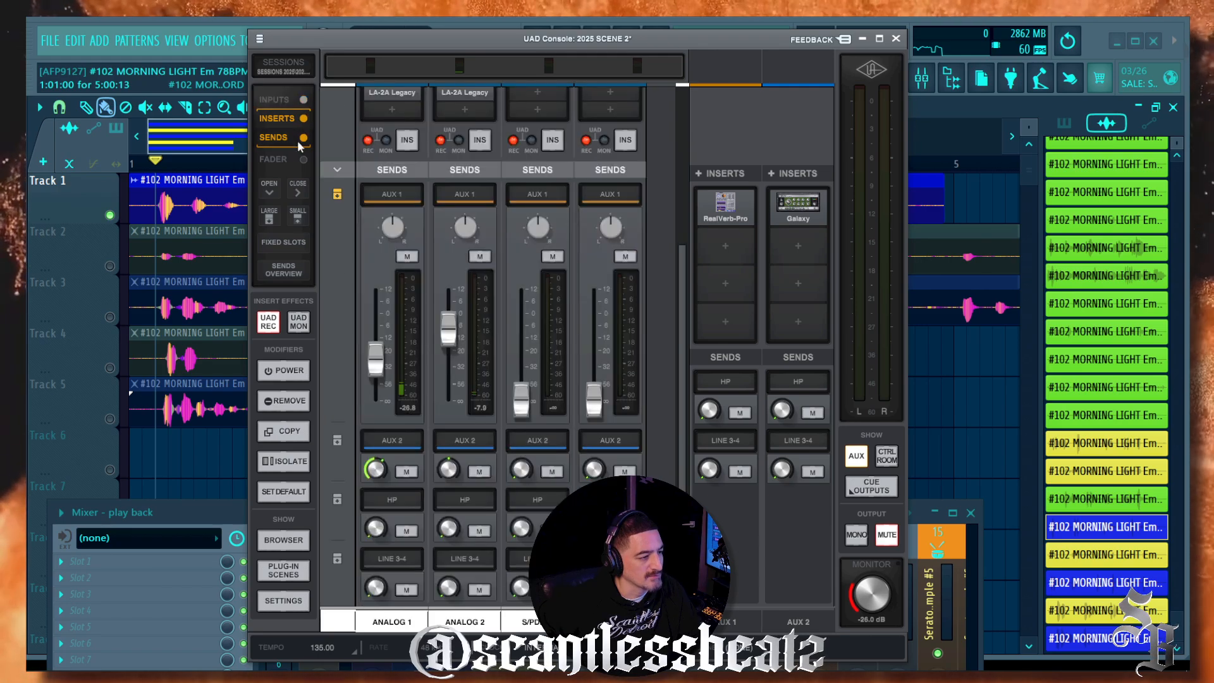
{"action": "scroll", "coordinate": [279, 219], "scroll_direction": "down", "scroll_amount": 4}
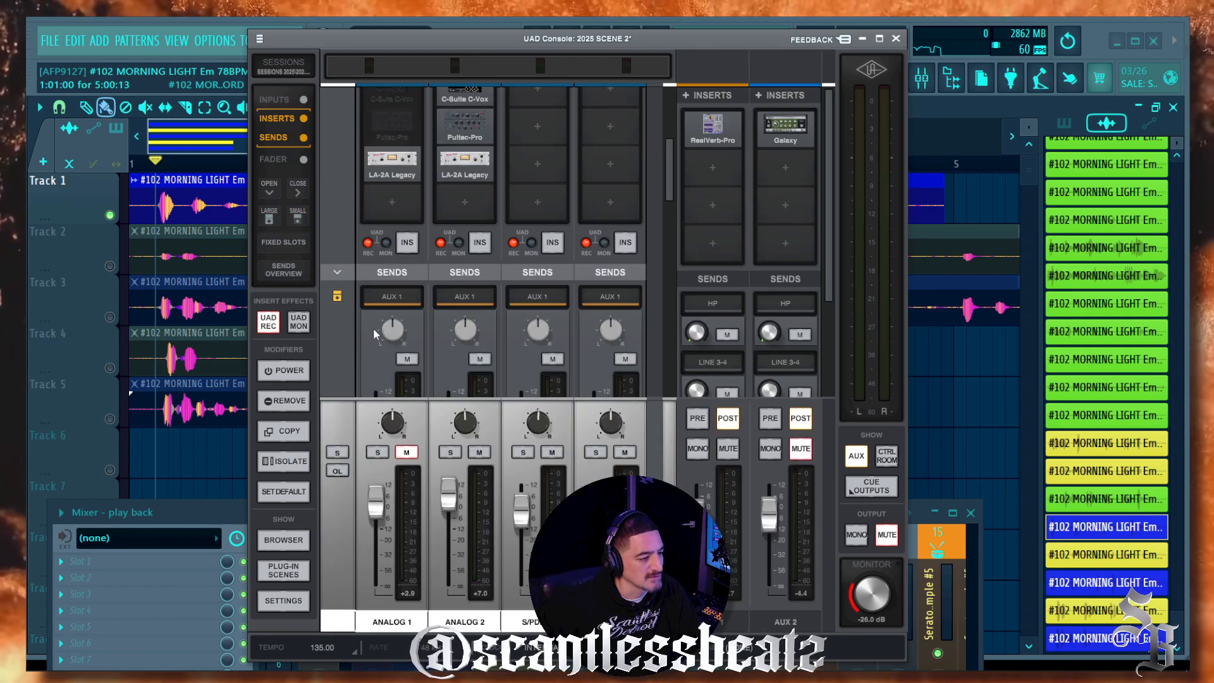
{"action": "left_click", "coordinate": [297, 218]}
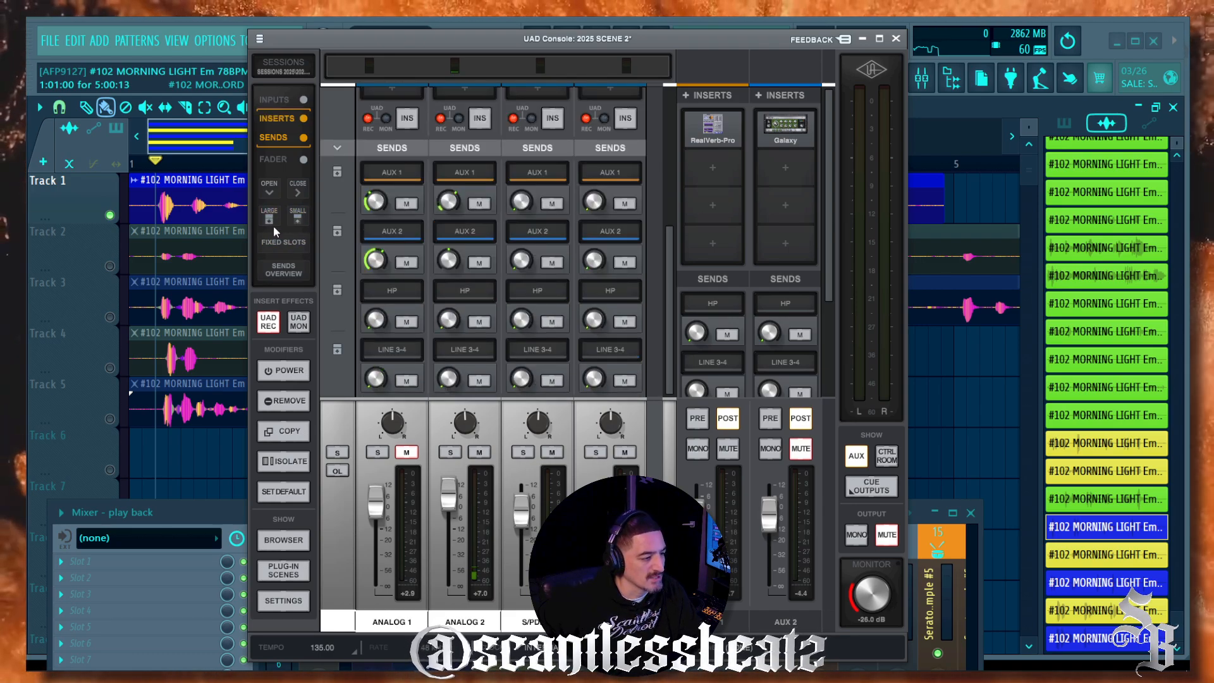
{"action": "left_click", "coordinate": [270, 220]}
{"action": "scroll", "coordinate": [342, 246], "scroll_direction": "down", "scroll_amount": 3}
{"action": "scroll", "coordinate": [343, 253], "scroll_direction": "up", "scroll_amount": 4}
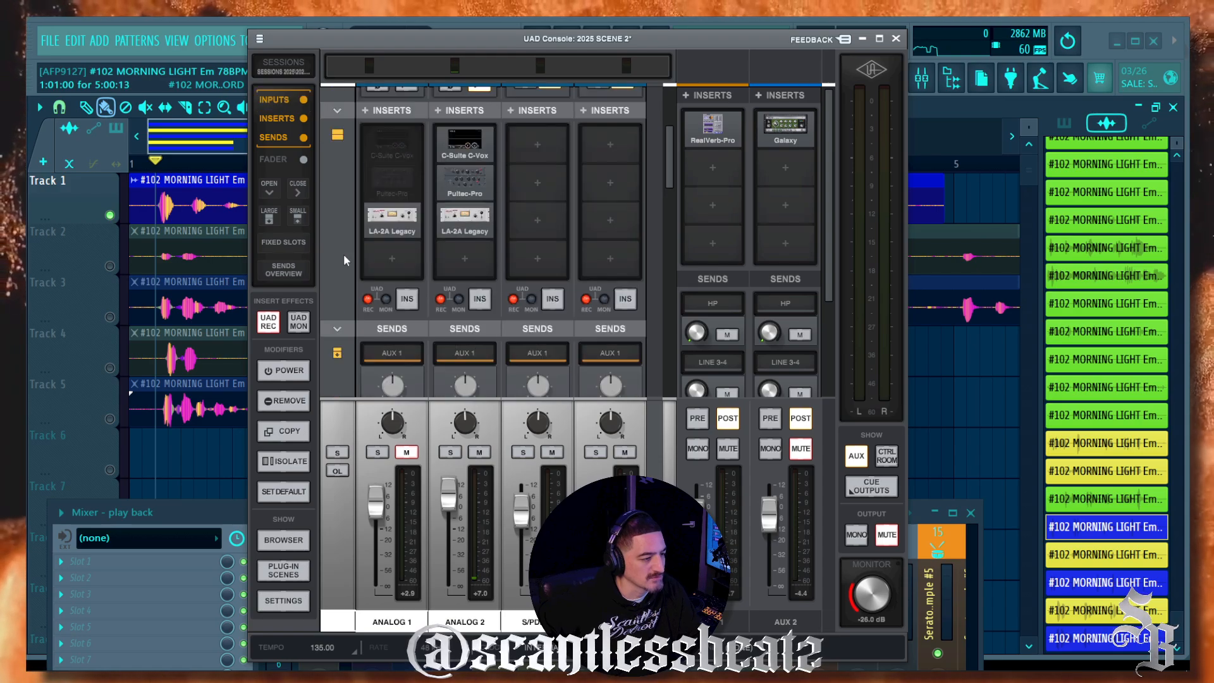
{"action": "scroll", "coordinate": [344, 253], "scroll_direction": "up", "scroll_amount": 2}
{"action": "left_click", "coordinate": [298, 217]}
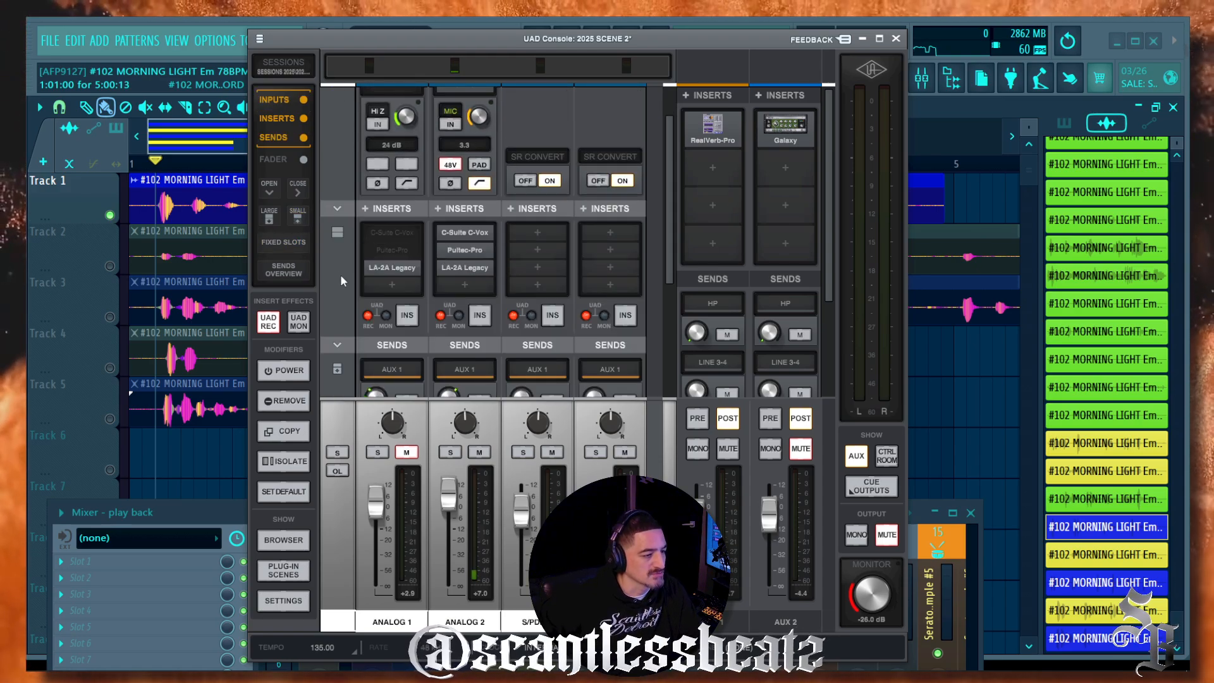
{"action": "scroll", "coordinate": [340, 274], "scroll_direction": "down", "scroll_amount": 3}
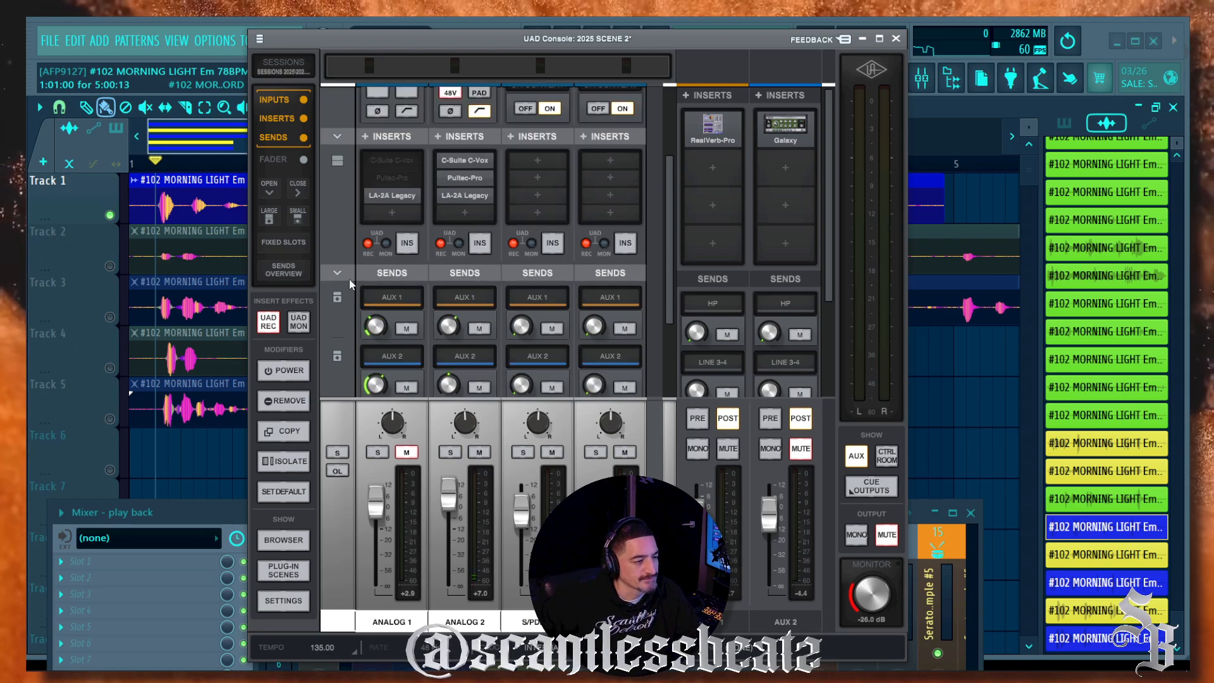
{"action": "scroll", "coordinate": [349, 279], "scroll_direction": "up", "scroll_amount": 3}
{"action": "scroll", "coordinate": [386, 170], "scroll_direction": "down", "scroll_amount": 3}
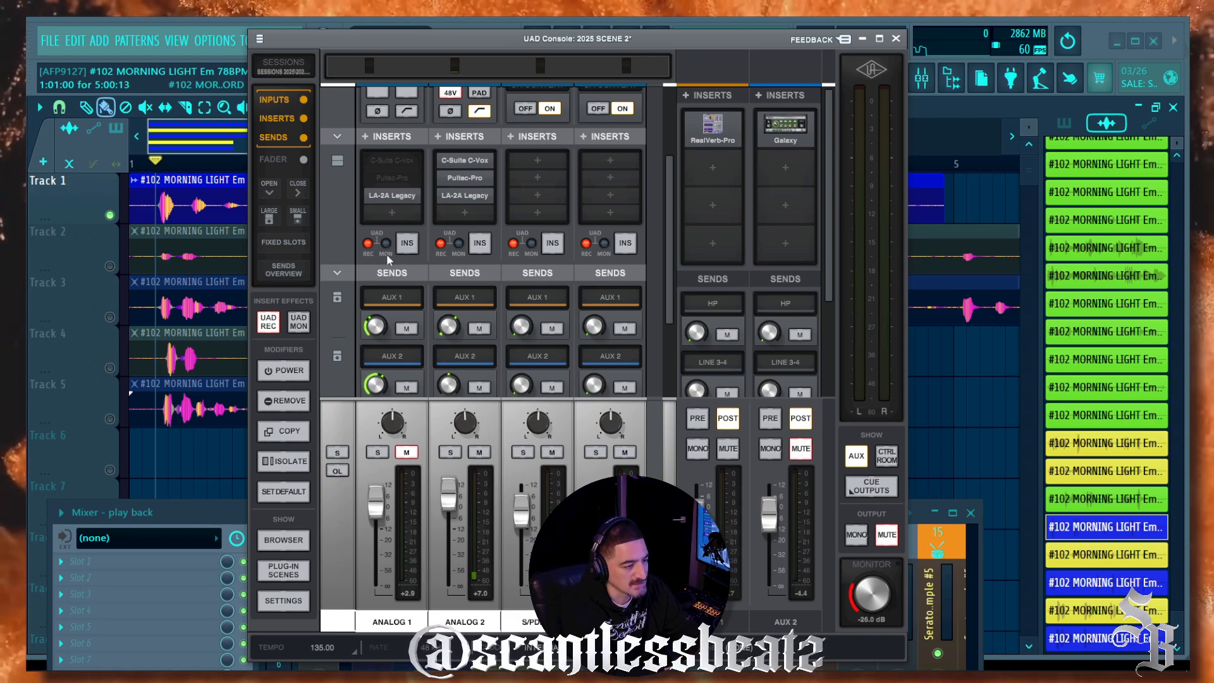
{"action": "left_click", "coordinate": [408, 244]}
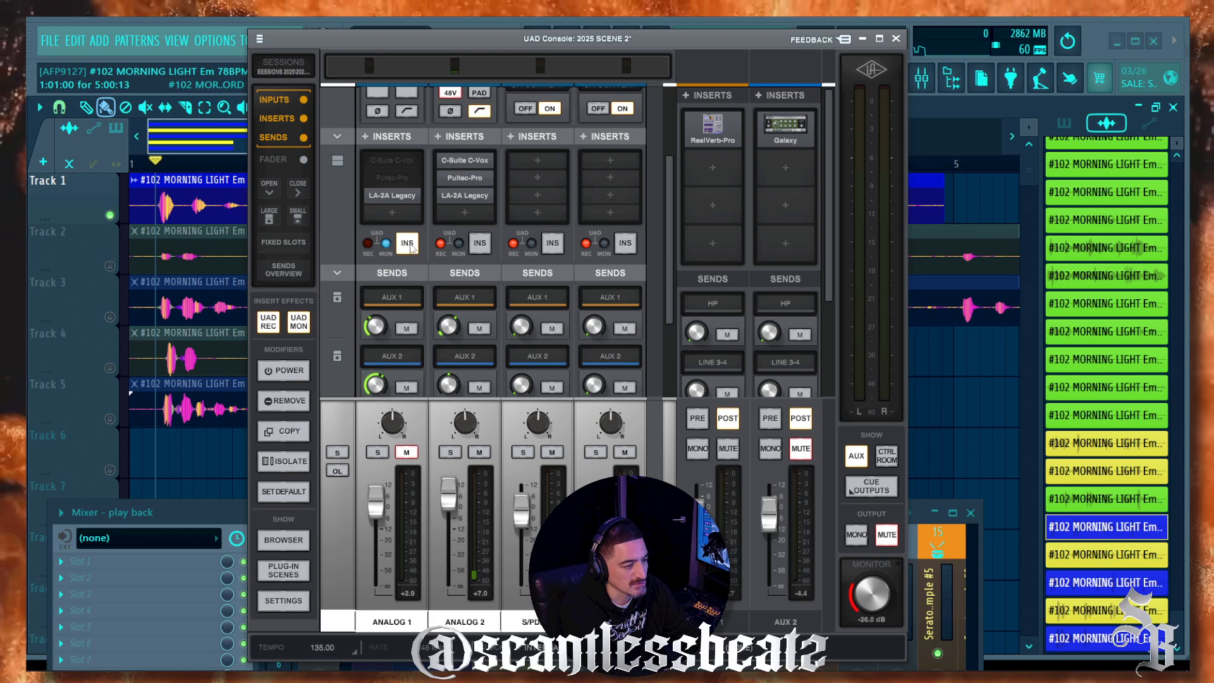
{"action": "left_click", "coordinate": [408, 244]}
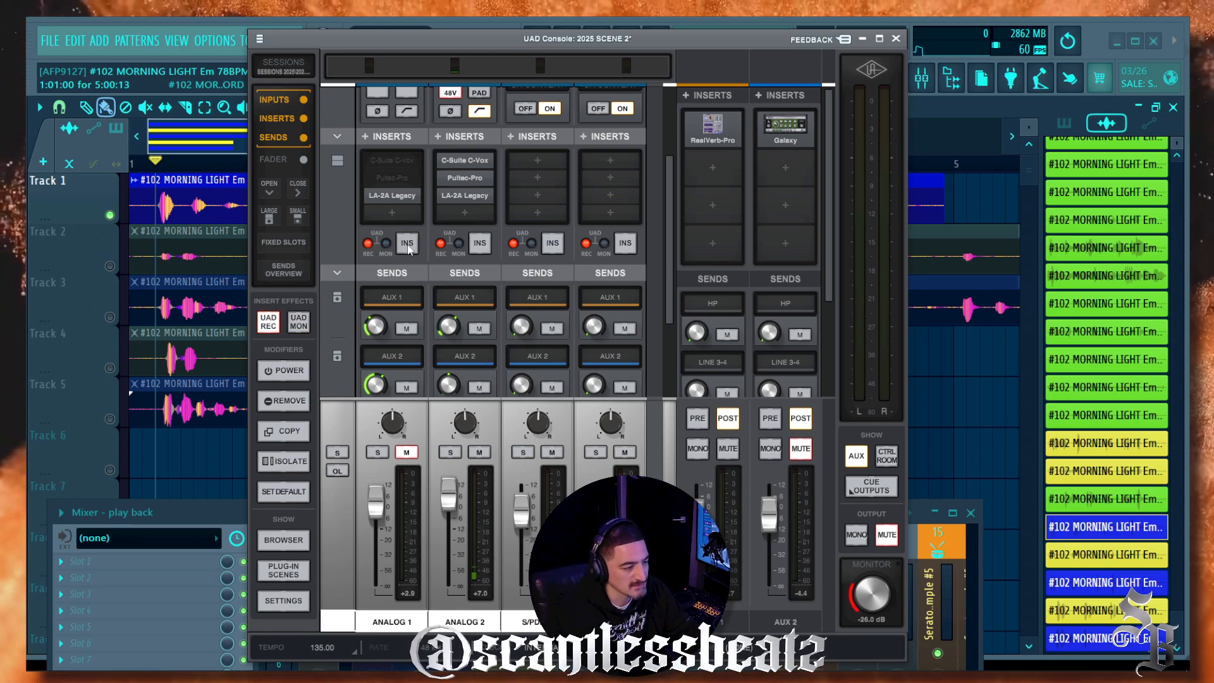
{"action": "scroll", "coordinate": [355, 257], "scroll_direction": "up", "scroll_amount": 3}
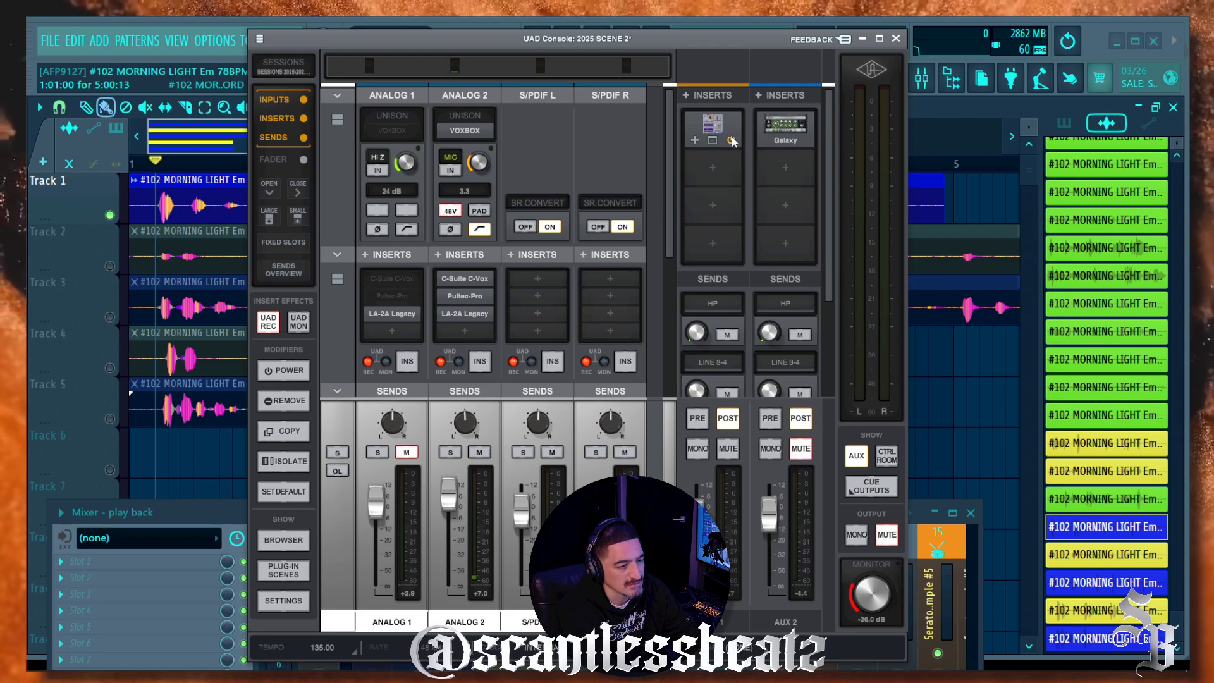
{"action": "left_click", "coordinate": [712, 141]}
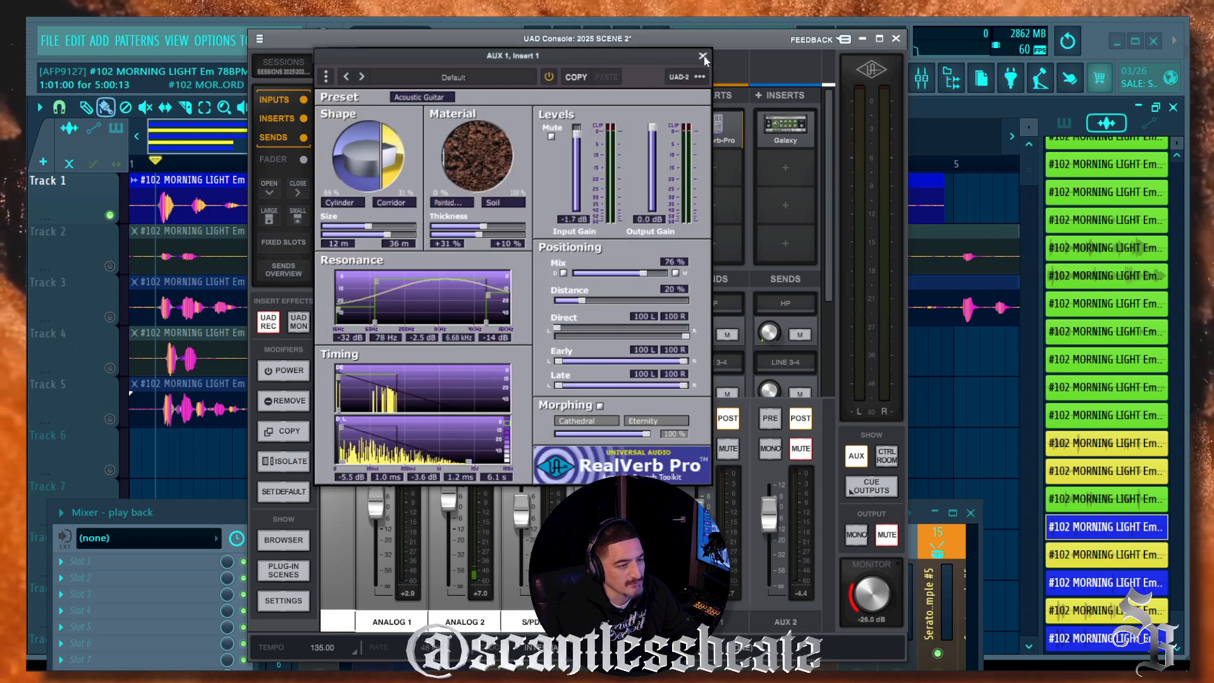
{"action": "left_click", "coordinate": [703, 56]}
{"action": "left_click", "coordinate": [708, 166]}
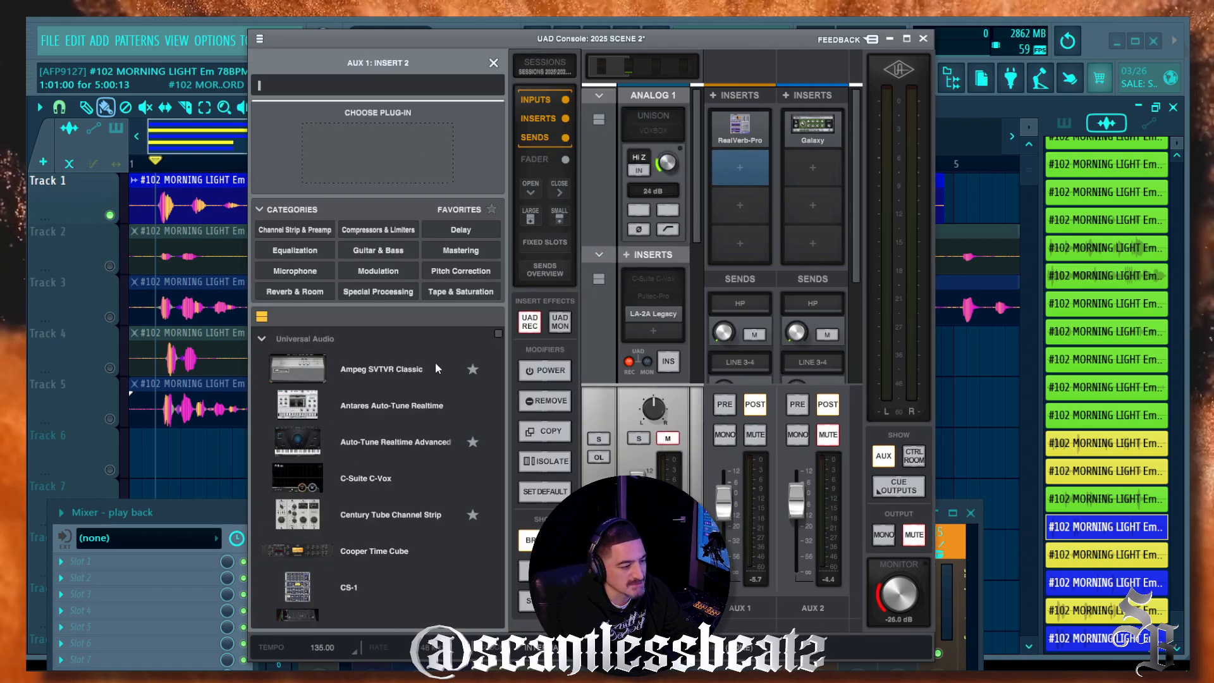
{"action": "scroll", "coordinate": [381, 363], "scroll_direction": "down", "scroll_amount": 10}
{"action": "scroll", "coordinate": [358, 427], "scroll_direction": "down", "scroll_amount": 2}
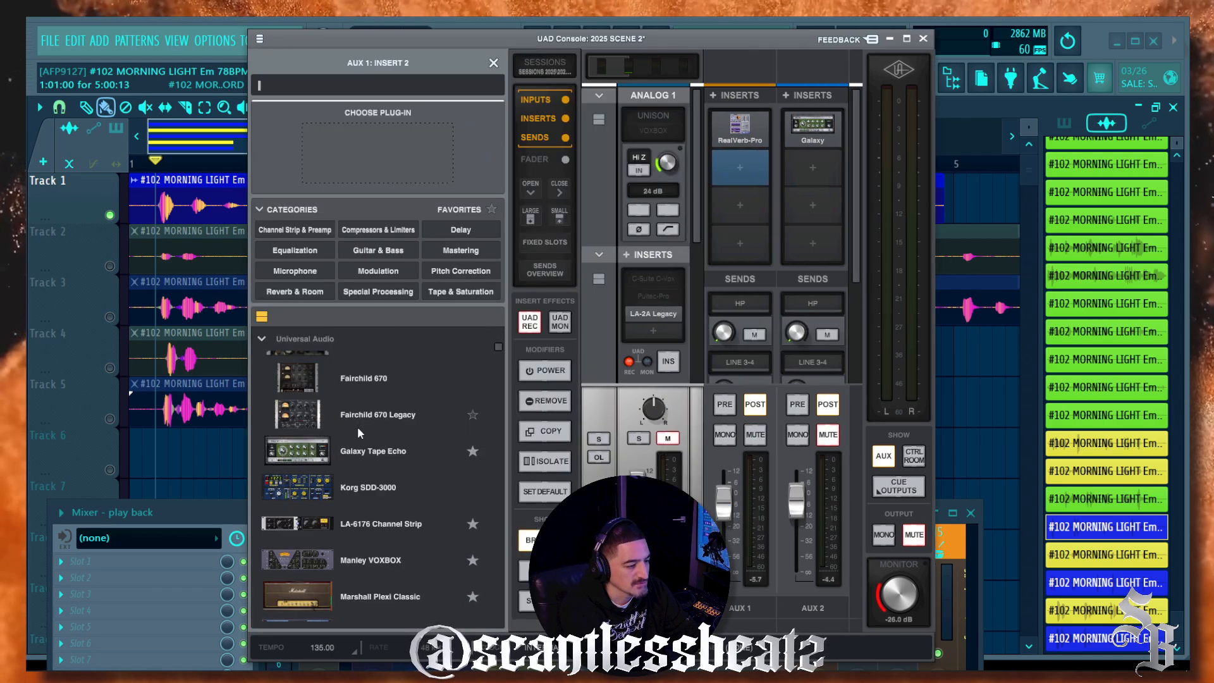
{"action": "scroll", "coordinate": [358, 432], "scroll_direction": "up", "scroll_amount": 12}
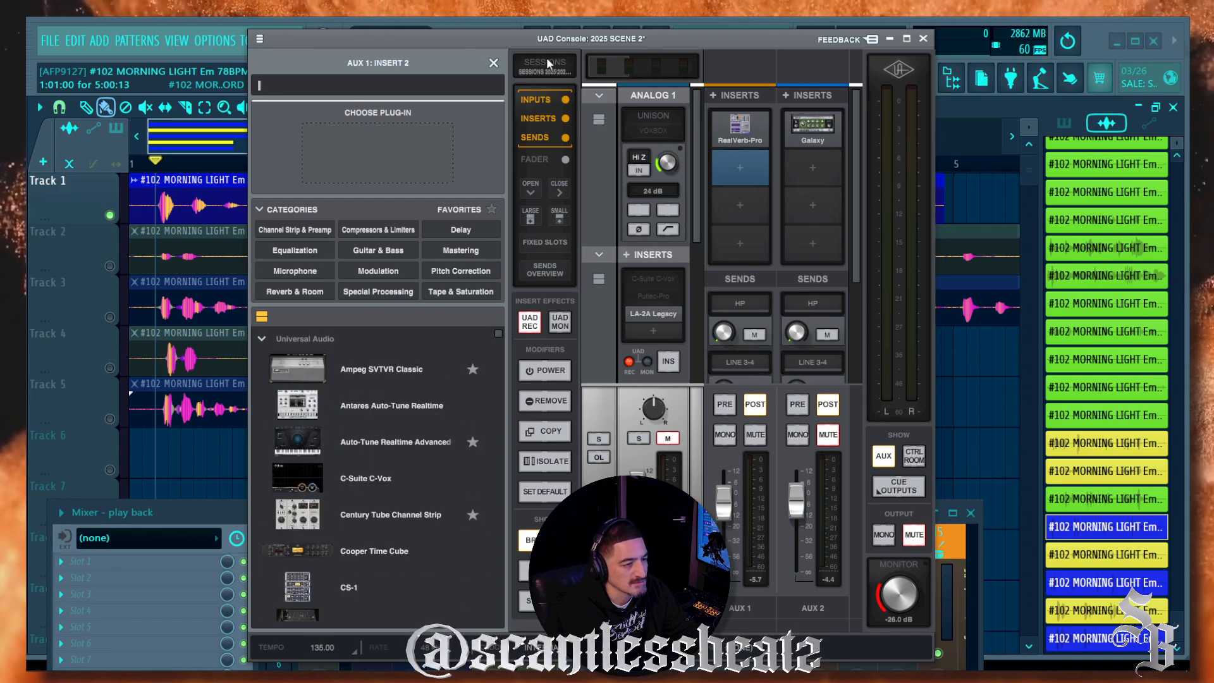
{"action": "left_click", "coordinate": [494, 63]}
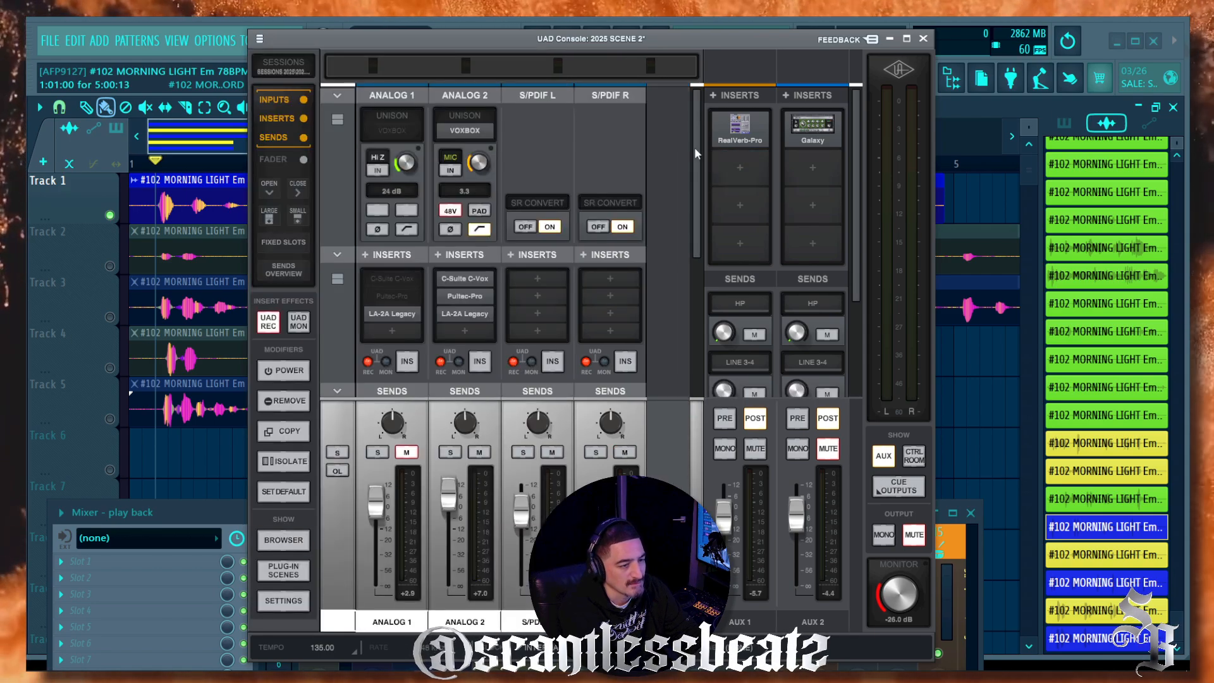
{"action": "scroll", "coordinate": [732, 200], "scroll_direction": "down", "scroll_amount": 2}
{"action": "scroll", "coordinate": [733, 196], "scroll_direction": "up", "scroll_amount": 2}
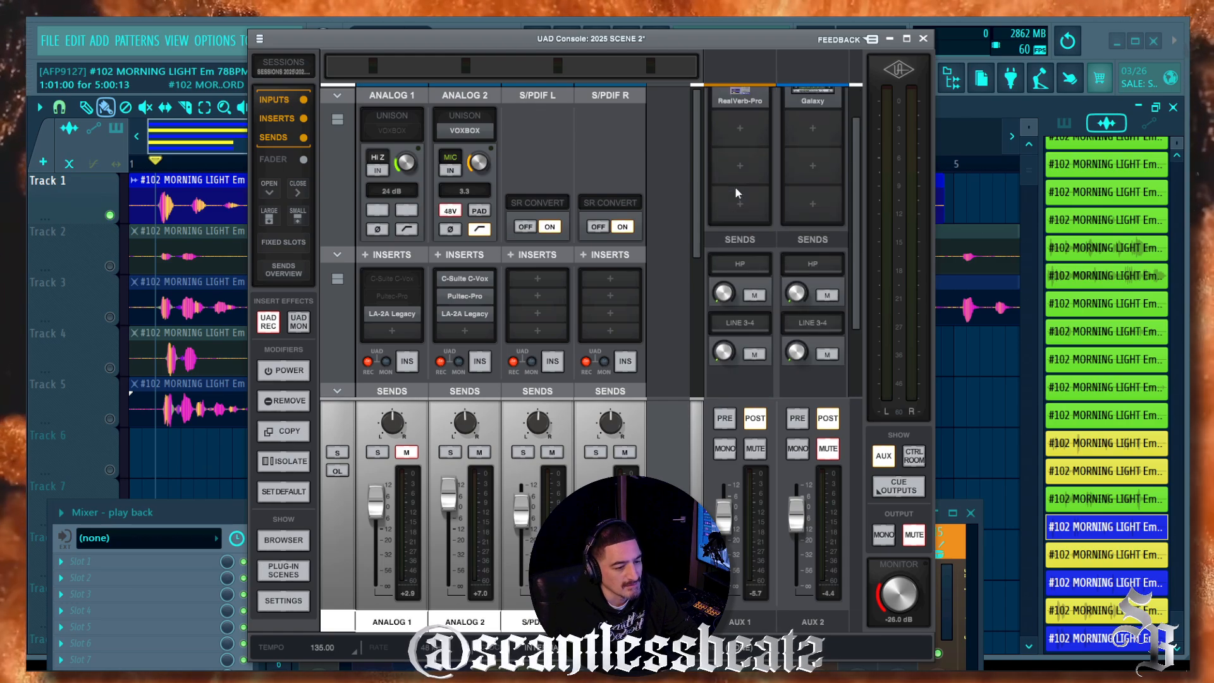
Step: Adjust the AUX 1 return level and raise Analog 1's send into the AUX 1 reverb
{"action": "mouse_move", "coordinate": [726, 509]}
{"action": "left_mouse_down"}
{"action": "mouse_move", "coordinate": [723, 523]}
{"action": "mouse_move", "coordinate": [723, 507]}
{"action": "left_mouse_up"}
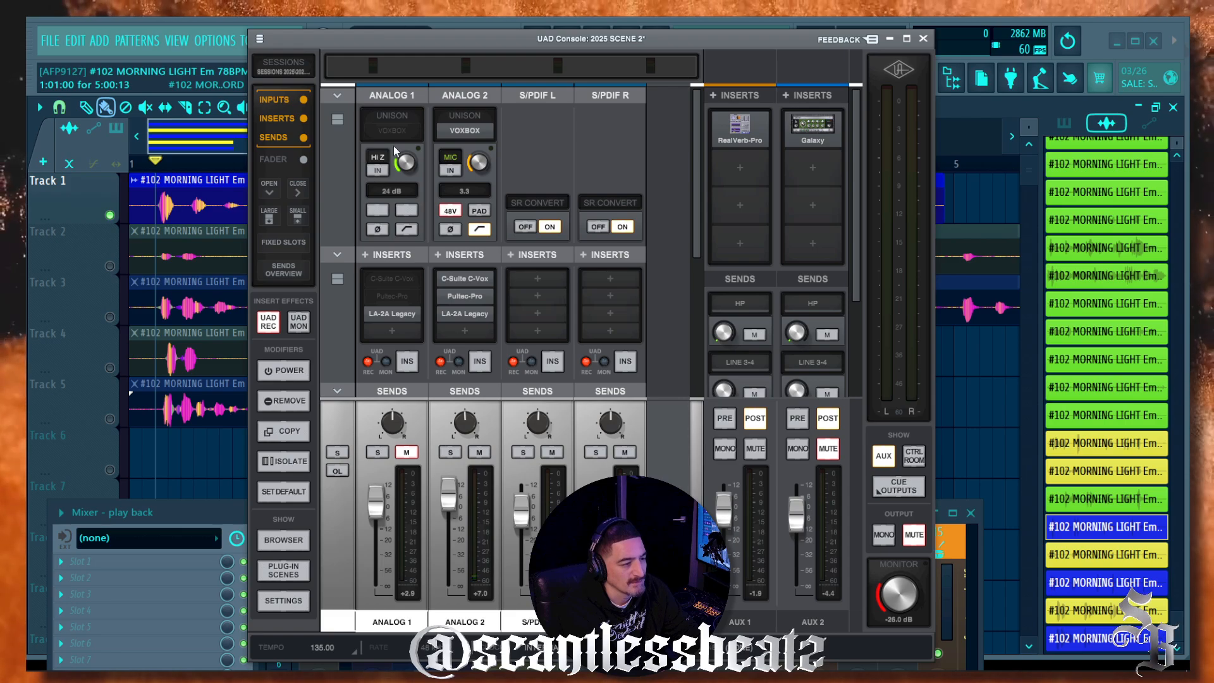
{"action": "scroll", "coordinate": [383, 158], "scroll_direction": "down", "scroll_amount": 5}
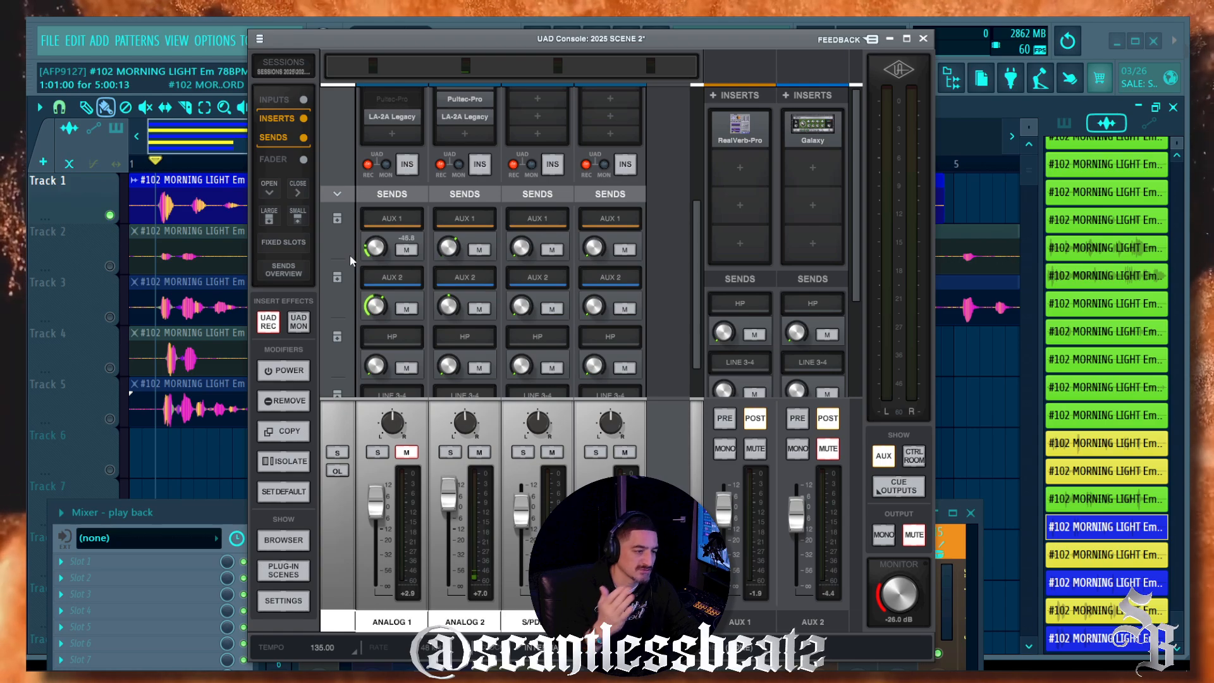
{"action": "left_click_drag", "start_coordinate": [350, 255], "coordinate": [327, 225]}
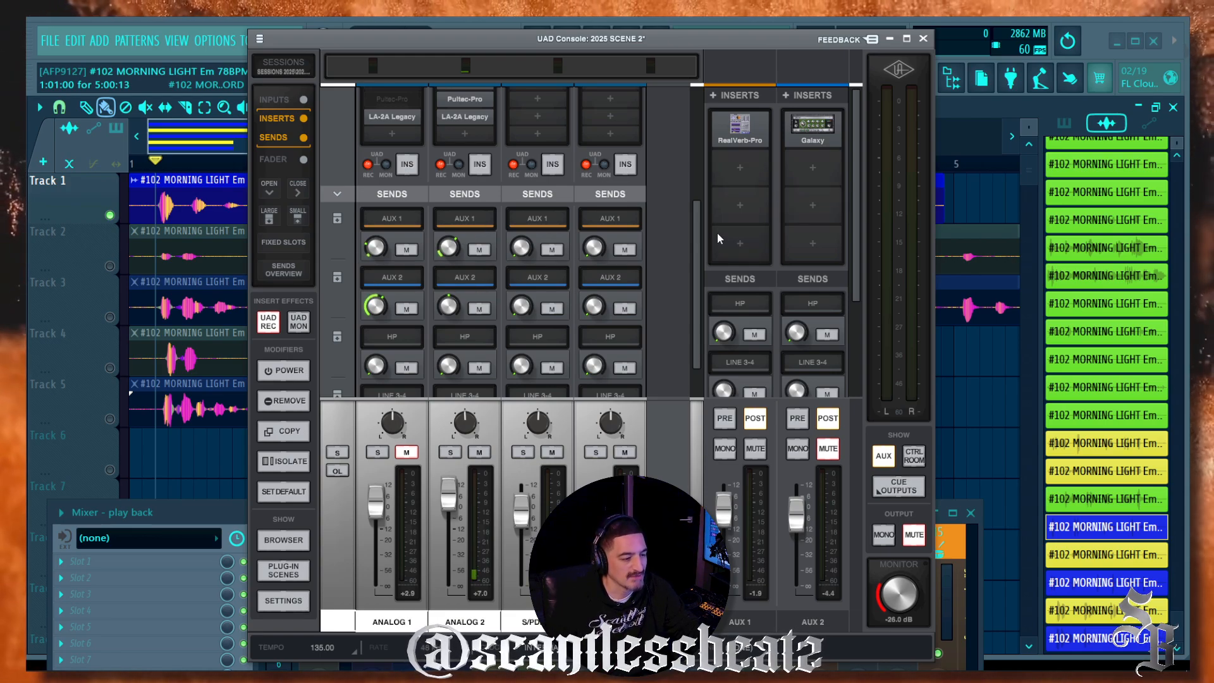
{"action": "scroll", "coordinate": [717, 233], "scroll_direction": "down", "scroll_amount": 1}
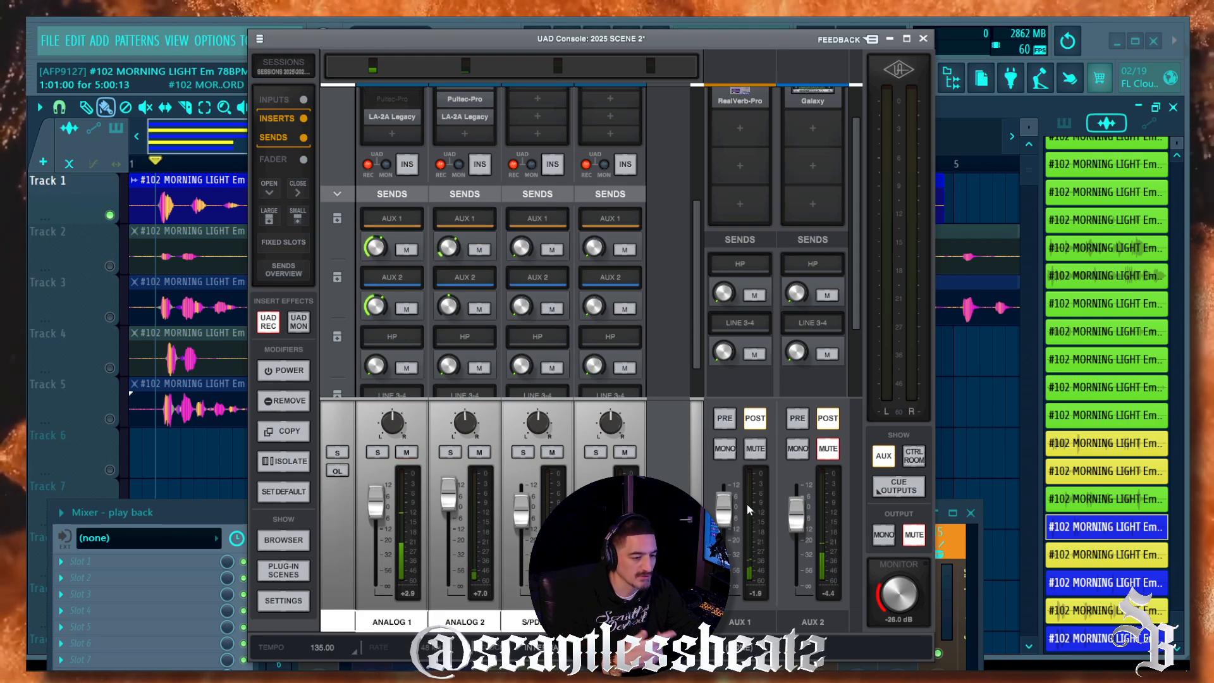
Step: Mute the AUX 1 reverb return and the Analog 1 channel
{"action": "left_click", "coordinate": [757, 450]}
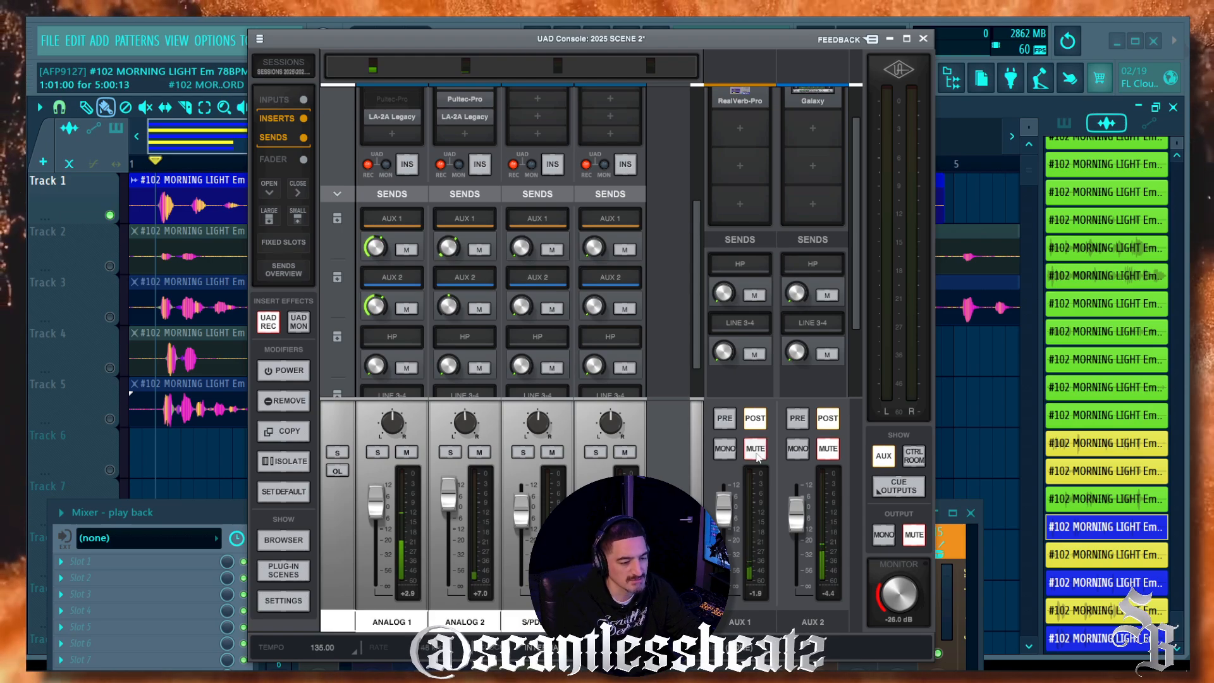
{"action": "left_click", "coordinate": [405, 453]}
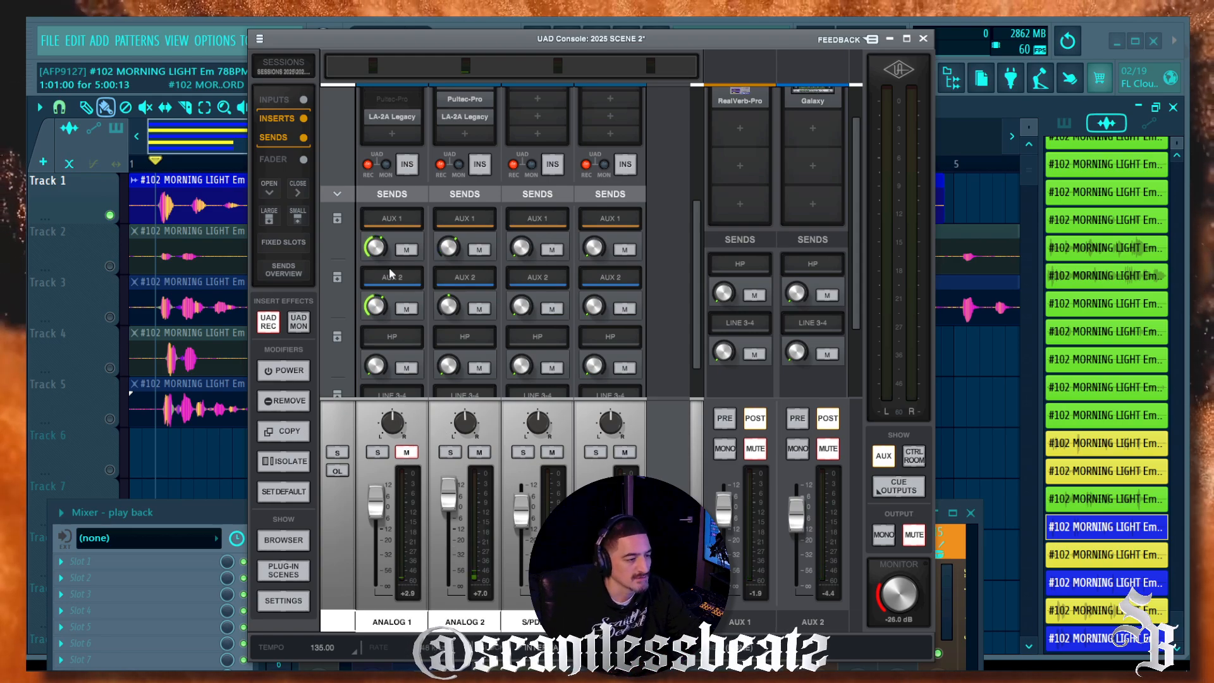
{"action": "scroll", "coordinate": [461, 202], "scroll_direction": "up", "scroll_amount": 3}
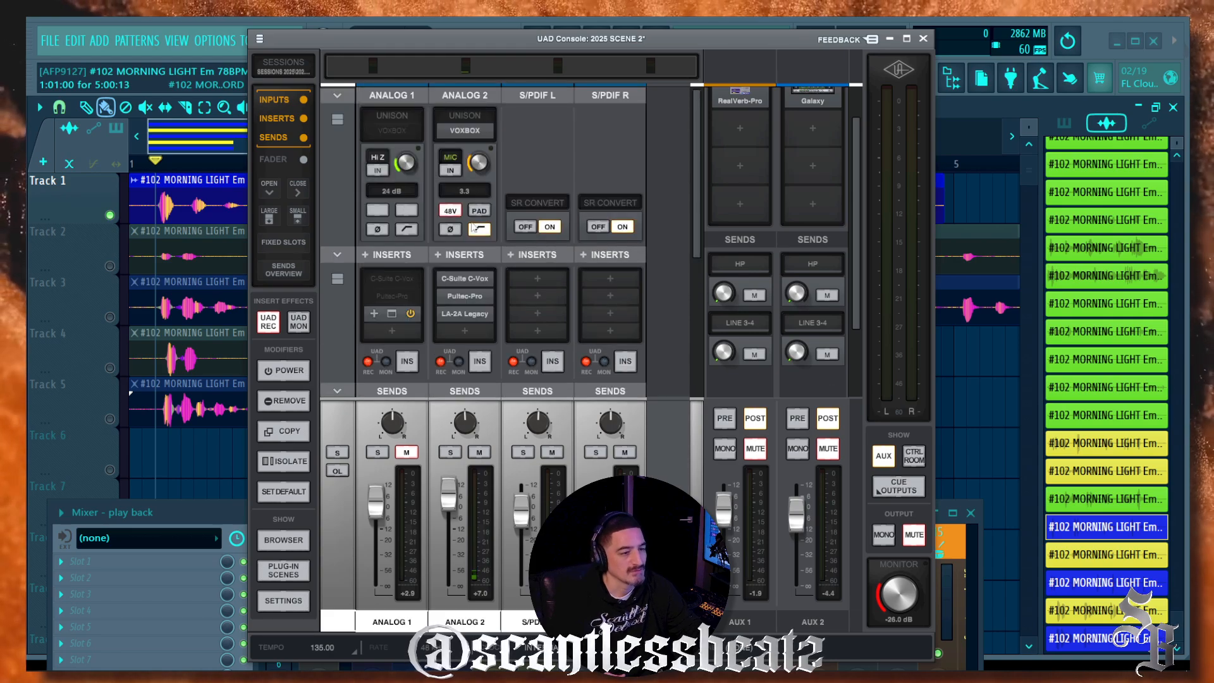
{"action": "left_click_drag", "start_coordinate": [756, 44], "coordinate": [764, 150]}
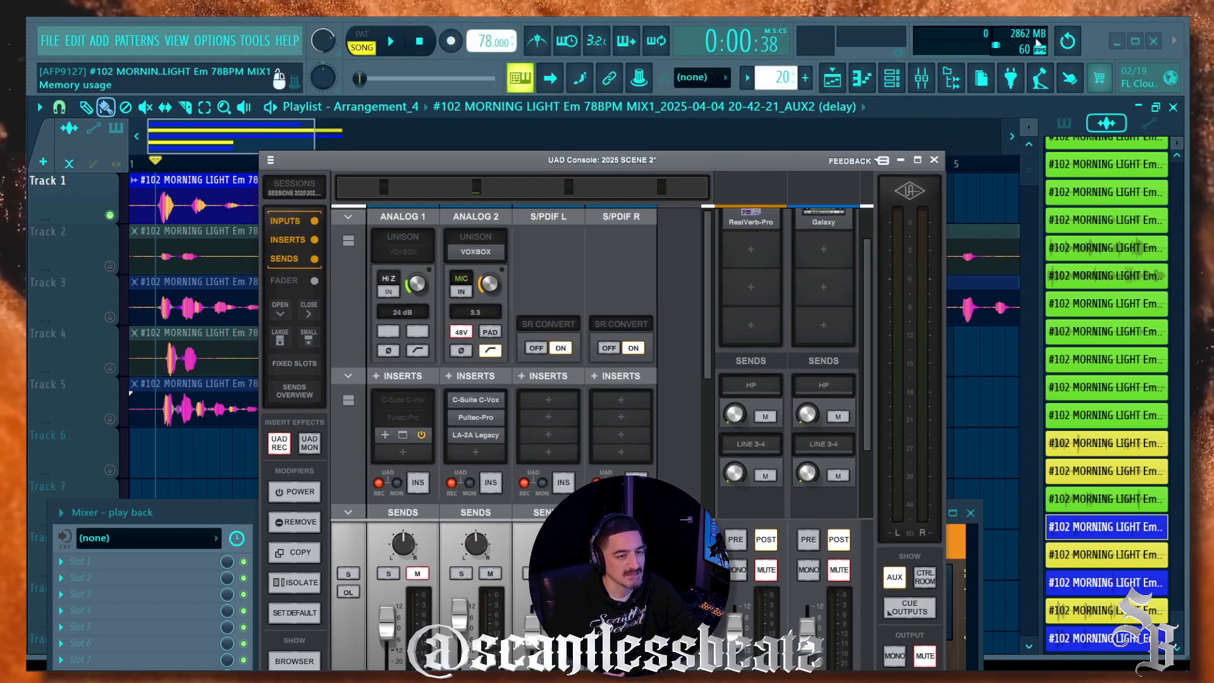
Step: Disarm recording on the RECORD VOCALS and AUX2 (delay) mixer tracks, leaving the input unchanged
{"action": "left_click", "coordinate": [416, 229]}
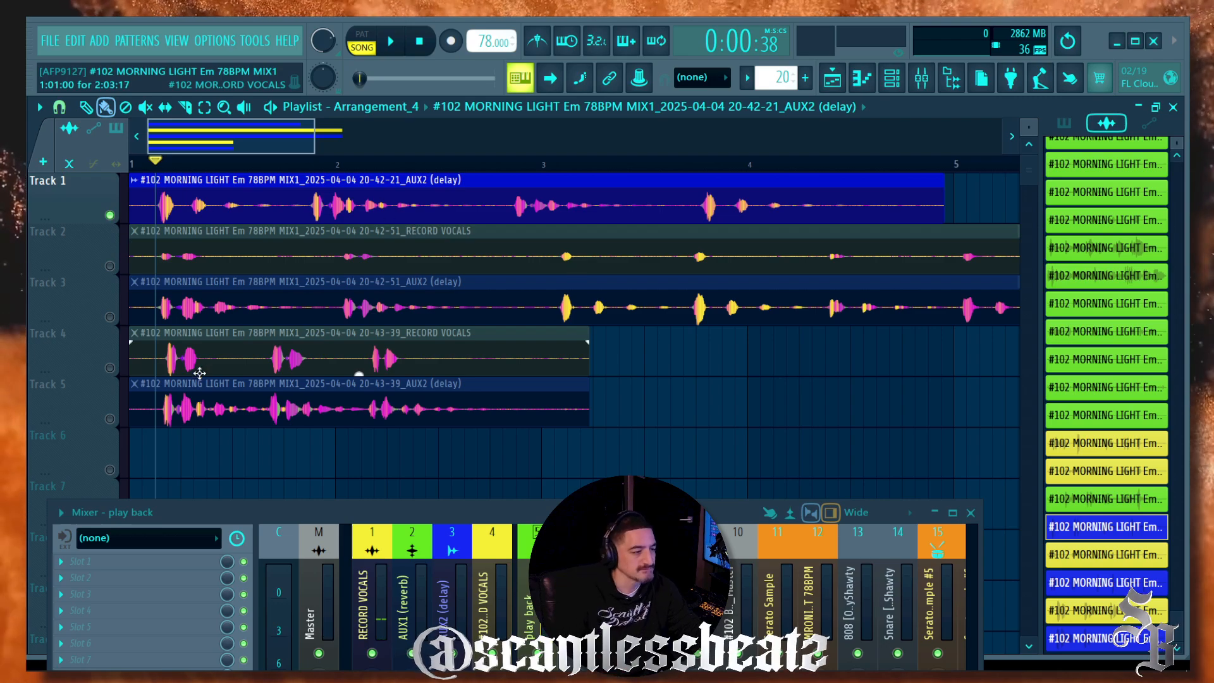
{"action": "left_click_drag", "start_coordinate": [318, 496], "coordinate": [428, 119]}
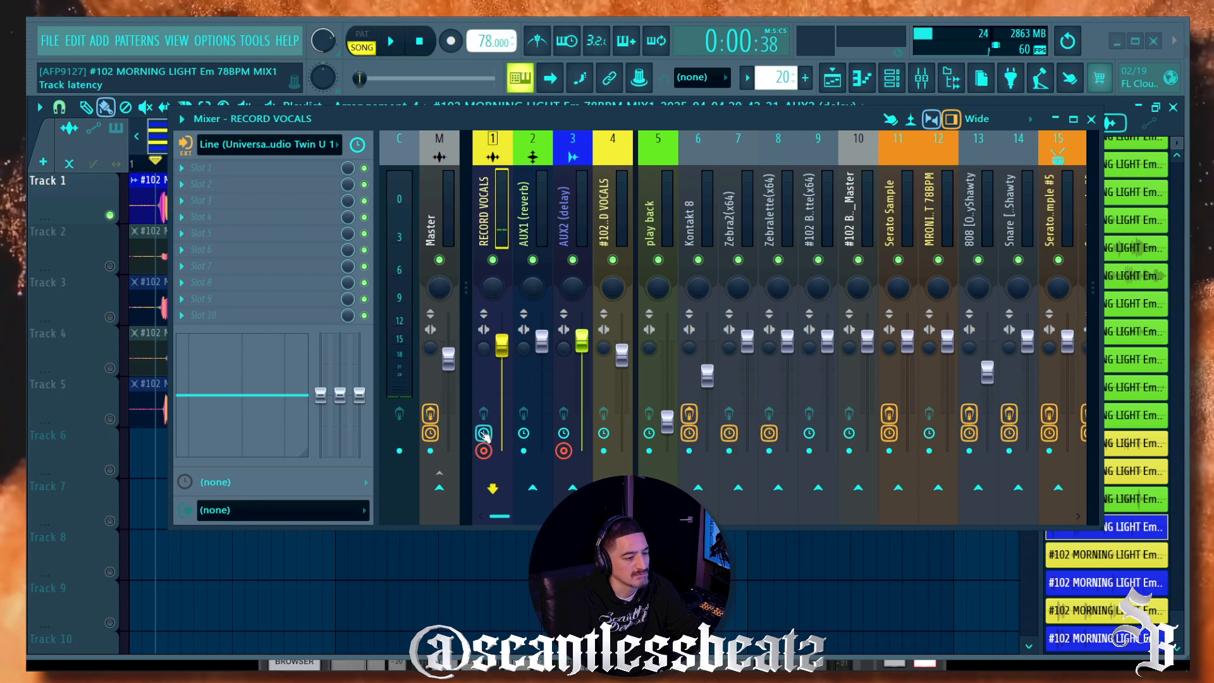
{"action": "left_click", "coordinate": [483, 451]}
{"action": "left_click", "coordinate": [563, 451]}
{"action": "left_click", "coordinate": [494, 227]}
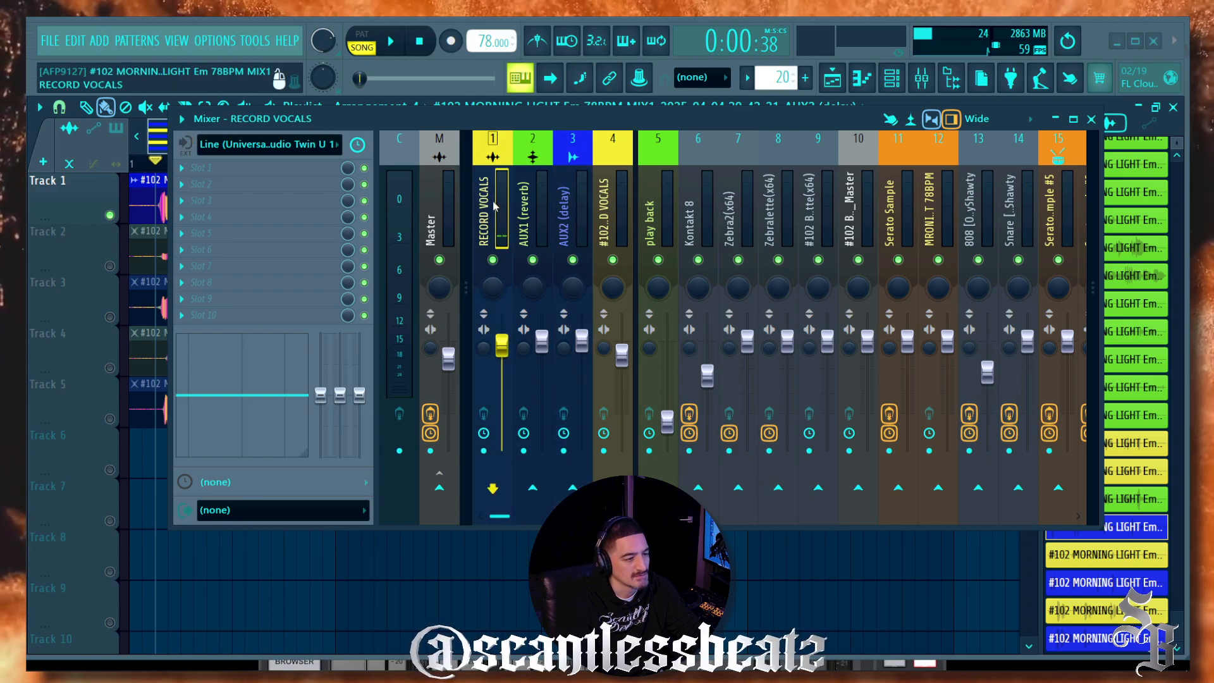
{"action": "left_click", "coordinate": [310, 146]}
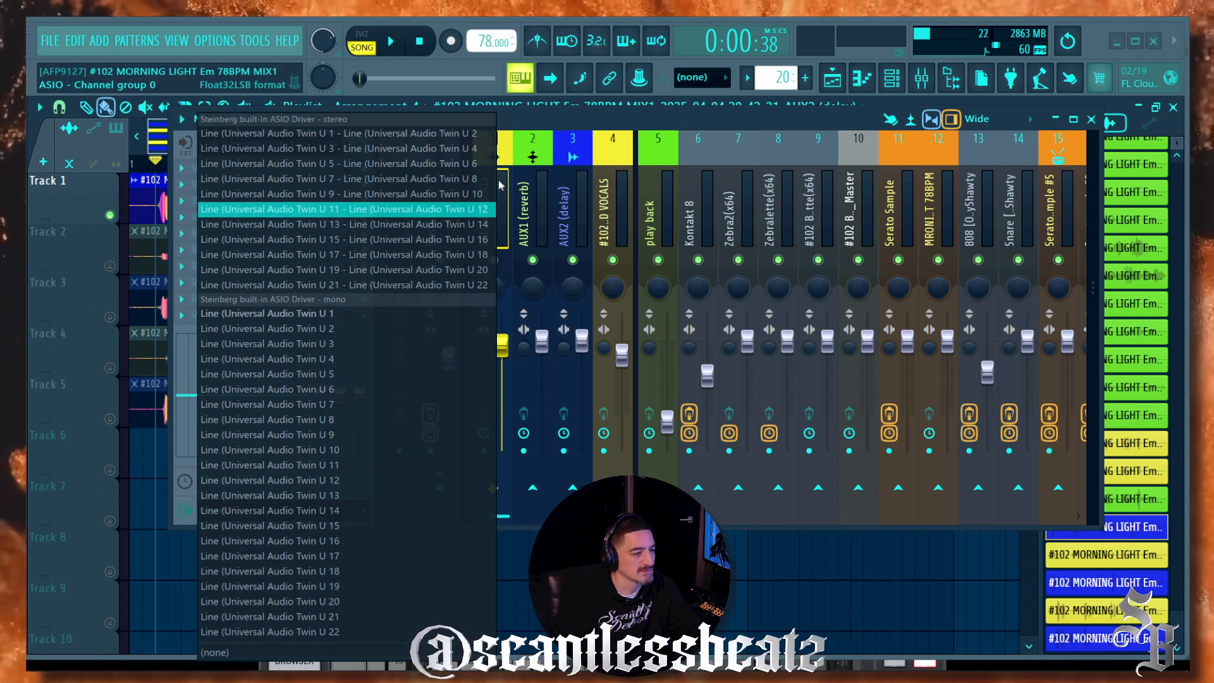
{"action": "left_click", "coordinate": [562, 114]}
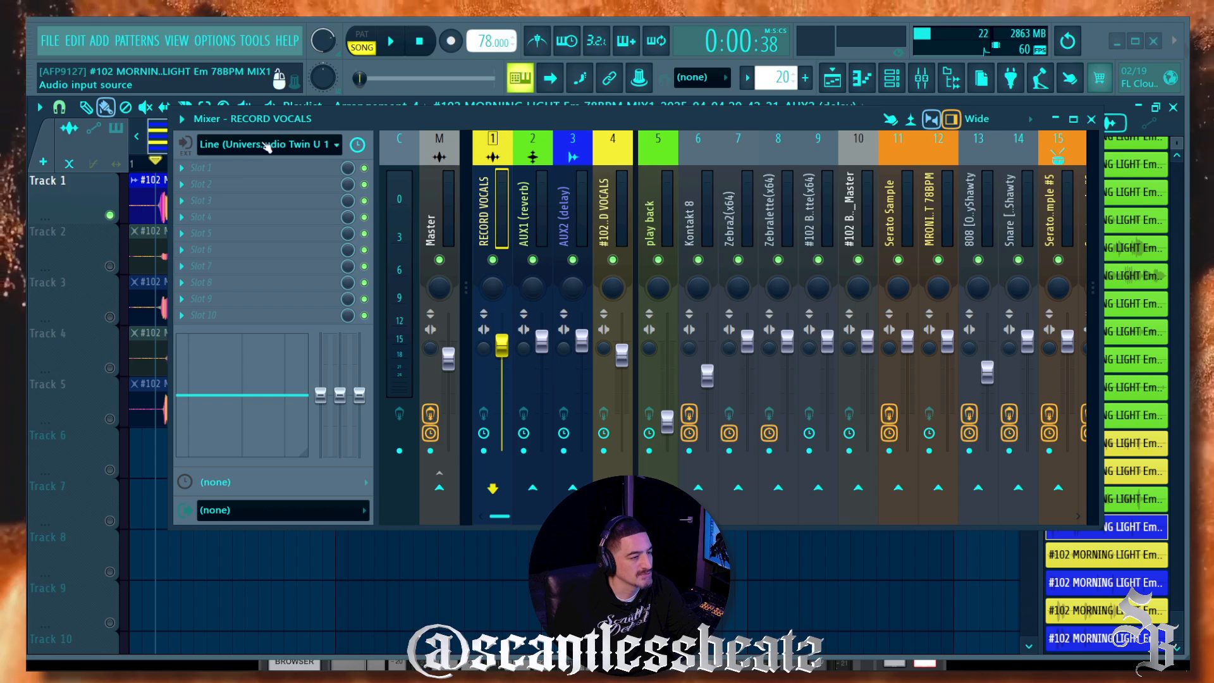
Step: Set the audio device to Universal Audio USB in Audio settings
{"action": "left_click", "coordinate": [223, 42]}
{"action": "left_click", "coordinate": [246, 87]}
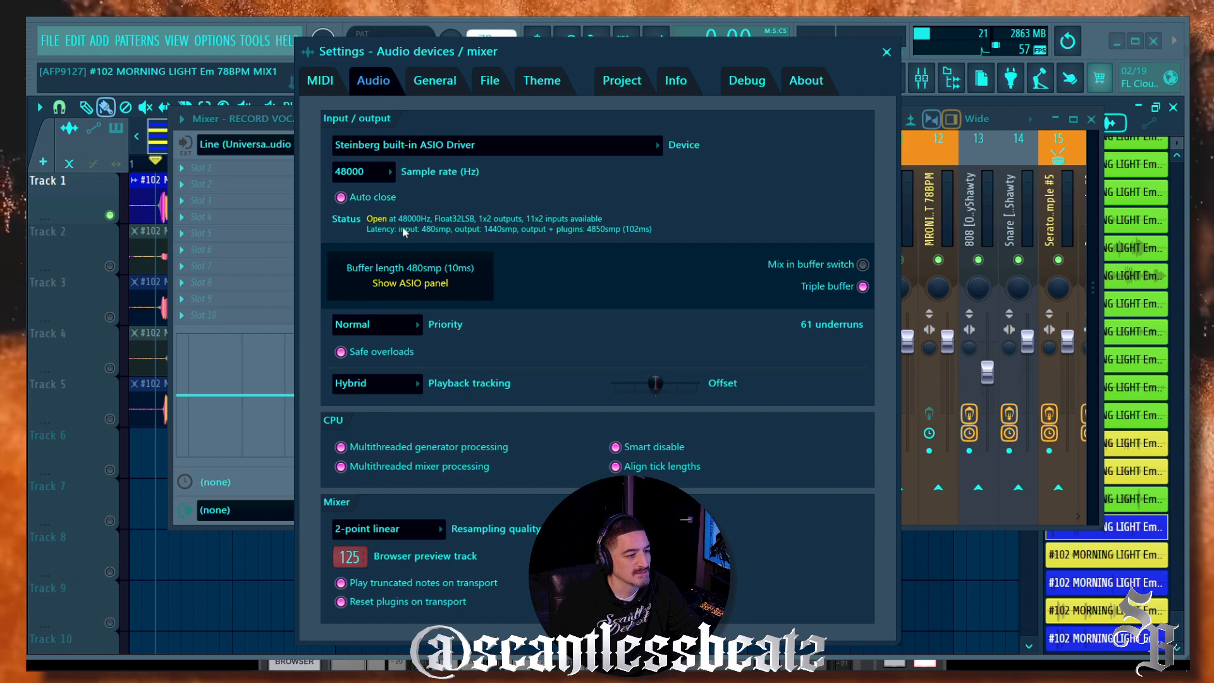
{"action": "left_click", "coordinate": [441, 147]}
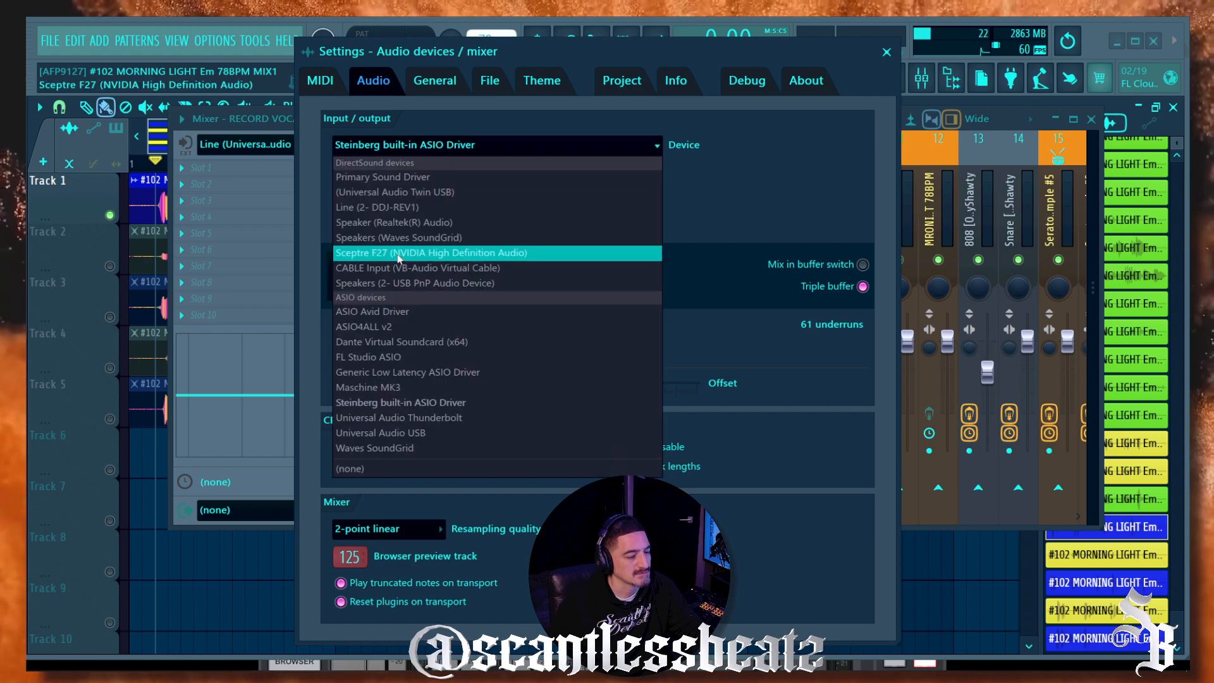
{"action": "left_click", "coordinate": [424, 433]}
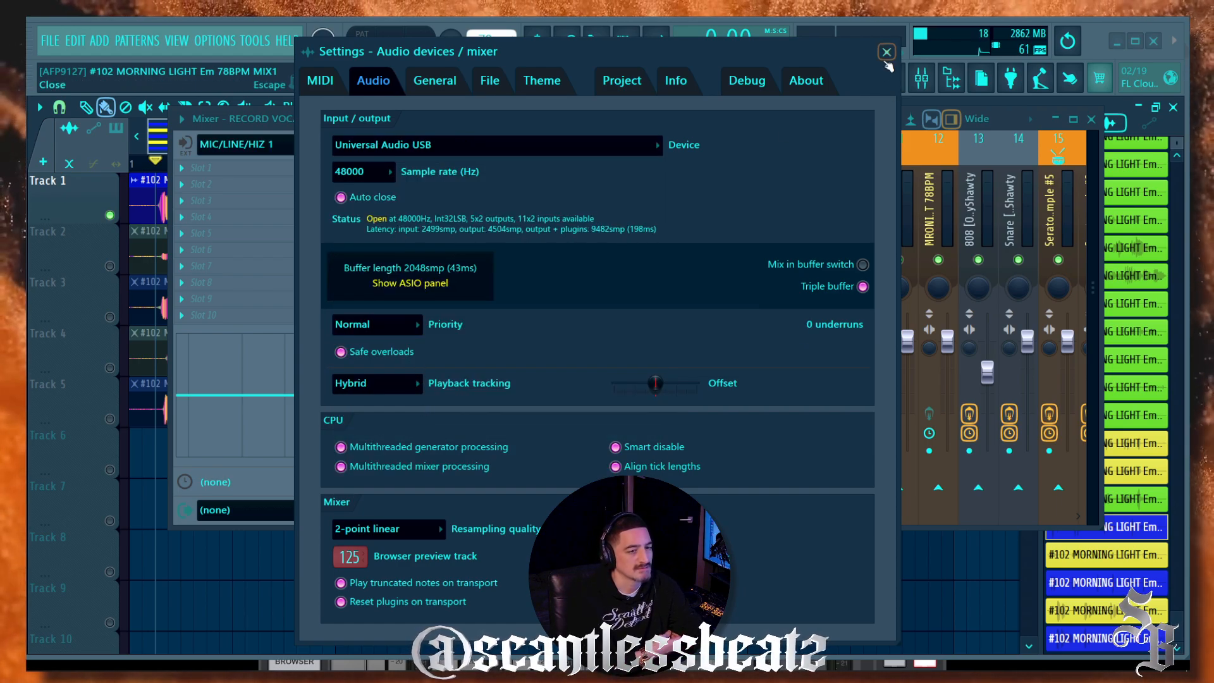
{"action": "left_click", "coordinate": [887, 53]}
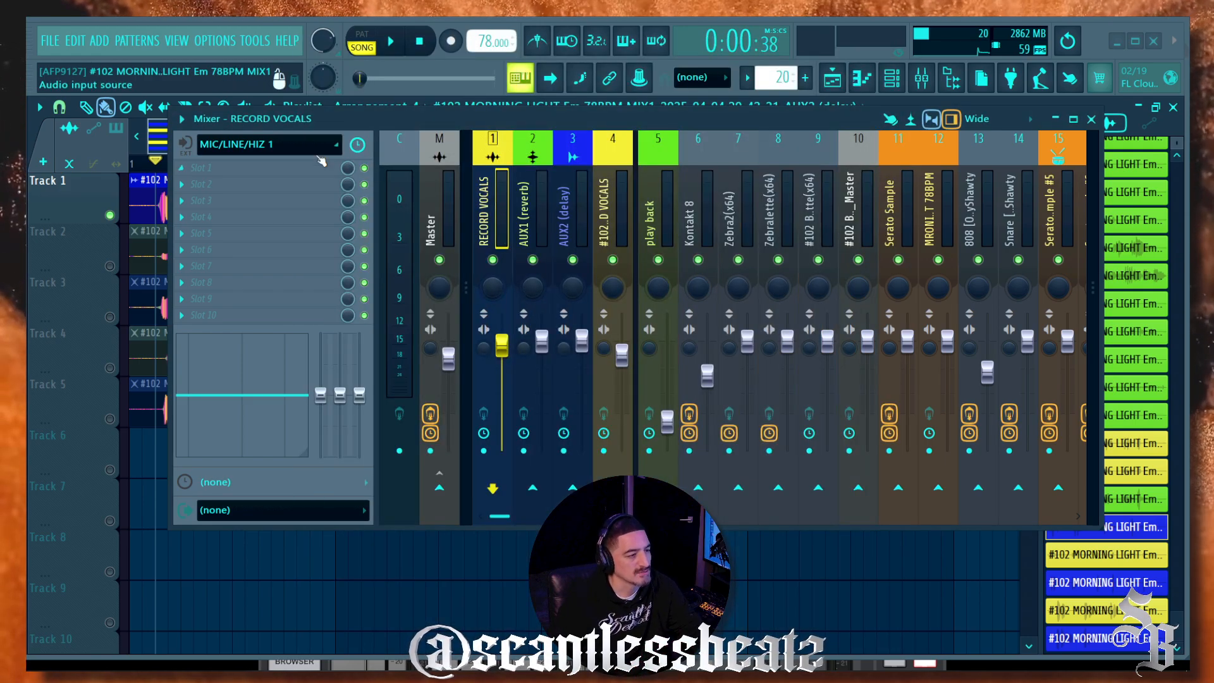
Step: Set the RECORD VOCALS input to MIC/LINE/HIZ 1 and arm the track for recording
{"action": "left_click", "coordinate": [288, 145]}
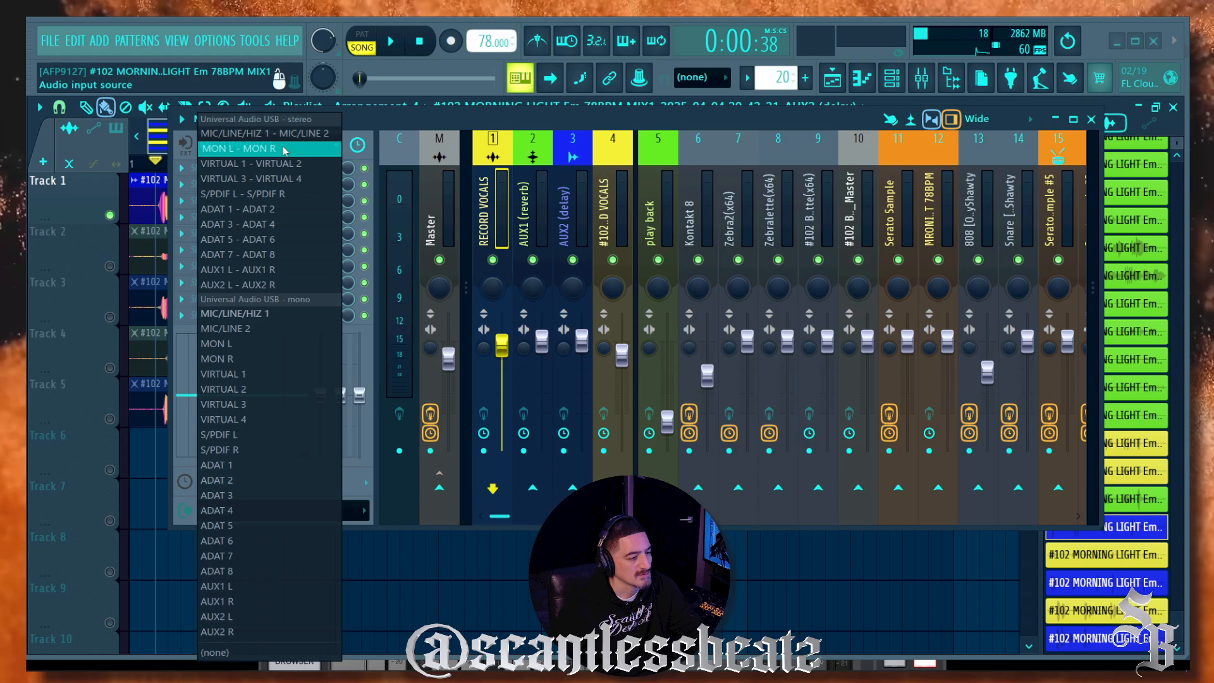
{"action": "left_click", "coordinate": [274, 316]}
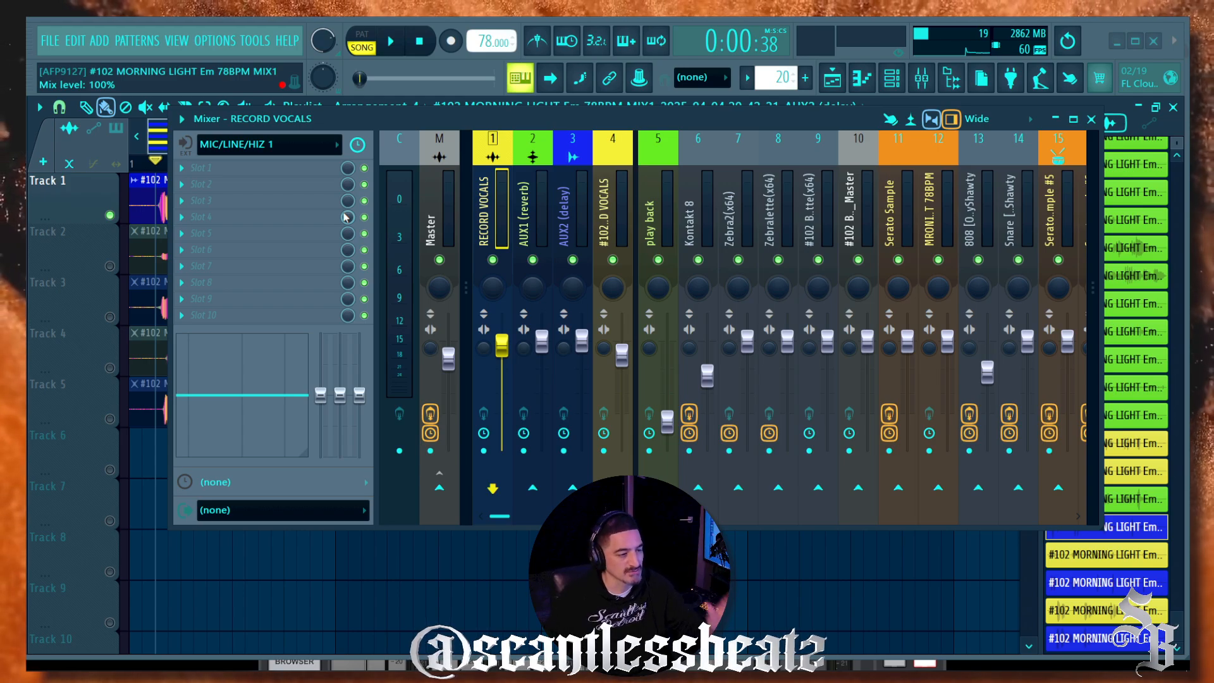
{"action": "left_click", "coordinate": [439, 489]}
{"action": "left_click", "coordinate": [437, 486]}
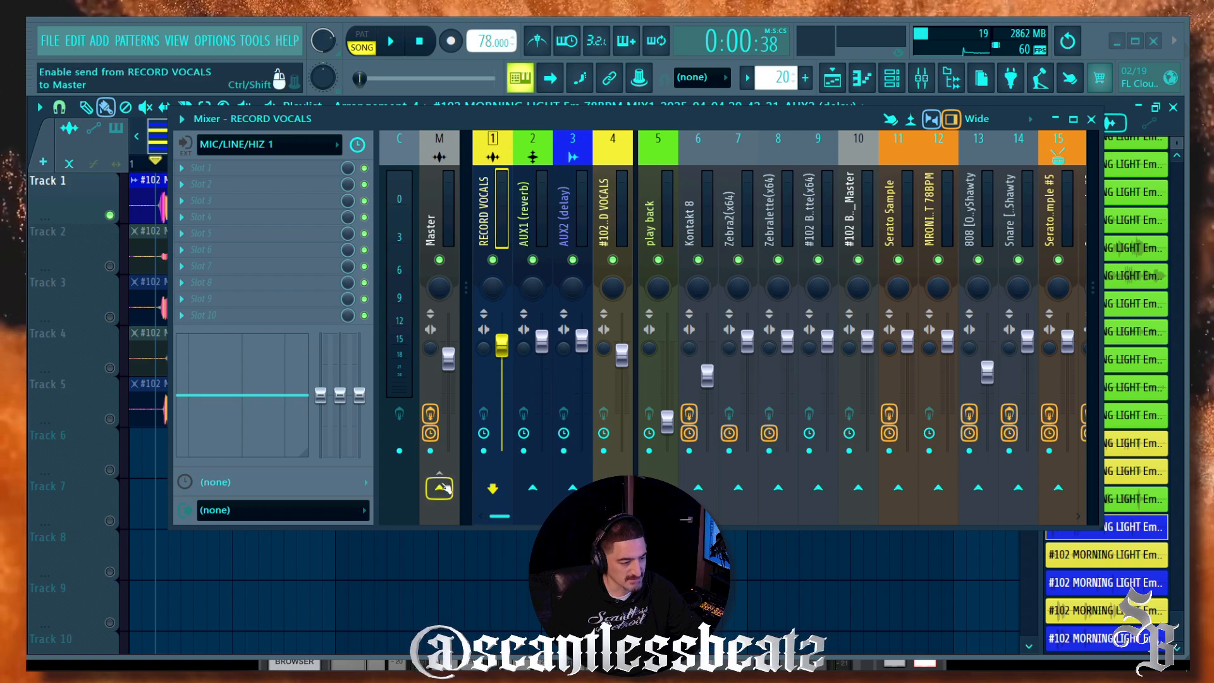
{"action": "left_click", "coordinate": [483, 452]}
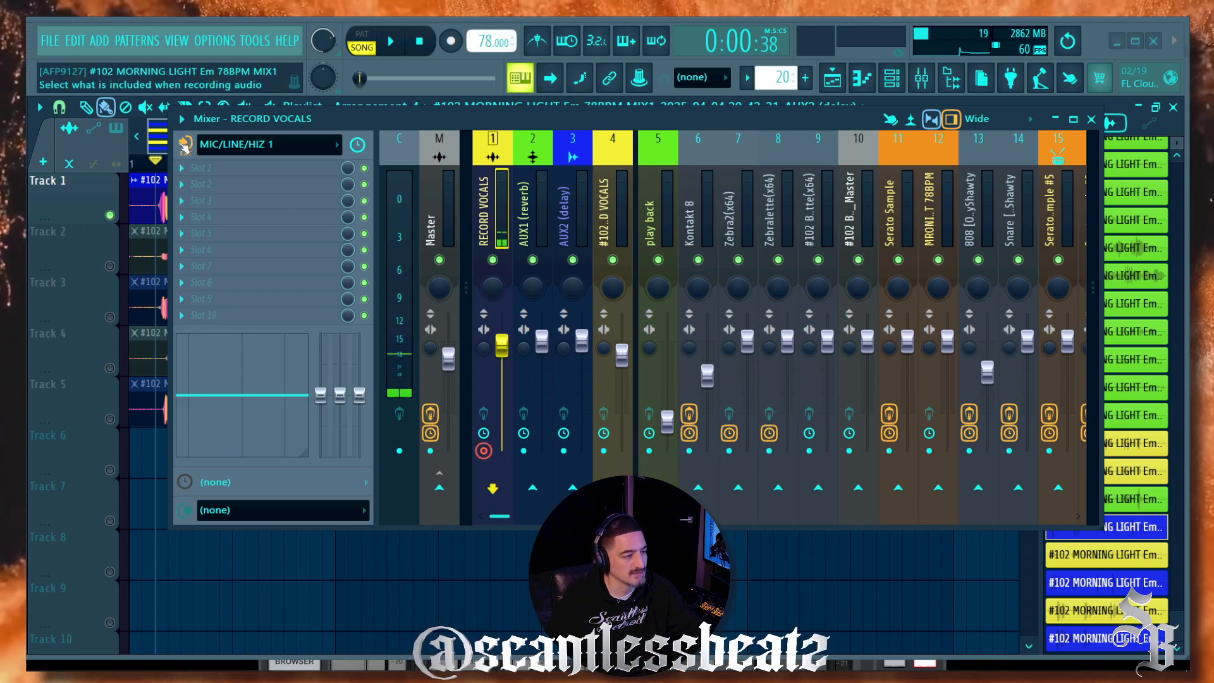
Step: Set external input monitoring to 'When armed' and leave RECORD VOCALS armed
{"action": "left_click", "coordinate": [185, 150]}
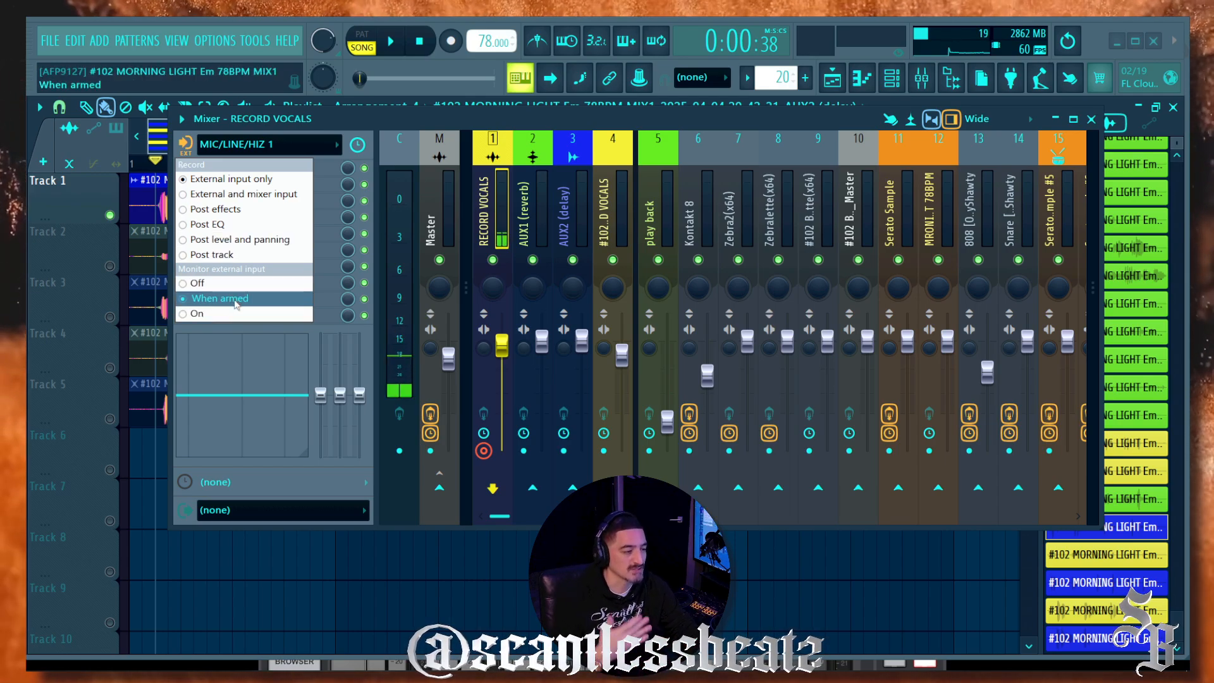
{"action": "left_click", "coordinate": [448, 124]}
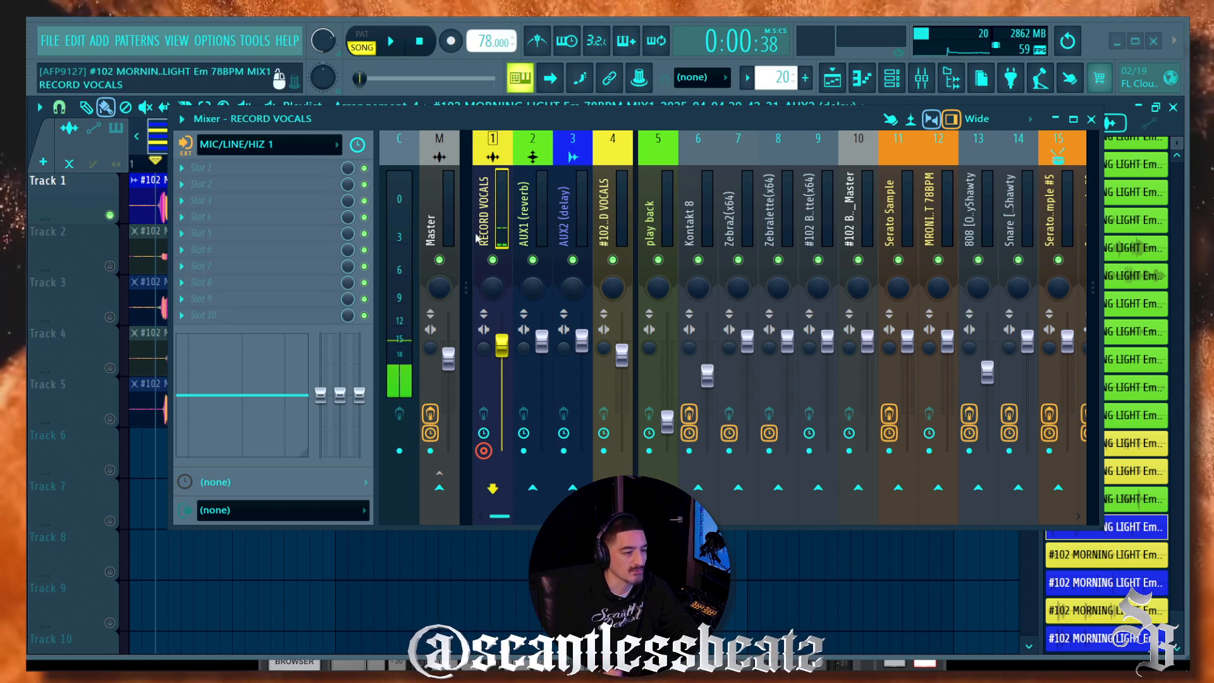
{"action": "left_click", "coordinate": [484, 451]}
{"action": "left_click", "coordinate": [484, 451]}
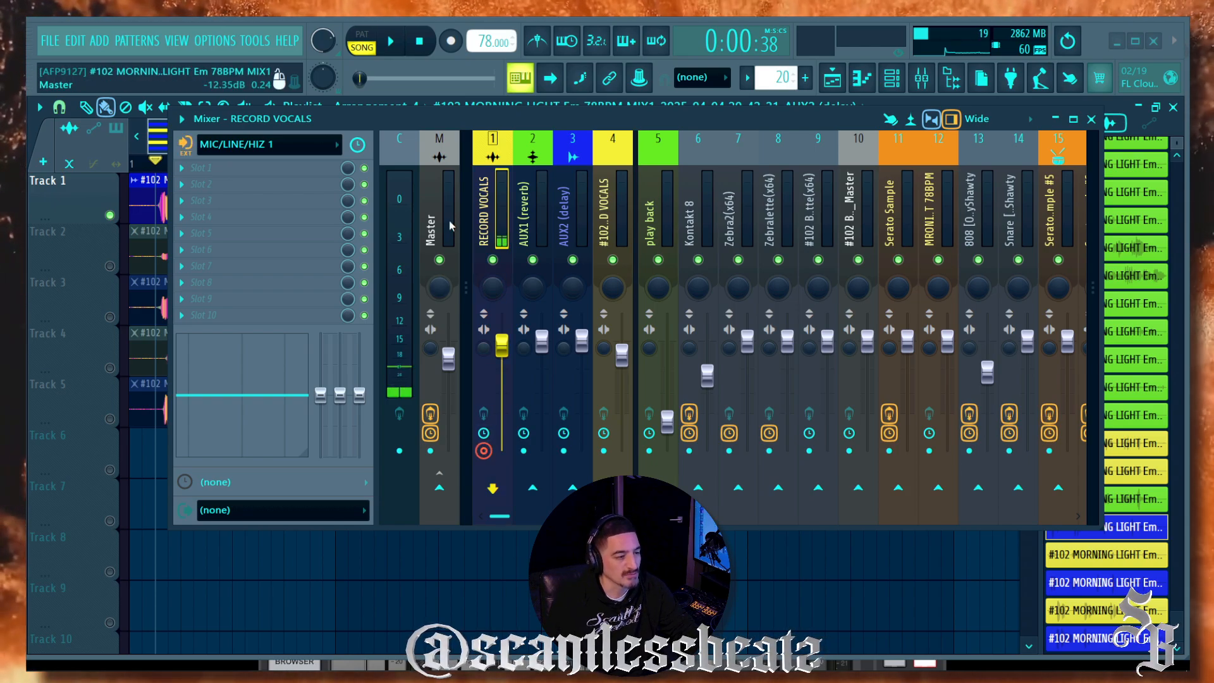
{"action": "left_click", "coordinate": [484, 451]}
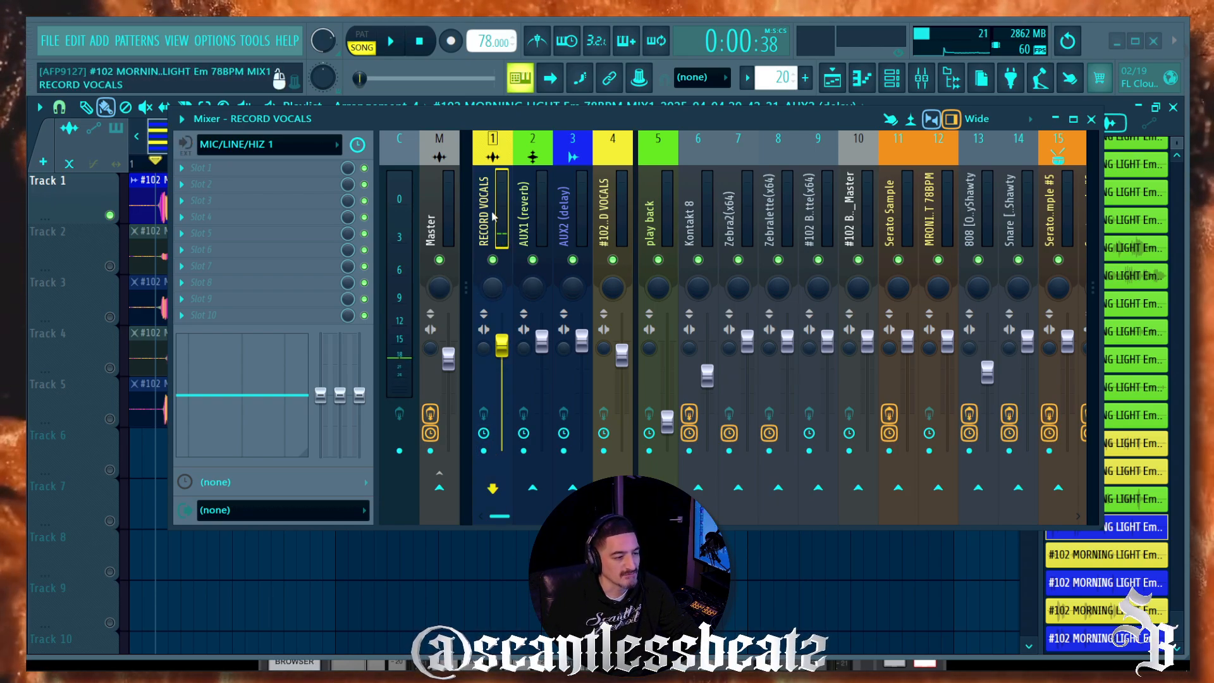
{"action": "left_click", "coordinate": [484, 451]}
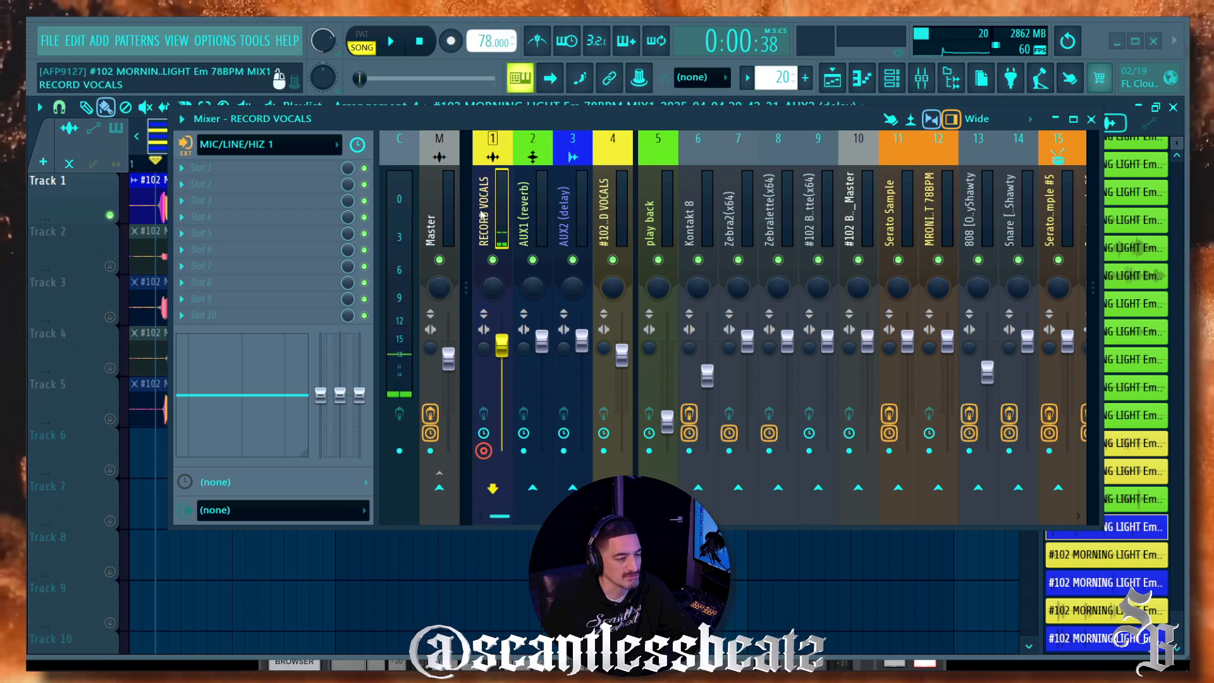
{"action": "left_click_drag", "start_coordinate": [462, 125], "coordinate": [446, 276]}
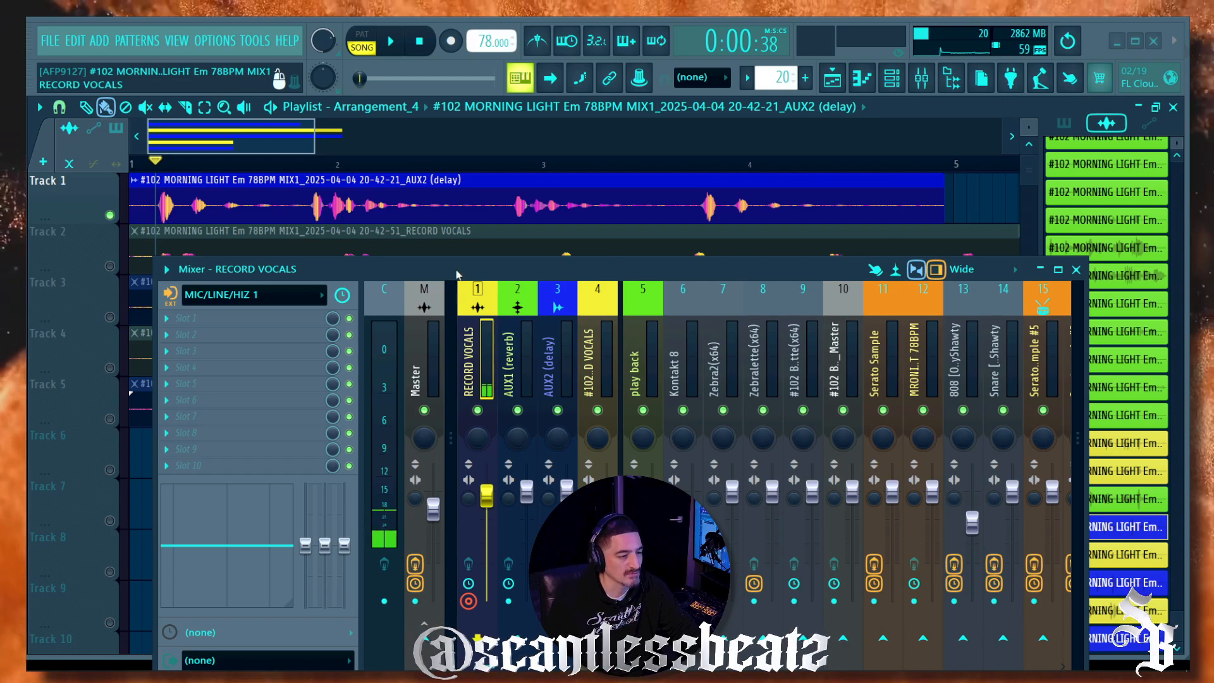
Step: Set AUX1 (reverb) input to AUX1 L - AUX1 R, arm it, and raise its fader slightly
{"action": "left_click_drag", "start_coordinate": [457, 273], "coordinate": [522, 148]}
{"action": "left_click", "coordinate": [571, 237]}
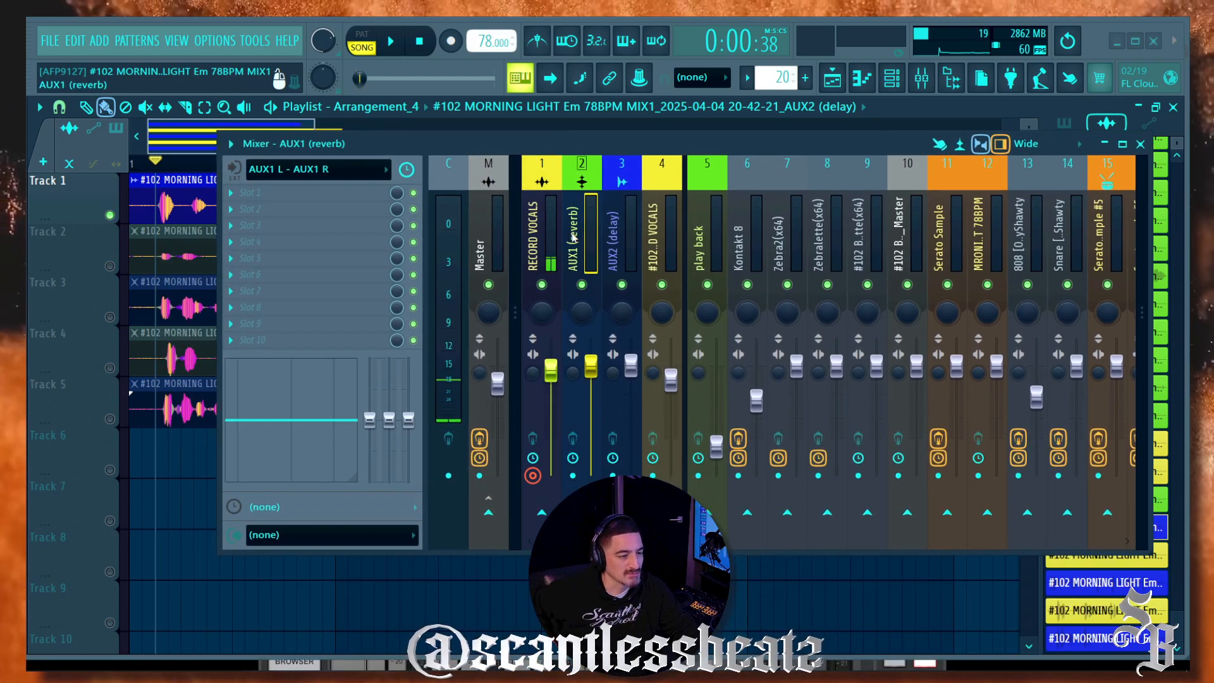
{"action": "left_click", "coordinate": [331, 178]}
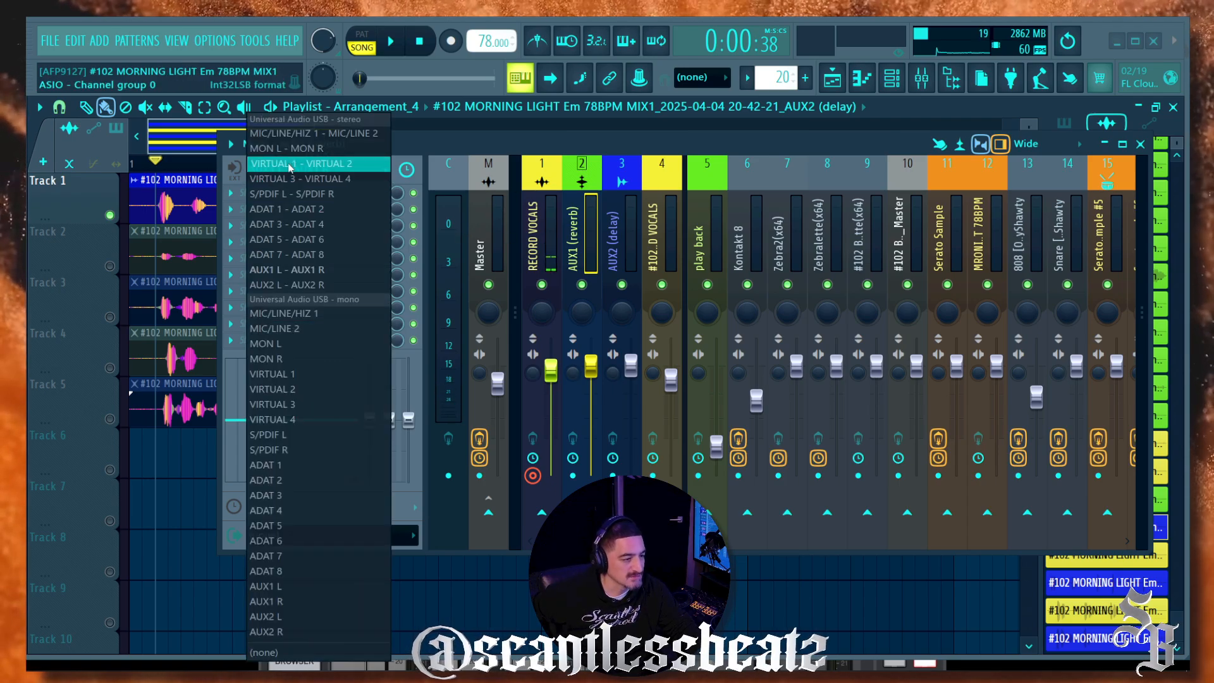
{"action": "left_click", "coordinate": [319, 272]}
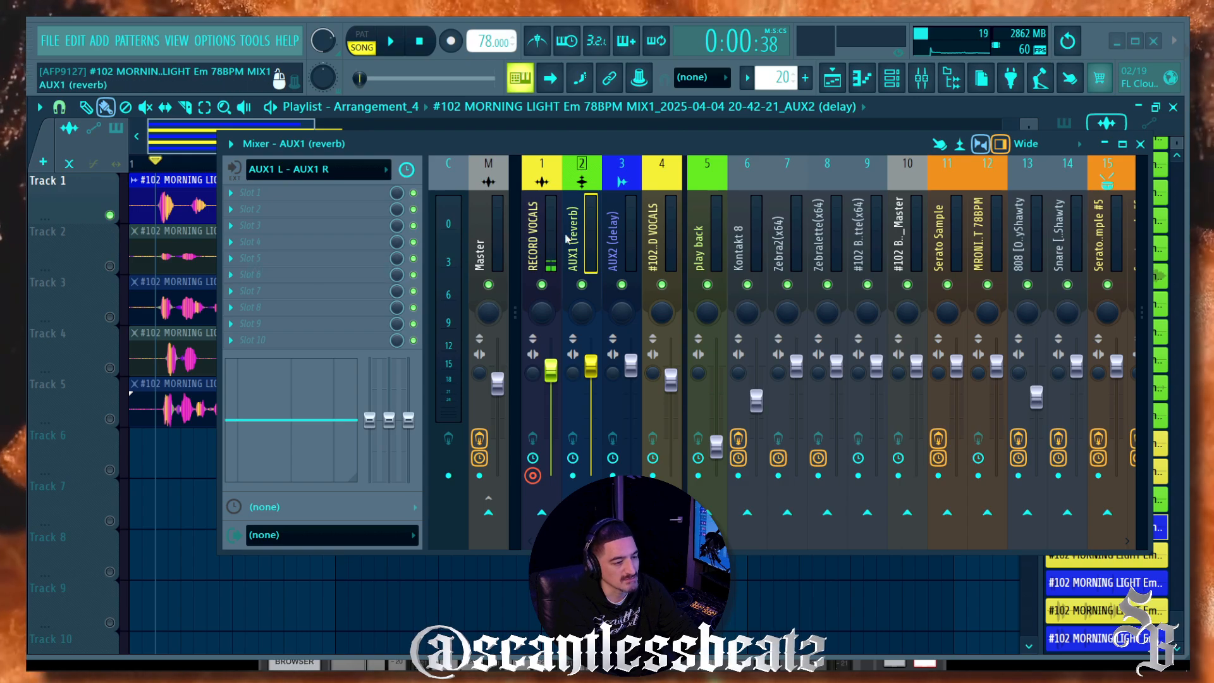
{"action": "left_click", "coordinate": [573, 476]}
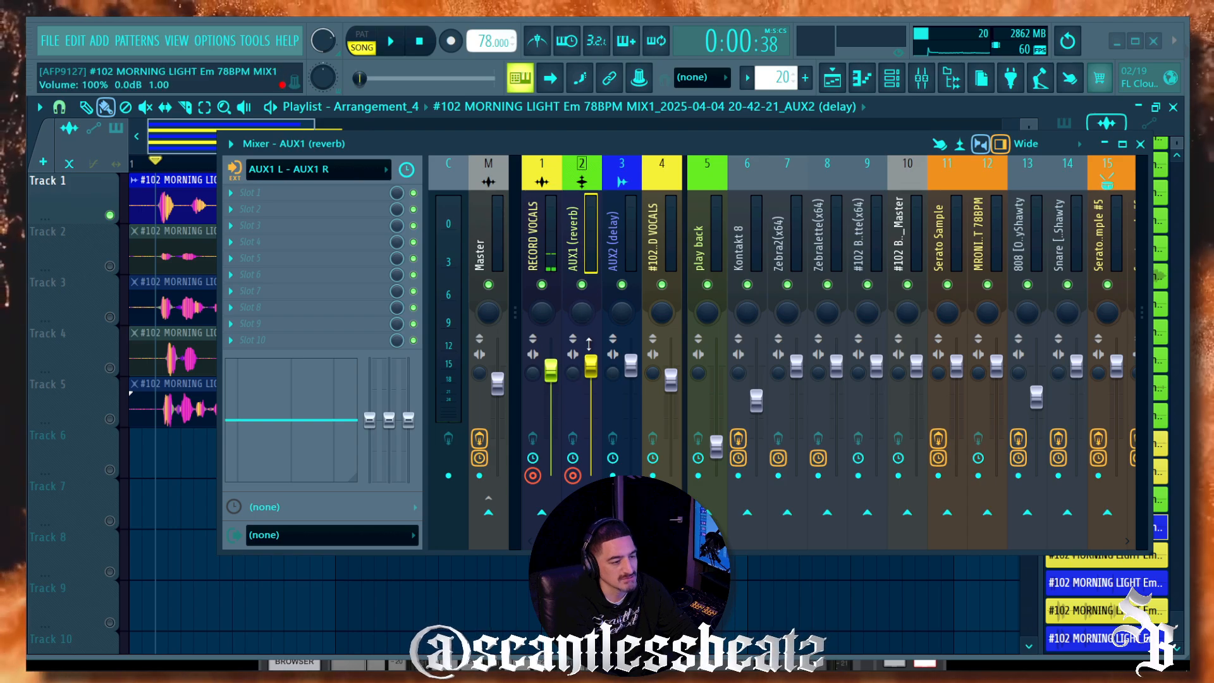
{"action": "left_click_drag", "start_coordinate": [593, 369], "coordinate": [593, 367]}
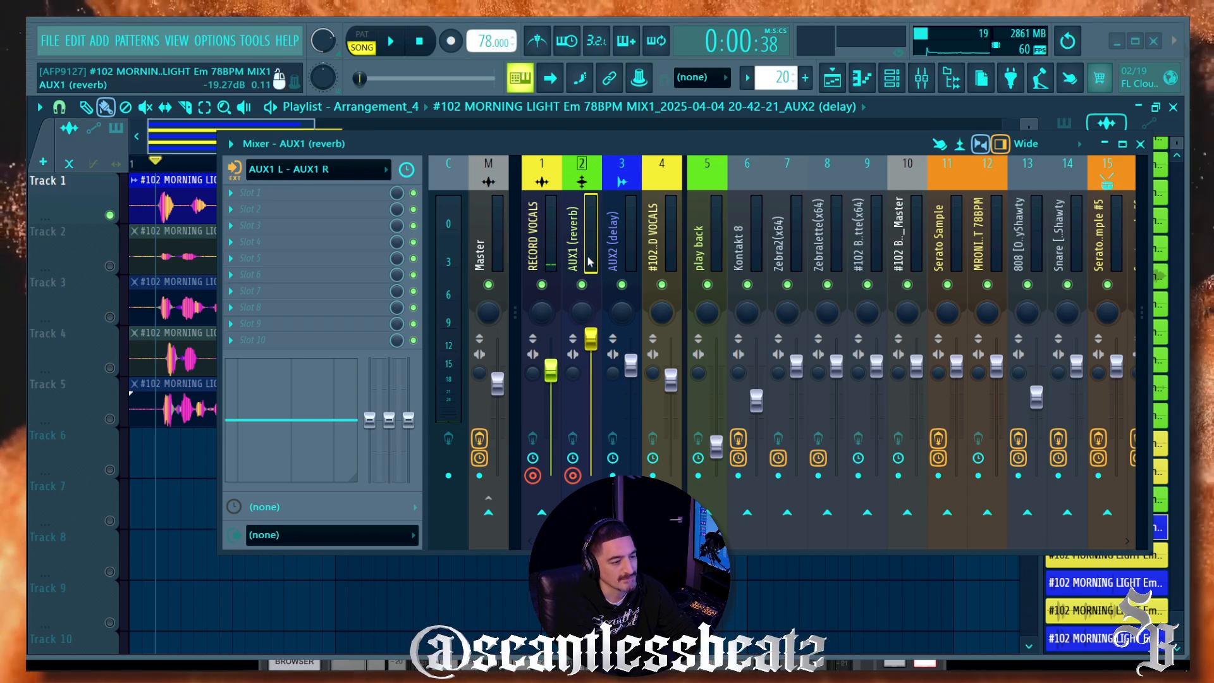
{"action": "left_click", "coordinate": [554, 249]}
{"action": "left_click", "coordinate": [590, 255]}
{"action": "left_click_drag", "start_coordinate": [506, 158], "coordinate": [452, 404]}
{"action": "scroll", "coordinate": [318, 352], "scroll_direction": "down", "scroll_amount": 1}
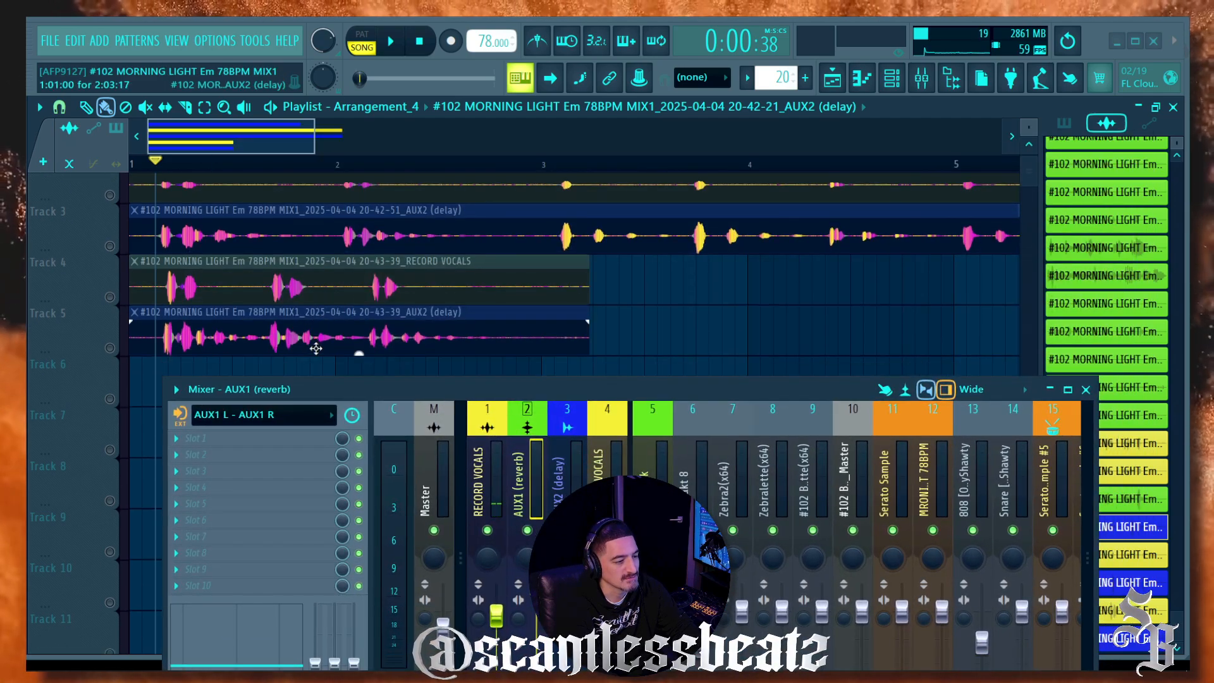
Step: Delete all old playlist clips and record a new vocal take with its AUX1 reverb return
{"action": "key", "text": "ctrl+a"}
{"action": "key", "text": "Delete"}
{"action": "scroll", "coordinate": [305, 283], "scroll_direction": "up", "scroll_amount": 1}
{"action": "left_click", "coordinate": [451, 41]}
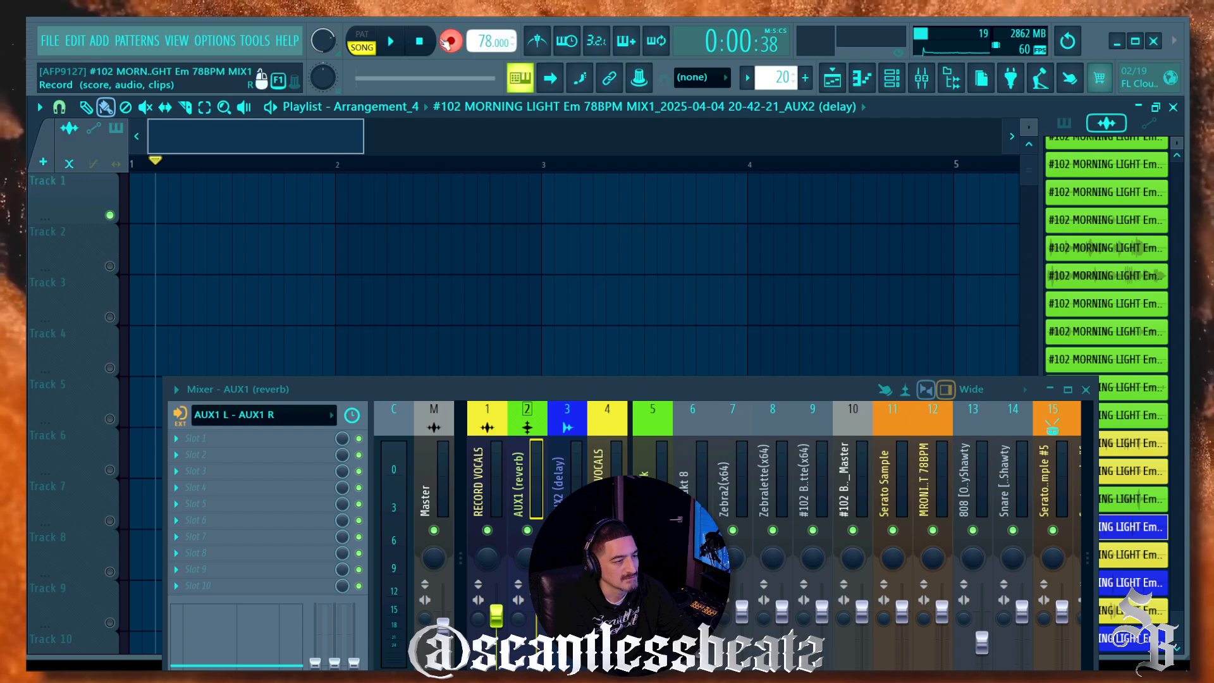
{"action": "left_click", "coordinate": [391, 41]}
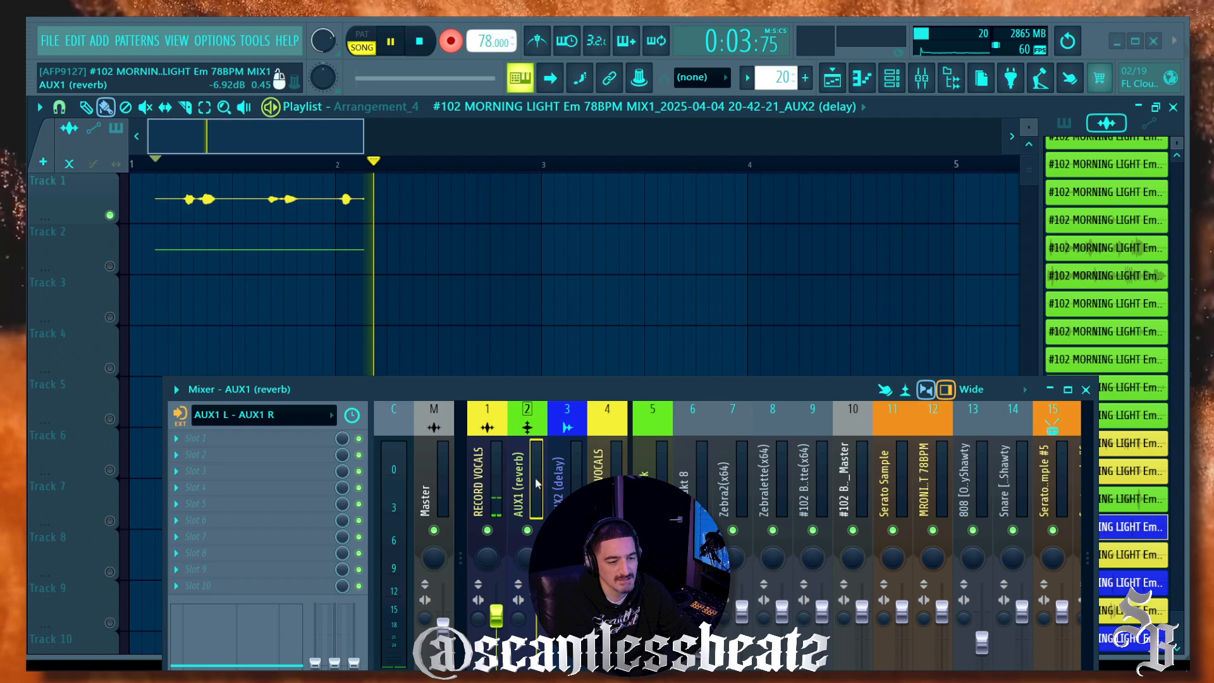
{"action": "key", "text": "space"}
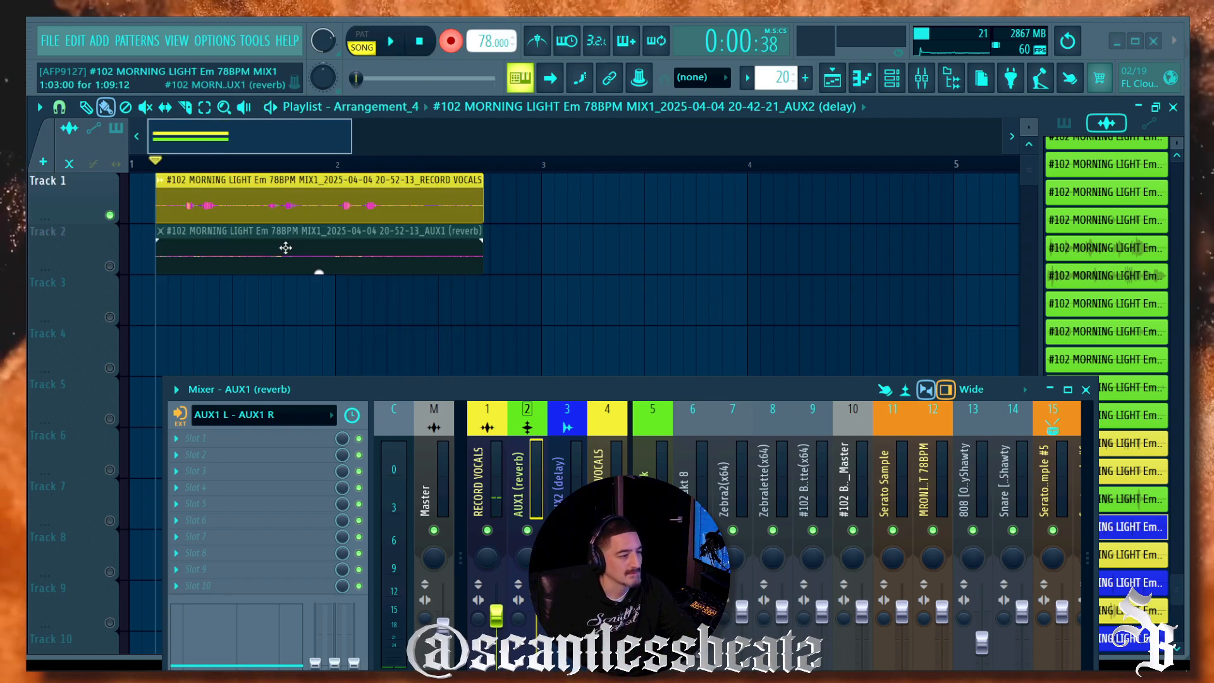
Step: Normalize the recorded AUX1 (reverb) clip's level in its clip settings
{"action": "double_click", "coordinate": [285, 251]}
{"action": "left_click", "coordinate": [398, 366]}
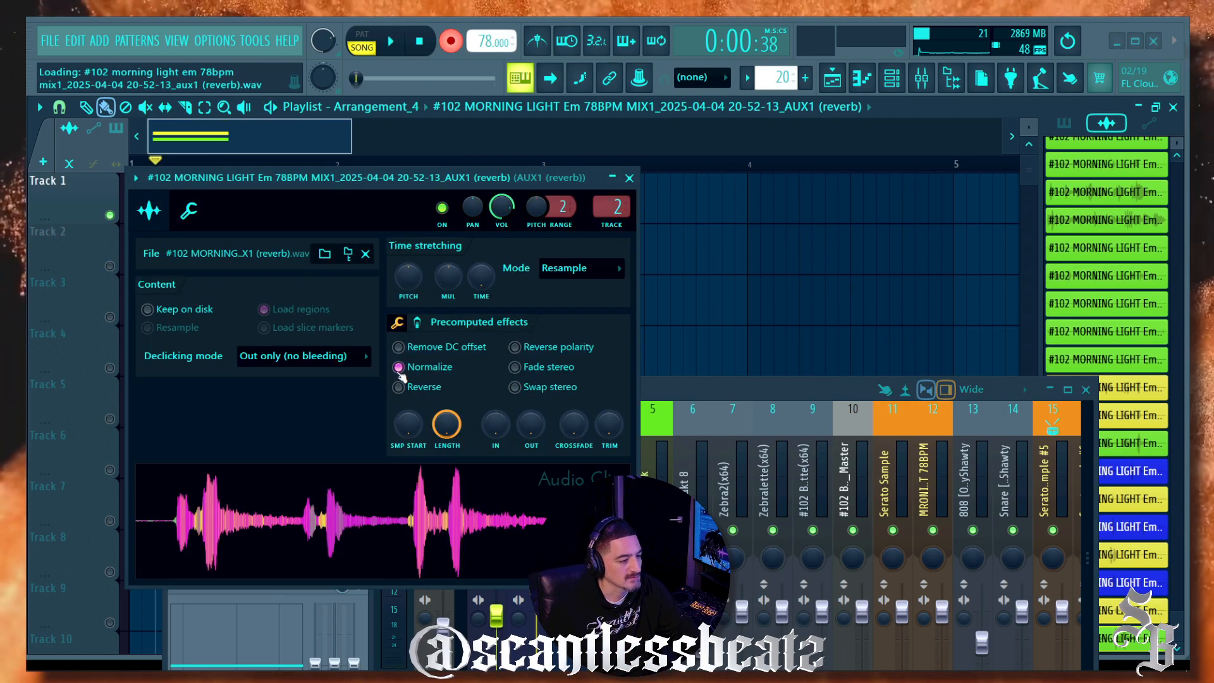
{"action": "left_click", "coordinate": [629, 178]}
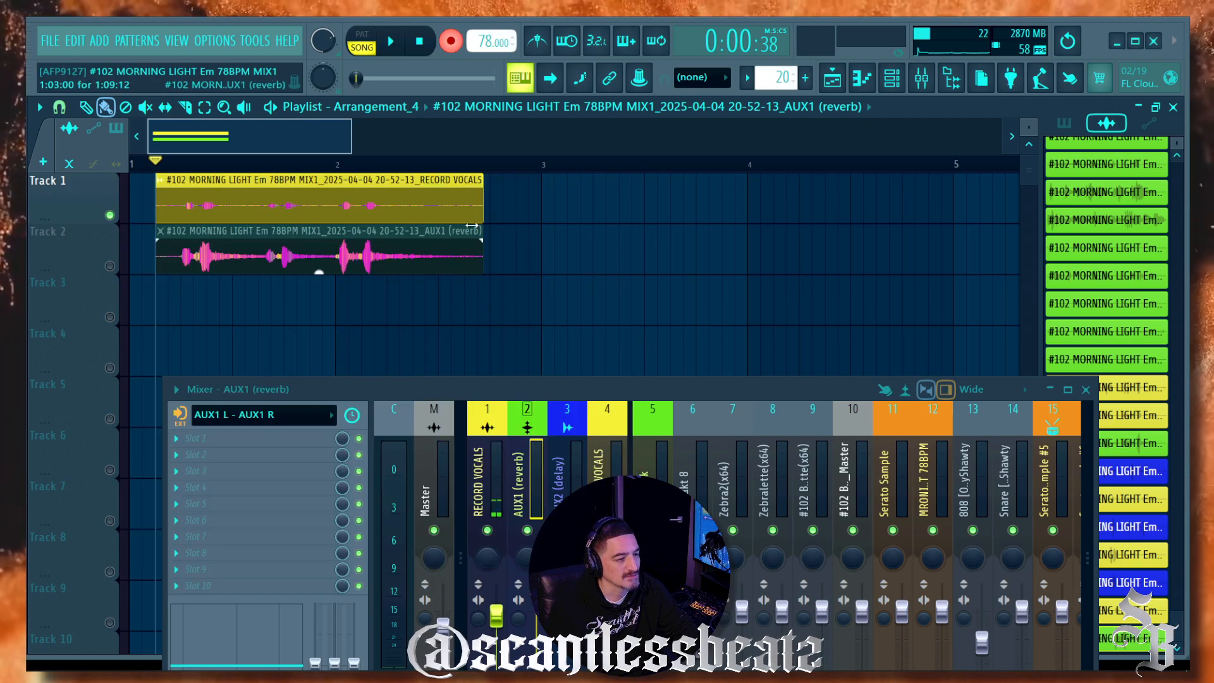
{"action": "double_click", "coordinate": [390, 250]}
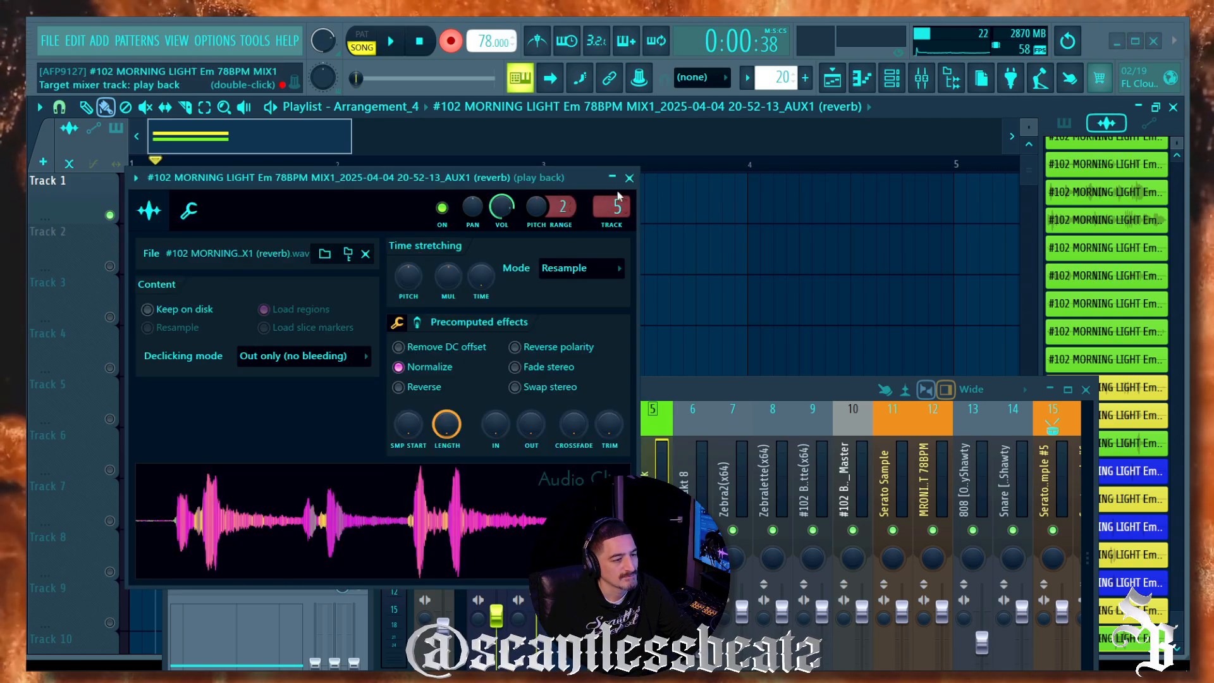
{"action": "left_click", "coordinate": [629, 178]}
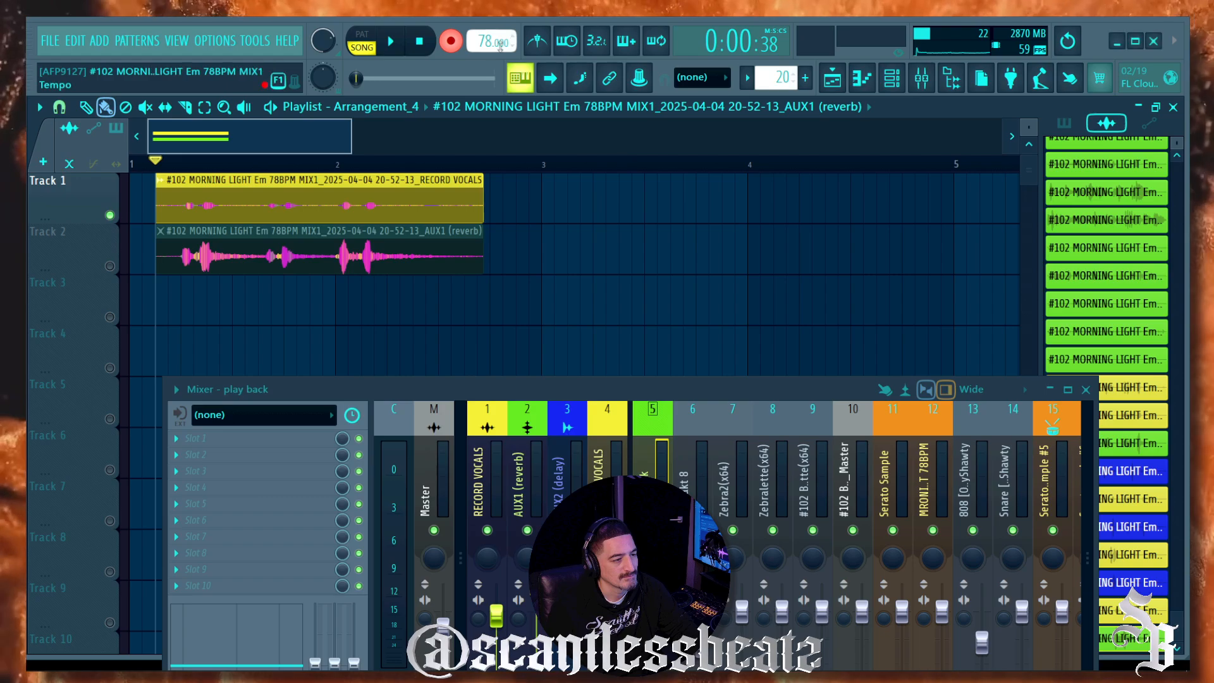
Step: Solo Track 2 and play the reverb clip through the Steinberg built-in ASIO Driver
{"action": "left_click", "coordinate": [110, 266]}
{"action": "left_click", "coordinate": [215, 41]}
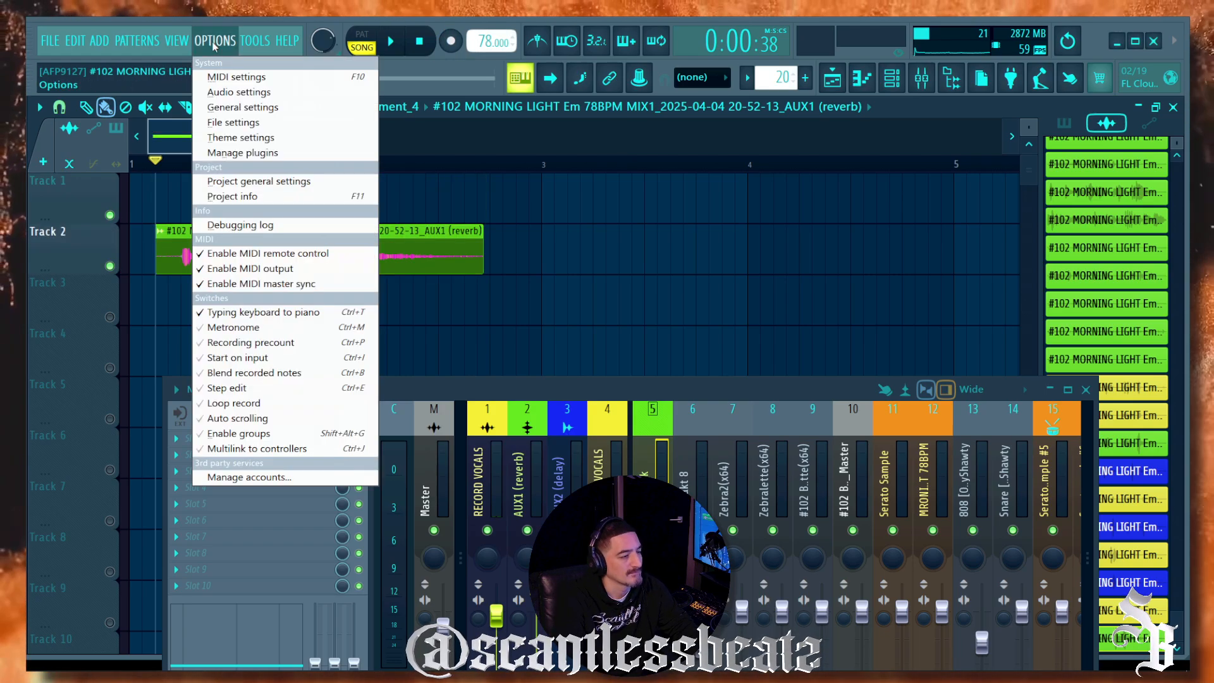
{"action": "left_click", "coordinate": [237, 93]}
{"action": "left_click", "coordinate": [363, 146]}
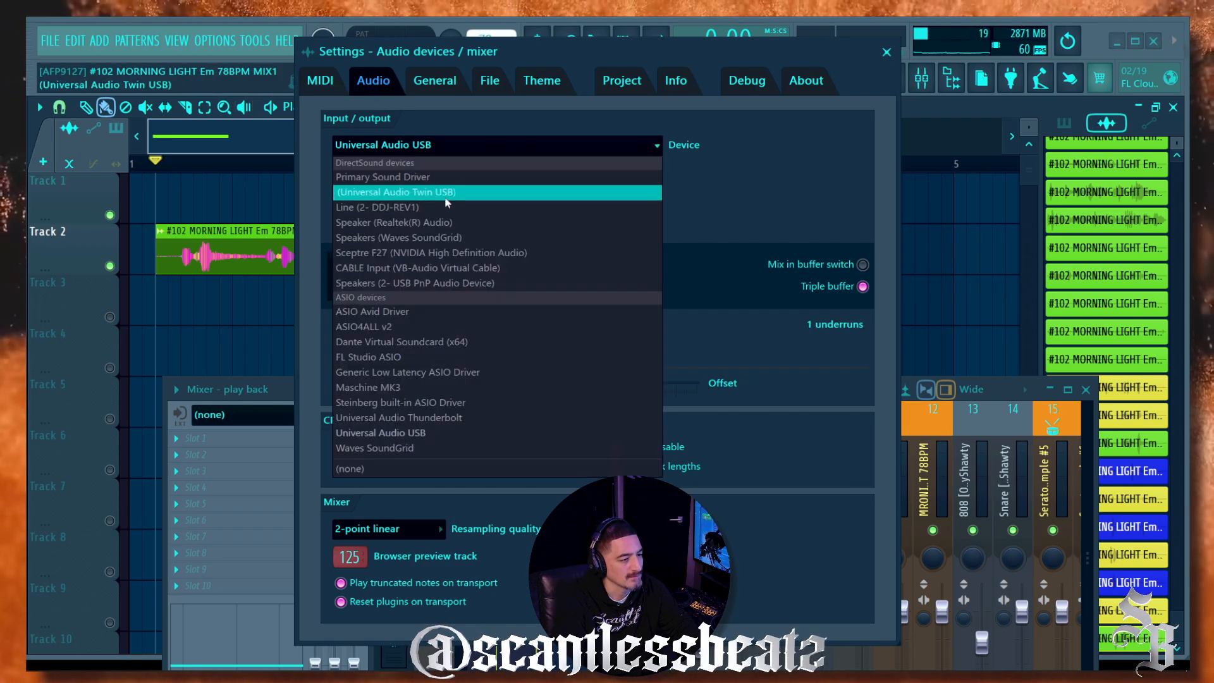
{"action": "left_click", "coordinate": [464, 402]}
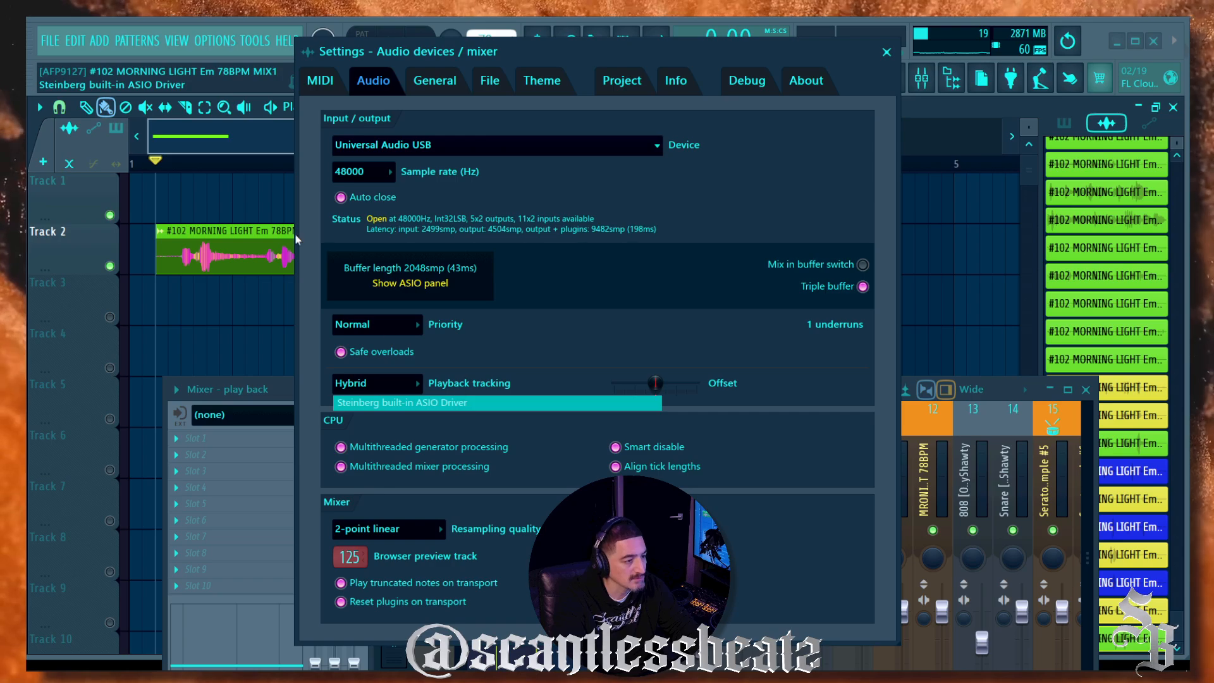
{"action": "left_click", "coordinate": [887, 52]}
{"action": "key", "text": "space"}
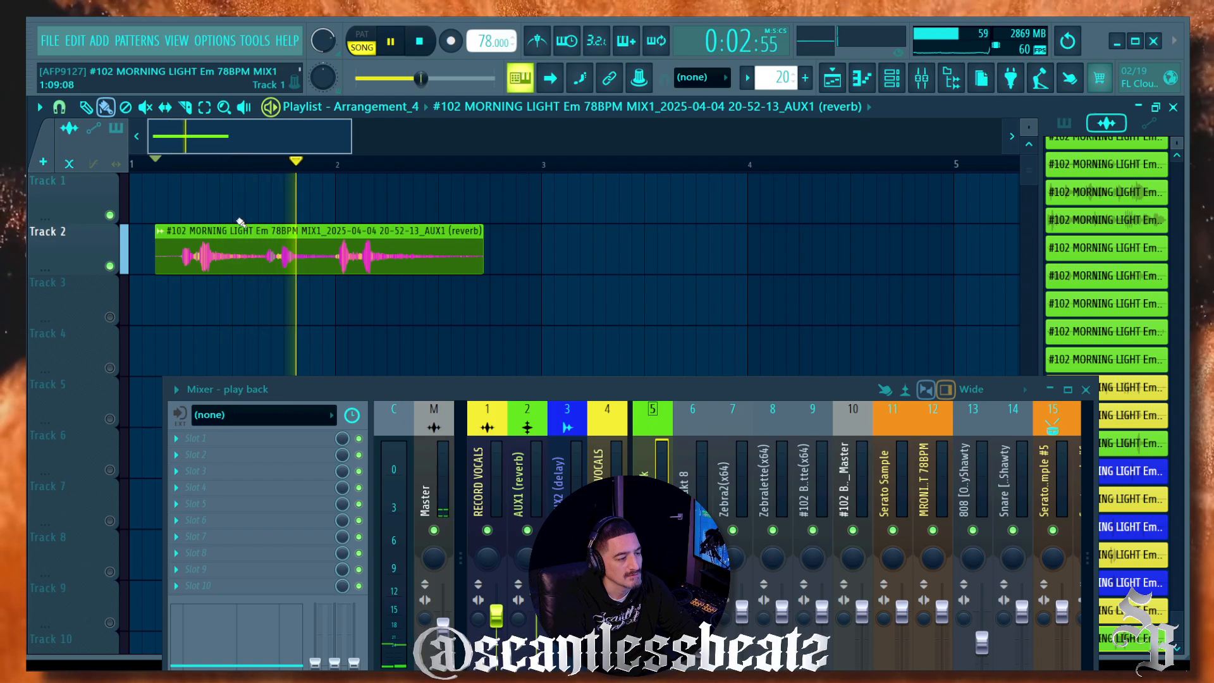
{"action": "key", "text": "space"}
Step: Delete the reverb clip and switch the audio device back to Universal Audio USB
{"action": "right_click", "coordinate": [222, 258]}
{"action": "left_click", "coordinate": [215, 40]}
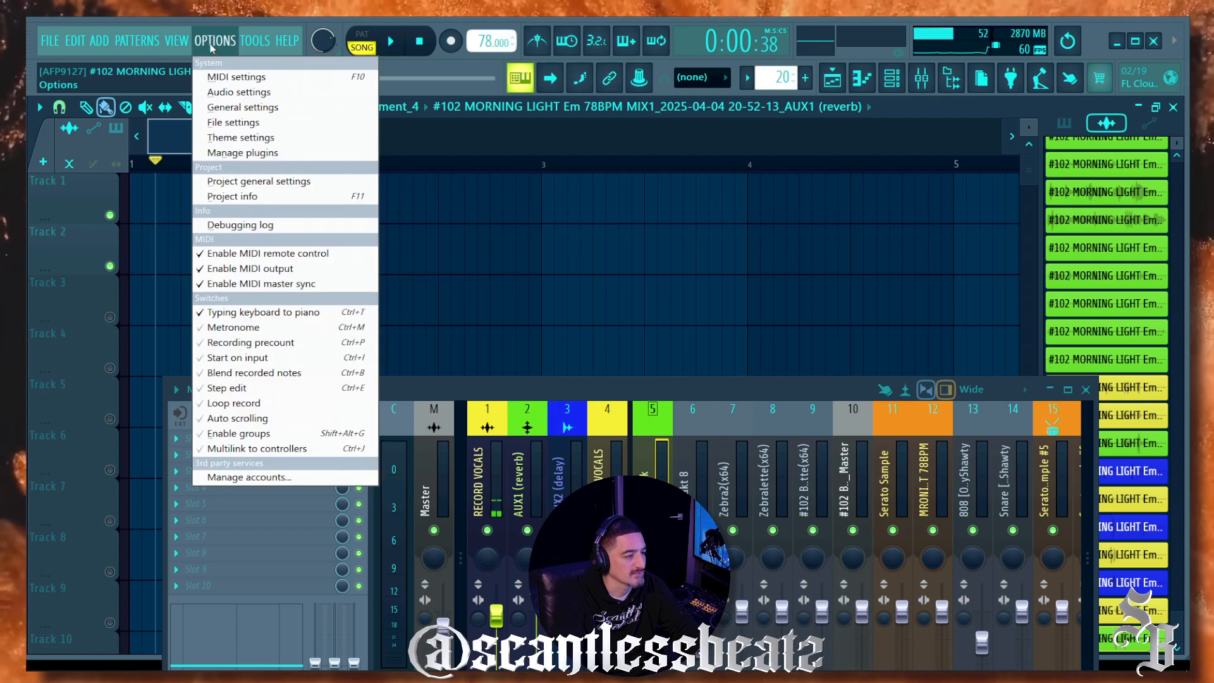
{"action": "left_click", "coordinate": [239, 92]}
{"action": "left_click", "coordinate": [442, 145]}
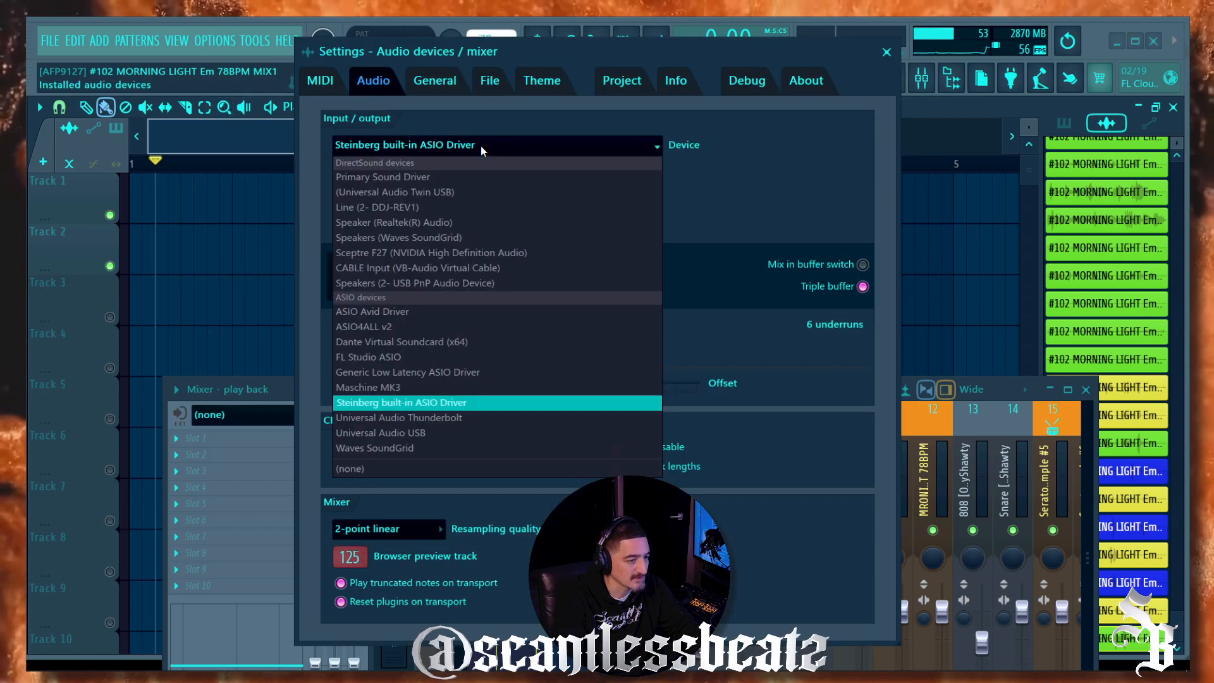
{"action": "left_click", "coordinate": [362, 433]}
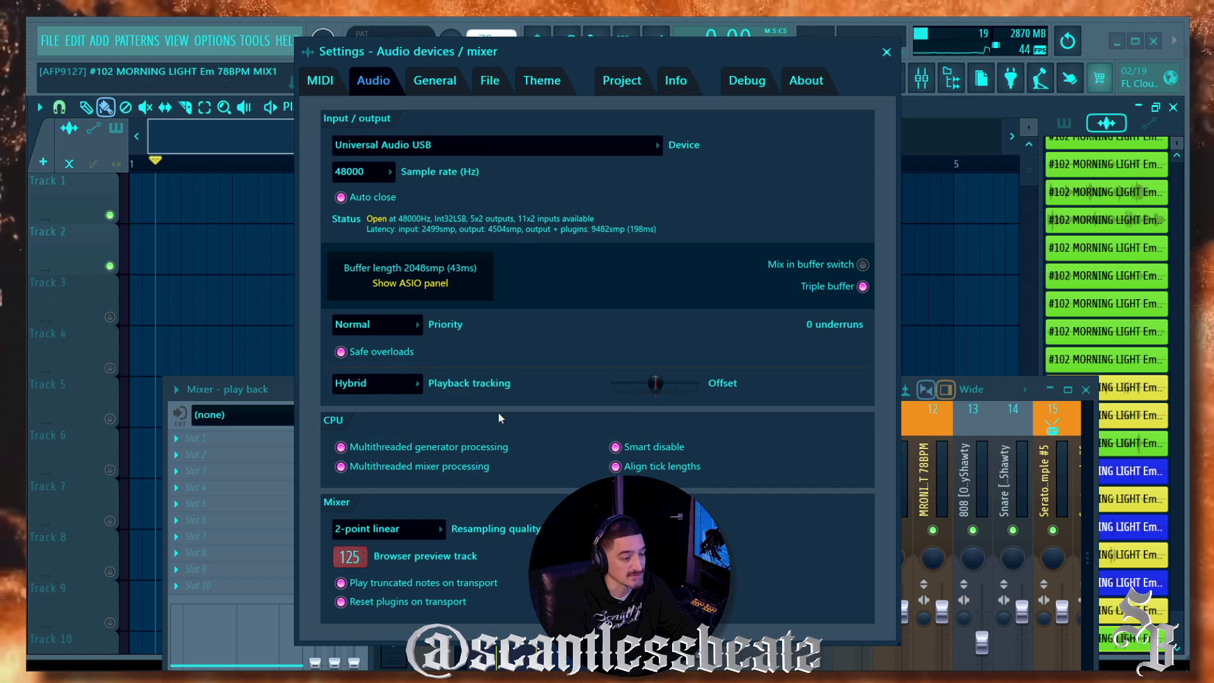
{"action": "left_click", "coordinate": [886, 52]}
{"action": "left_click_drag", "start_coordinate": [486, 392], "coordinate": [515, 196]}
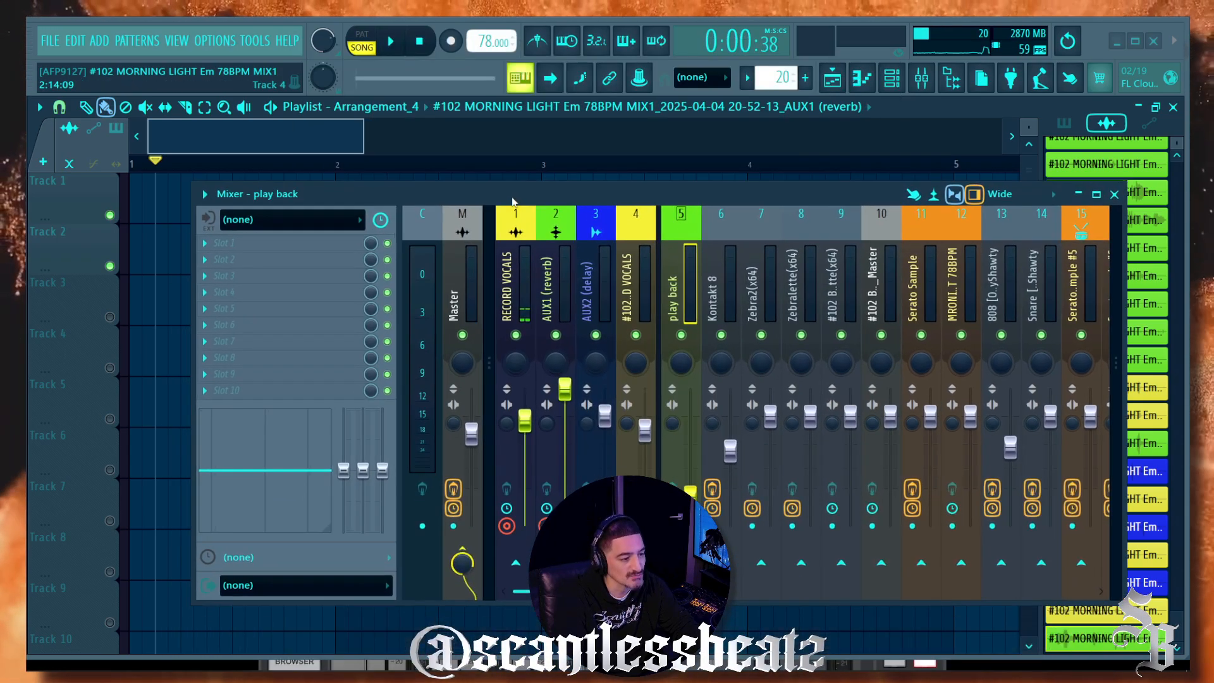
Step: Disarm RECORD VOCALS and AUX1 (reverb), then arm only RECORD VOCALS for recording
{"action": "left_click", "coordinate": [547, 286]}
{"action": "left_click", "coordinate": [506, 288]}
{"action": "left_click", "coordinate": [507, 525]}
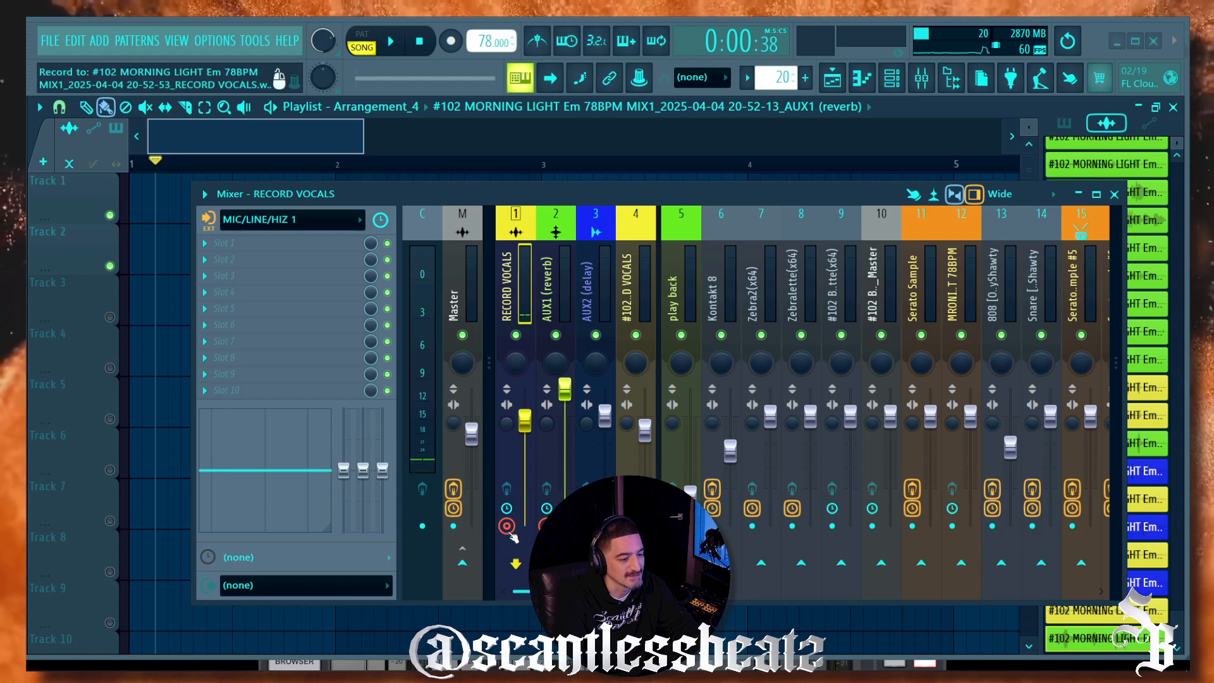
{"action": "left_click", "coordinate": [547, 525]}
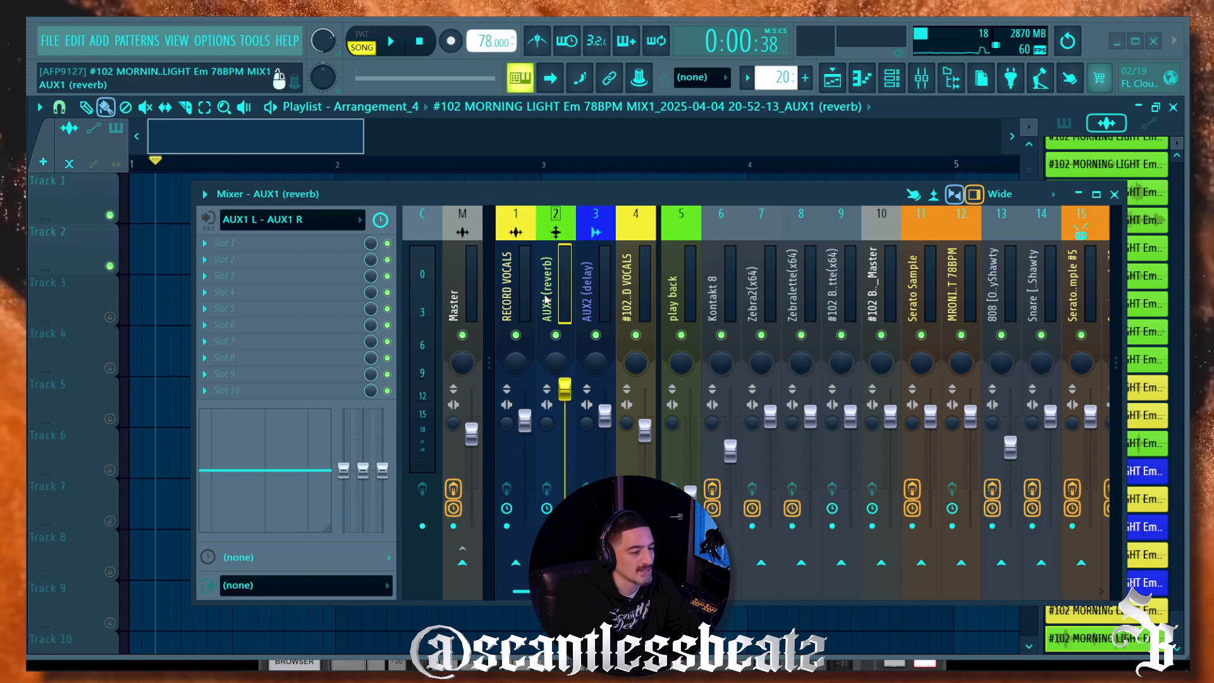
{"action": "left_click", "coordinate": [525, 292]}
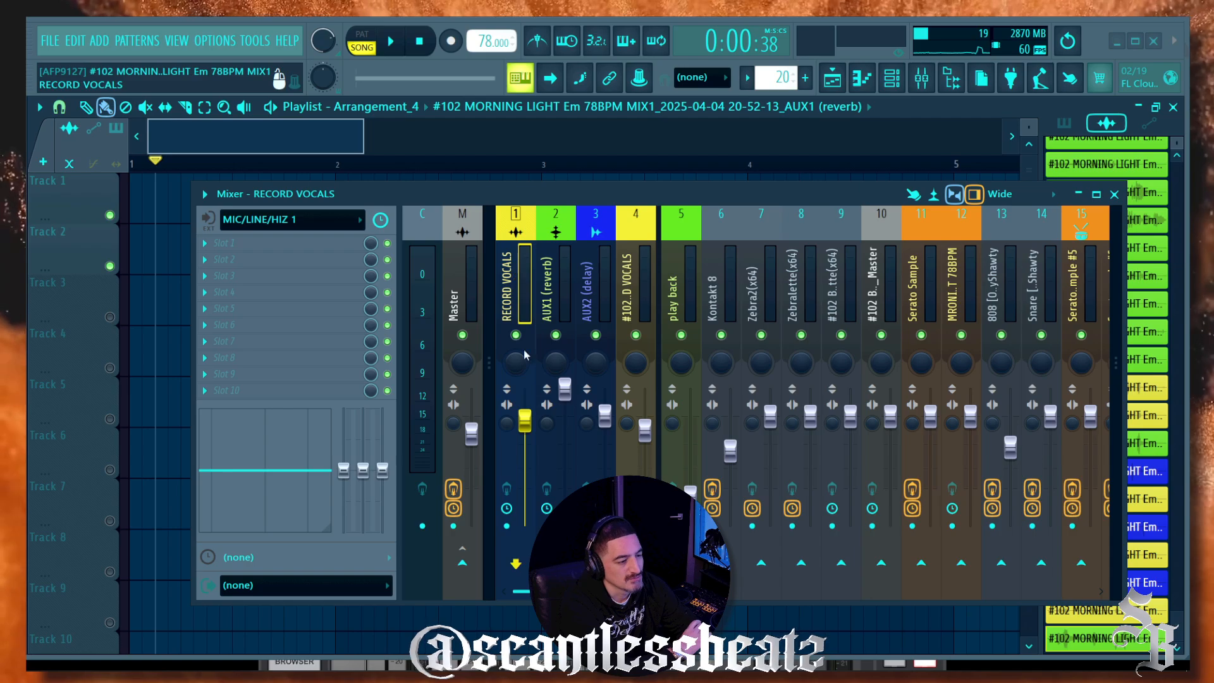
{"action": "left_click", "coordinate": [507, 526]}
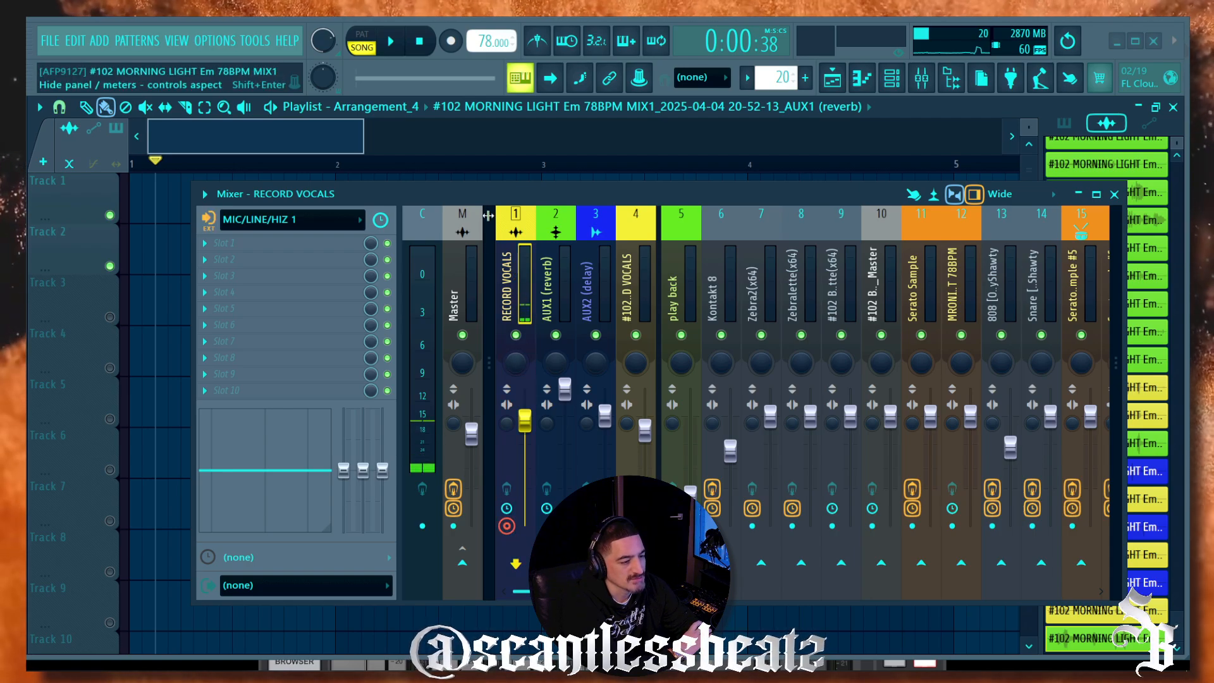
{"action": "left_click_drag", "start_coordinate": [490, 210], "coordinate": [523, 237]}
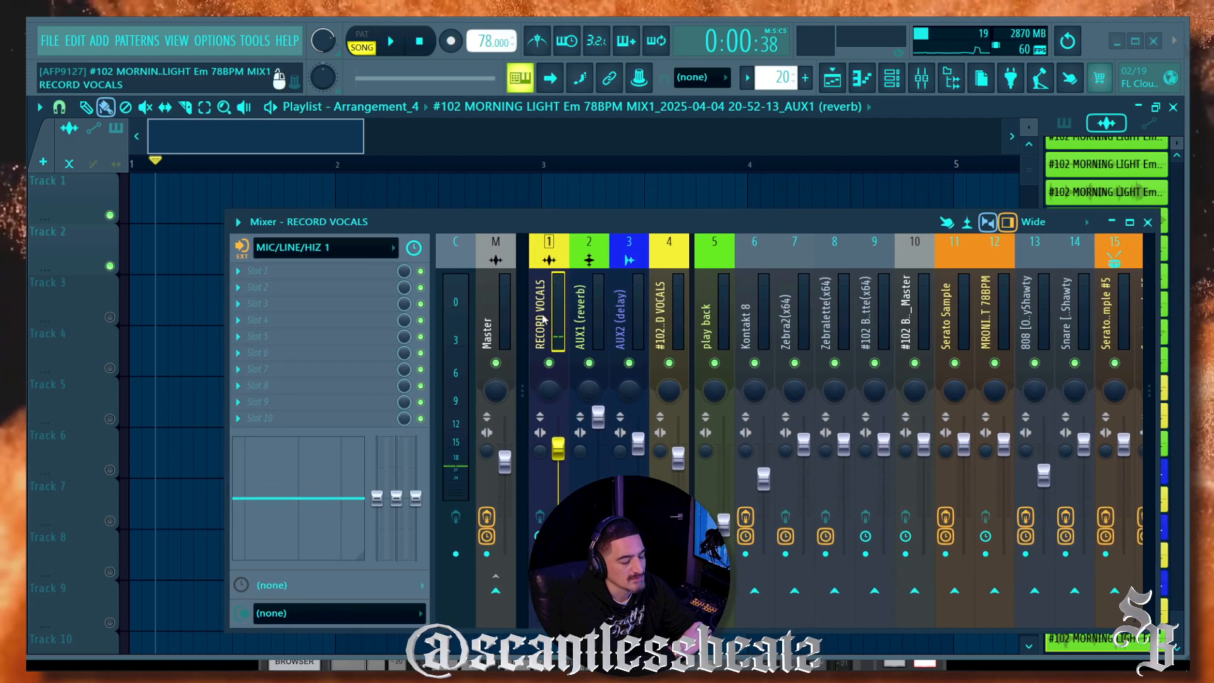
Step: Load ValhallaVintageVerb_x64 into Slot 1 of the RECORD VOCALS mixer track
{"action": "left_click", "coordinate": [352, 272]}
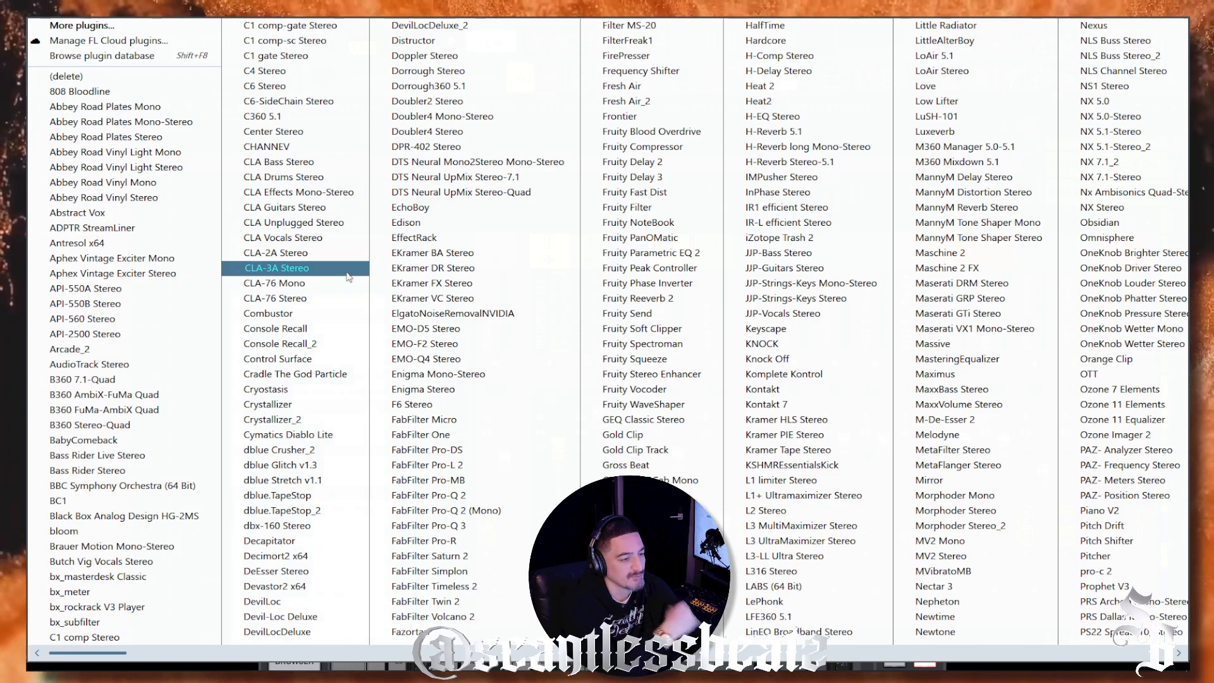
{"action": "scroll", "coordinate": [378, 481], "scroll_direction": "down", "scroll_amount": 4}
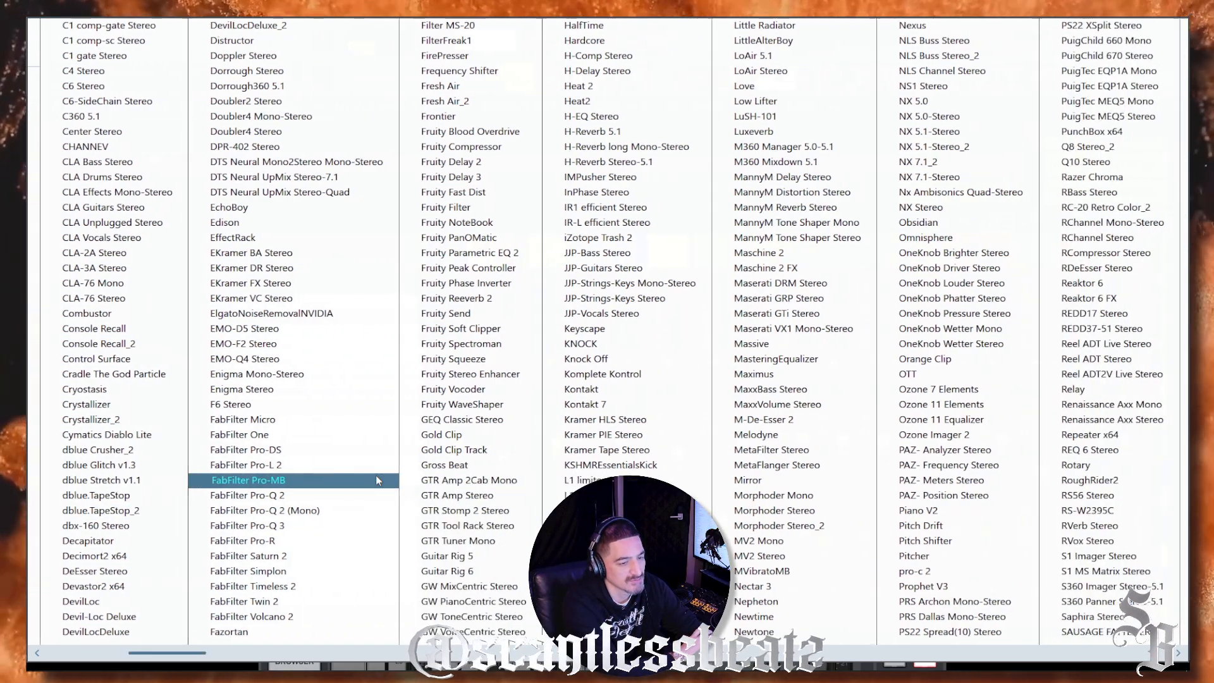
{"action": "scroll", "coordinate": [382, 422], "scroll_direction": "down", "scroll_amount": 2}
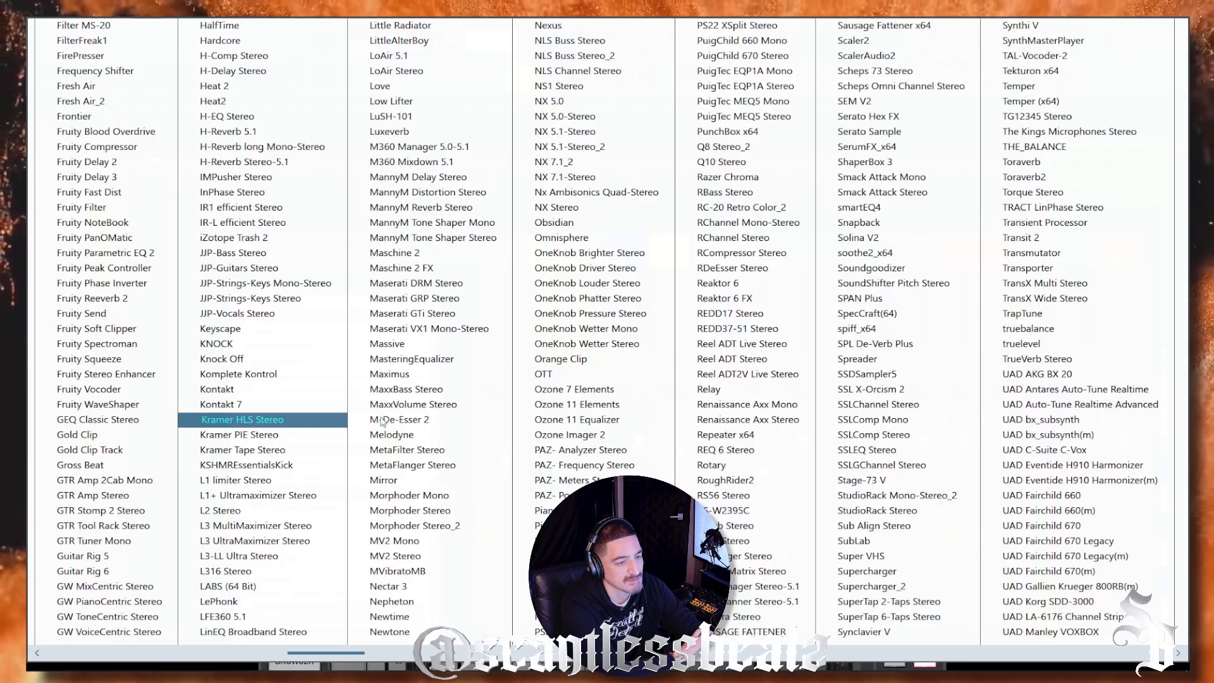
{"action": "scroll", "coordinate": [382, 422], "scroll_direction": "down", "scroll_amount": 12}
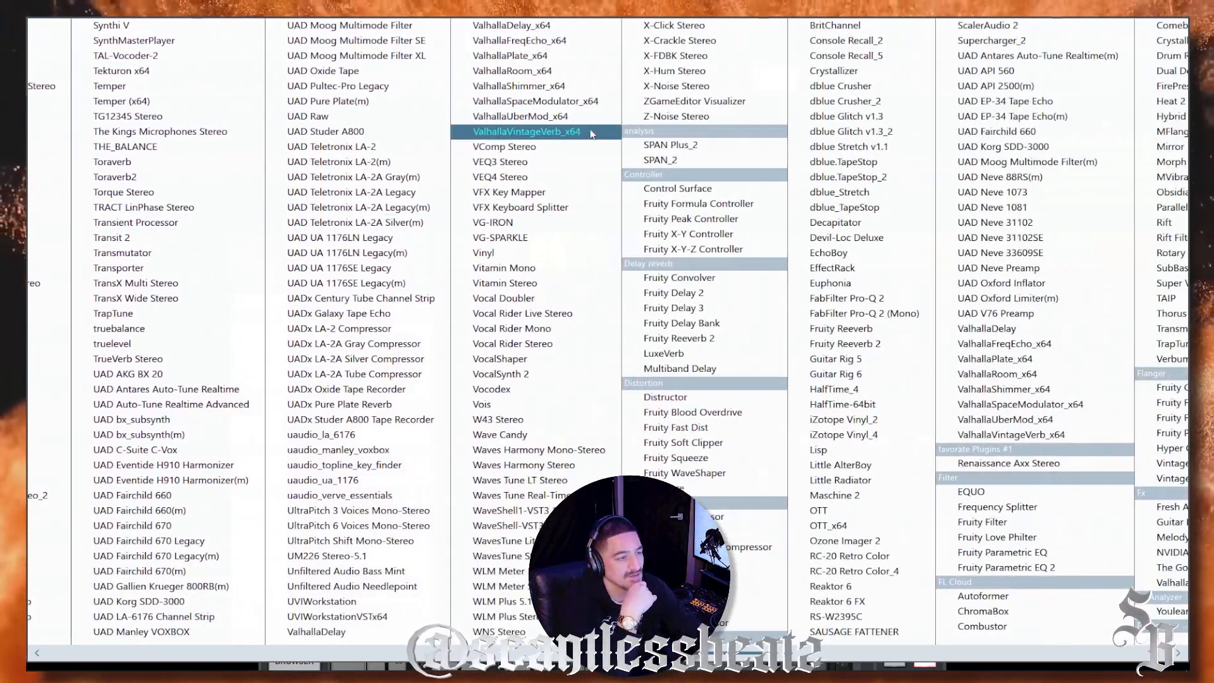
{"action": "left_click", "coordinate": [582, 133]}
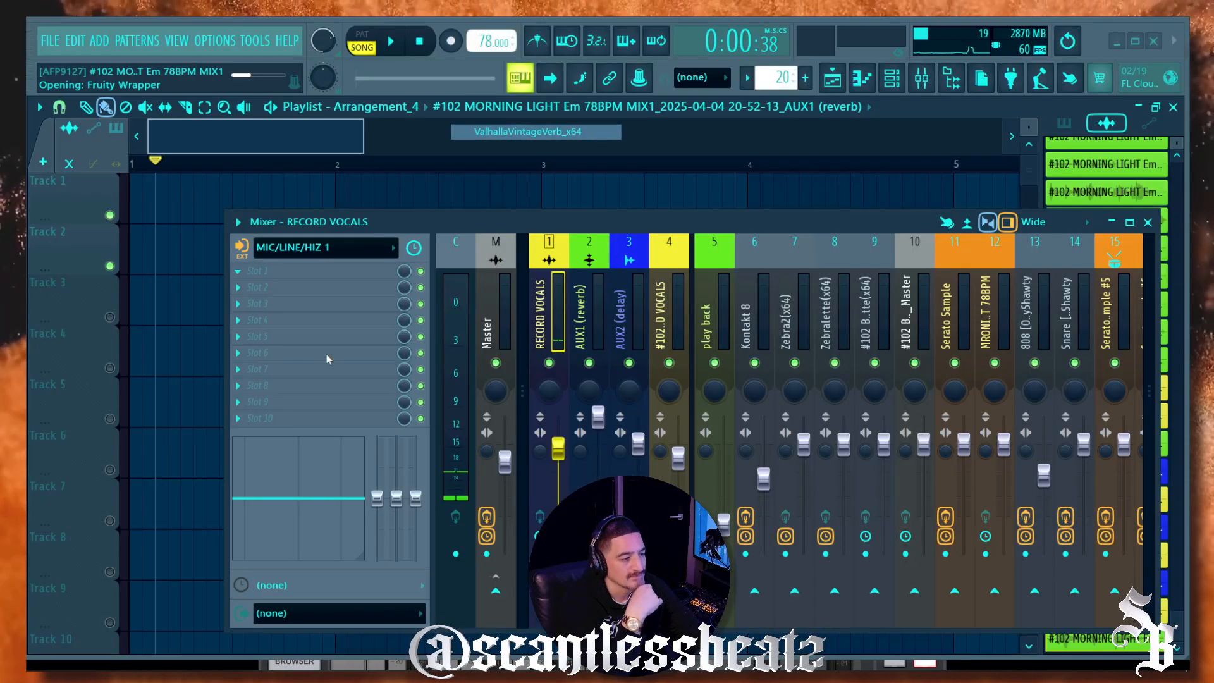
{"action": "left_click_drag", "start_coordinate": [702, 222], "coordinate": [816, 163]}
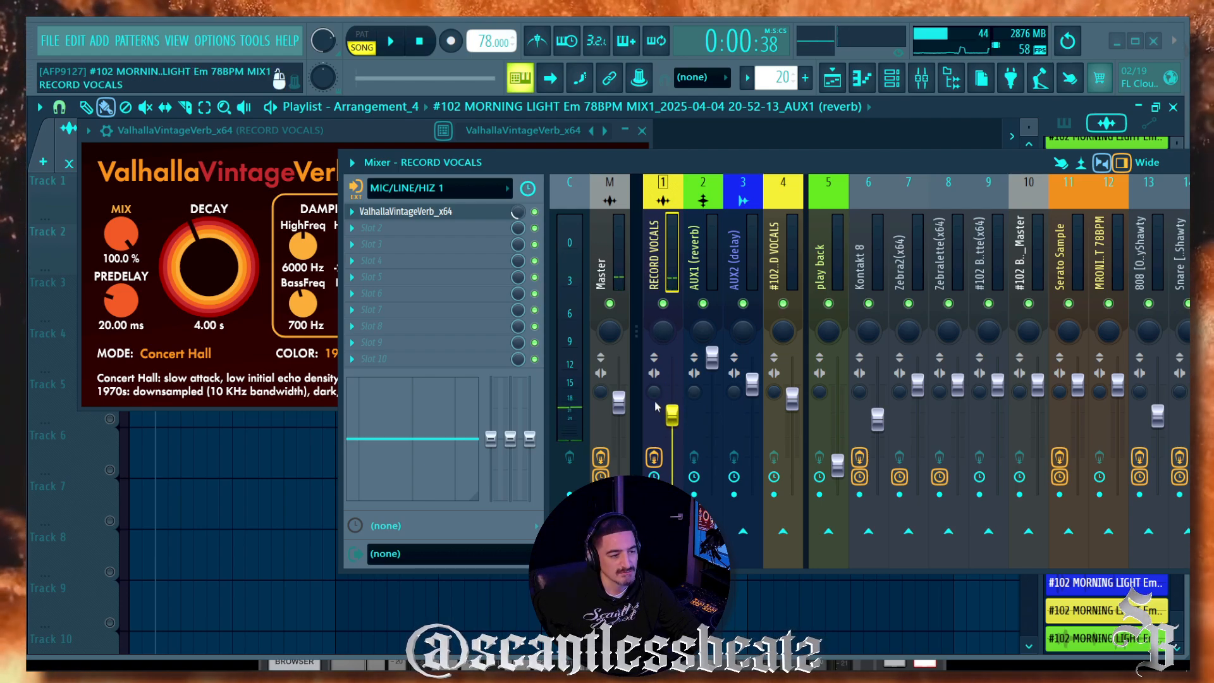
{"action": "left_click_drag", "start_coordinate": [561, 158], "coordinate": [552, 176]}
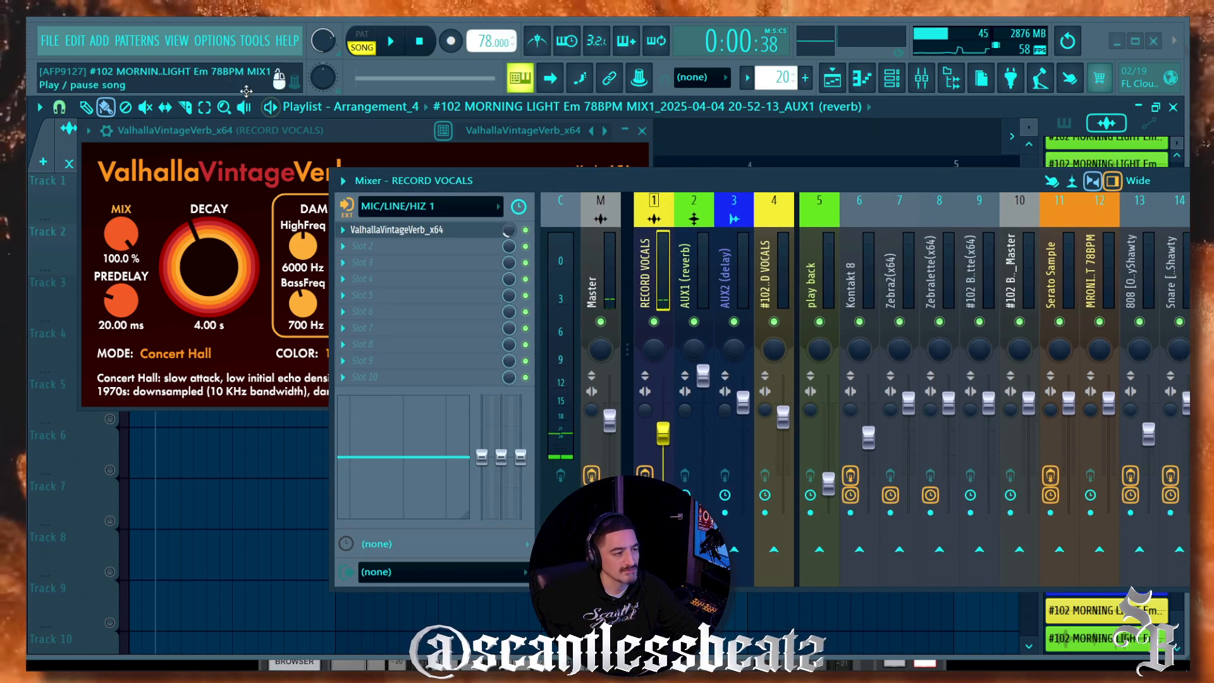
Step: Choose Steinberg built-in ASIO Driver as the audio device in Audio settings
{"action": "left_click", "coordinate": [223, 42]}
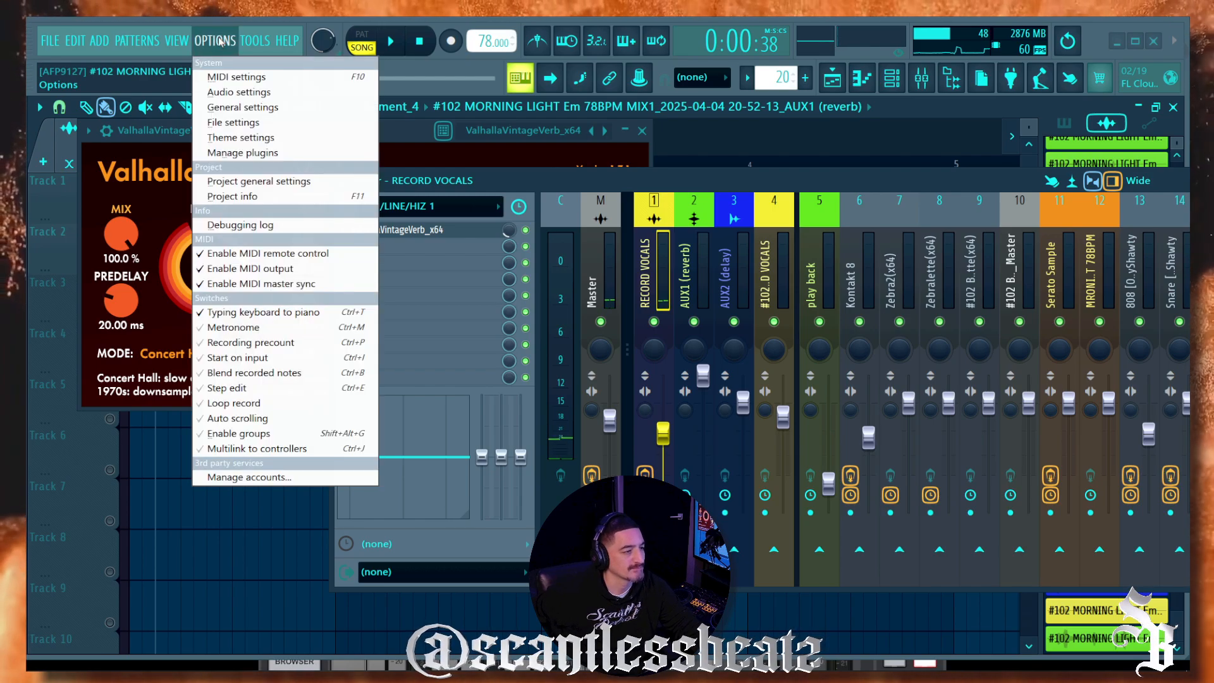
{"action": "left_click", "coordinate": [240, 92]}
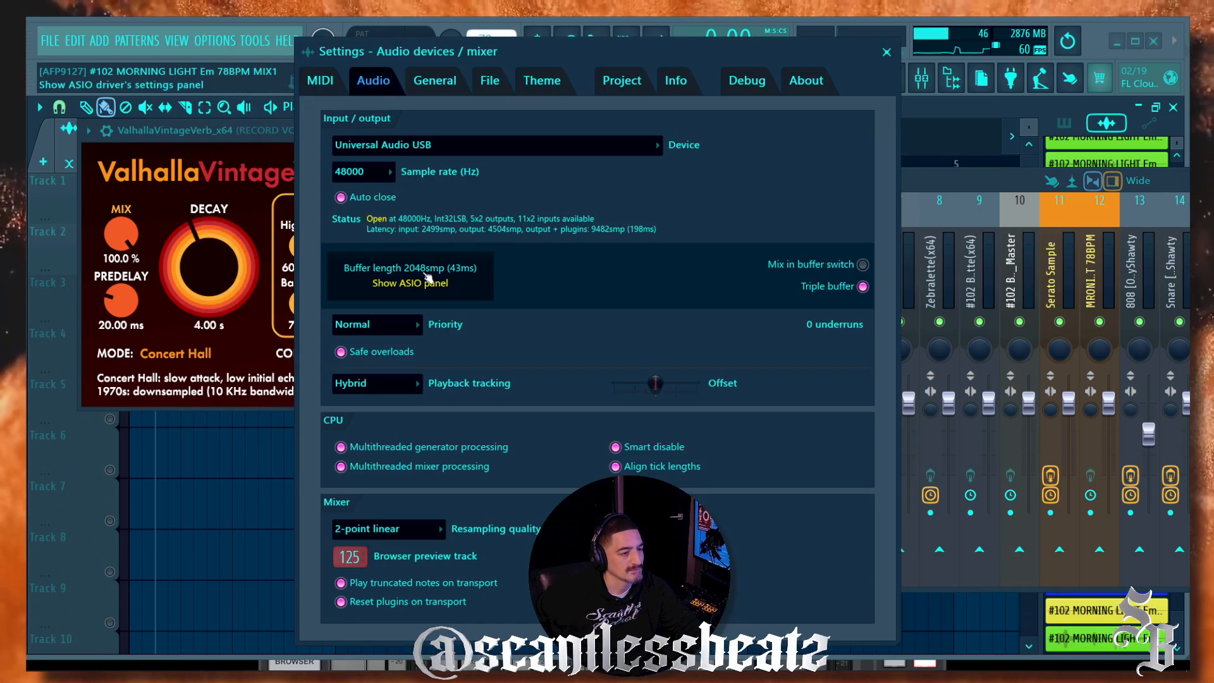
{"action": "left_click", "coordinate": [511, 146]}
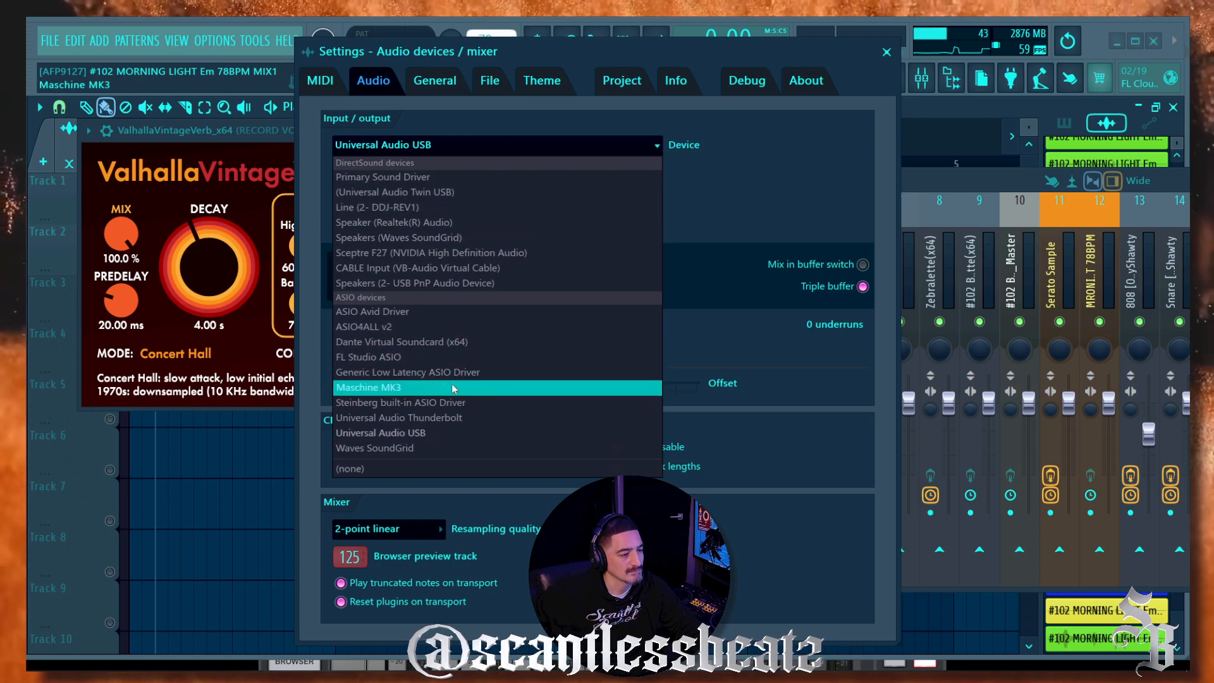
{"action": "left_click", "coordinate": [458, 403]}
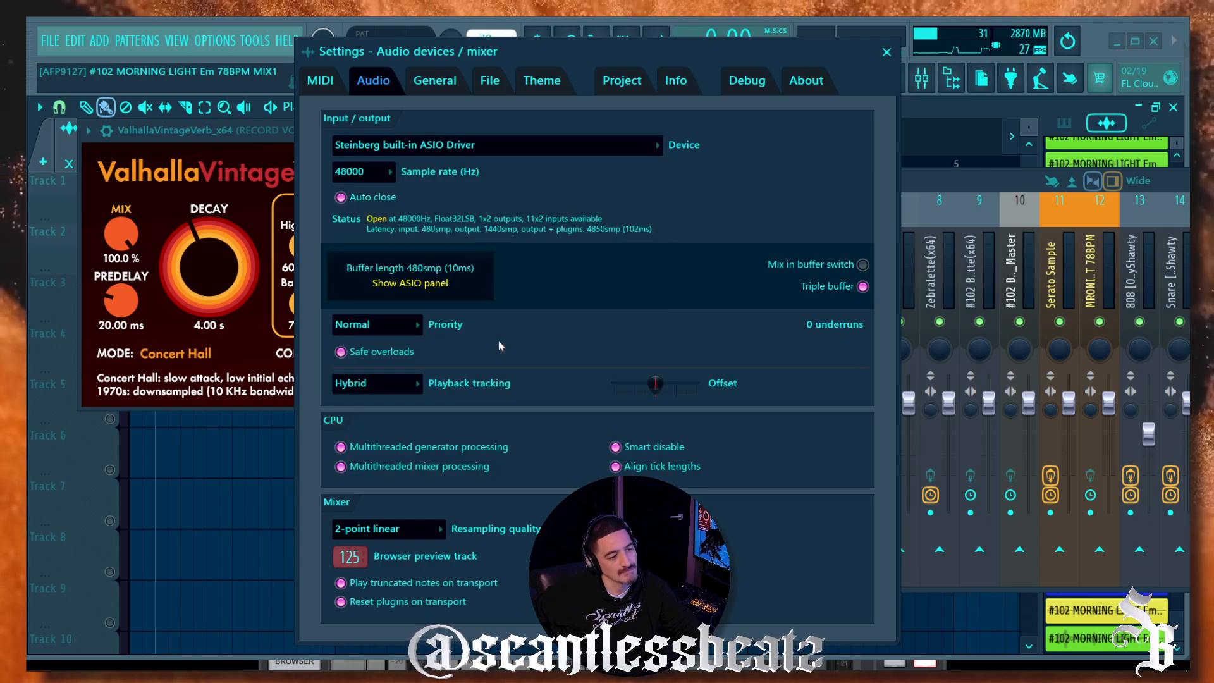
{"action": "left_click", "coordinate": [896, 55]}
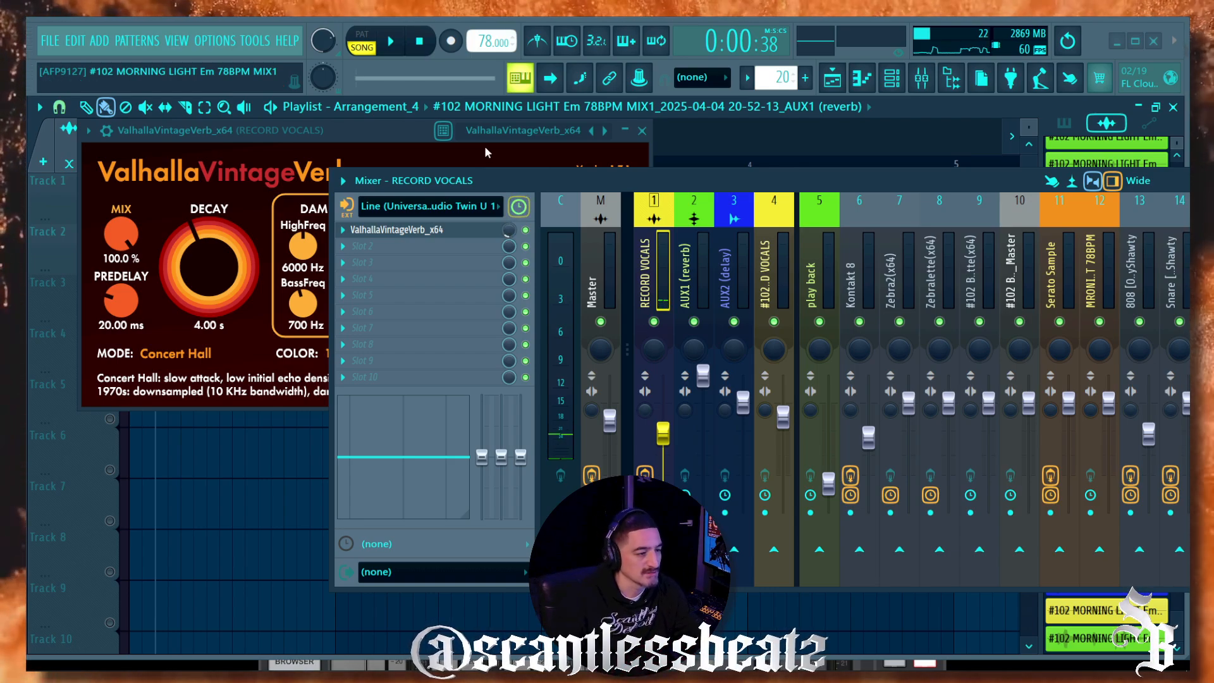
Step: Close the ValhallaVintageVerb window and record a vocal take onto Track 1
{"action": "left_click", "coordinate": [642, 131]}
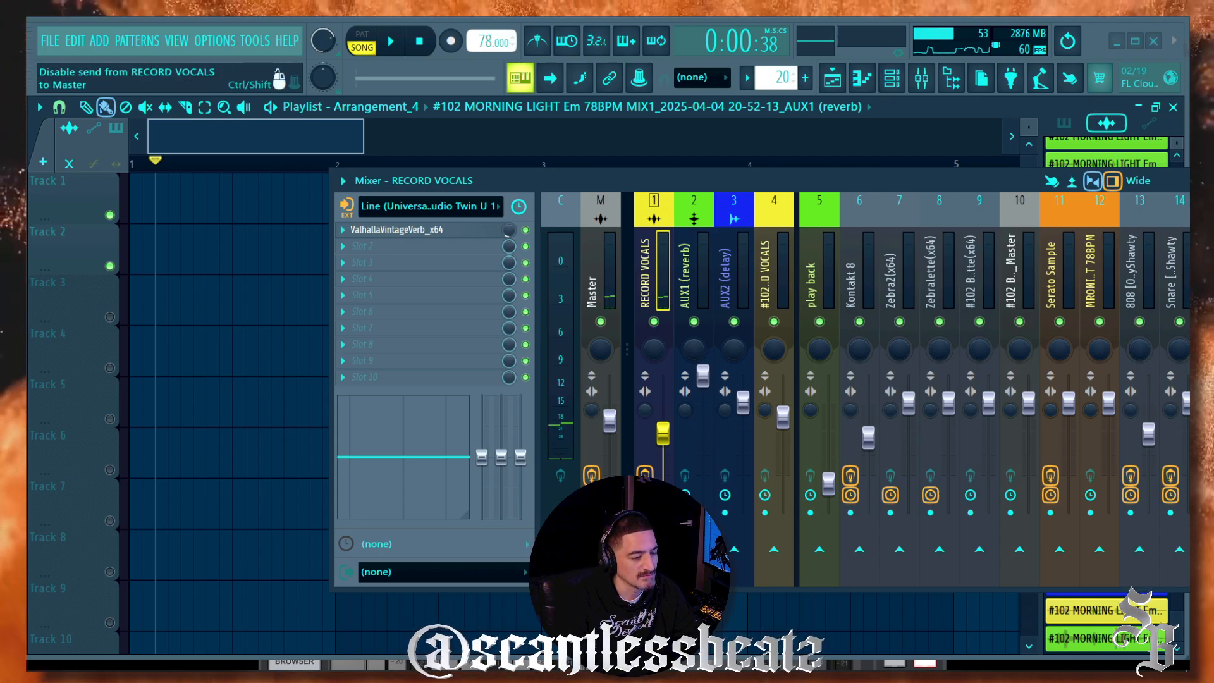
{"action": "left_click_drag", "start_coordinate": [530, 183], "coordinate": [395, 208]}
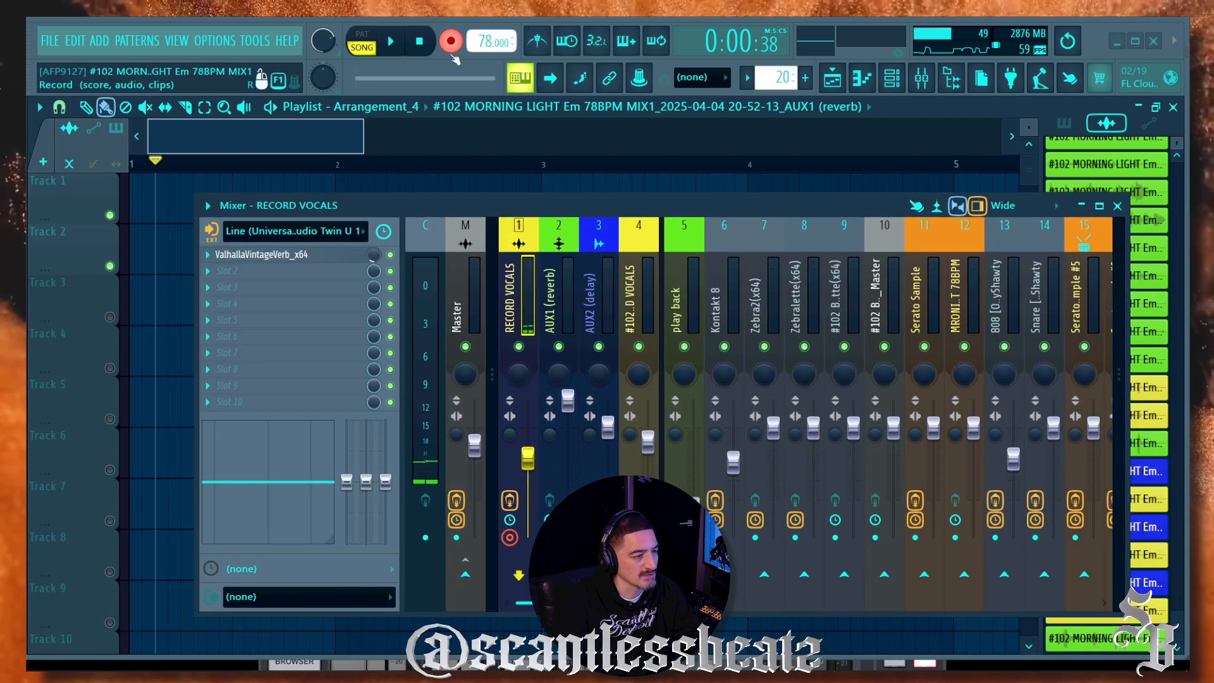
{"action": "left_click_drag", "start_coordinate": [381, 201], "coordinate": [362, 275]}
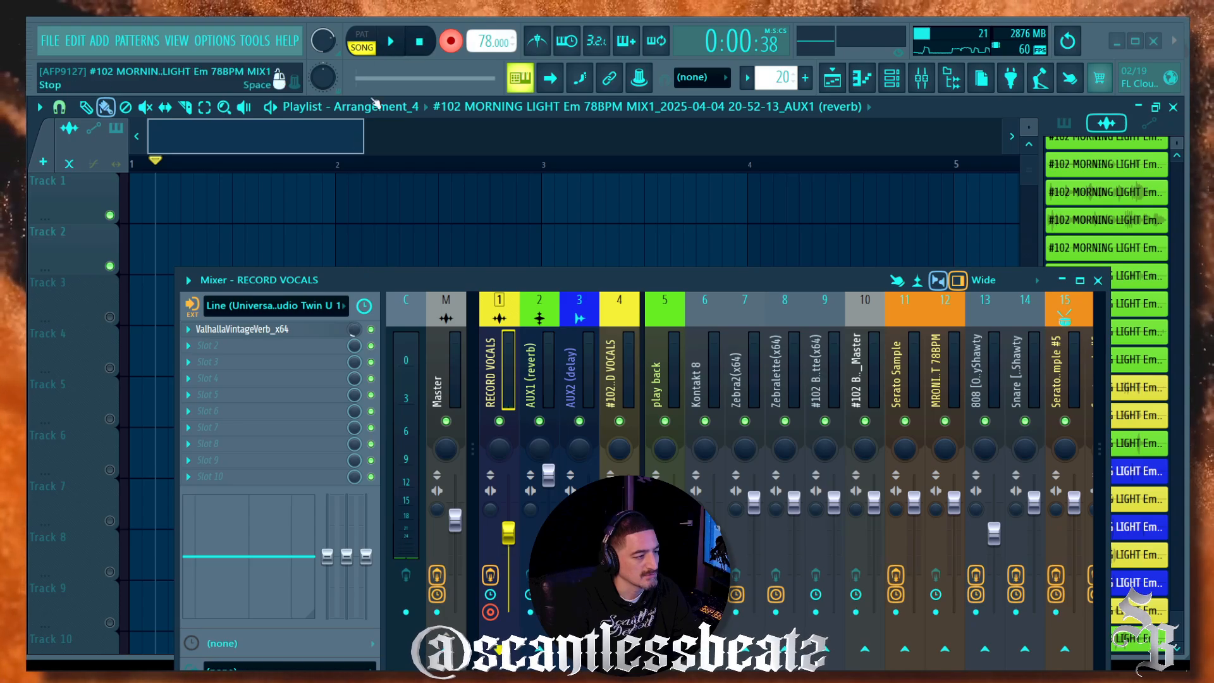
{"action": "key", "text": "space"}
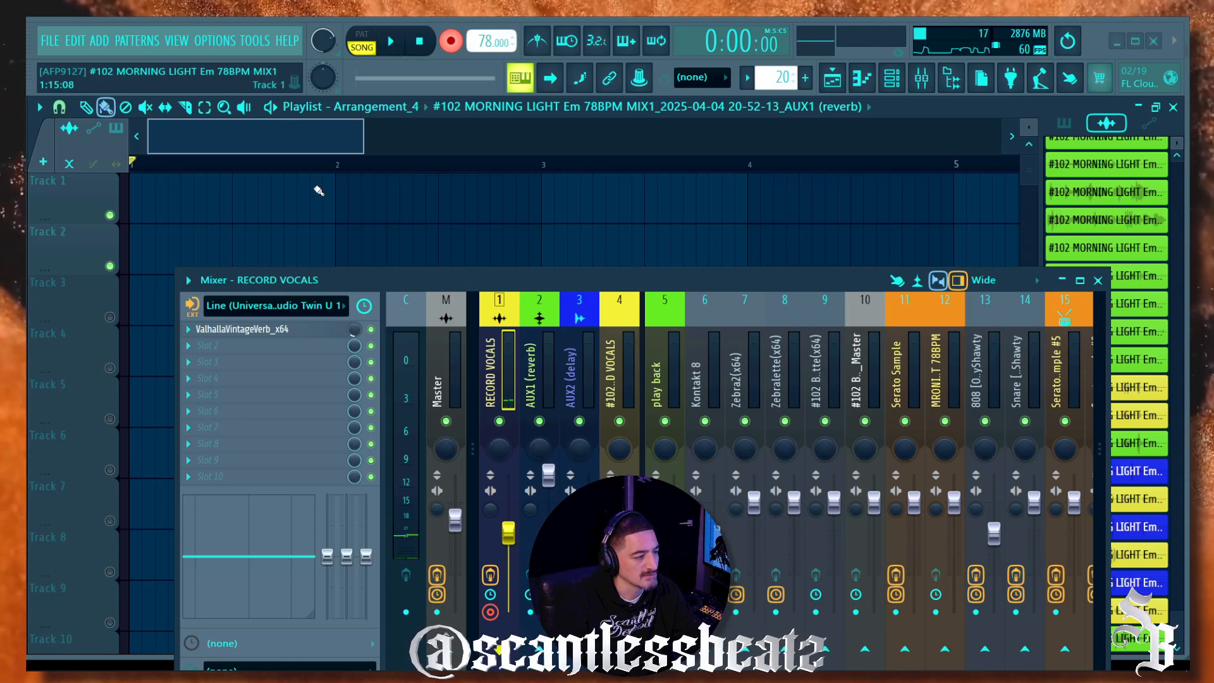
{"action": "key", "text": "space"}
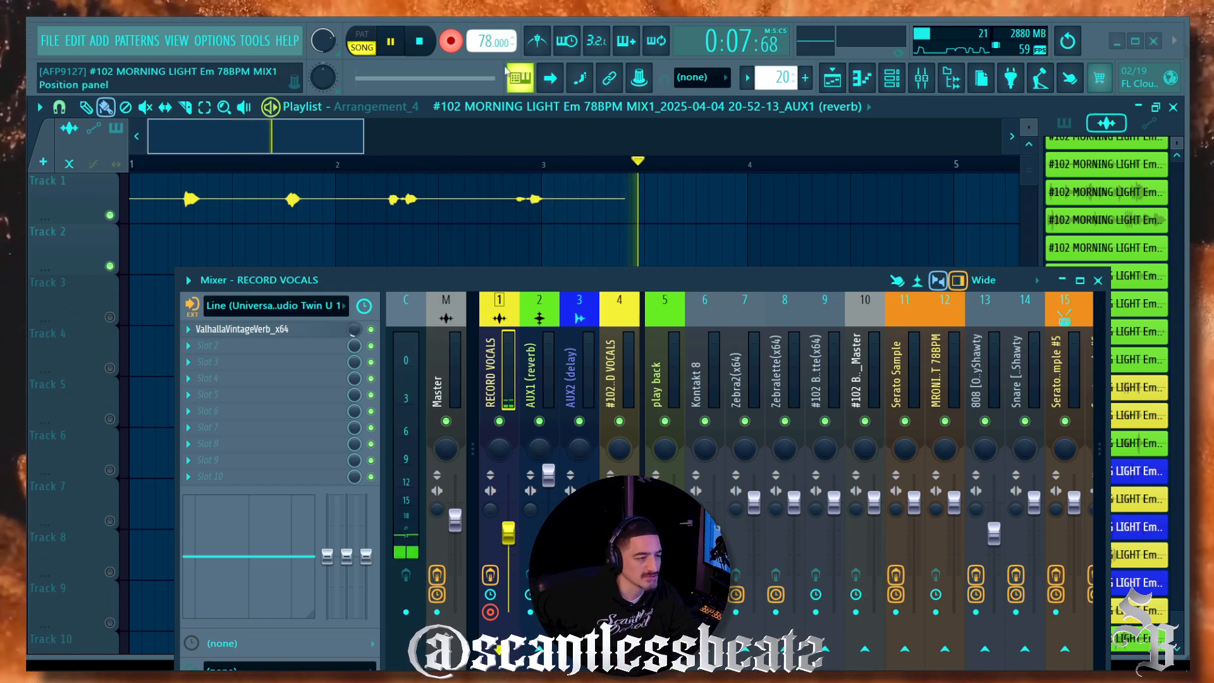
{"action": "left_click", "coordinate": [421, 42]}
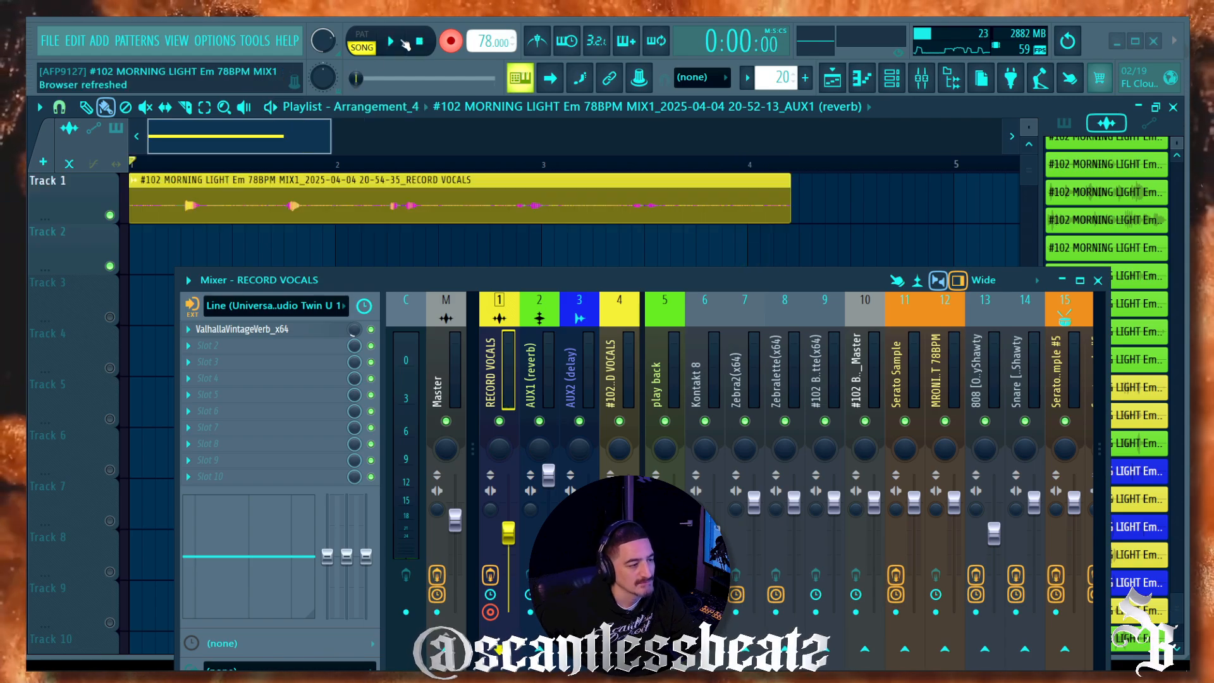
Step: Route the recorded vocal clip from mixer track 4 to track 5
{"action": "double_click", "coordinate": [290, 204]}
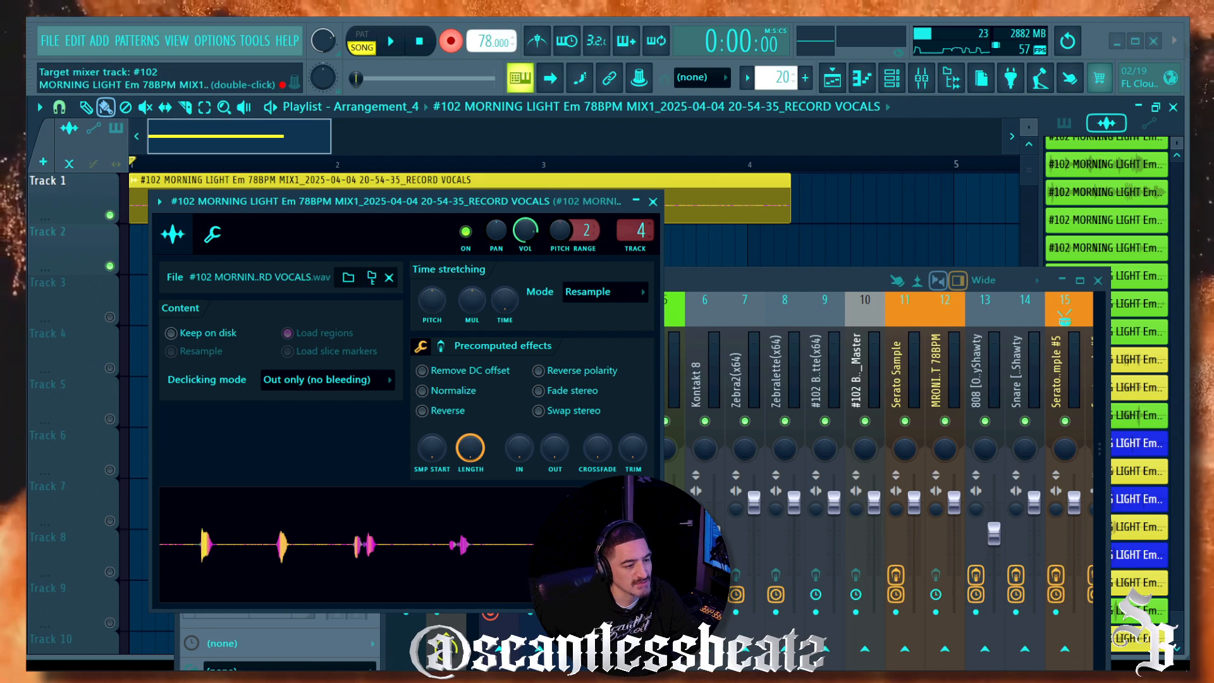
{"action": "left_click_drag", "start_coordinate": [637, 232], "coordinate": [637, 224]}
{"action": "left_click", "coordinate": [654, 201]}
Step: Turn off record mode, play back the vocal take, then stop
{"action": "left_click", "coordinate": [451, 42]}
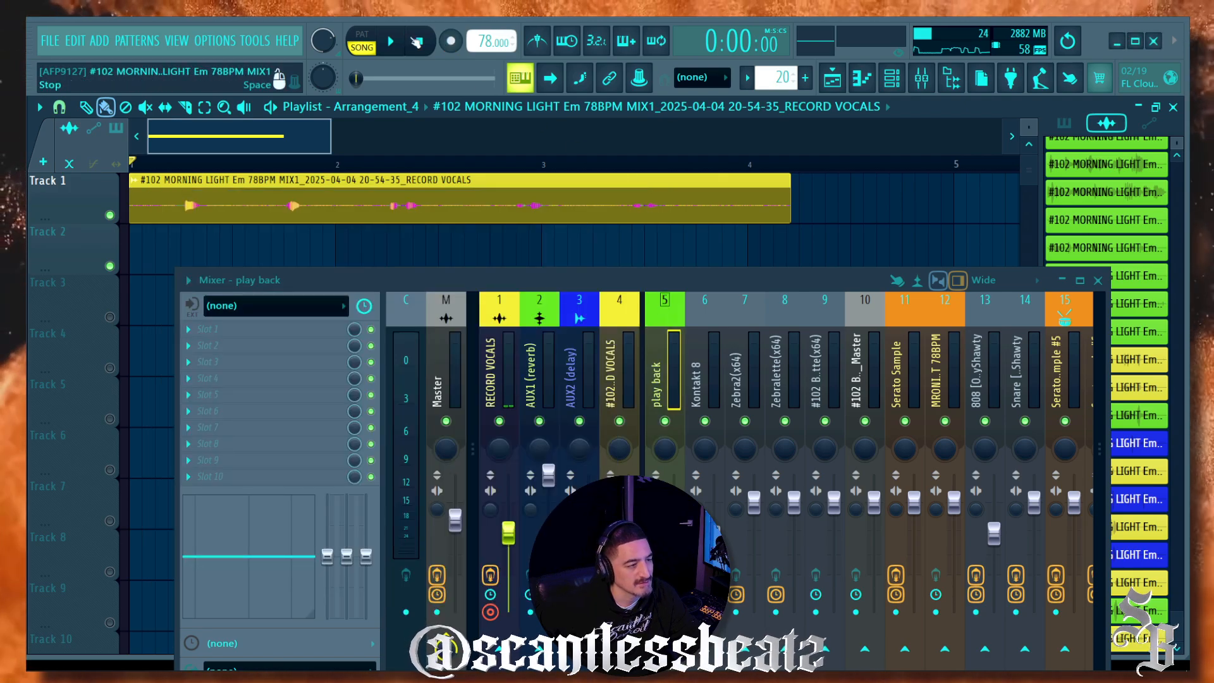
{"action": "key", "text": "space"}
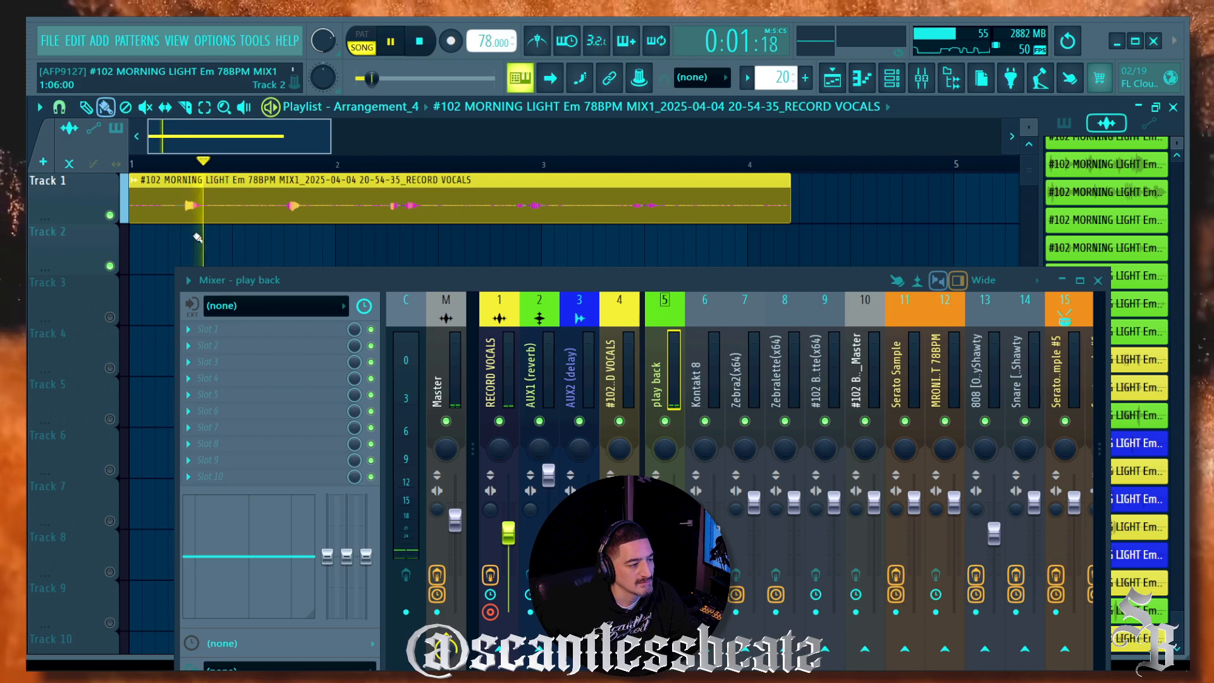
{"action": "left_click", "coordinate": [502, 358]}
{"action": "left_click", "coordinate": [421, 42]}
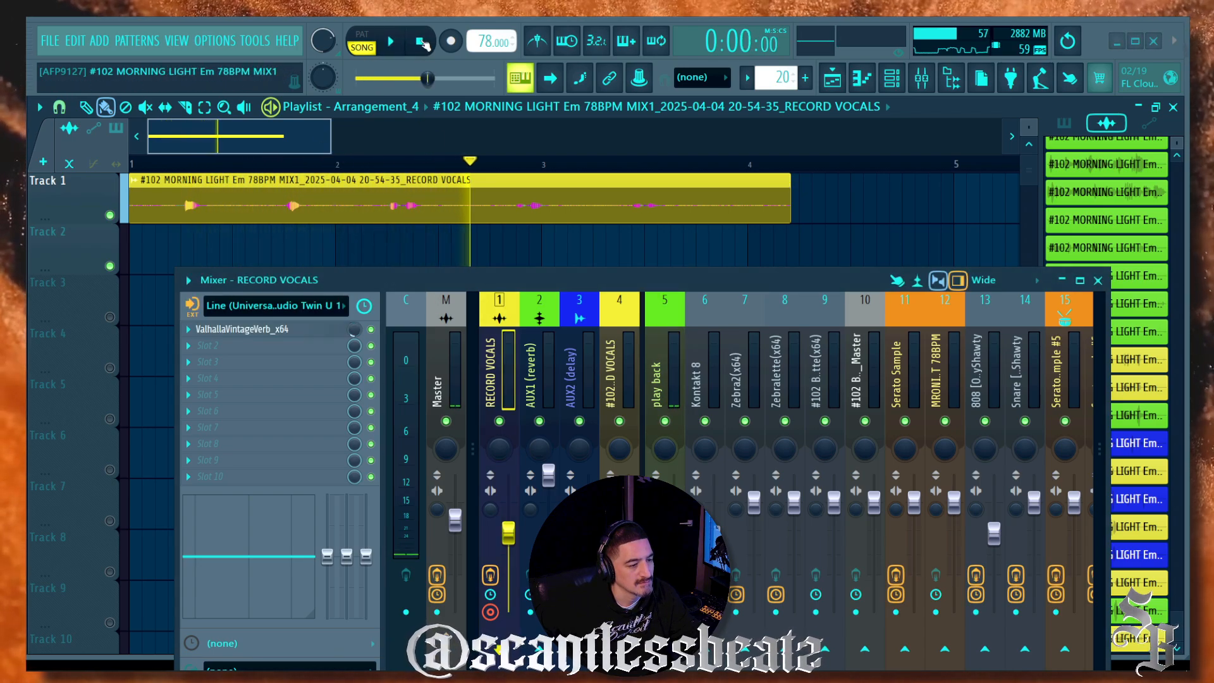
{"action": "left_click_drag", "start_coordinate": [492, 280], "coordinate": [536, 156]}
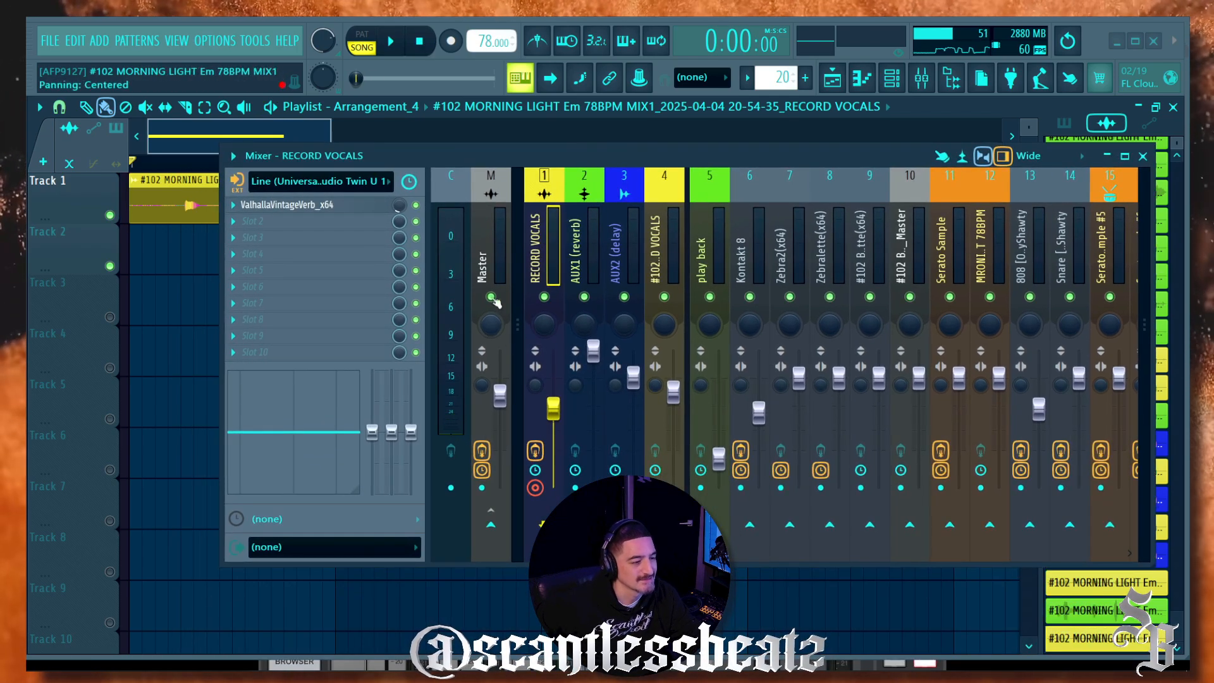
Step: Set RECORD VOCALS to External and mixer input and delete the recorded clip
{"action": "left_click", "coordinate": [240, 184]}
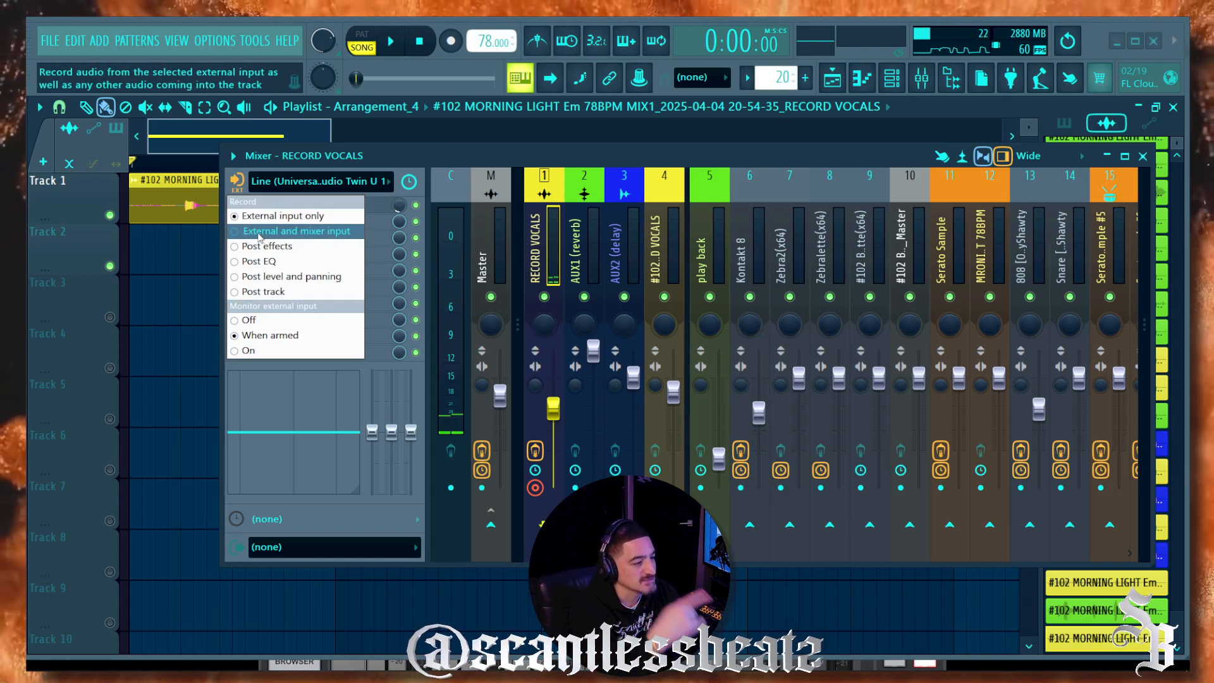
{"action": "left_click", "coordinate": [237, 231]}
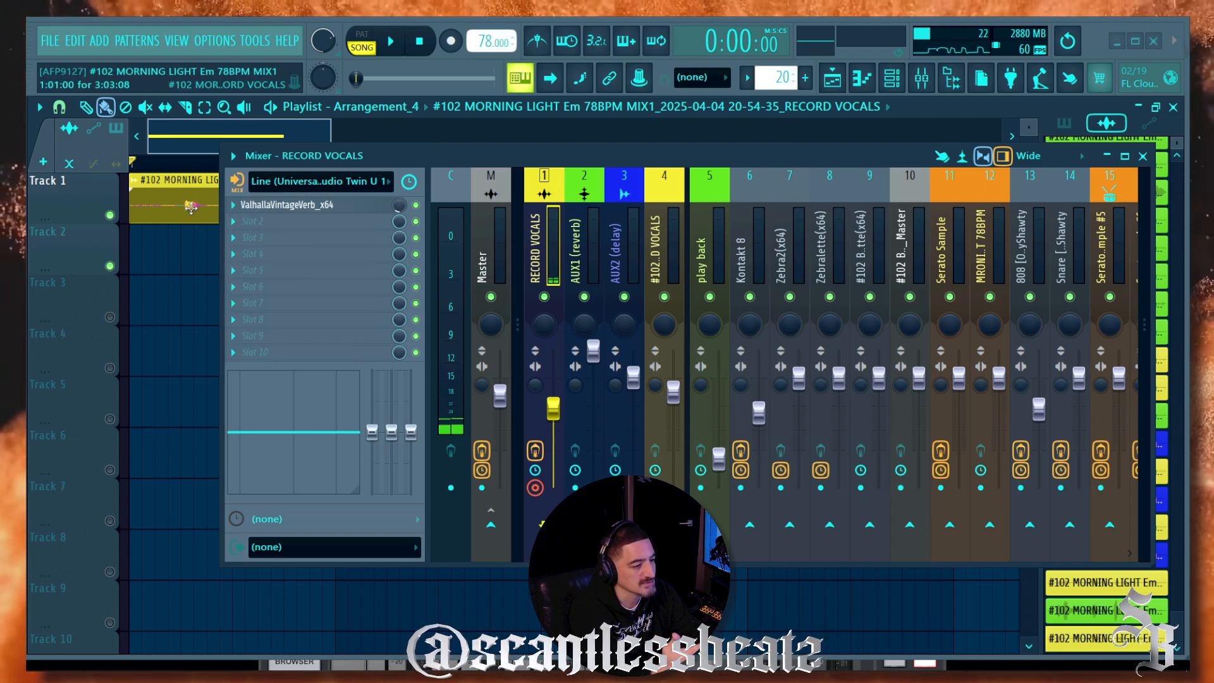
{"action": "right_click", "coordinate": [191, 207]}
Step: Review the monitoring options and enable the RECORD VOCALS send to Master
{"action": "left_click", "coordinate": [237, 189]}
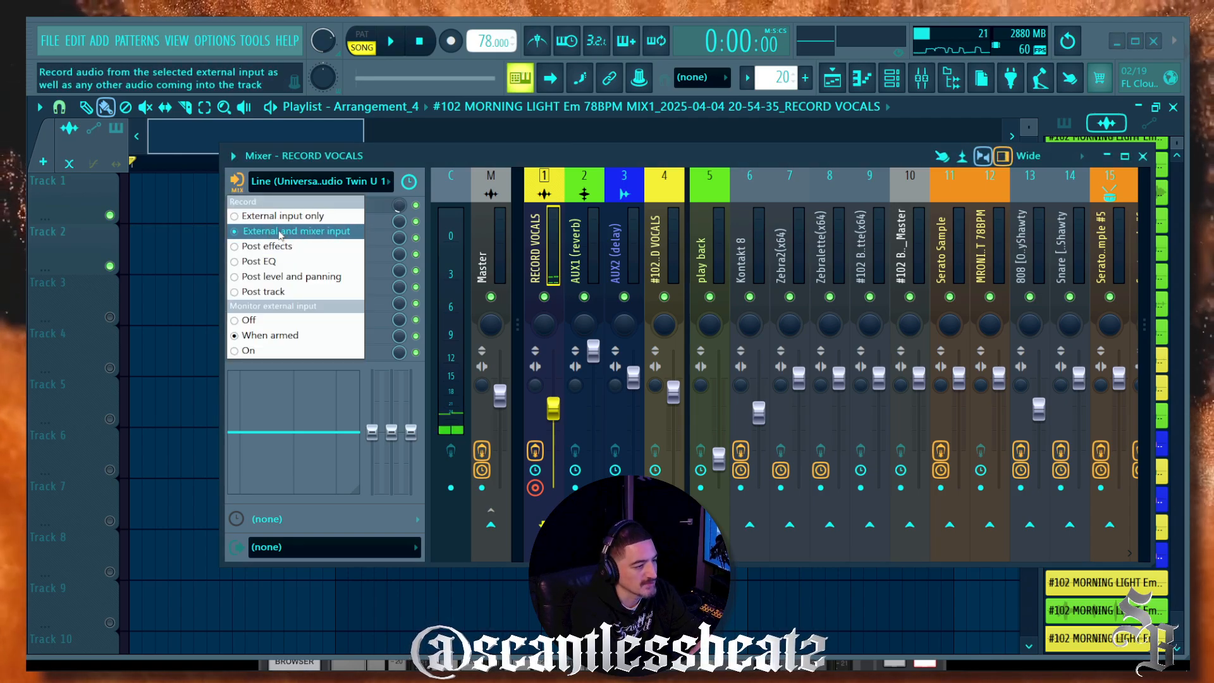
{"action": "left_click", "coordinate": [394, 154]}
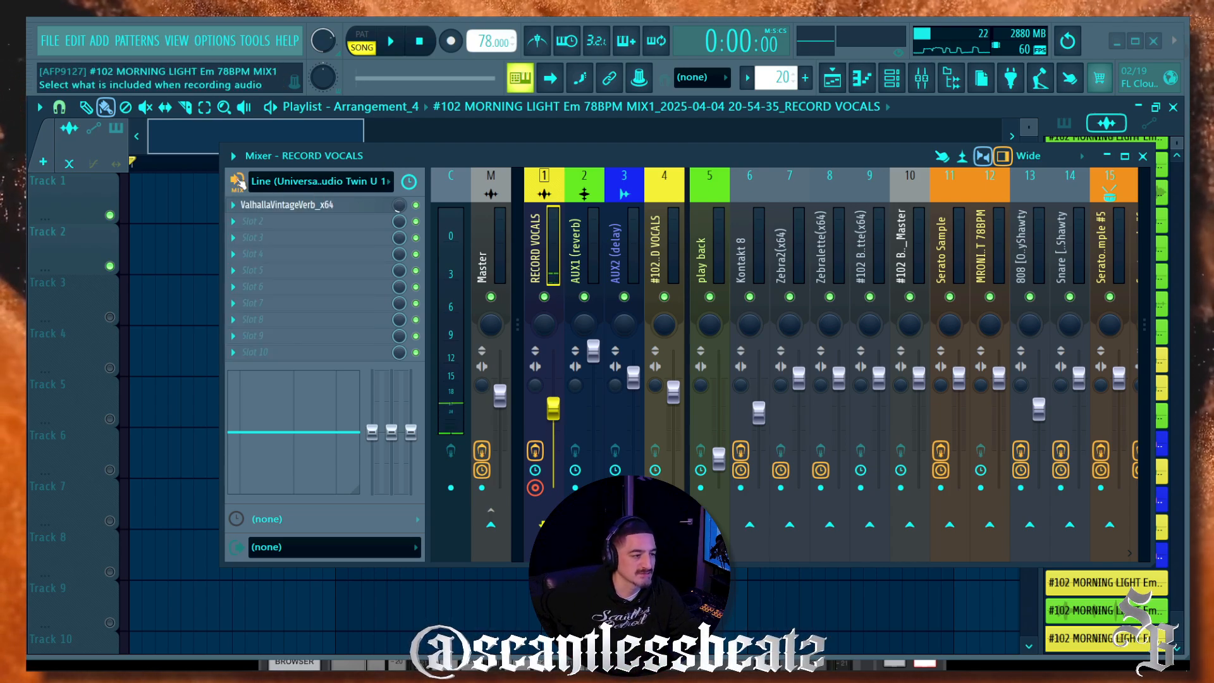
{"action": "left_click", "coordinate": [238, 189]}
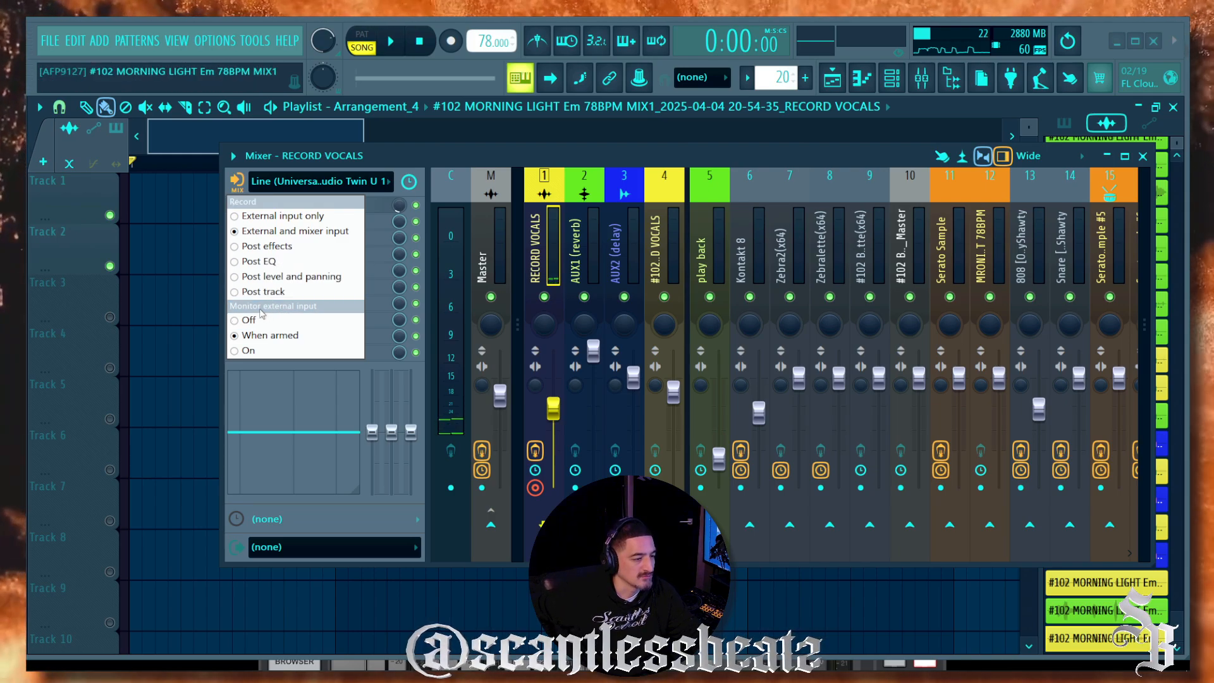
{"action": "left_click", "coordinate": [235, 355]}
{"action": "left_click", "coordinate": [487, 528]}
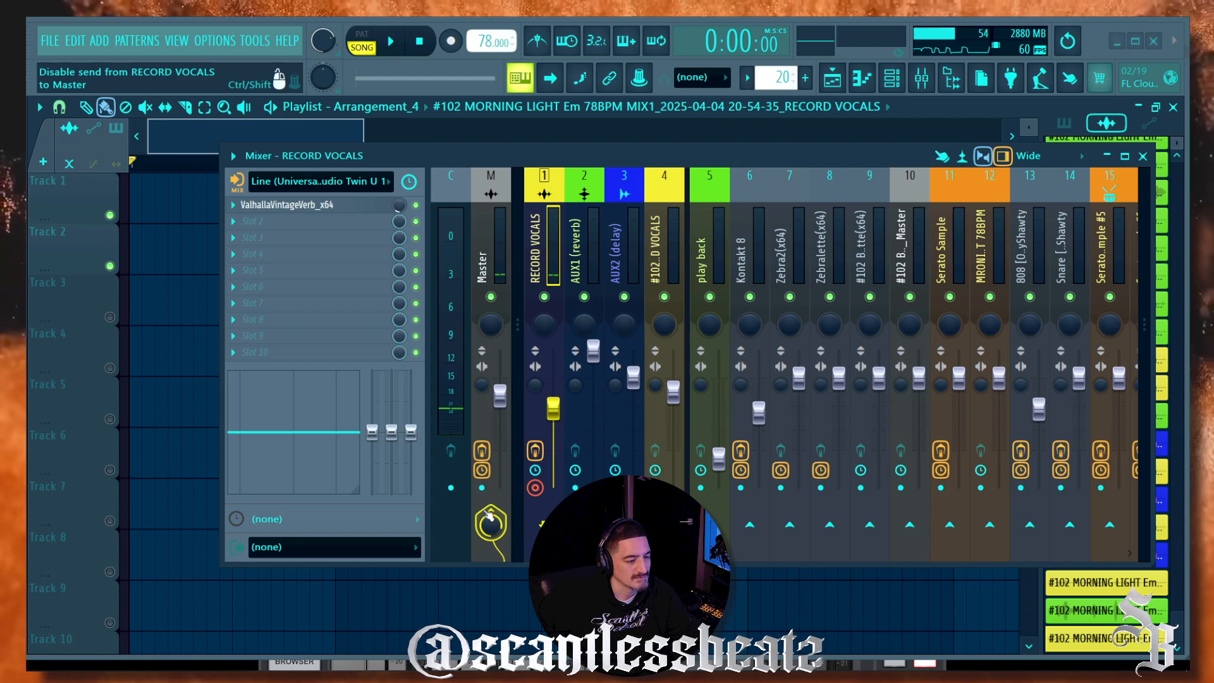
Step: Record a test vocal take onto Track 1
{"action": "left_click_drag", "start_coordinate": [379, 159], "coordinate": [347, 340]}
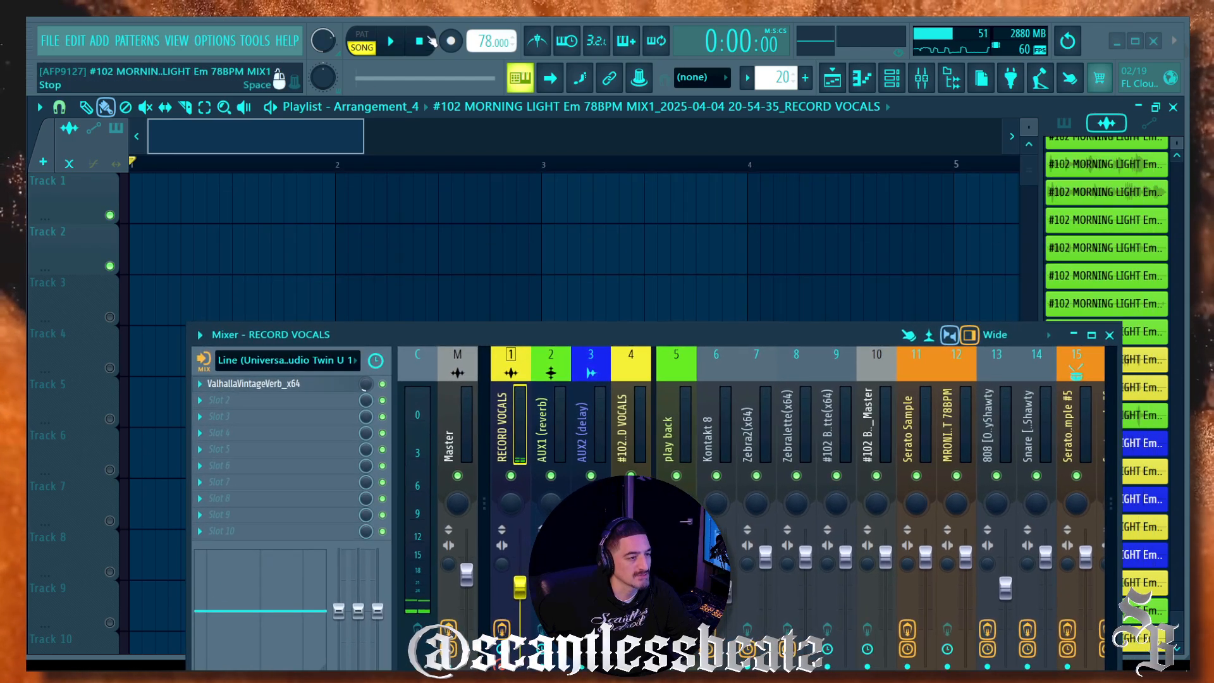
{"action": "key", "text": "r"}
{"action": "left_click", "coordinate": [393, 41]}
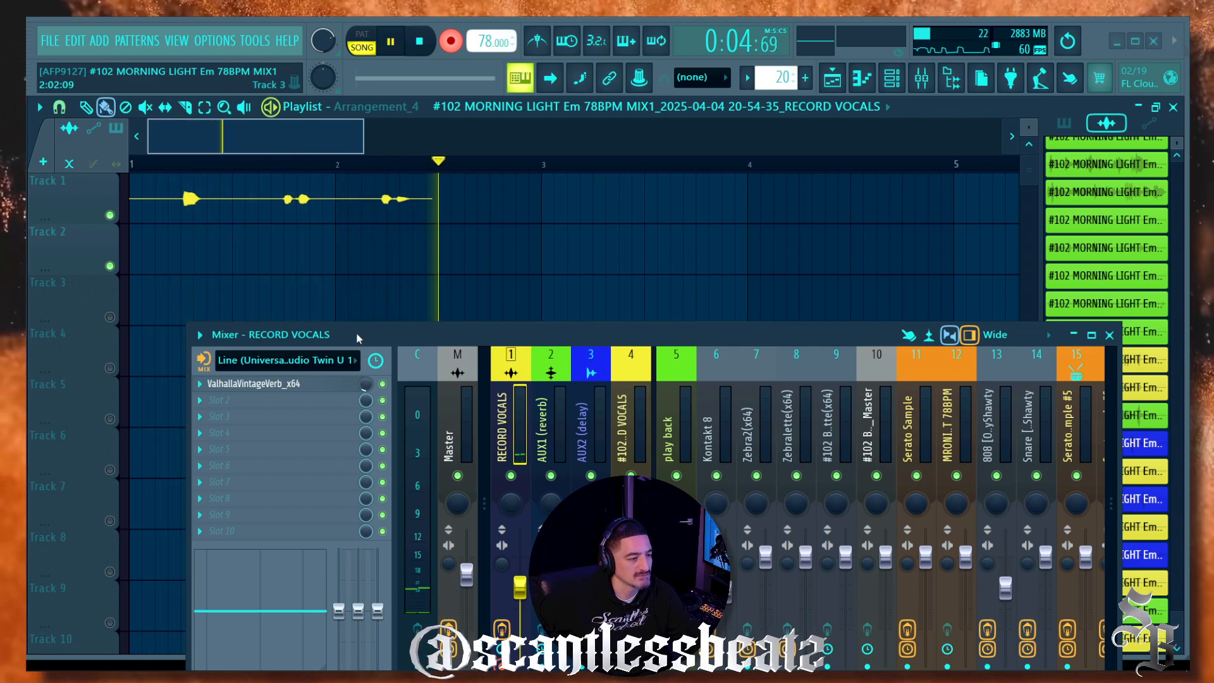
{"action": "left_click_drag", "start_coordinate": [356, 333], "coordinate": [352, 251]}
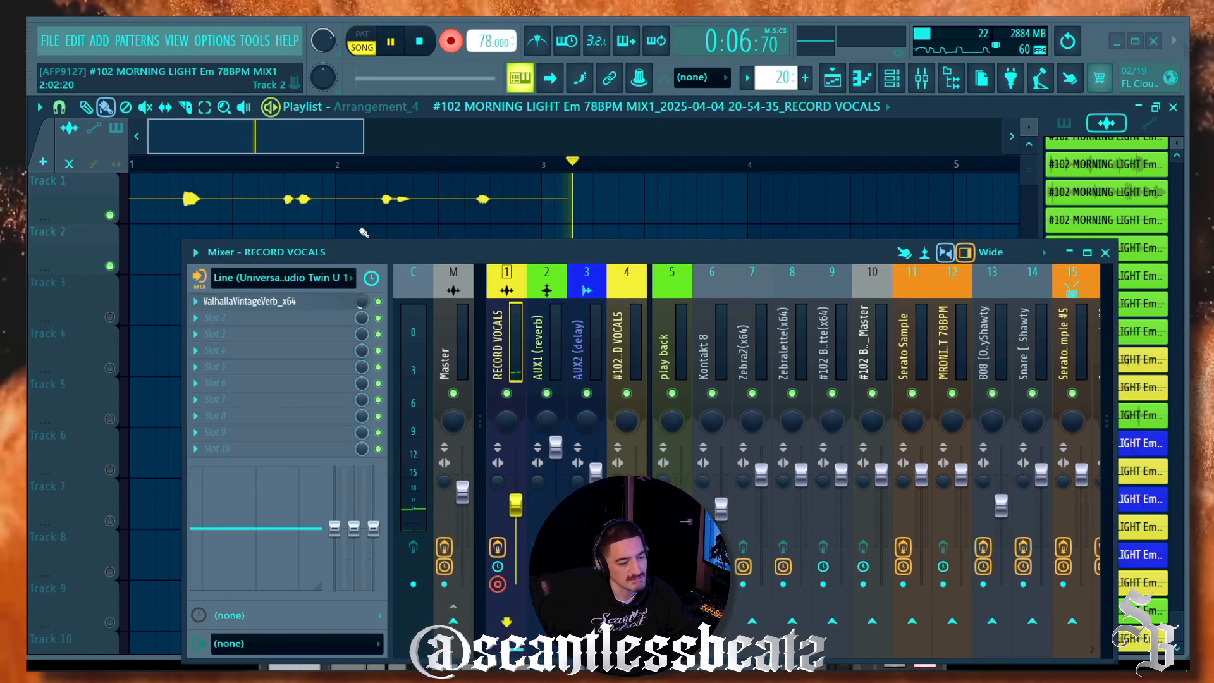
{"action": "left_click", "coordinate": [423, 42]}
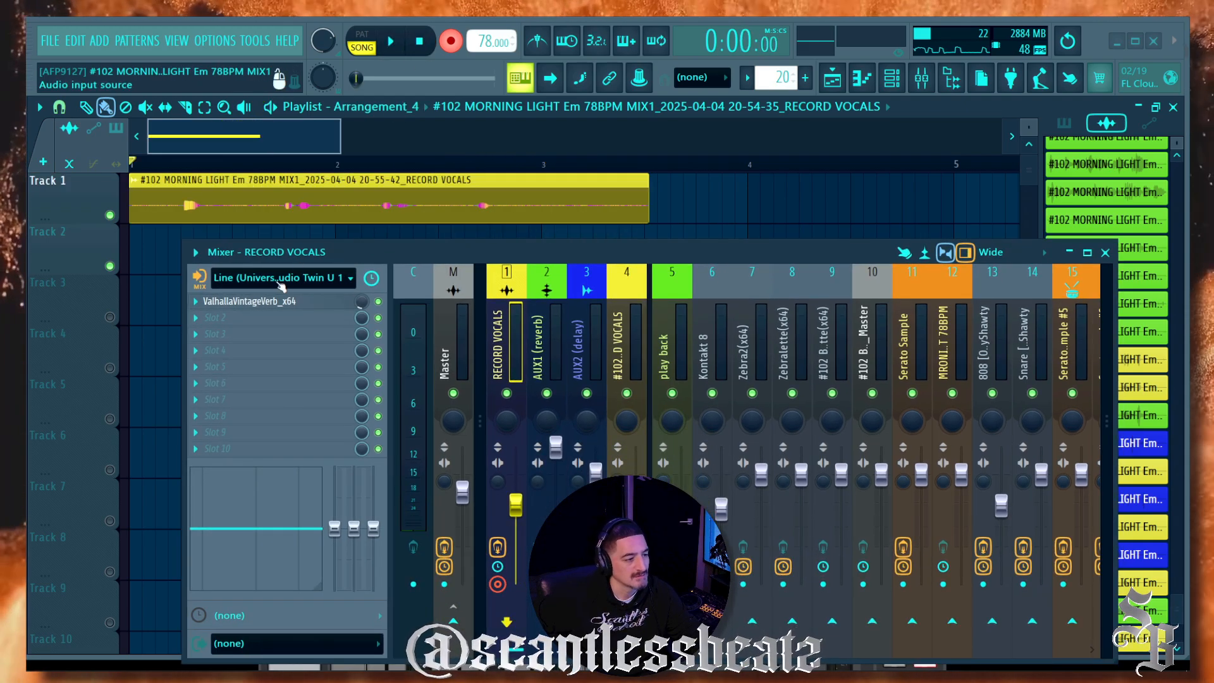
Step: Inspect the take's sample settings, disarm recording and play the take back
{"action": "double_click", "coordinate": [316, 211]}
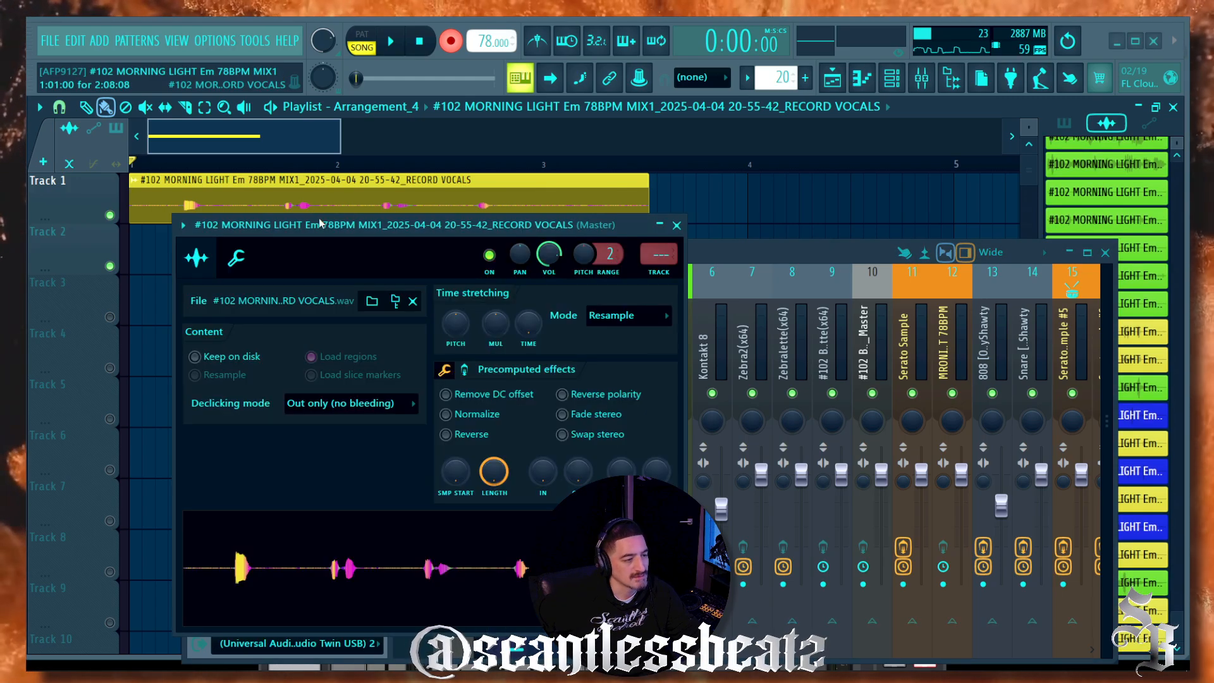
{"action": "left_click", "coordinate": [451, 42]}
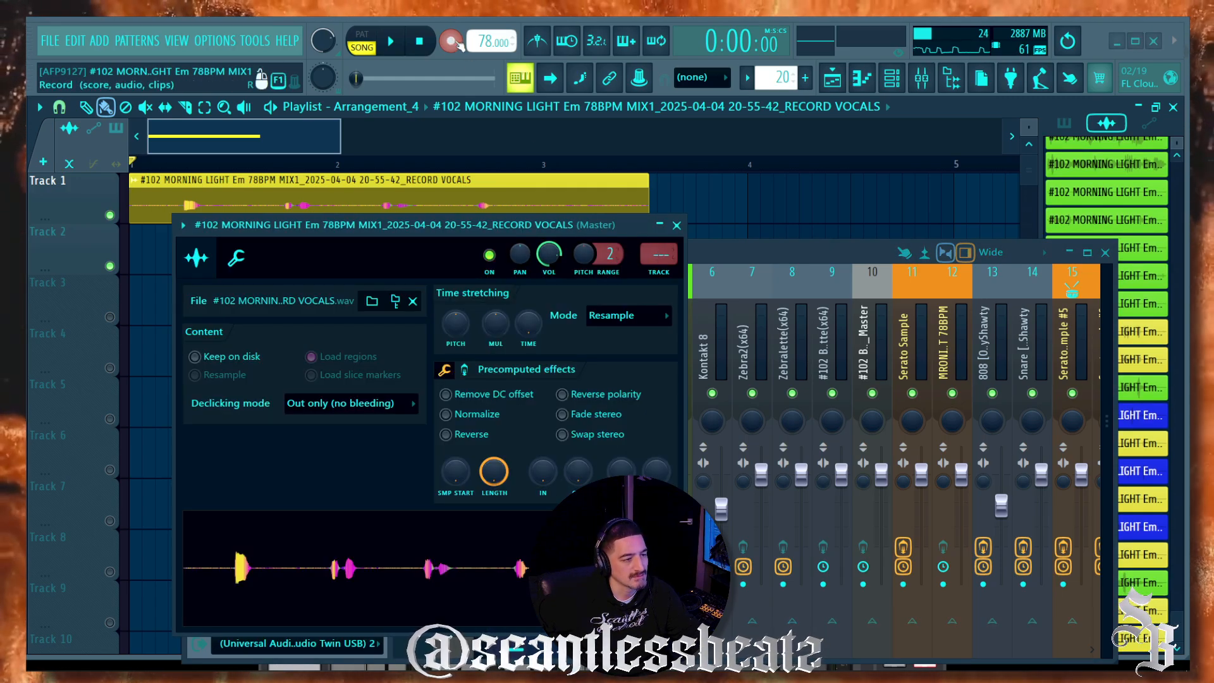
{"action": "left_click", "coordinate": [390, 41]}
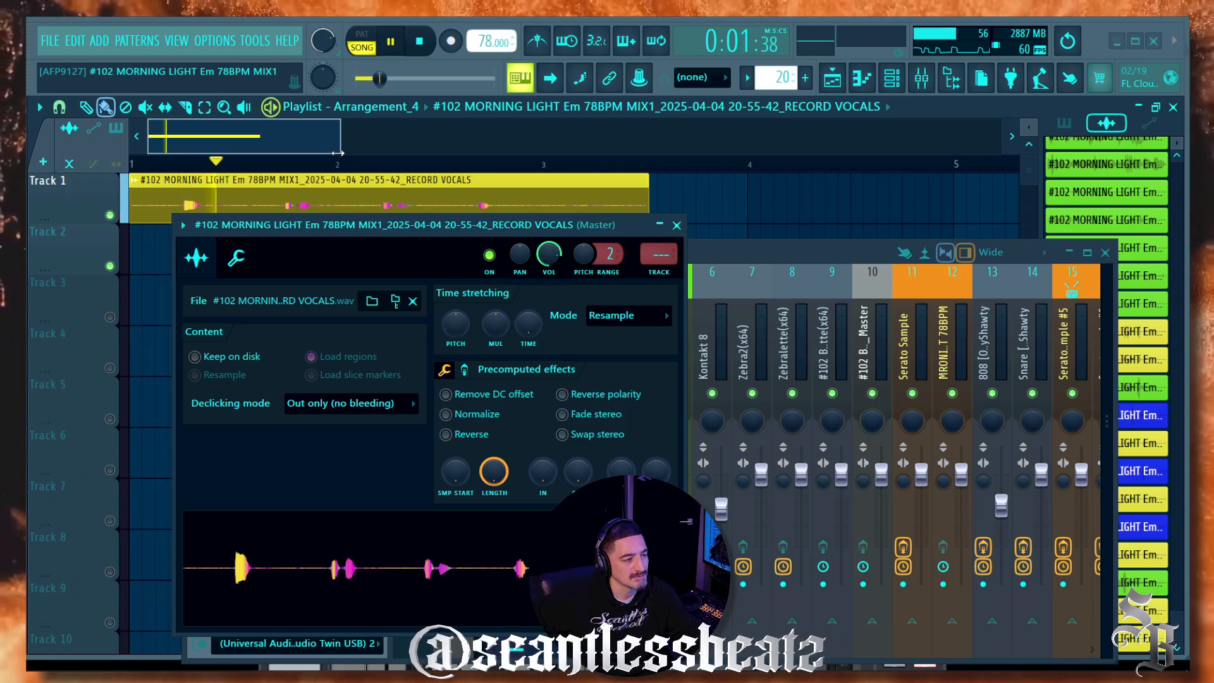
{"action": "left_click", "coordinate": [681, 229]}
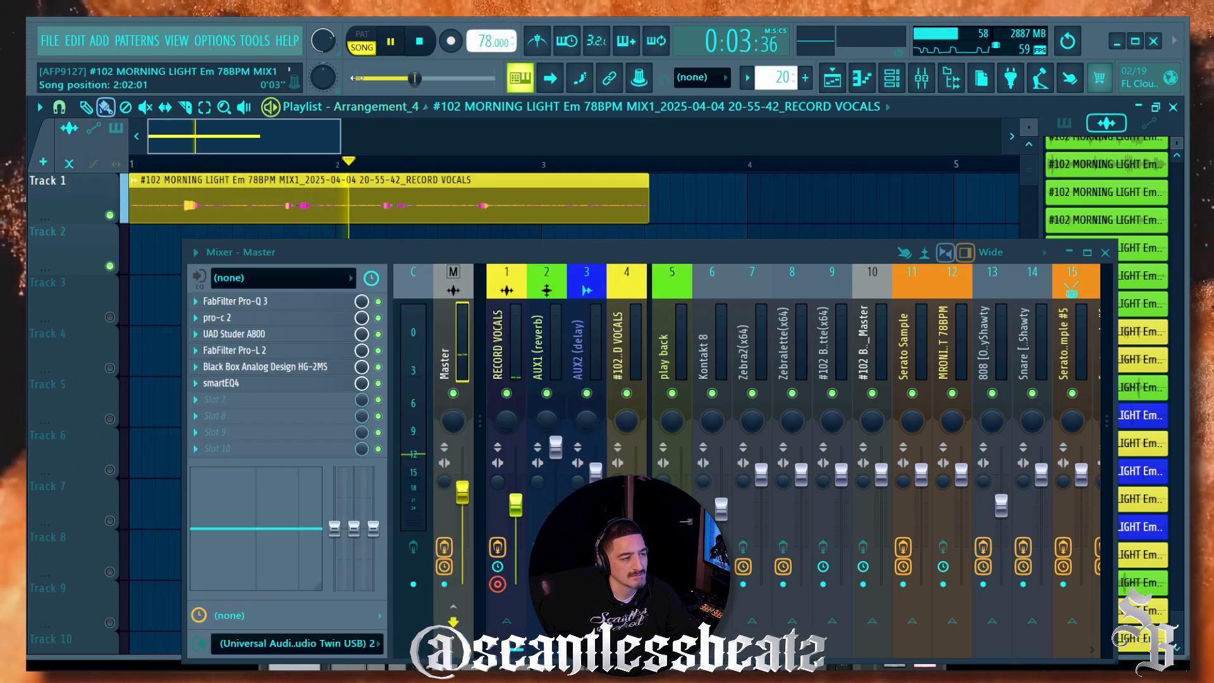
Step: Set the RECORD VOCALS insert to record Post track and raise the ValhallaVintageVerb mix
{"action": "key", "text": "space"}
{"action": "left_click_drag", "start_coordinate": [407, 252], "coordinate": [423, 166]}
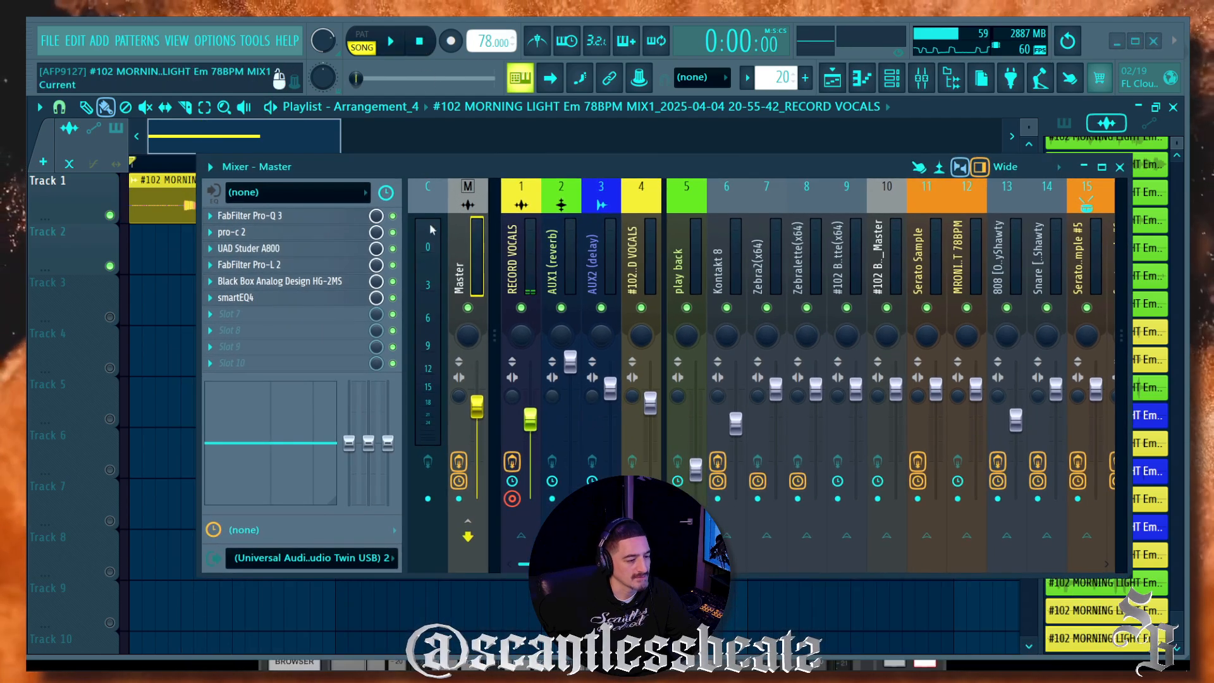
{"action": "left_click", "coordinate": [515, 266]}
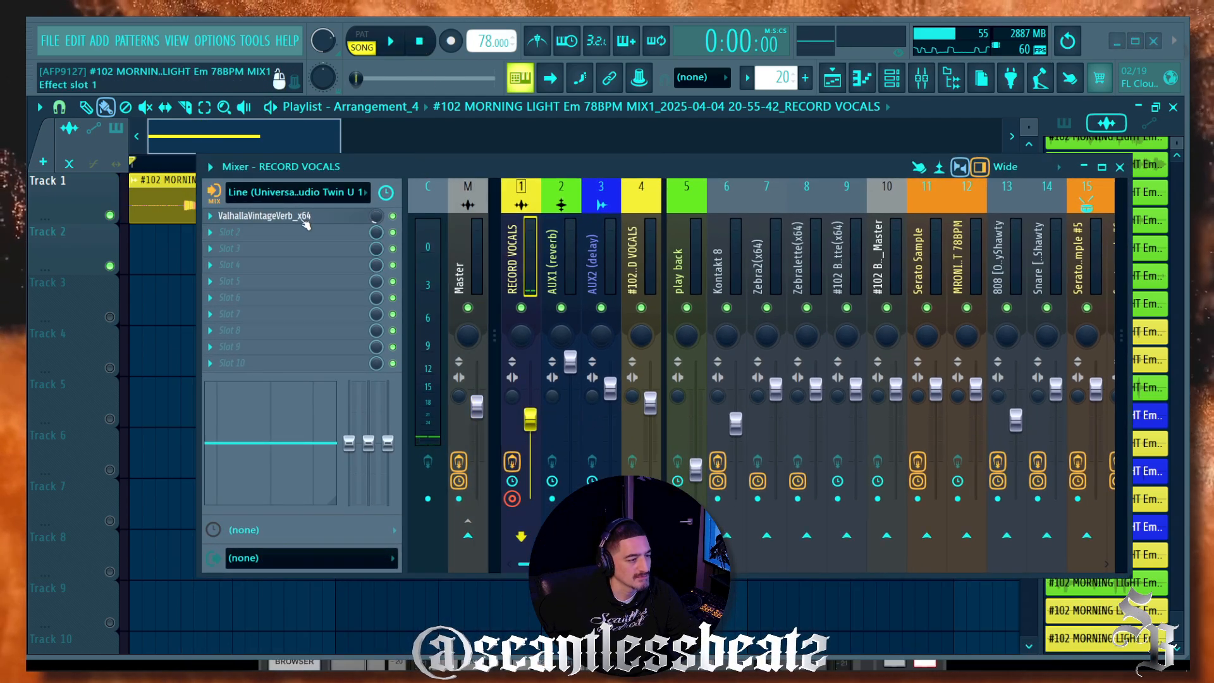
{"action": "left_click", "coordinate": [213, 193]}
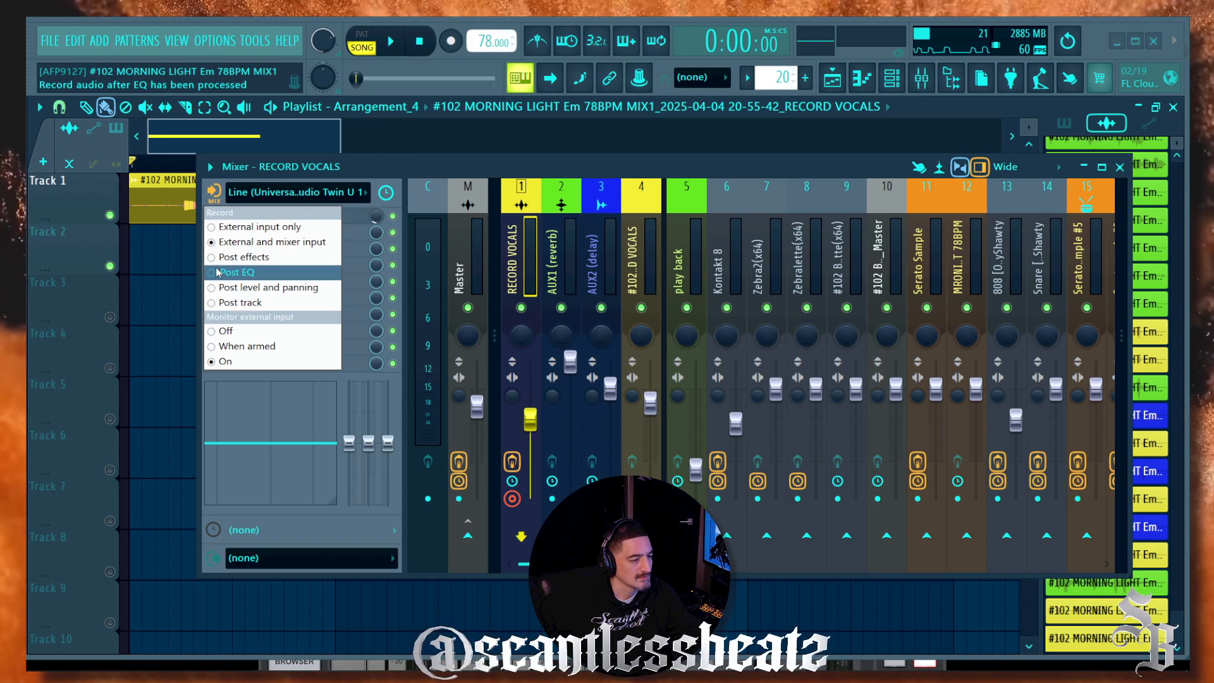
{"action": "left_click", "coordinate": [216, 306]}
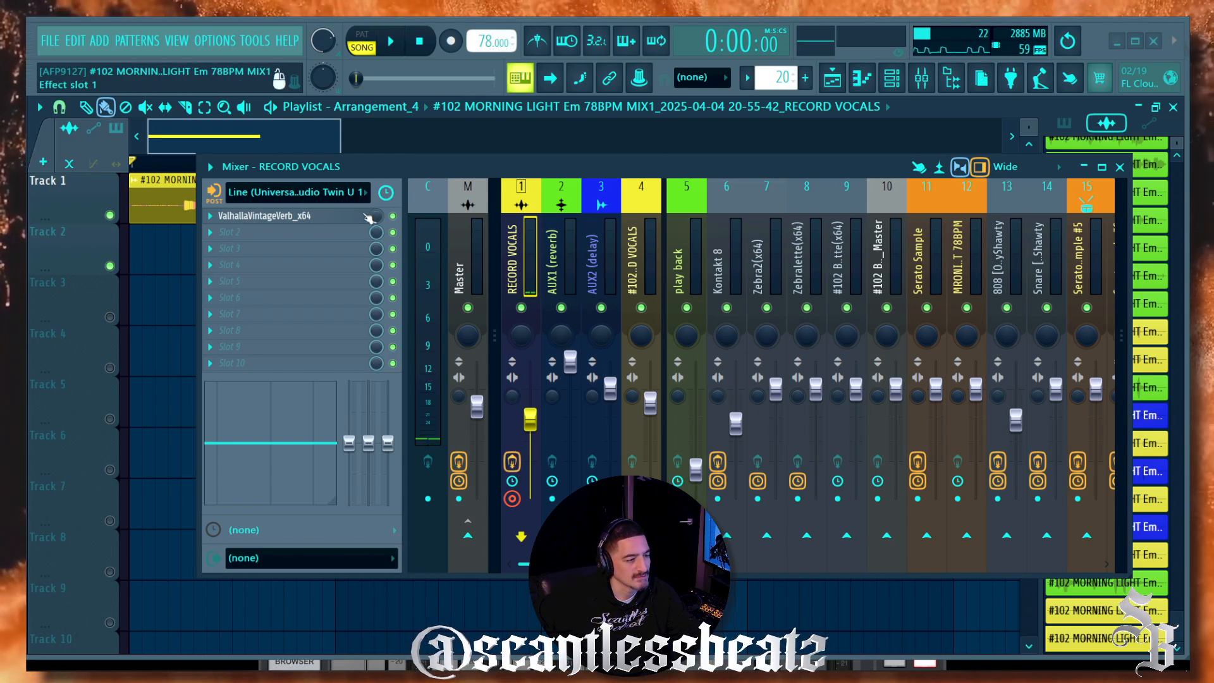
{"action": "left_click_drag", "start_coordinate": [376, 217], "coordinate": [362, 301]}
Step: Delete the test take and record a new vocal take on Track 1
{"action": "right_click", "coordinate": [345, 201]}
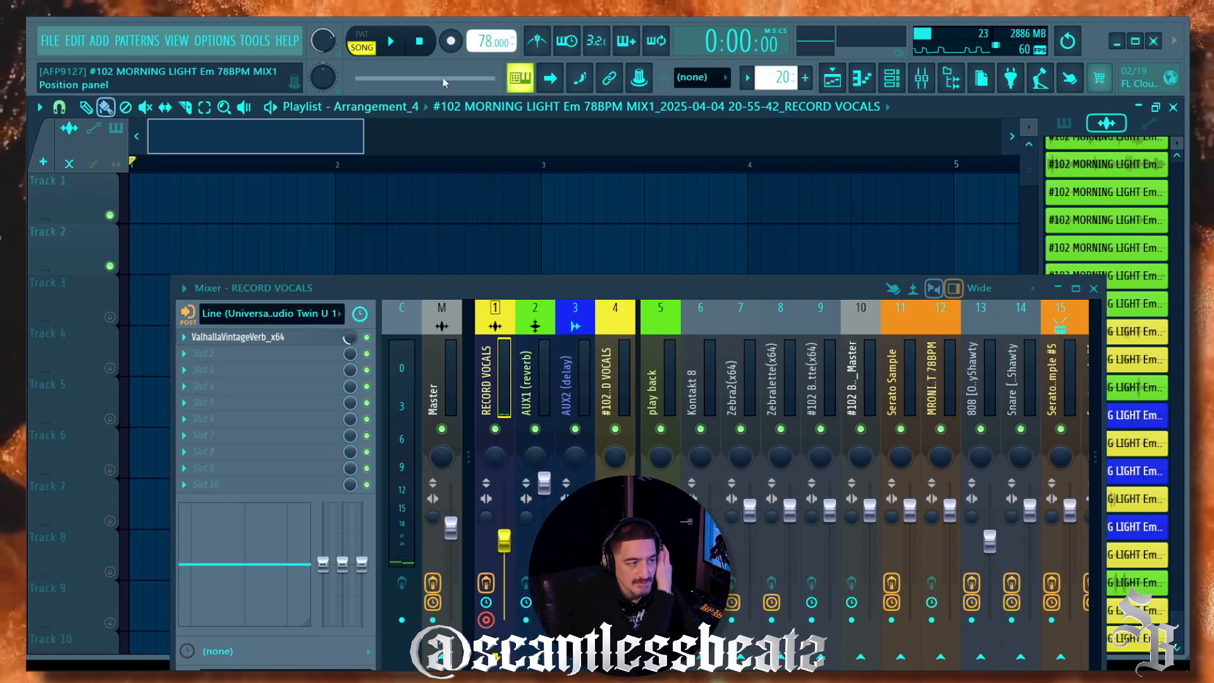
{"action": "left_click", "coordinate": [451, 42]}
{"action": "left_click", "coordinate": [395, 42]}
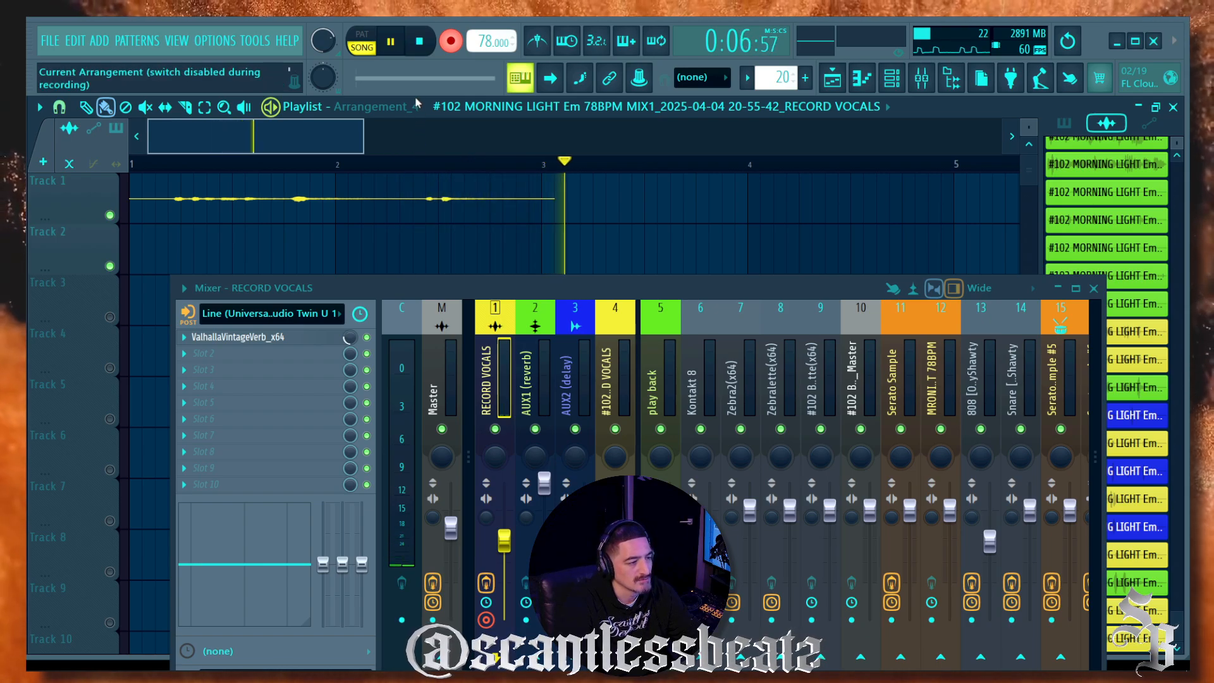
{"action": "key", "text": "space"}
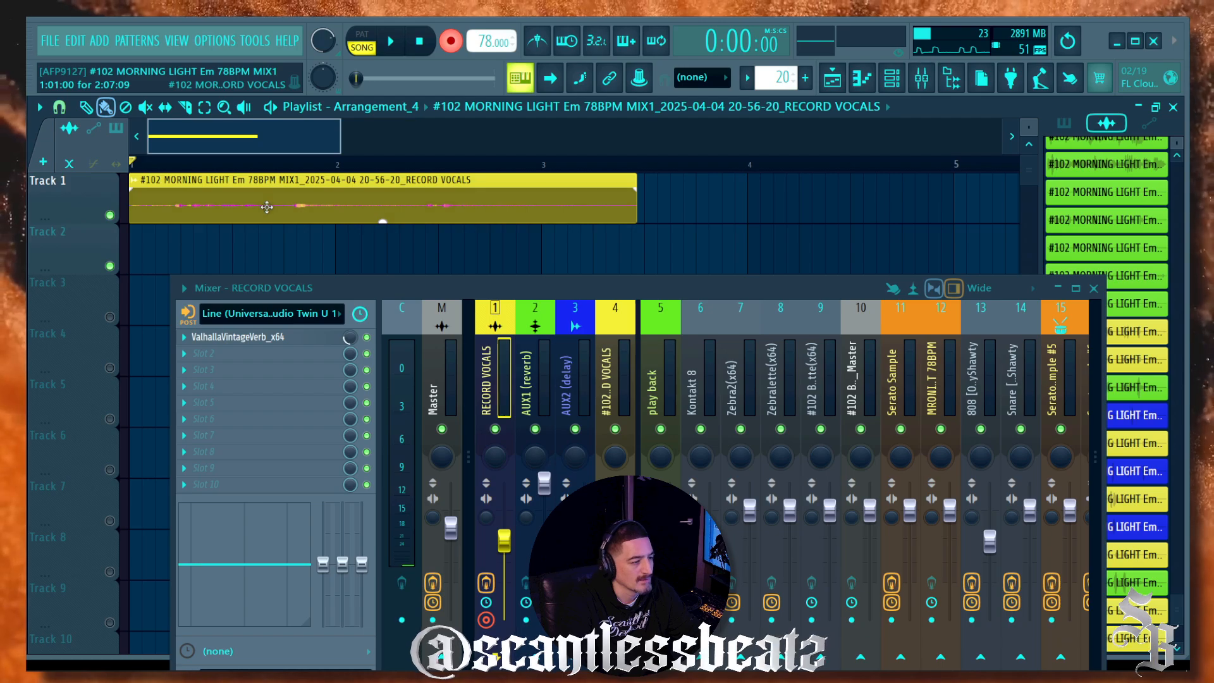
Step: Turn on Normalize in the new clip's sample settings
{"action": "double_click", "coordinate": [266, 208]}
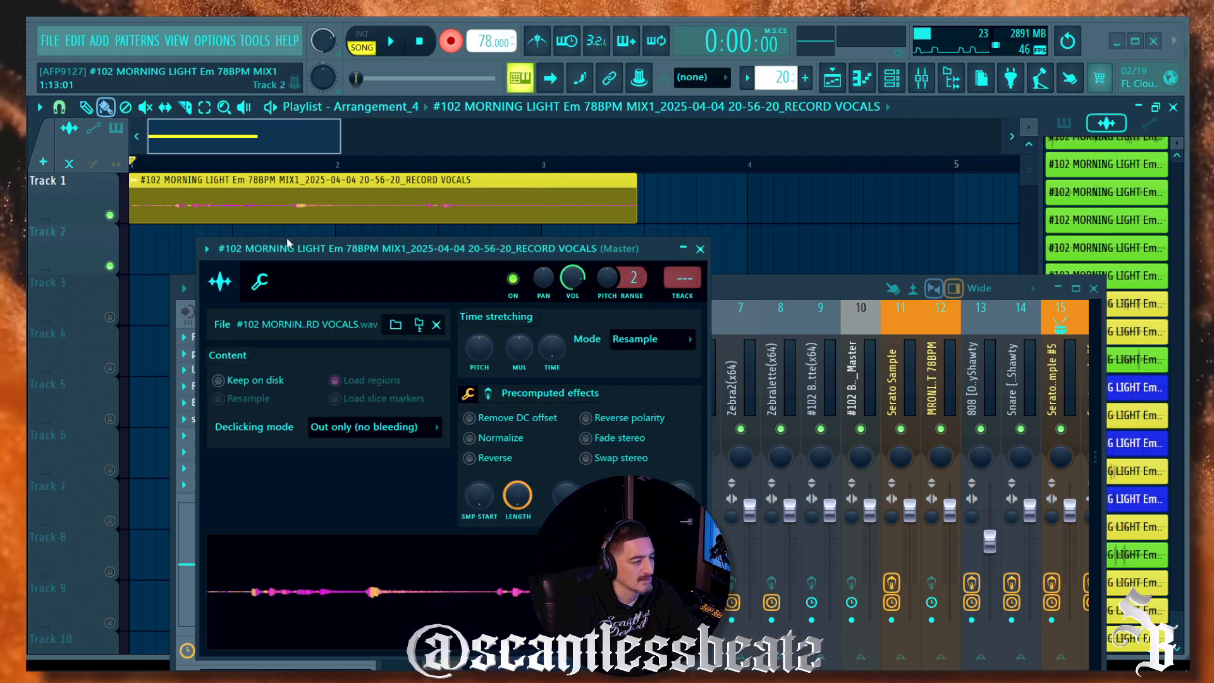
{"action": "left_click", "coordinate": [471, 438]}
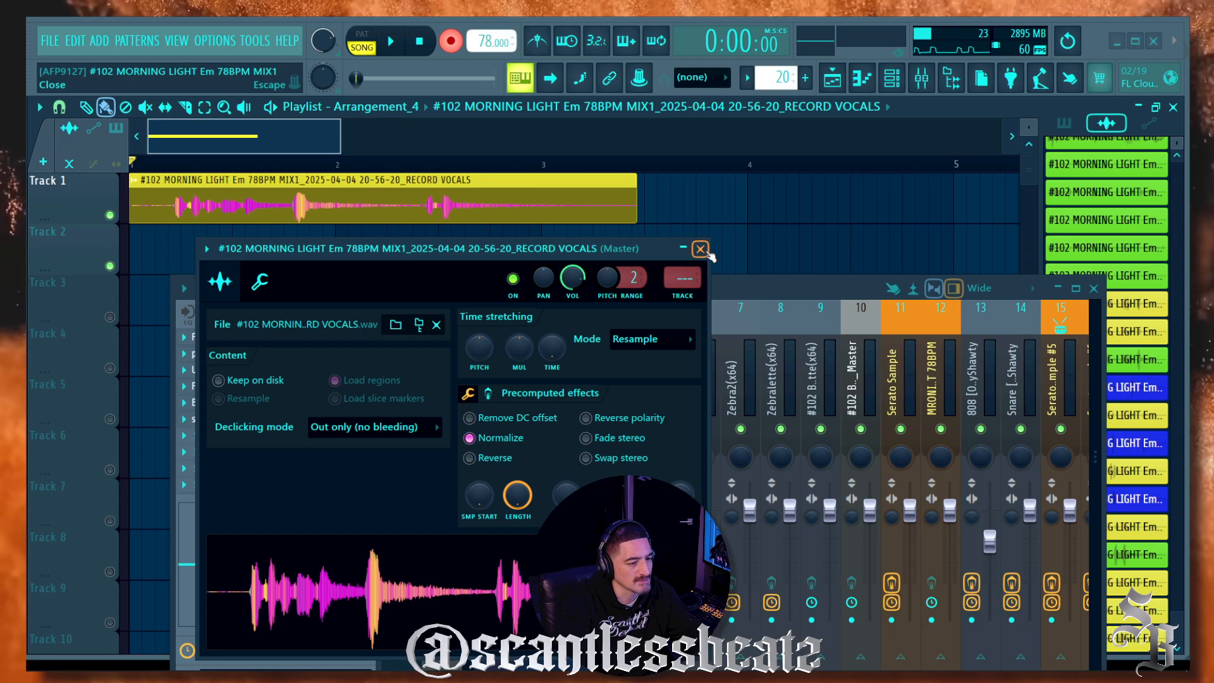
{"action": "left_click", "coordinate": [700, 250]}
Step: Check the recording source options on the RECORD VOCALS insert
{"action": "left_click_drag", "start_coordinate": [480, 284], "coordinate": [582, 129]}
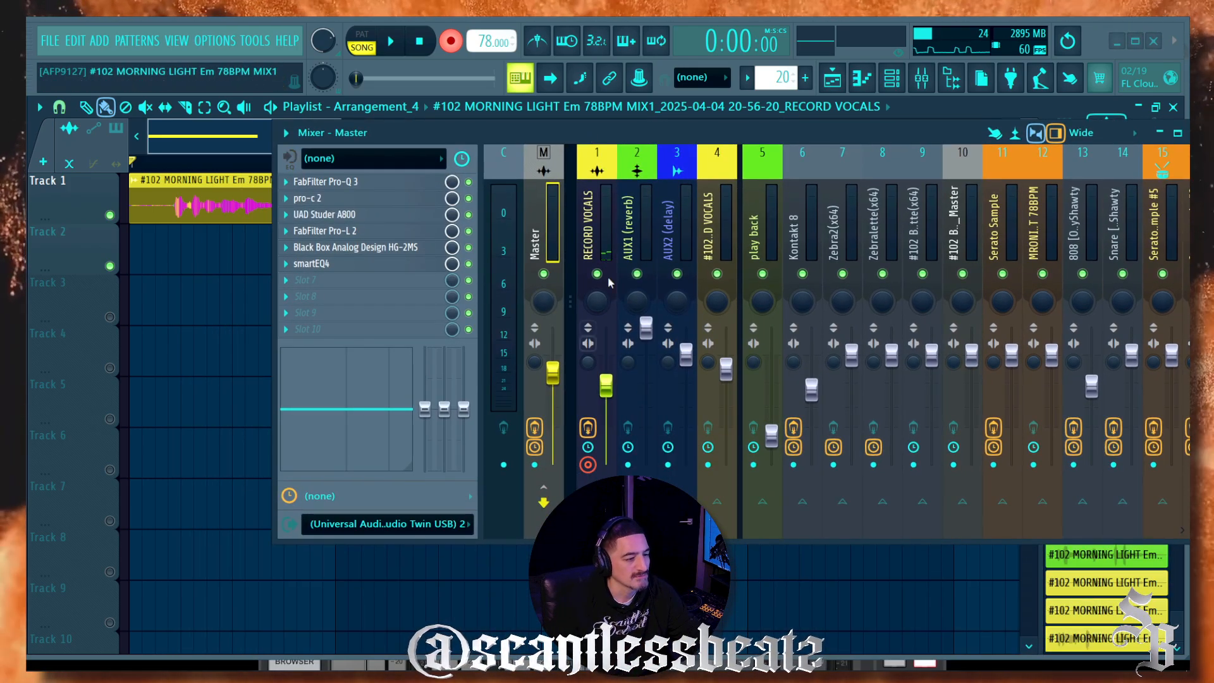
{"action": "left_click", "coordinate": [610, 227]}
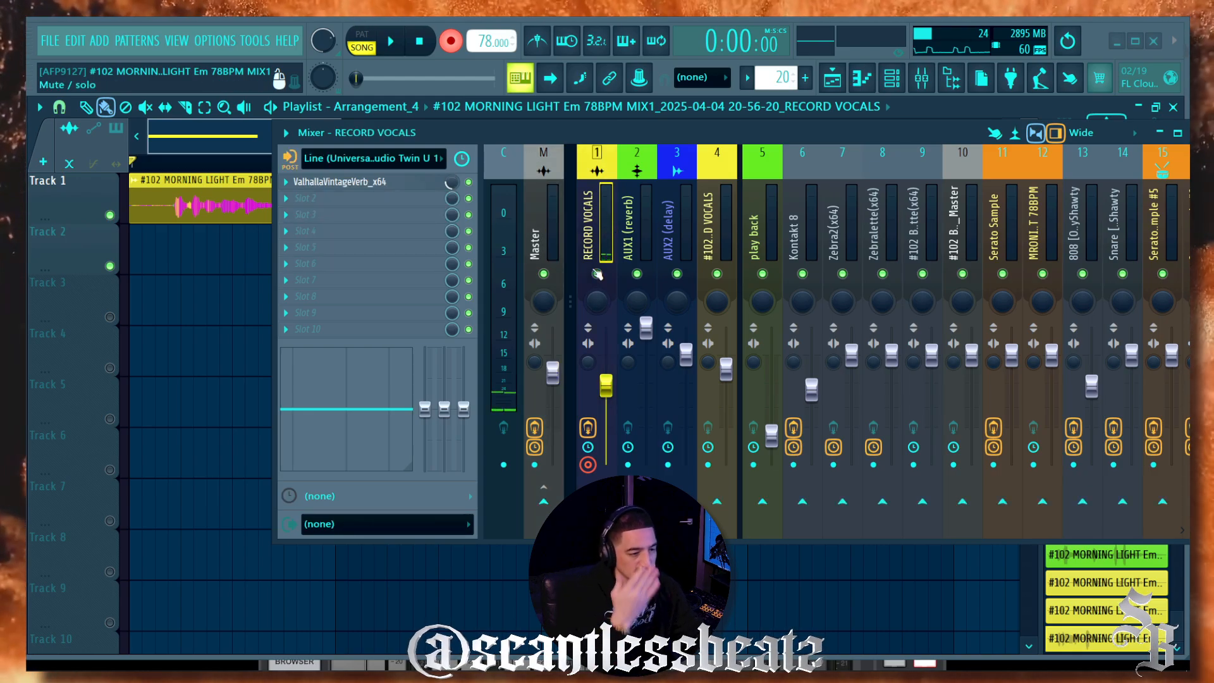
{"action": "left_click", "coordinate": [289, 160]}
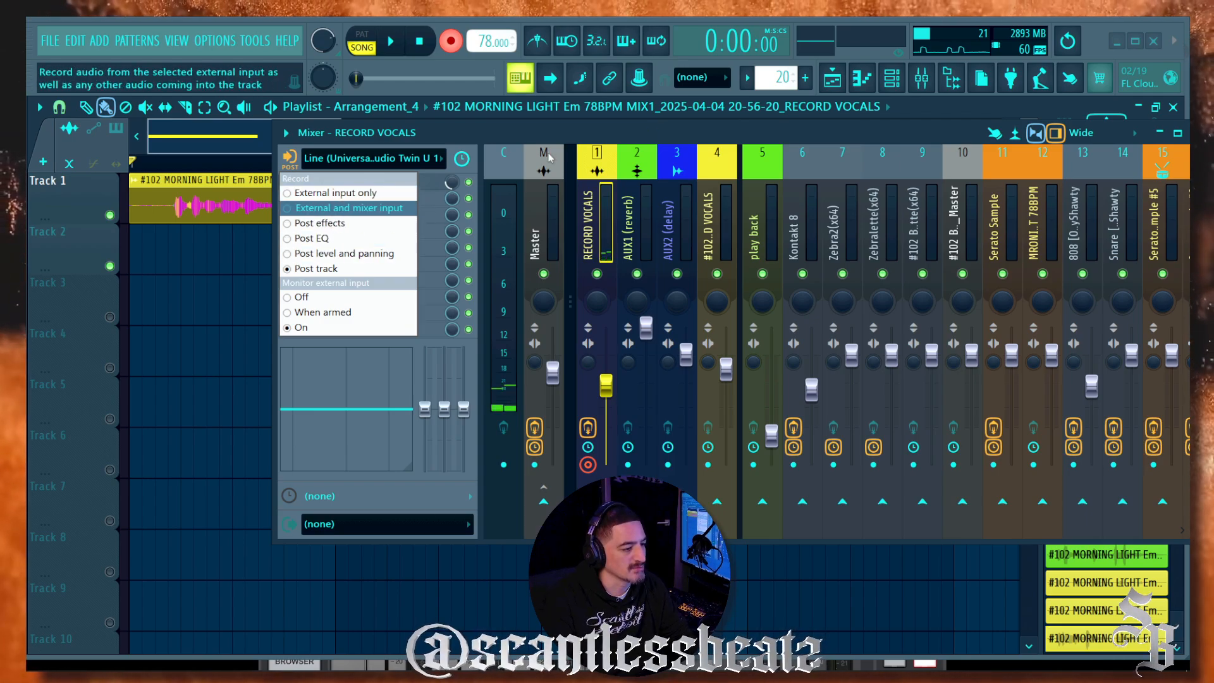
{"action": "left_click_drag", "start_coordinate": [1129, 137], "coordinate": [958, 264]}
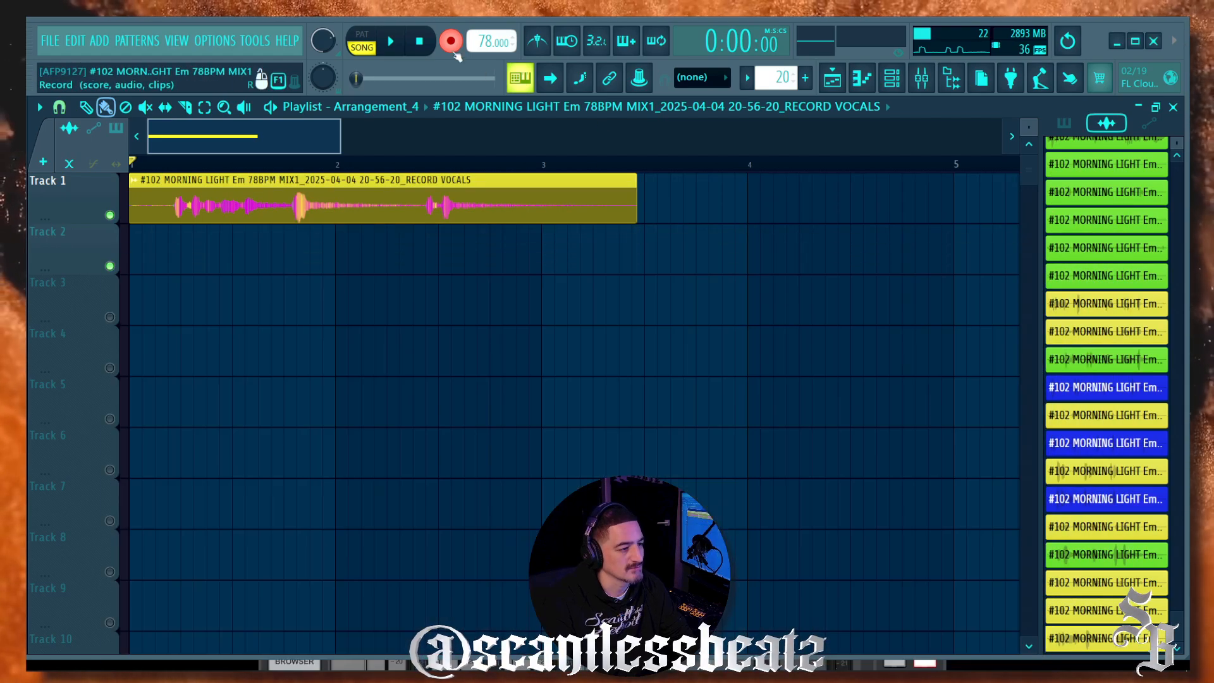
Step: Play back the 20-56-20 take and review its sample settings
{"action": "left_click", "coordinate": [451, 41]}
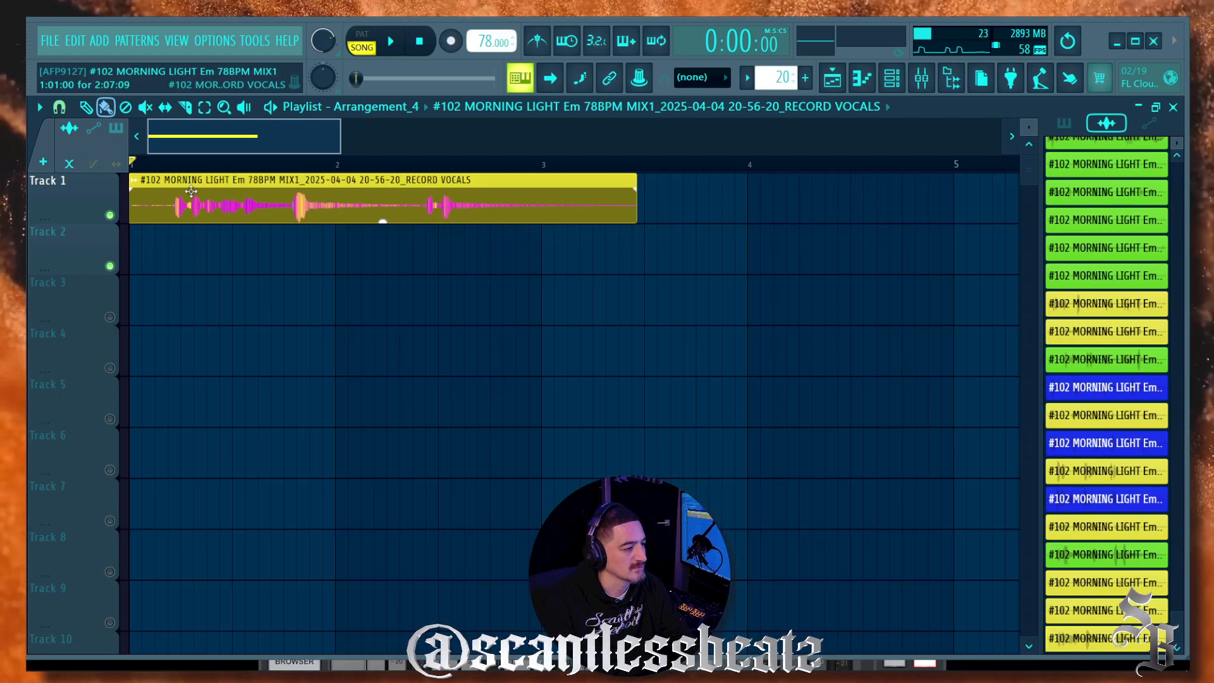
{"action": "key", "text": "space"}
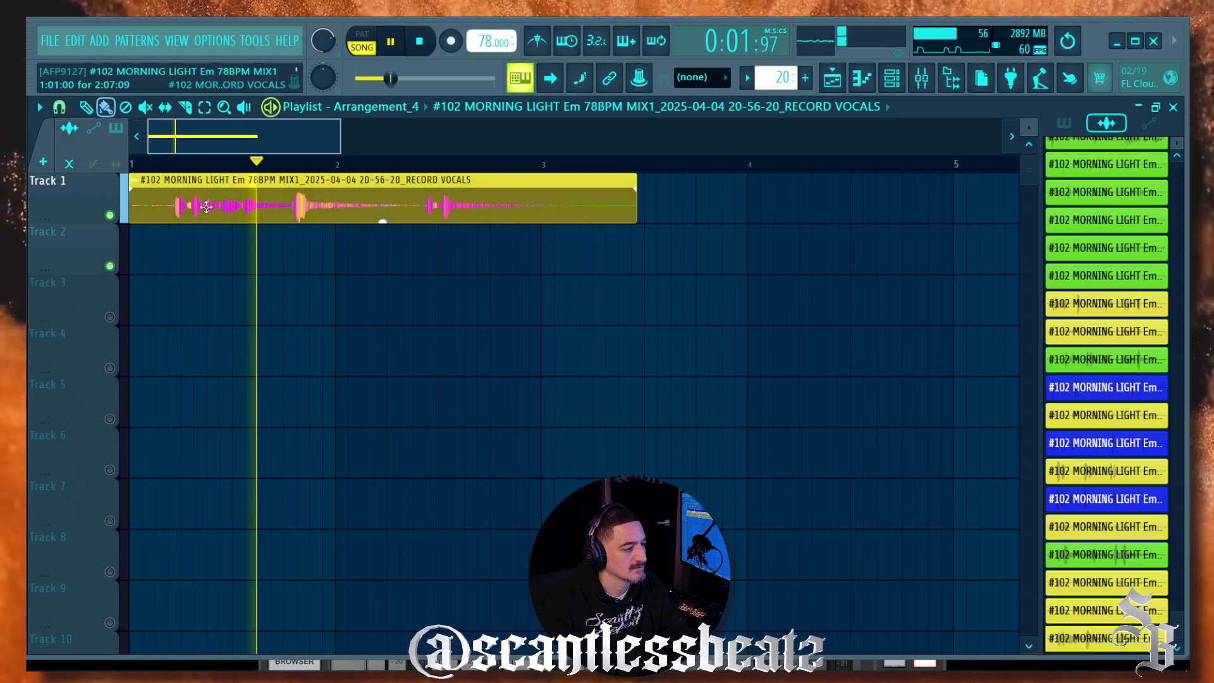
{"action": "double_click", "coordinate": [207, 207]}
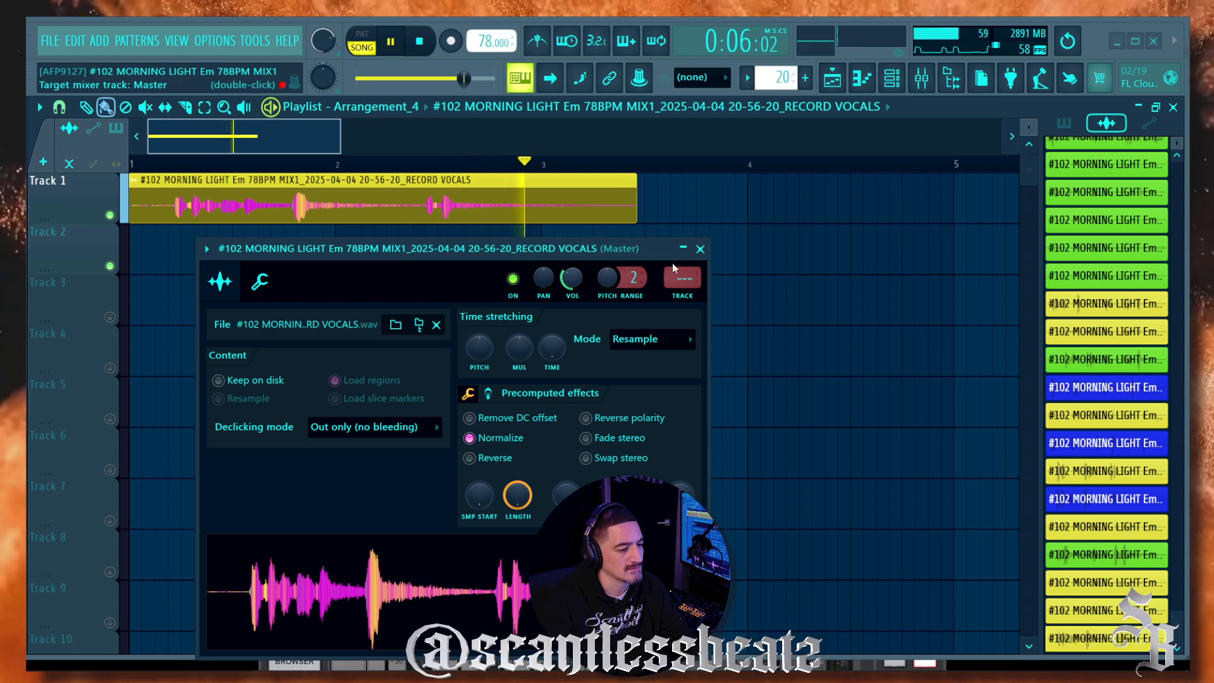
{"action": "left_click", "coordinate": [700, 249]}
{"action": "key", "text": "space"}
Step: Delete the take from Track 1 and lower the ValhallaVintageVerb mix to 11%
{"action": "right_click", "coordinate": [407, 212]}
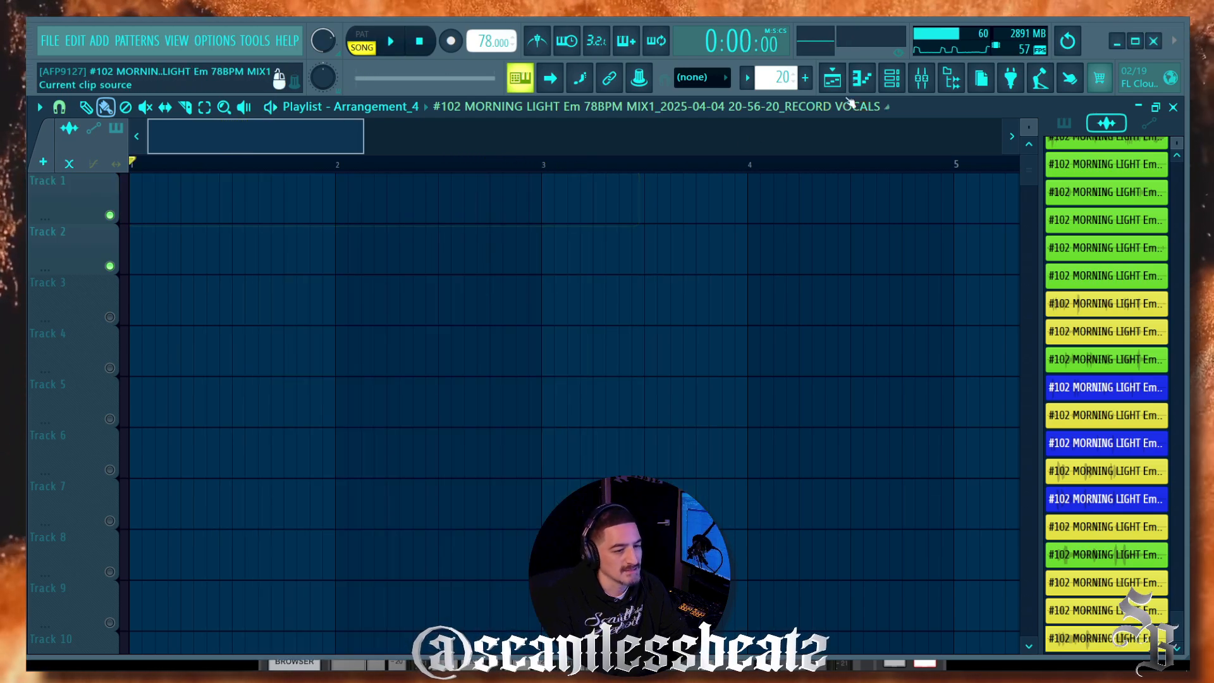
{"action": "key", "text": "F9"}
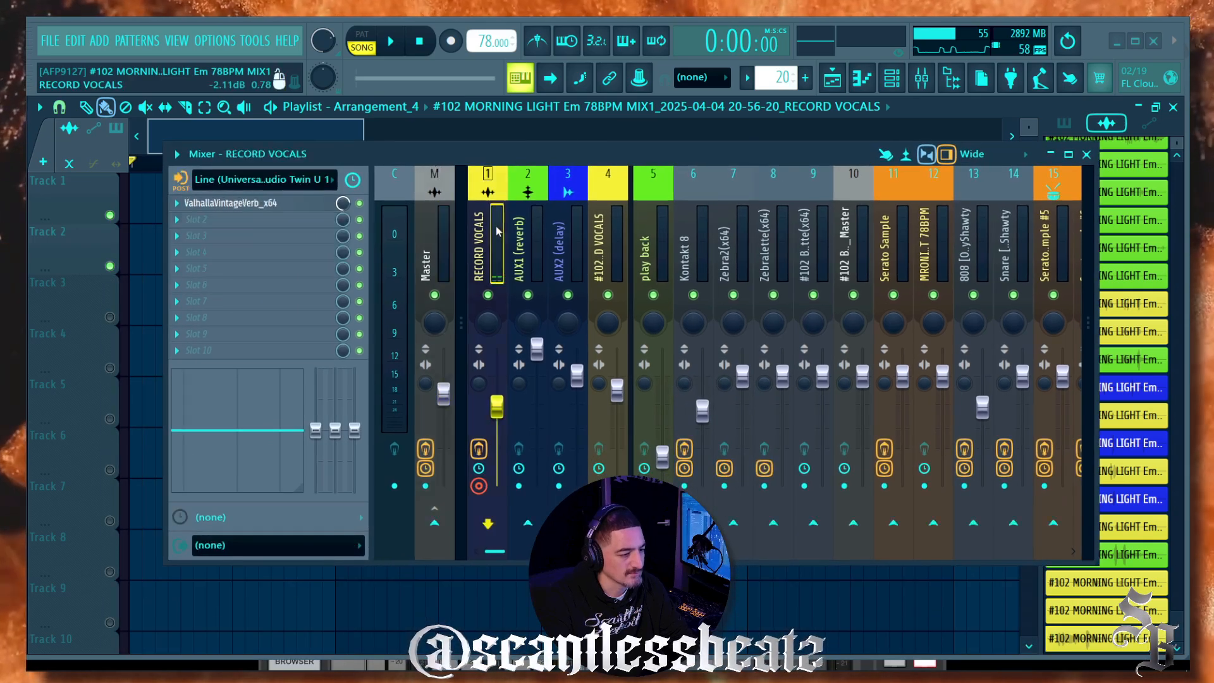
{"action": "left_click_drag", "start_coordinate": [343, 207], "coordinate": [342, 207]}
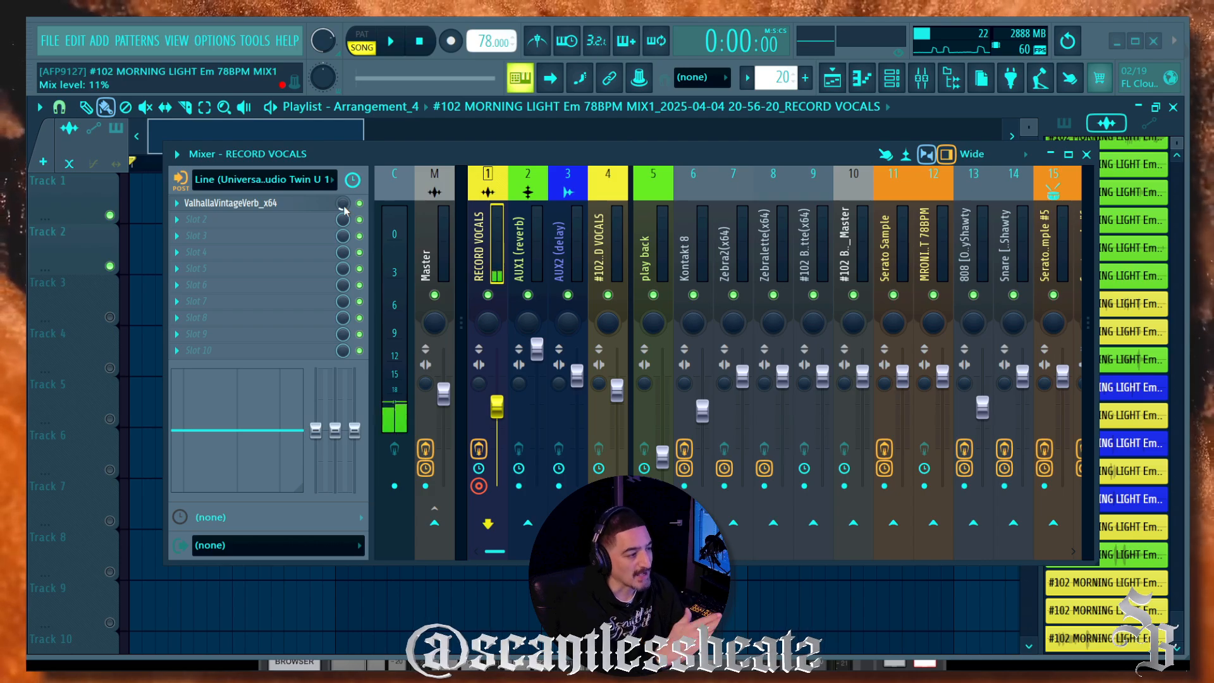
Step: In ValhallaVintageVerb, set predelay to 0 ms and bring the wet mix down
{"action": "left_click", "coordinate": [246, 203]}
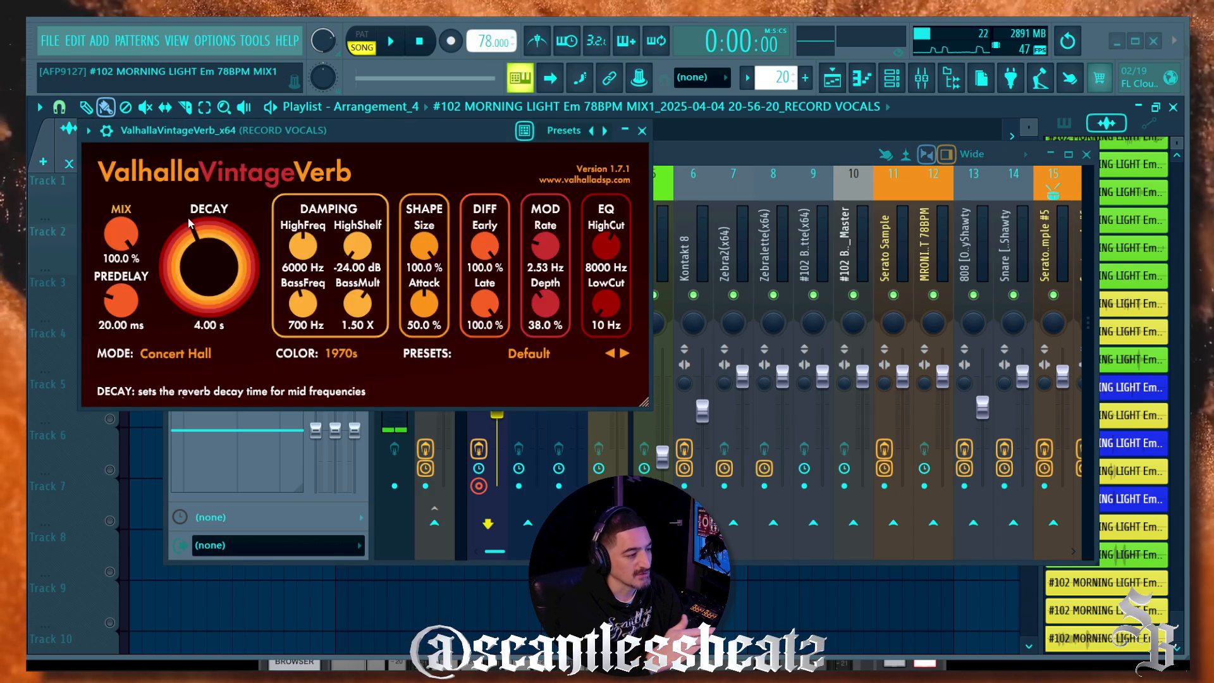
{"action": "left_click_drag", "start_coordinate": [129, 256], "coordinate": [128, 281]}
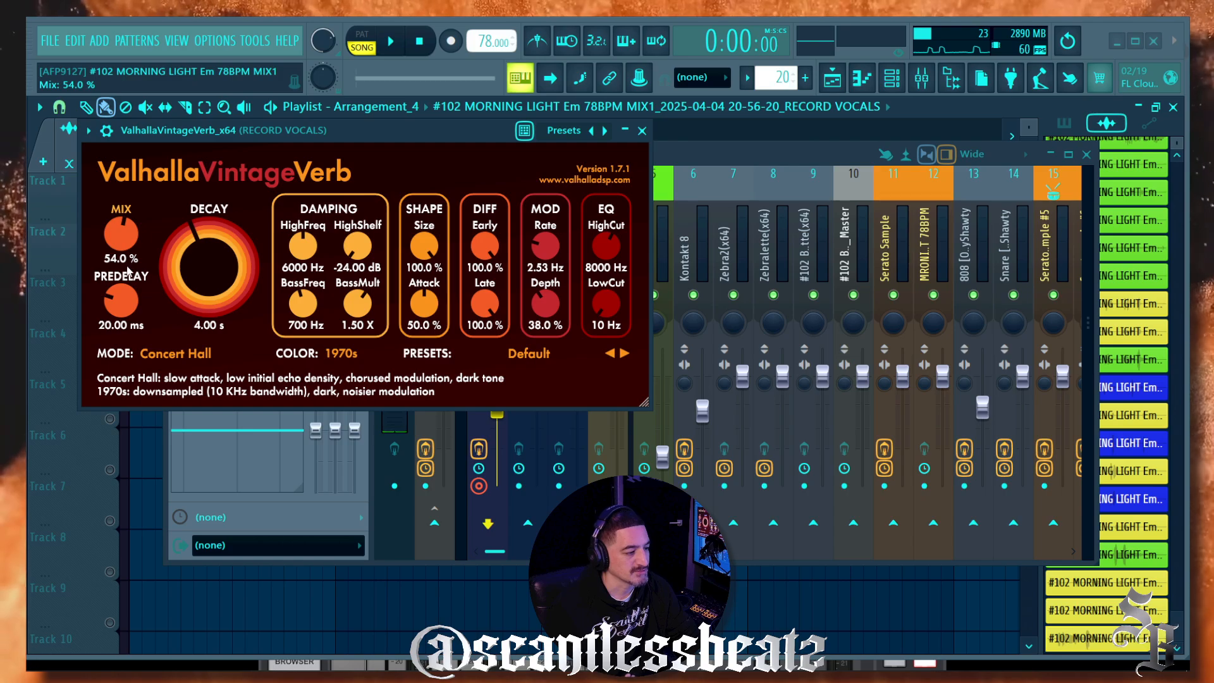
{"action": "left_click_drag", "start_coordinate": [125, 304], "coordinate": [133, 379]}
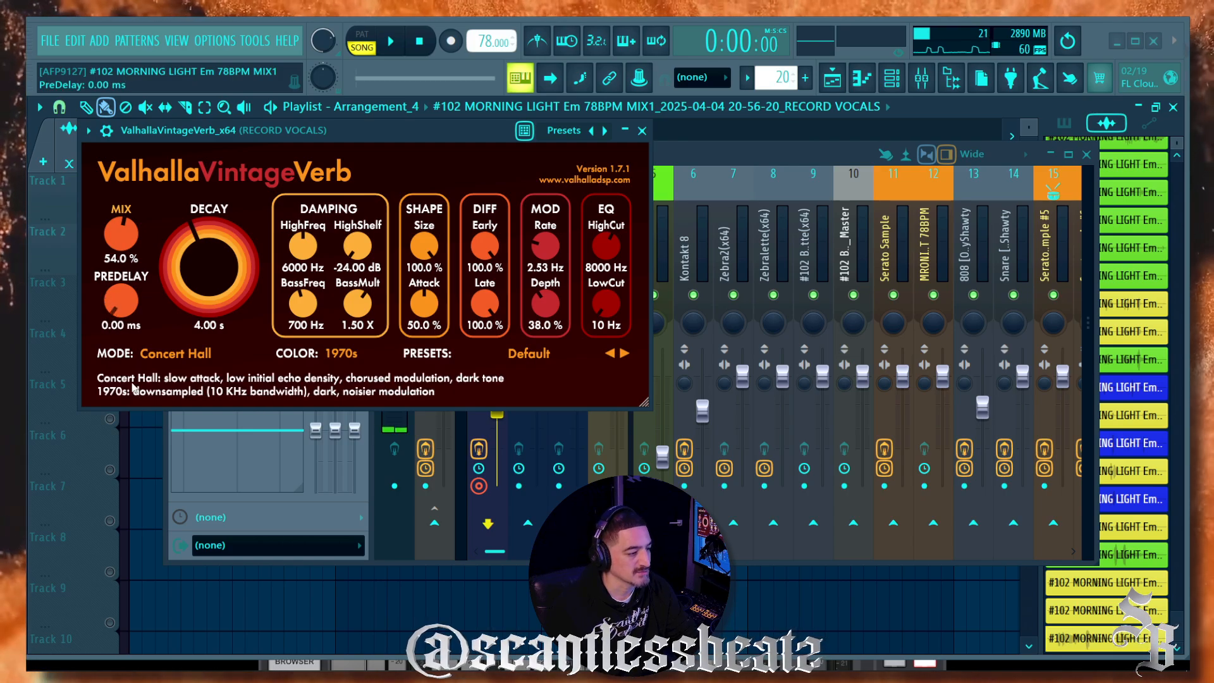
{"action": "left_click", "coordinate": [641, 131]}
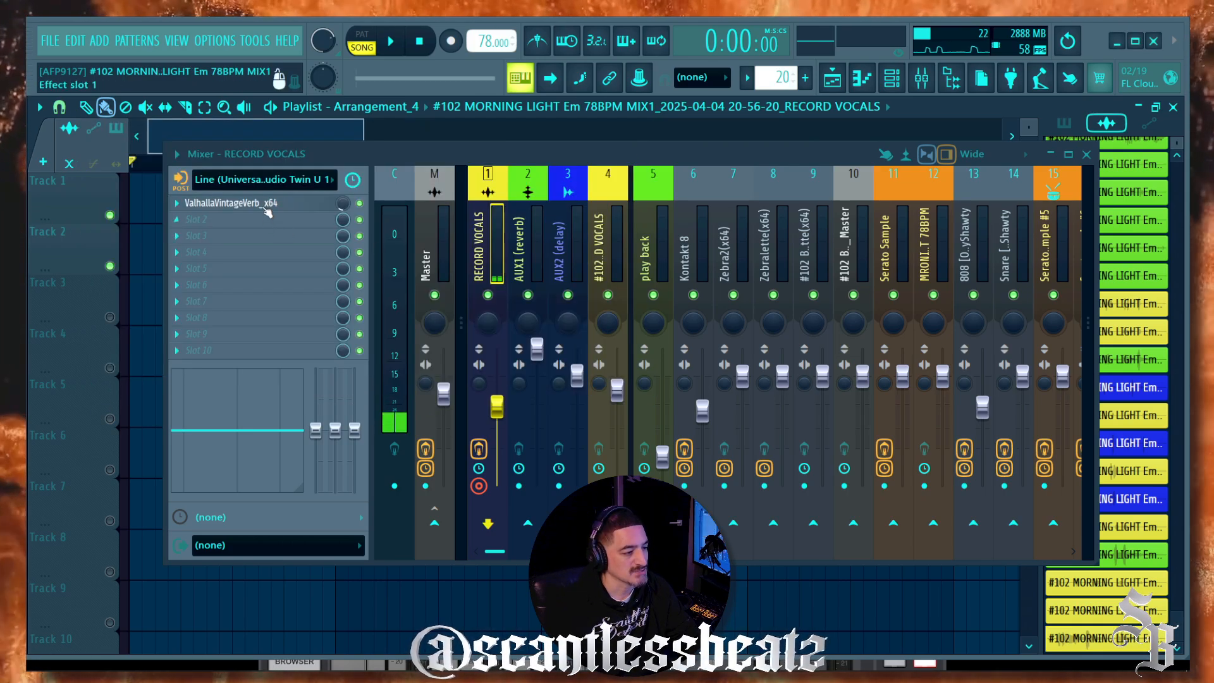
Step: Fine-tune the VintageVerb mix to 52%, then drag the mixer down to reveal the playlist
{"action": "left_click", "coordinate": [228, 203]}
{"action": "left_click_drag", "start_coordinate": [124, 227], "coordinate": [125, 231]}
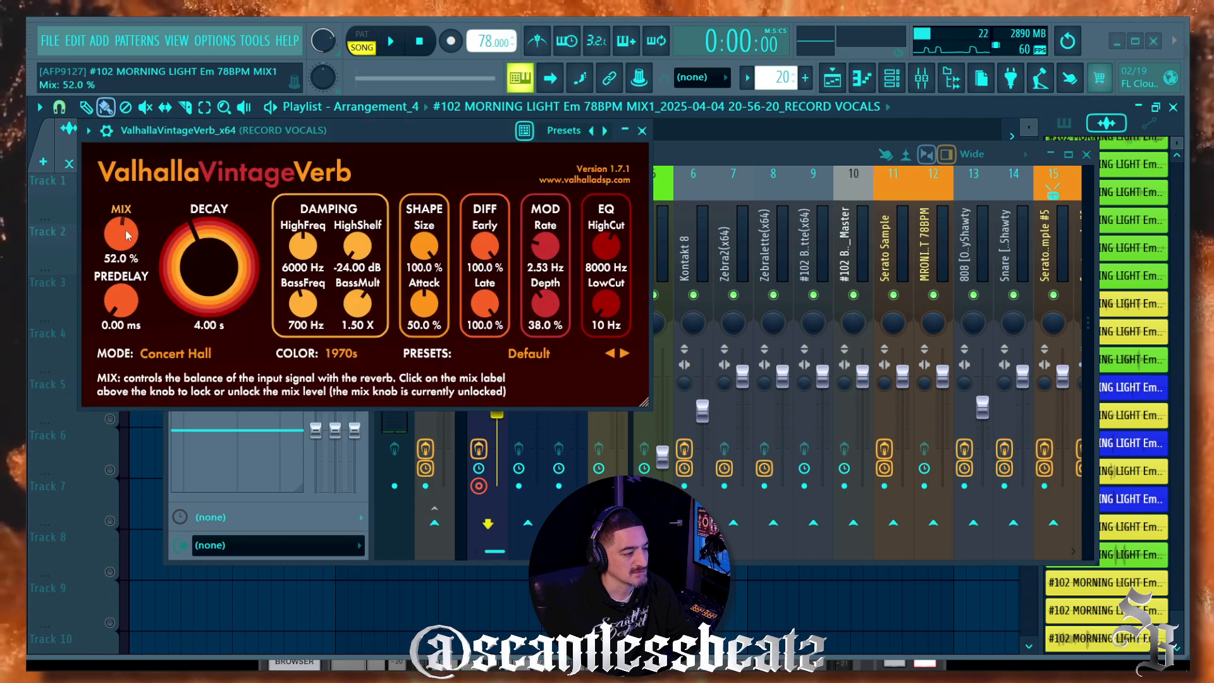
{"action": "left_click", "coordinate": [642, 132]}
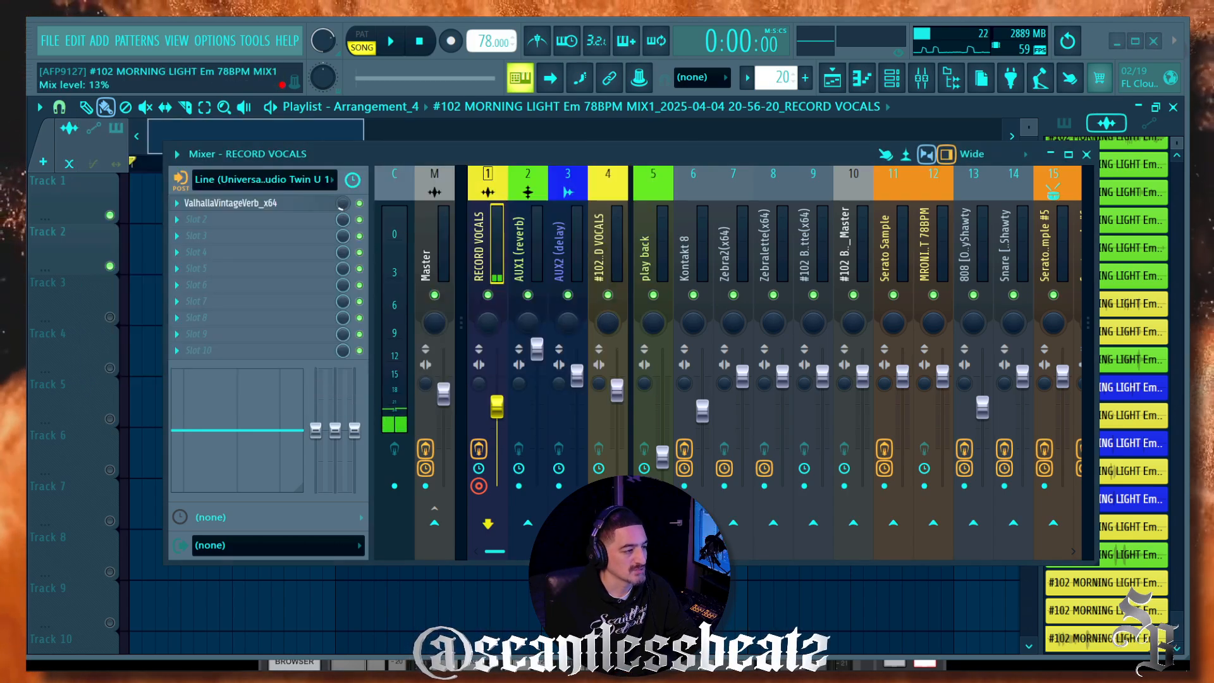
{"action": "left_click_drag", "start_coordinate": [348, 154], "coordinate": [315, 277]}
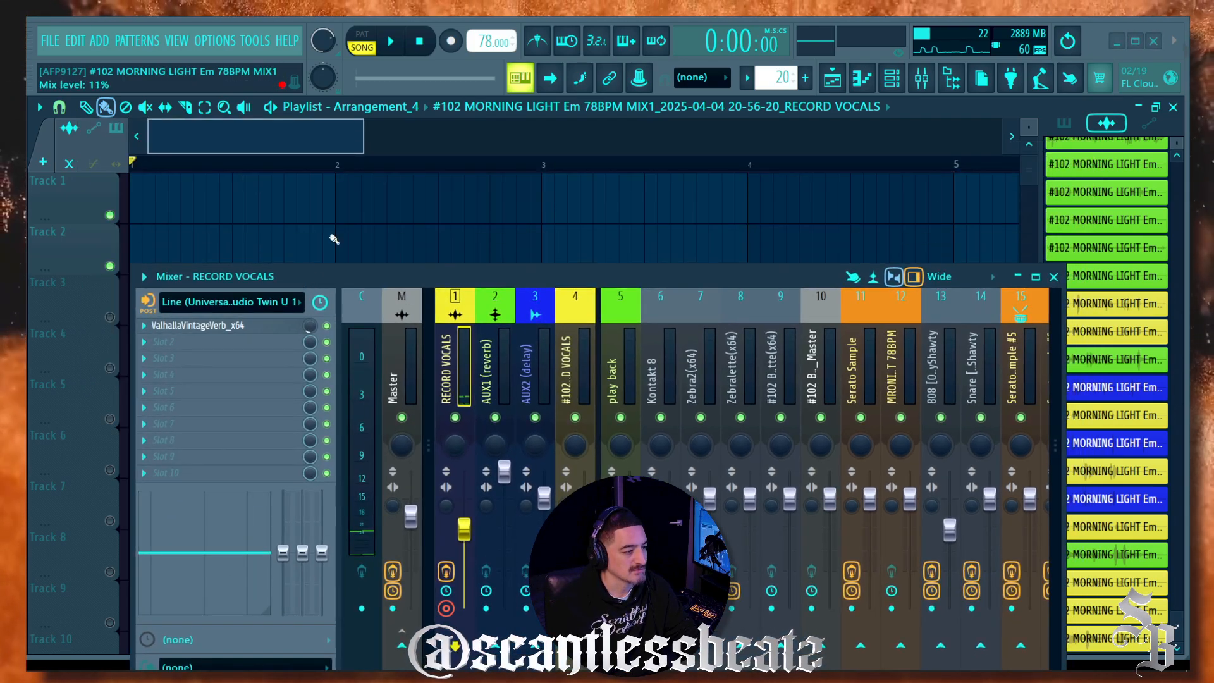
Step: Record a short test vocal take onto Track 1
{"action": "left_click", "coordinate": [451, 42]}
{"action": "left_click", "coordinate": [391, 41]}
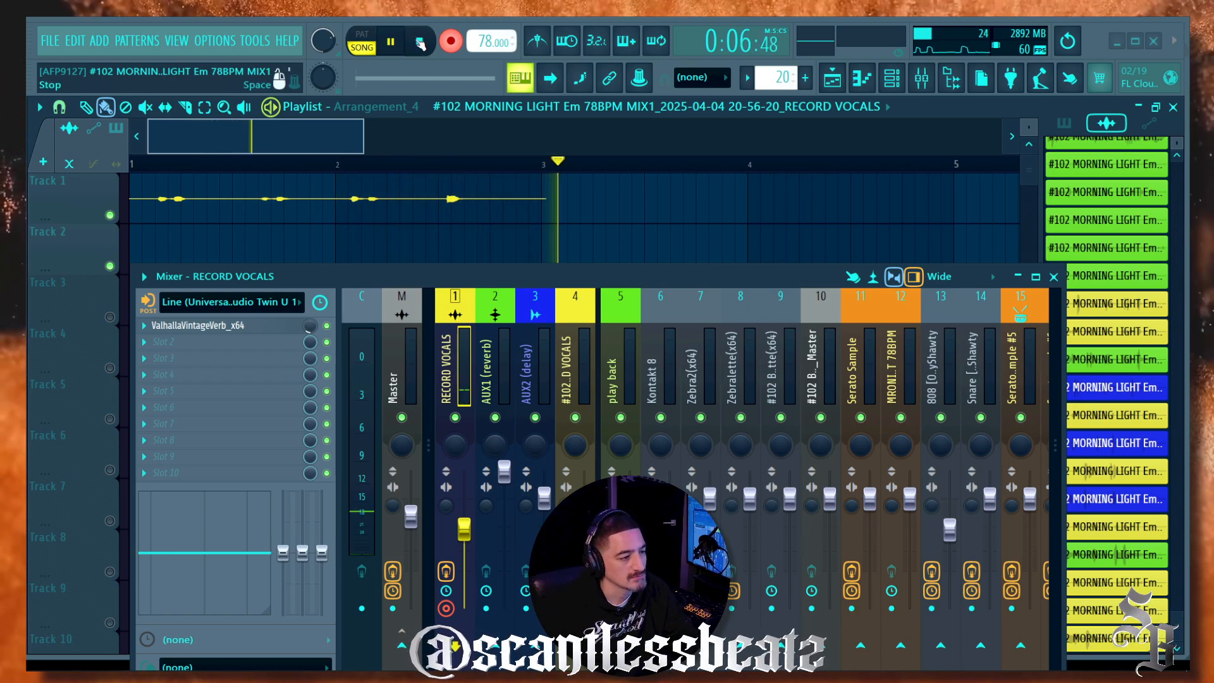
{"action": "left_click", "coordinate": [420, 42]}
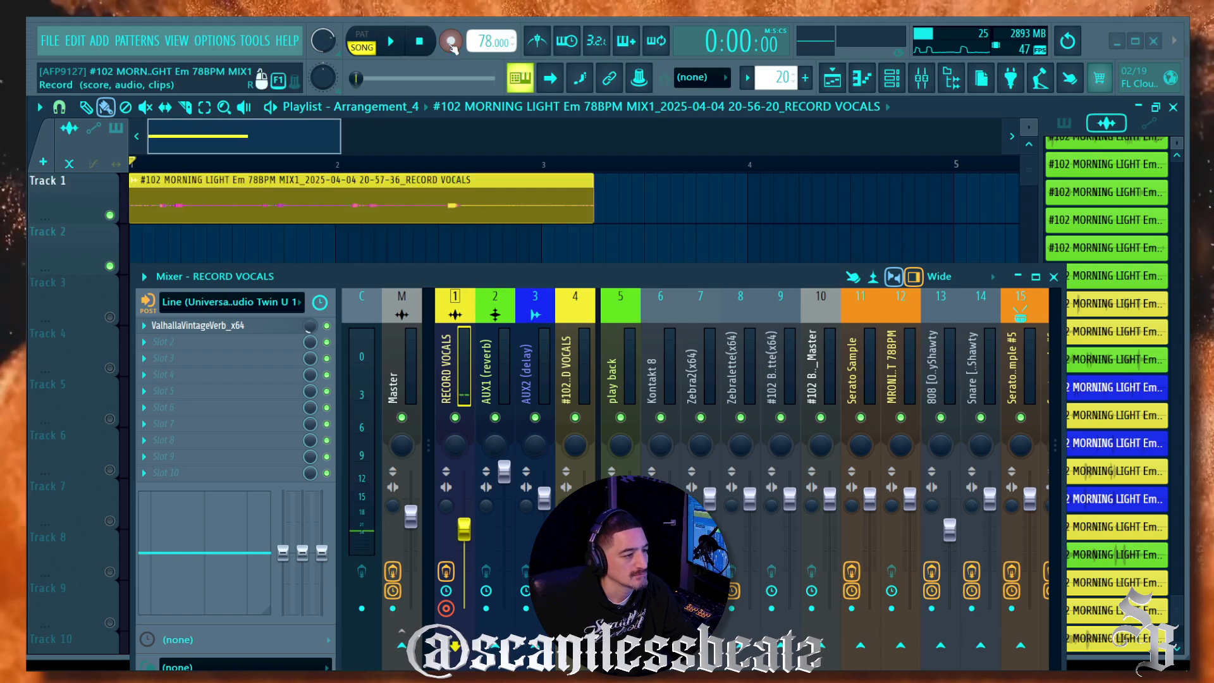
Step: Normalize the recorded clip, audition it, and delete the test take
{"action": "double_click", "coordinate": [182, 207]}
{"action": "left_click", "coordinate": [308, 274]}
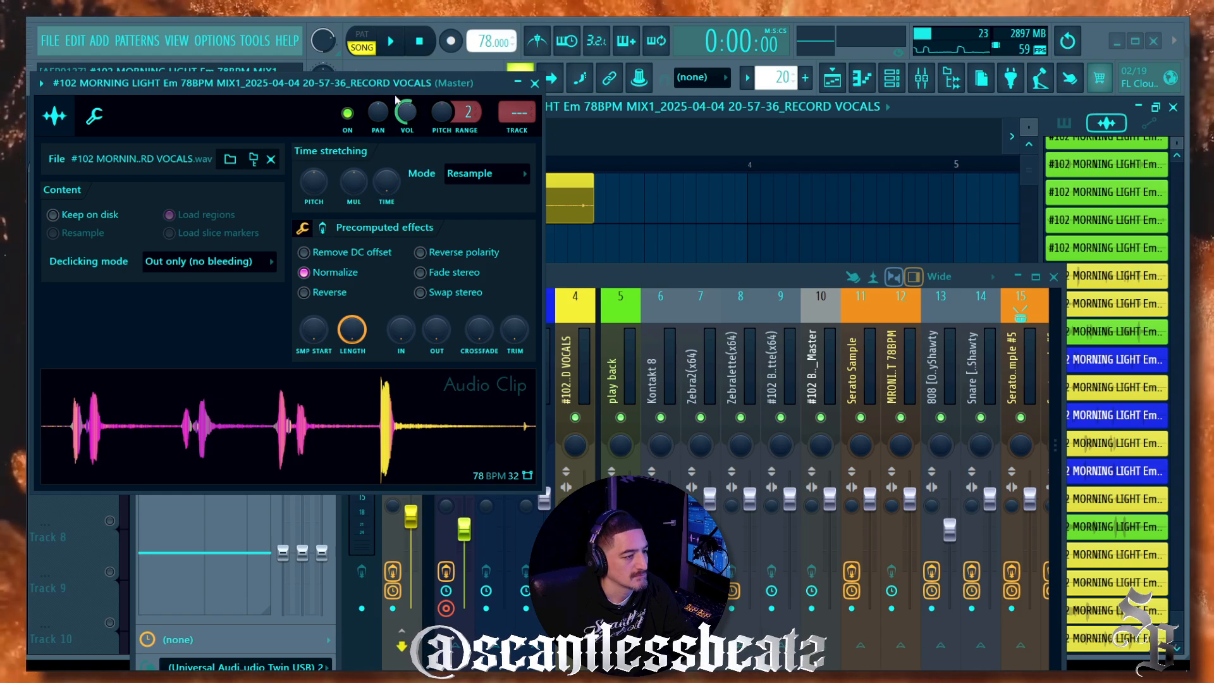
{"action": "left_click", "coordinate": [393, 42]}
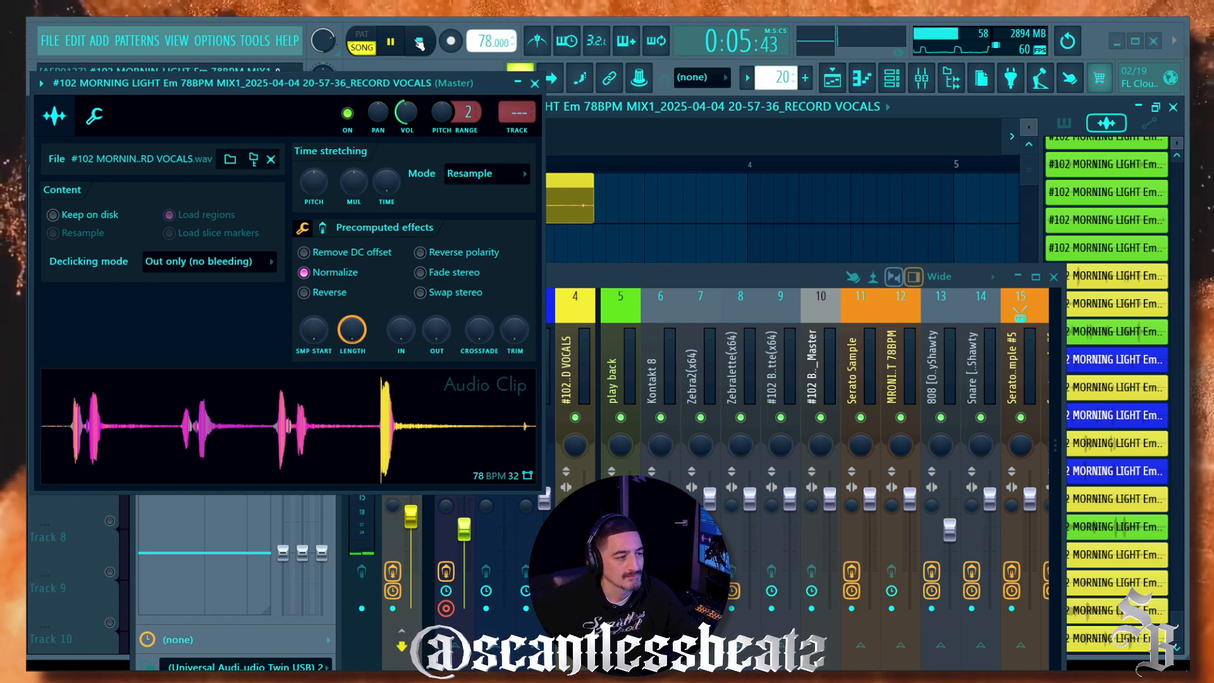
{"action": "left_click", "coordinate": [533, 84]}
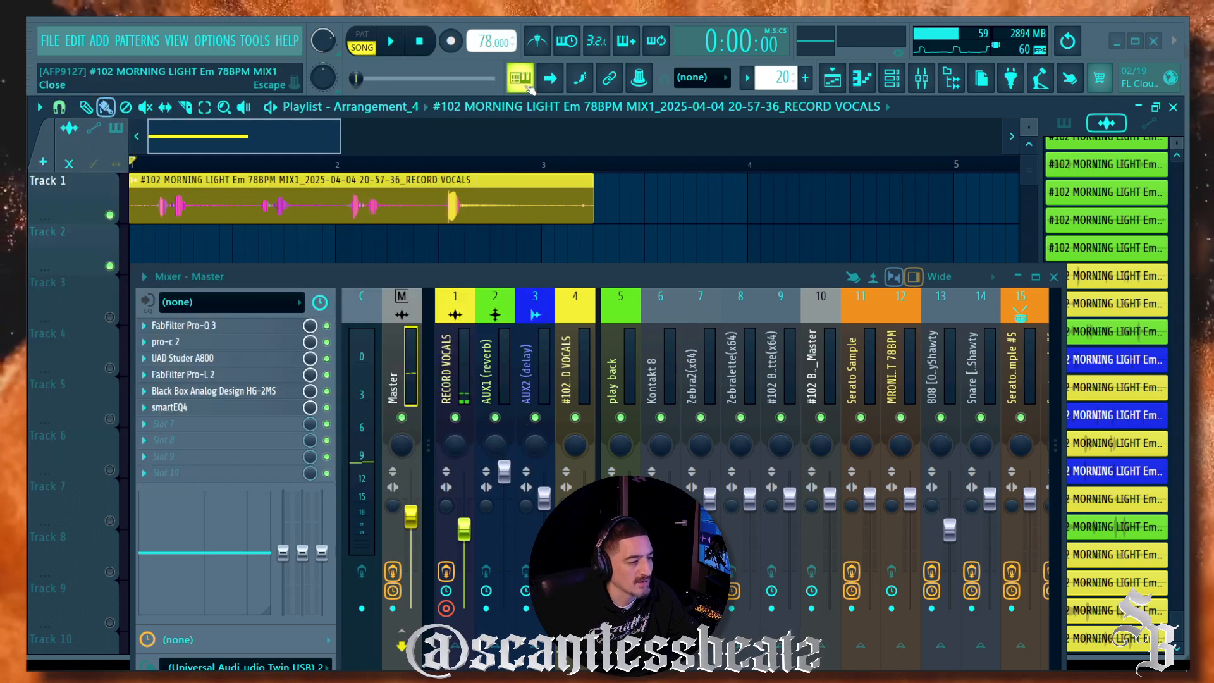
{"action": "right_click", "coordinate": [372, 200]}
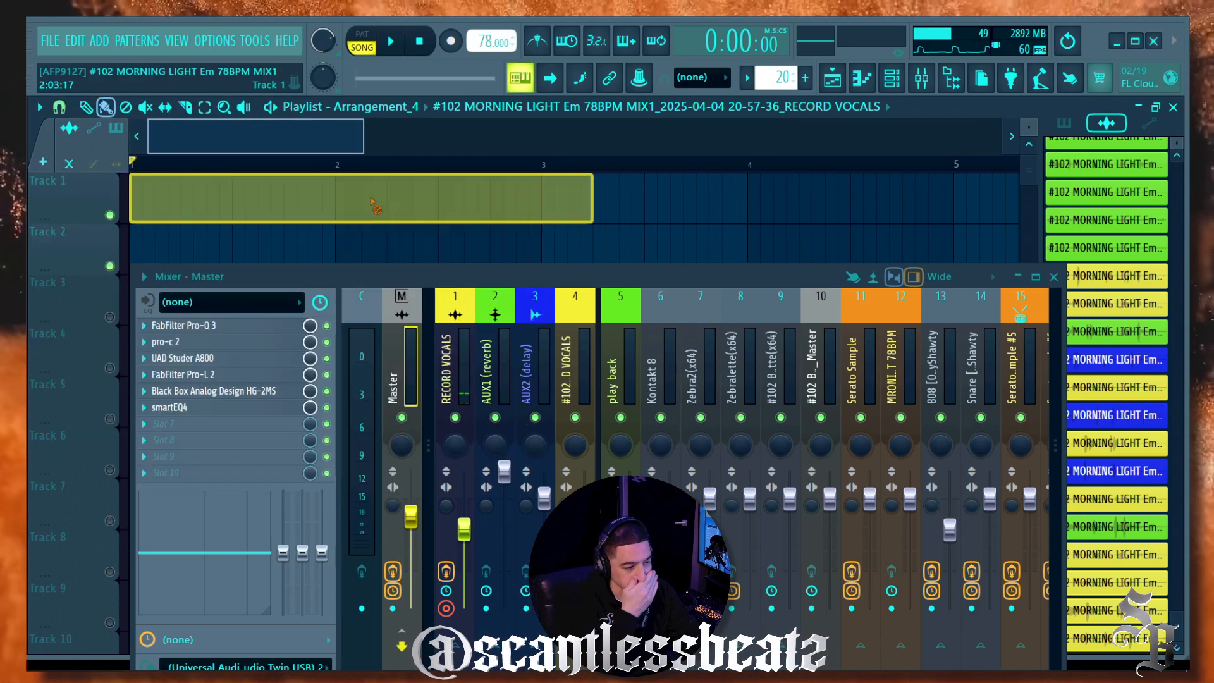
Step: Disarm RECORD VOCALS, bypass its ValhallaVintageVerb, and select the AUX1 (reverb) channel
{"action": "left_click", "coordinate": [450, 372]}
{"action": "left_click_drag", "start_coordinate": [405, 267], "coordinate": [410, 174]}
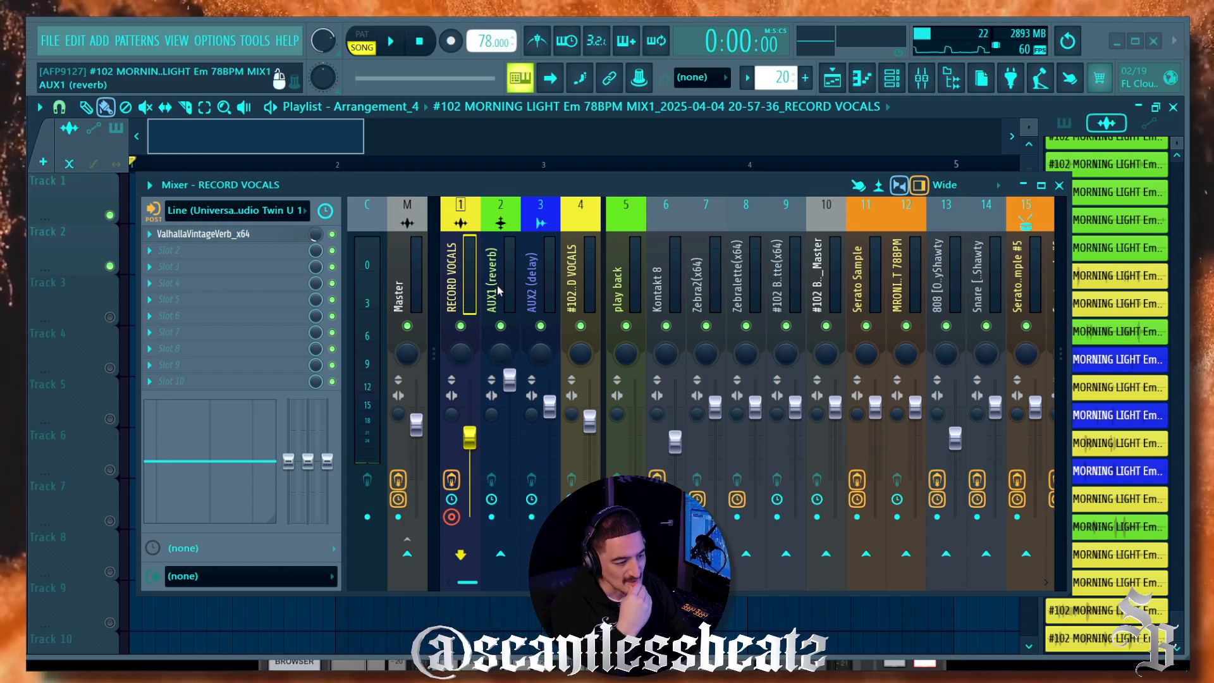
{"action": "left_click", "coordinate": [451, 517]}
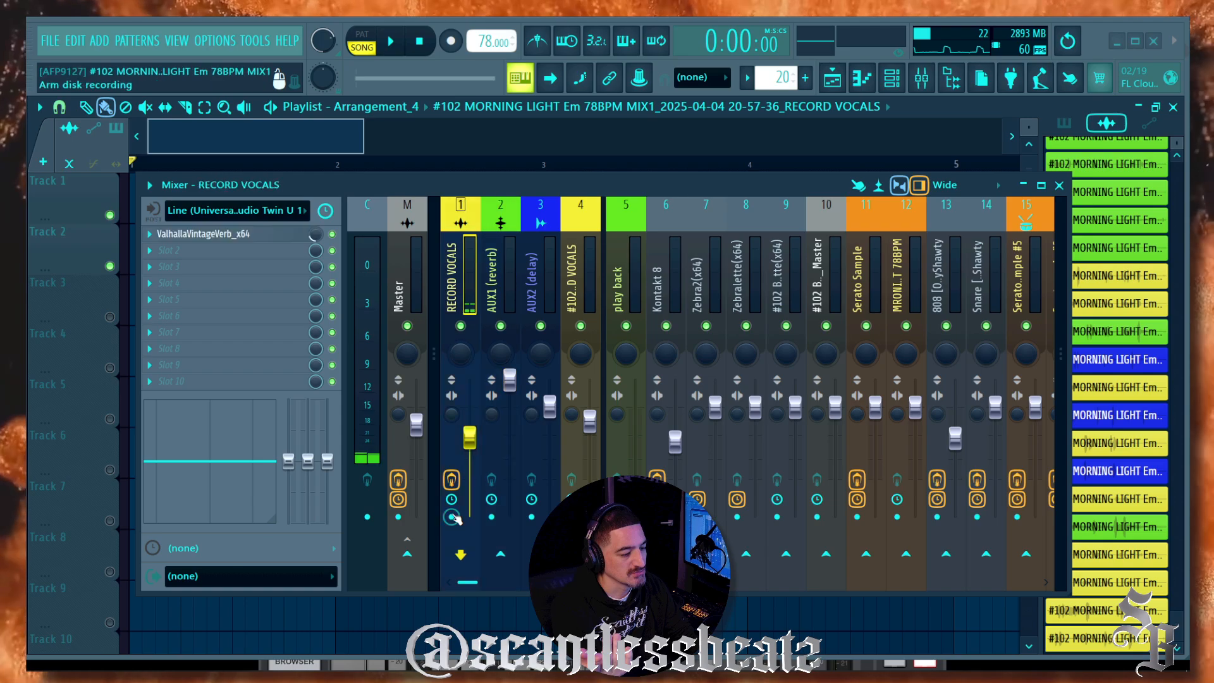
{"action": "left_click", "coordinate": [332, 235]}
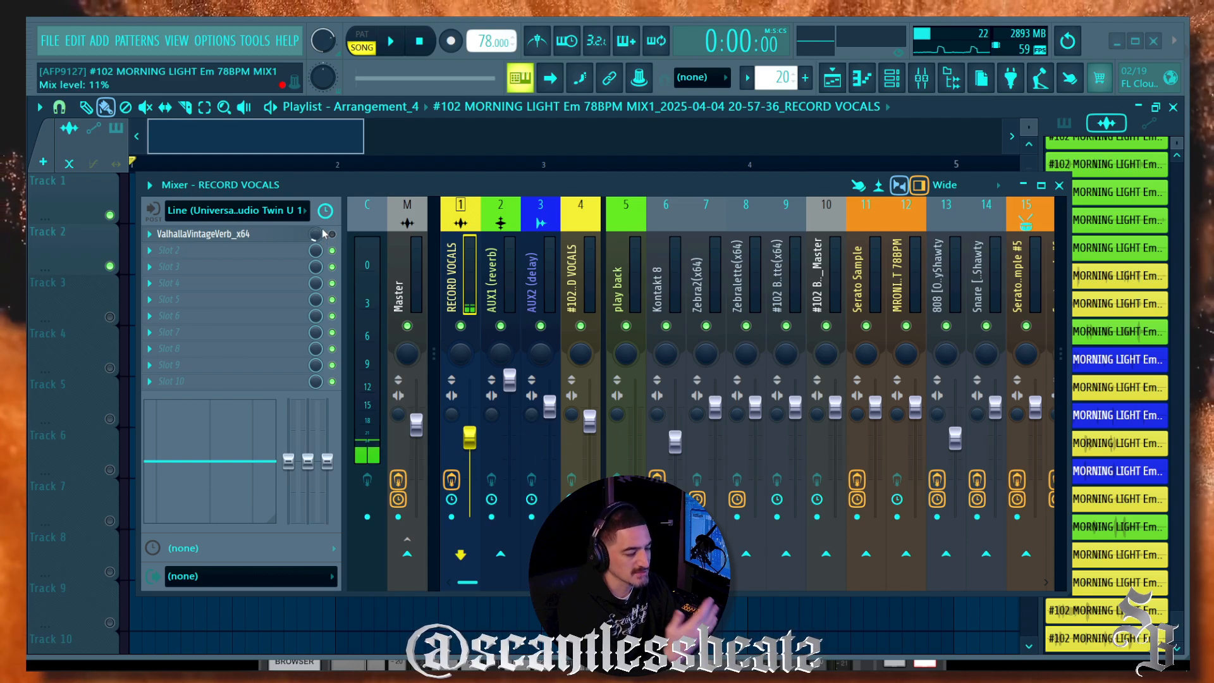
{"action": "left_click", "coordinate": [492, 269]}
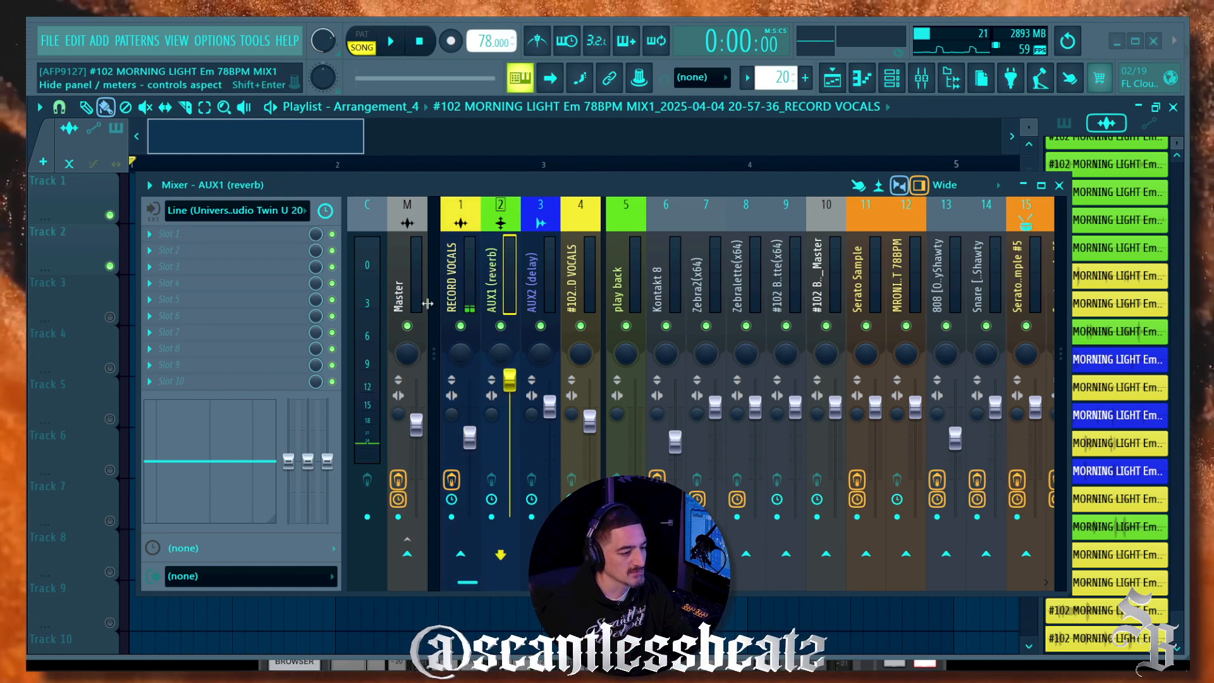
Step: Try AUX1 audio inputs, first the stereo U 1–U 2 pair, then mono Twin U 1
{"action": "left_click", "coordinate": [279, 215]}
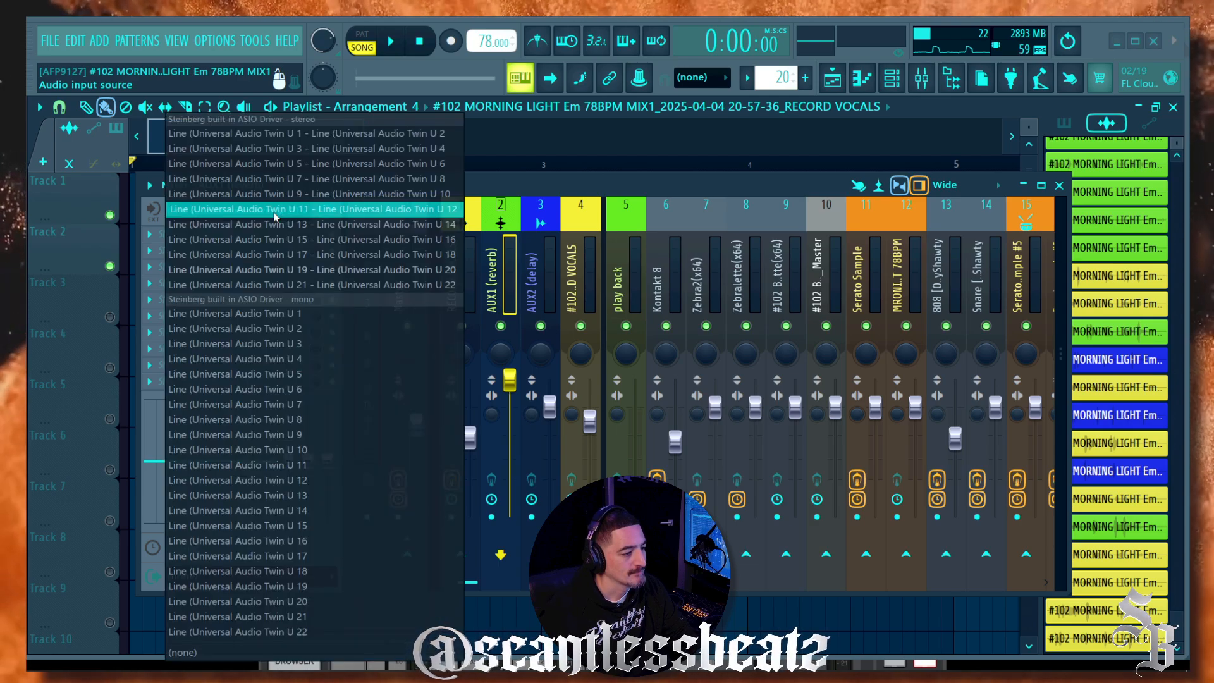
{"action": "left_click", "coordinate": [275, 193]}
{"action": "left_click", "coordinate": [448, 269]}
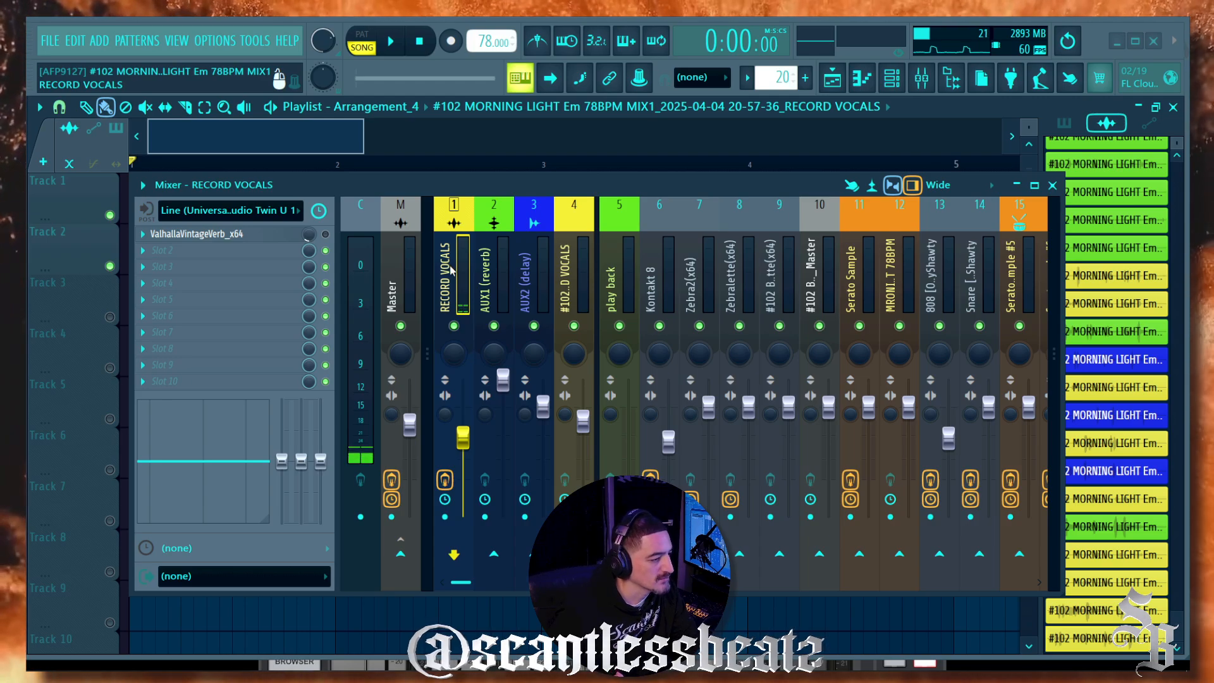
{"action": "left_click", "coordinate": [482, 271]}
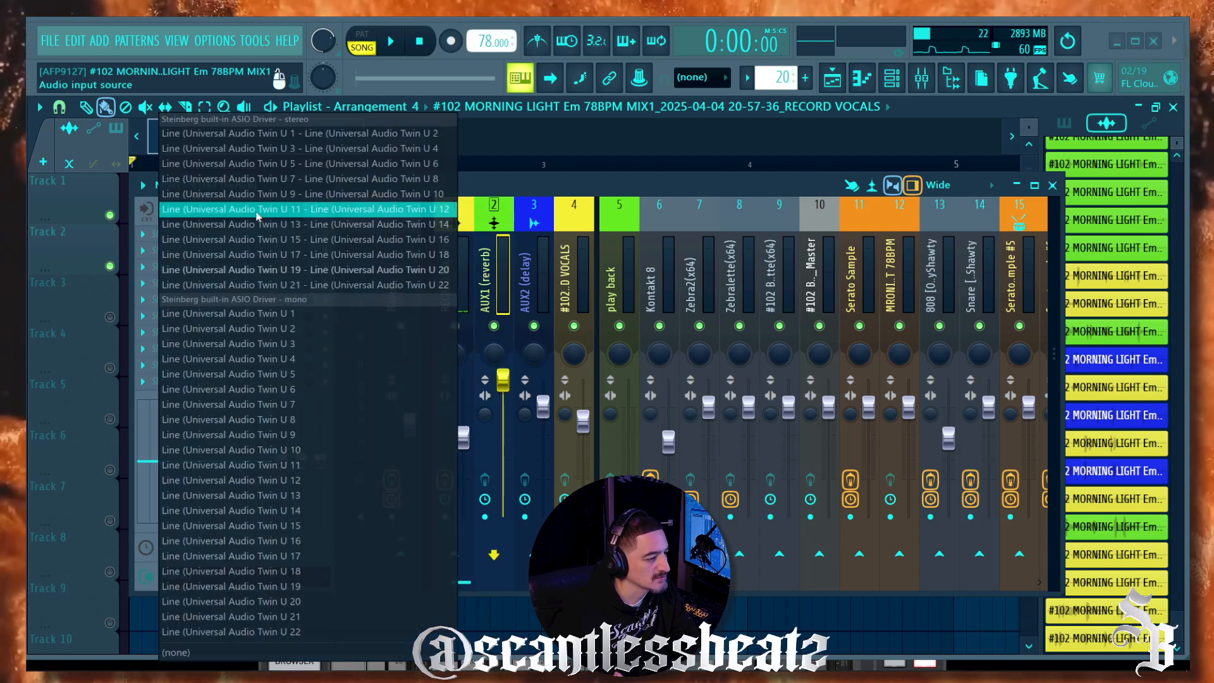
{"action": "left_click", "coordinate": [253, 211]}
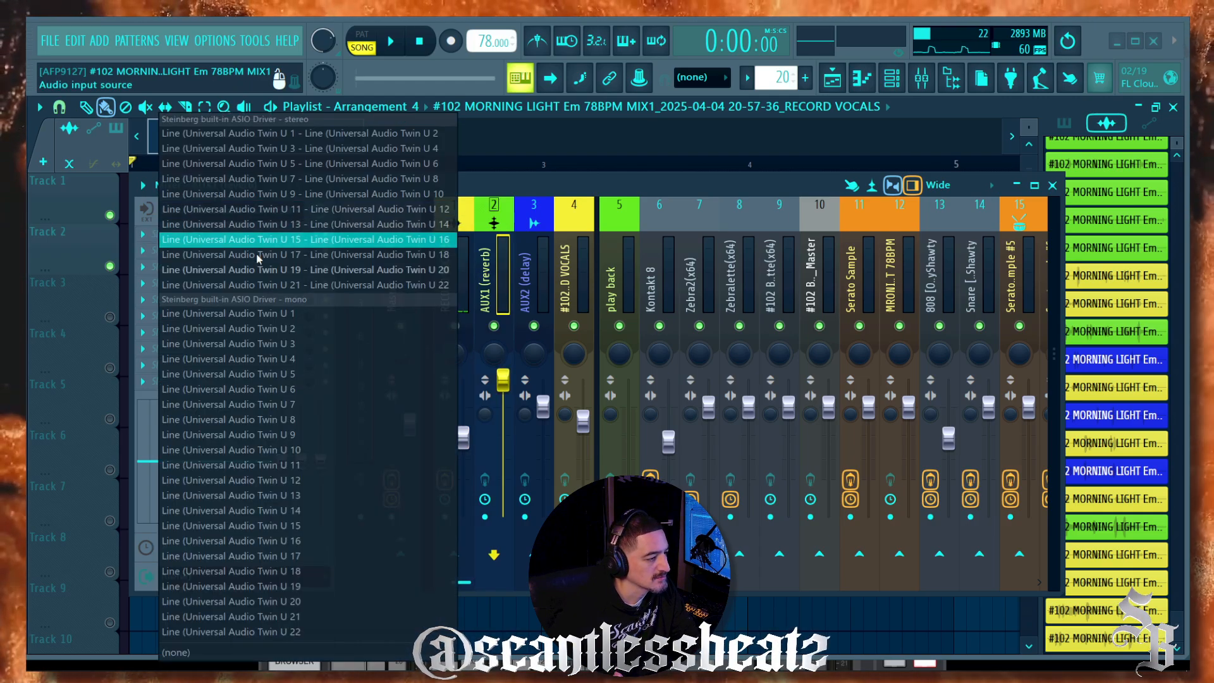
{"action": "left_click", "coordinate": [272, 133]}
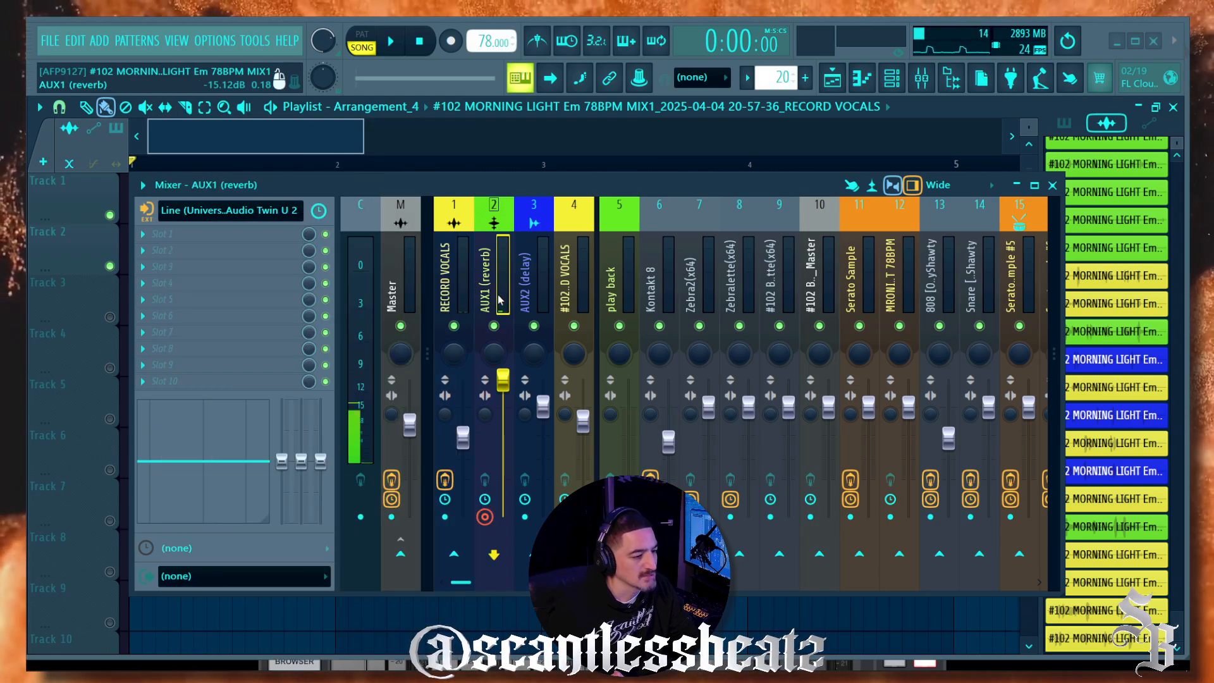
{"action": "left_click", "coordinate": [228, 210]}
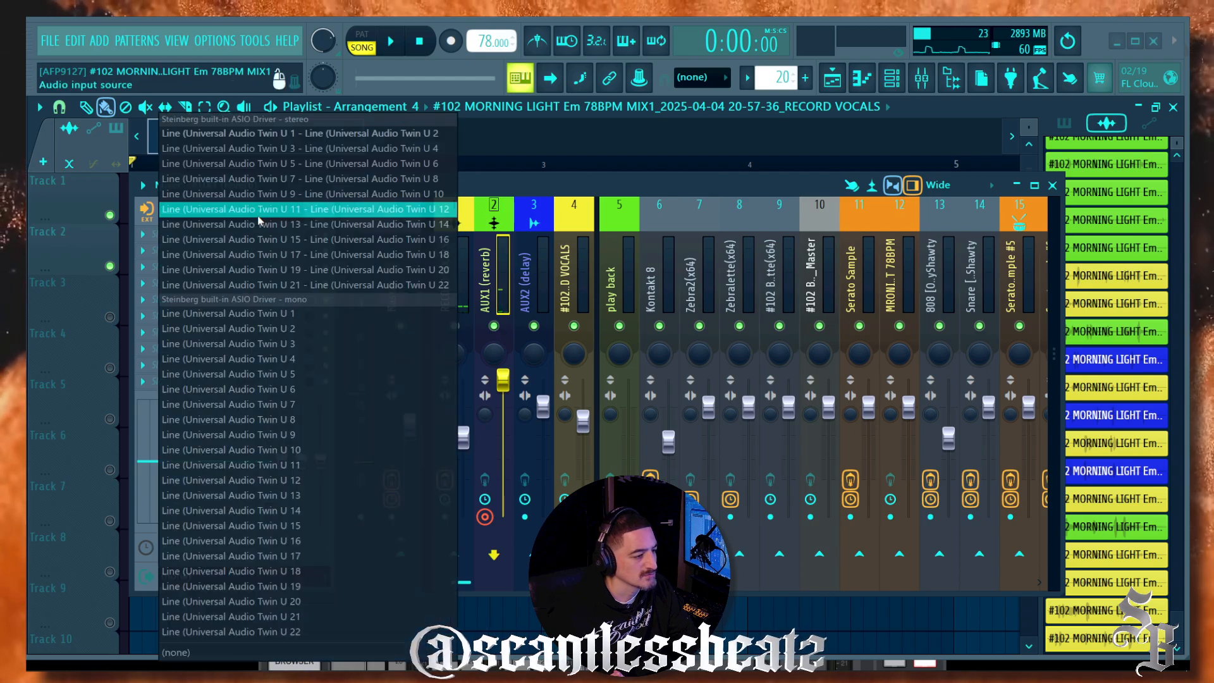
{"action": "left_click", "coordinate": [274, 315]}
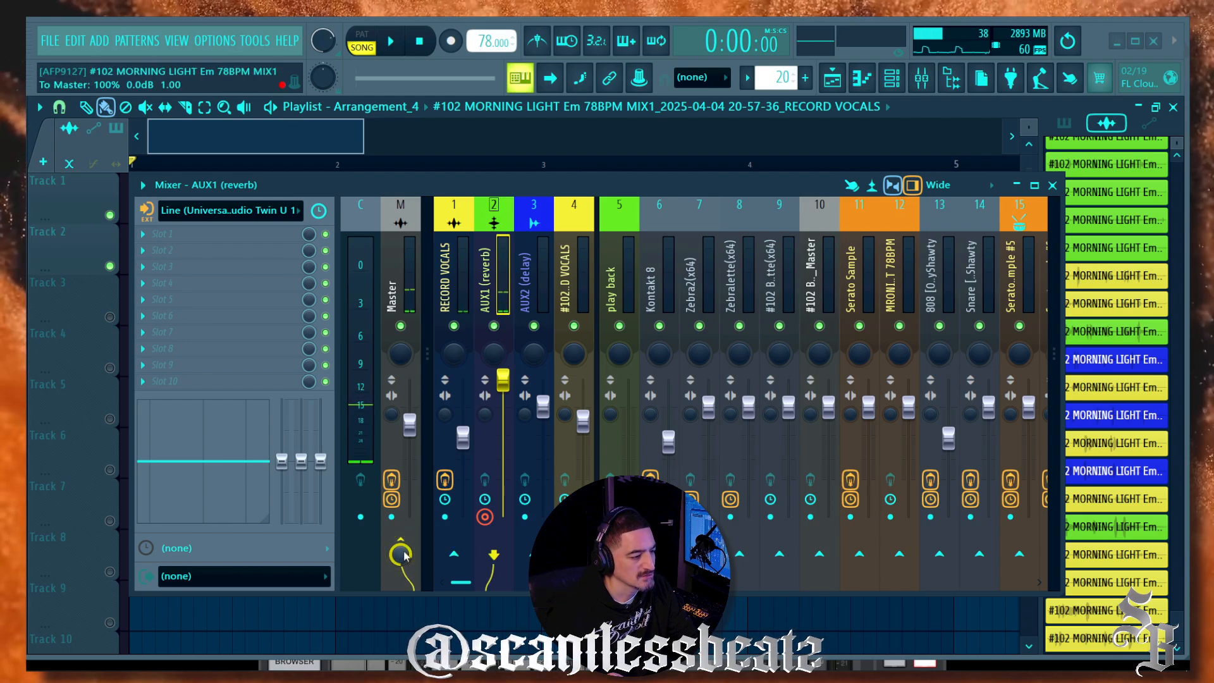
Step: Set the AUX1 (reverb) channel's audio input to (none)
{"action": "left_click", "coordinate": [454, 283]}
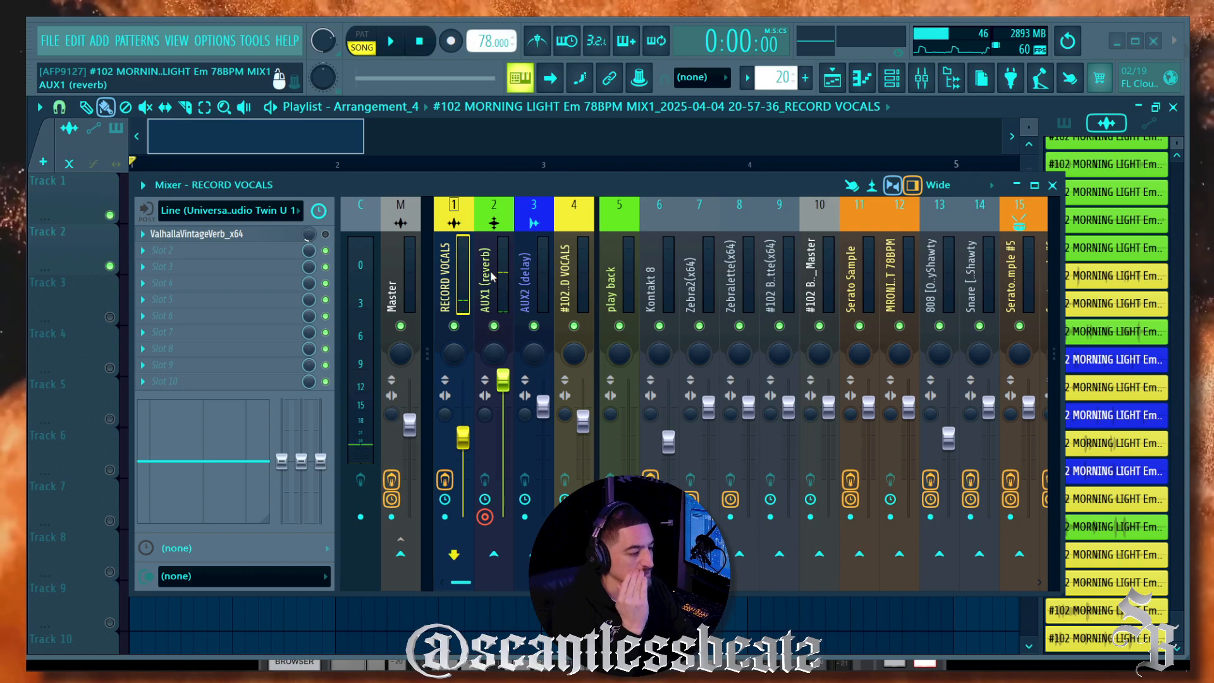
{"action": "left_click", "coordinate": [500, 290]}
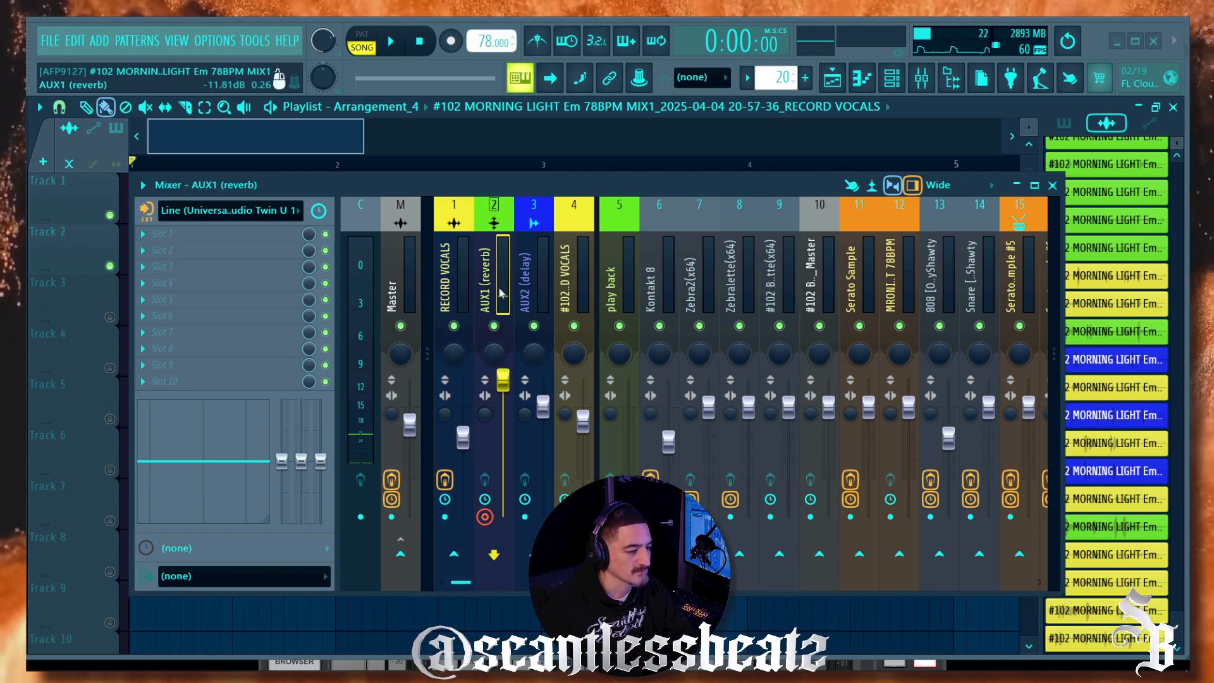
{"action": "left_click", "coordinate": [253, 211]}
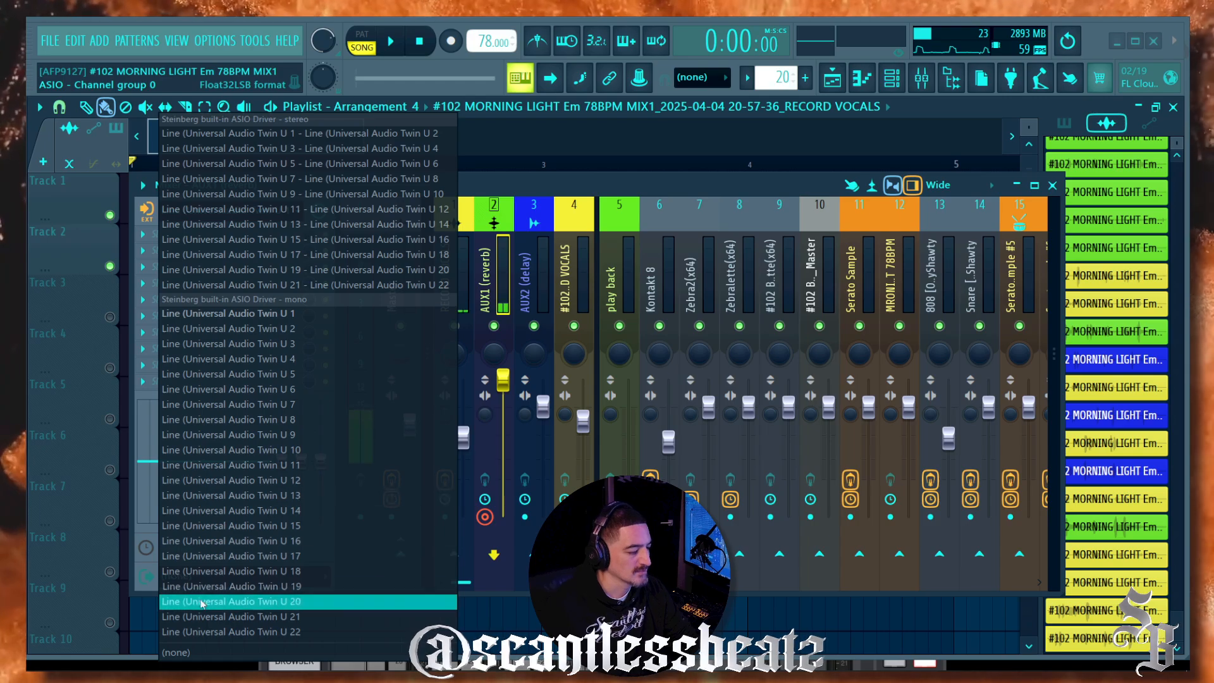
{"action": "left_click", "coordinate": [177, 652]}
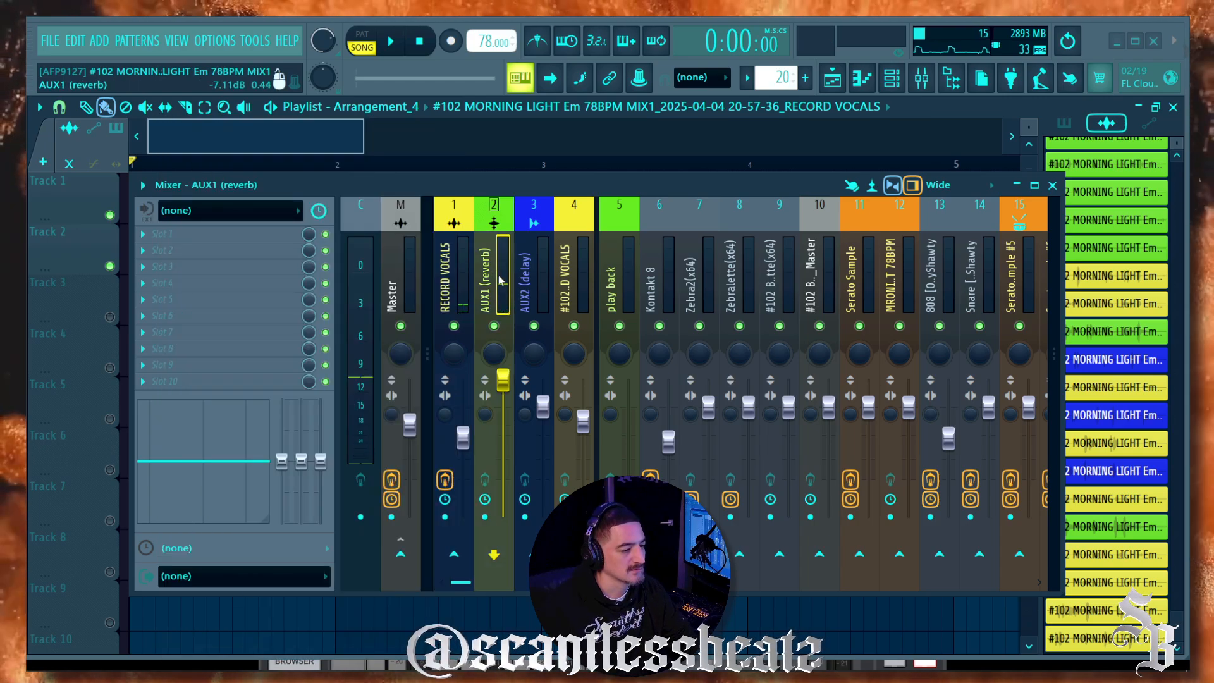
Step: Arm the RECORD VOCALS track for disk recording again
{"action": "left_click", "coordinate": [457, 278]}
{"action": "left_click", "coordinate": [500, 281]}
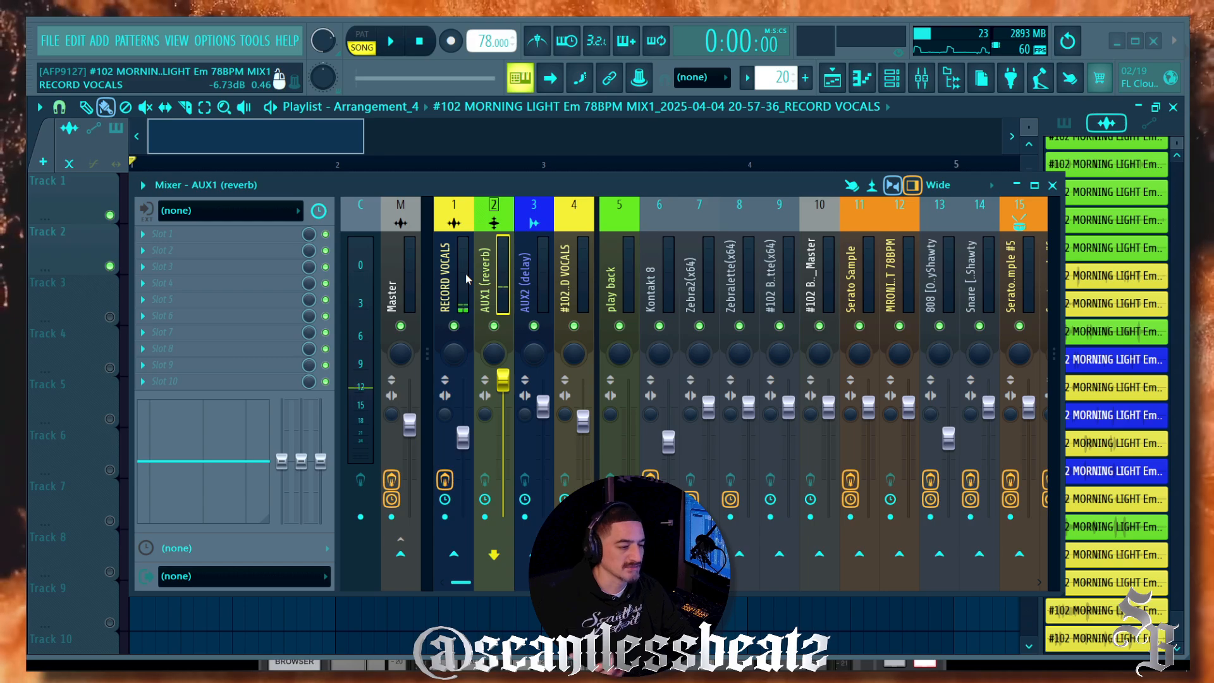
{"action": "left_click", "coordinate": [468, 277]}
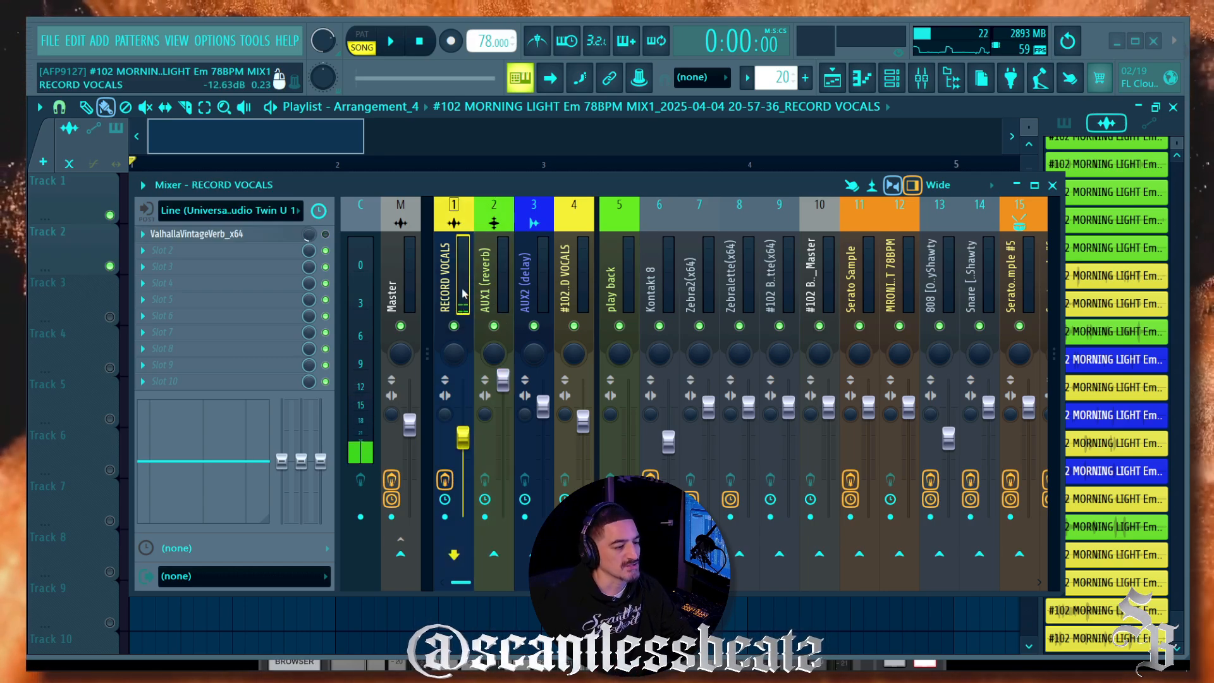
{"action": "left_click", "coordinate": [444, 516]}
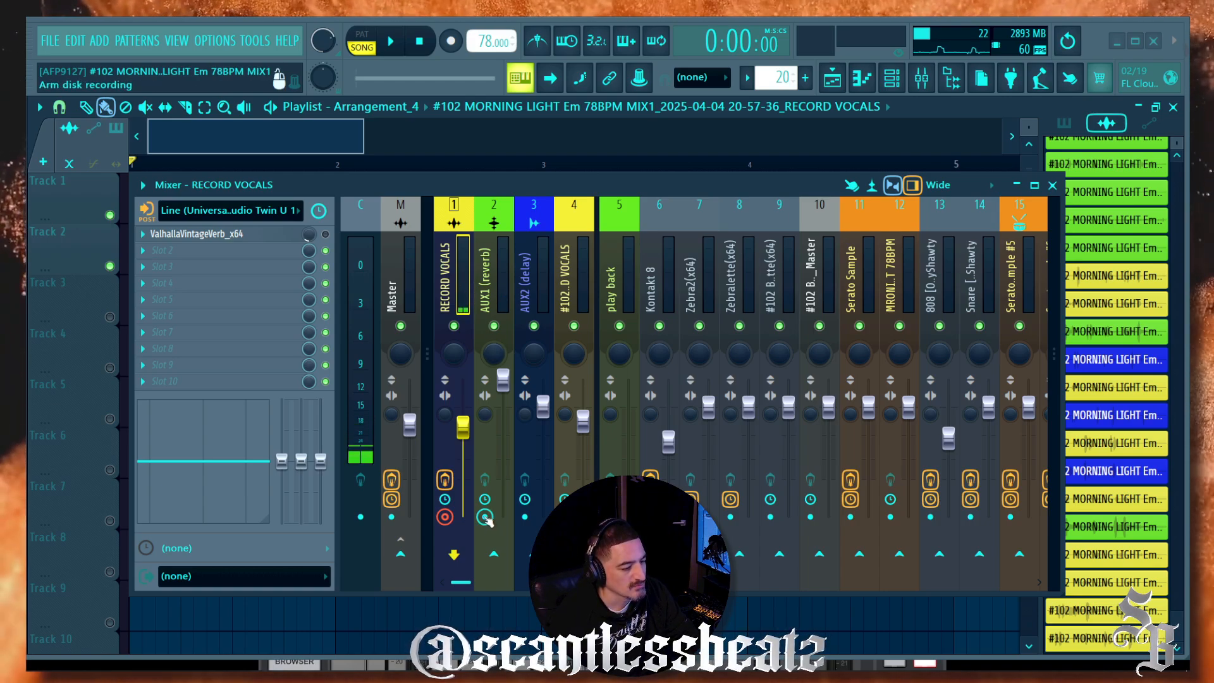
Step: Send RECORD VOCALS to AUX1 (reverb) and arm AUX1 for disk recording
{"action": "right_click", "coordinate": [494, 555]}
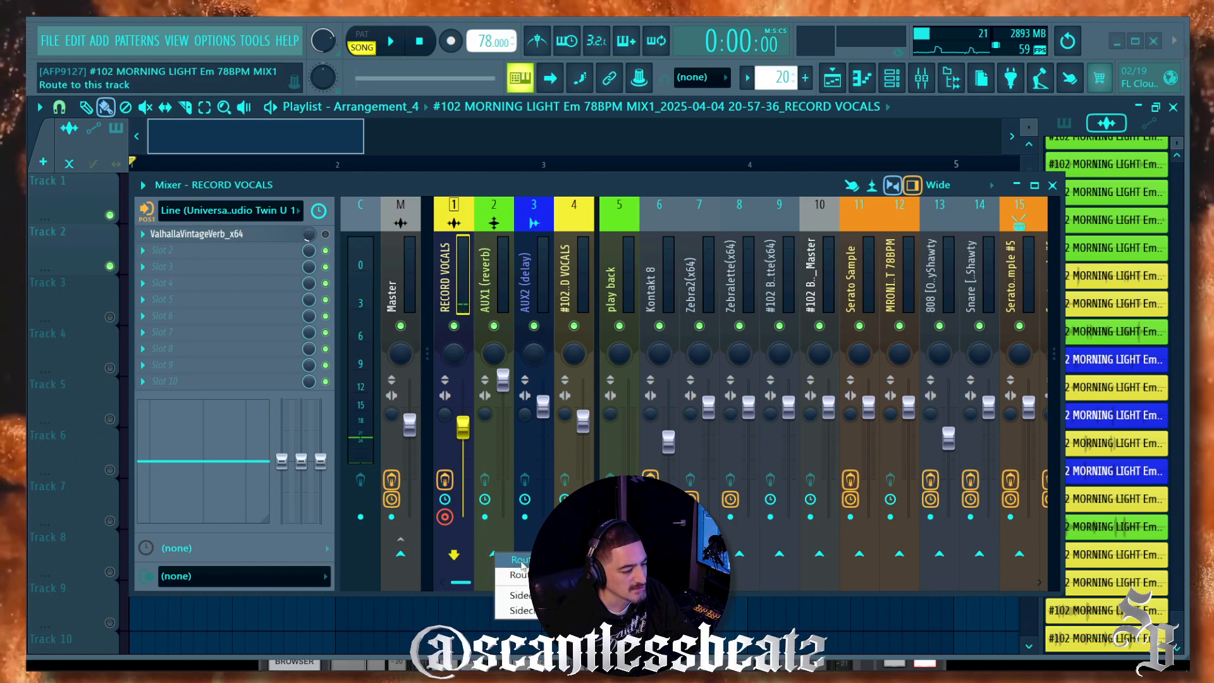
{"action": "left_click", "coordinate": [521, 562]}
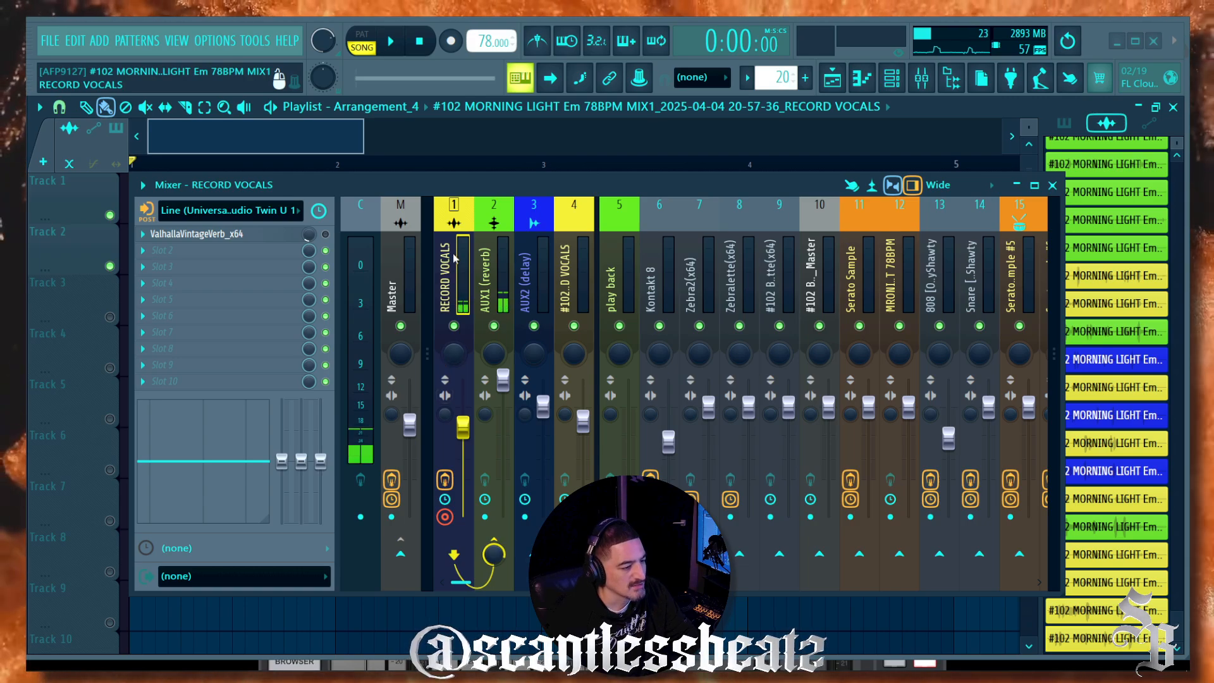
{"action": "left_click", "coordinate": [492, 272]}
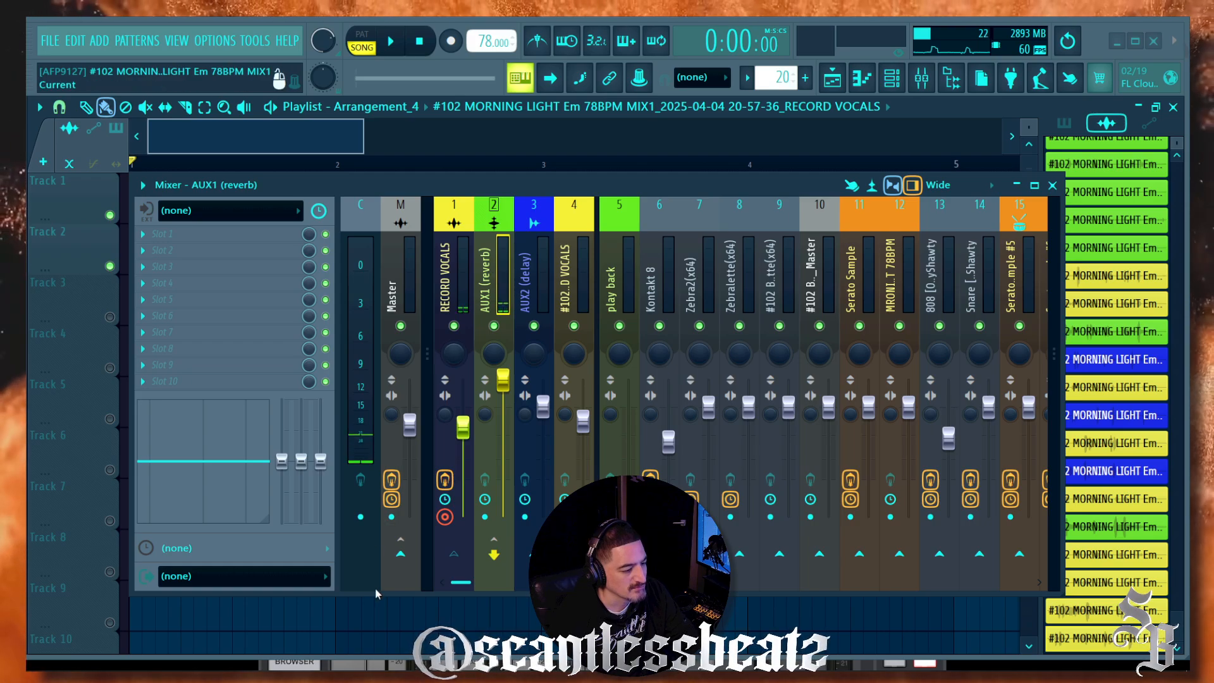
{"action": "left_click", "coordinate": [485, 518]}
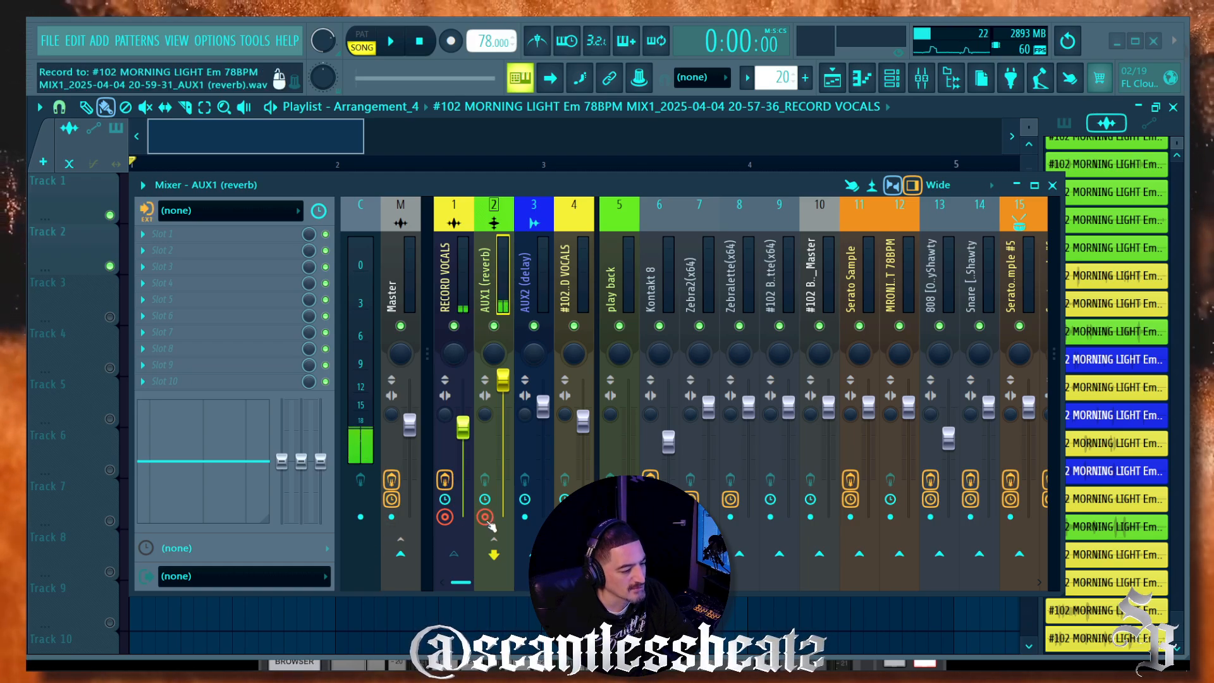
Step: Load ValhallaShimmer into the first effect slot of AUX1 (reverb)
{"action": "left_click", "coordinate": [254, 243]}
{"action": "scroll", "coordinate": [310, 279], "scroll_direction": "down", "scroll_amount": 5}
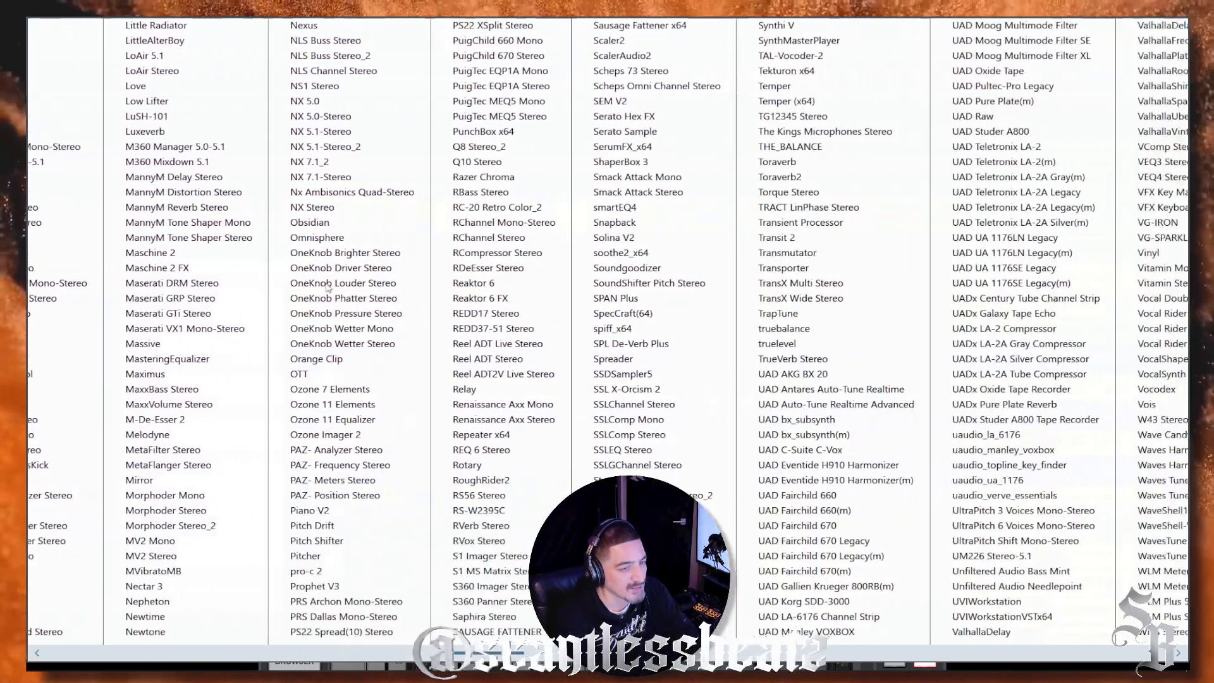
{"action": "scroll", "coordinate": [506, 120], "scroll_direction": "down", "scroll_amount": 3}
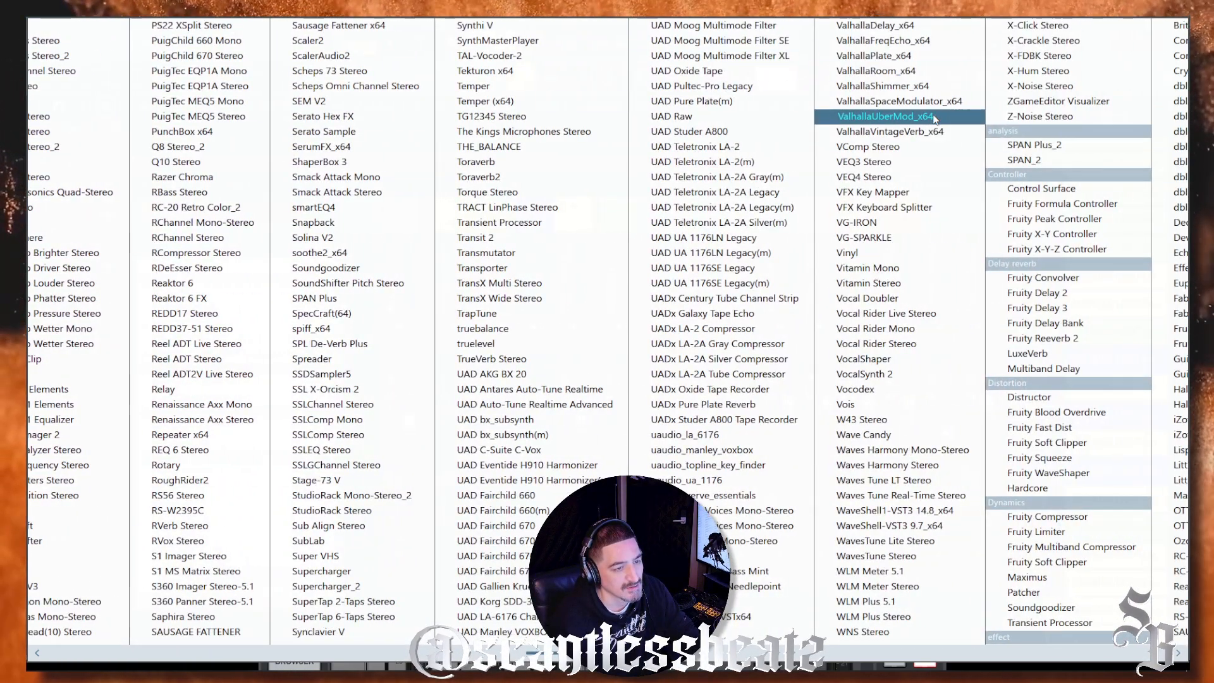
{"action": "left_click", "coordinate": [930, 86]}
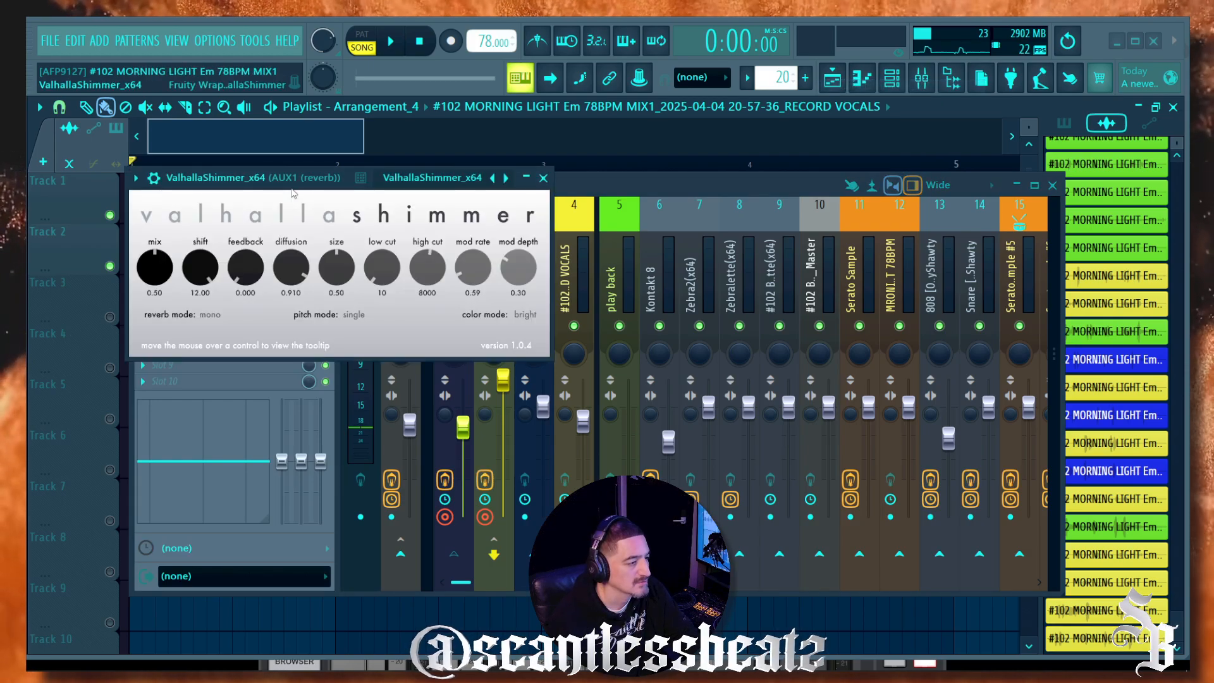
{"action": "left_click_drag", "start_coordinate": [335, 179], "coordinate": [756, 178]}
Step: Set Shimmer mix 0.39, feedback 0.140, shift 3.07, then lower AUX1 to about -11 dB
{"action": "left_click_drag", "start_coordinate": [583, 273], "coordinate": [585, 282]}
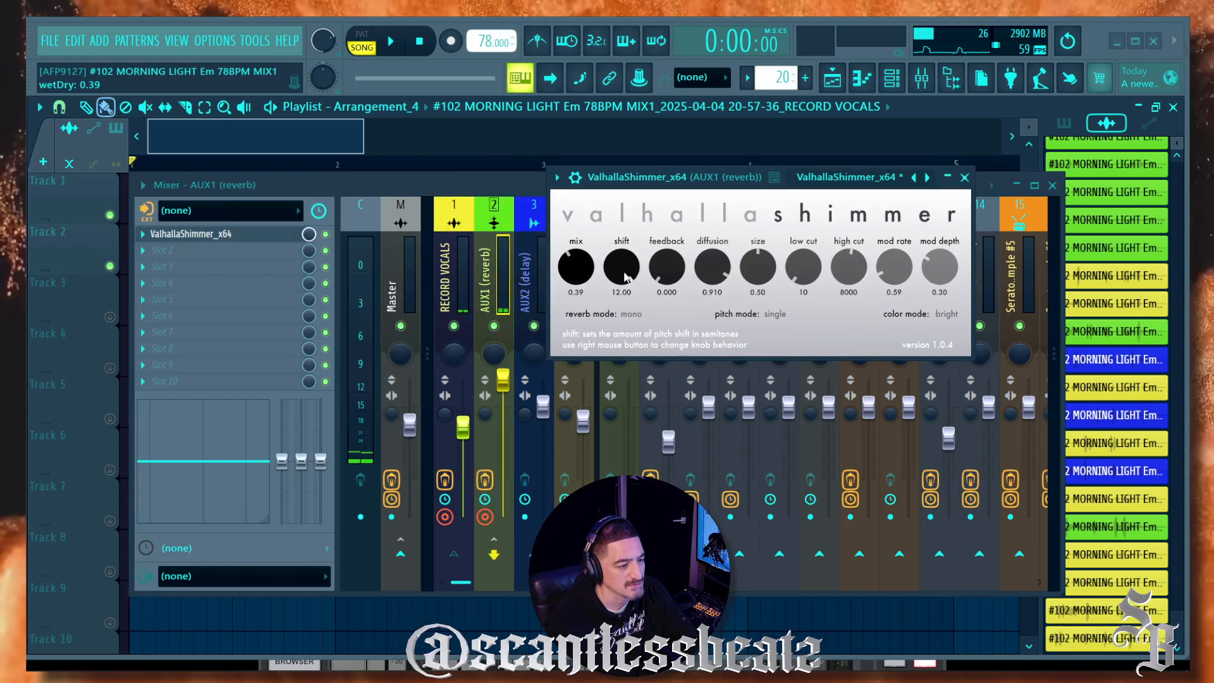
{"action": "left_click_drag", "start_coordinate": [666, 273], "coordinate": [701, 282]}
{"action": "left_click_drag", "start_coordinate": [622, 268], "coordinate": [624, 348]}
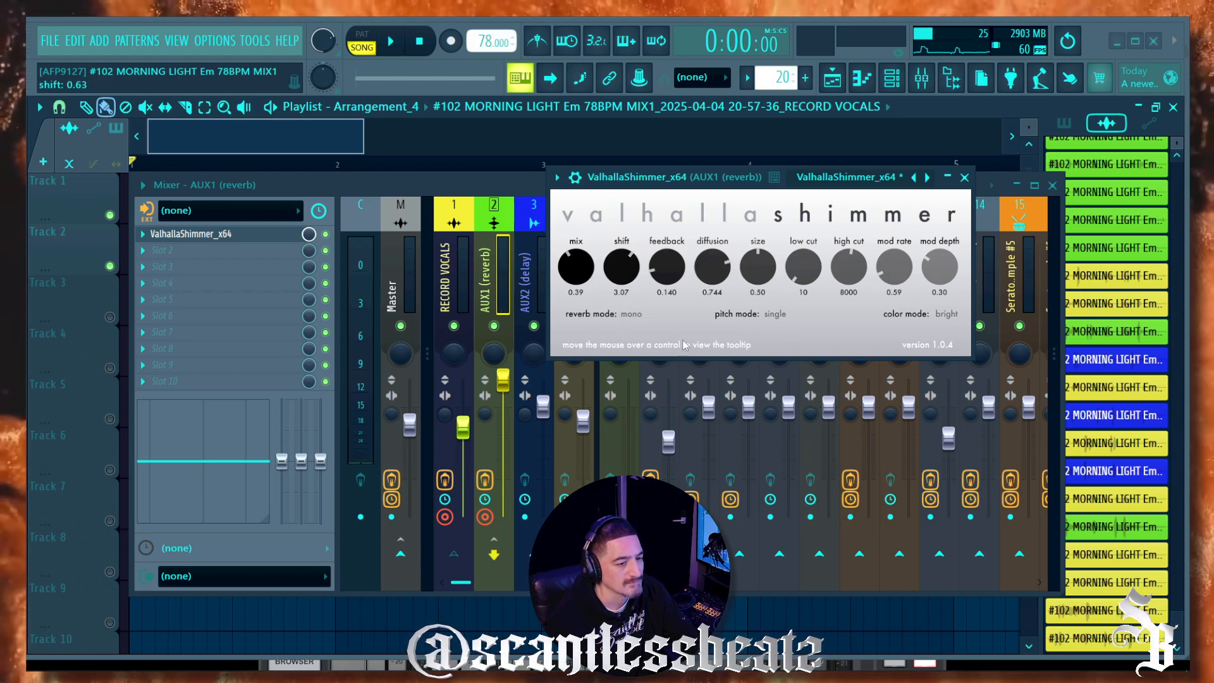
{"action": "left_click", "coordinate": [965, 178]}
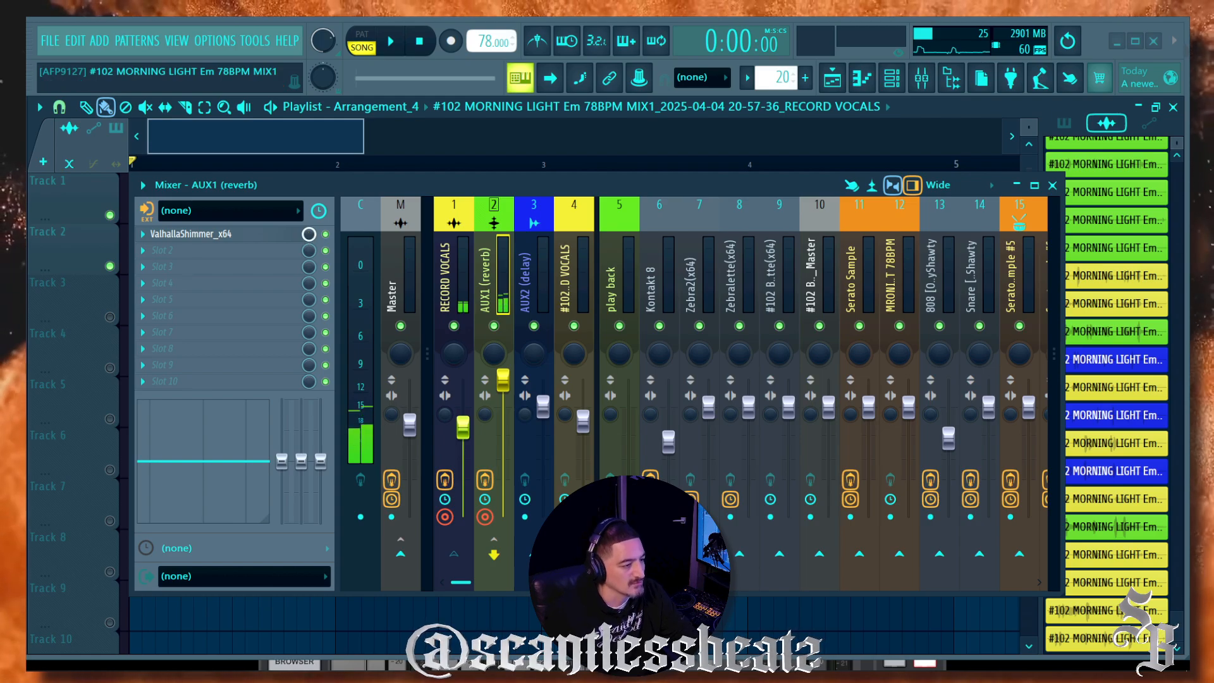
{"action": "left_click_drag", "start_coordinate": [505, 383], "coordinate": [504, 460]}
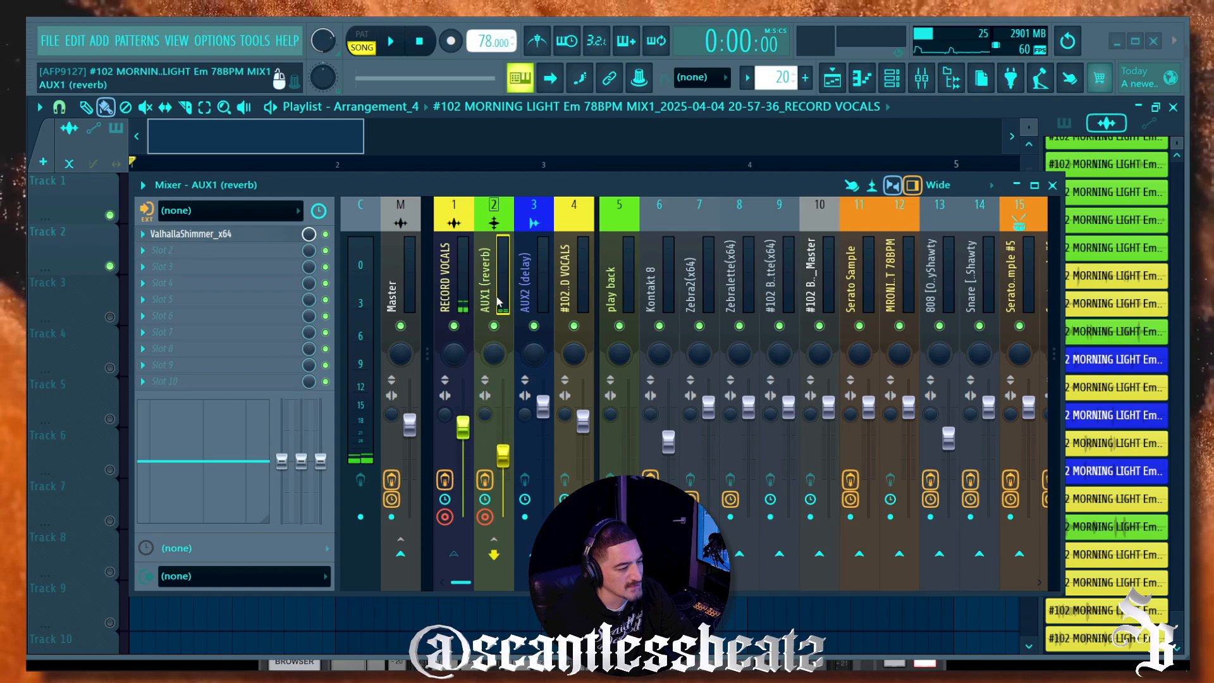
Step: Route the AUX1 reverb bus to the Master channel
{"action": "left_click", "coordinate": [460, 272]}
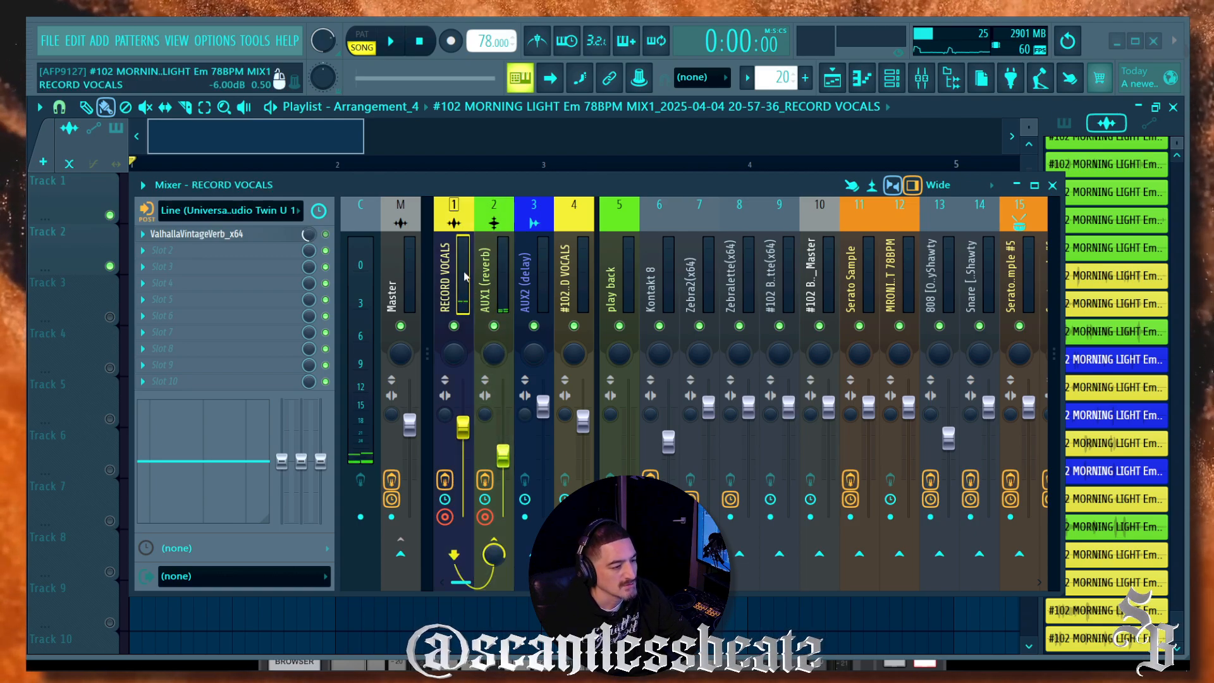
{"action": "left_click", "coordinate": [491, 286]}
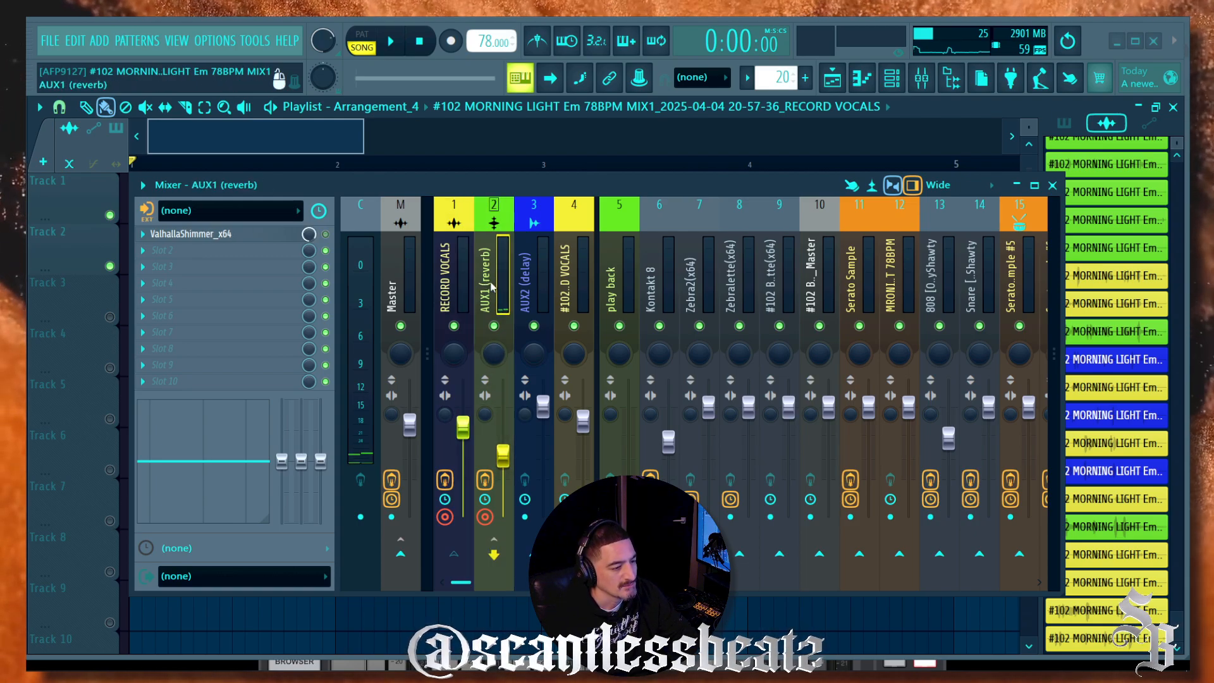
{"action": "left_click", "coordinate": [401, 555]}
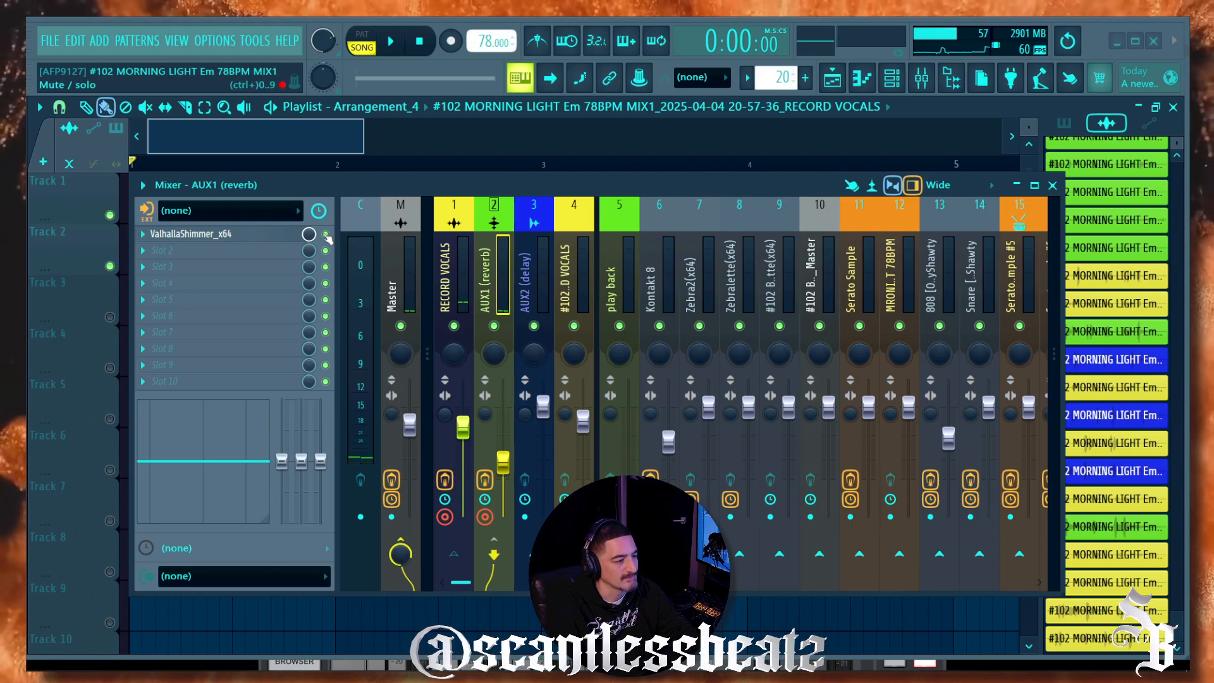
Step: Load ValhallaVintageVerb into AUX1's second effect slot after ValhallaShimmer
{"action": "left_click", "coordinate": [245, 251]}
{"action": "scroll", "coordinate": [508, 365], "scroll_direction": "down", "scroll_amount": 6}
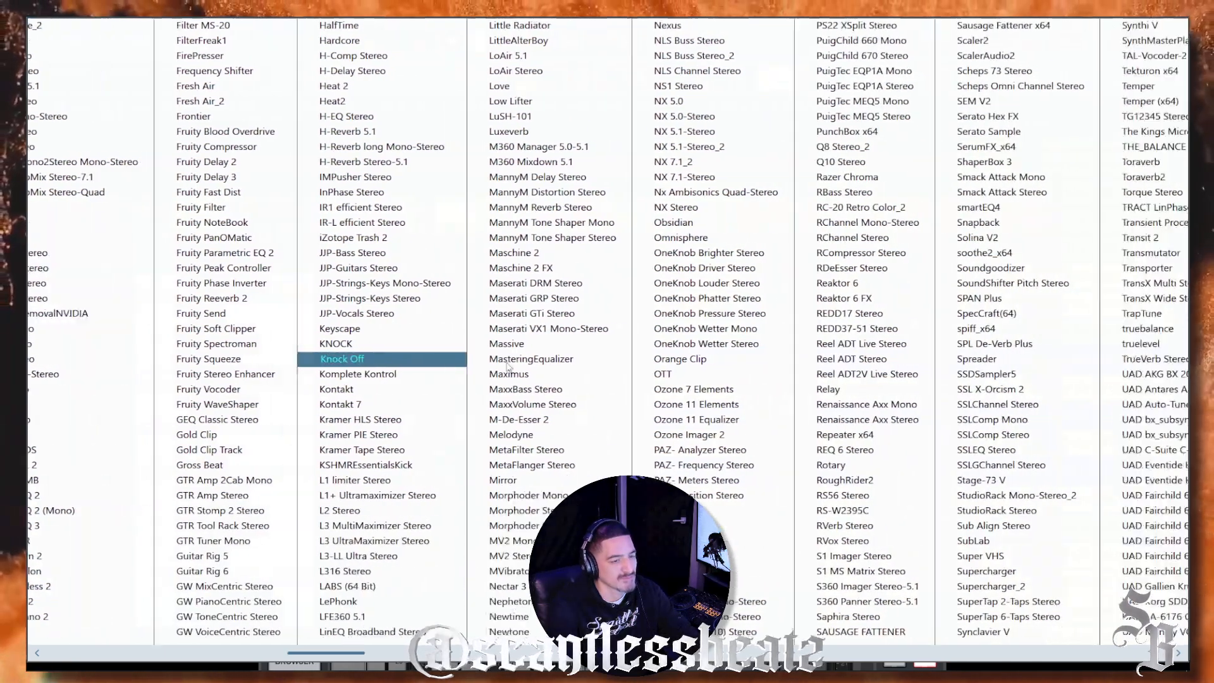
{"action": "scroll", "coordinate": [508, 365], "scroll_direction": "down", "scroll_amount": 4}
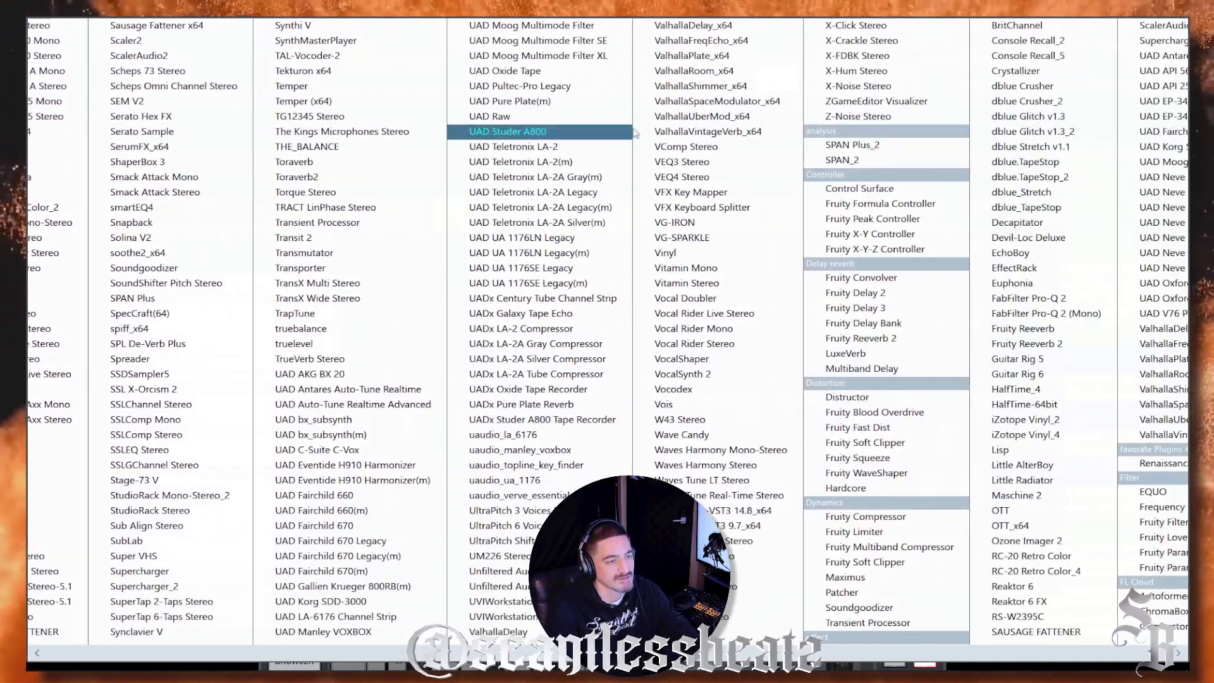
{"action": "left_click", "coordinate": [727, 131]}
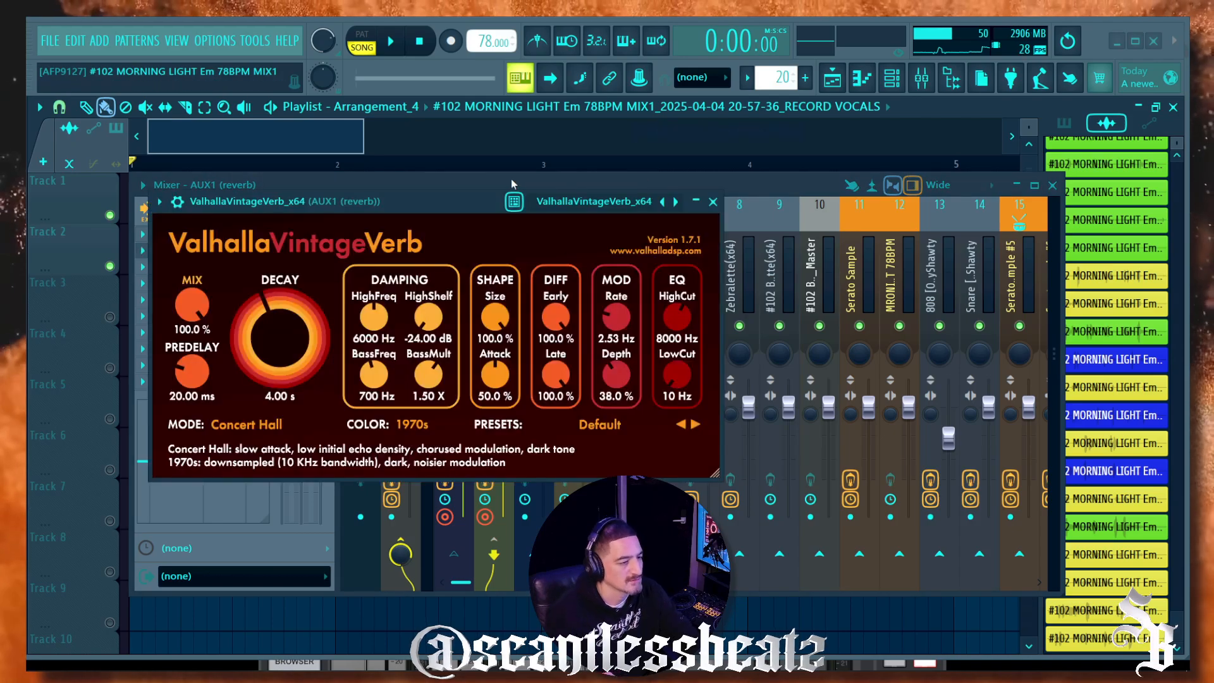
{"action": "left_click", "coordinate": [712, 201]}
Step: Switch between the RECORD VOCALS and AUX1 (reverb) channels to check their routing
{"action": "left_click", "coordinate": [454, 278]}
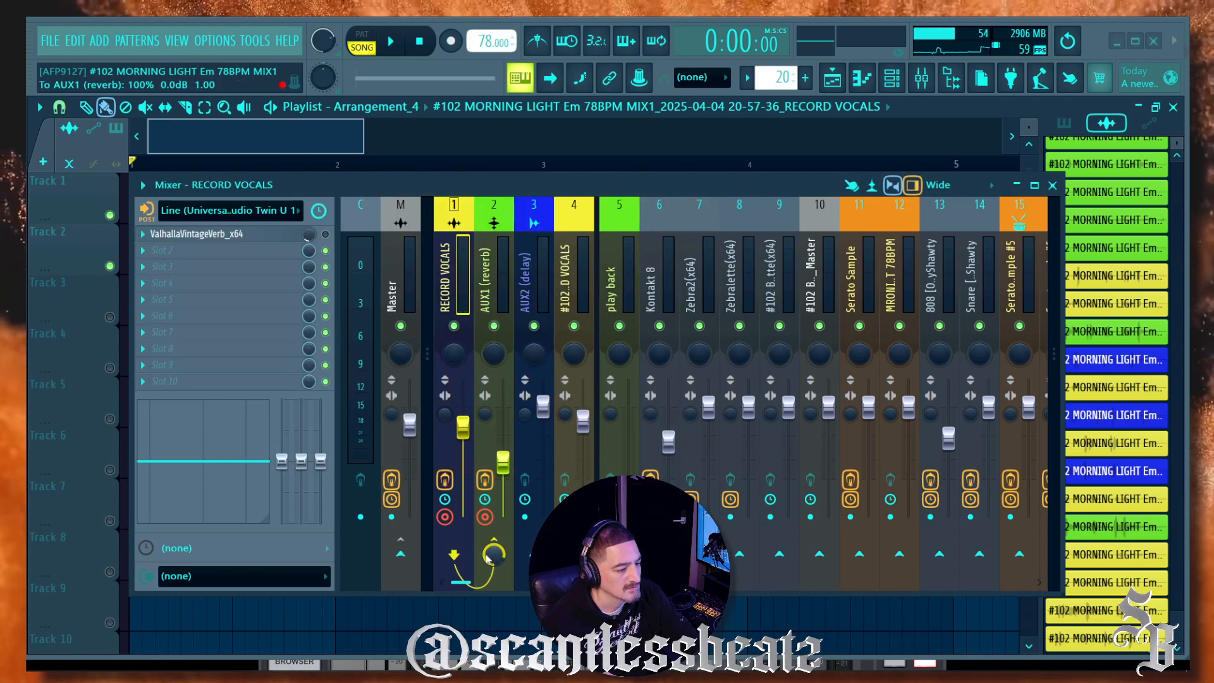
{"action": "left_click", "coordinate": [494, 290]}
{"action": "left_click", "coordinate": [400, 542]}
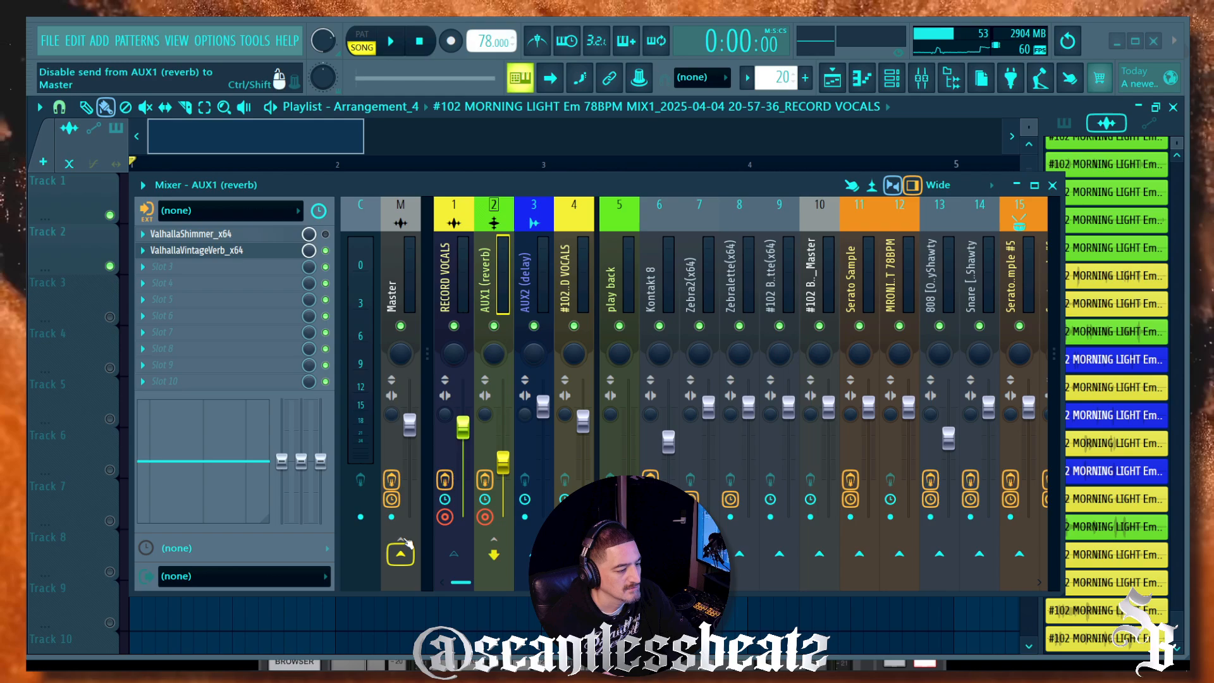
{"action": "left_click", "coordinate": [467, 281]}
{"action": "left_click", "coordinate": [491, 291]}
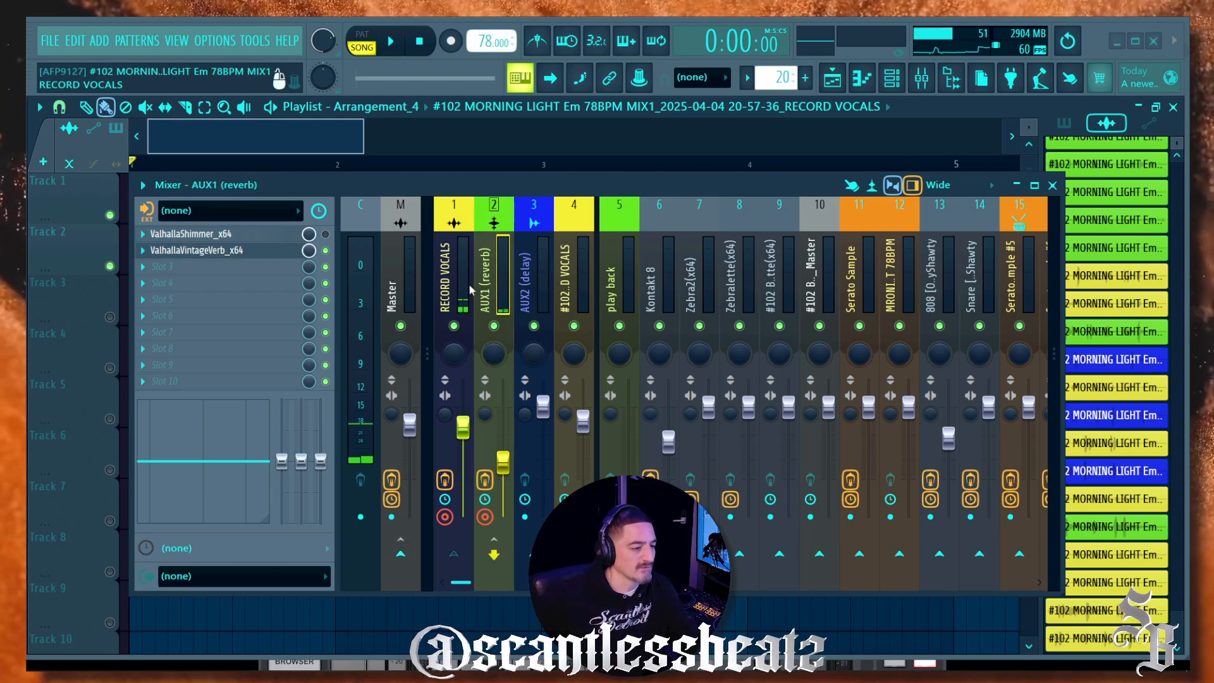
{"action": "left_click", "coordinate": [468, 283]}
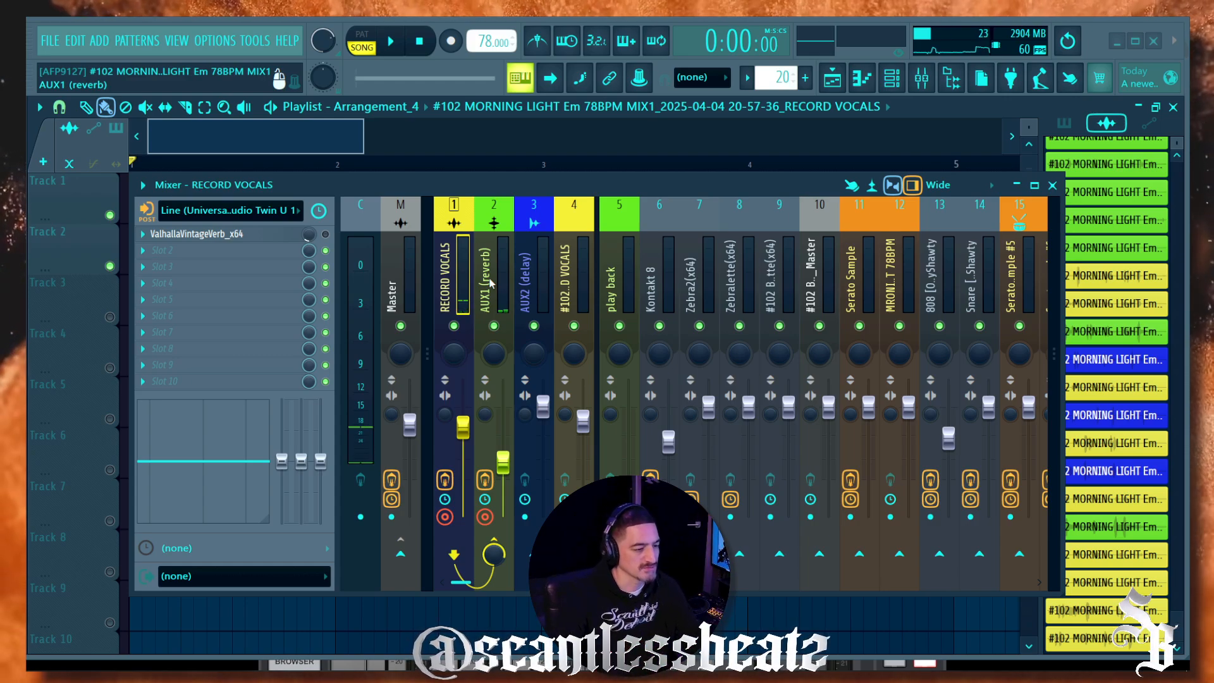
{"action": "left_click", "coordinate": [486, 265]}
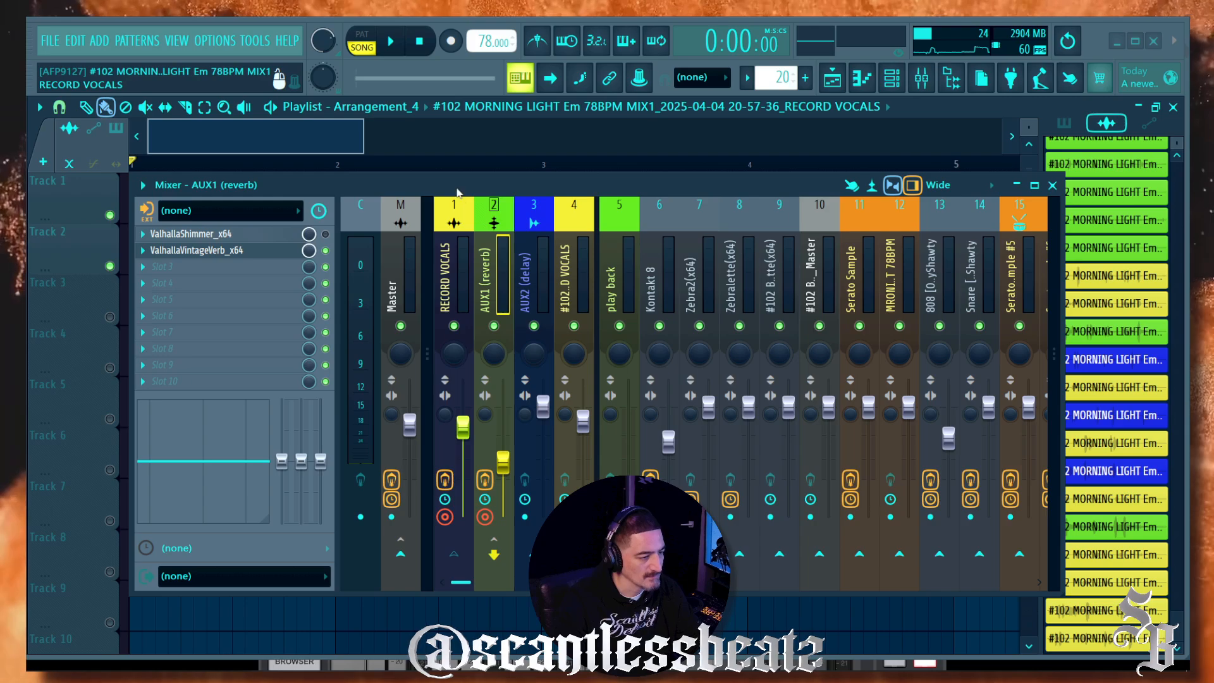
Step: Reposition the mixer window up and left, ending on the RECORD VOCALS channel
{"action": "left_click_drag", "start_coordinate": [456, 189], "coordinate": [711, 159]}
{"action": "left_click", "coordinate": [707, 221]}
{"action": "left_click", "coordinate": [664, 176]}
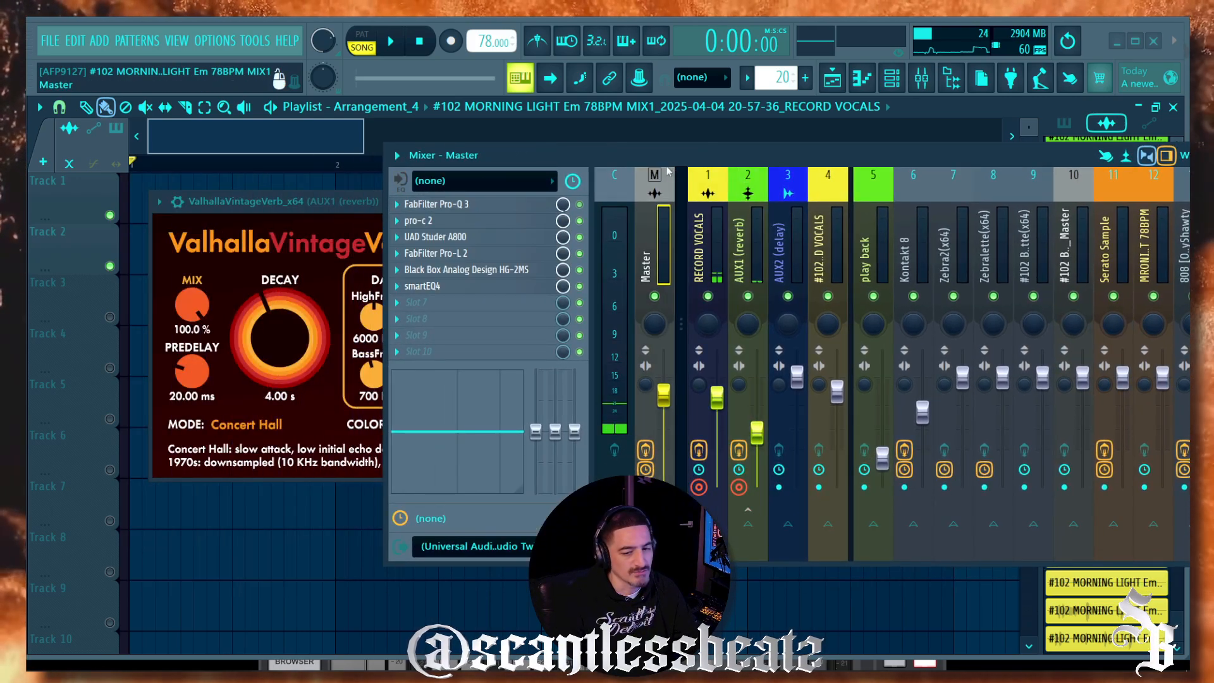
{"action": "left_click", "coordinate": [624, 174]}
{"action": "left_click_drag", "start_coordinate": [621, 146], "coordinate": [499, 81]}
{"action": "left_click", "coordinate": [586, 162]}
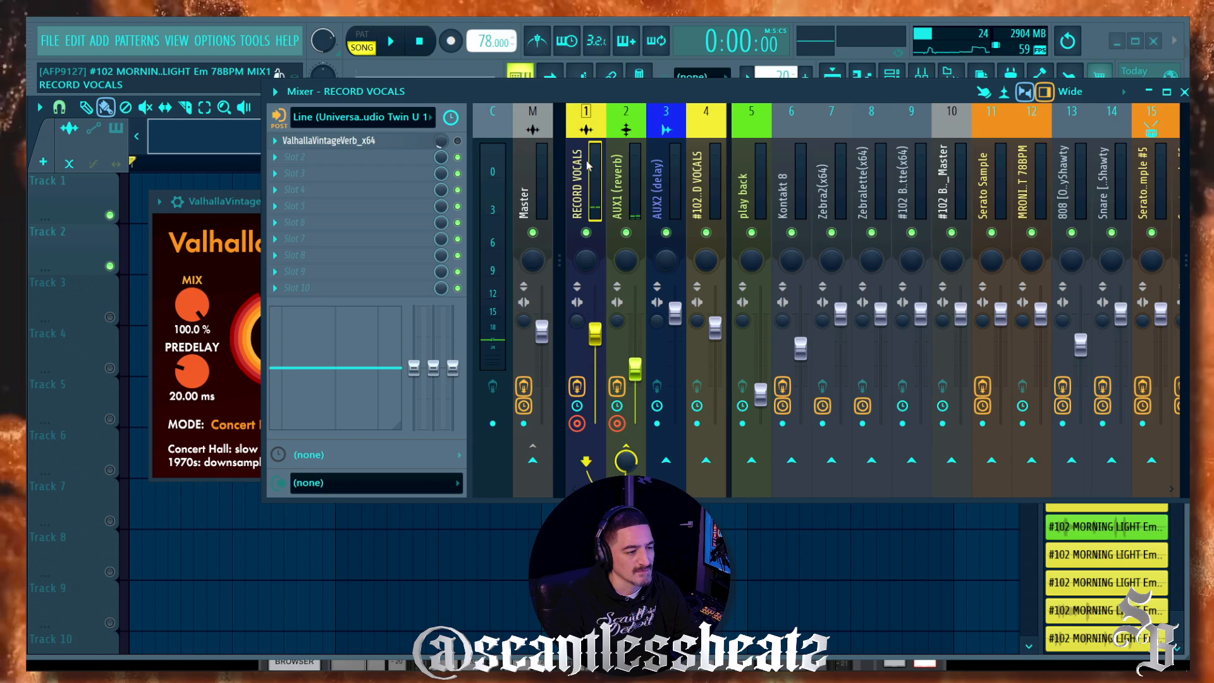
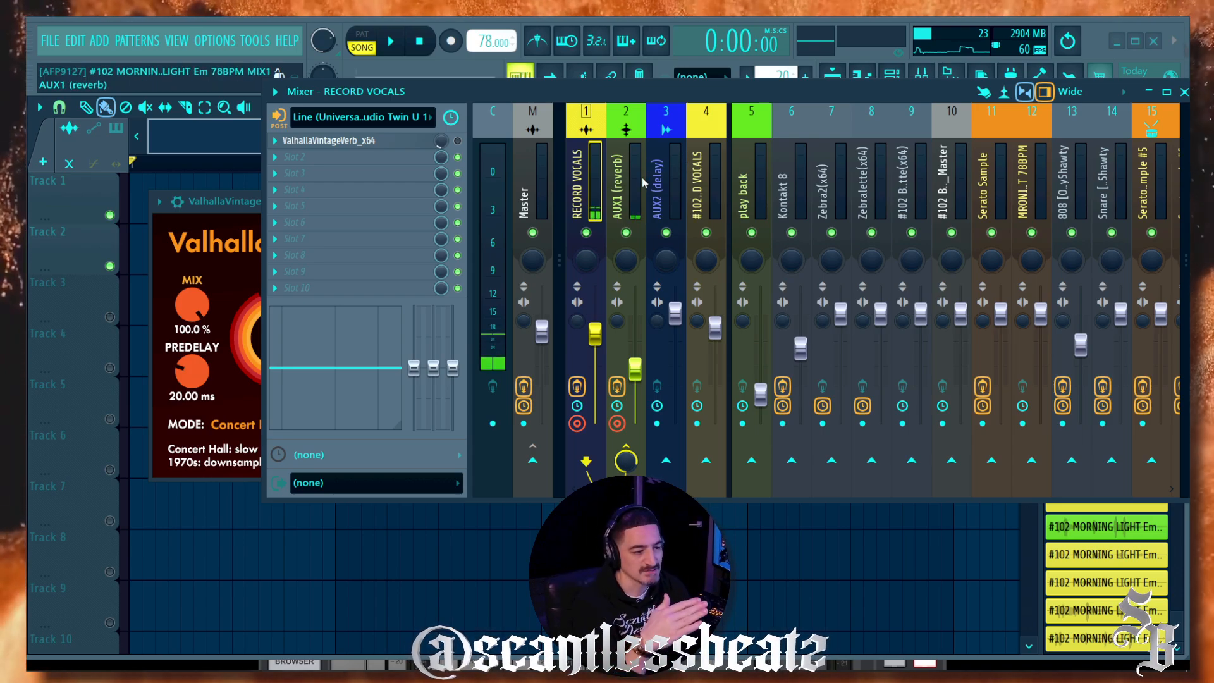
Step: Turn the ValhallaVintageVerb mix on AUX1 (reverb) down to 61.6% and close the plugin
{"action": "left_click", "coordinate": [609, 186]}
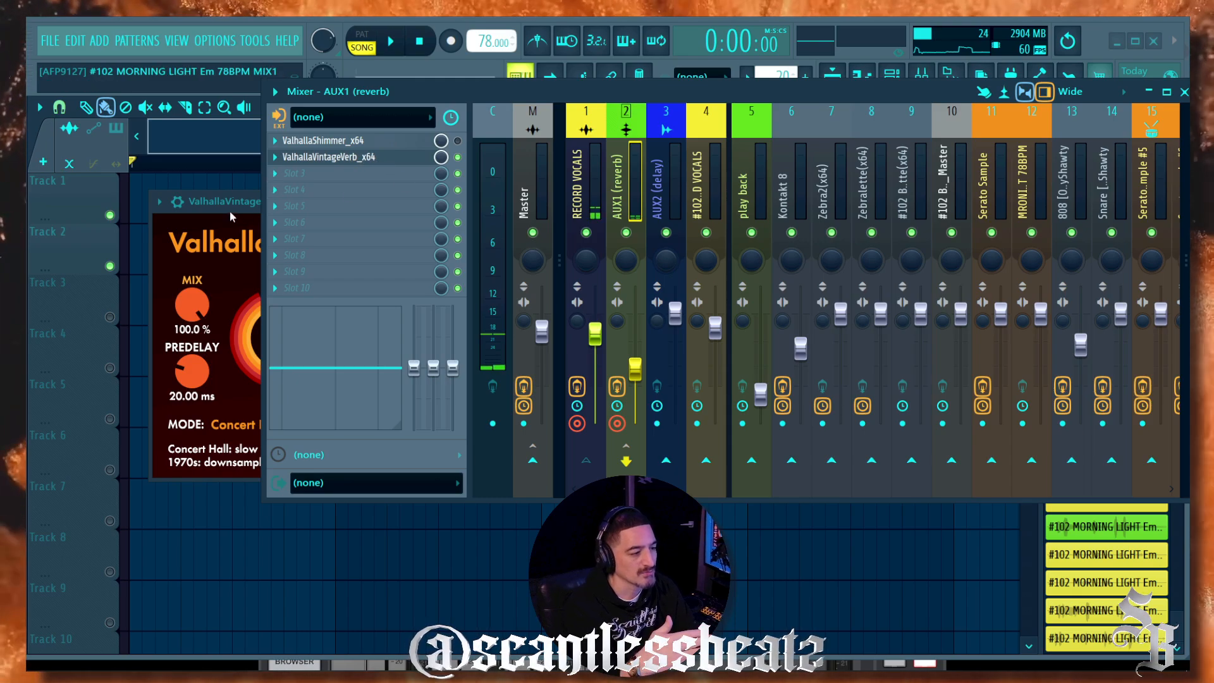
{"action": "left_click", "coordinate": [350, 162]}
{"action": "left_click_drag", "start_coordinate": [192, 305], "coordinate": [188, 405]}
{"action": "left_click", "coordinate": [713, 202]}
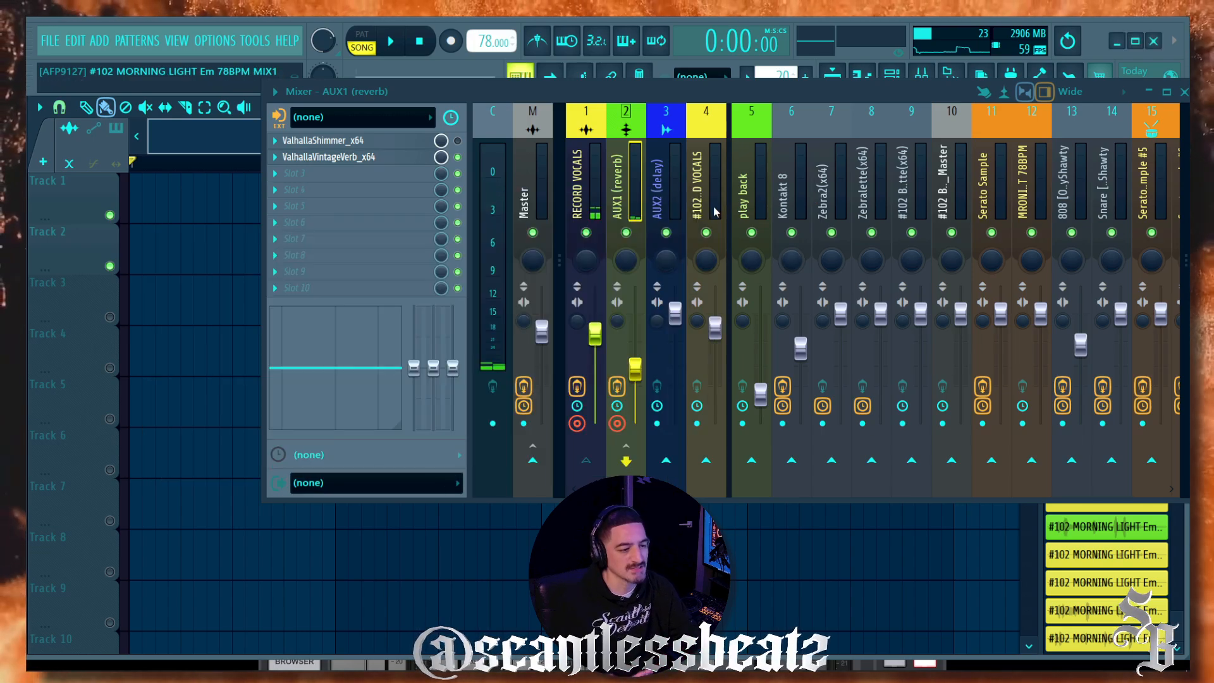
{"action": "left_click_drag", "start_coordinate": [436, 92], "coordinate": [381, 172]}
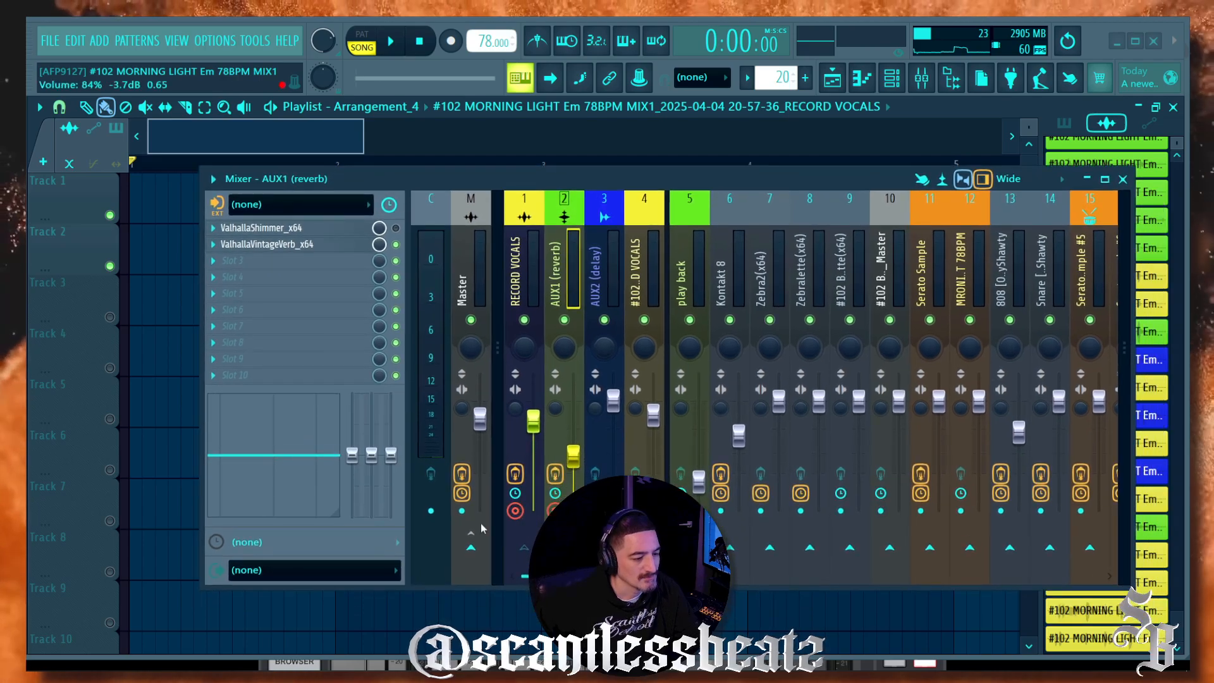
Step: Arm RECORD VOCALS for disk recording and set AUX1 (reverb) to record Post track
{"action": "left_click", "coordinate": [516, 511]}
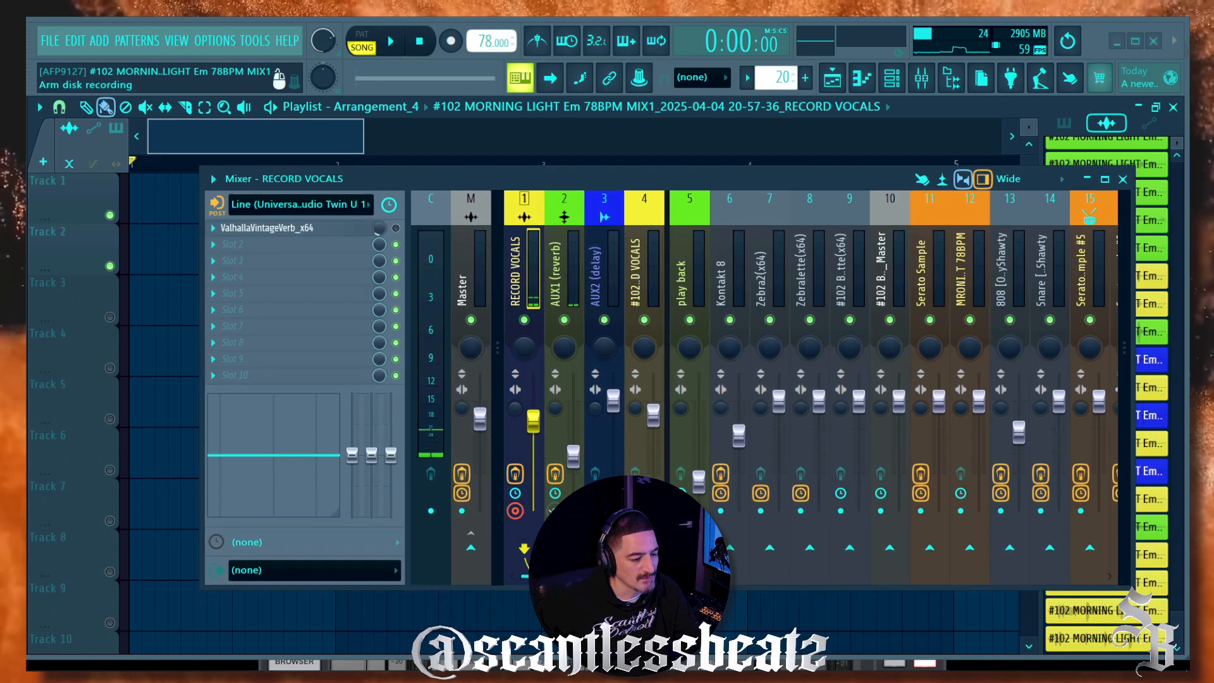
{"action": "left_click", "coordinate": [216, 204]}
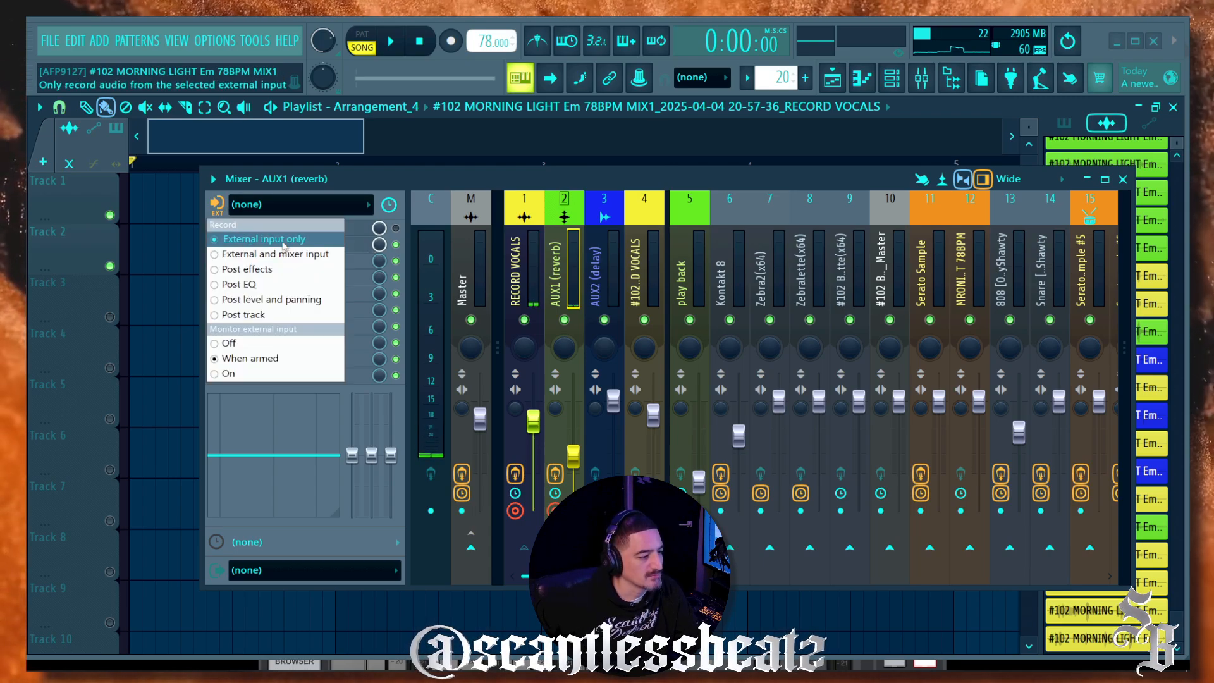
{"action": "left_click", "coordinate": [217, 316]}
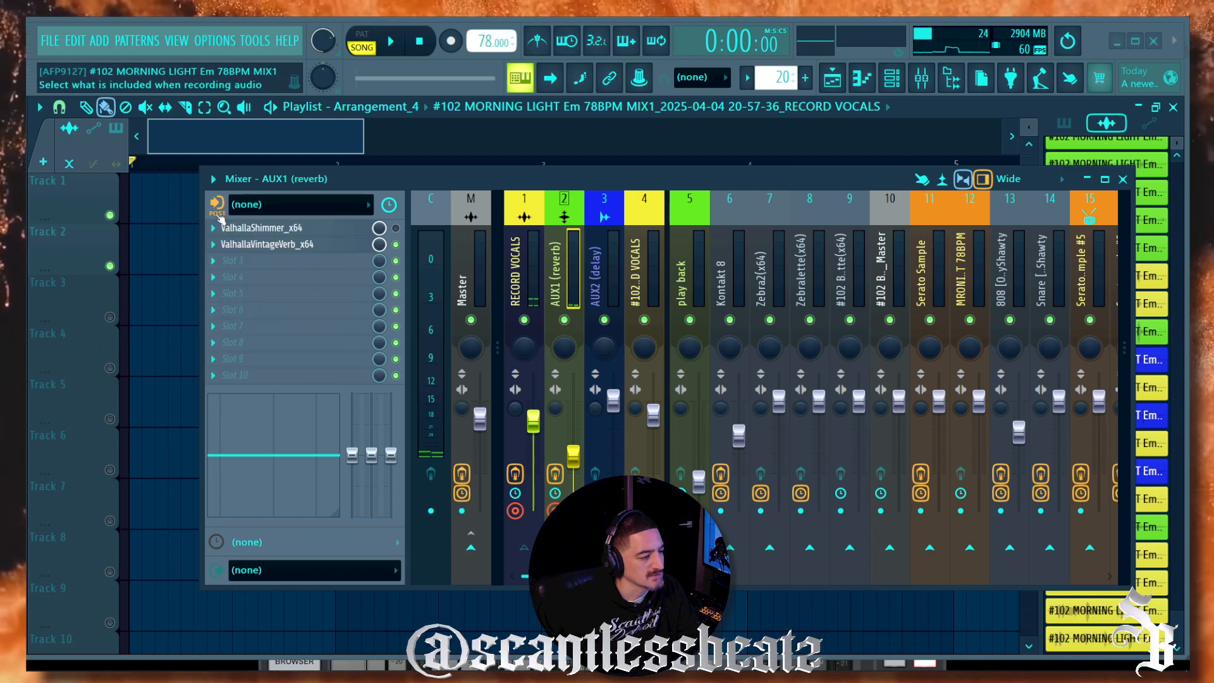
{"action": "left_click_drag", "start_coordinate": [665, 172], "coordinate": [620, 253]}
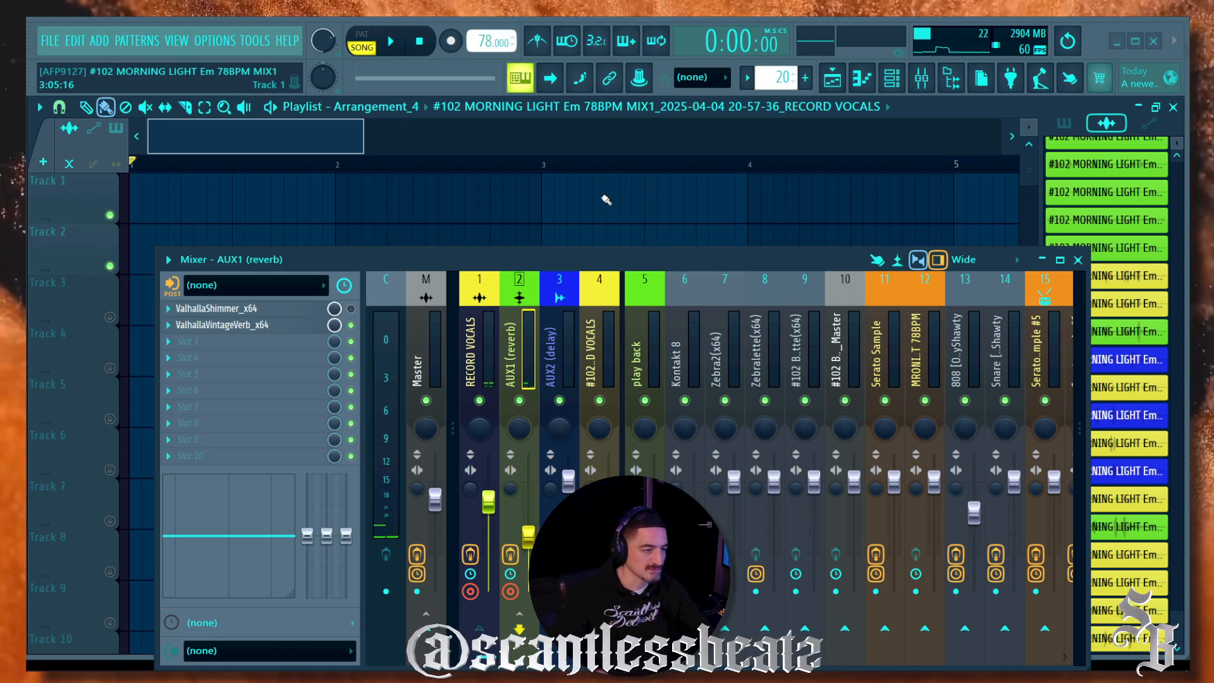
Step: Record the vocal and reverb takes, stop, and turn recording mode off
{"action": "key", "text": "r"}
{"action": "key", "text": "space"}
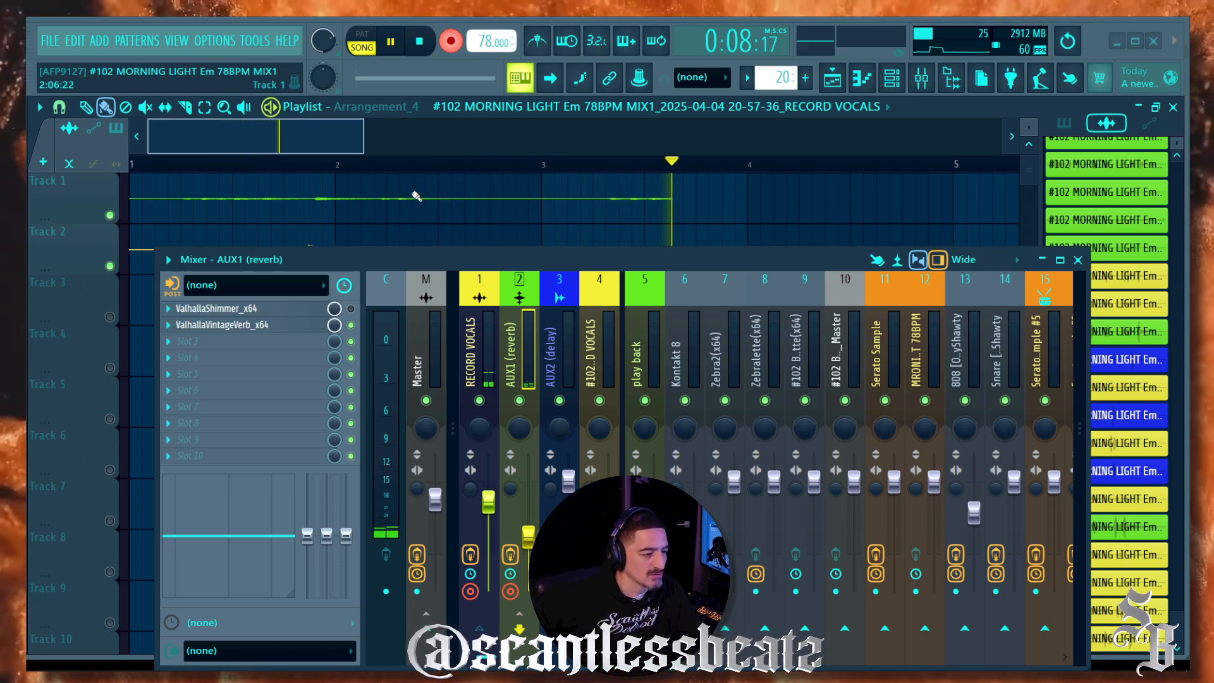
{"action": "left_click", "coordinate": [424, 42]}
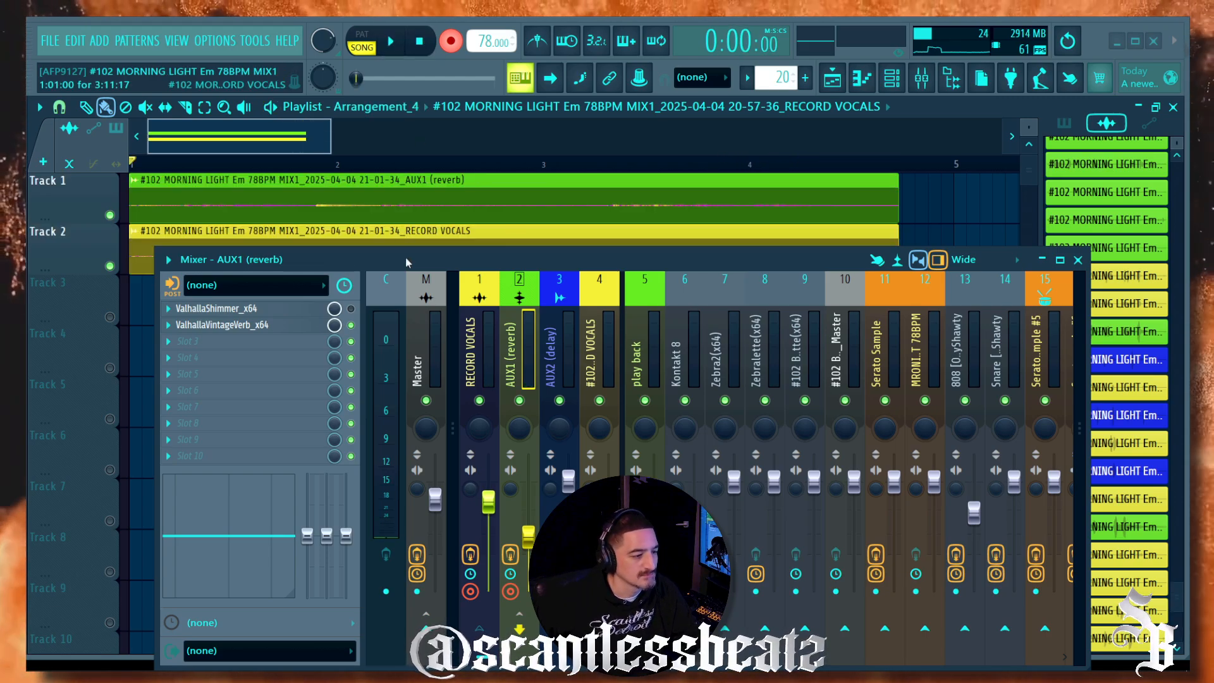
{"action": "left_click_drag", "start_coordinate": [406, 258], "coordinate": [379, 341]}
{"action": "left_click", "coordinate": [461, 45]}
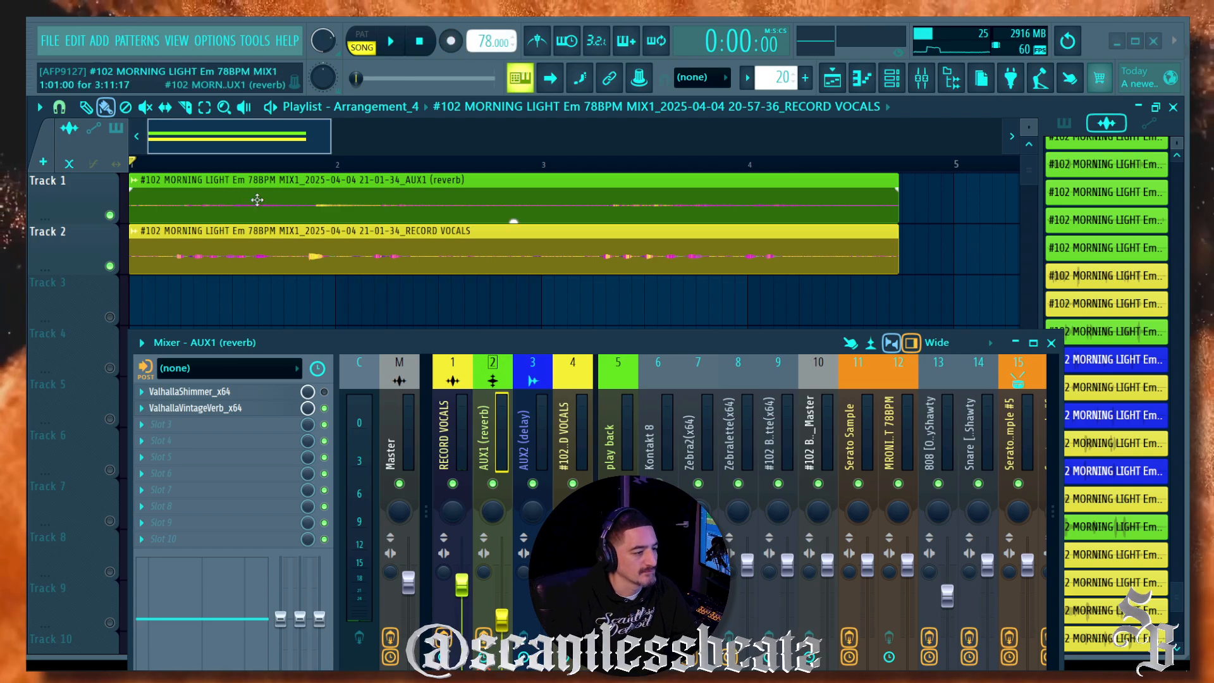
Step: Place the RECORD VOCALS clip on Track 1 and the AUX1 (reverb) clip on Track 2
{"action": "left_click_drag", "start_coordinate": [265, 196], "coordinate": [231, 317]}
{"action": "left_click_drag", "start_coordinate": [220, 254], "coordinate": [203, 171]}
{"action": "left_click_drag", "start_coordinate": [203, 292], "coordinate": [196, 244]}
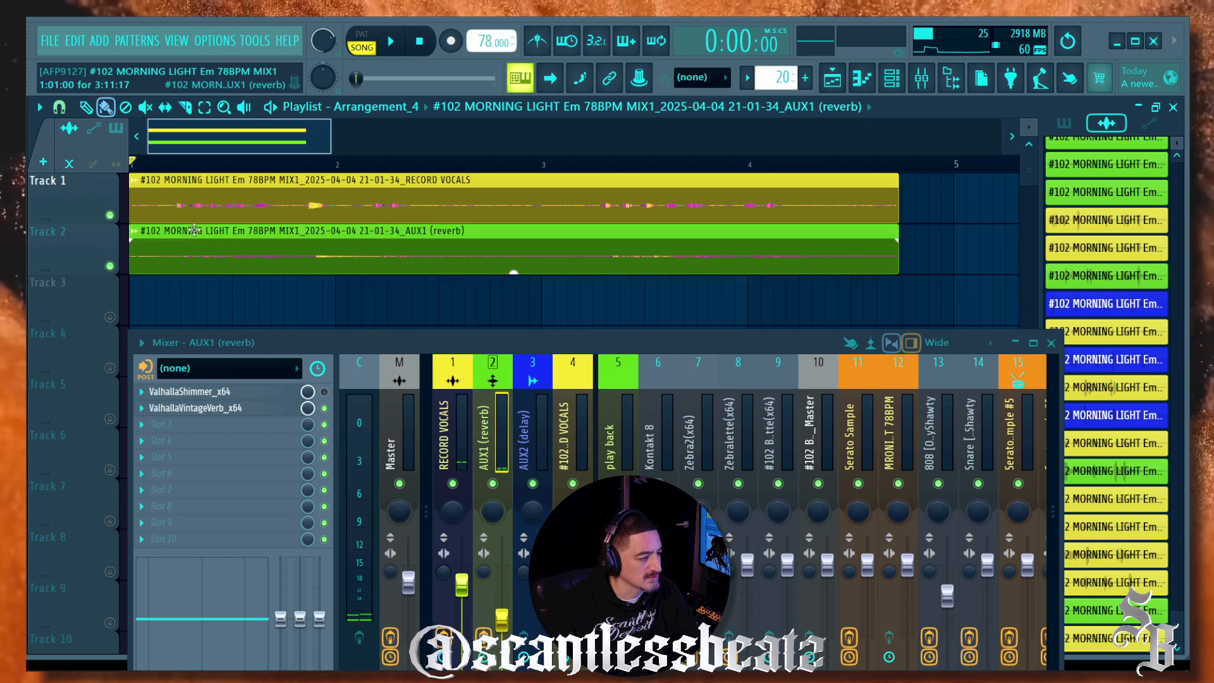
Step: Normalize the dry vocal clip in its channel settings
{"action": "double_click", "coordinate": [237, 195]}
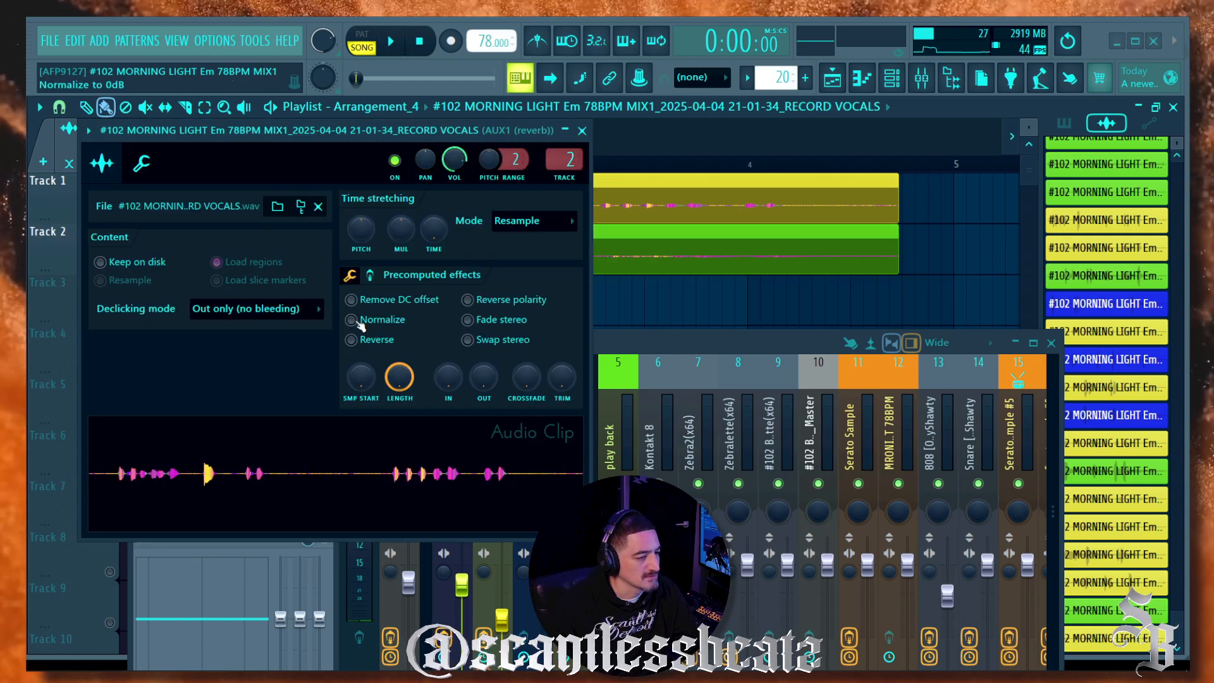
{"action": "left_click", "coordinate": [357, 321]}
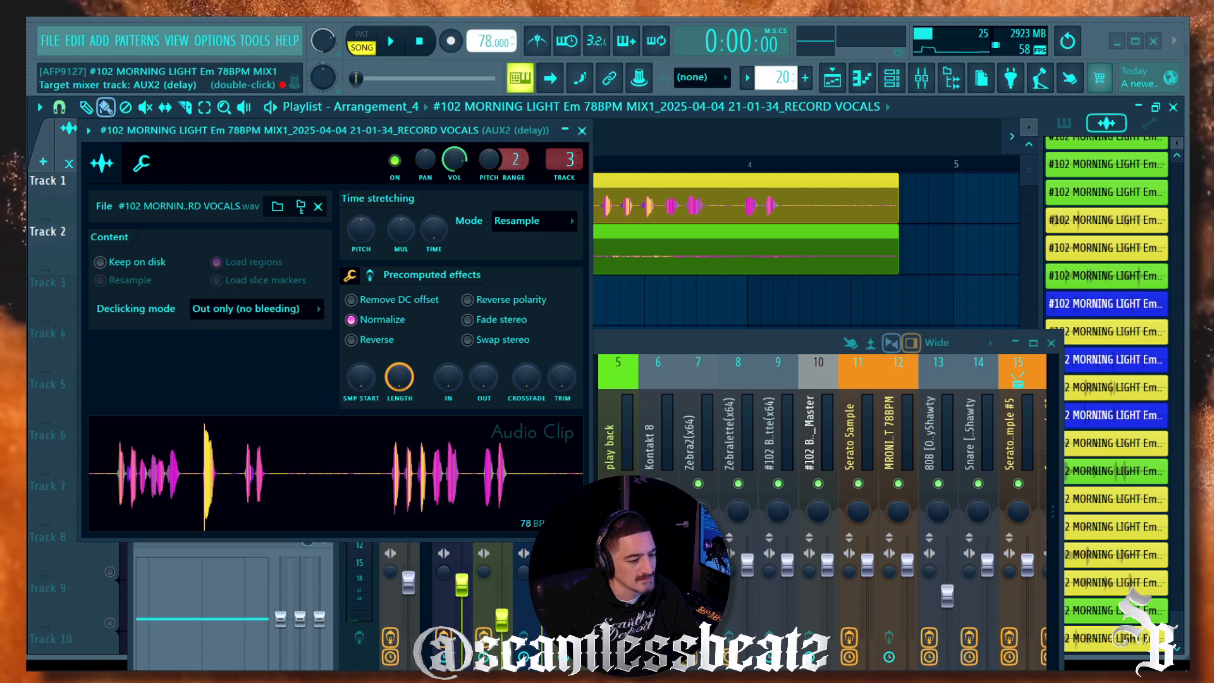
{"action": "left_click", "coordinate": [582, 130]}
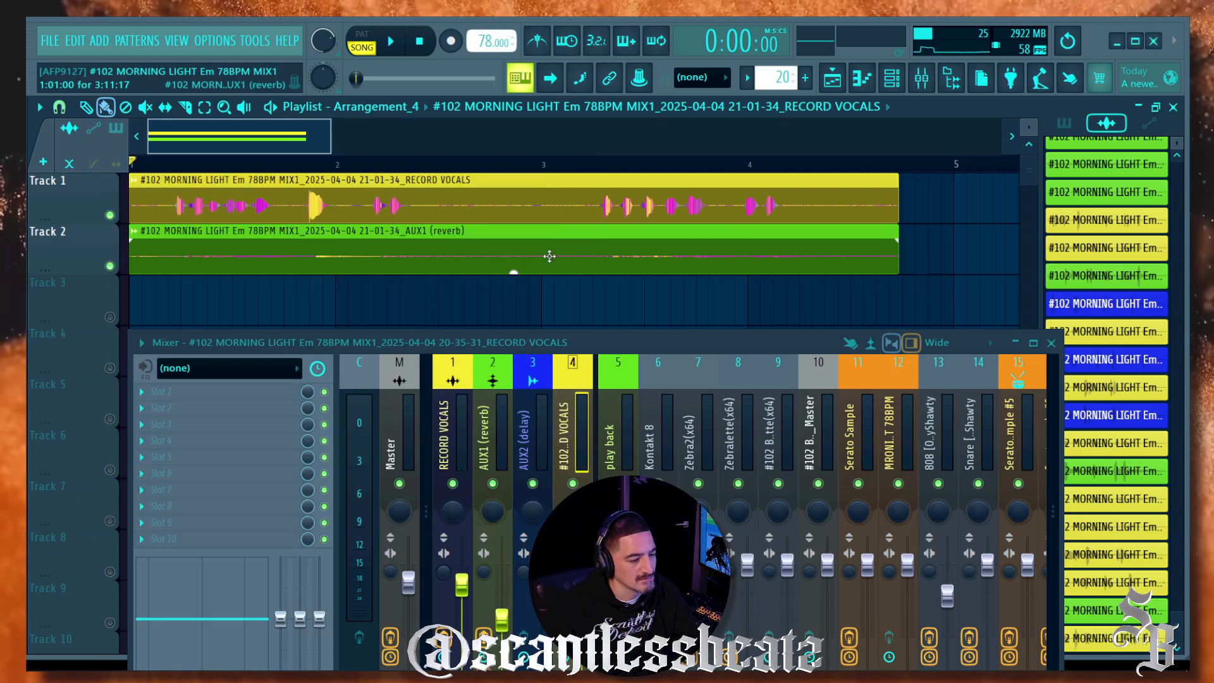
Step: Route the reverb clip to mixer track 5 and normalize it
{"action": "double_click", "coordinate": [419, 254]}
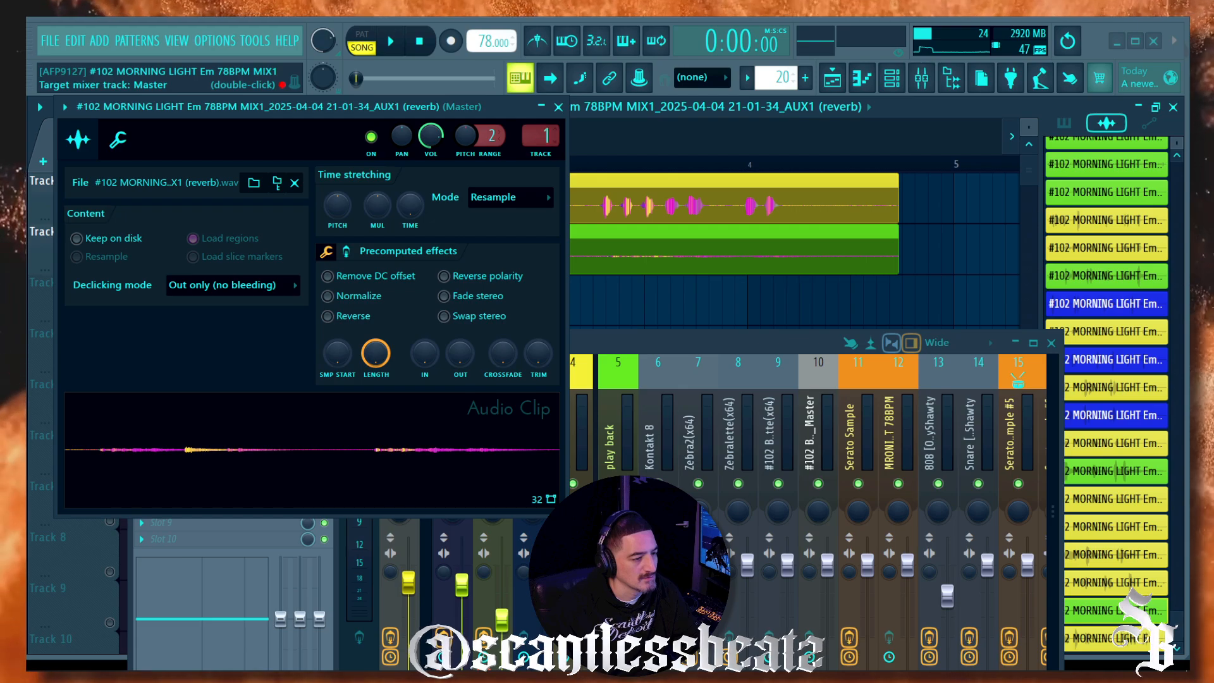
{"action": "left_click_drag", "start_coordinate": [541, 136], "coordinate": [541, 123]}
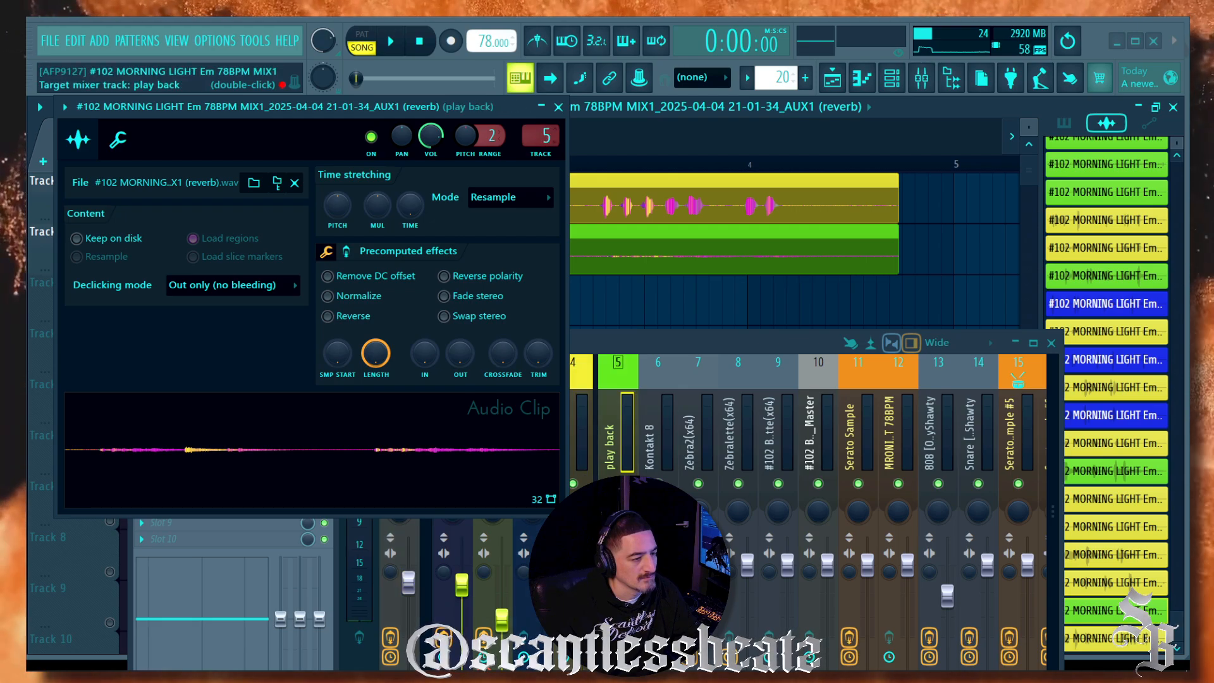
{"action": "left_click", "coordinate": [327, 296]}
{"action": "left_click", "coordinate": [117, 139]}
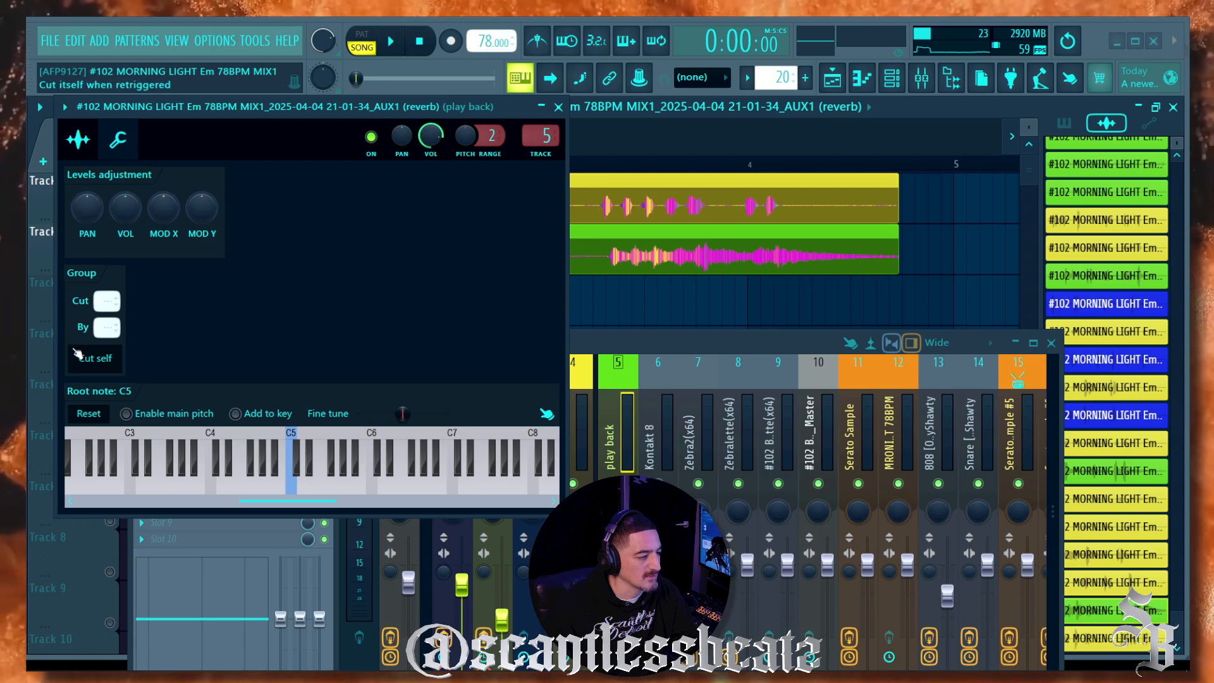
{"action": "left_click", "coordinate": [79, 139]}
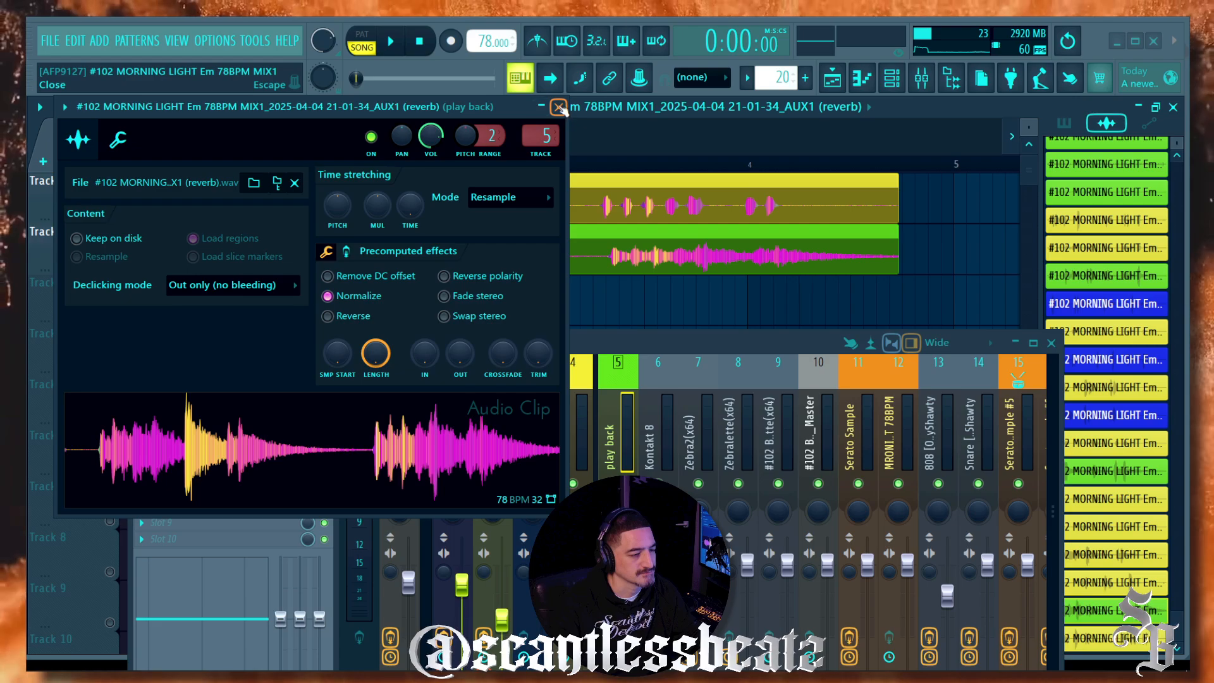
{"action": "left_click", "coordinate": [559, 106]}
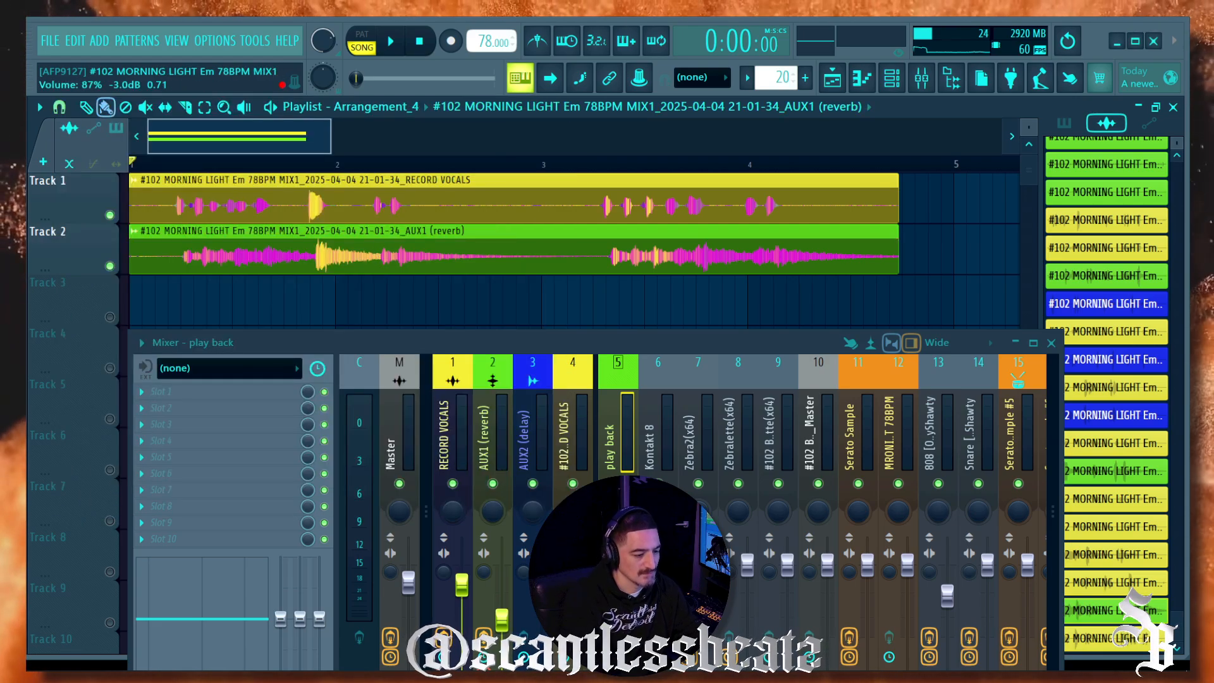
{"action": "left_click", "coordinate": [581, 576]}
{"action": "left_click", "coordinate": [111, 226]}
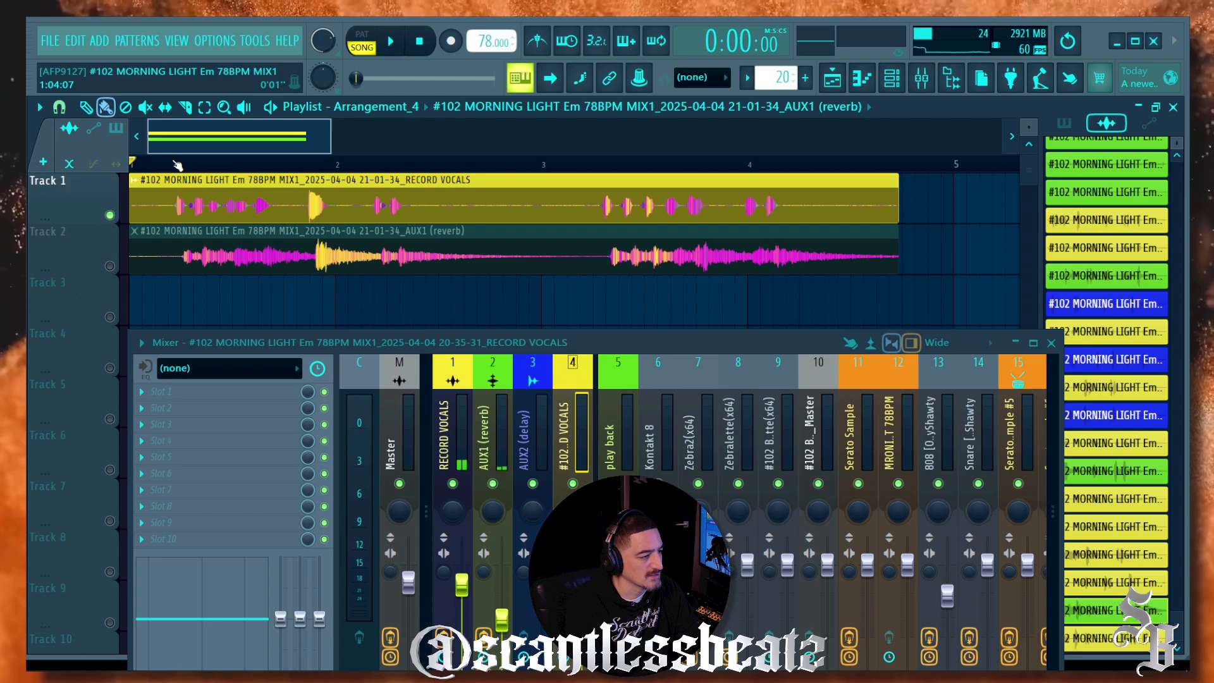
{"action": "key", "text": "space"}
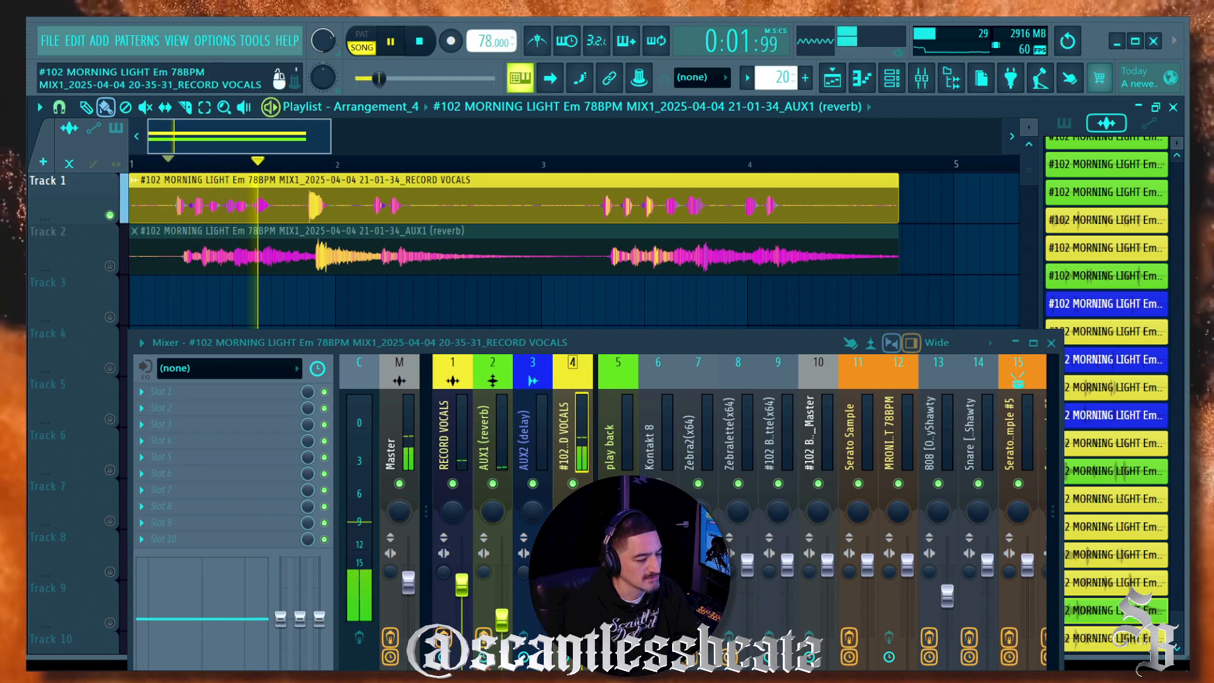
{"action": "key", "text": "space"}
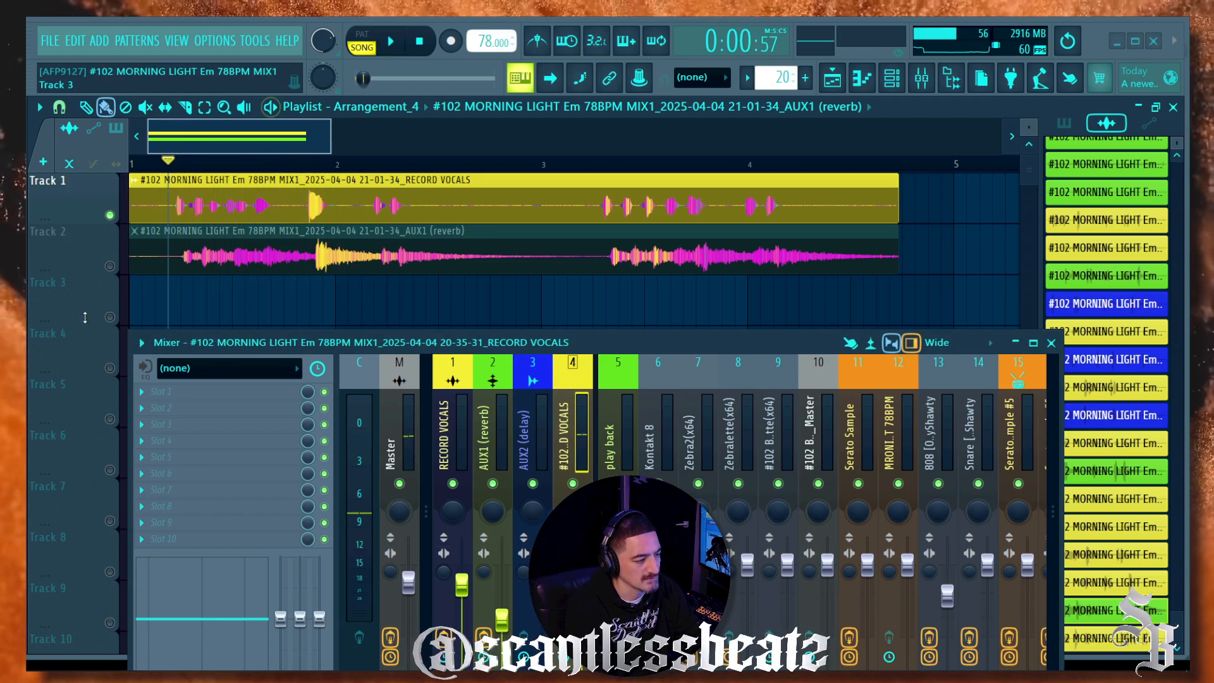
{"action": "right_click", "coordinate": [110, 267]}
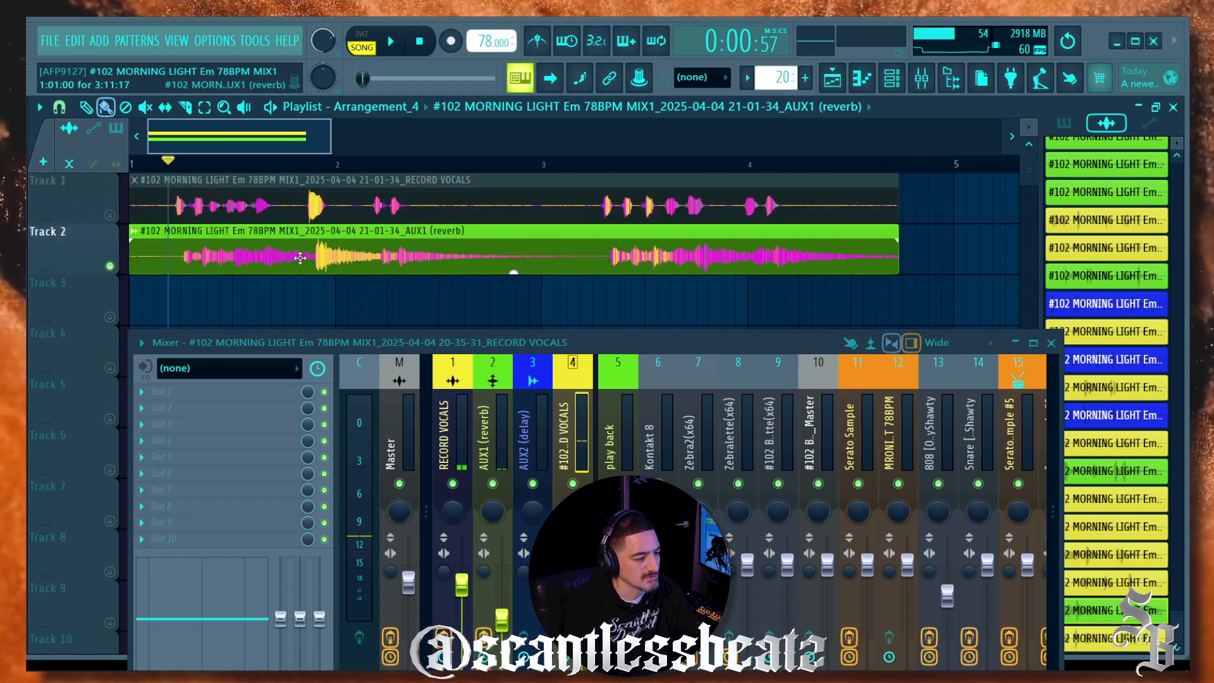
{"action": "key", "text": "space"}
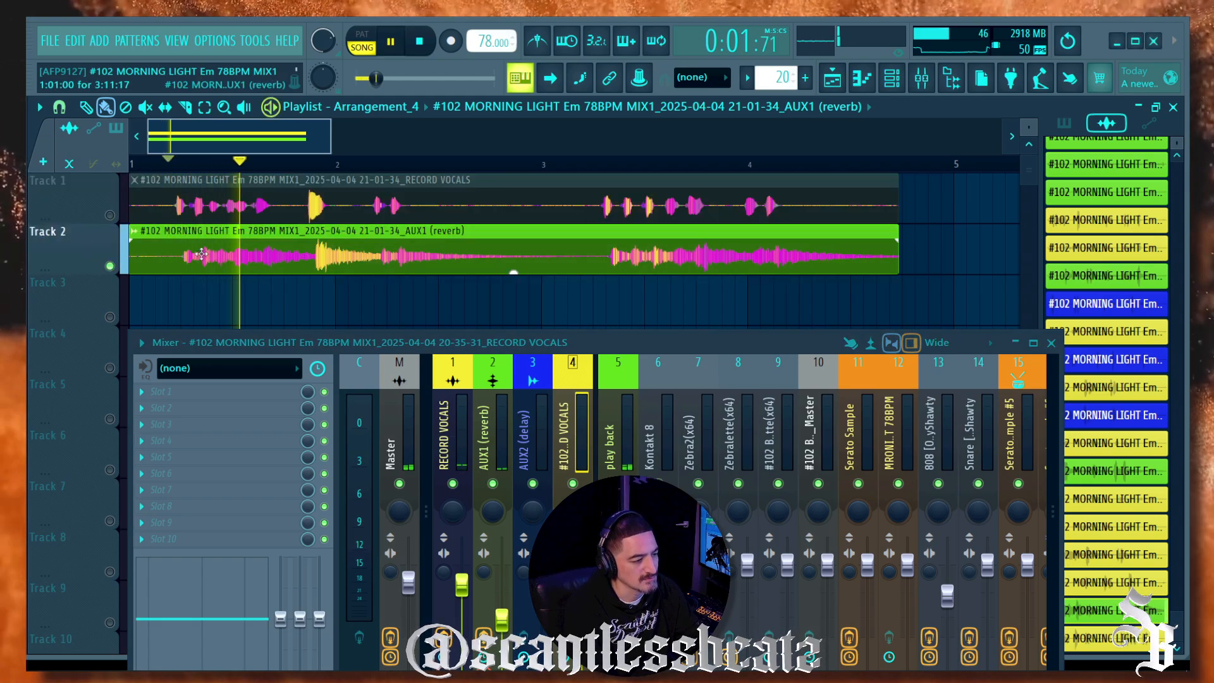
{"action": "key", "text": "space"}
{"action": "right_click", "coordinate": [111, 266]}
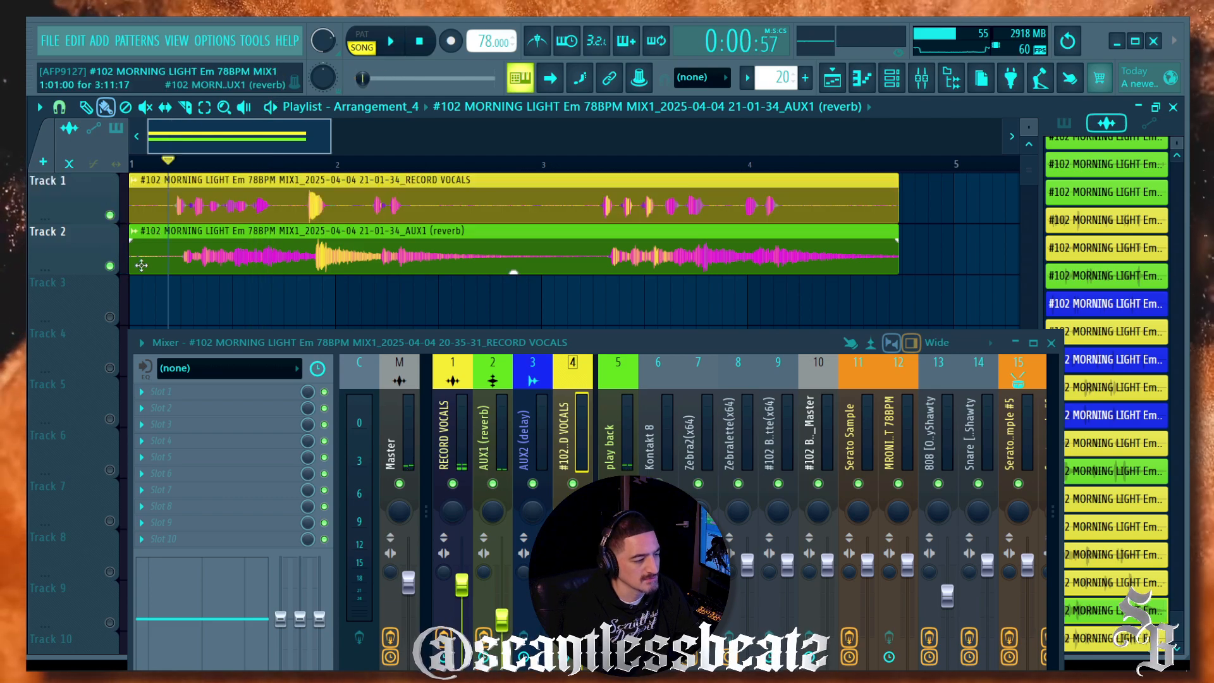
{"action": "key", "text": "space"}
{"action": "scroll", "coordinate": [171, 163], "scroll_direction": "up", "scroll_amount": 3}
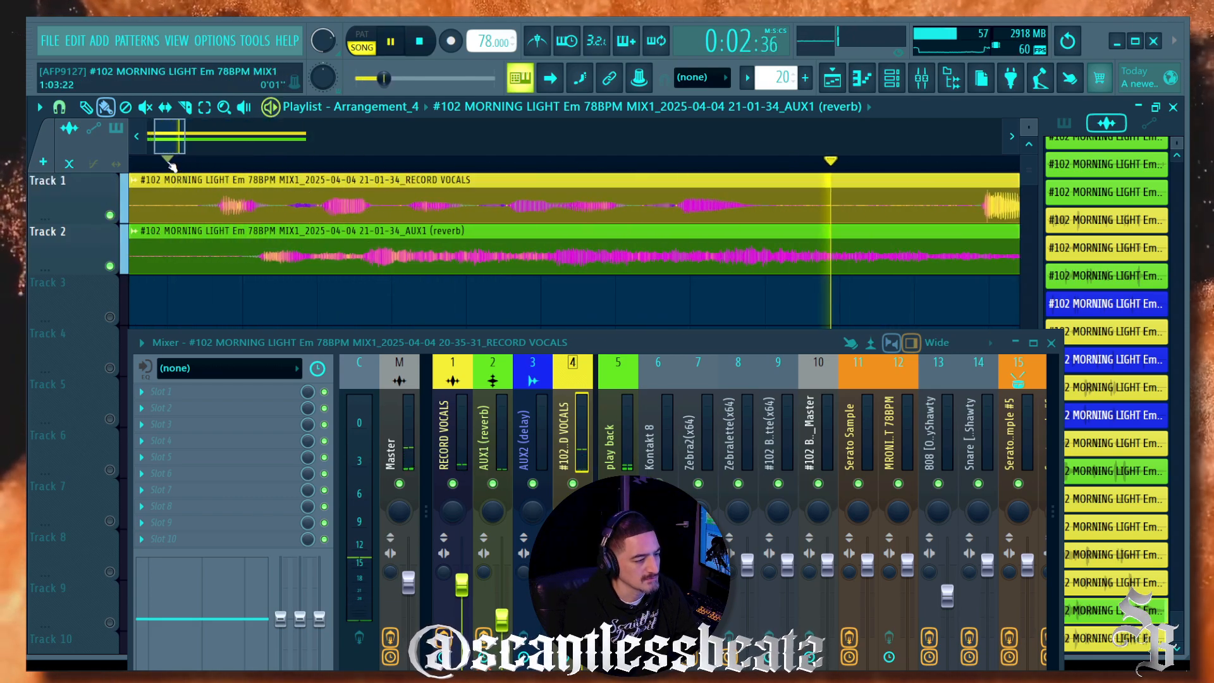
{"action": "key", "text": "space"}
{"action": "scroll", "coordinate": [232, 178], "scroll_direction": "down", "scroll_amount": 2}
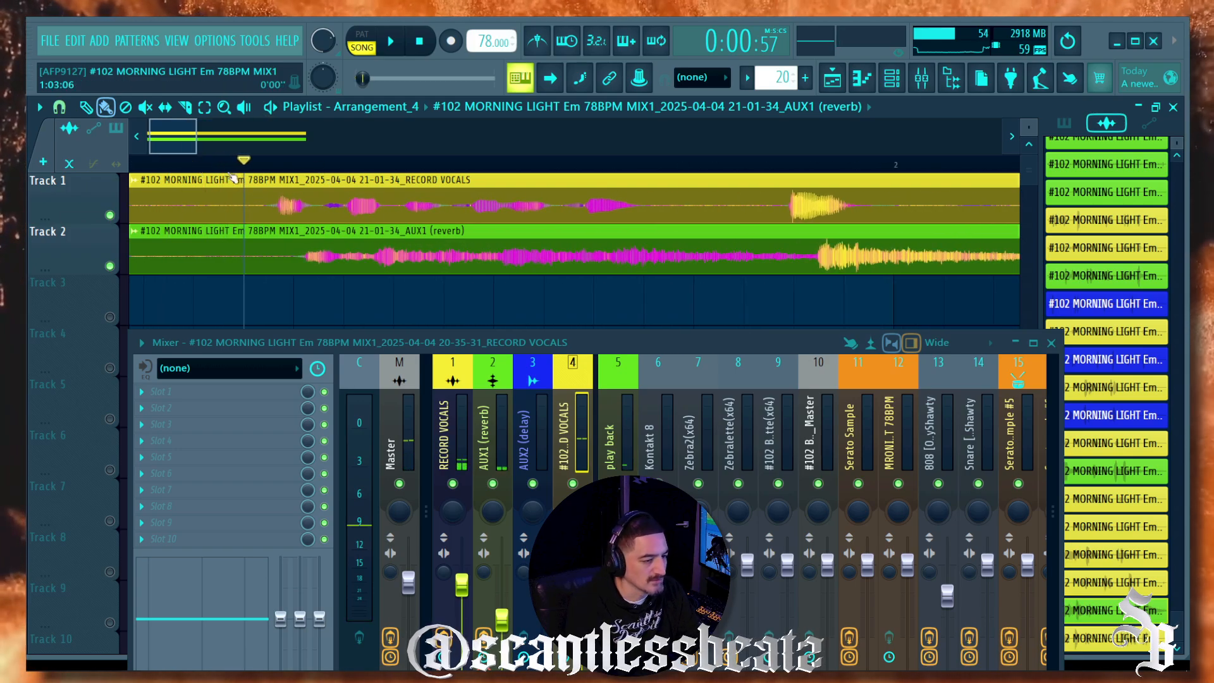
{"action": "scroll", "coordinate": [176, 158], "scroll_direction": "up", "scroll_amount": 1}
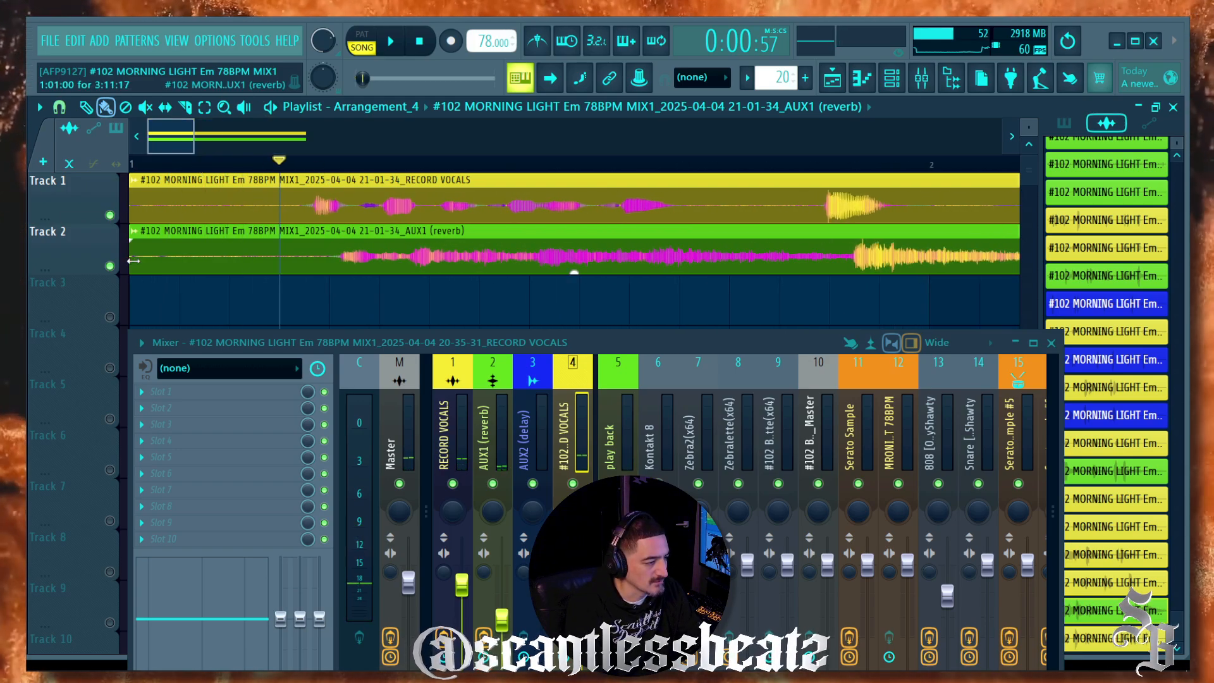
Step: Trim the reverb clip's start and nudge it one grid step earlier
{"action": "left_click_drag", "start_coordinate": [133, 261], "coordinate": [280, 274]}
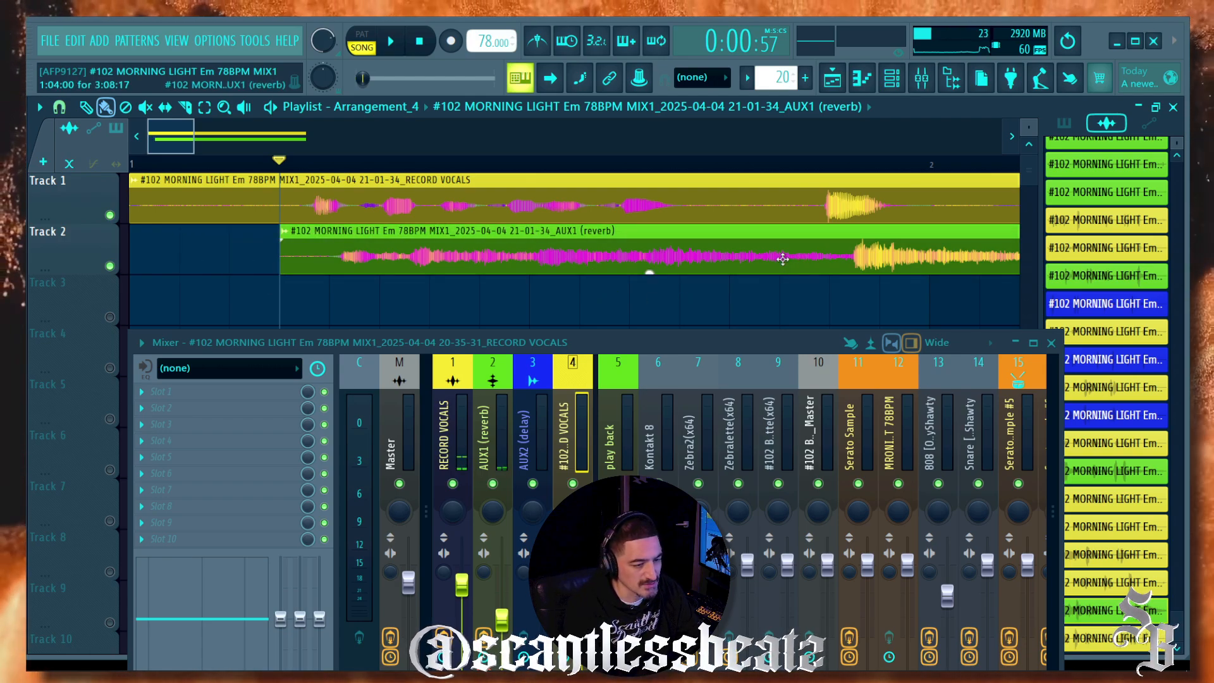
{"action": "left_click_drag", "start_coordinate": [783, 259], "coordinate": [797, 255]}
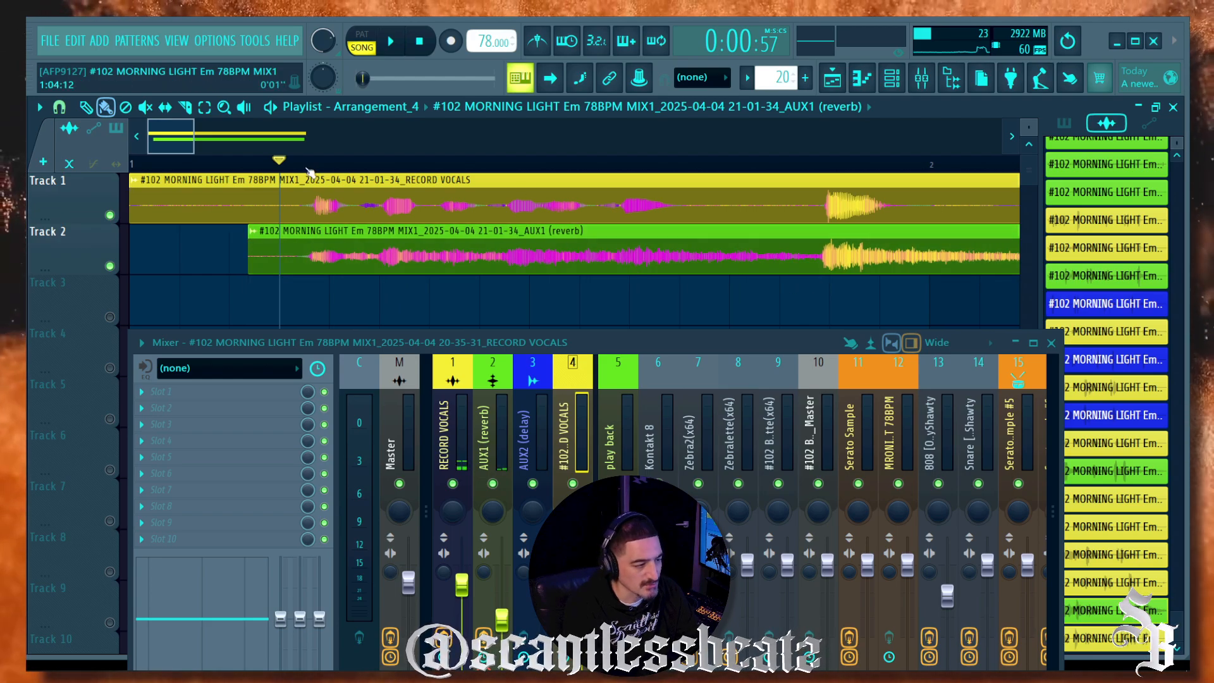
{"action": "scroll", "coordinate": [310, 172], "scroll_direction": "down", "scroll_amount": 2}
{"action": "scroll", "coordinate": [461, 168], "scroll_direction": "up", "scroll_amount": 2}
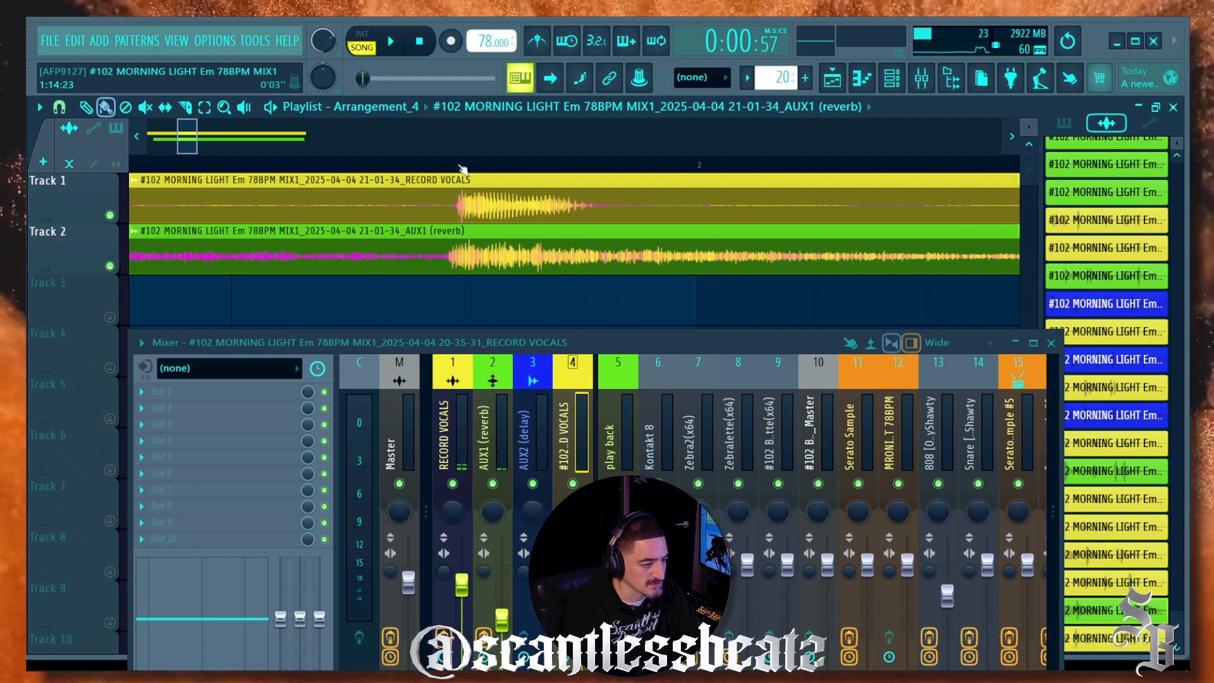
{"action": "scroll", "coordinate": [378, 166], "scroll_direction": "down", "scroll_amount": 5}
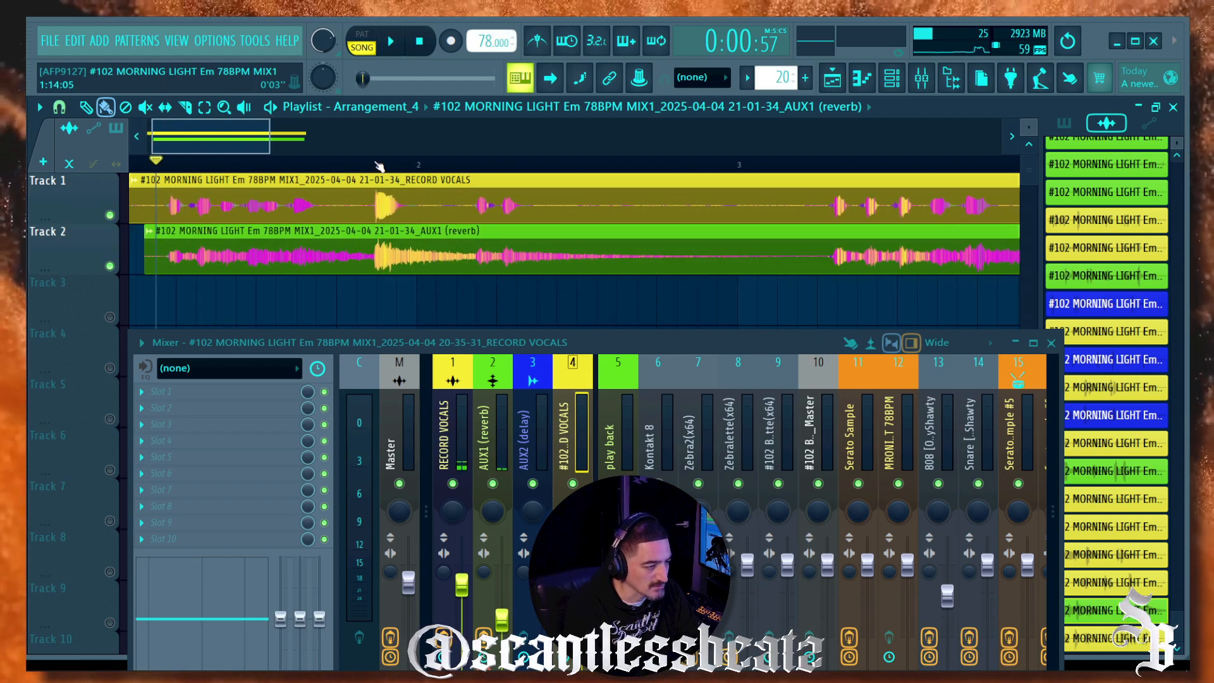
Step: While playing, end the RECORD VOCALS clip level with the reverb clip and add fade-outs to both
{"action": "key", "text": "space"}
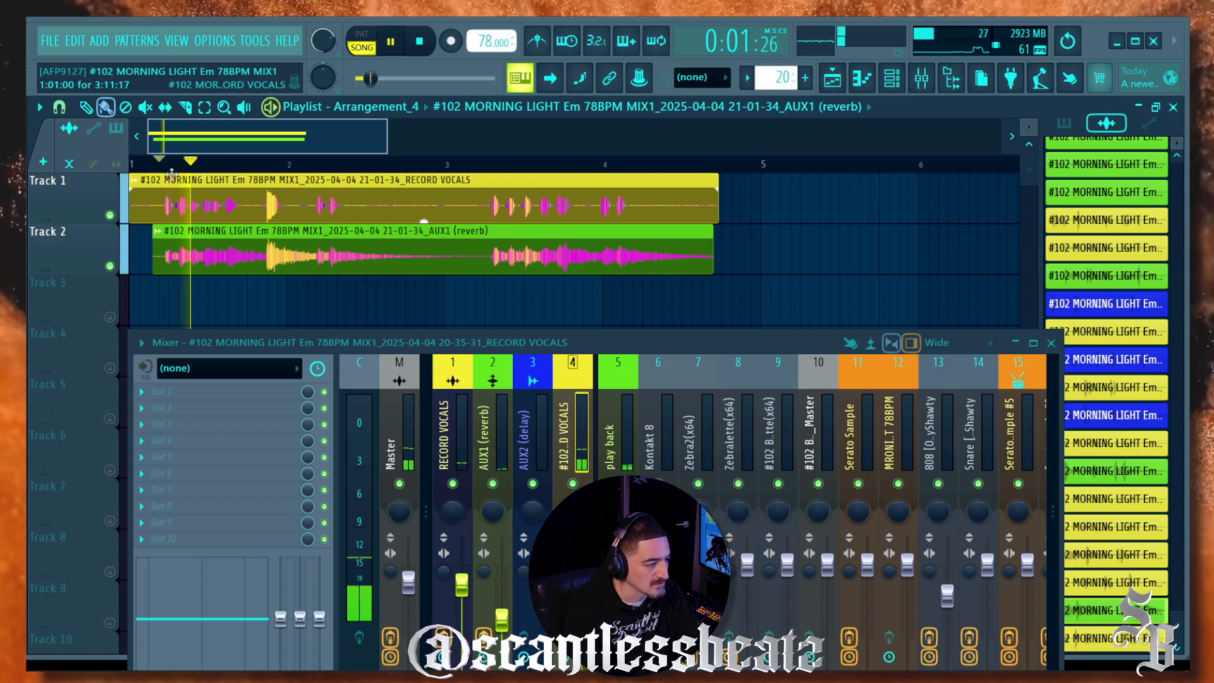
{"action": "scroll", "coordinate": [265, 168], "scroll_direction": "up", "scroll_amount": 4}
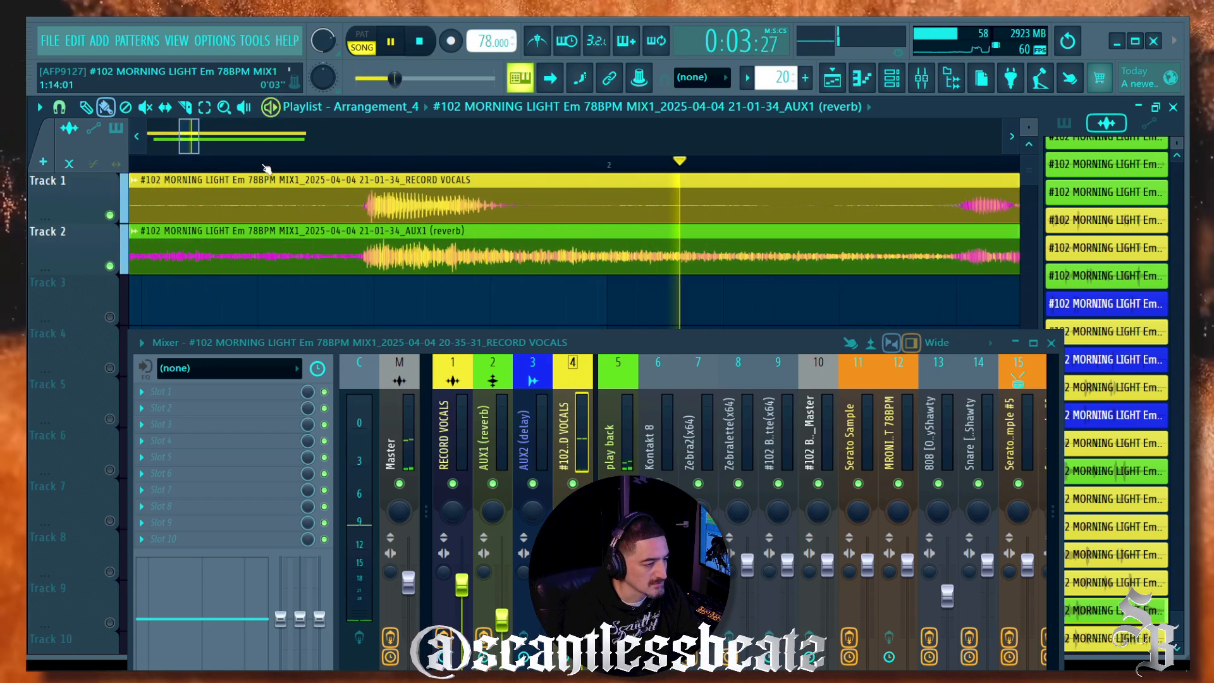
{"action": "scroll", "coordinate": [265, 168], "scroll_direction": "down", "scroll_amount": 2}
{"action": "scroll", "coordinate": [266, 168], "scroll_direction": "down", "scroll_amount": 2}
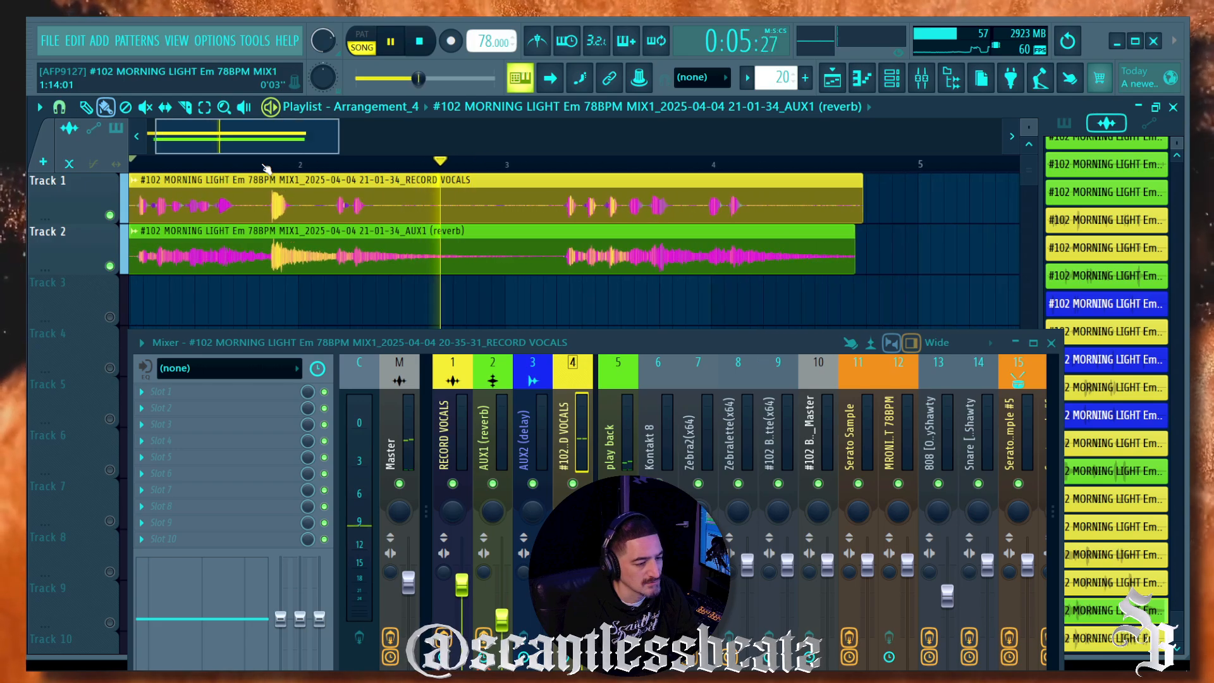
{"action": "left_click_drag", "start_coordinate": [861, 202], "coordinate": [807, 193]}
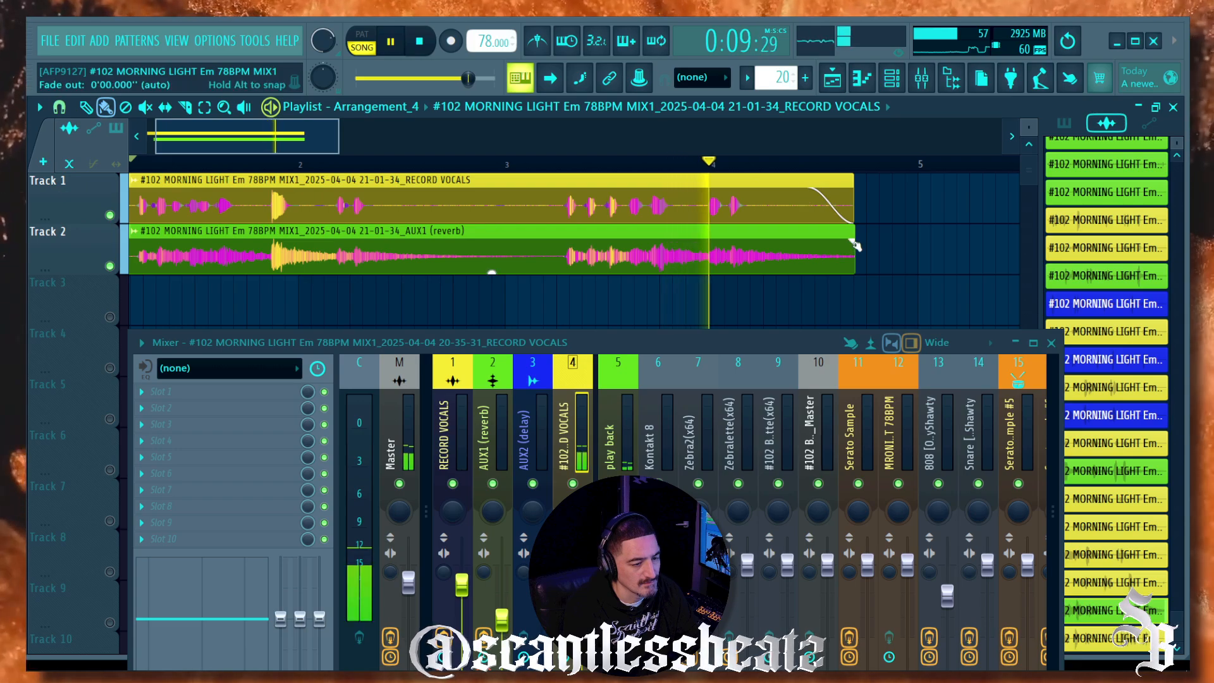
{"action": "left_click_drag", "start_coordinate": [854, 243], "coordinate": [797, 244]}
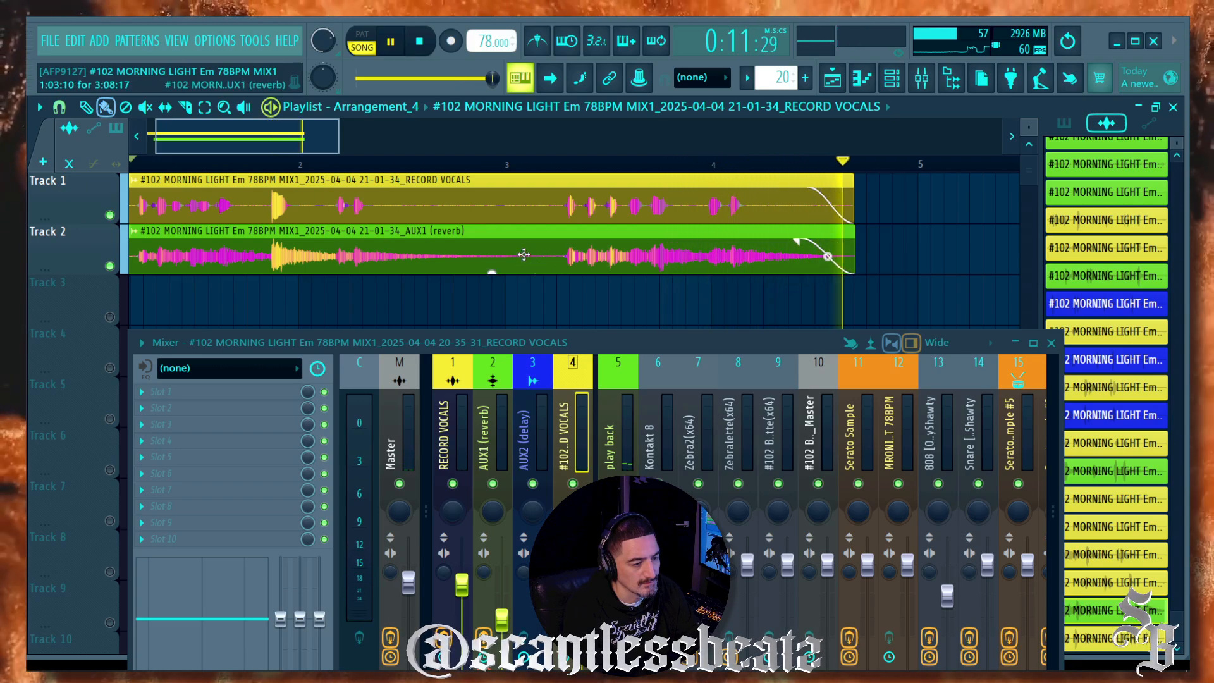
Step: Stop playback and delete the AUX1 (reverb) clip from Track 2
{"action": "key", "text": "space"}
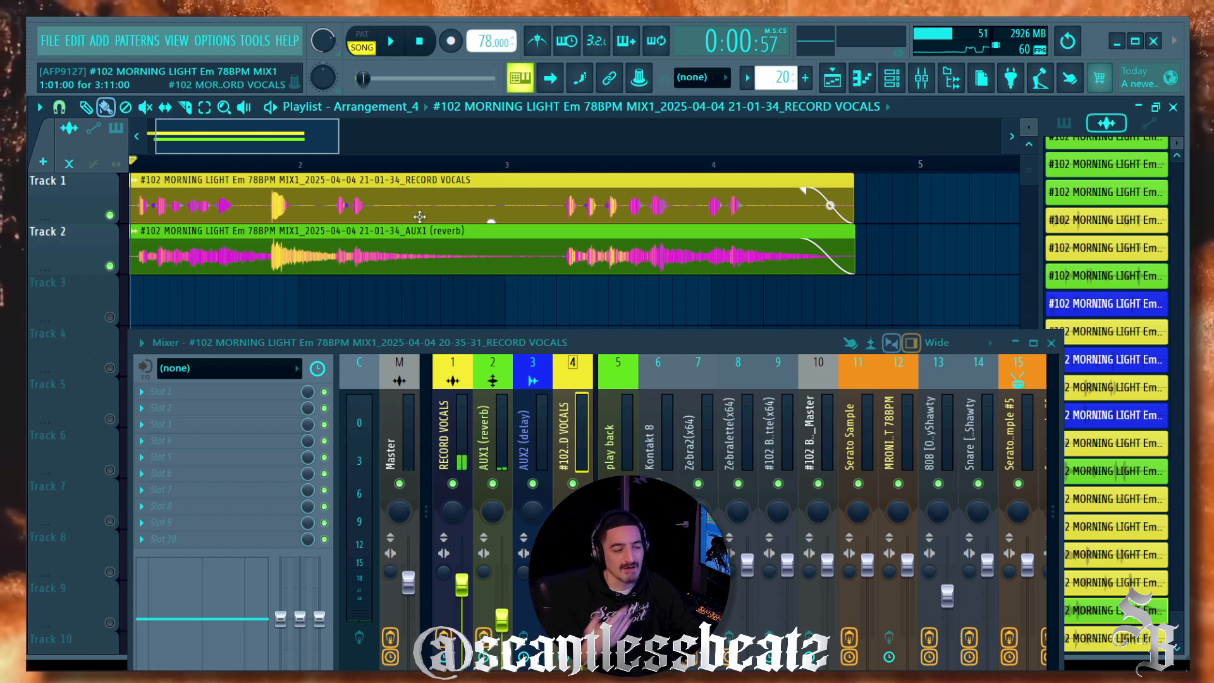
{"action": "right_click", "coordinate": [359, 252]}
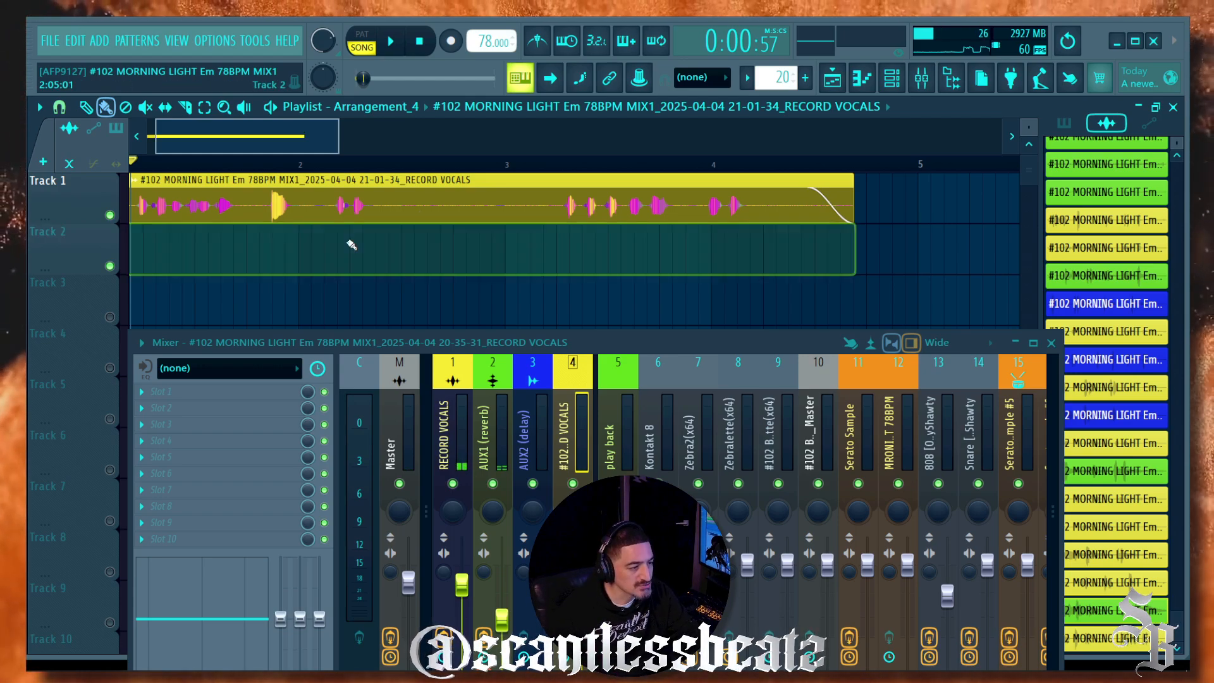
{"action": "double_click", "coordinate": [314, 211]}
{"action": "key", "text": "Escape"}
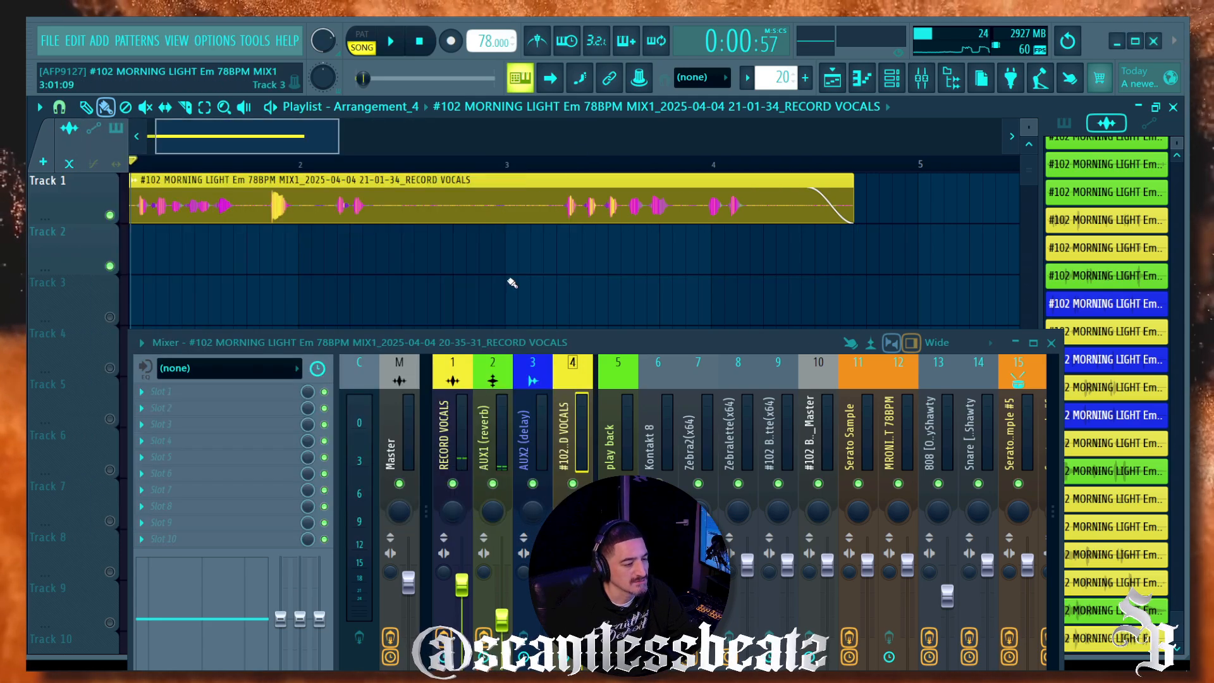
Step: Disarm recording on mixer tracks 1 and 2 and reselect vocals insert 4
{"action": "left_click_drag", "start_coordinate": [495, 342], "coordinate": [476, 203]}
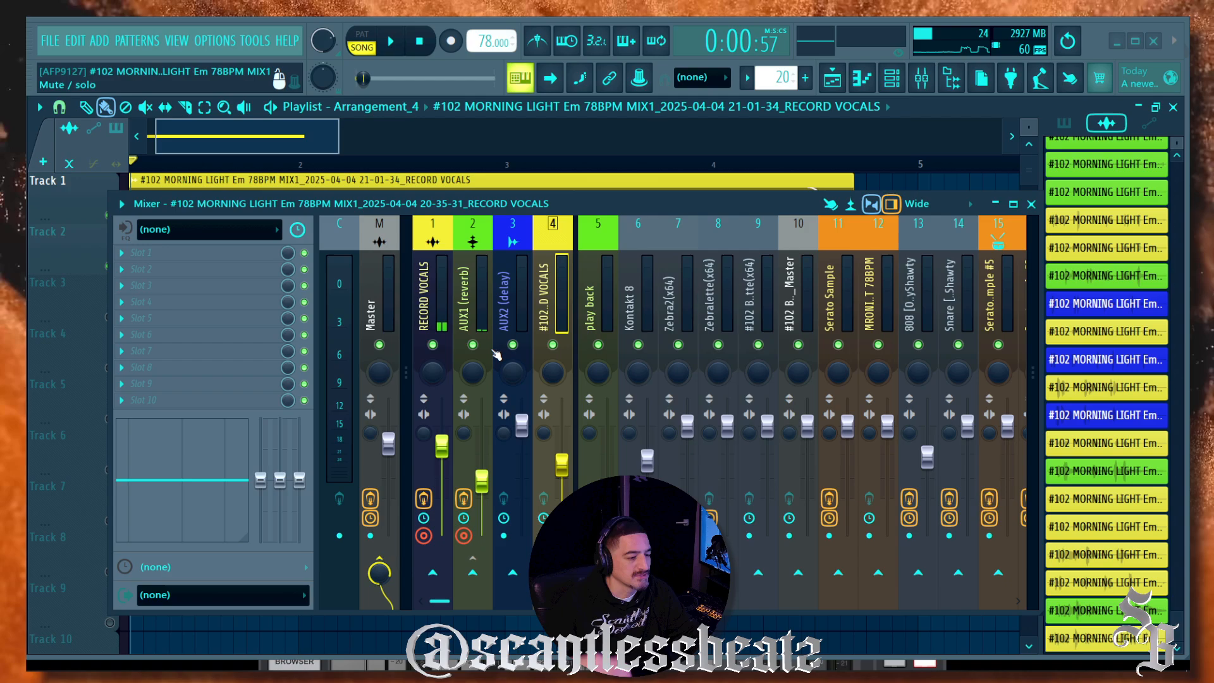
{"action": "left_click", "coordinate": [427, 538]}
{"action": "left_click", "coordinate": [465, 536]}
{"action": "left_click", "coordinate": [555, 294]}
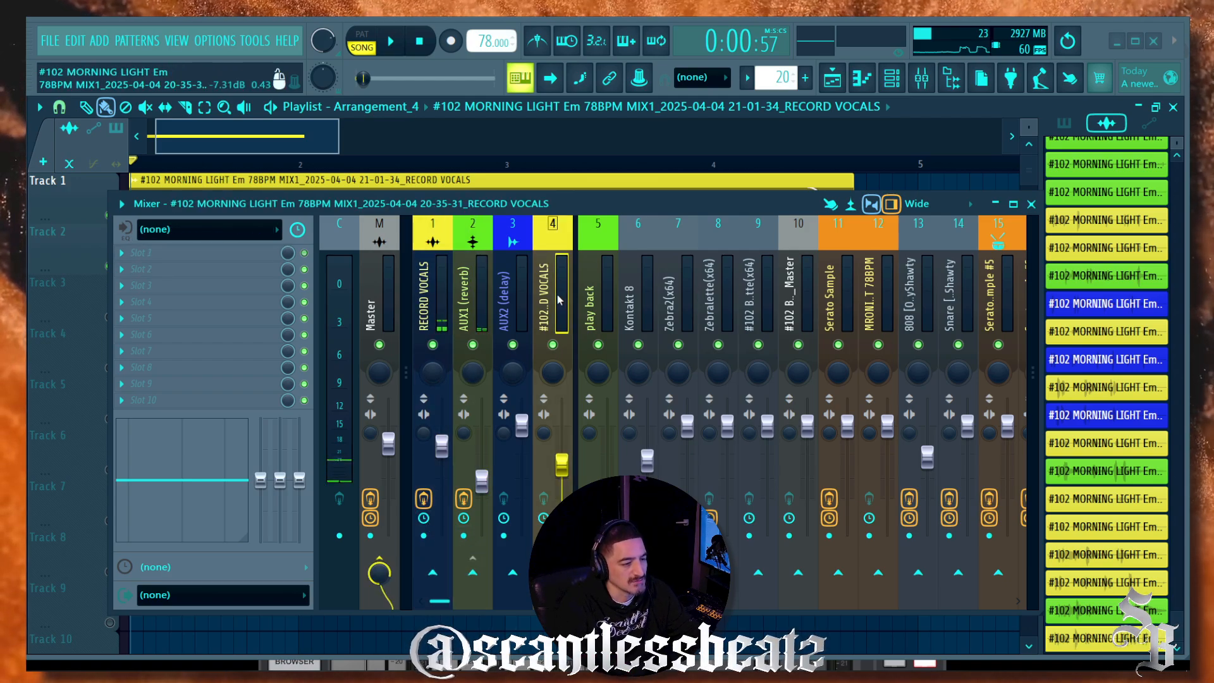
{"action": "left_click_drag", "start_coordinate": [473, 210], "coordinate": [463, 298]}
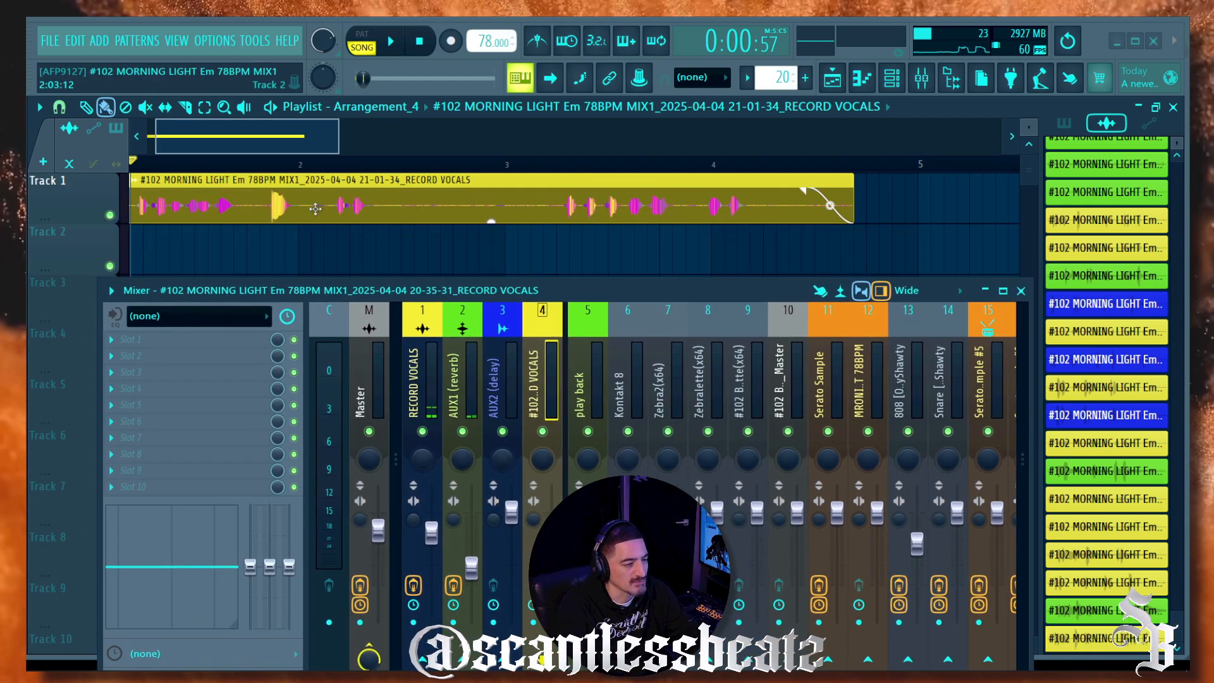
Step: Shorten the vocal clip to end around bar 2.5 and play it back
{"action": "left_click_drag", "start_coordinate": [268, 146], "coordinate": [123, 160]}
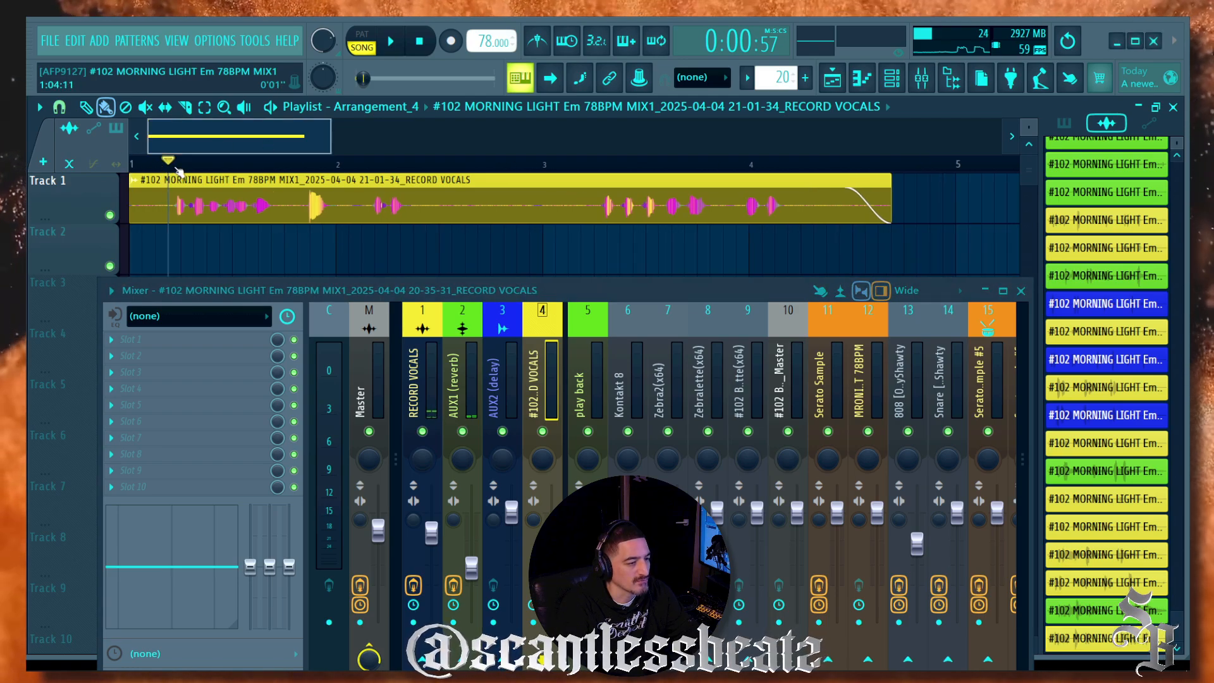
{"action": "key", "text": "space"}
{"action": "key", "text": "space"}
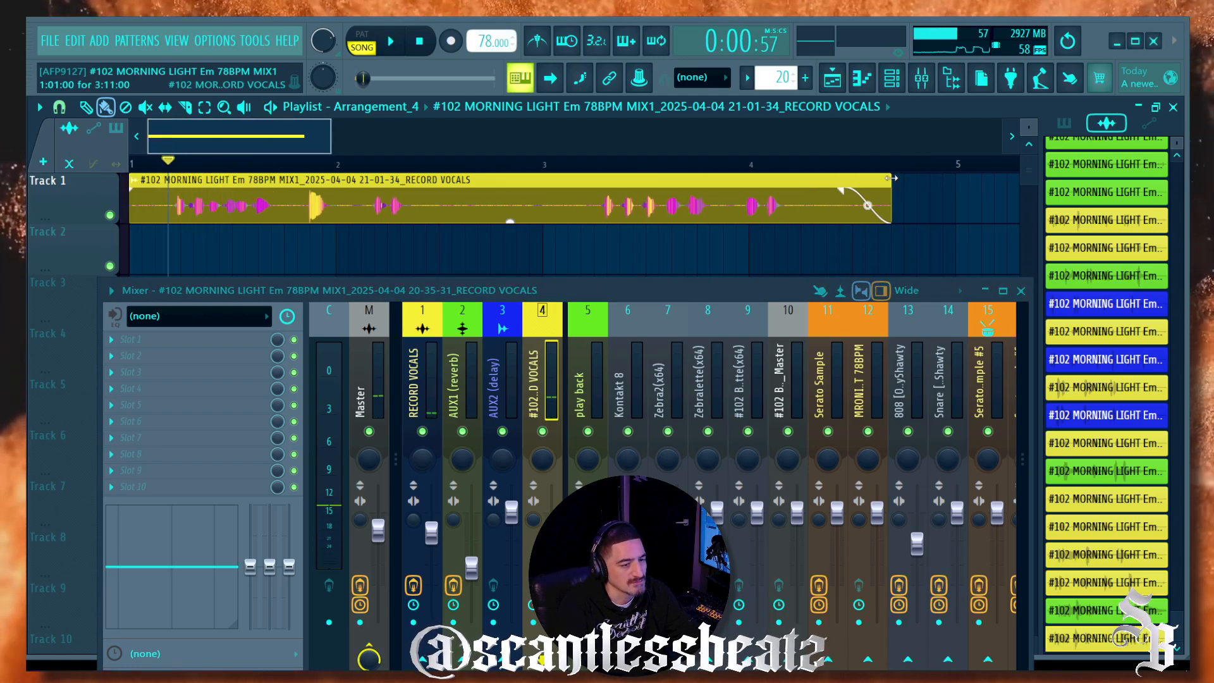
{"action": "left_click_drag", "start_coordinate": [892, 178], "coordinate": [452, 192]}
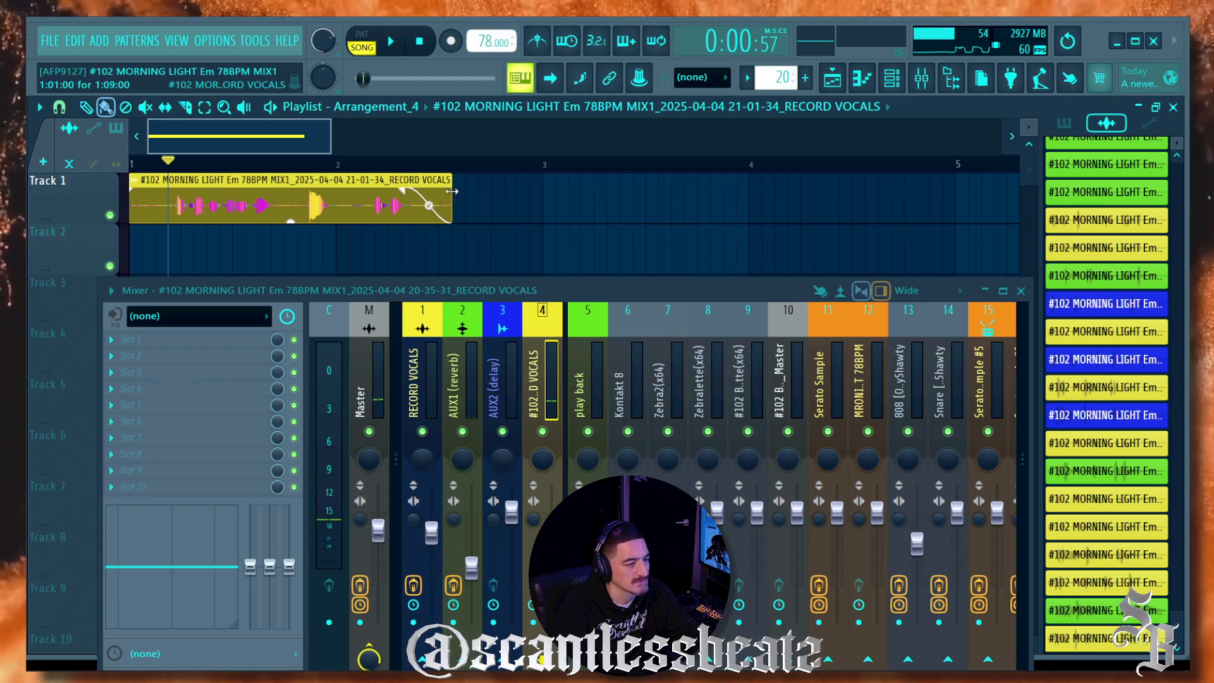
{"action": "key", "text": "space"}
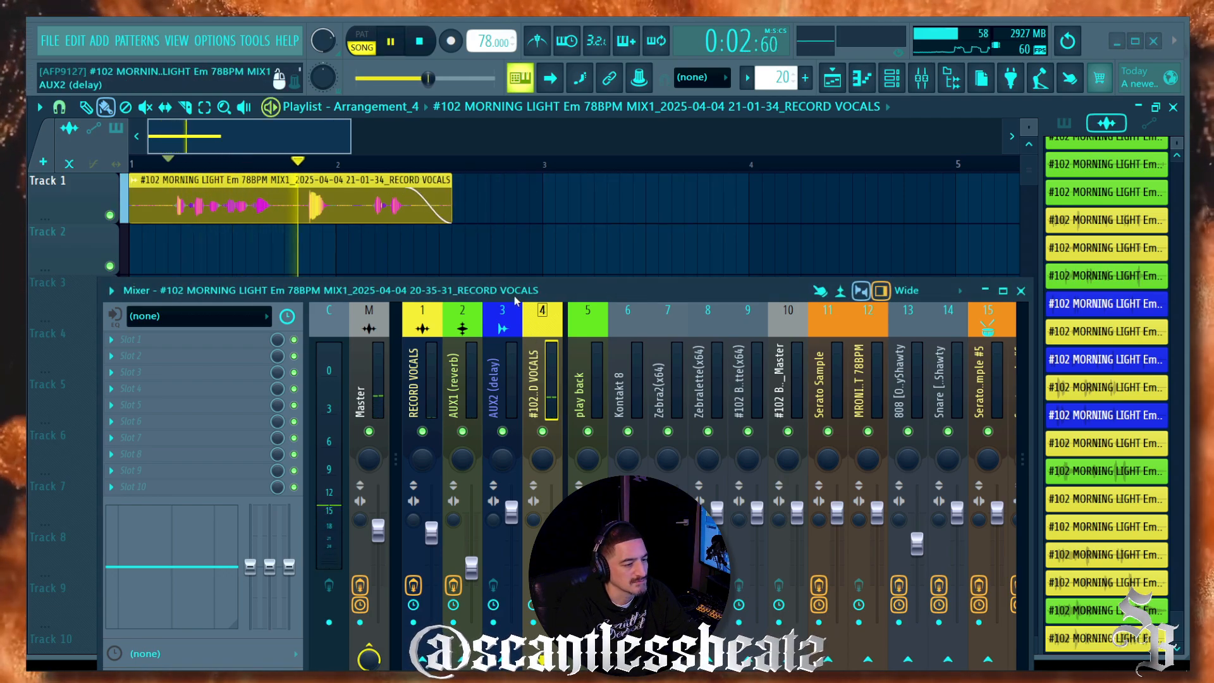
Step: Enable insert 4's send to AUX1 (reverb) and check AUX1's ValhallaShimmer and VintageVerb slots
{"action": "left_click_drag", "start_coordinate": [515, 296], "coordinate": [663, 107]}
{"action": "key", "text": "space"}
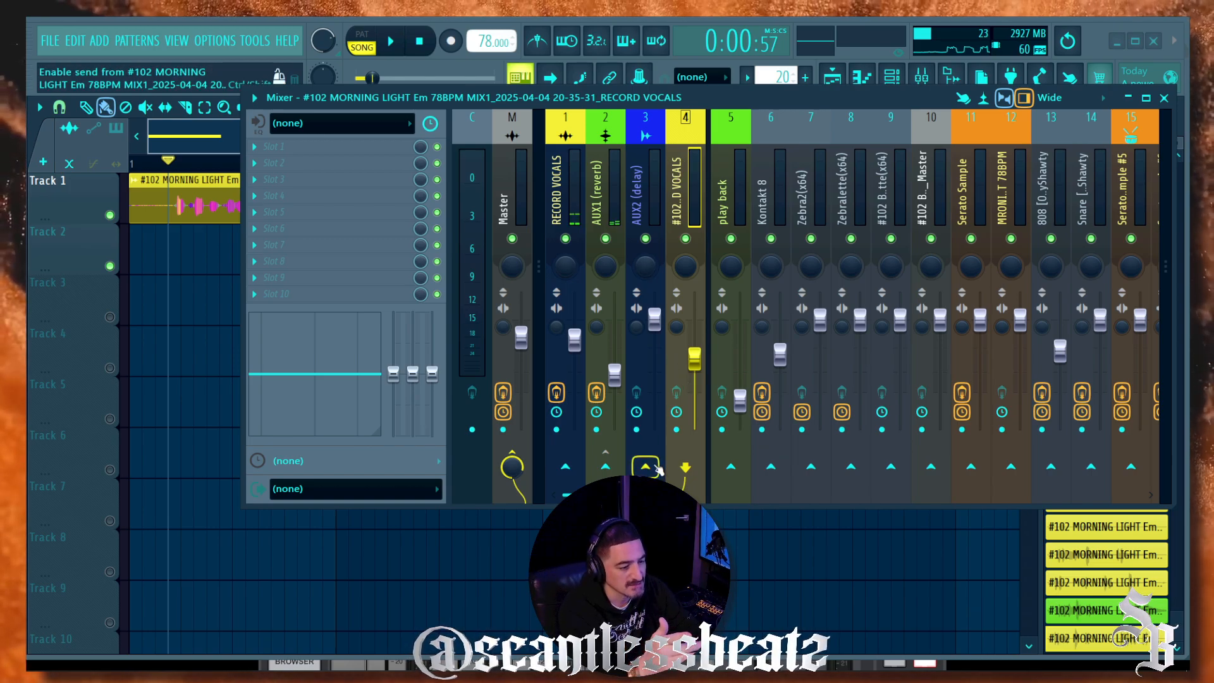
{"action": "left_click", "coordinate": [605, 467]}
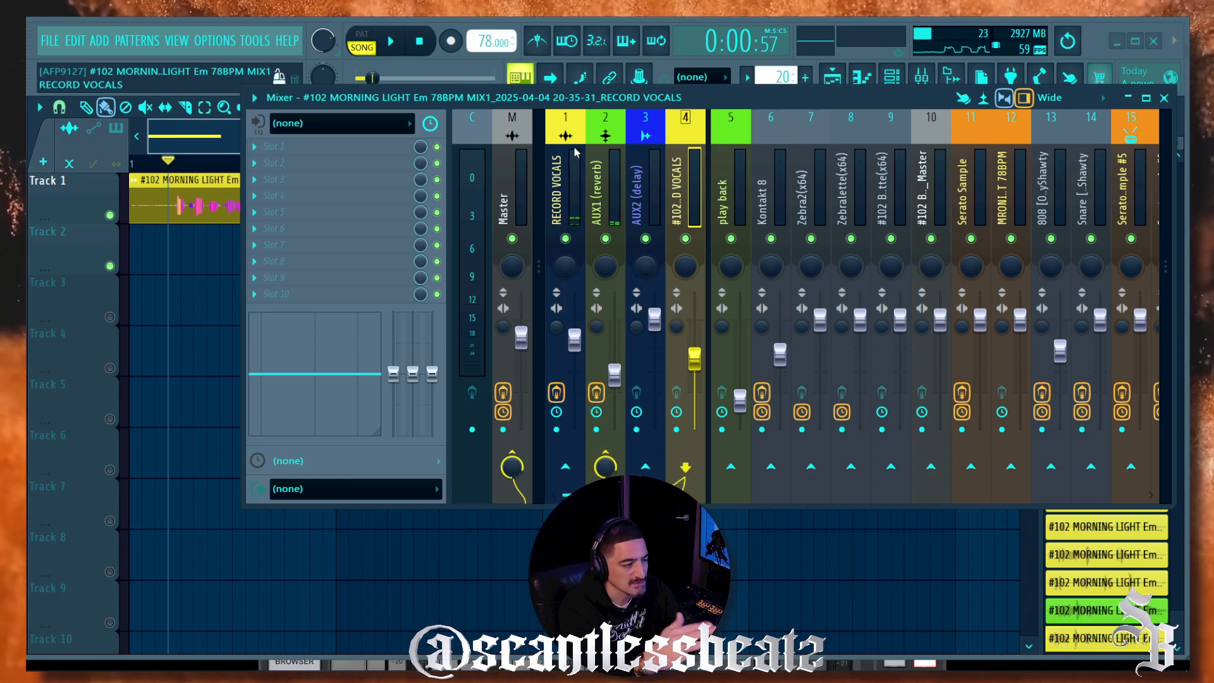
{"action": "left_click", "coordinate": [605, 210]}
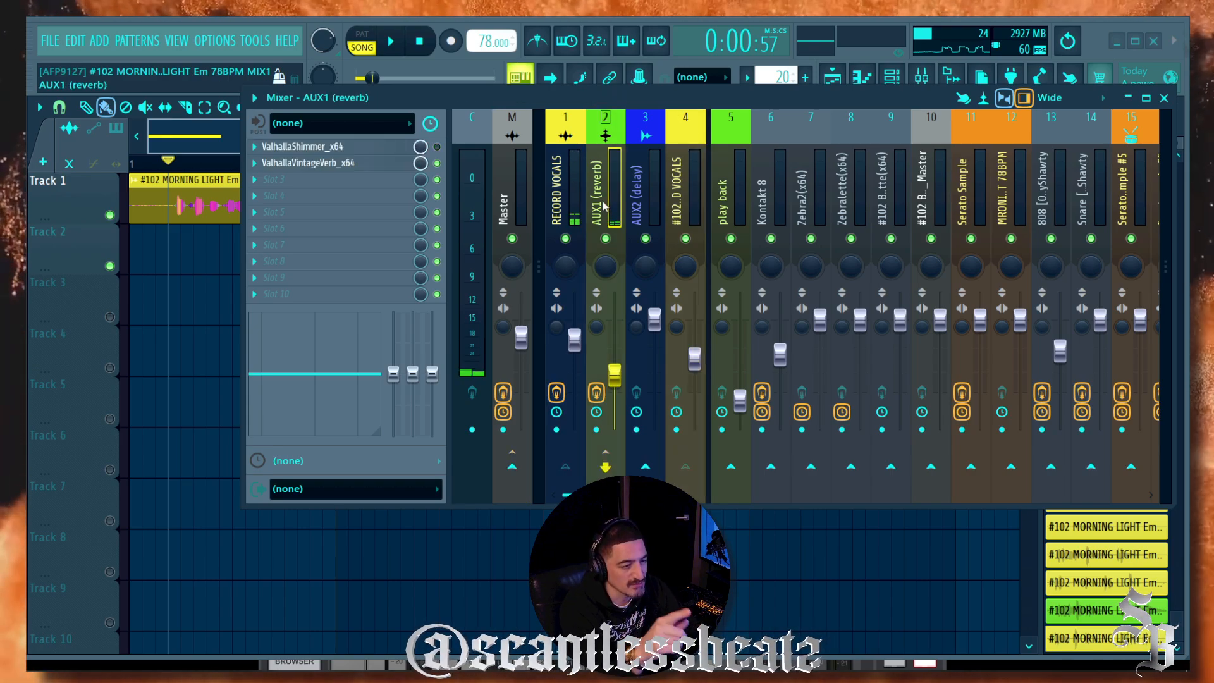
{"action": "left_click_drag", "start_coordinate": [567, 90], "coordinate": [521, 271]}
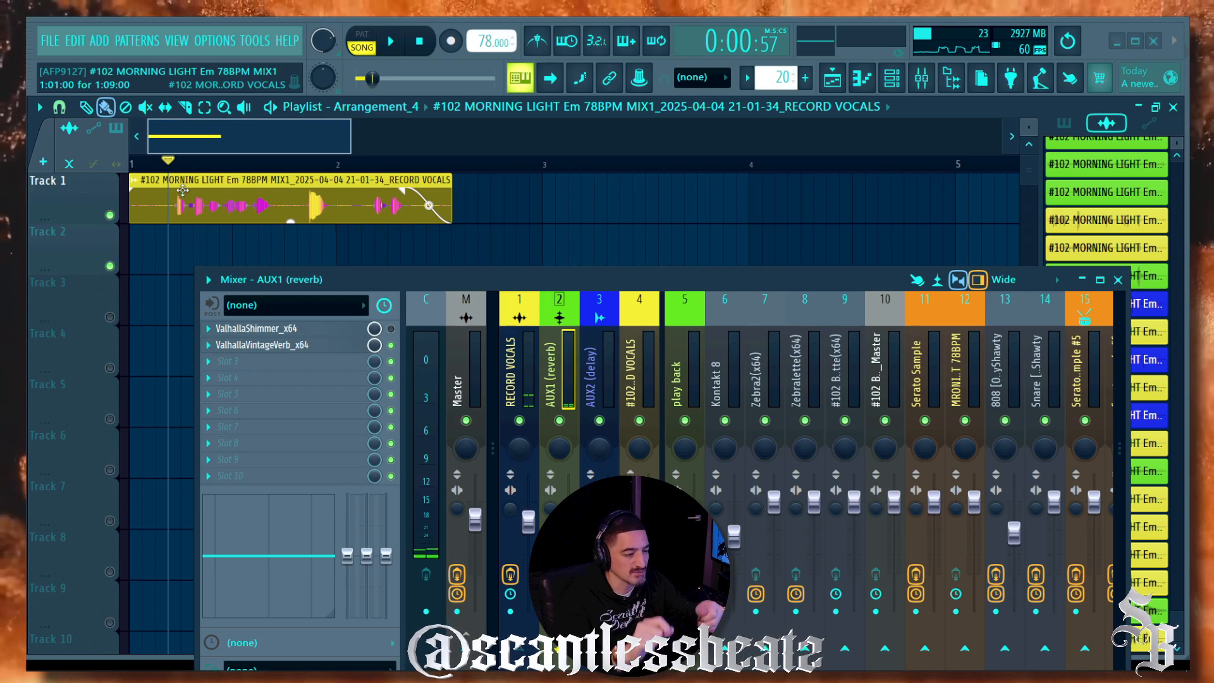
Step: Audition the reverb send and pull down the AUX1 (reverb) return fader
{"action": "key", "text": "space"}
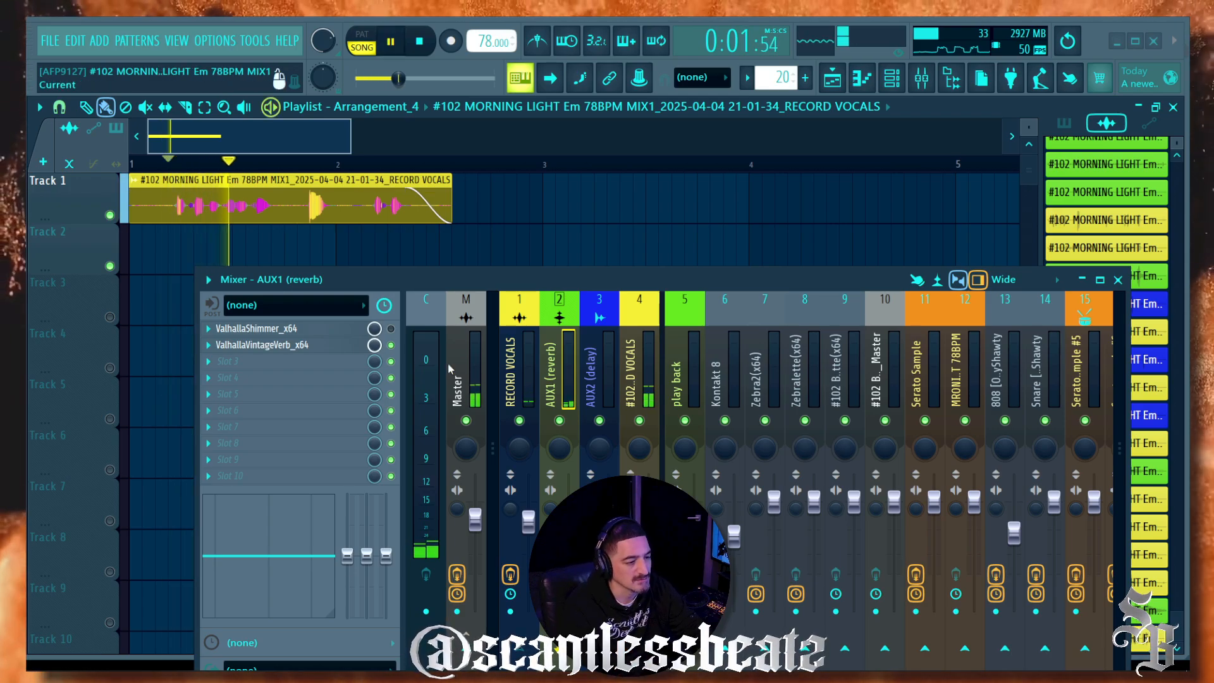
{"action": "left_click_drag", "start_coordinate": [583, 189], "coordinate": [587, 179]}
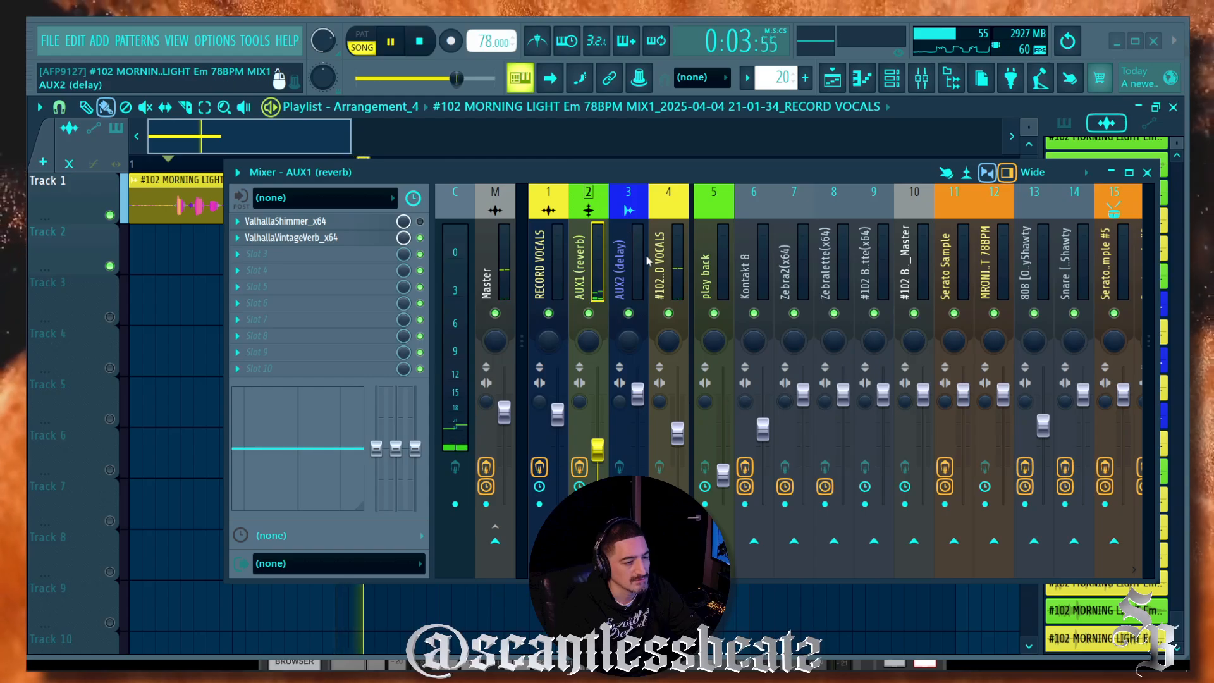
{"action": "key", "text": "space"}
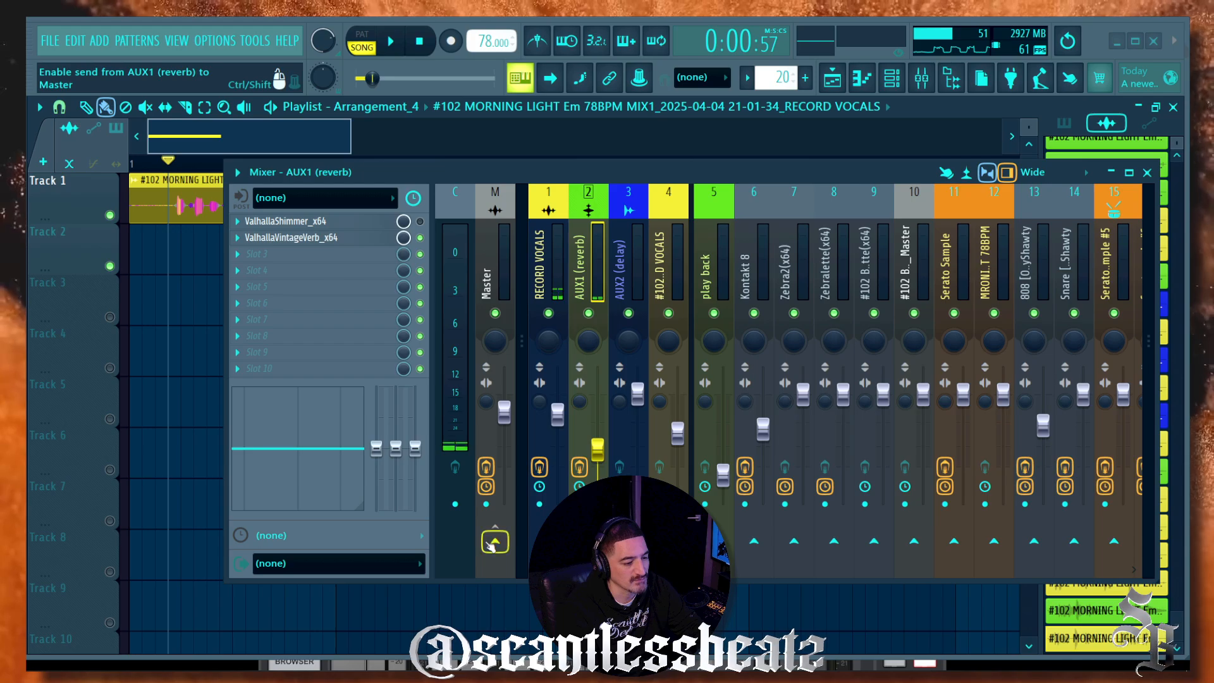
{"action": "left_click", "coordinate": [665, 272]}
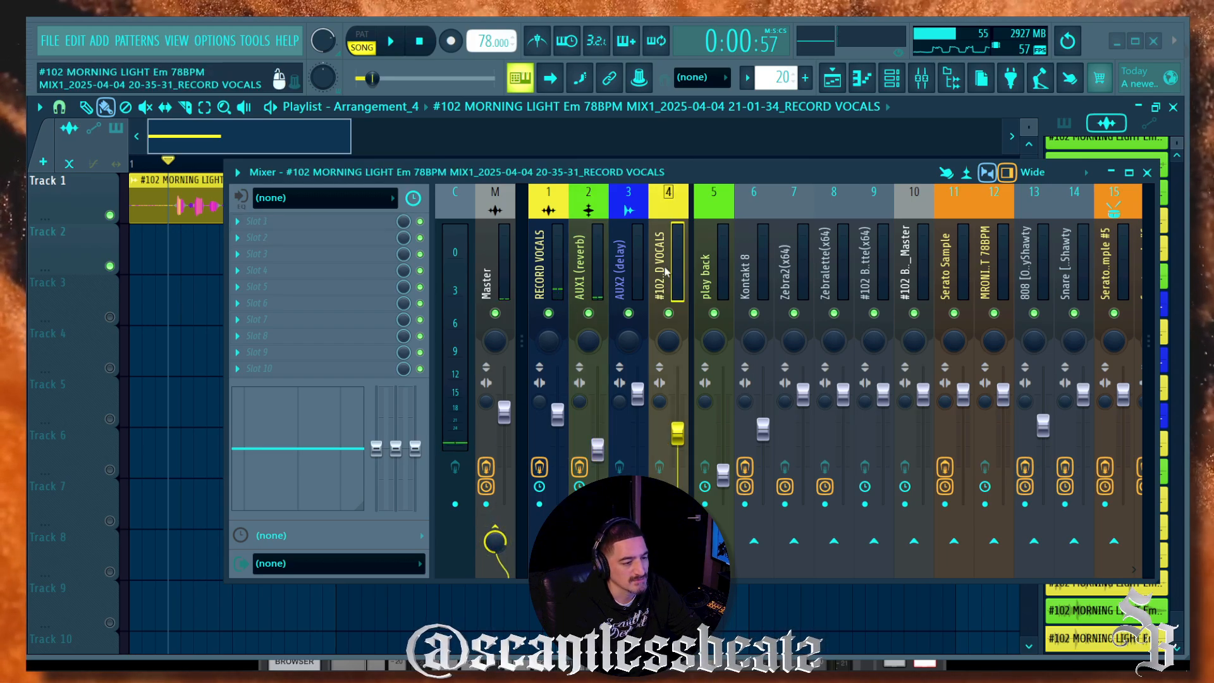
{"action": "left_click", "coordinate": [552, 260]}
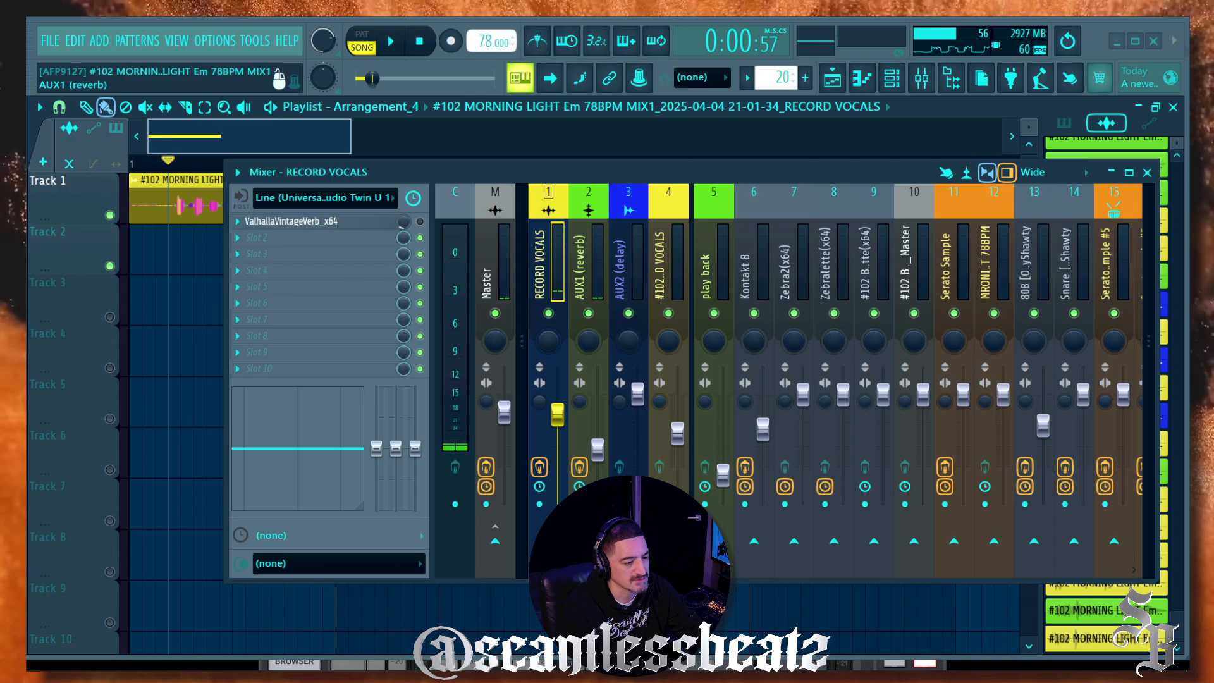
{"action": "left_click", "coordinate": [663, 270]}
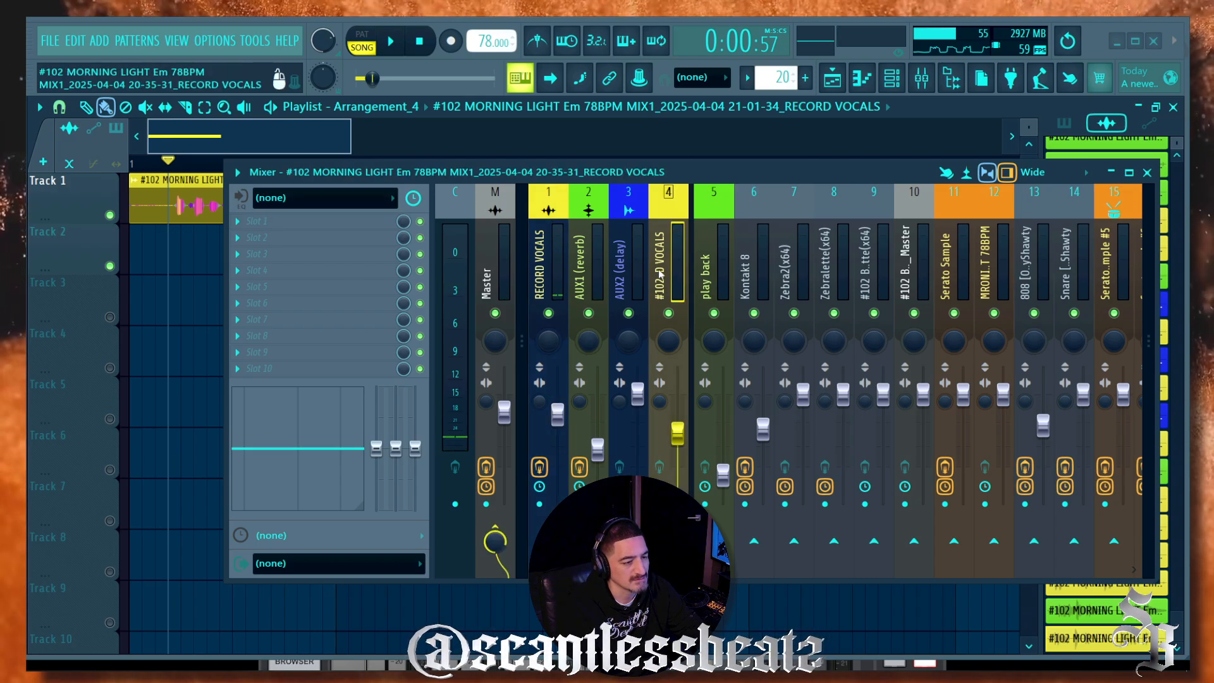
{"action": "key", "text": "space"}
{"action": "left_click_drag", "start_coordinate": [597, 449], "coordinate": [598, 460]}
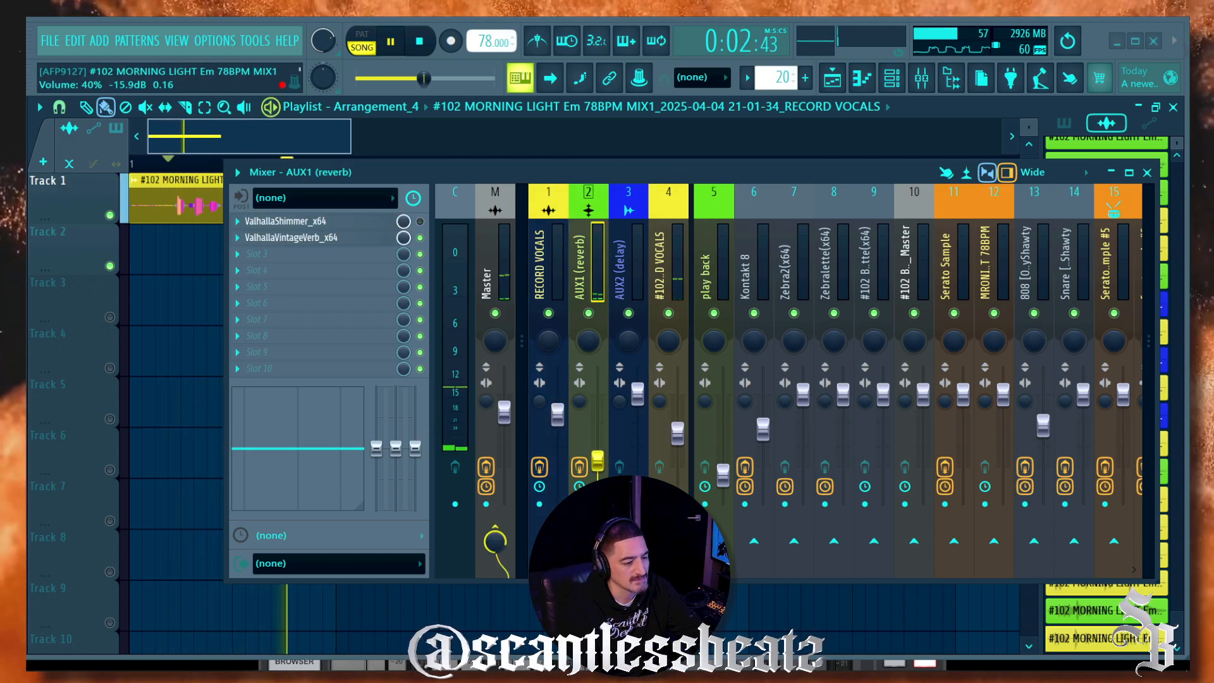
{"action": "key", "text": "space"}
{"action": "left_click_drag", "start_coordinate": [540, 172], "coordinate": [470, 310]}
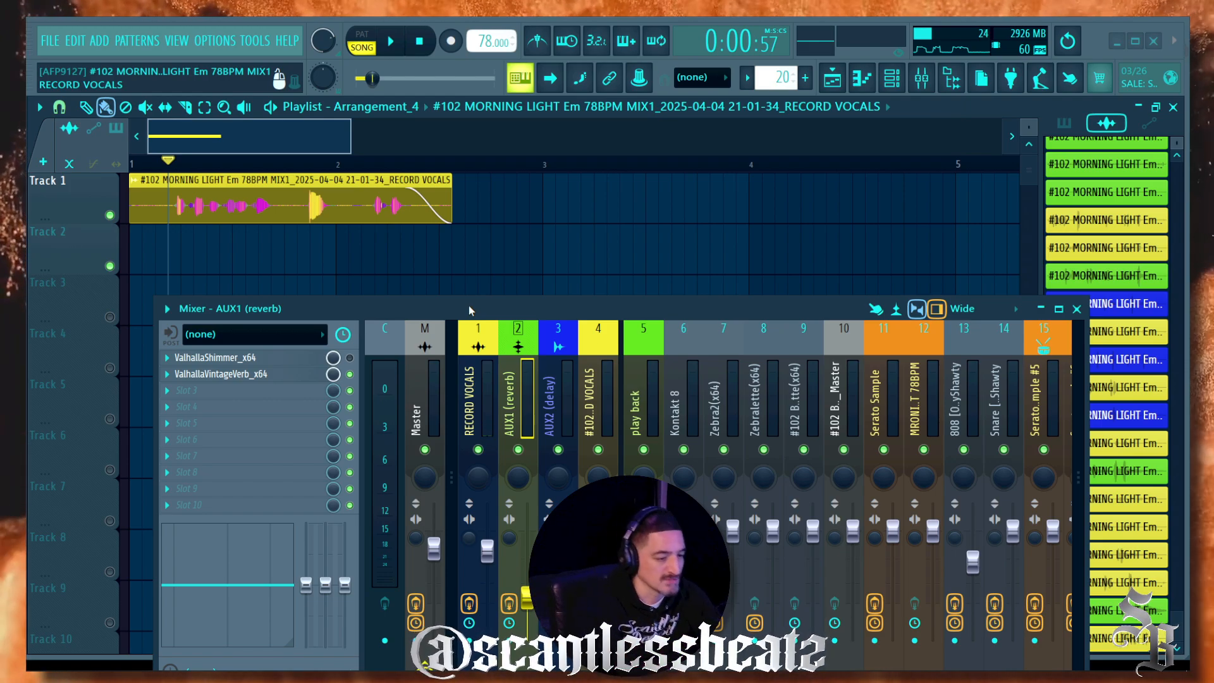
Step: Recheck the AUX2 and AUX1 inserts during playback, then open ValhallaVintageVerb on AUX1
{"action": "left_click_drag", "start_coordinate": [442, 303], "coordinate": [540, 193]}
{"action": "left_click", "coordinate": [653, 279]}
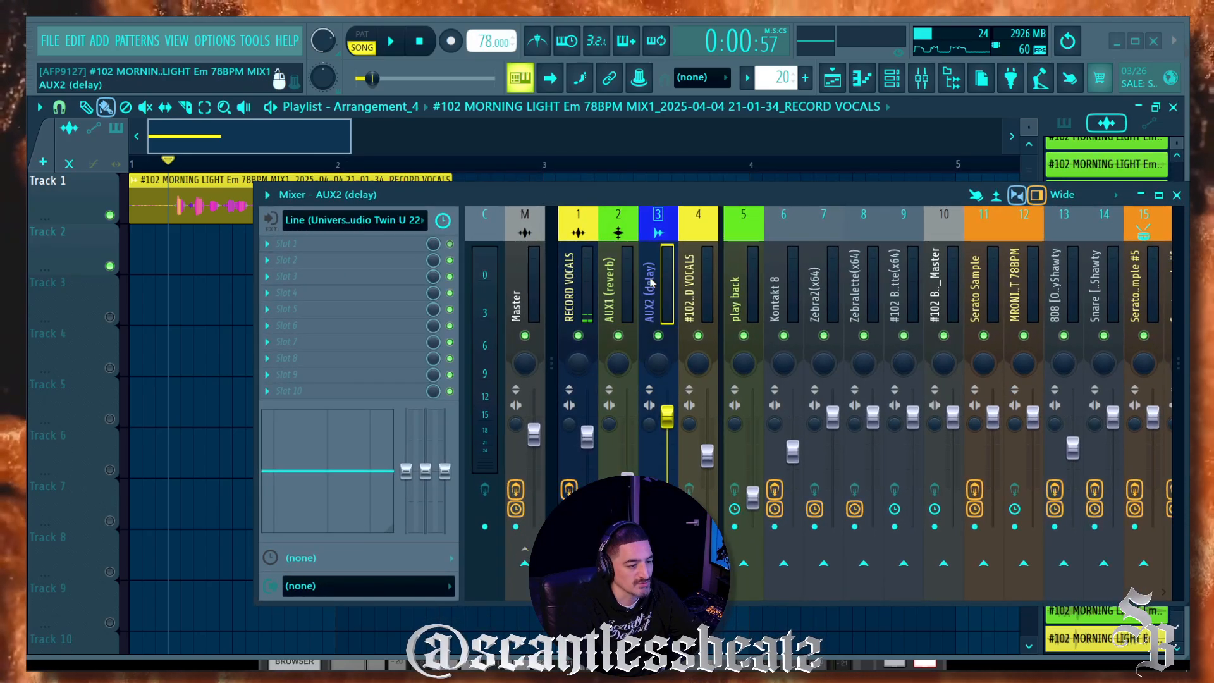
{"action": "left_click", "coordinate": [615, 285]}
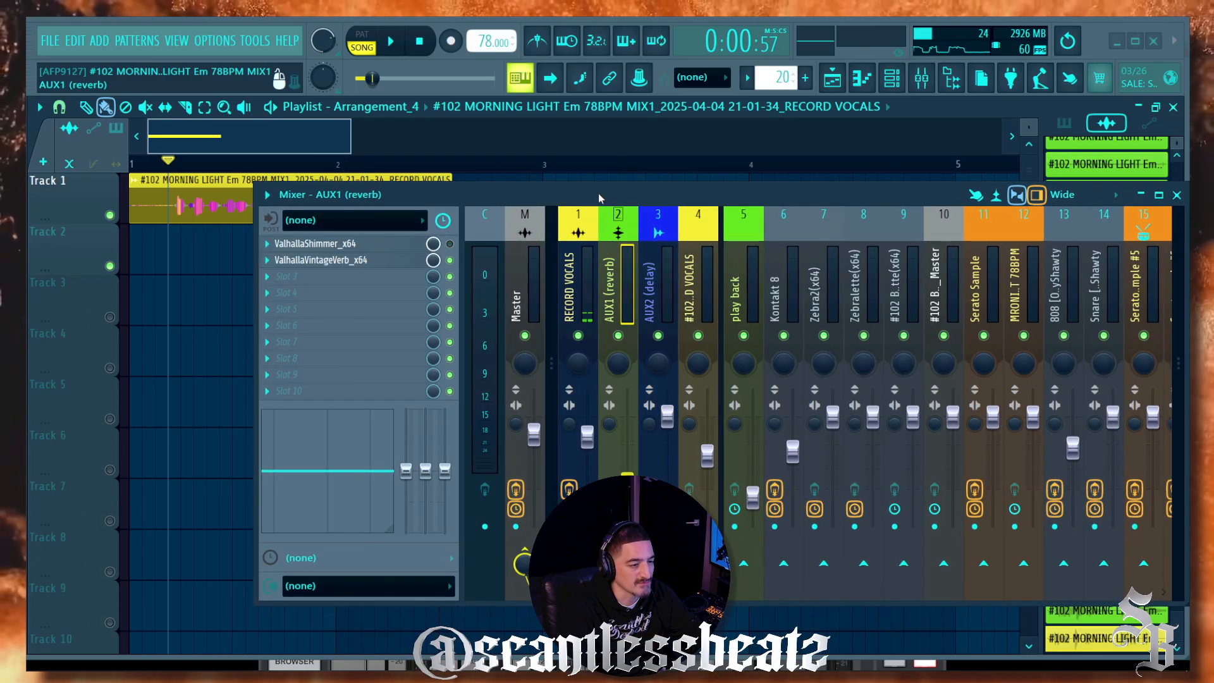
{"action": "left_click", "coordinate": [691, 279]}
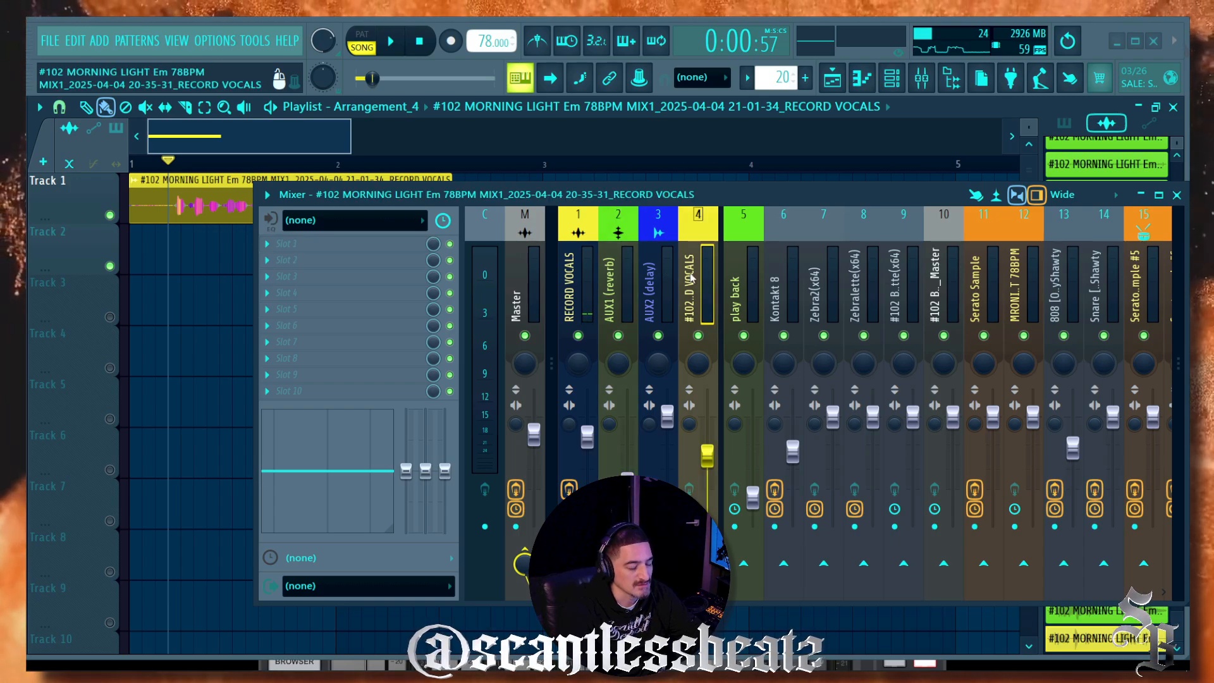
{"action": "key", "text": "space"}
{"action": "left_click", "coordinate": [609, 390]}
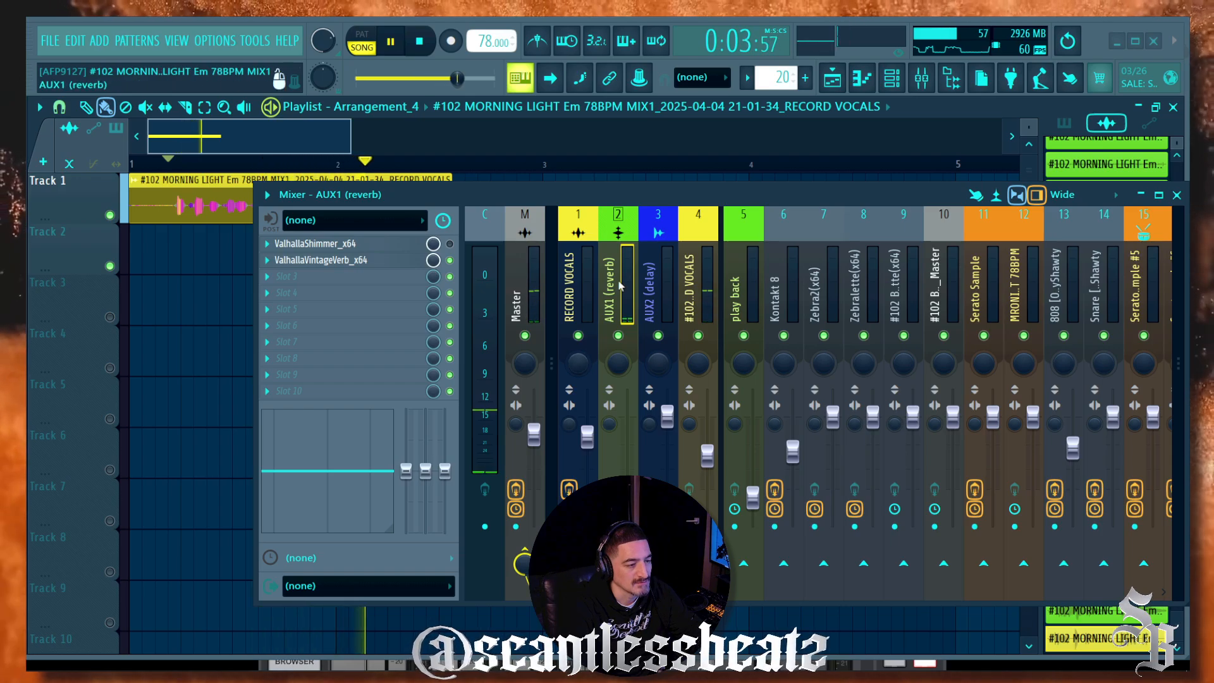
{"action": "left_click_drag", "start_coordinate": [505, 202], "coordinate": [460, 285]}
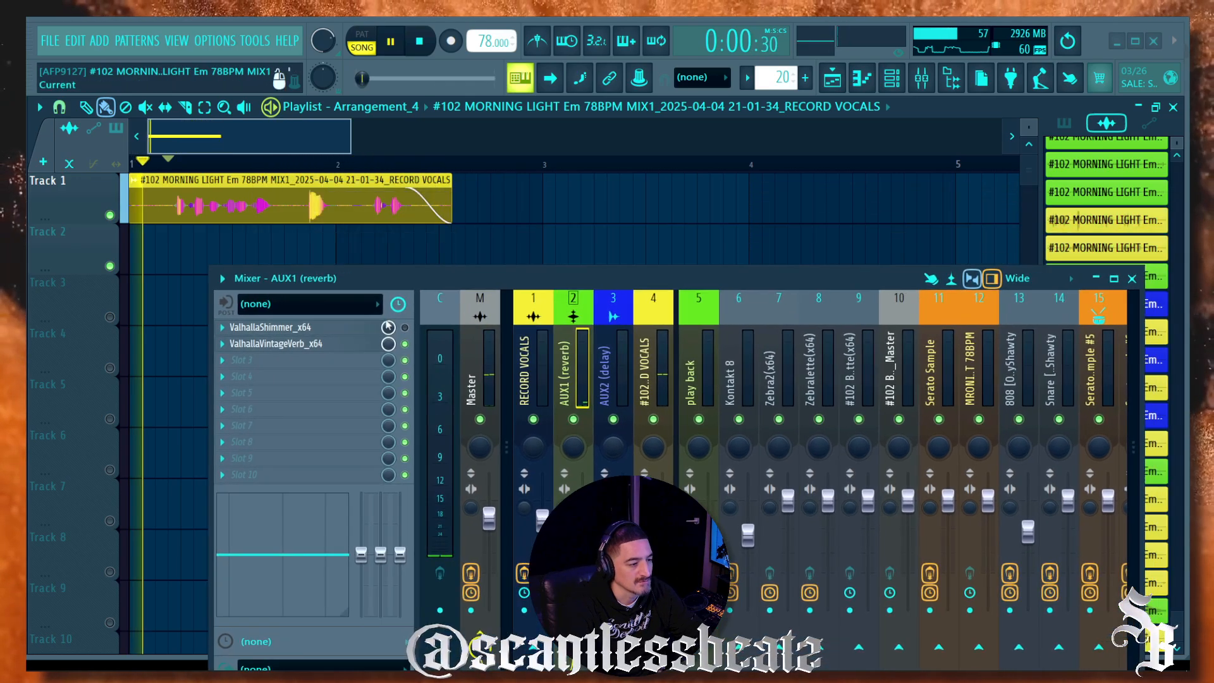
{"action": "left_click", "coordinate": [329, 343]}
Step: Raise main volume to 63%, set reverb low cut 330 Hz, high cut 5100 Hz, mix about 35%
{"action": "left_click_drag", "start_coordinate": [405, 78], "coordinate": [433, 78]}
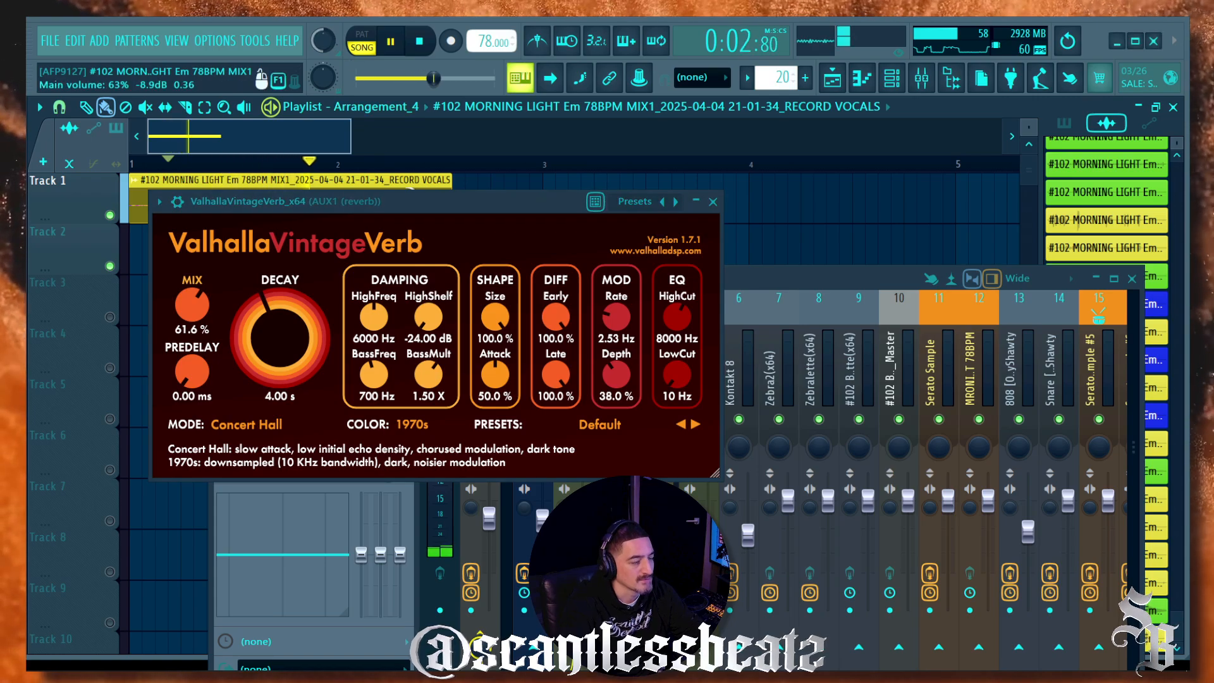
{"action": "left_click_drag", "start_coordinate": [369, 206], "coordinate": [675, 112]}
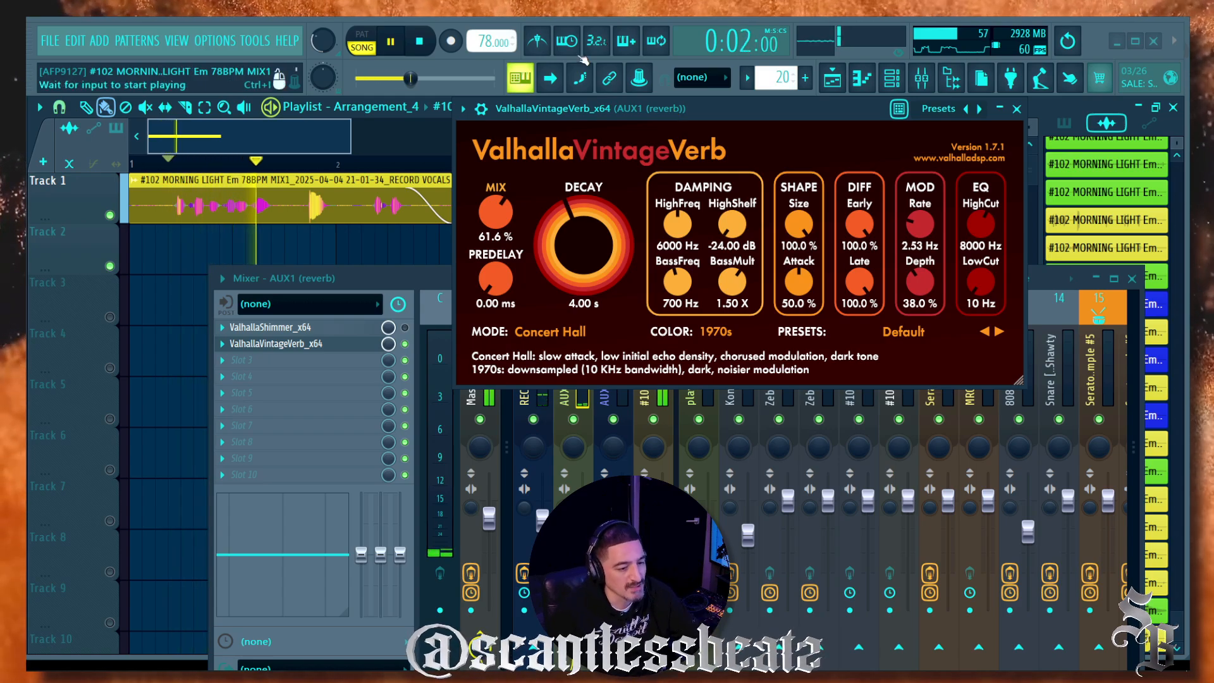
{"action": "left_click_drag", "start_coordinate": [975, 287], "coordinate": [980, 230]}
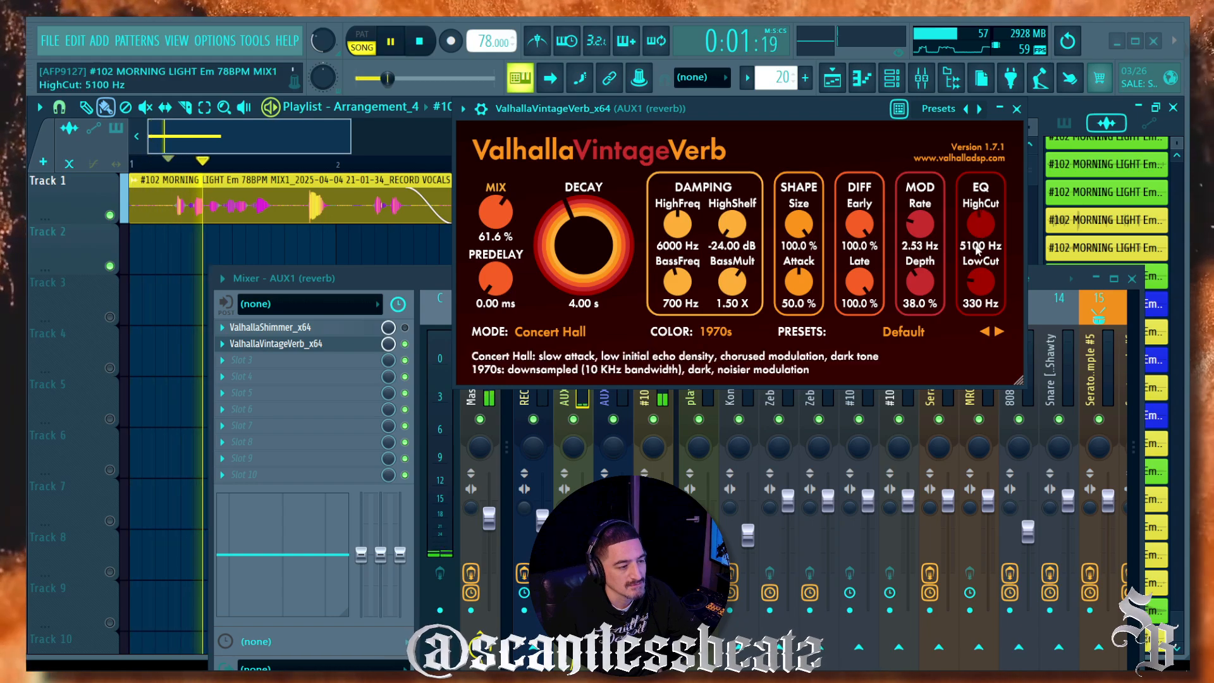
{"action": "left_click_drag", "start_coordinate": [980, 229], "coordinate": [981, 250]}
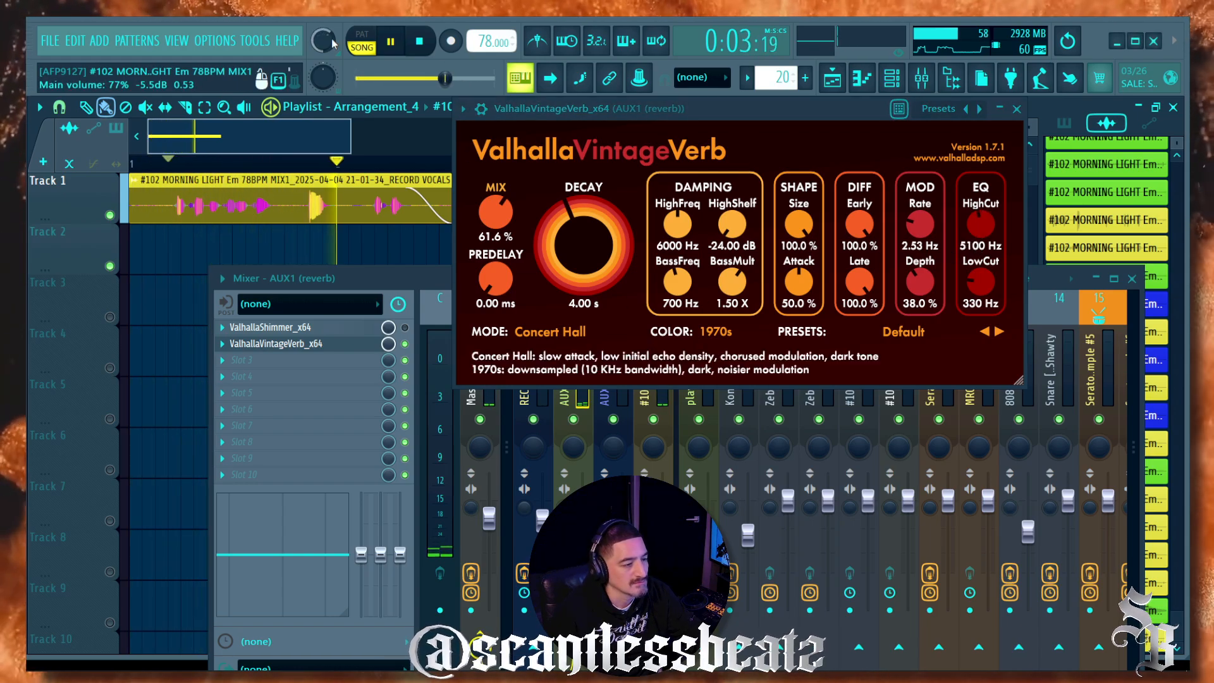
{"action": "left_click_drag", "start_coordinate": [495, 214], "coordinate": [474, 250]}
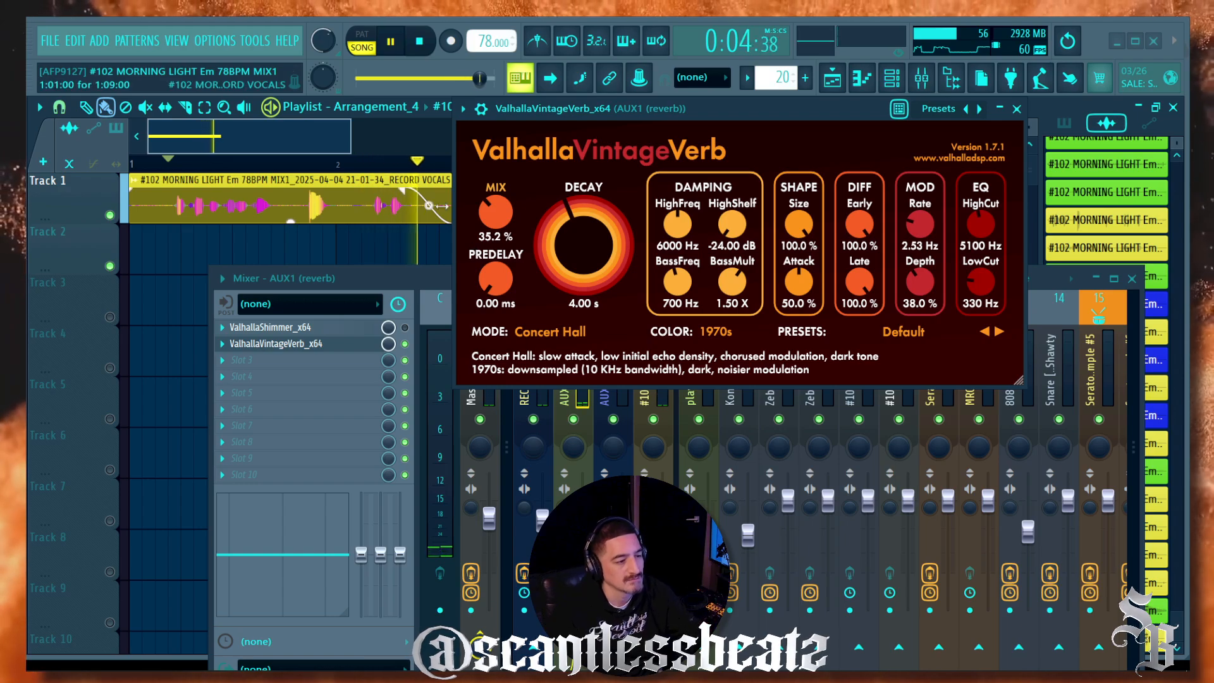
{"action": "left_click_drag", "start_coordinate": [552, 226], "coordinate": [552, 207]}
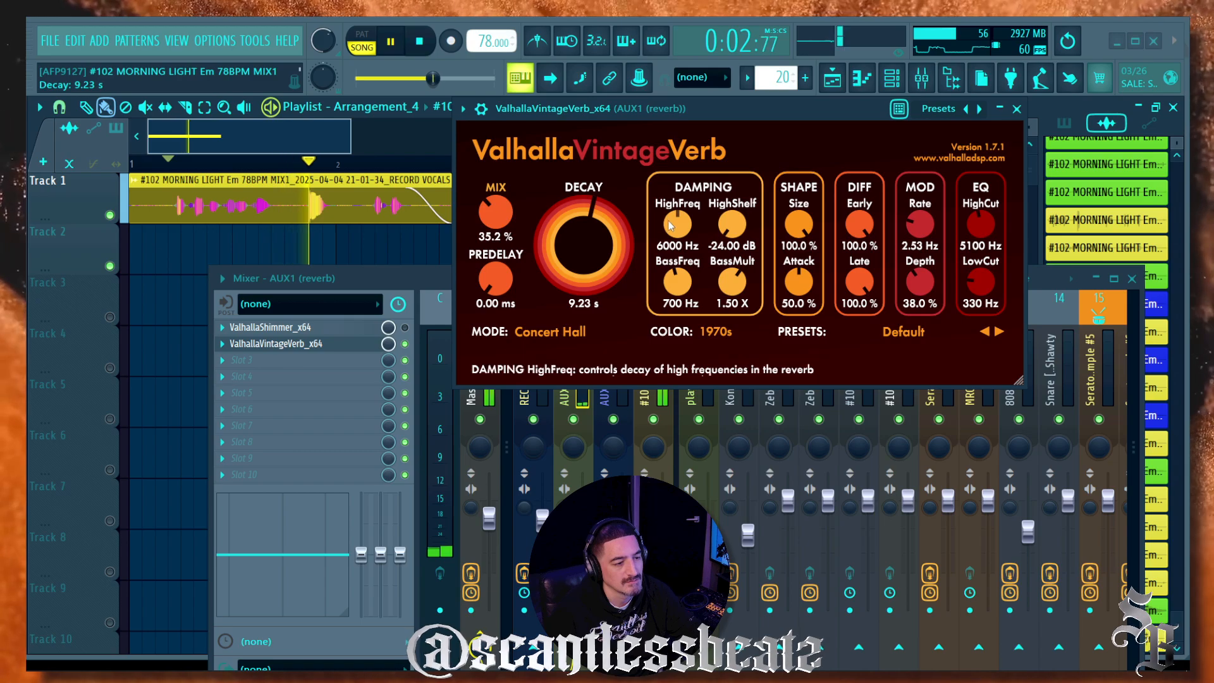
Step: Set damping HighFreq to 5430 Hz, decay to 4.36 s, and low cut to 500 Hz
{"action": "left_click_drag", "start_coordinate": [674, 221], "coordinate": [675, 226]}
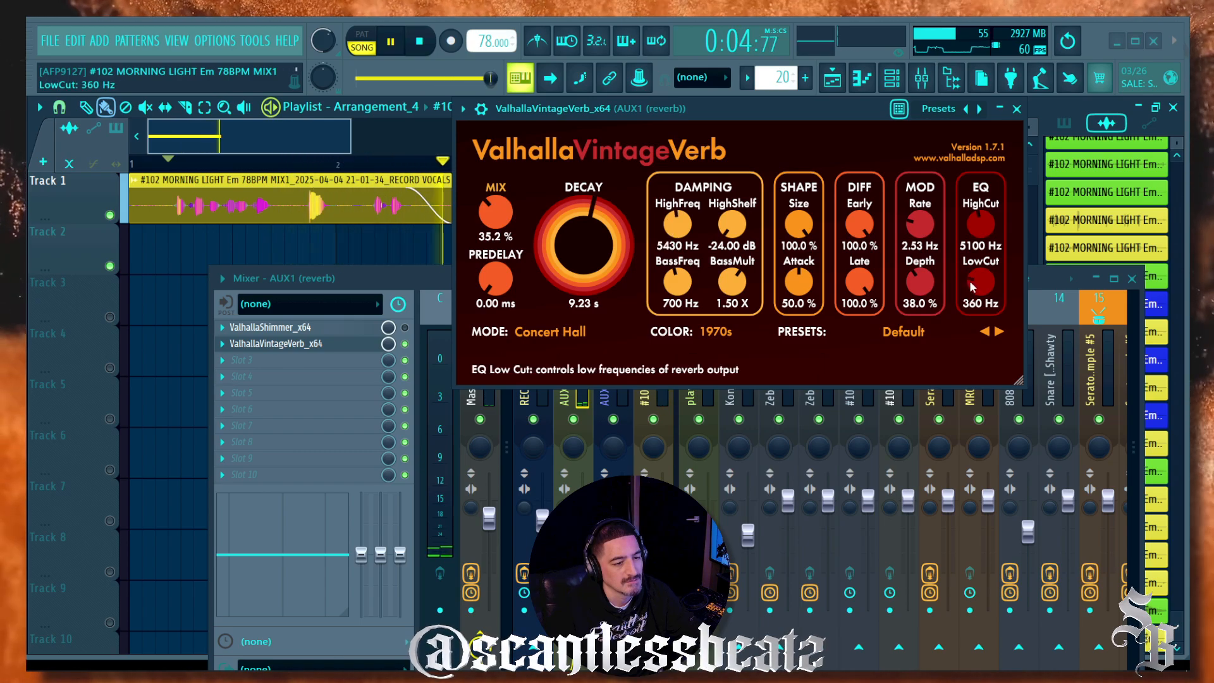
{"action": "left_click_drag", "start_coordinate": [972, 291], "coordinate": [973, 286]}
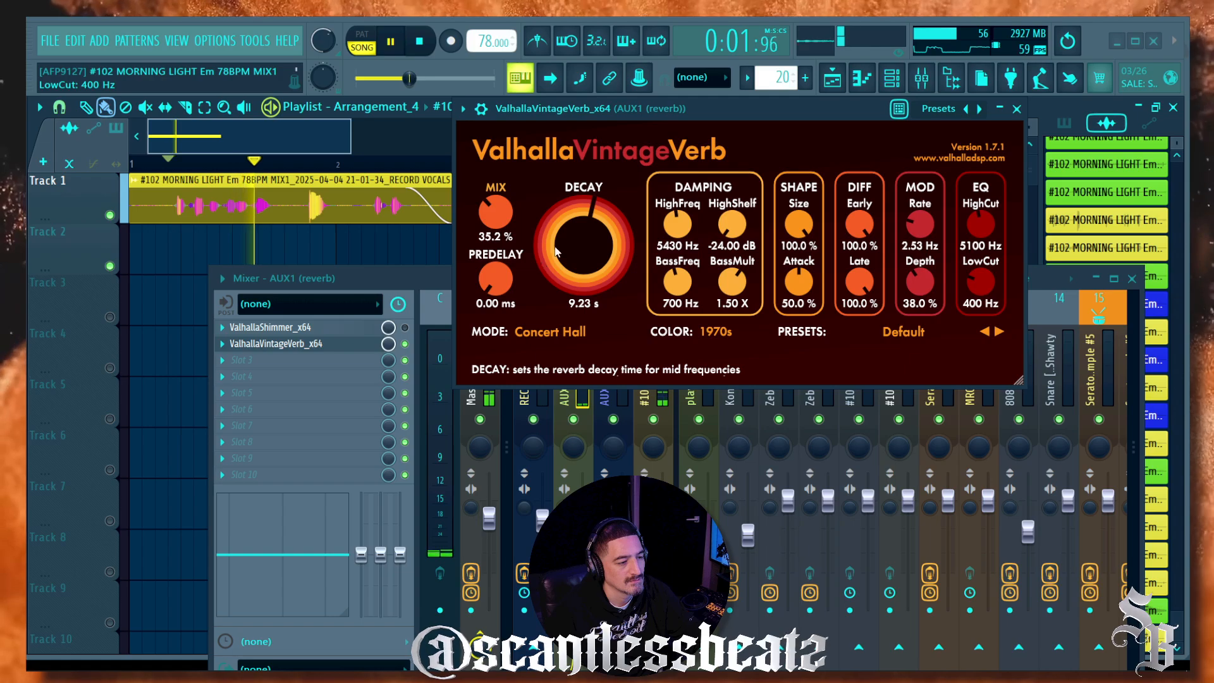
{"action": "left_click_drag", "start_coordinate": [539, 246], "coordinate": [548, 253]}
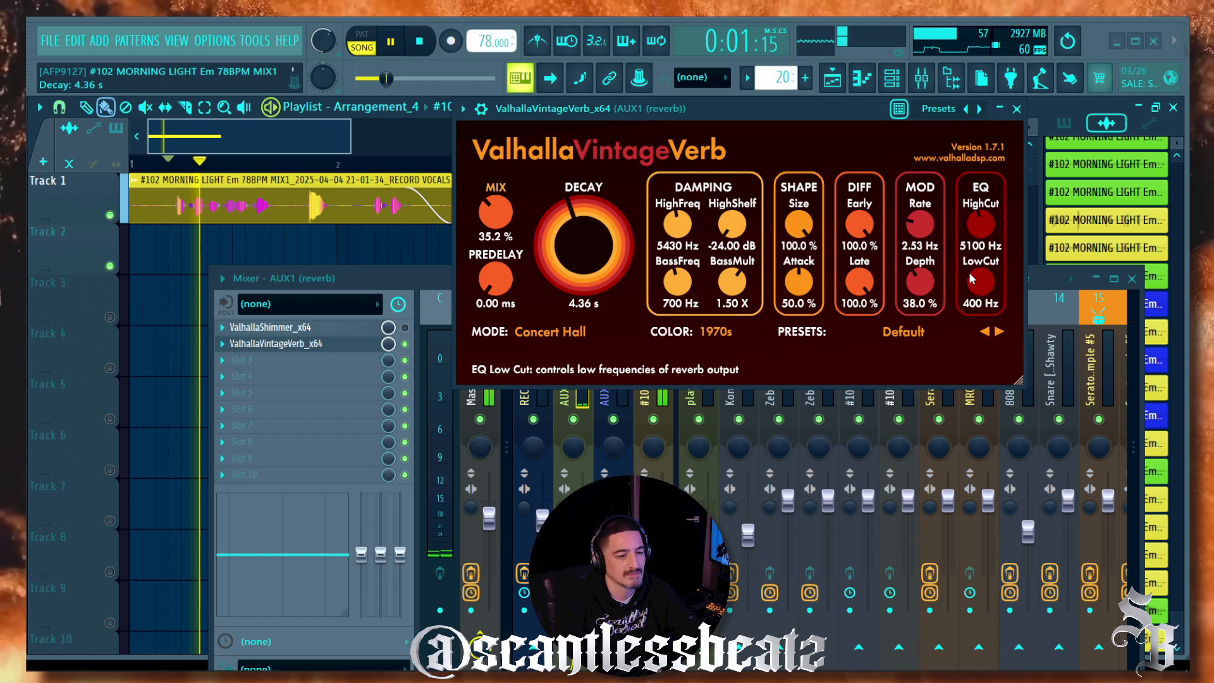
{"action": "left_click_drag", "start_coordinate": [973, 279], "coordinate": [977, 238]}
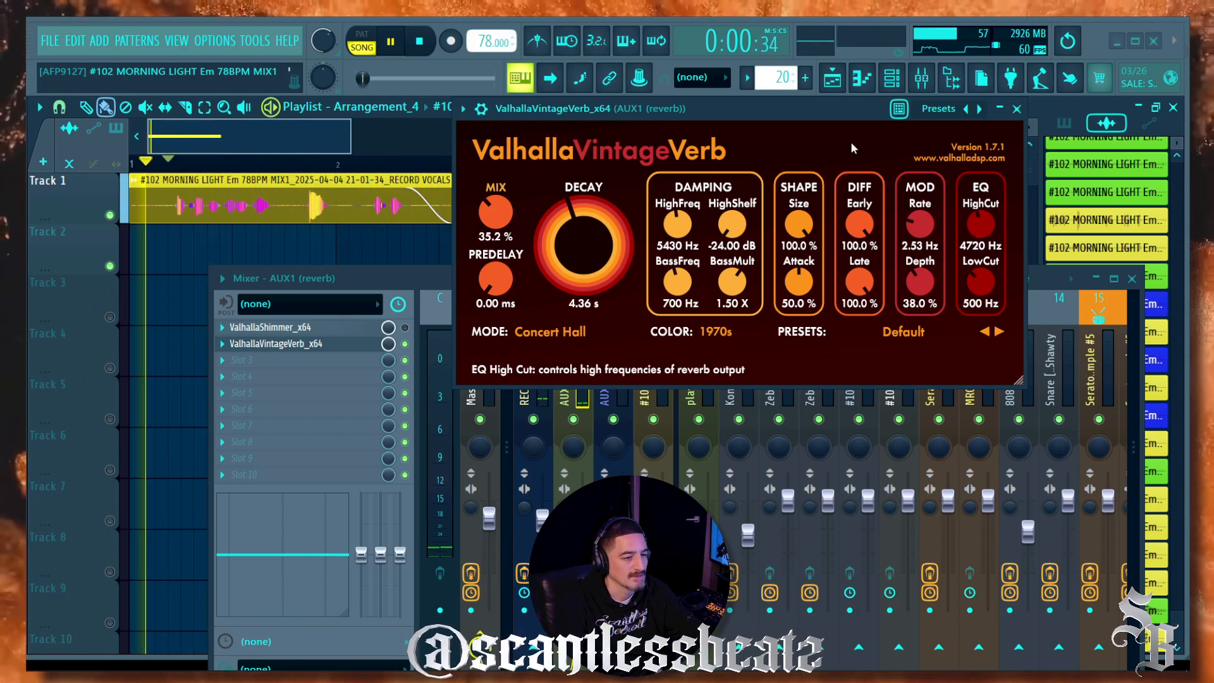
Step: Close VintageVerb, stop playback, and return the song position to the start
{"action": "left_click", "coordinate": [1018, 109]}
{"action": "key", "text": "space"}
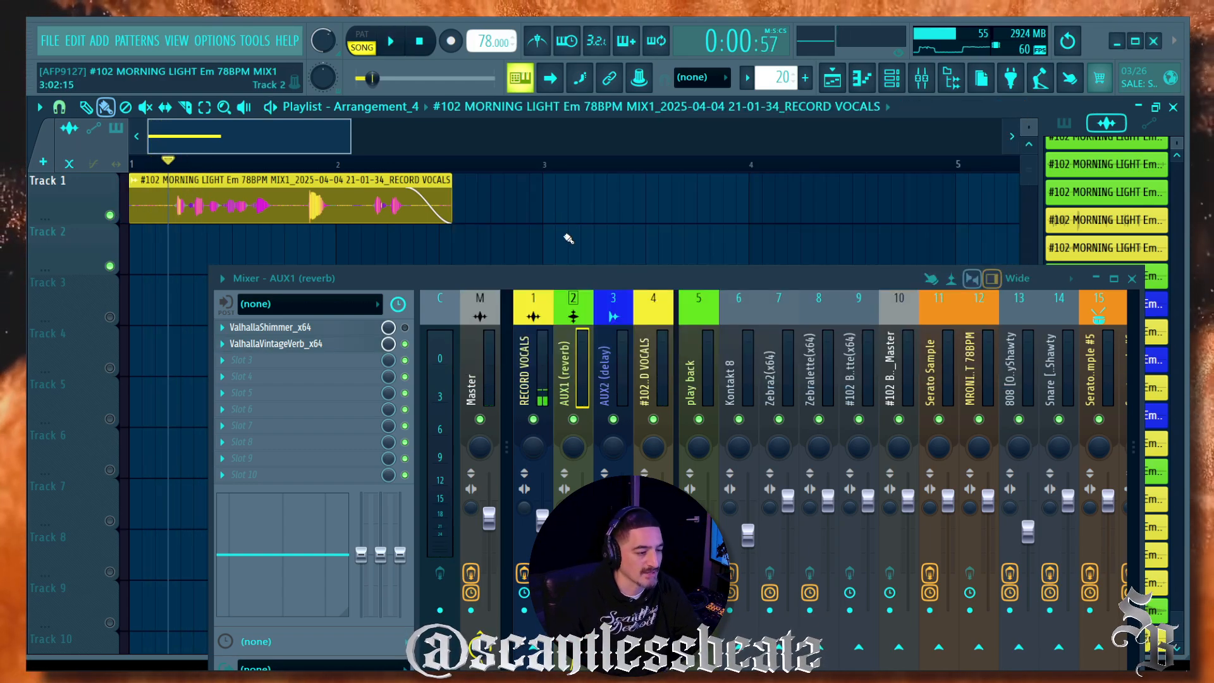
{"action": "left_click_drag", "start_coordinate": [539, 276], "coordinate": [494, 240]}
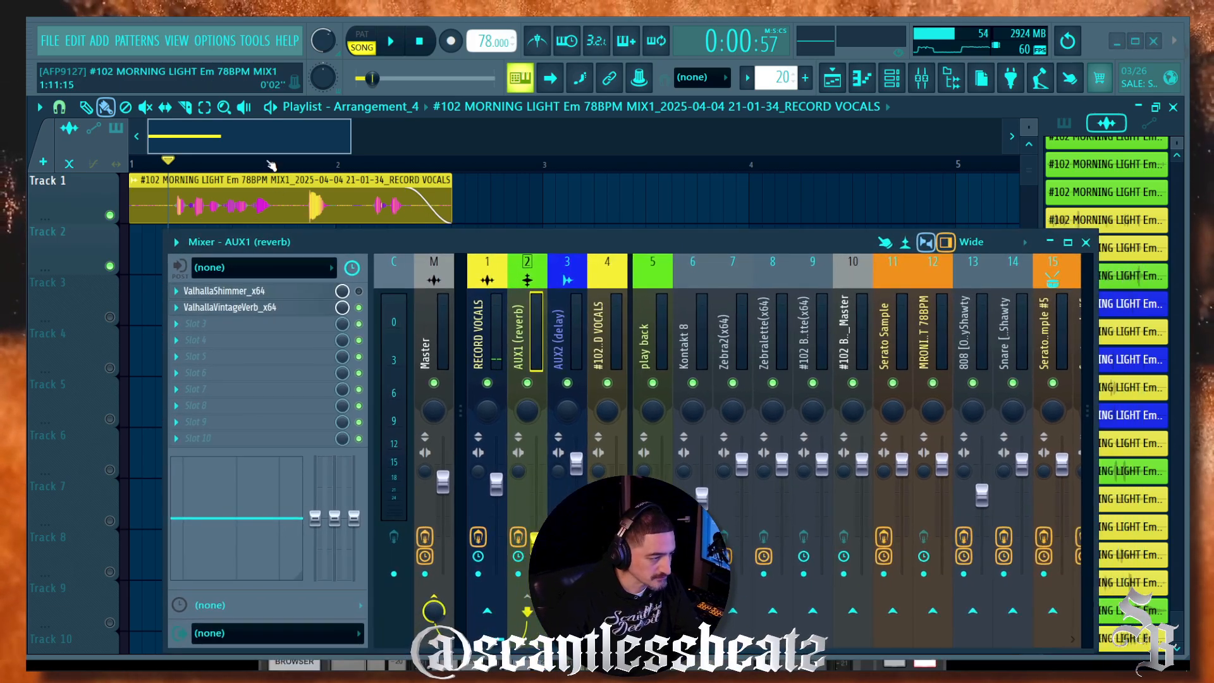
{"action": "left_click", "coordinate": [436, 47]}
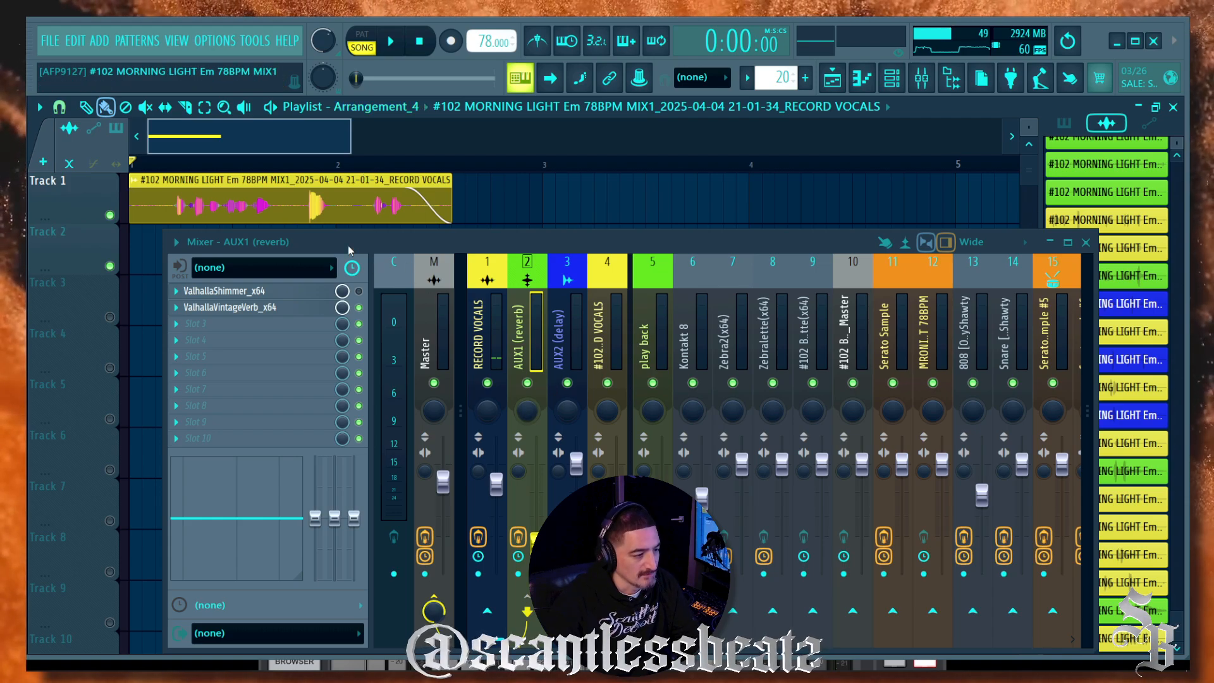
{"action": "left_click_drag", "start_coordinate": [347, 245], "coordinate": [283, 277]}
Step: Render Track 1 with Consolidate track(s) > From track start after dismissing a stray menu
{"action": "right_click", "coordinate": [80, 200]}
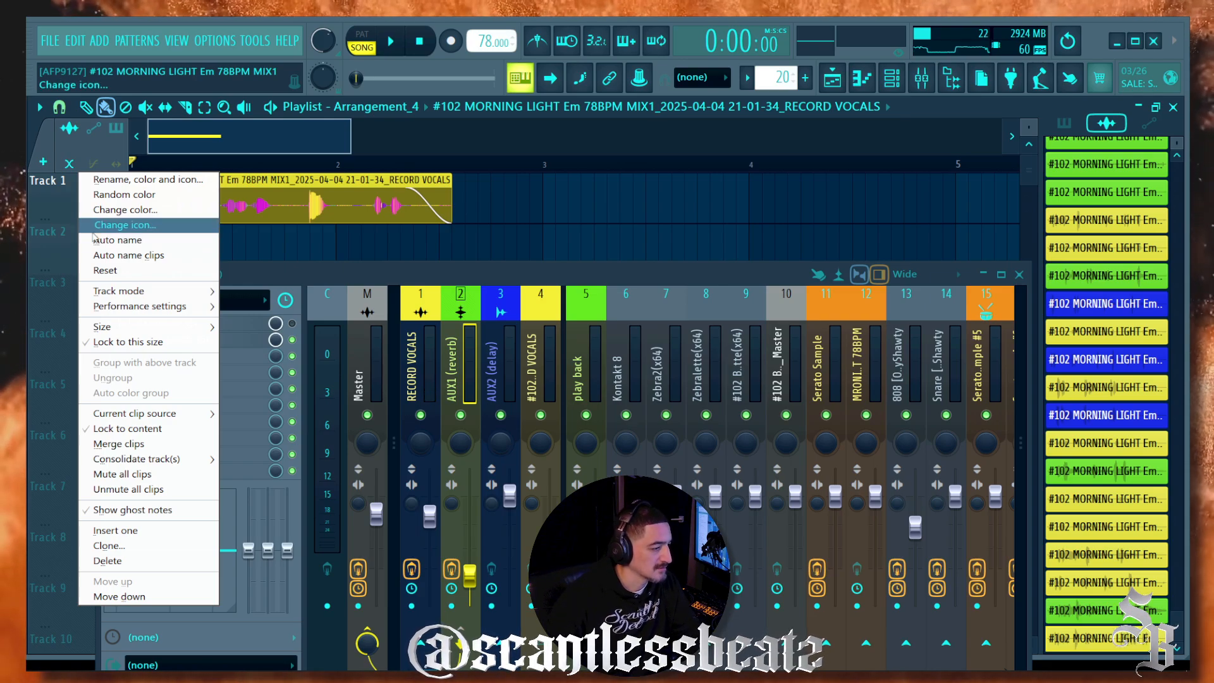
{"action": "mouse_move", "coordinate": [156, 294]}
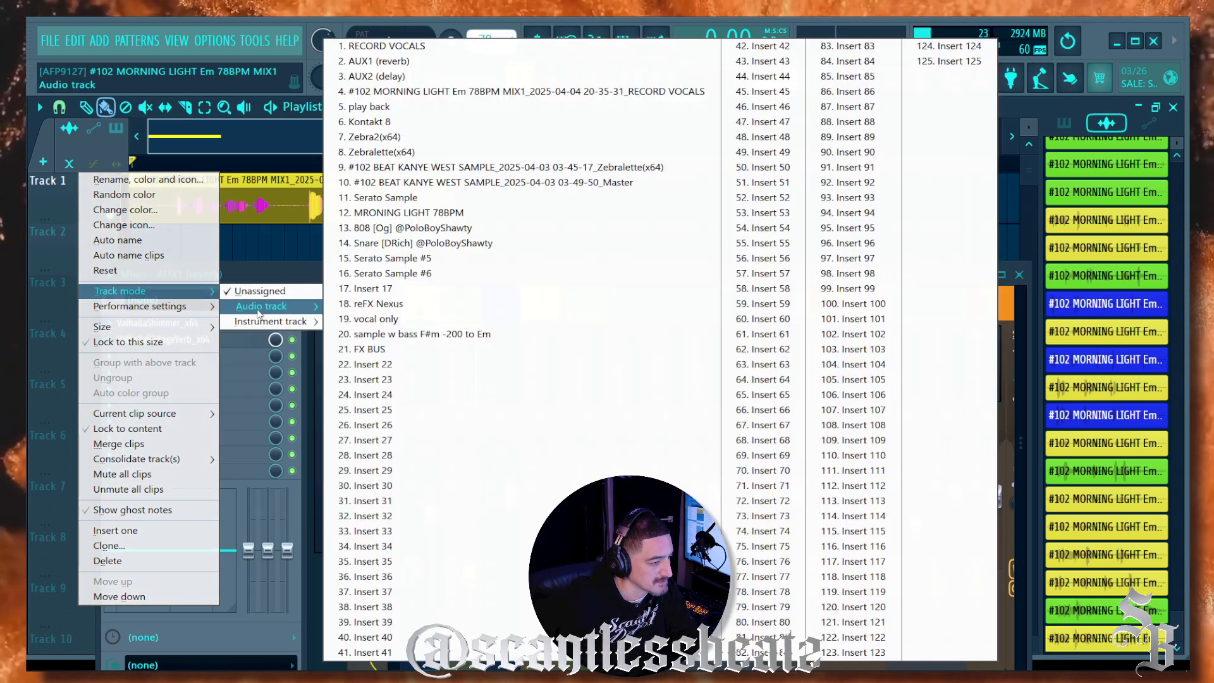
{"action": "mouse_move", "coordinate": [265, 320]}
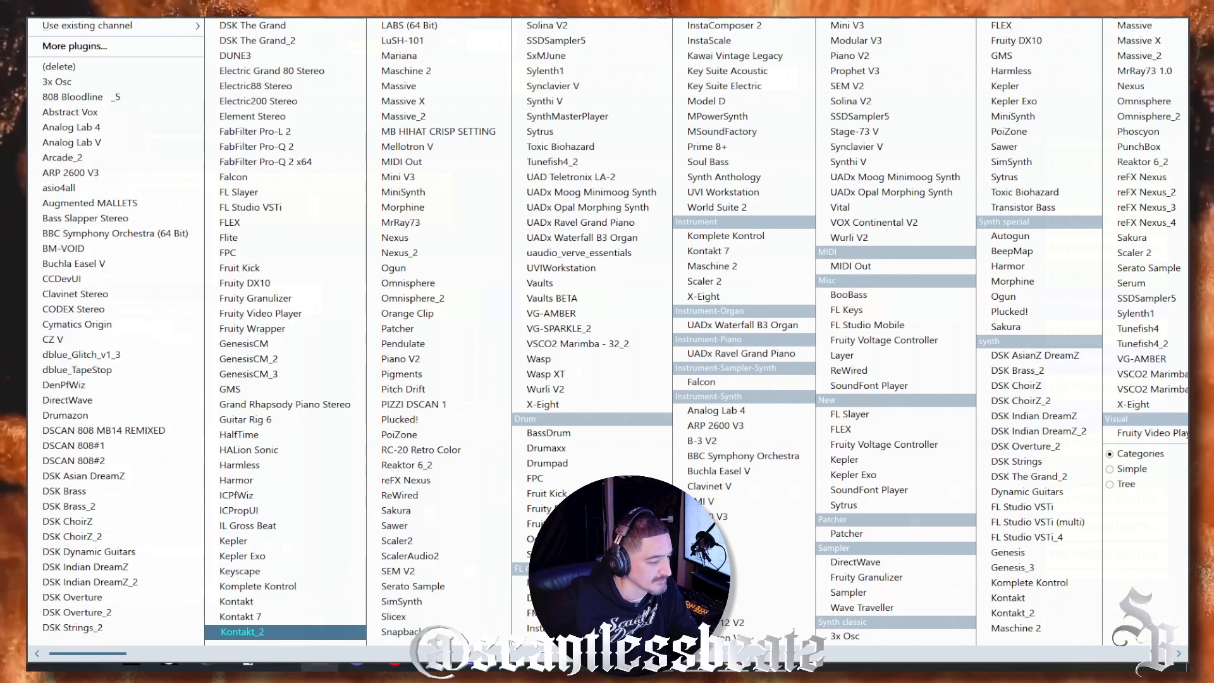
{"action": "right_click", "coordinate": [470, 667]}
{"action": "left_click", "coordinate": [122, 265]}
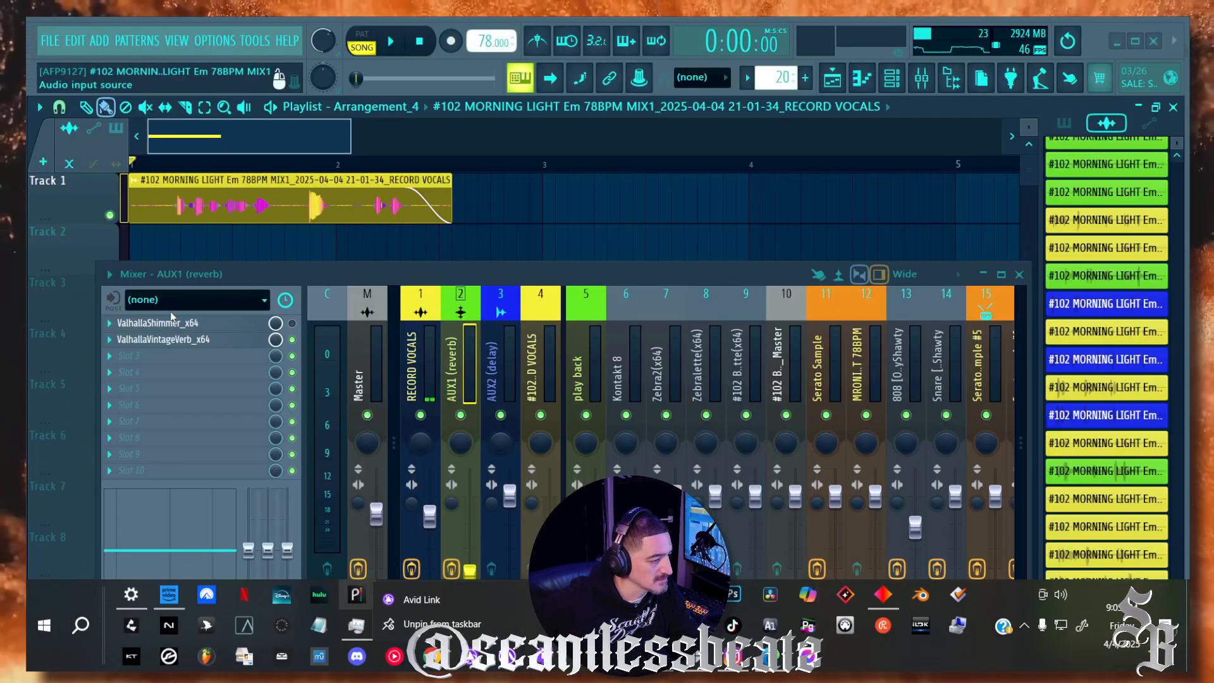
{"action": "right_click", "coordinate": [74, 192]}
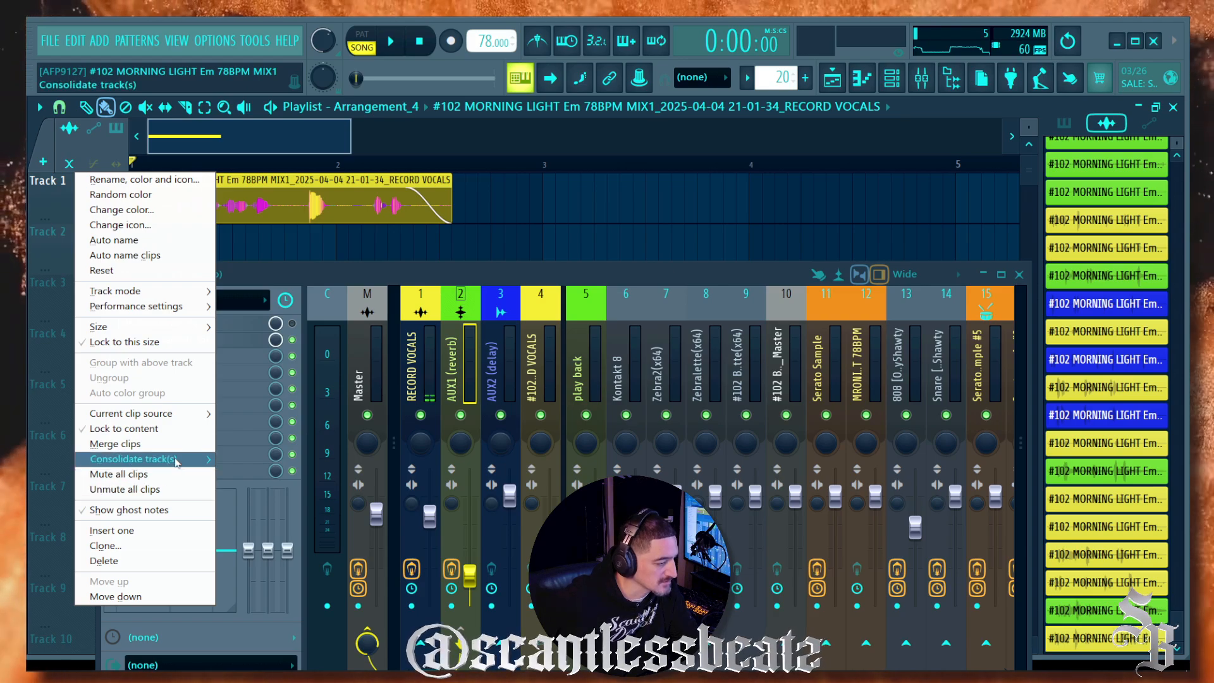
{"action": "mouse_move", "coordinate": [190, 459]}
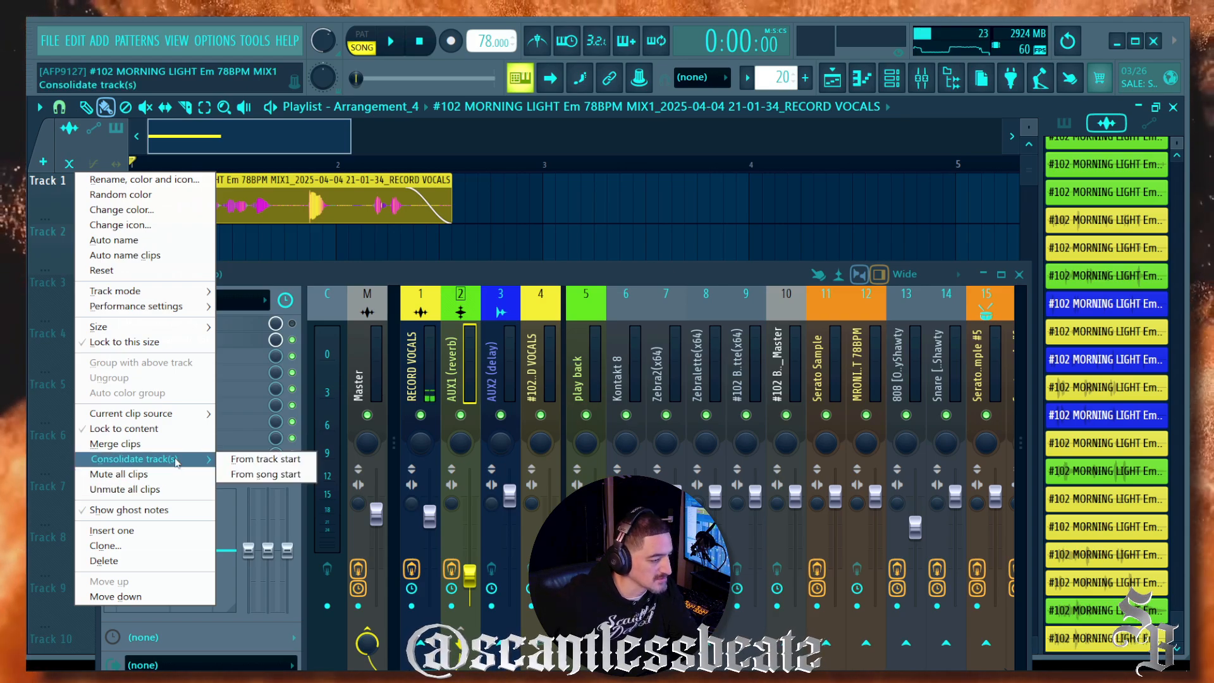
{"action": "left_click", "coordinate": [256, 461]}
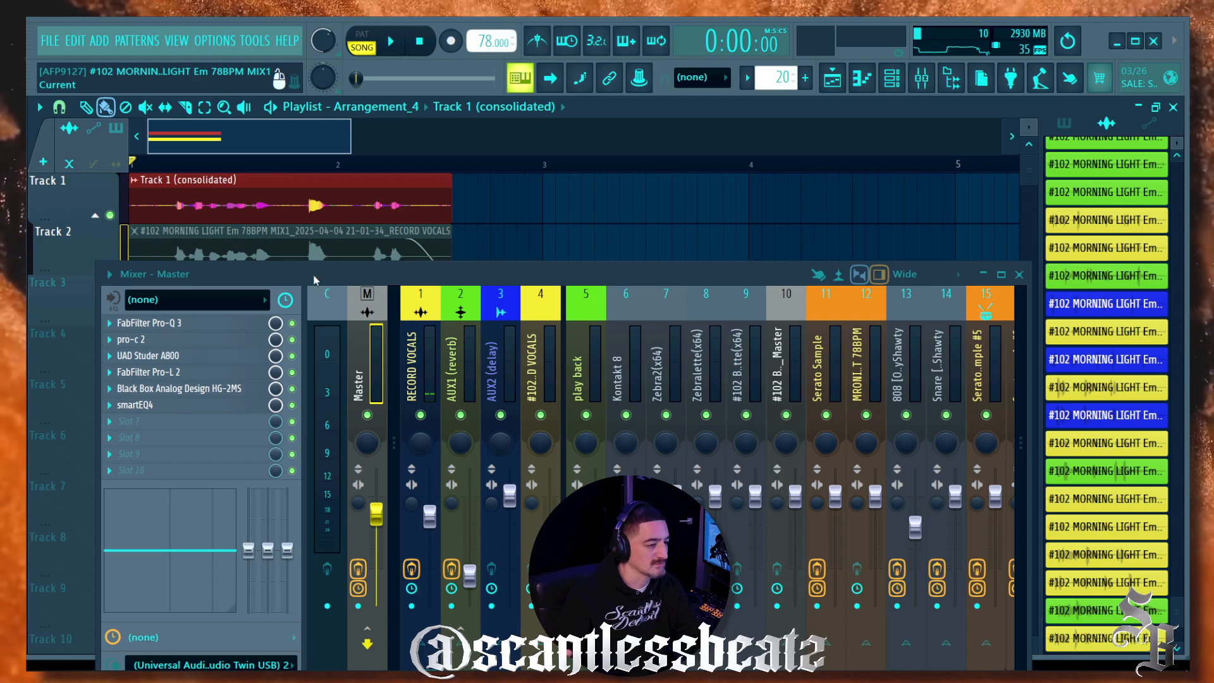
Step: Play back the consolidated clip on Track 1, then delete it
{"action": "left_click_drag", "start_coordinate": [313, 275], "coordinate": [313, 433]}
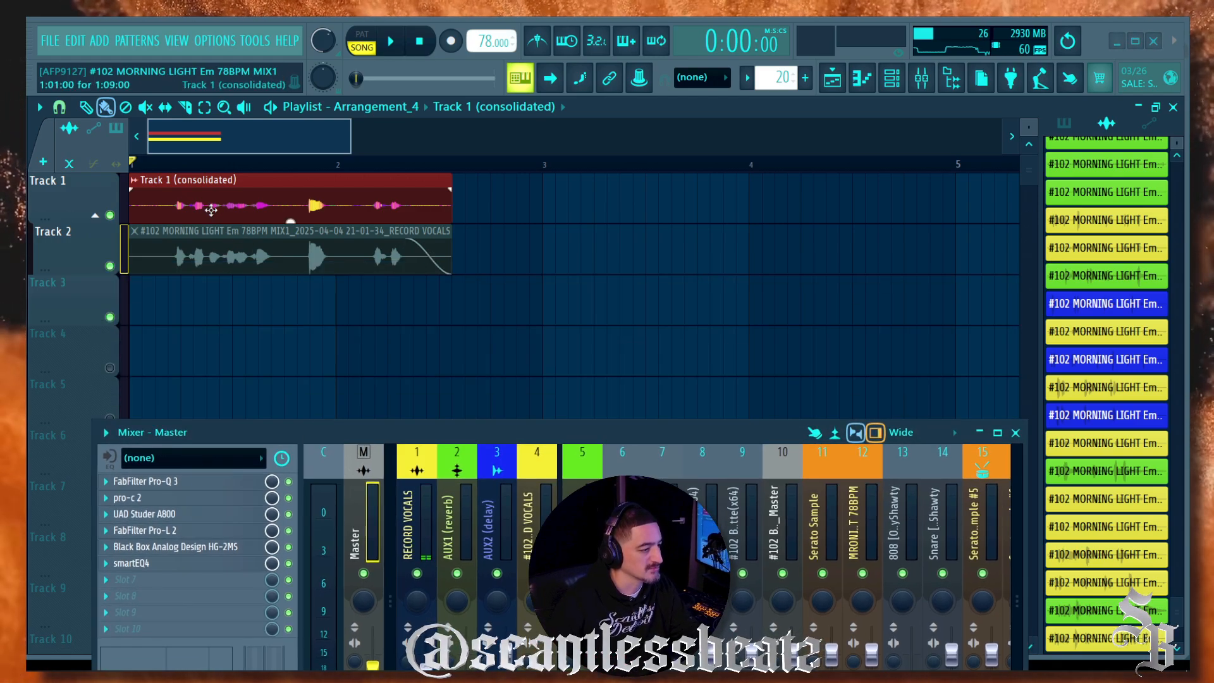
{"action": "left_click", "coordinate": [169, 166]}
{"action": "left_click", "coordinate": [169, 177]}
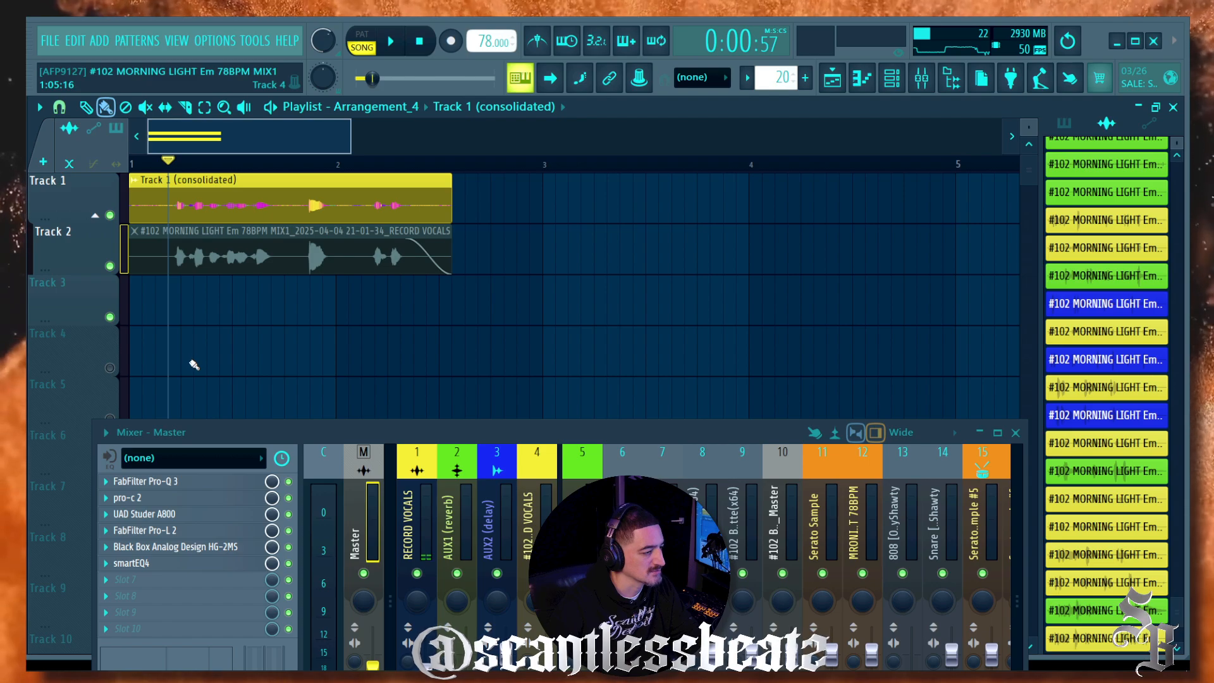
{"action": "key", "text": "space"}
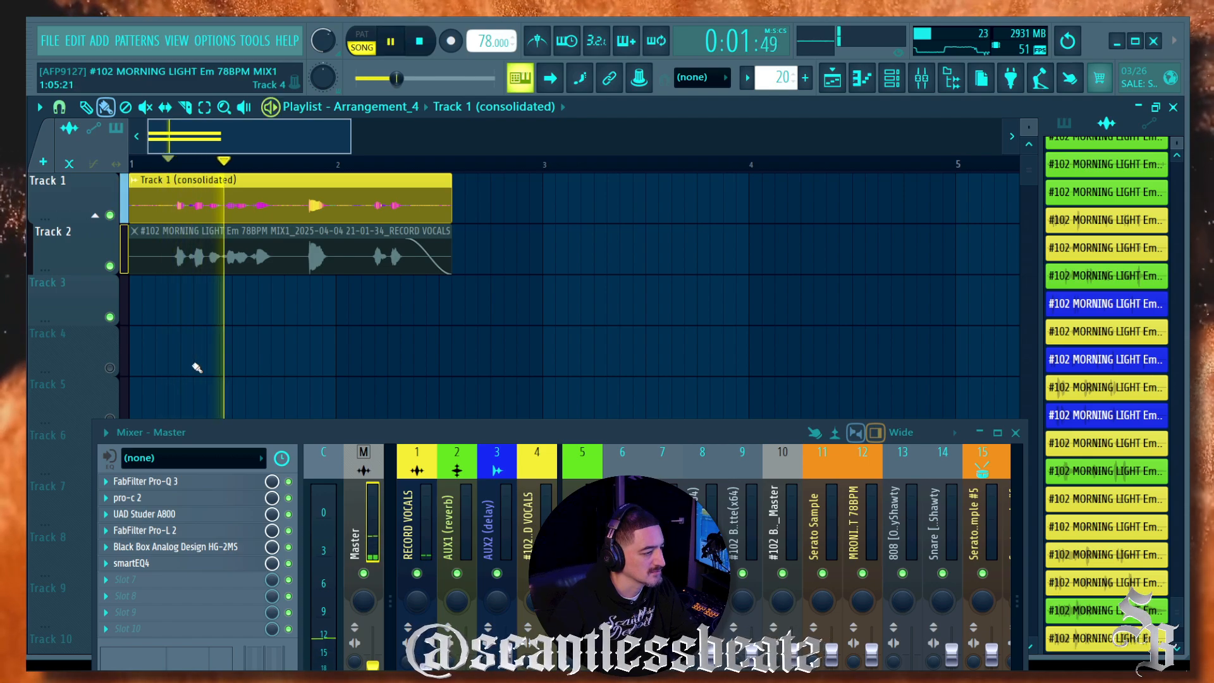
{"action": "key", "text": "space"}
{"action": "right_click", "coordinate": [183, 211]}
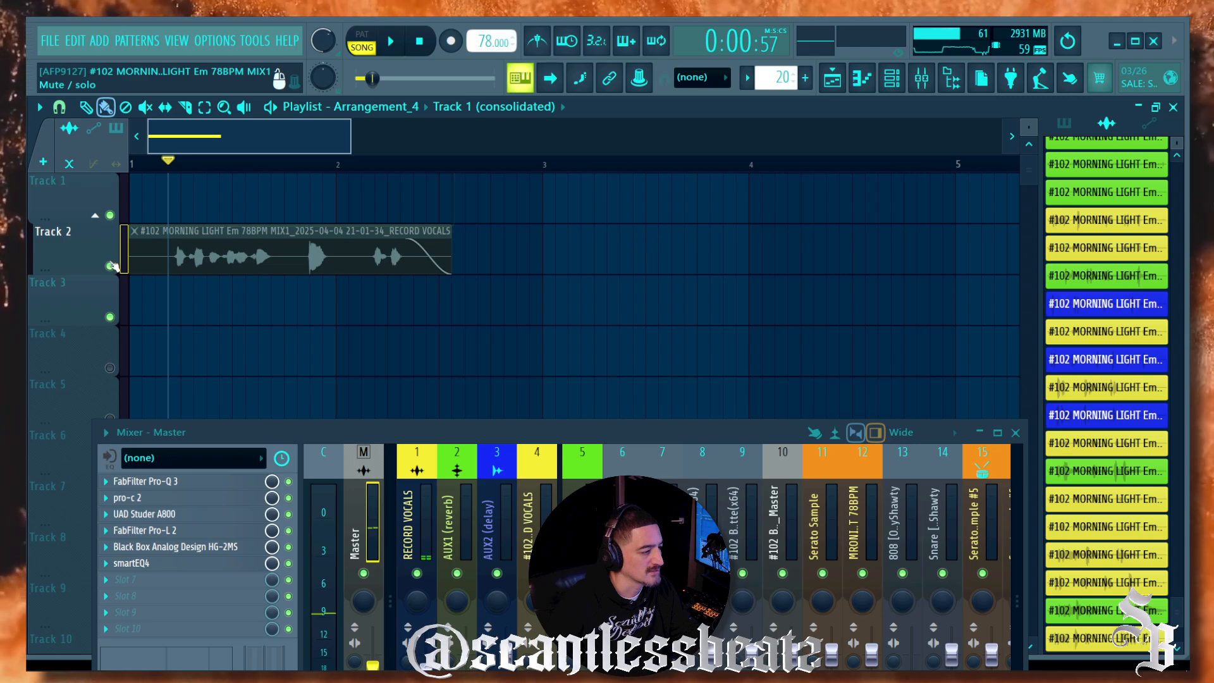
Step: Unmute the original RECORD VOCALS clip on Track 2 and play it back
{"action": "left_click", "coordinate": [146, 107]}
{"action": "left_click", "coordinate": [163, 255]}
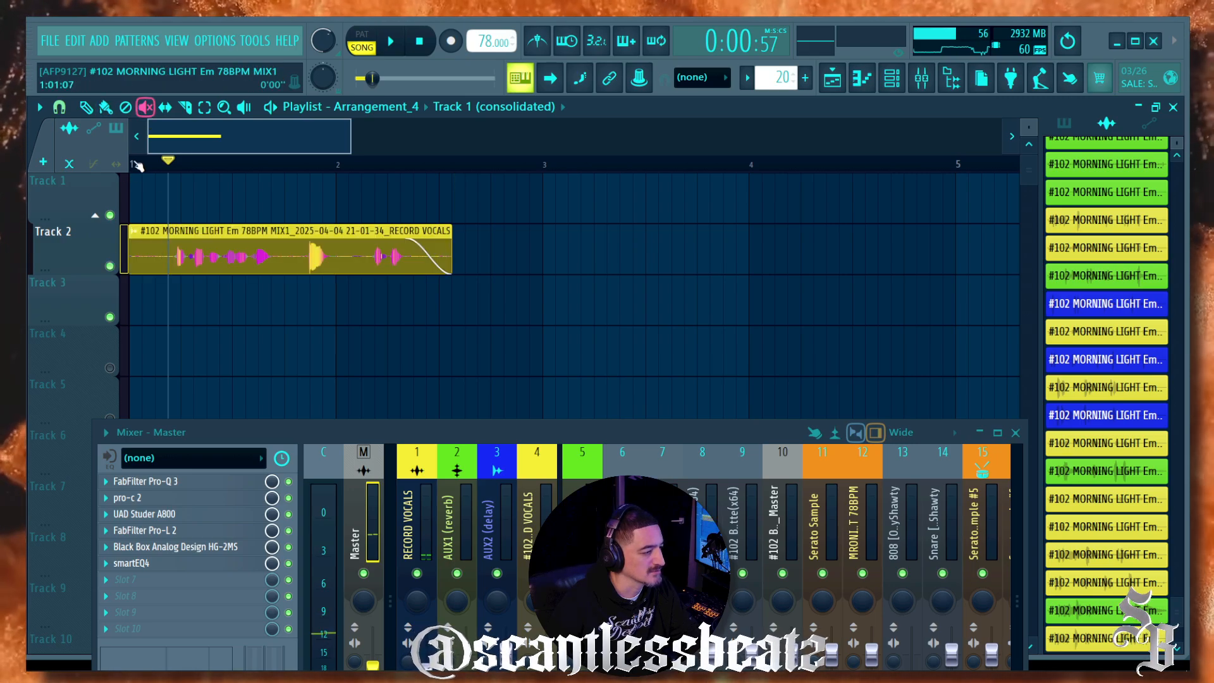
{"action": "left_click", "coordinate": [106, 108]}
{"action": "key", "text": "space"}
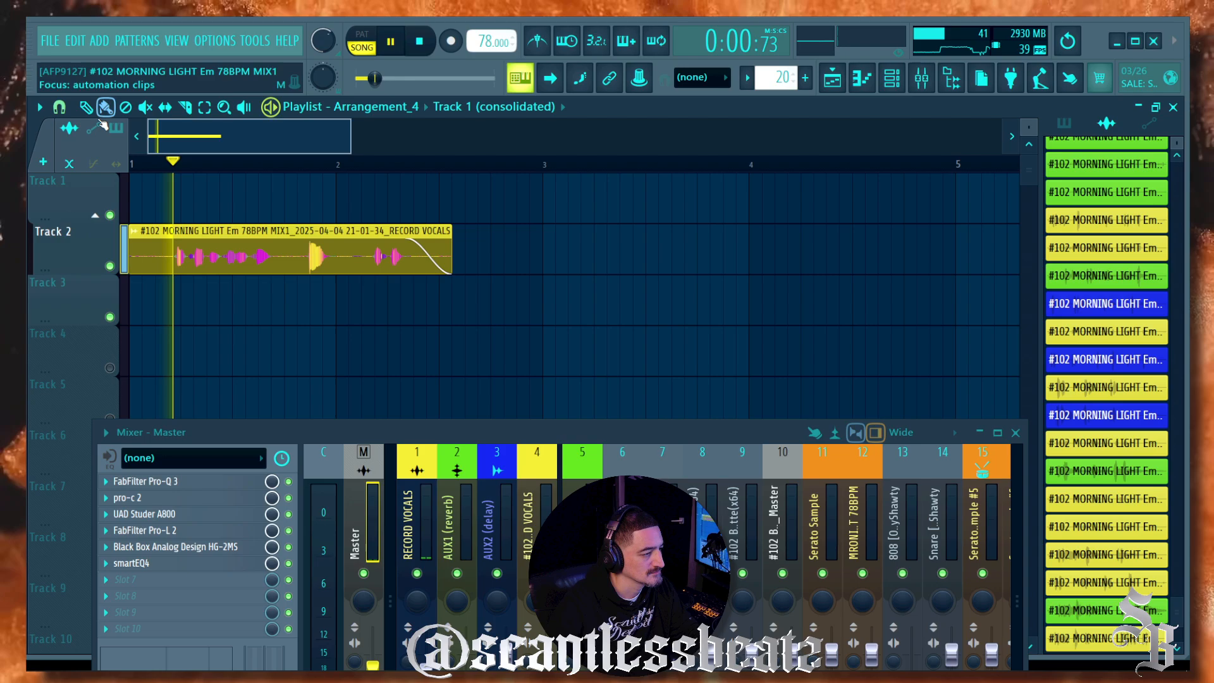
{"action": "left_click_drag", "start_coordinate": [334, 428], "coordinate": [565, 80]}
{"action": "key", "text": "space"}
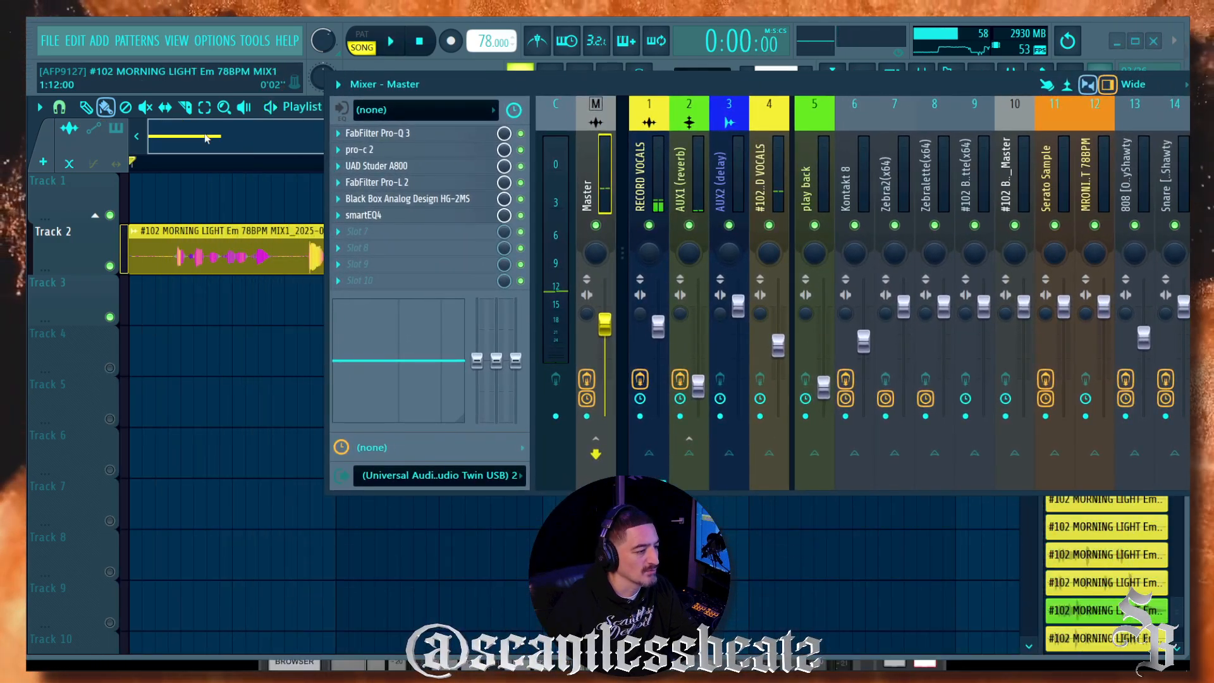
Step: Select the AUX1 (reverb) mixer insert and arm it for disk recording
{"action": "left_click", "coordinate": [761, 198]}
{"action": "left_click", "coordinate": [760, 416]}
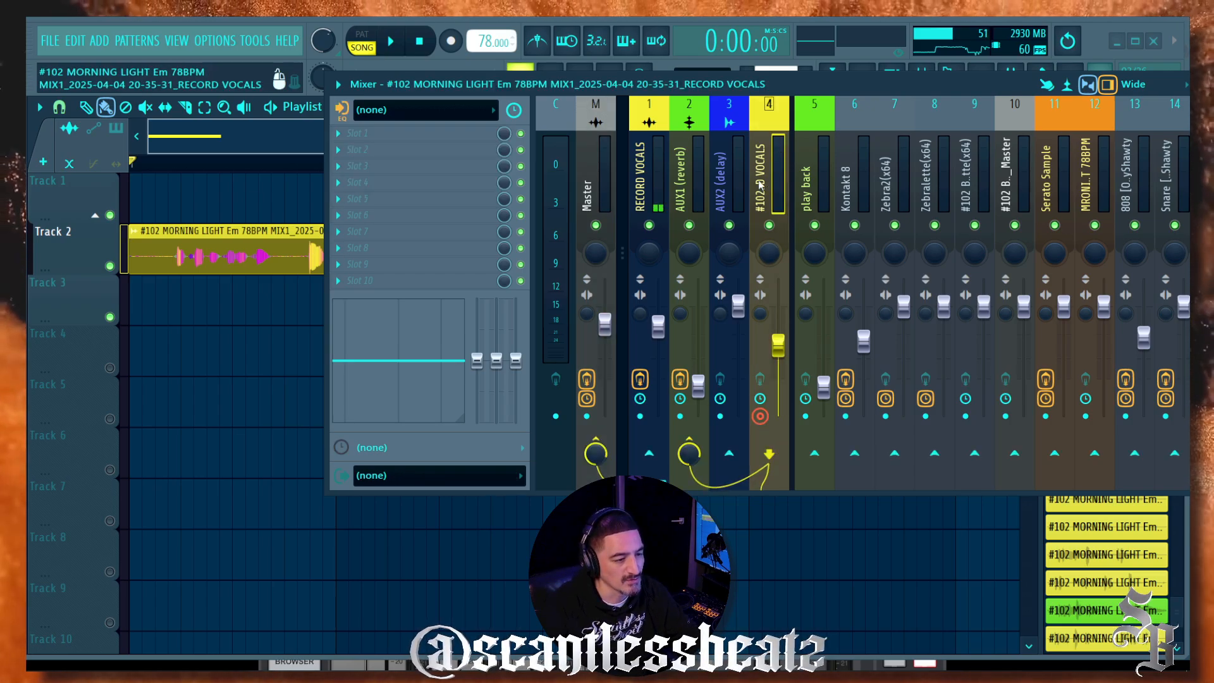
{"action": "left_click", "coordinate": [726, 187]}
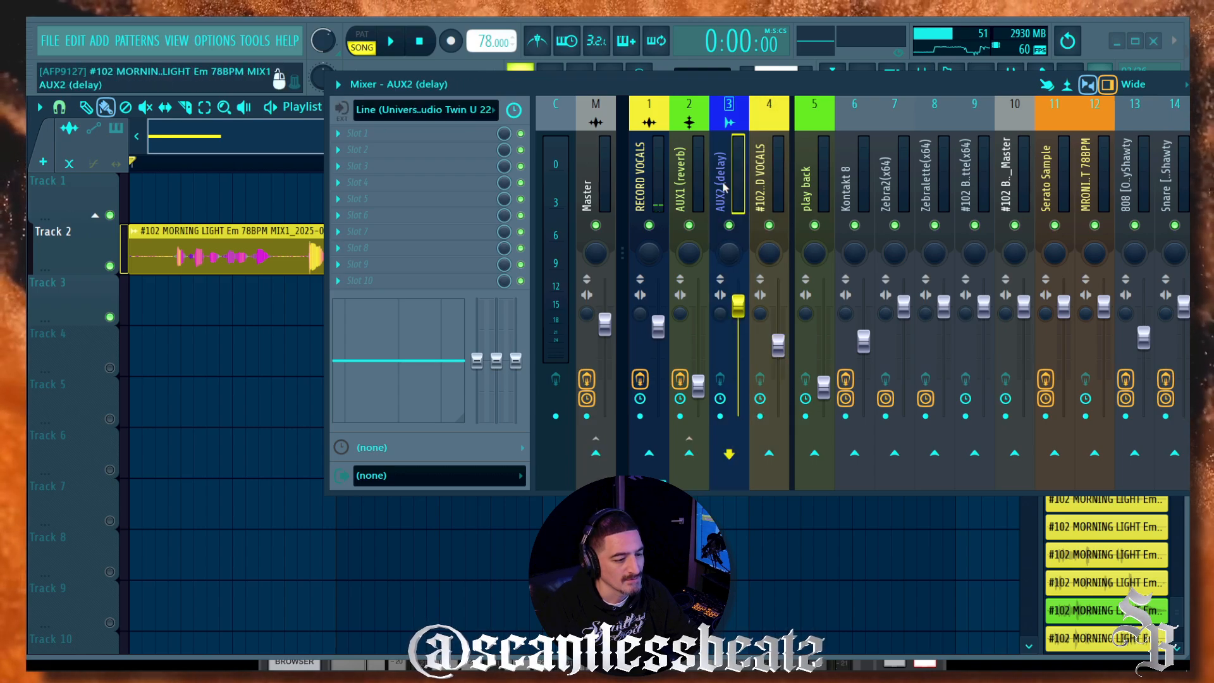
{"action": "left_click", "coordinate": [678, 171]}
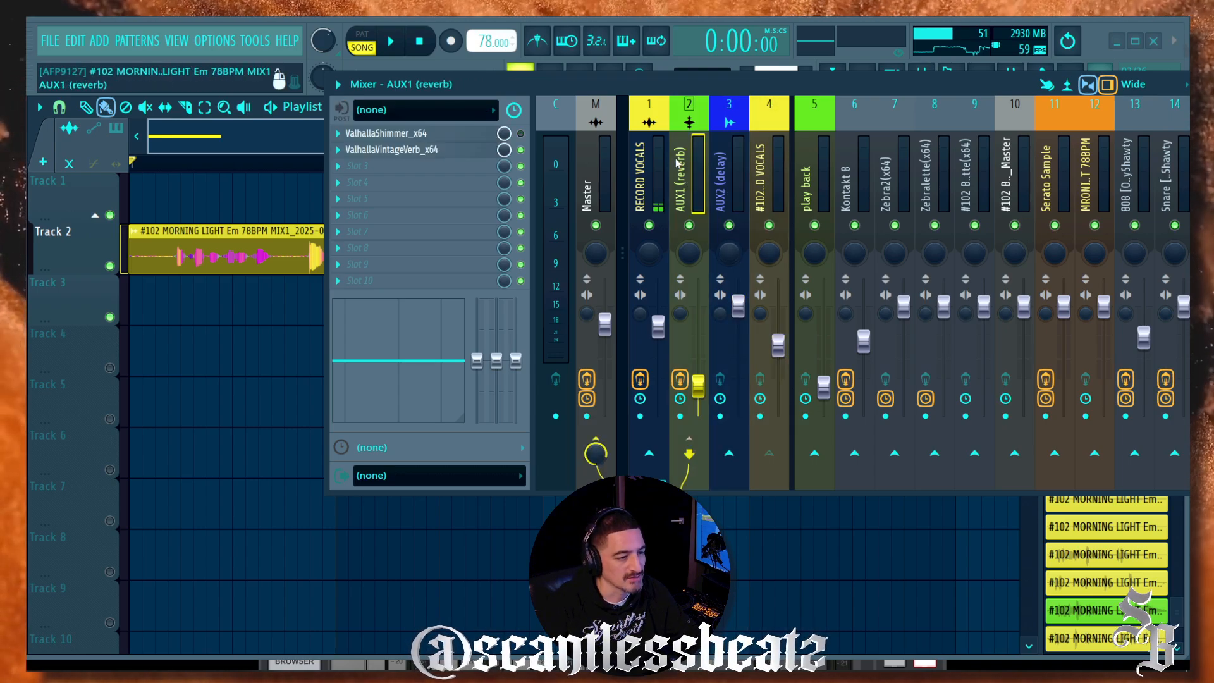
{"action": "left_click", "coordinate": [680, 416]}
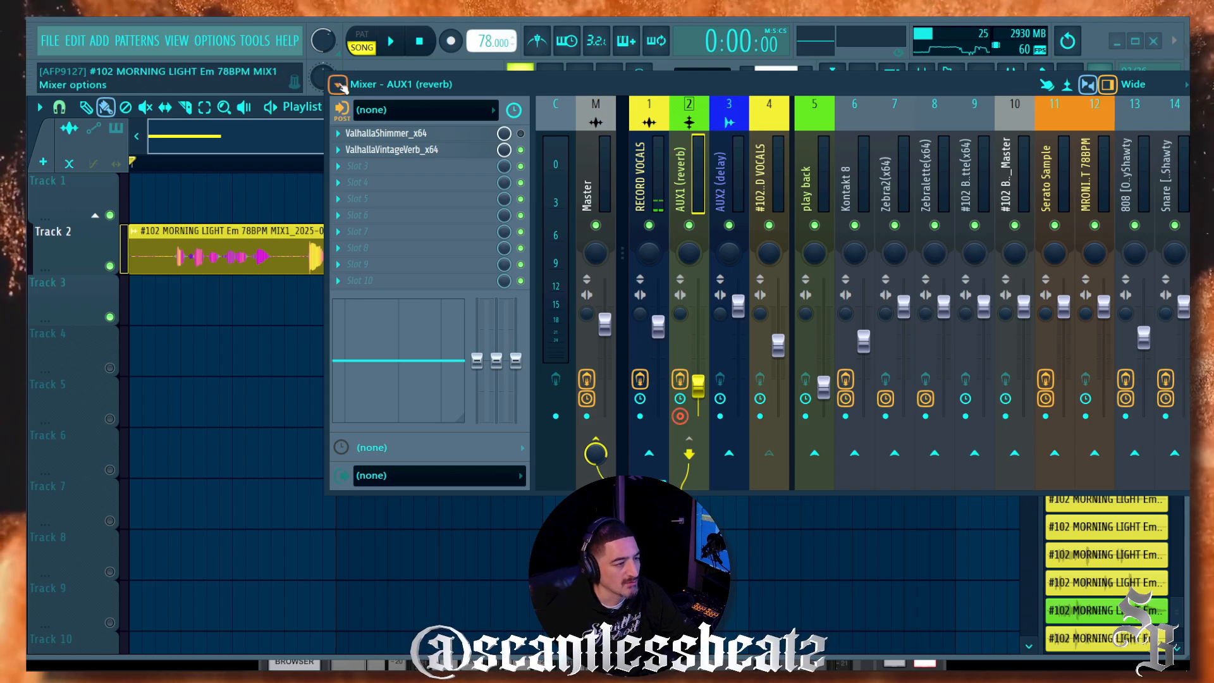
Step: Render the armed tracks to a wave file via Mixer options > Disk recording
{"action": "left_click", "coordinate": [338, 85]}
{"action": "mouse_move", "coordinate": [379, 109]}
{"action": "left_click", "coordinate": [541, 119]}
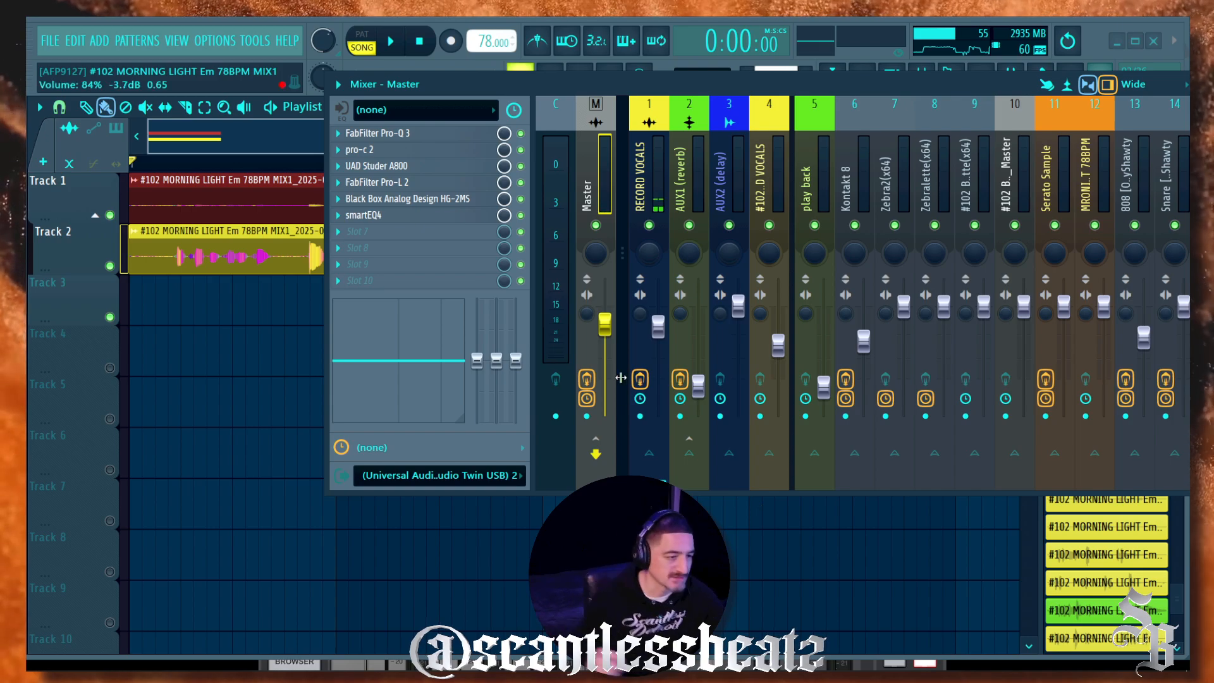
Step: Enable Normalize on the rendered reverb clip's precomputed effects
{"action": "left_click_drag", "start_coordinate": [569, 87], "coordinate": [382, 323]}
{"action": "left_click", "coordinate": [563, 342]}
{"action": "double_click", "coordinate": [247, 196]}
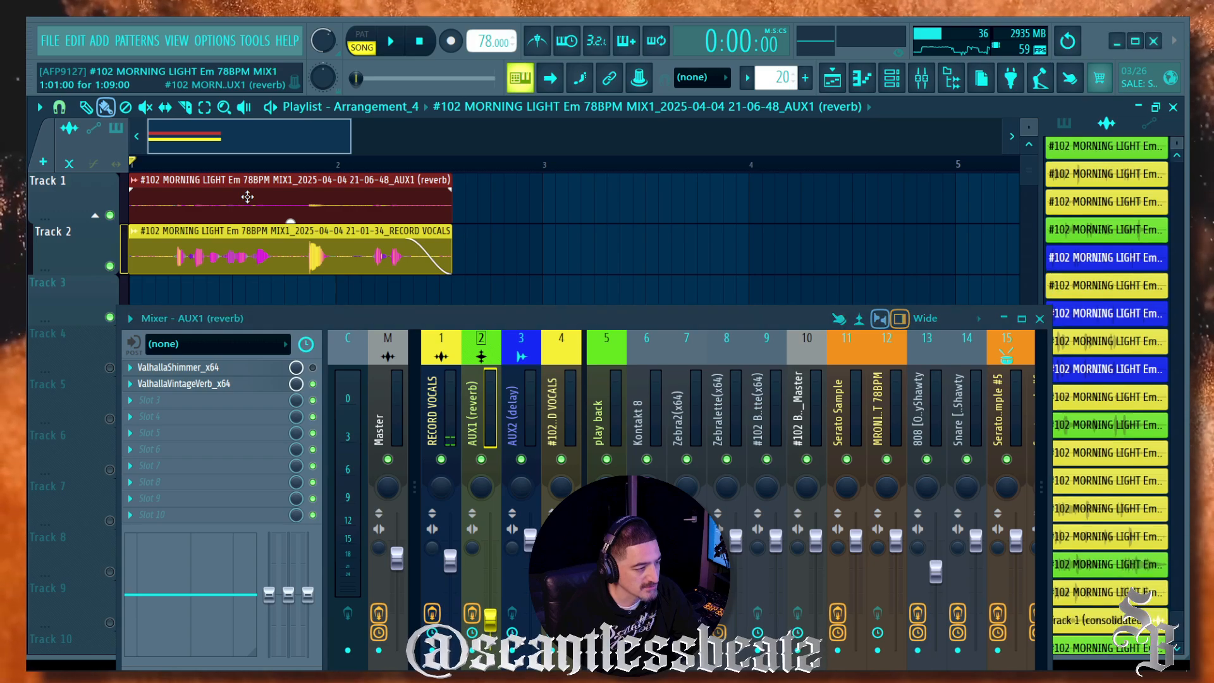
{"action": "left_click", "coordinate": [400, 366]}
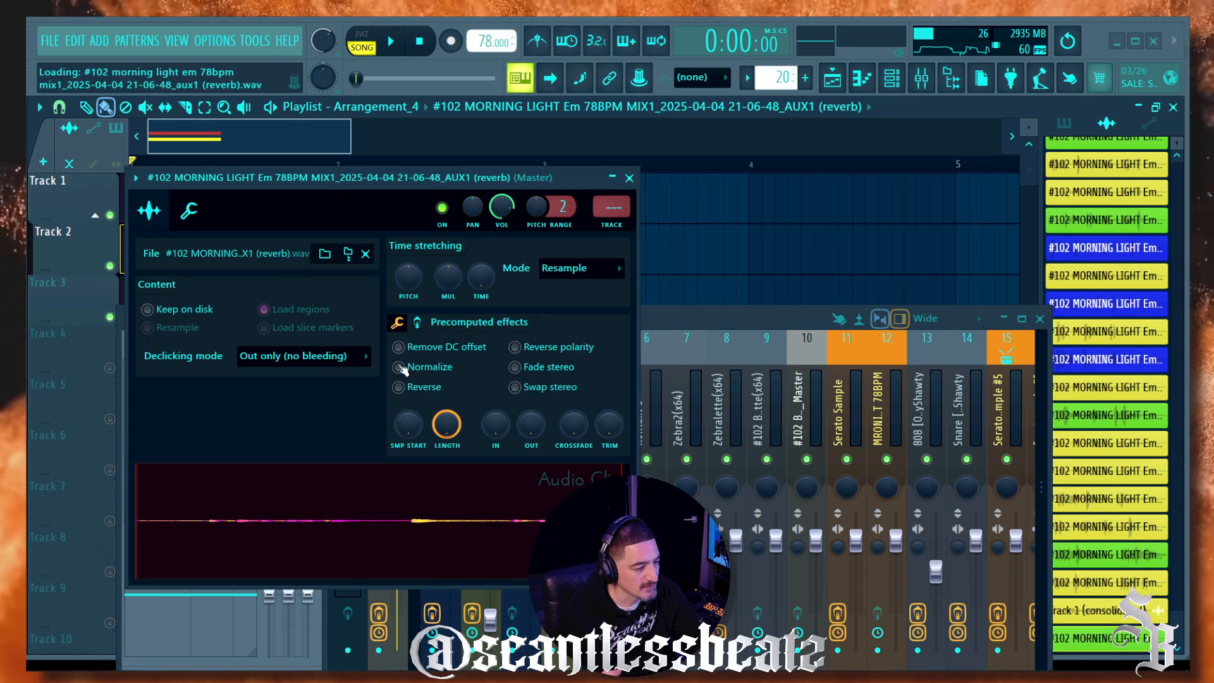
{"action": "left_click", "coordinate": [633, 182]}
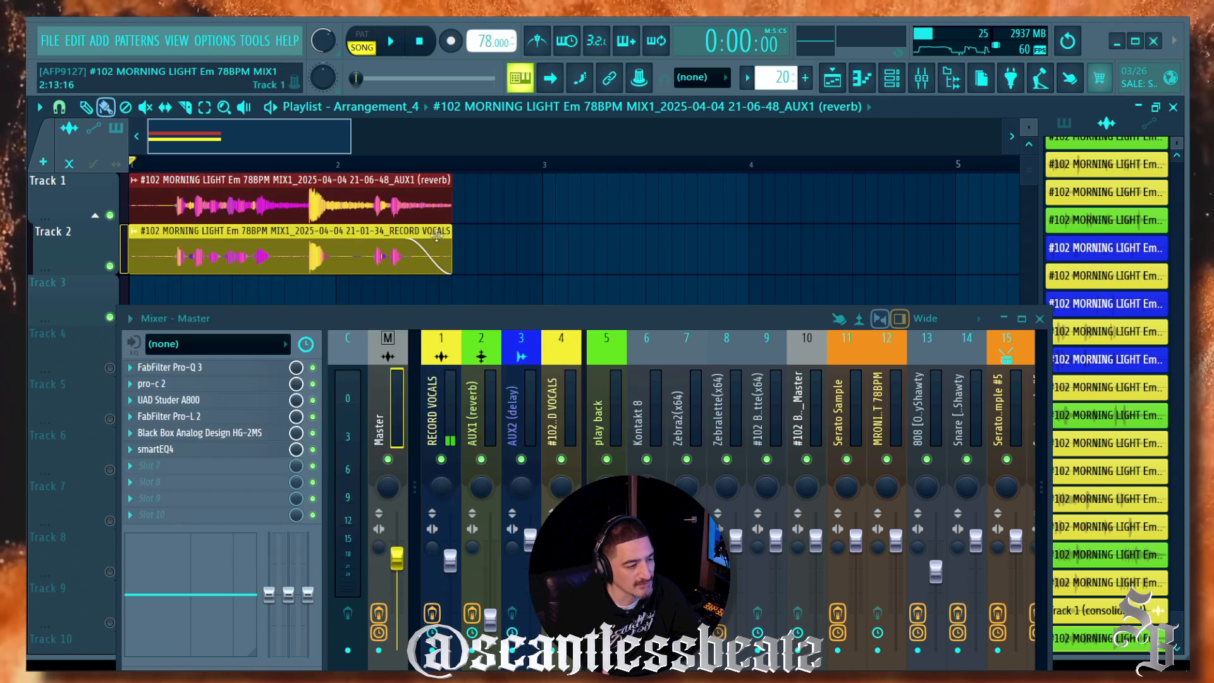
Step: Confirm the dry vocal clip on Track 2 is also set to Normalize
{"action": "left_click", "coordinate": [217, 254]}
{"action": "double_click", "coordinate": [218, 254]}
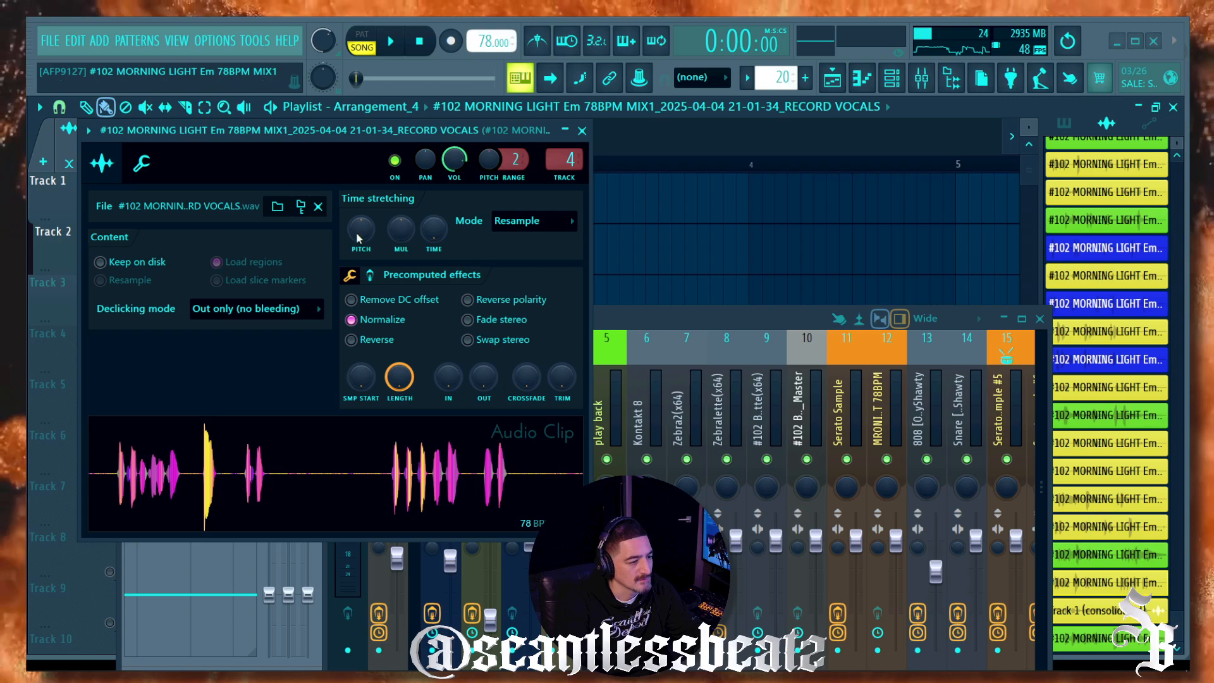
{"action": "left_click", "coordinate": [583, 131]}
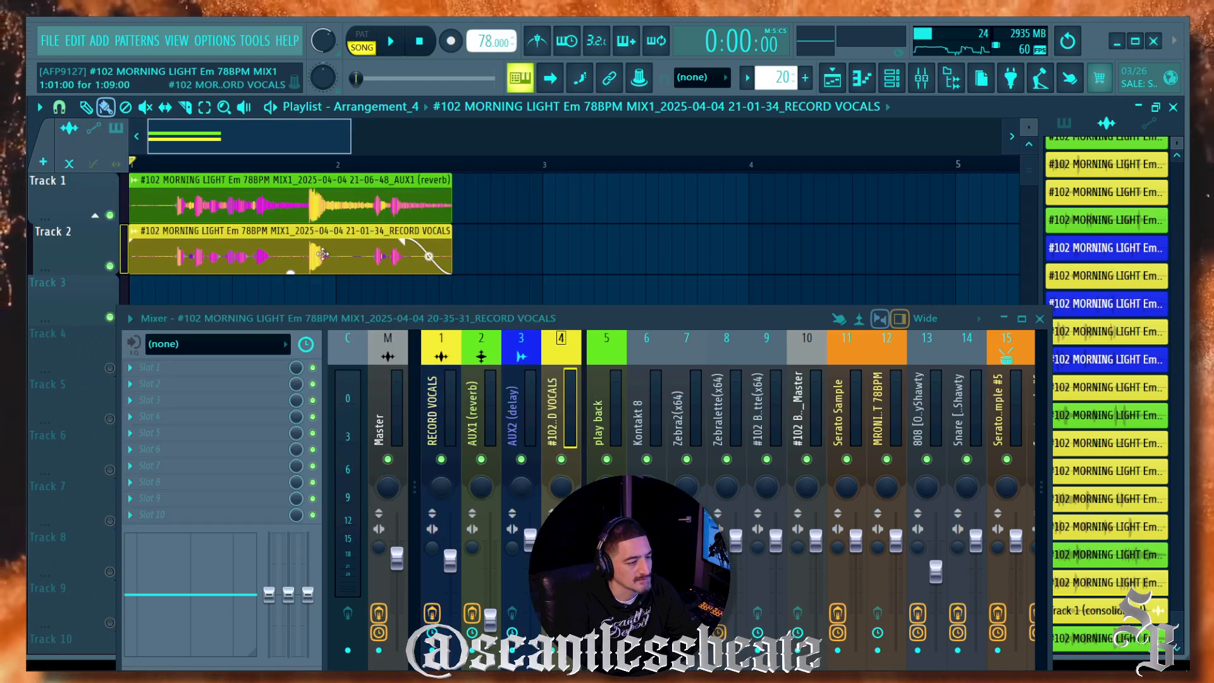
Step: Lower the reverb clip's VOL knob to about 12% while both clips play
{"action": "left_click_drag", "start_coordinate": [481, 327], "coordinate": [502, 199]}
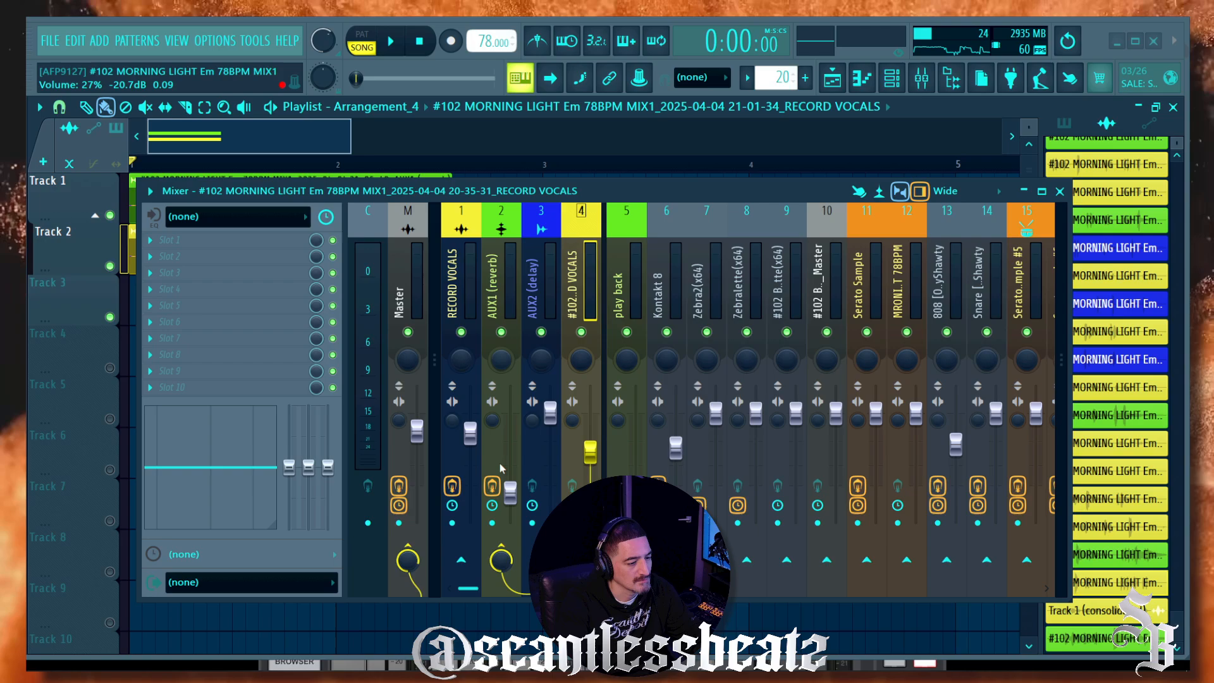
{"action": "left_click_drag", "start_coordinate": [373, 201], "coordinate": [282, 364]}
{"action": "key", "text": "space"}
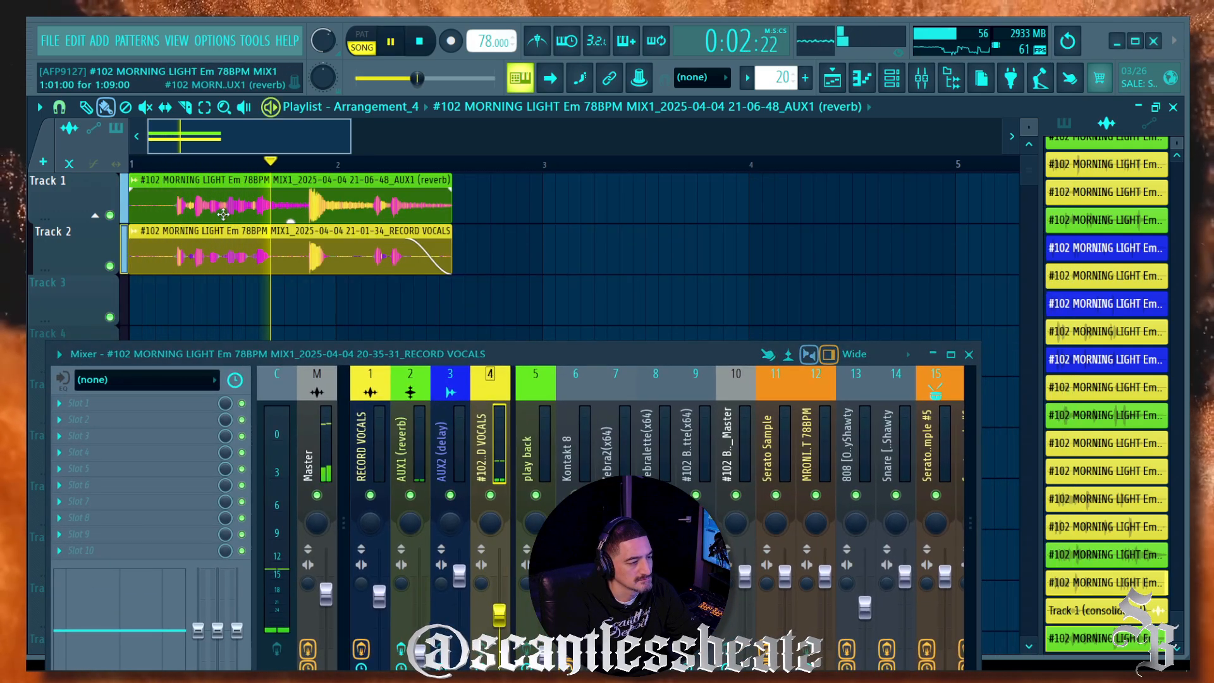
{"action": "double_click", "coordinate": [272, 206]}
{"action": "left_click_drag", "start_coordinate": [501, 206], "coordinate": [501, 246]}
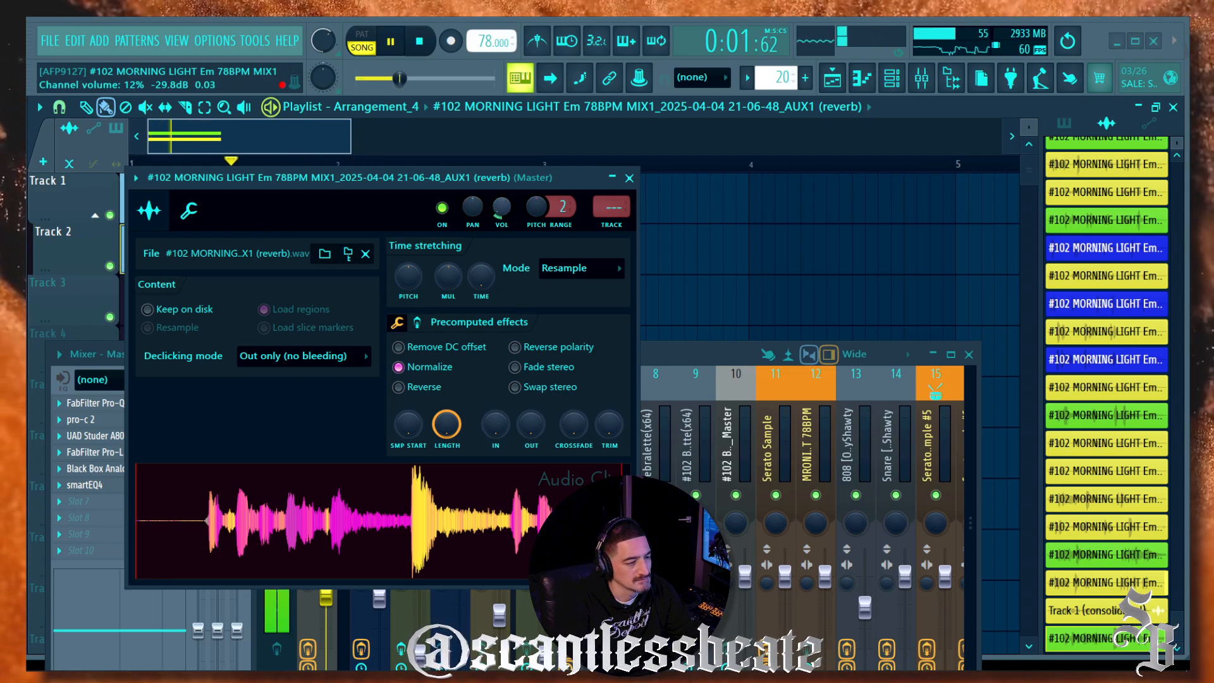
{"action": "key", "text": "Escape"}
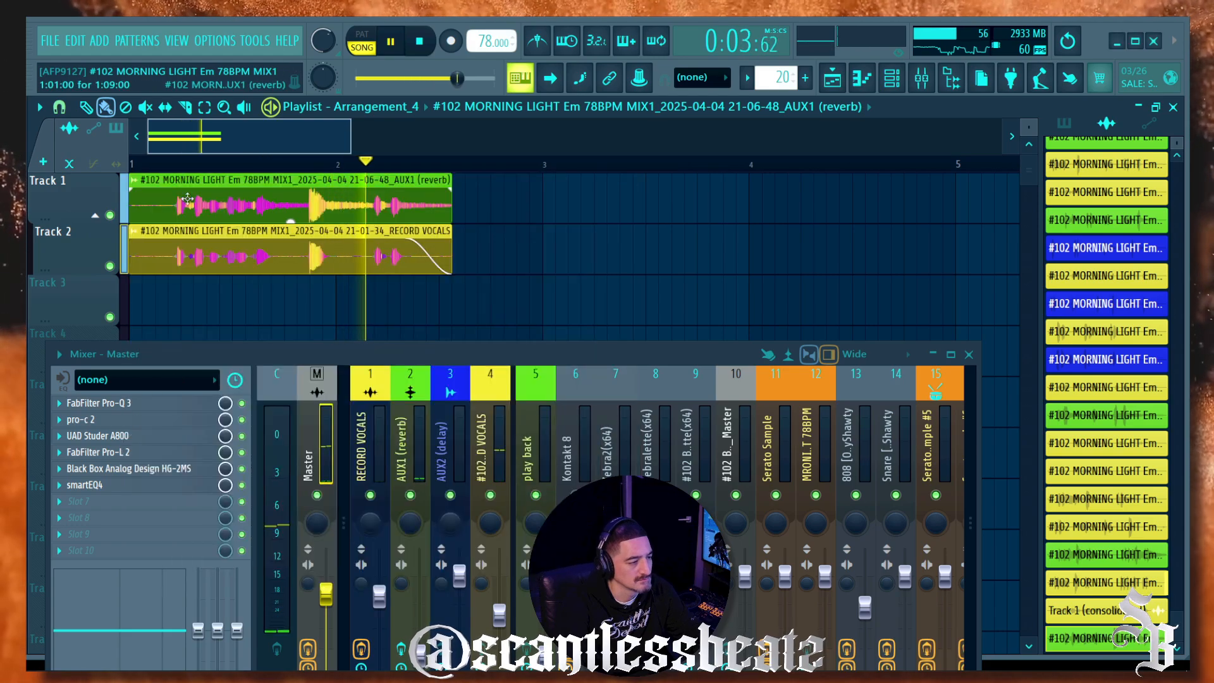
{"action": "key", "text": "space"}
Step: Solo Track 1 and play back the reverb alone
{"action": "right_click", "coordinate": [110, 215]}
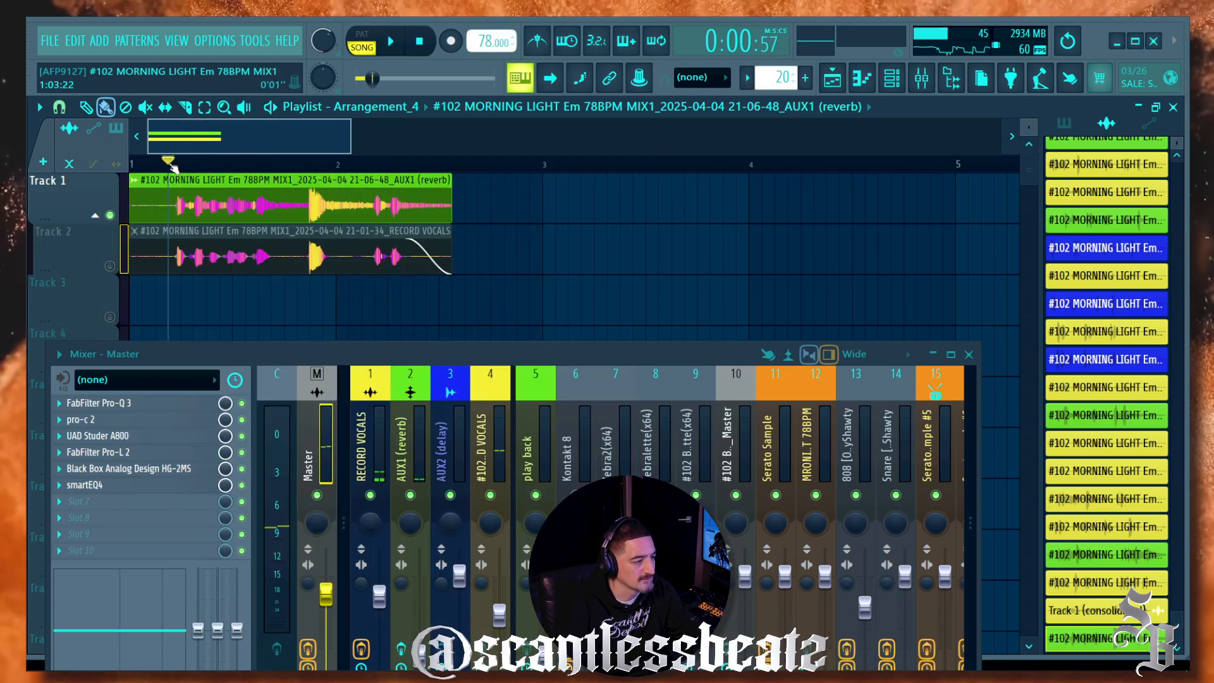
{"action": "key", "text": "space"}
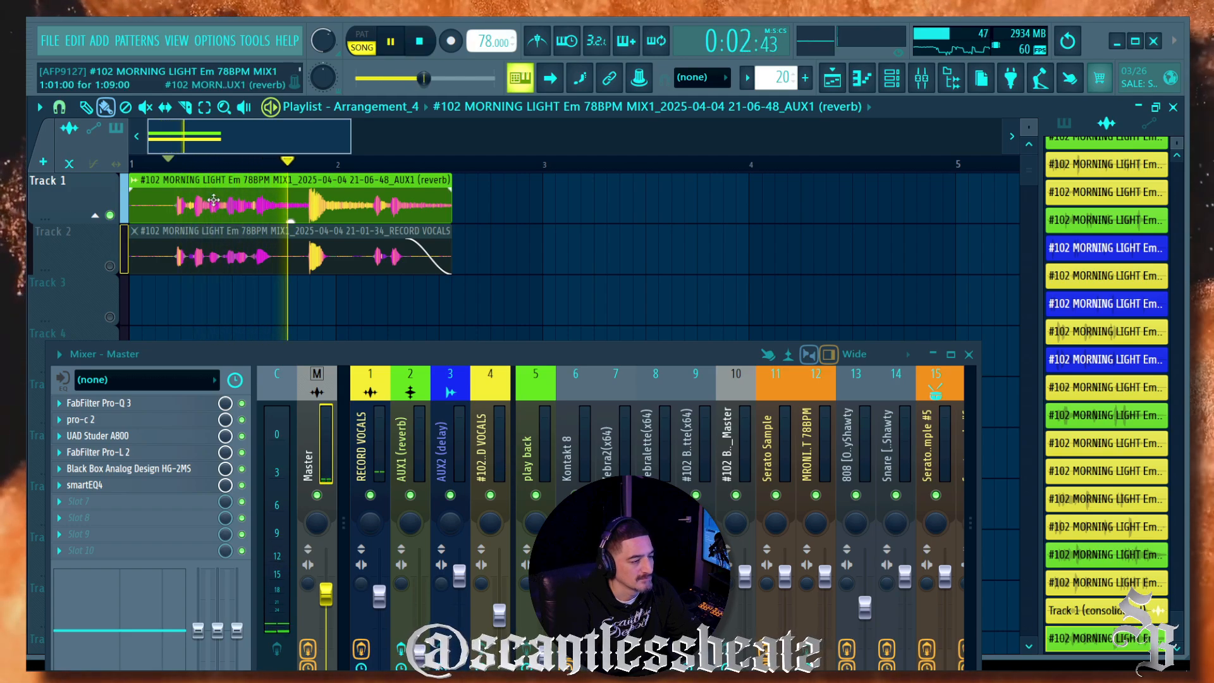
{"action": "key", "text": "space"}
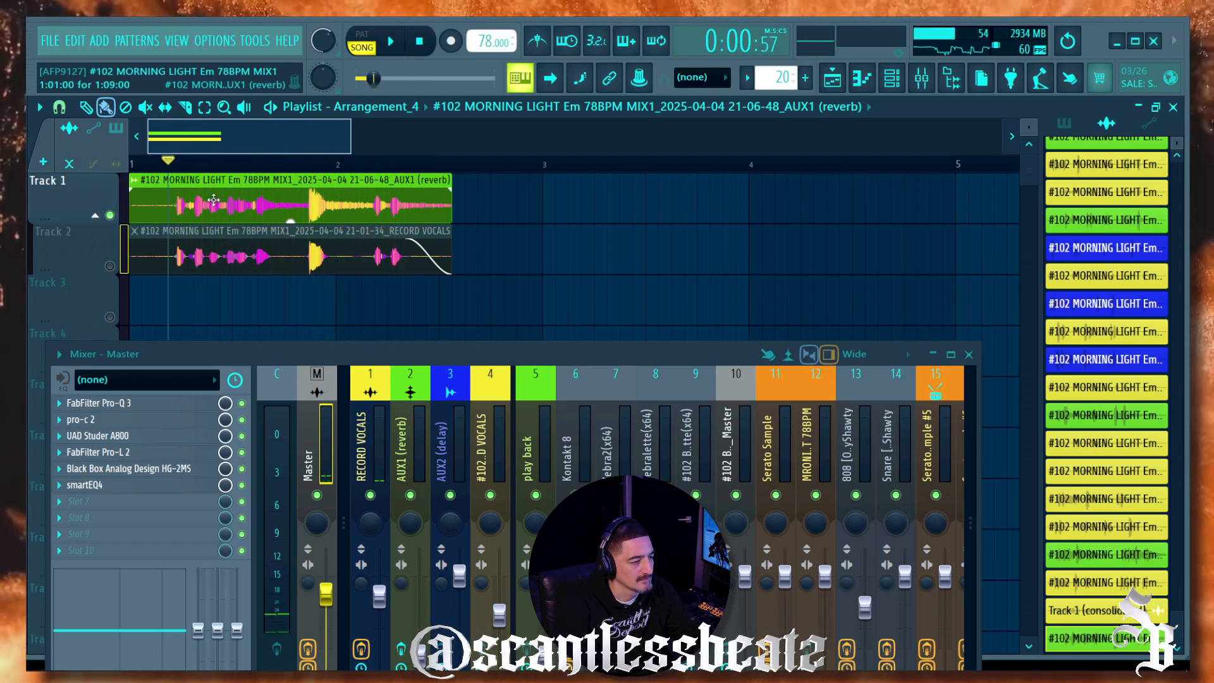